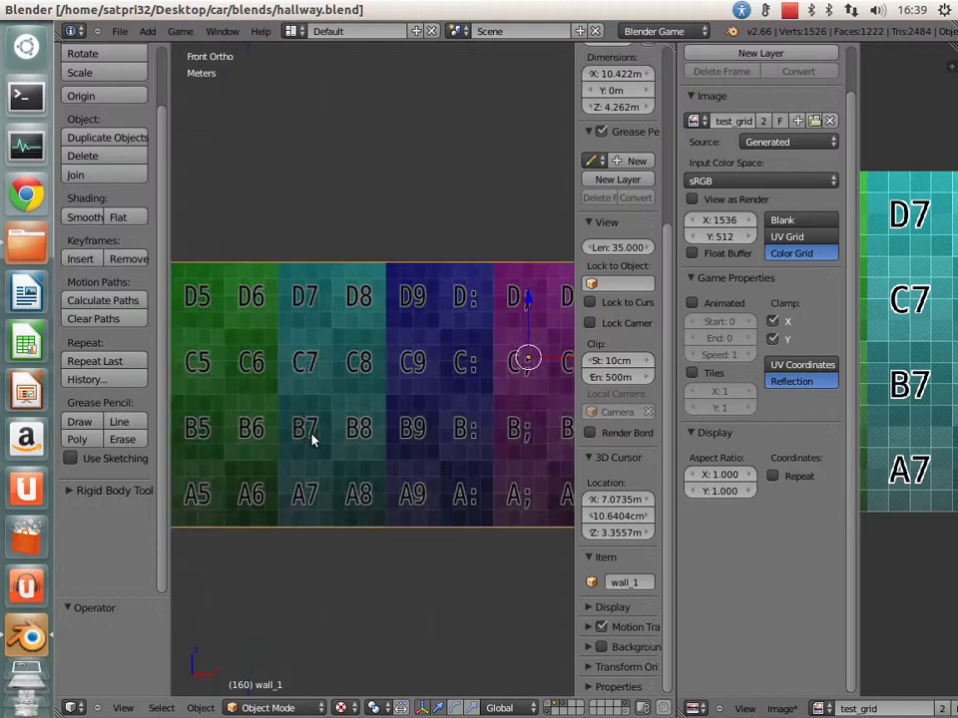
Step: Launch the GIMP image editor from the applications search
scroll(312, 438, down, 1)
click(26, 46)
click(556, 130)
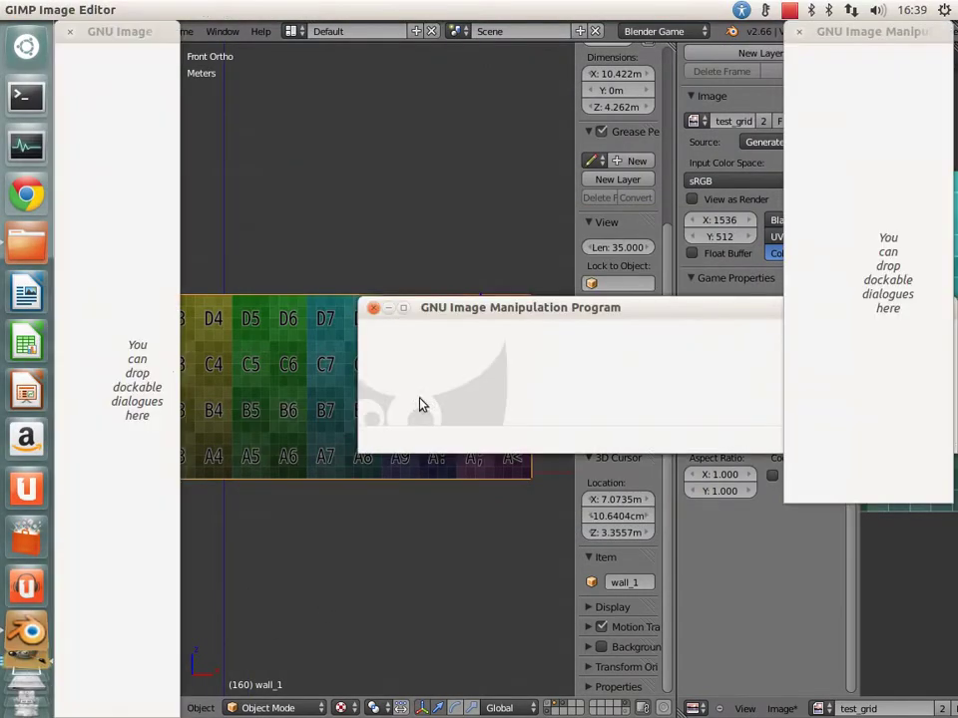
Step: Unwrap the wall_1 plane in Edit Mode and widen the UV editor area
click(316, 429)
scroll(327, 455, down, 2)
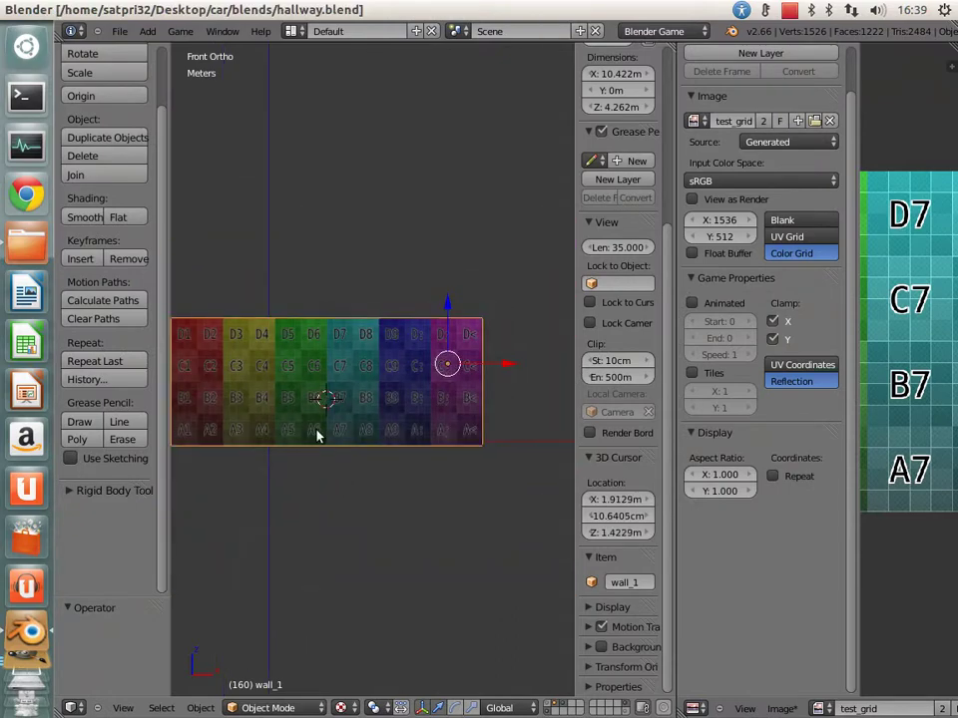
key(Tab)
key(u)
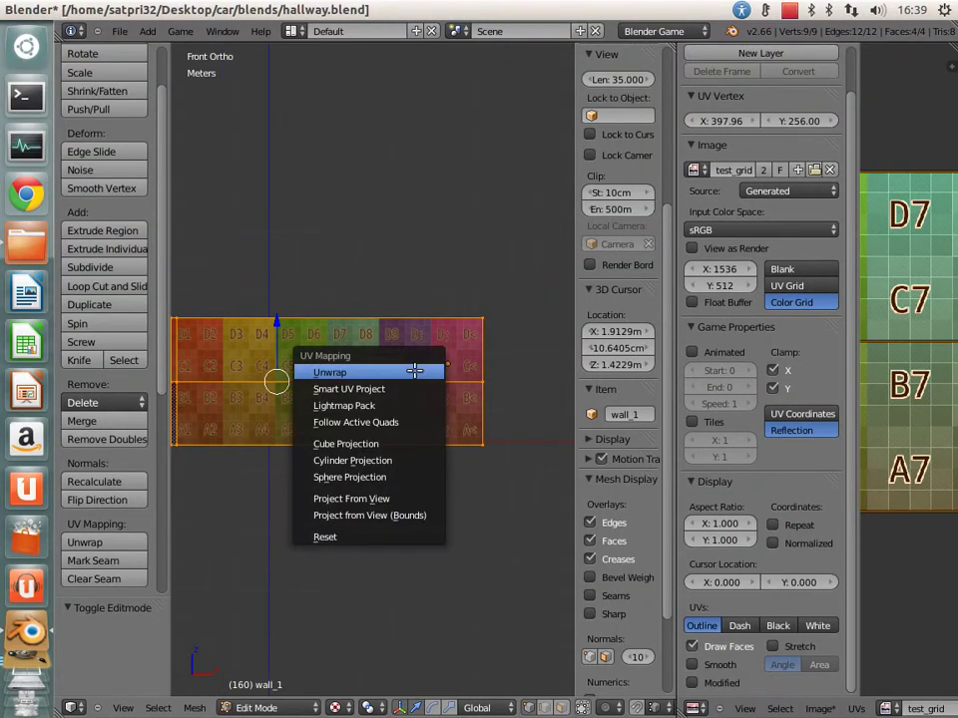
click(412, 370)
mouse_move(856, 421)
mouse_down()
mouse_move(689, 415)
mouse_move(494, 431)
mouse_up()
Step: Stretch the UV island across the full Color Grid texture and check the textured wall
scroll(676, 478, down, 4)
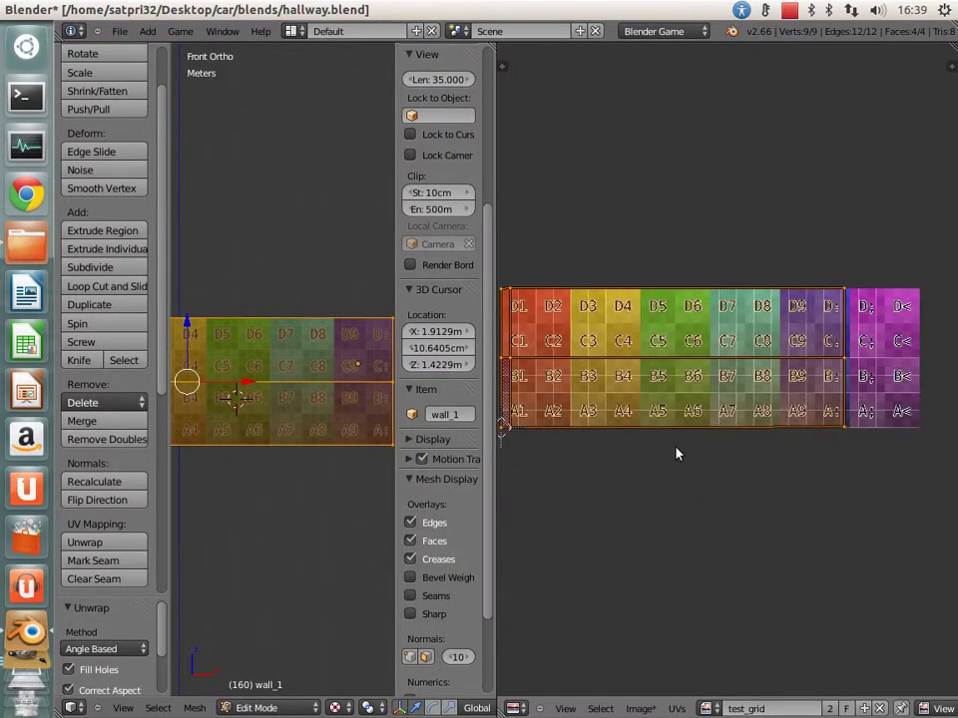
scroll(233, 493, up, 1)
scroll(241, 470, up, 4)
scroll(258, 468, up, 5)
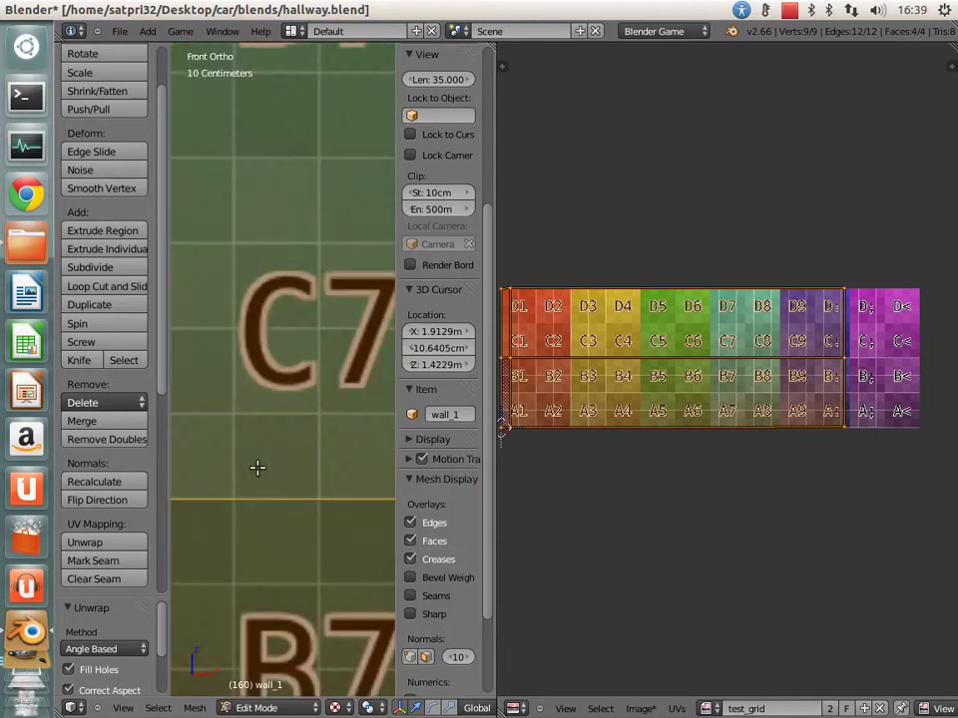
scroll(257, 467, down, 2)
scroll(628, 430, down, 1)
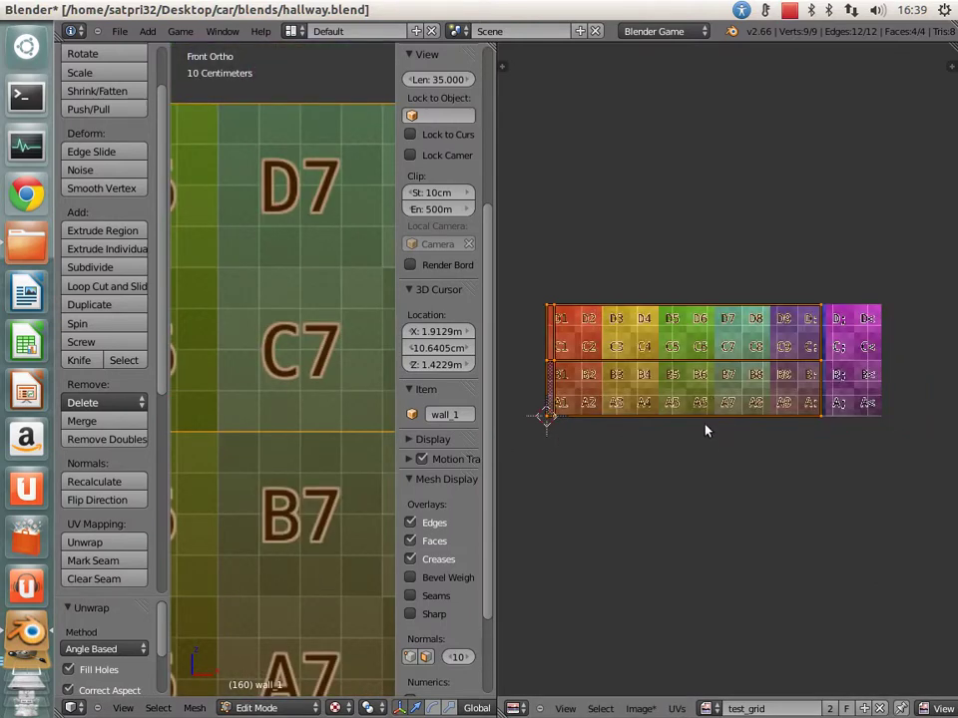
key(ctrl+z)
scroll(638, 467, up, 1)
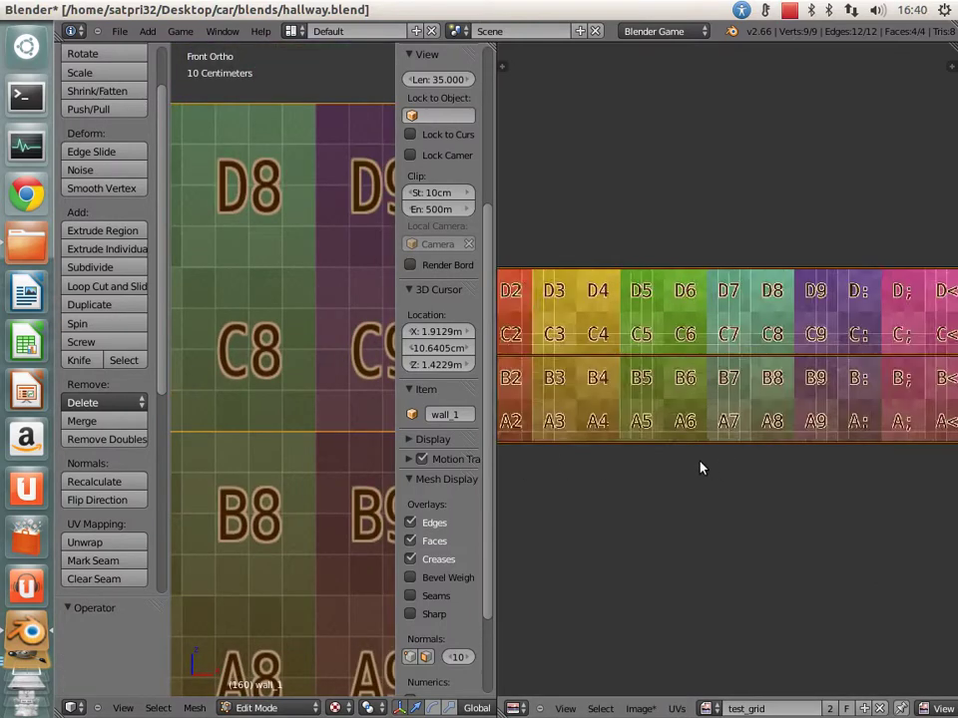
key(Tab)
scroll(267, 497, up, 3)
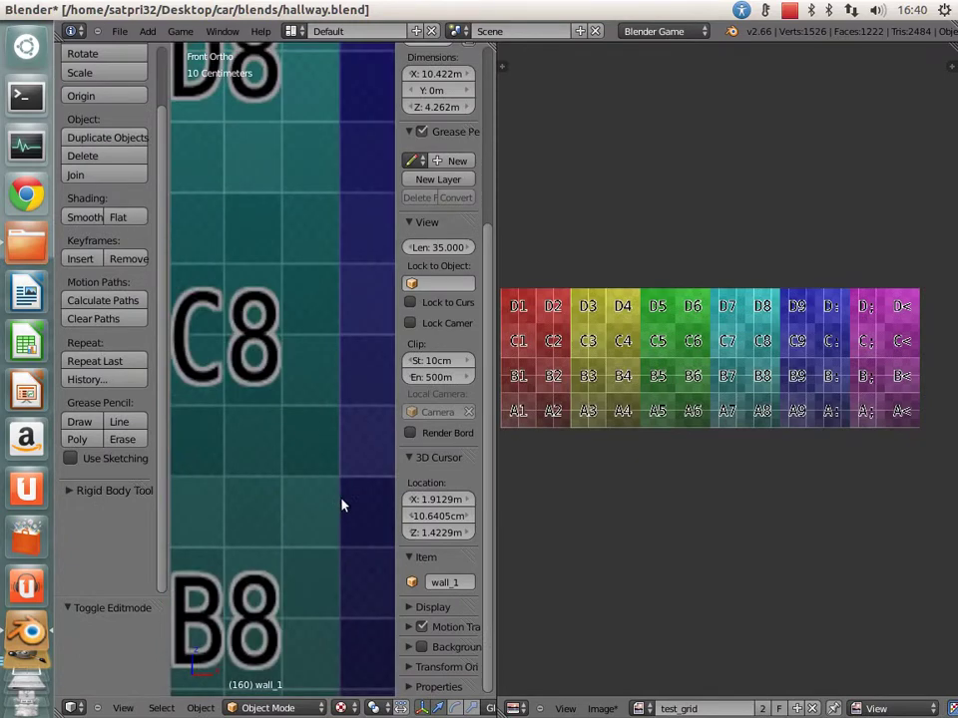
key(Tab)
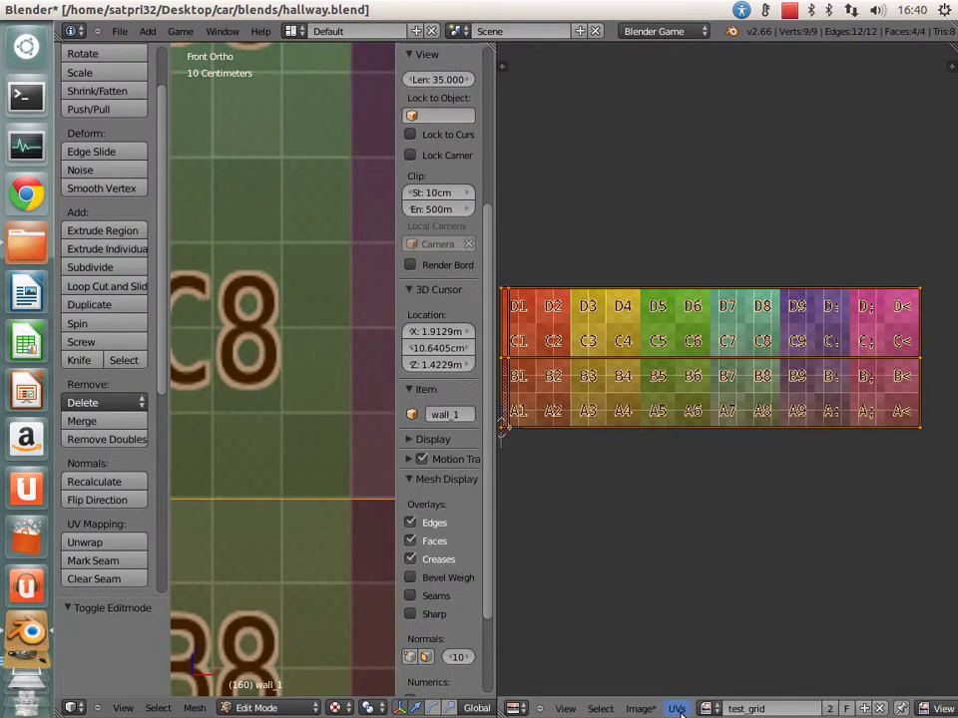
Step: Export the UV layout via UVs > Export UV Layout as wall_1.png into car/uvs
click(677, 708)
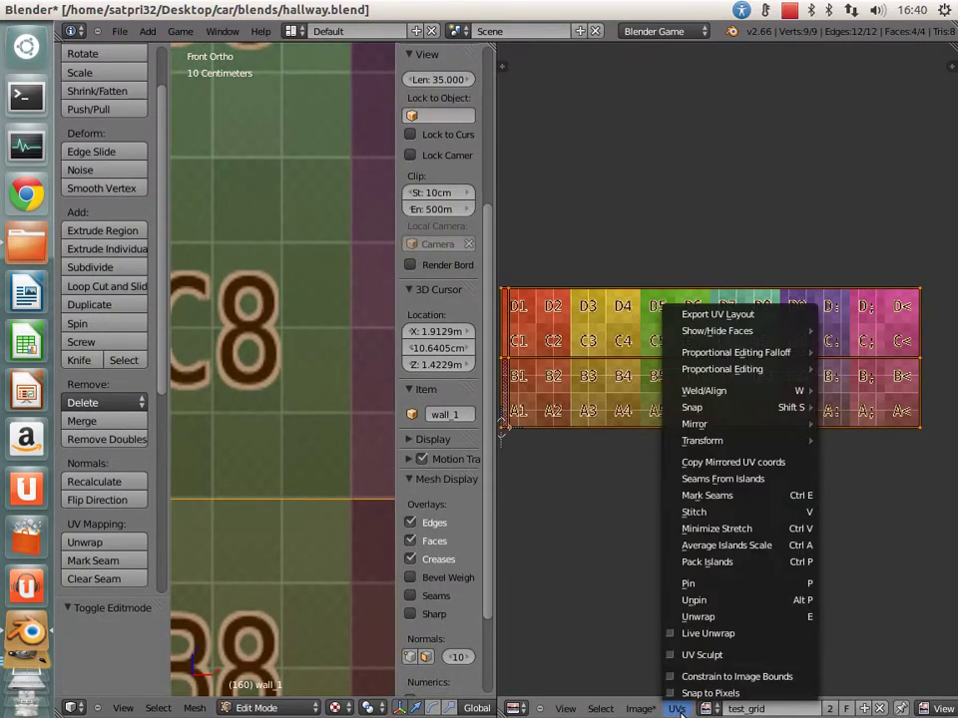
click(704, 315)
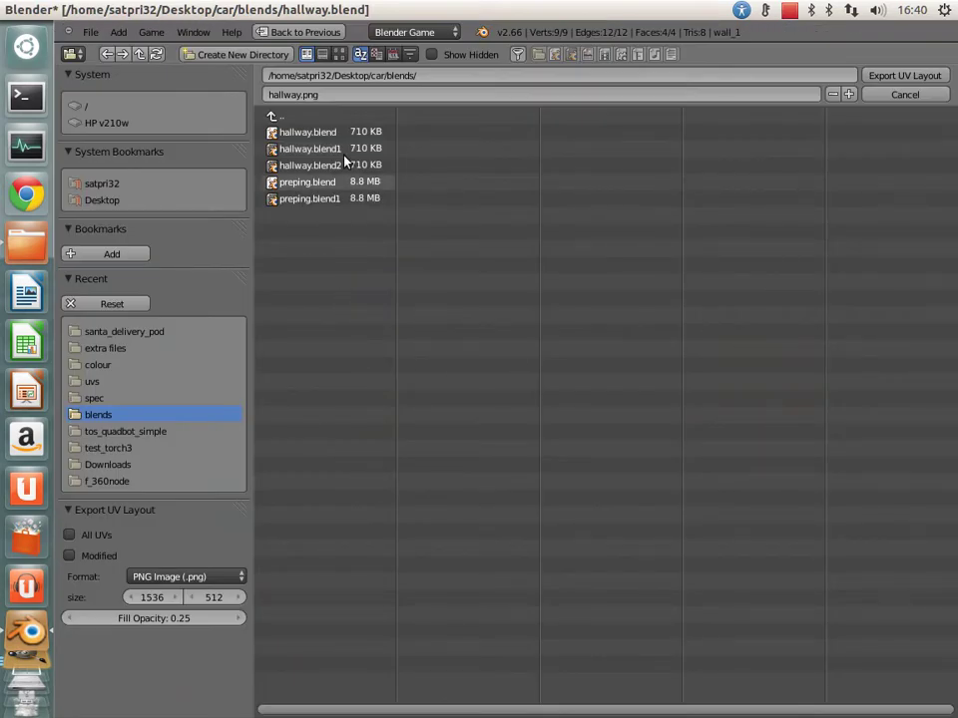
click(278, 116)
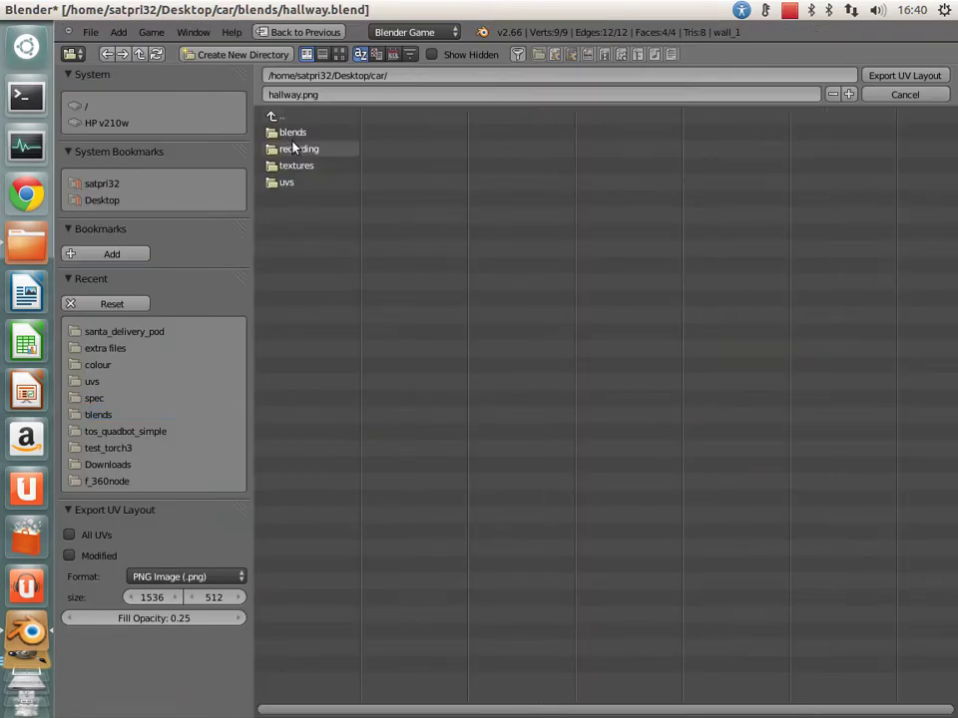
click(295, 166)
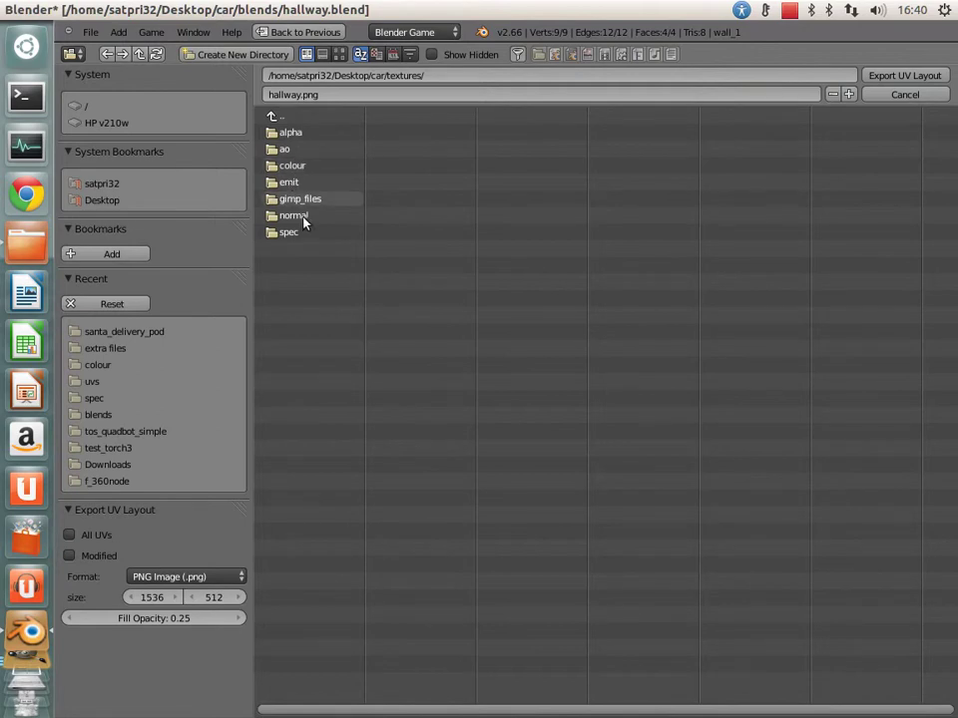
click(298, 199)
double_click(274, 118)
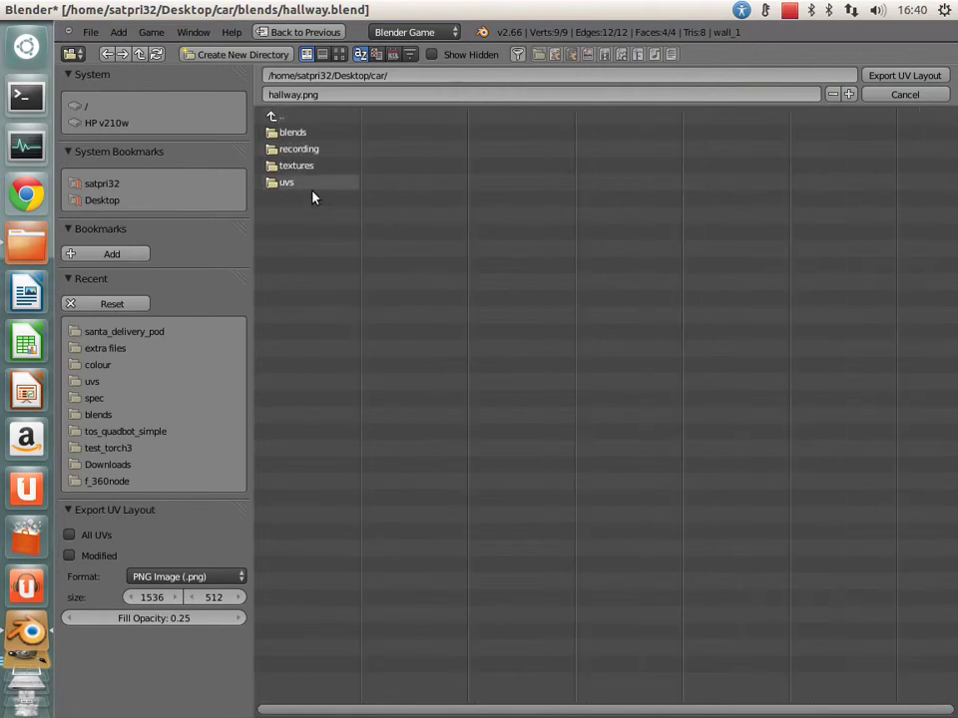
click(304, 186)
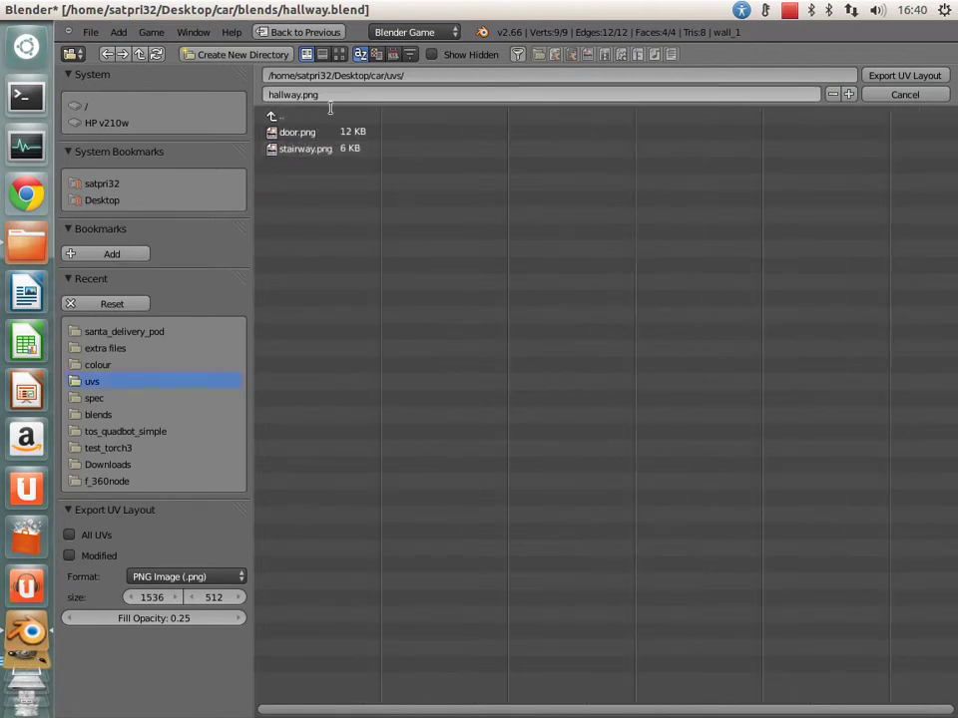
click(330, 104)
text(wal)
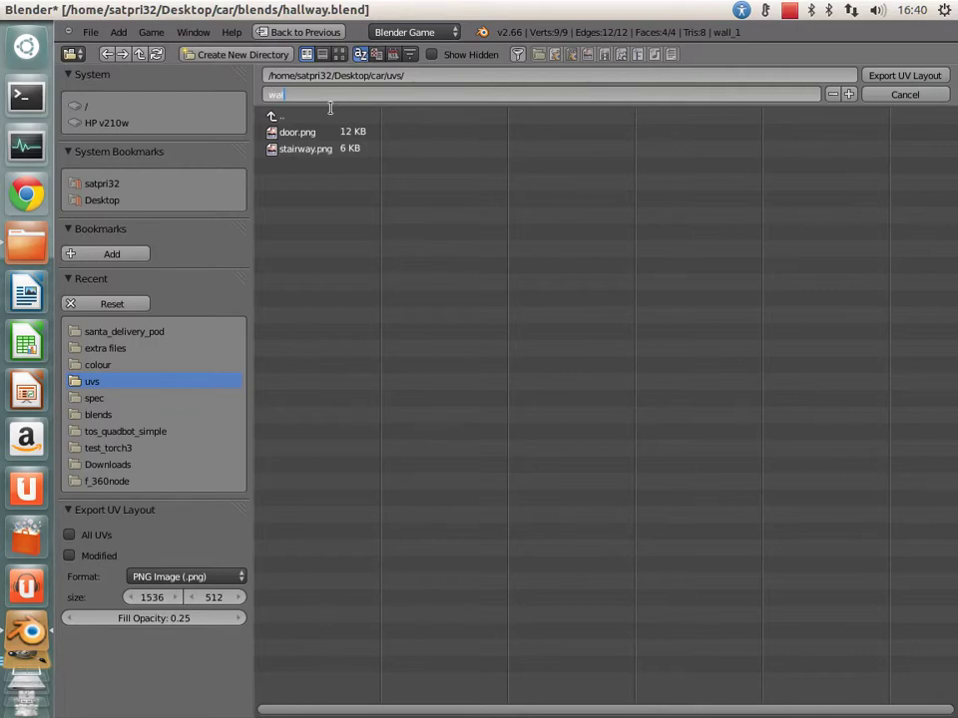
text(_1.png)
key(Return)
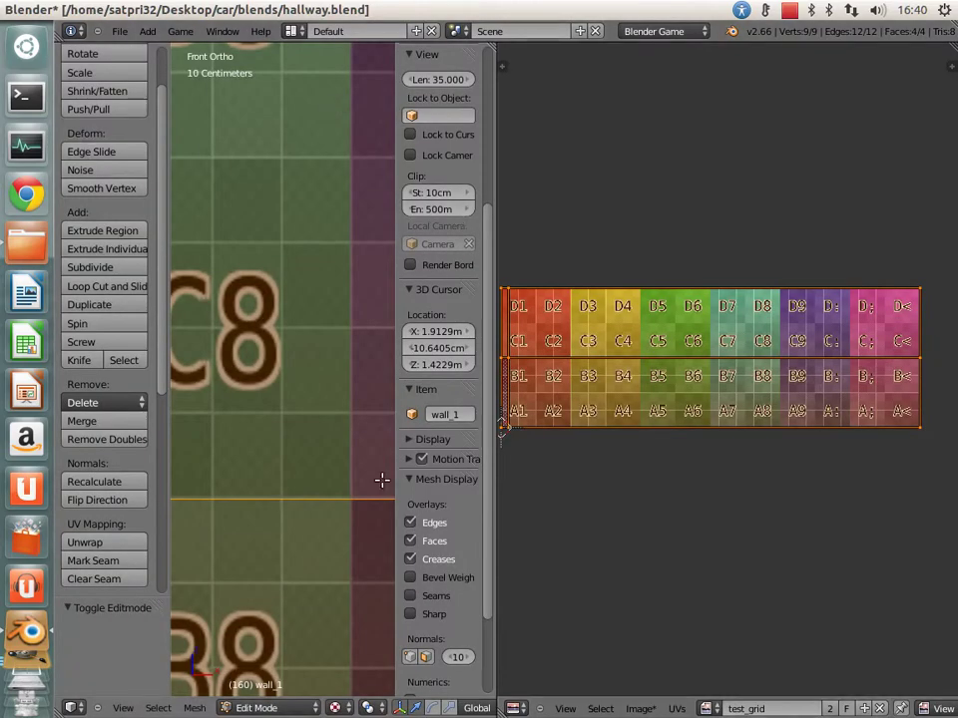
Step: Widen the 3D view by moving the split with the UV editor
mouse_move(496, 475)
mouse_down()
mouse_move(829, 459)
mouse_move(751, 468)
mouse_up()
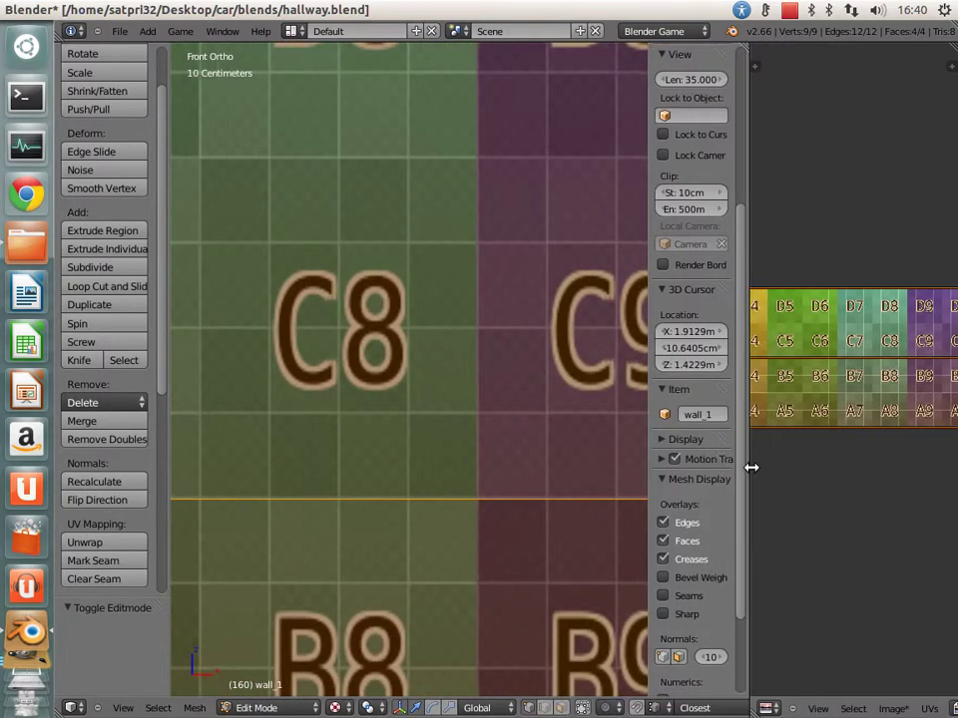
right_click(751, 468)
key(Escape)
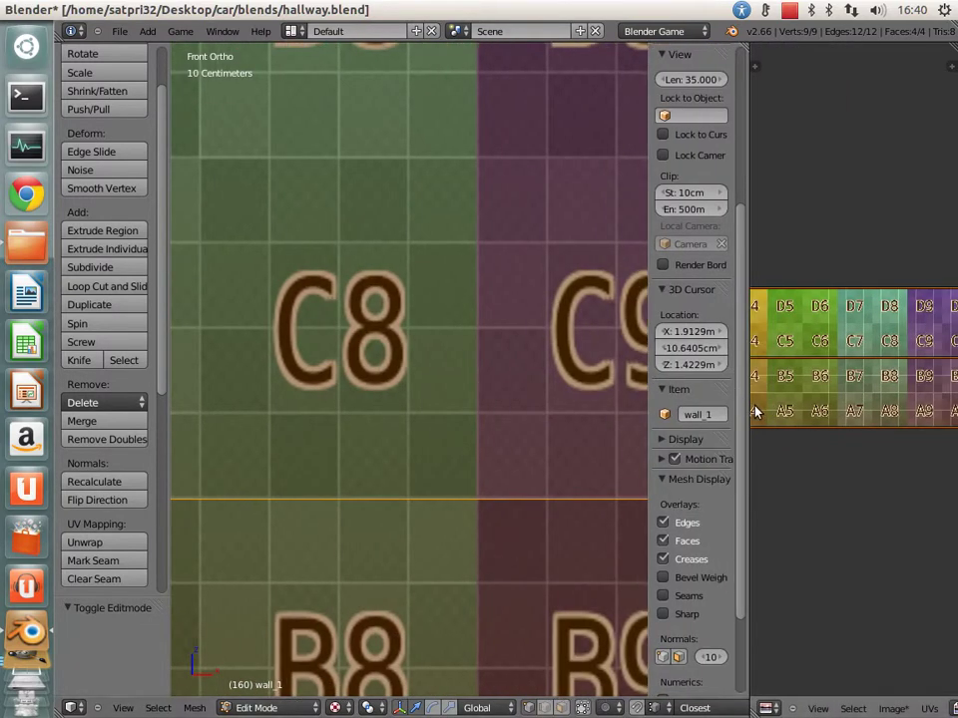
drag(749, 403, 730, 403)
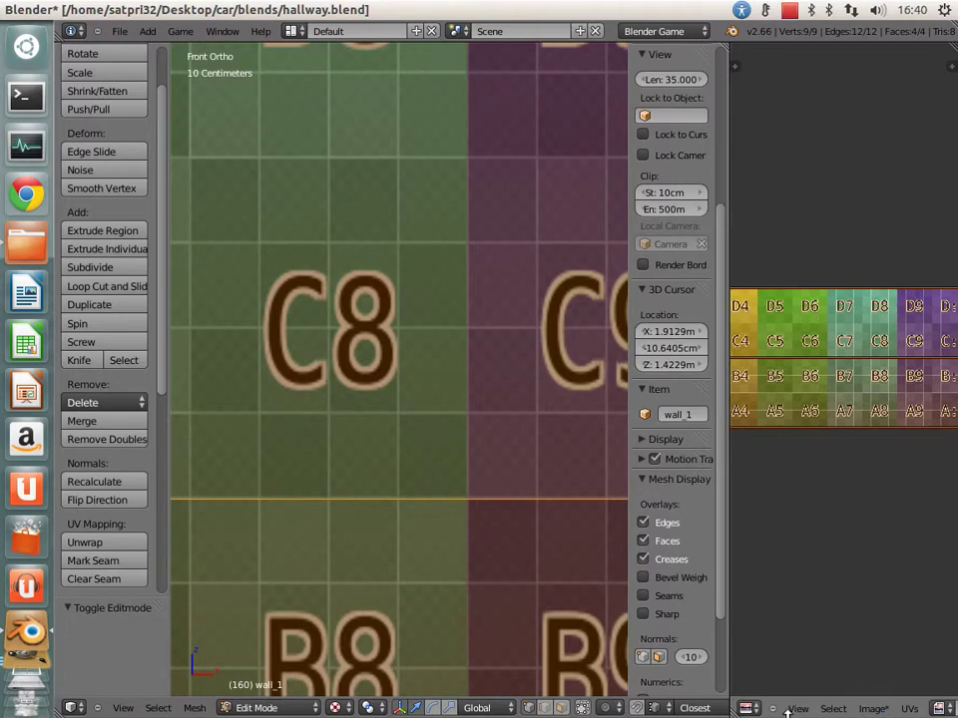
Step: Change the UV editor area into the Texture properties editor
click(746, 707)
click(771, 465)
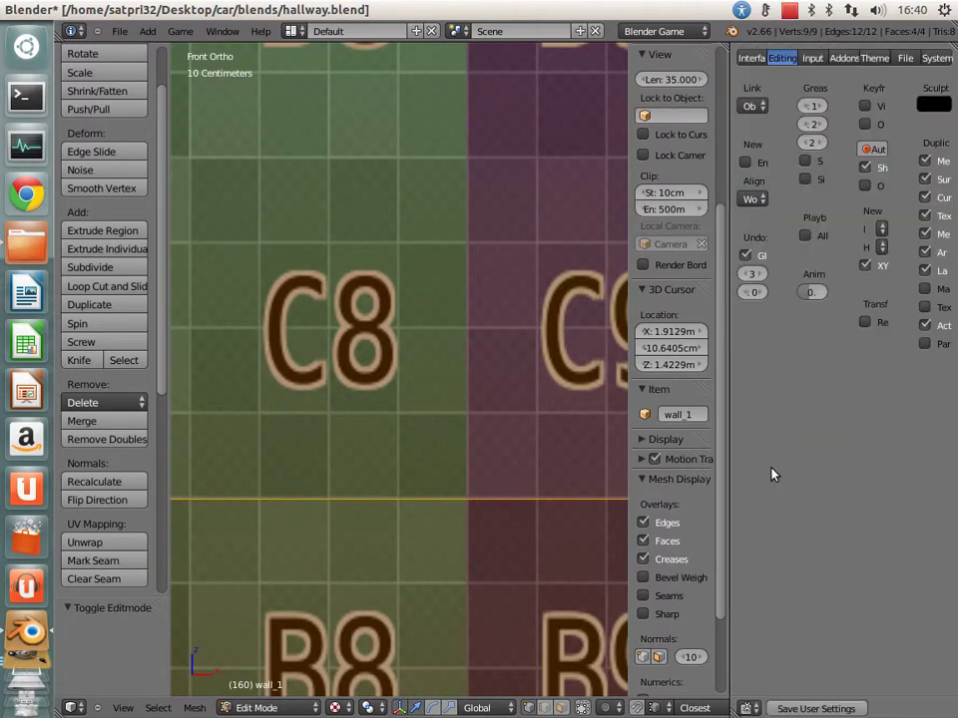
click(745, 708)
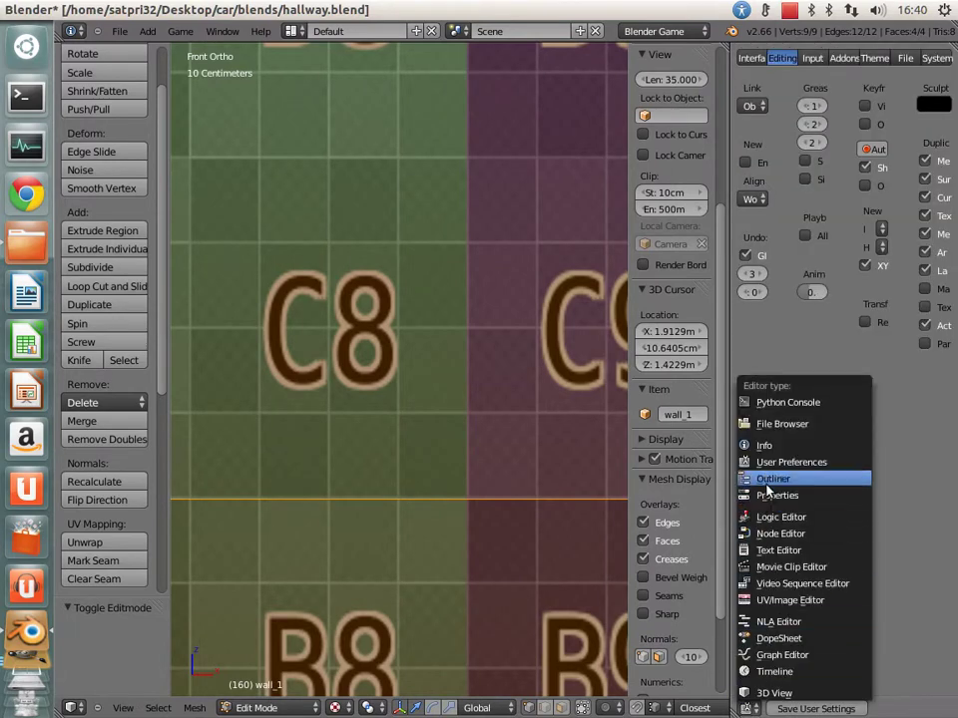
click(768, 494)
scroll(768, 493, up, 1)
scroll(778, 319, up, 4)
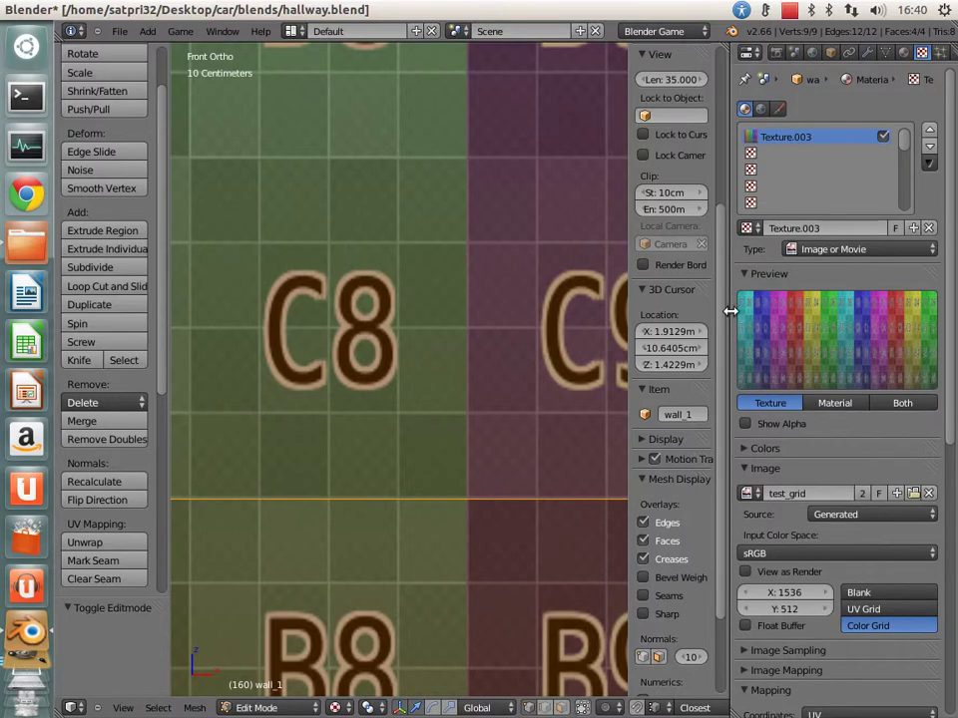
Step: Widen and zoom out the 3D view, then save over hallway.blend
drag(730, 312, 790, 316)
scroll(474, 417, down, 5)
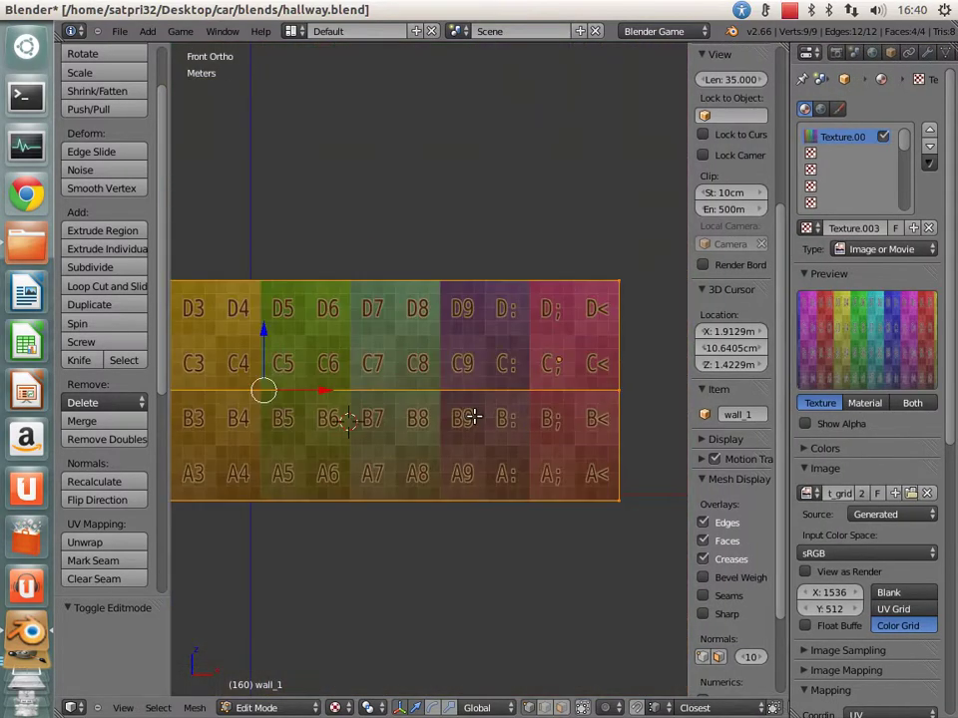
key(ctrl+s)
click(320, 348)
Step: Open wall_1.png from the Desktop/car/uvs folder in GIMP
click(27, 577)
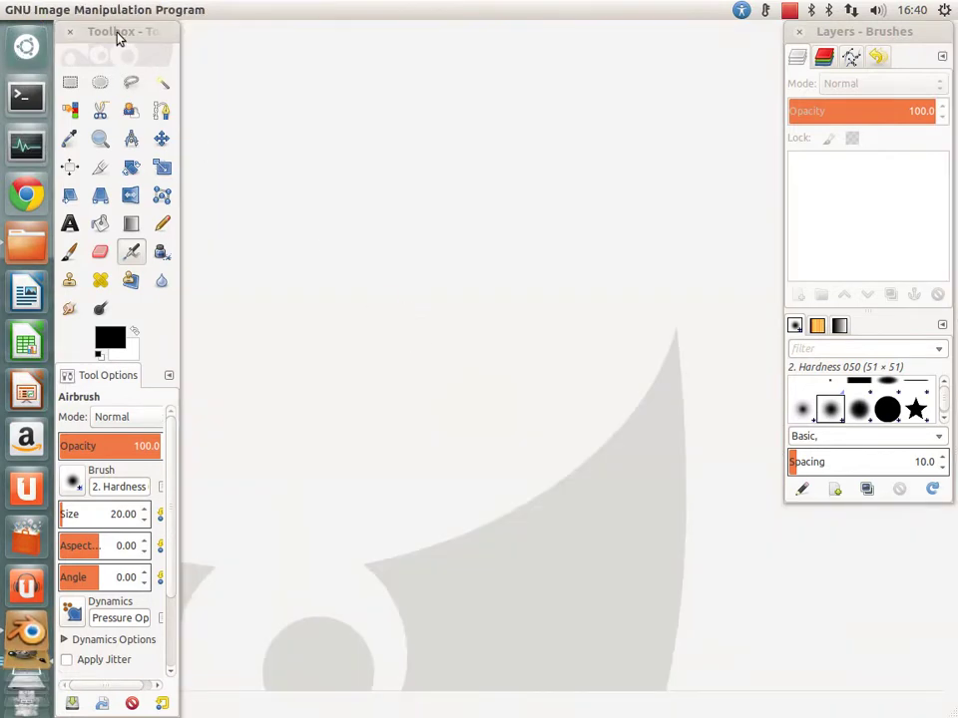
click(69, 9)
click(110, 72)
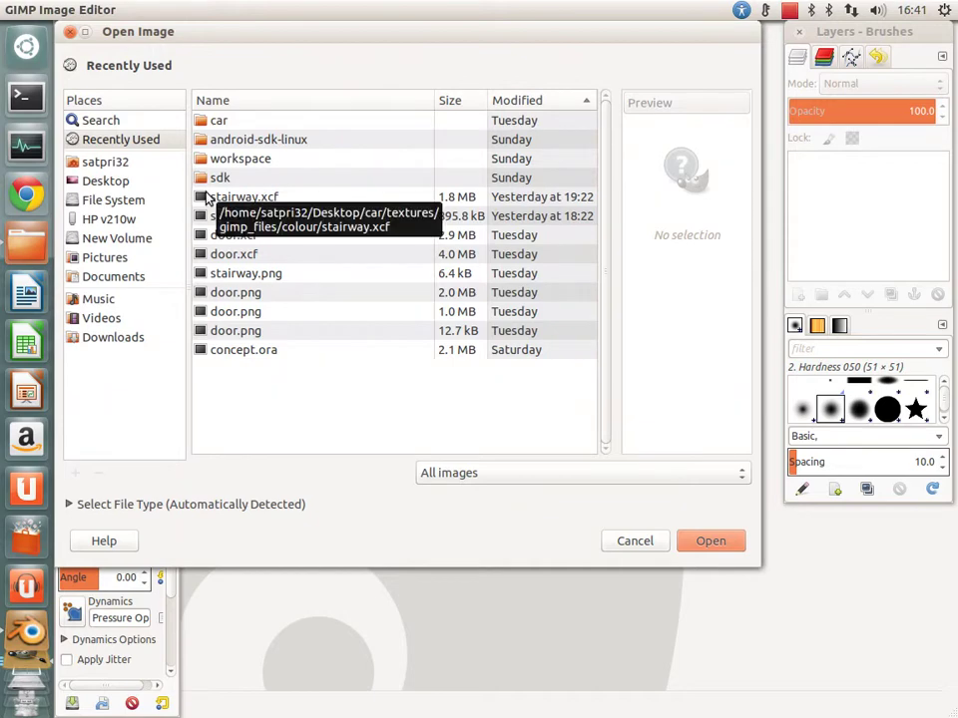
click(251, 101)
double_click(236, 310)
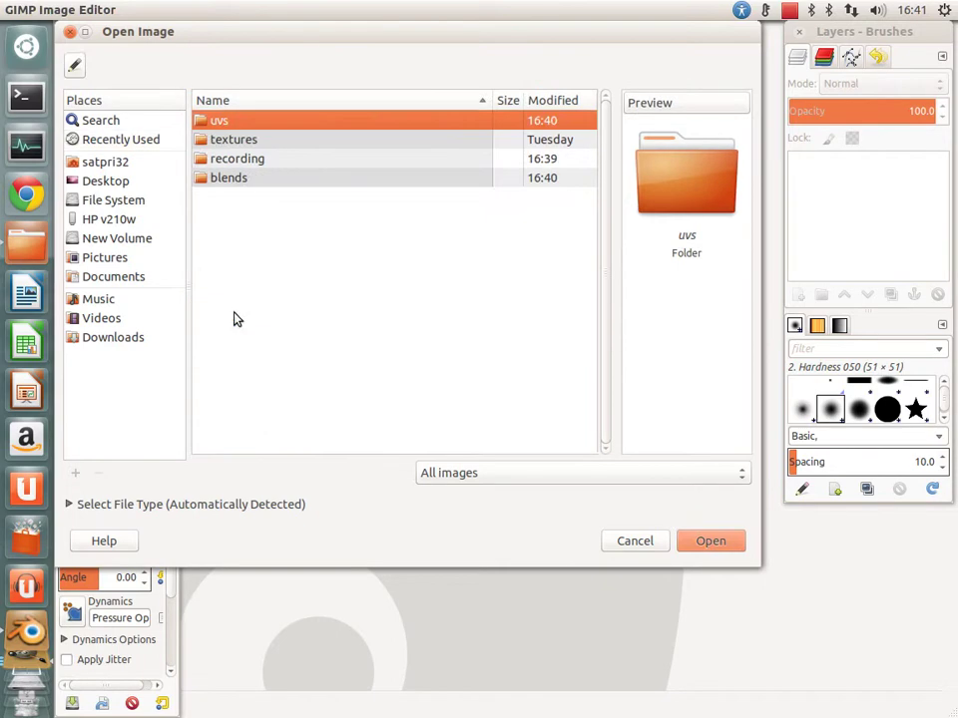
double_click(252, 120)
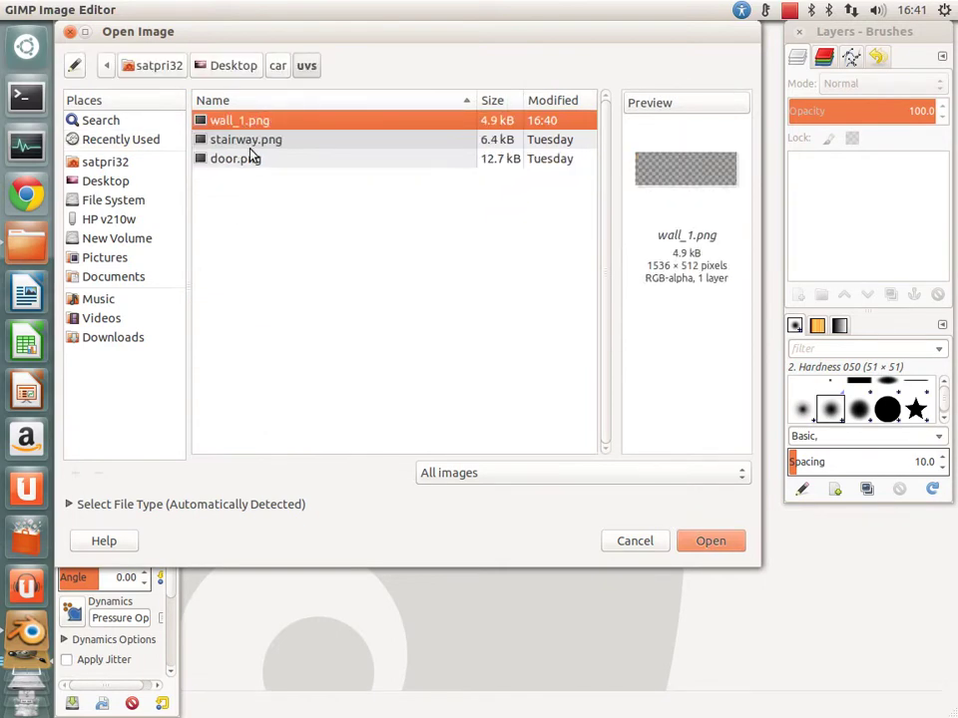
click(702, 542)
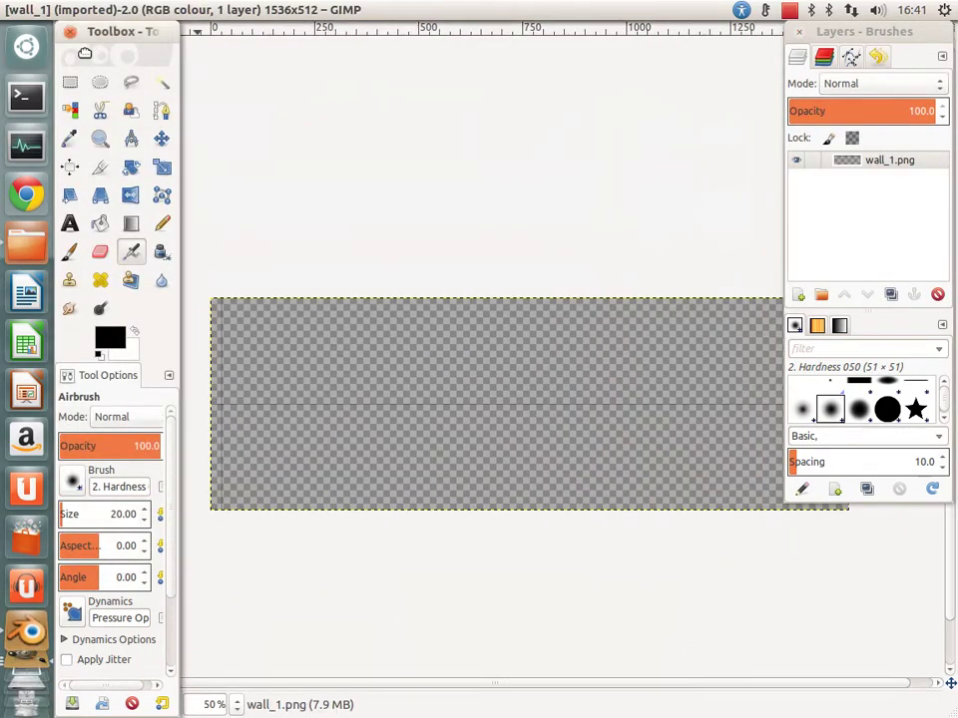
Step: Restore the GIMP image window and pan the wall_1.png view
double_click(57, 6)
click(67, 9)
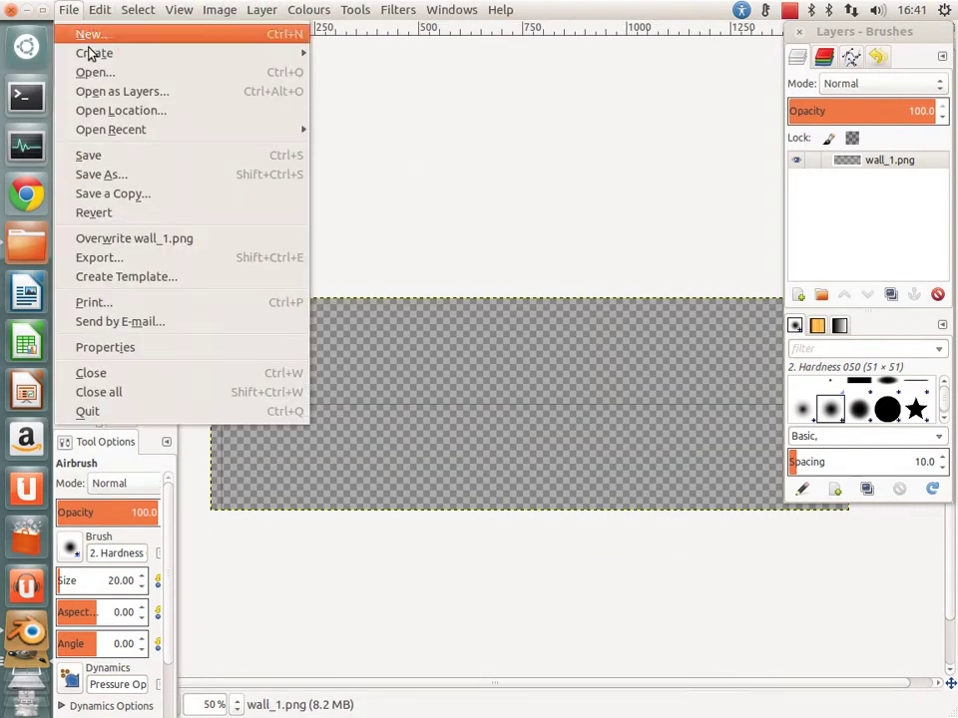
click(607, 203)
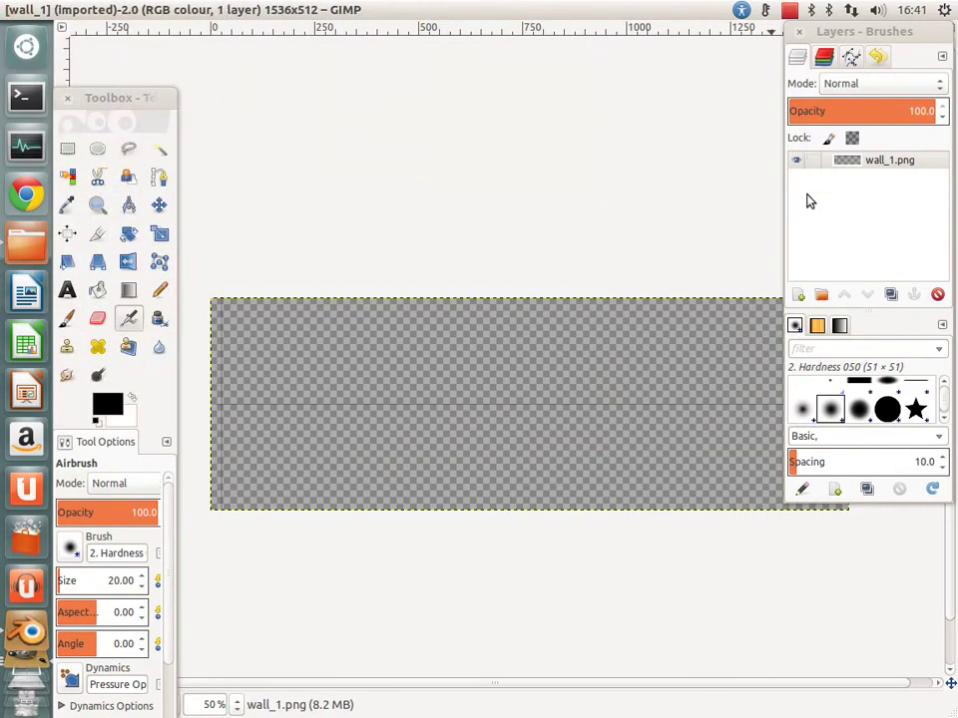
middle_drag(485, 323, 395, 309)
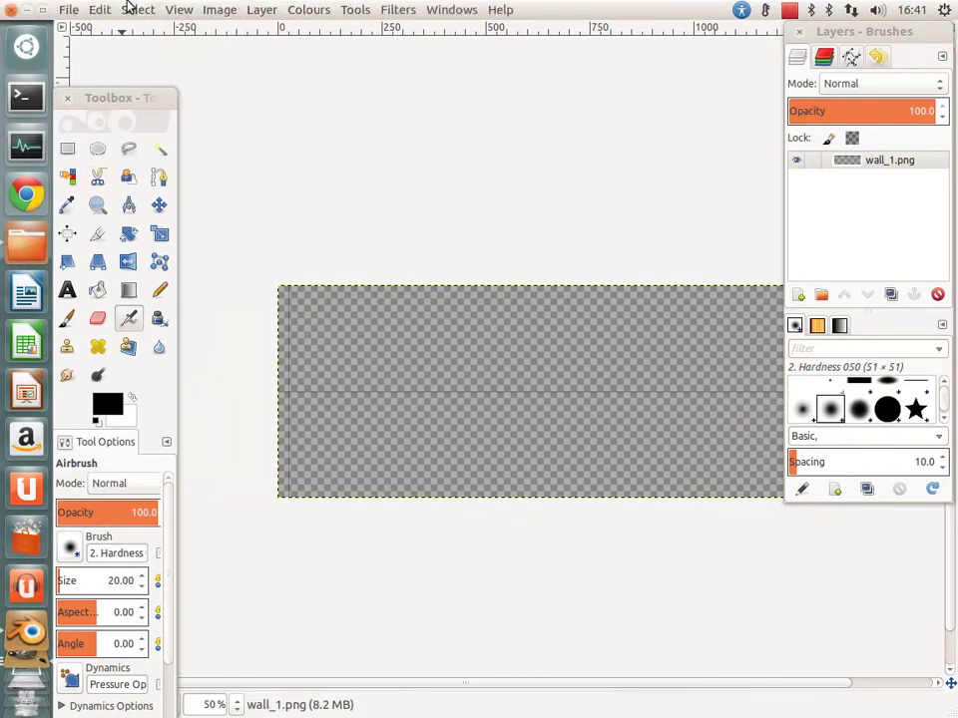
click(68, 9)
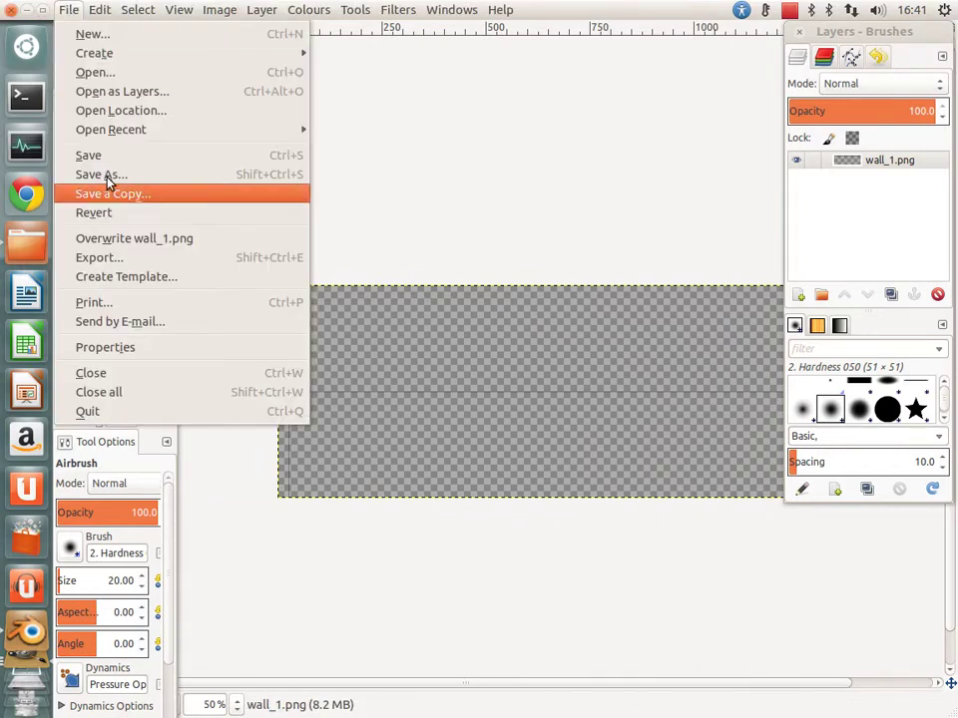
click(256, 619)
Step: Orbit Blender's view to check the wall, then pick GIMP's Move tool and open File
click(26, 632)
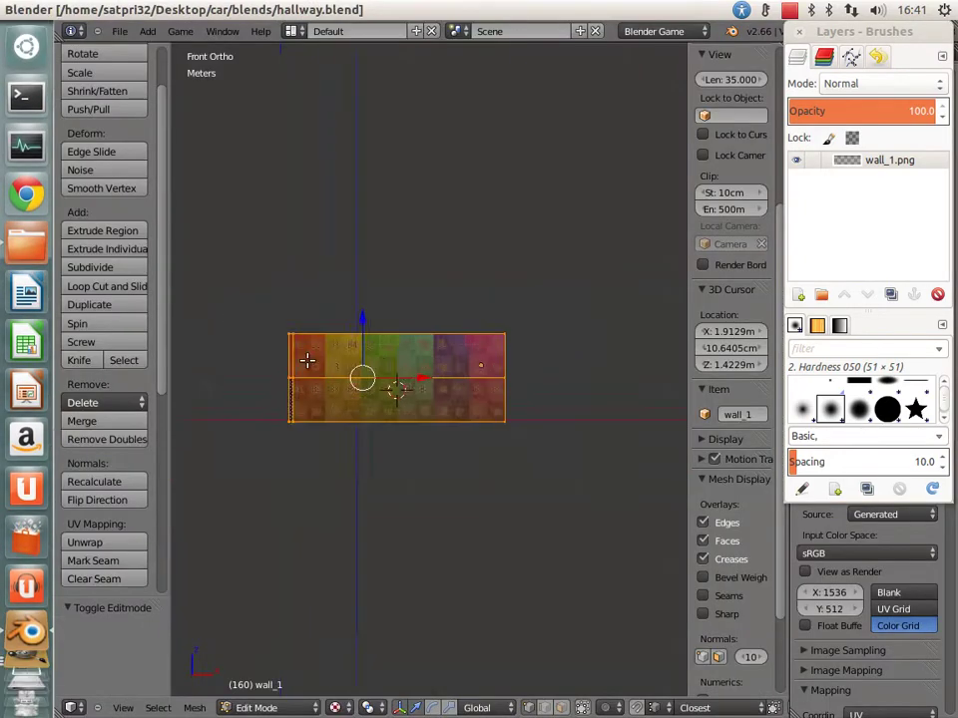
mouse_move(307, 361)
middle_down()
mouse_move(466, 453)
mouse_move(361, 427)
middle_up()
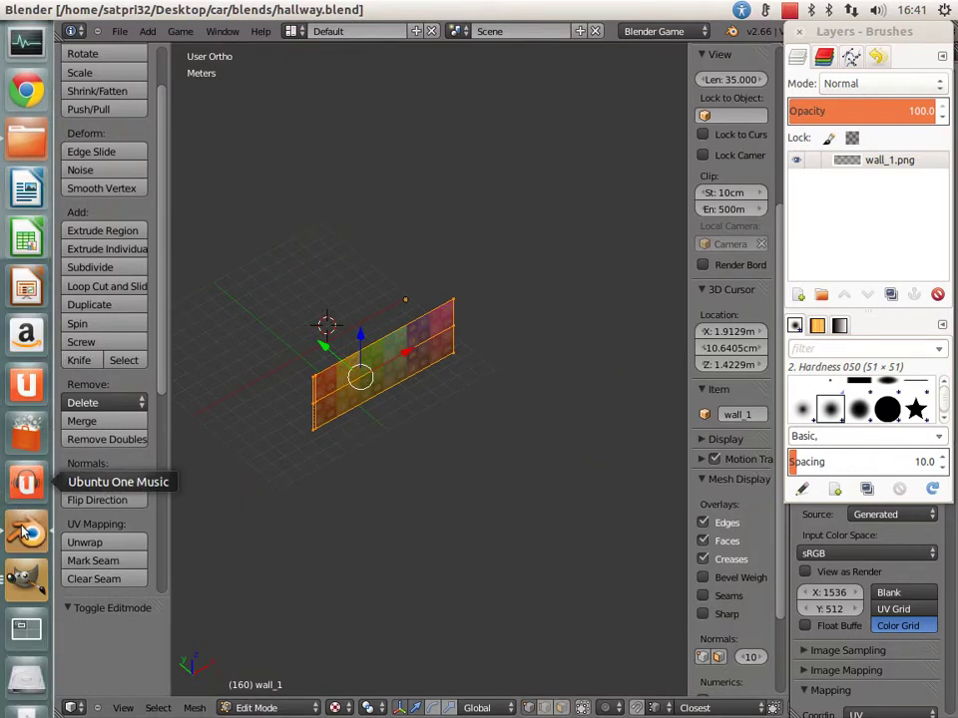
click(26, 577)
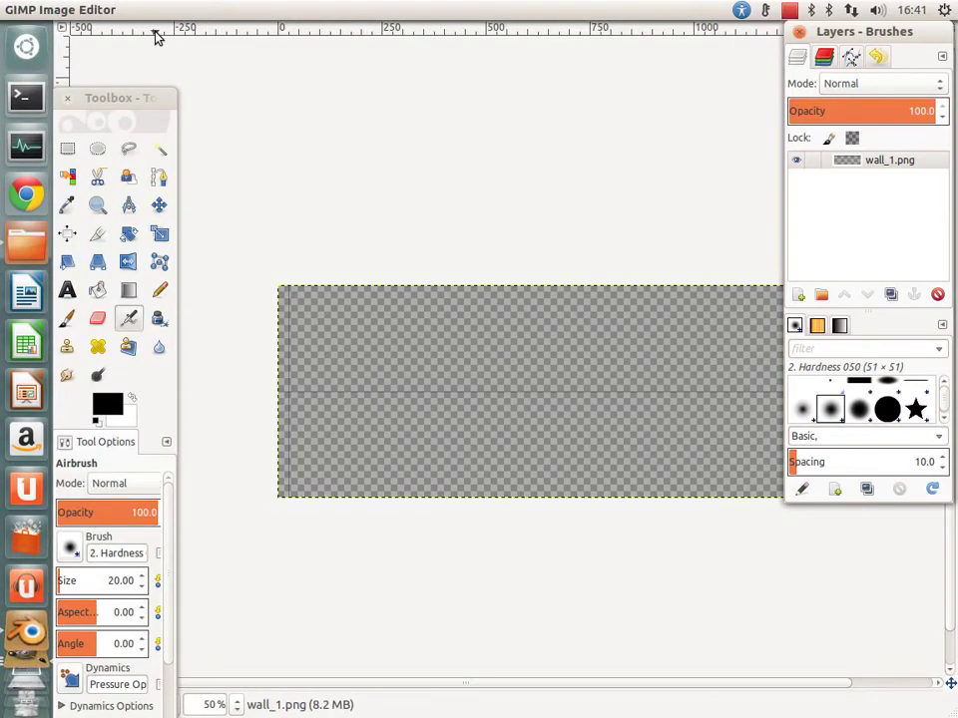
key(m)
click(69, 9)
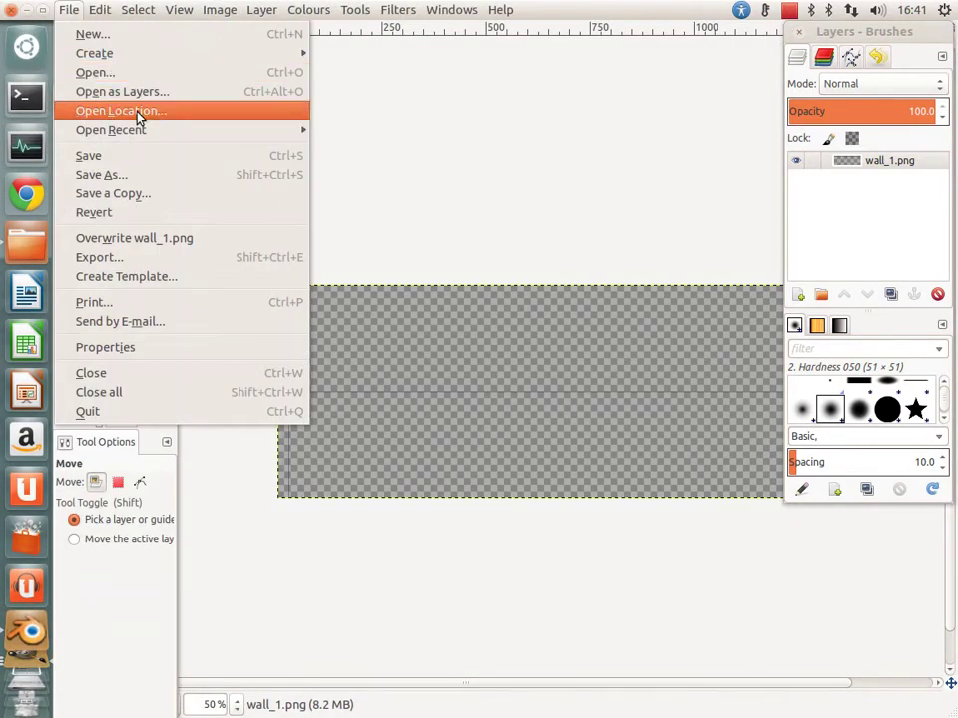
Step: Save As wall_1.xcf into the car/textures/gimp_files/colour folder
click(129, 177)
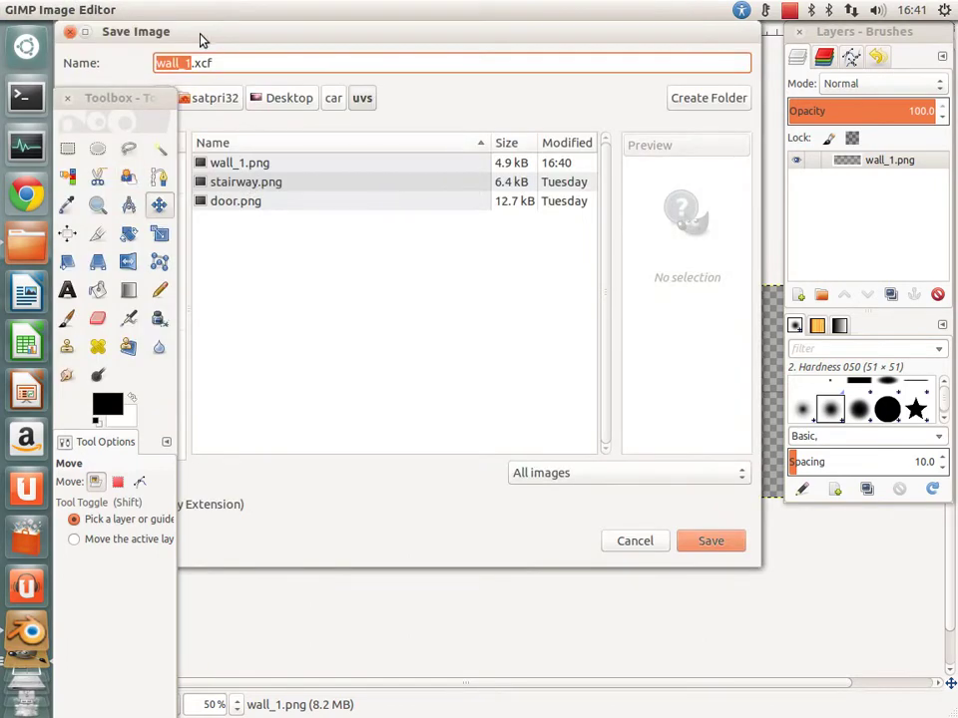
drag(200, 38, 291, 67)
click(424, 127)
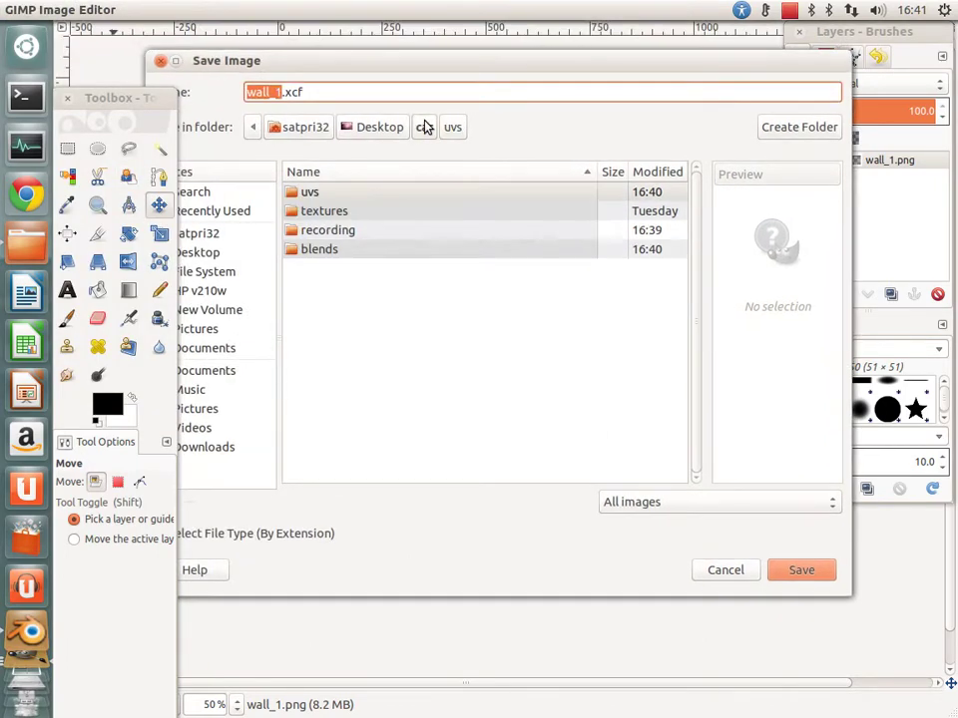
double_click(341, 215)
double_click(351, 231)
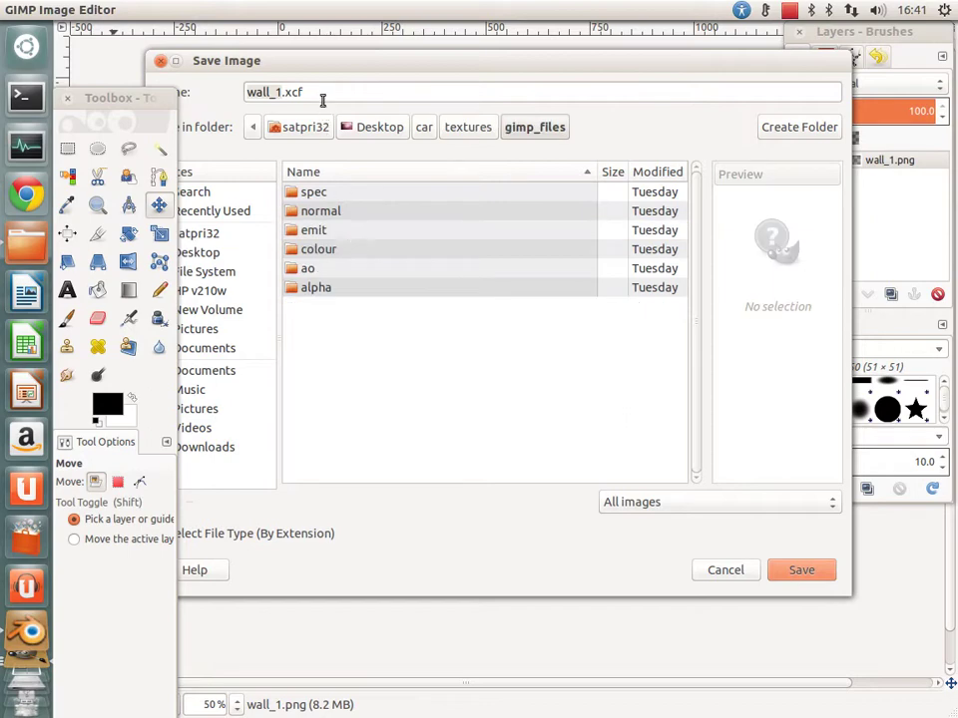
double_click(329, 249)
click(322, 100)
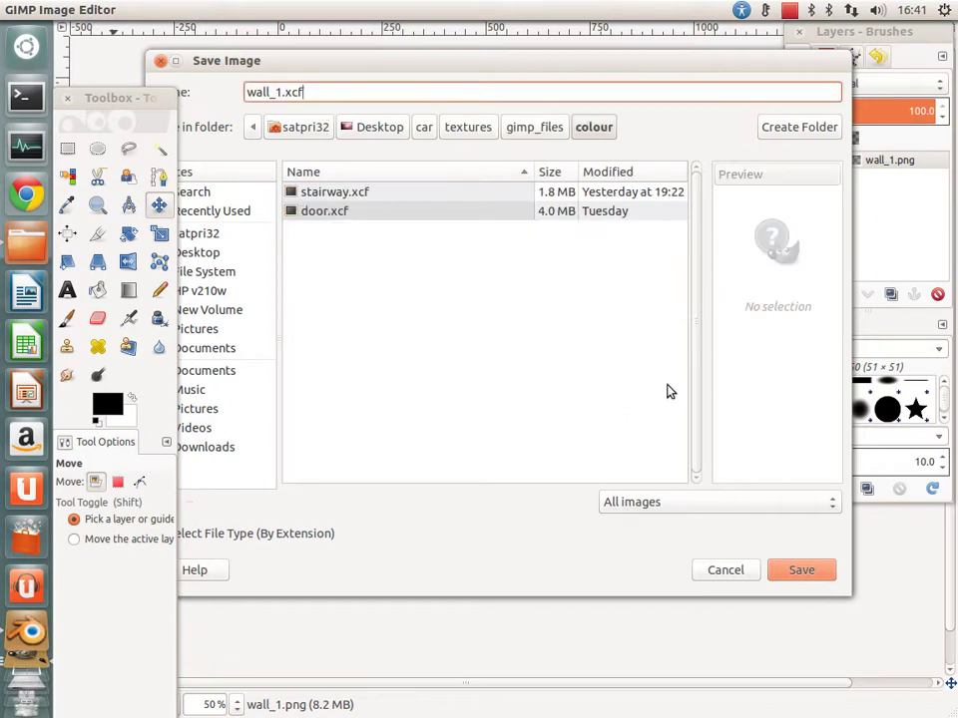
click(795, 566)
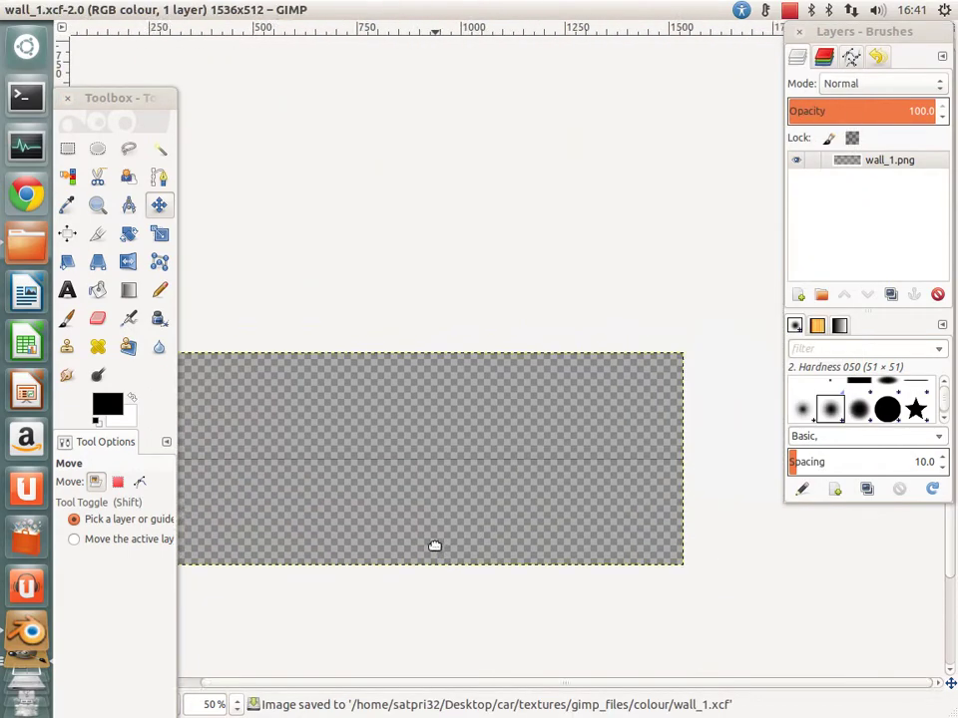
scroll(498, 534, down, 2)
scroll(491, 489, left, 2)
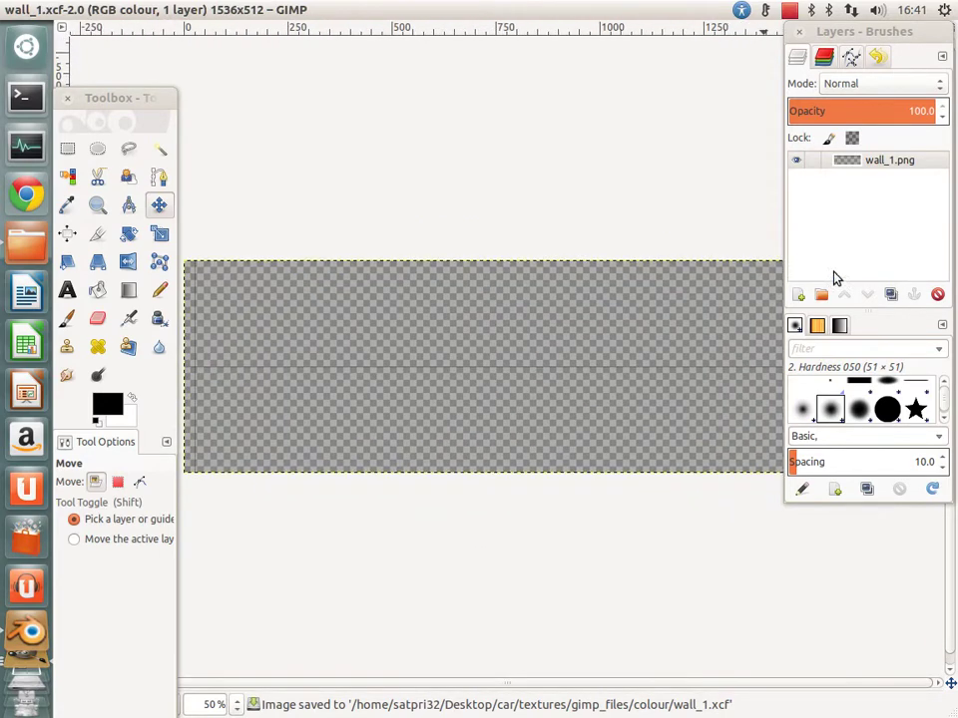
Step: Add a new transparent layer below wall_1.png and make it active
key(shift+ctrl+n)
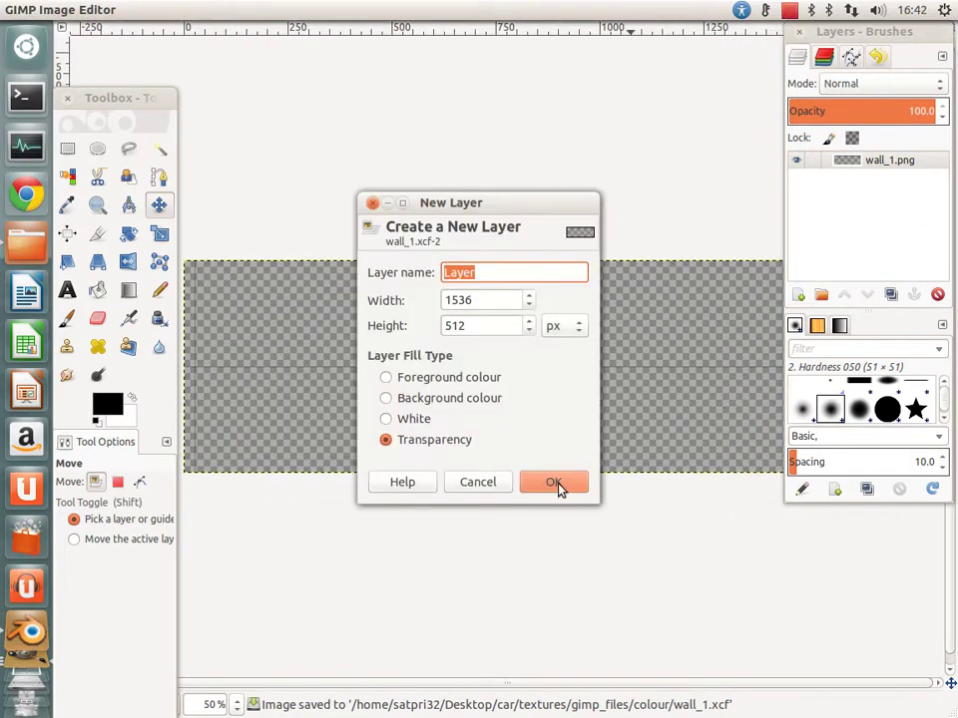
click(554, 483)
drag(850, 159, 855, 181)
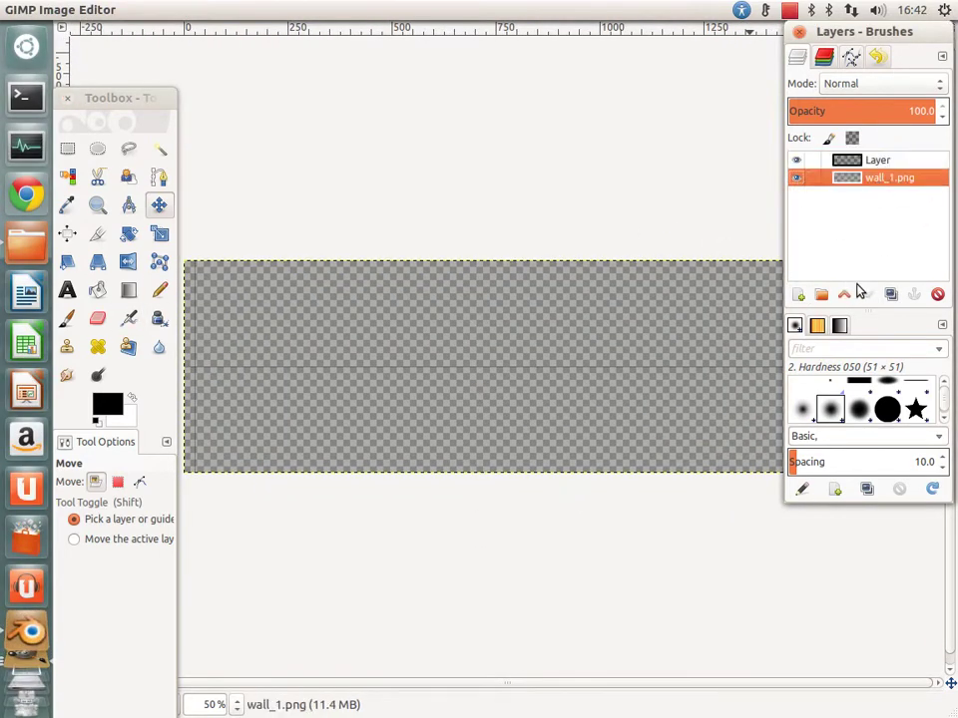
click(844, 294)
click(857, 180)
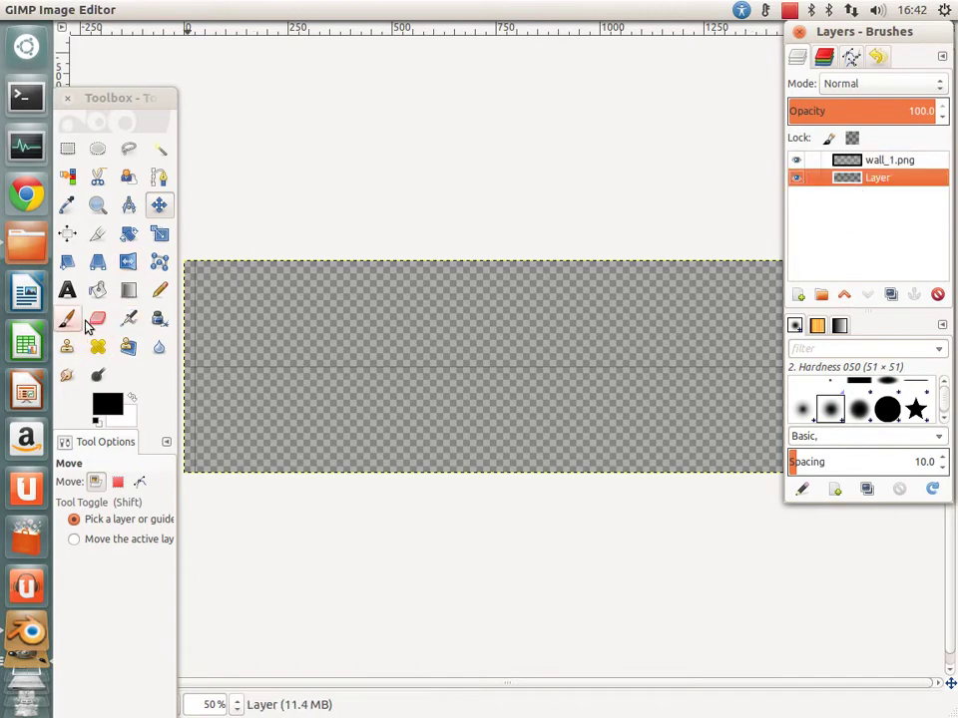
Step: Choose the Paintbrush with foreground colour 007eff blue
click(79, 316)
click(106, 409)
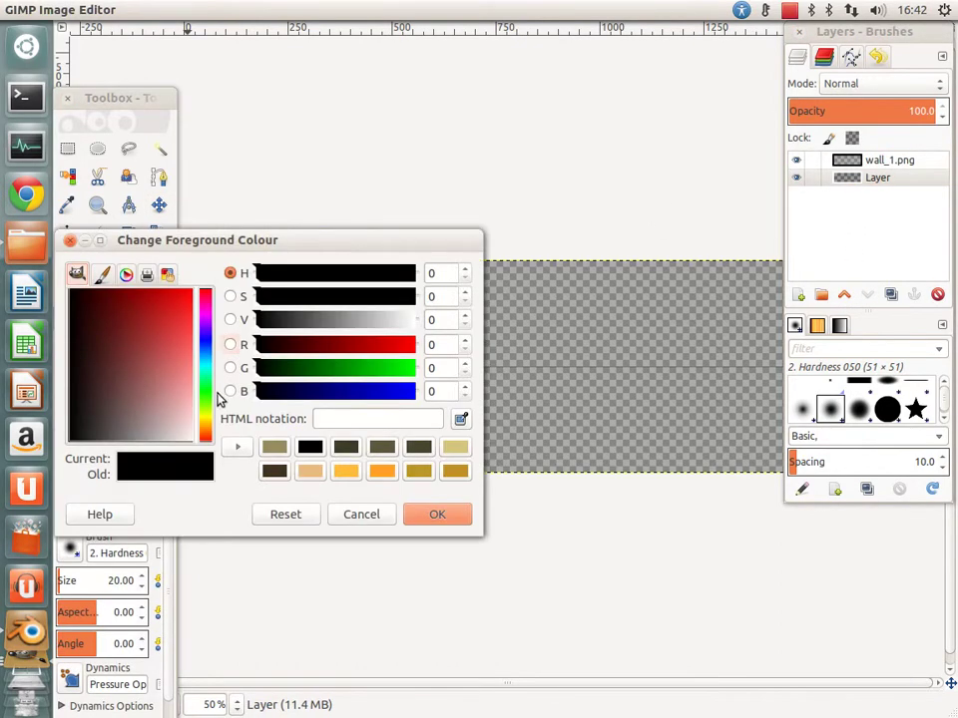
drag(206, 359, 168, 335)
click(191, 290)
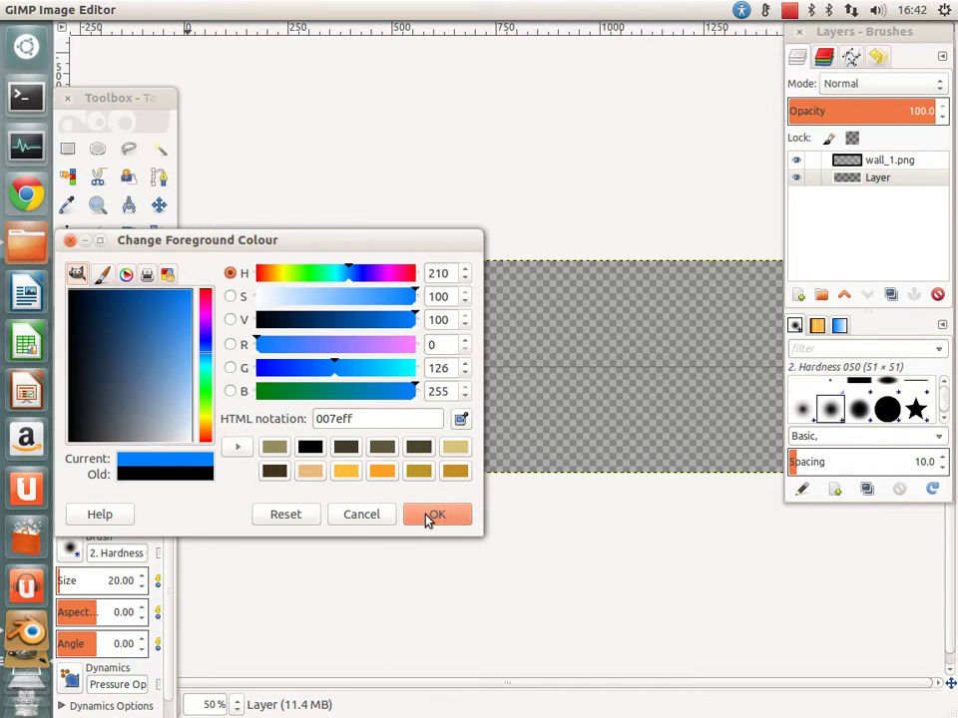
click(429, 516)
Step: Enlarge the brush to about 375 and paint the new layer blue
drag(93, 581, 145, 583)
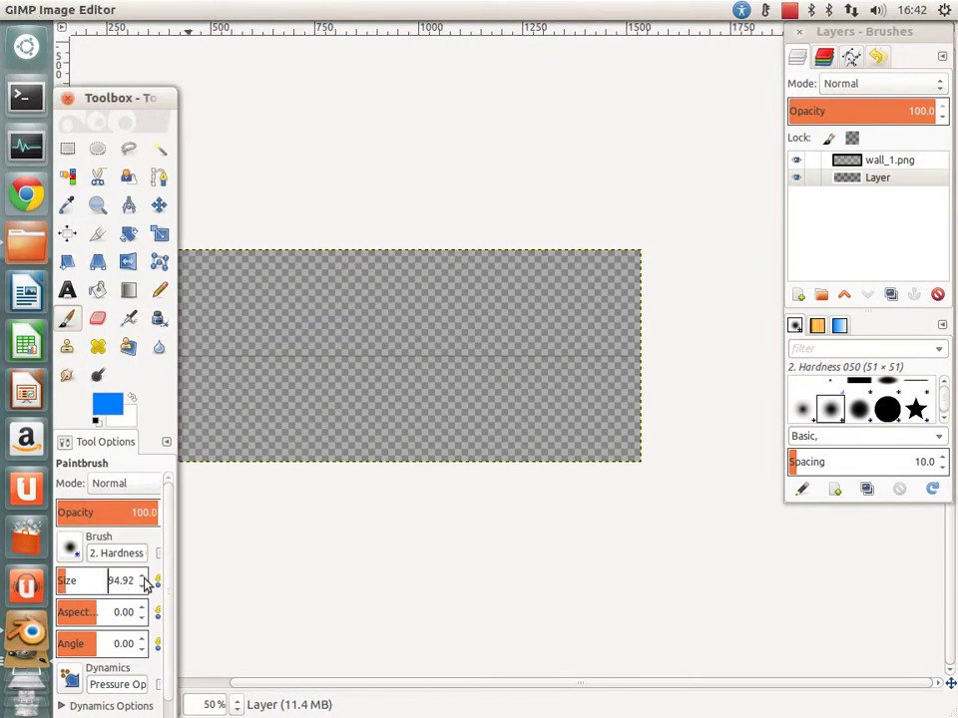
mouse_move(73, 581)
mouse_down()
mouse_move(145, 578)
mouse_move(101, 580)
mouse_up()
mouse_move(489, 369)
mouse_down()
mouse_move(513, 293)
mouse_move(408, 494)
mouse_move(459, 273)
mouse_move(499, 441)
mouse_up()
click(886, 409)
mouse_move(239, 329)
mouse_down()
mouse_move(292, 402)
mouse_move(520, 328)
mouse_up()
Step: Lower brush opacity to 84 and switch to the Hardness 025 brush
middle_drag(475, 502, 116, 557)
click(141, 512)
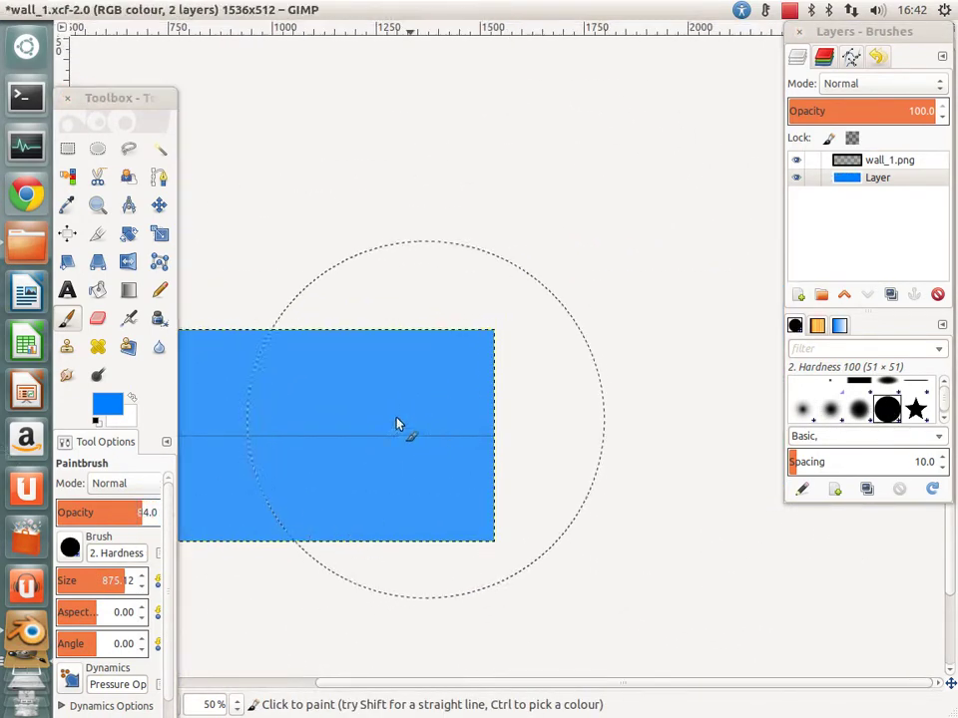
click(858, 409)
click(830, 409)
click(802, 409)
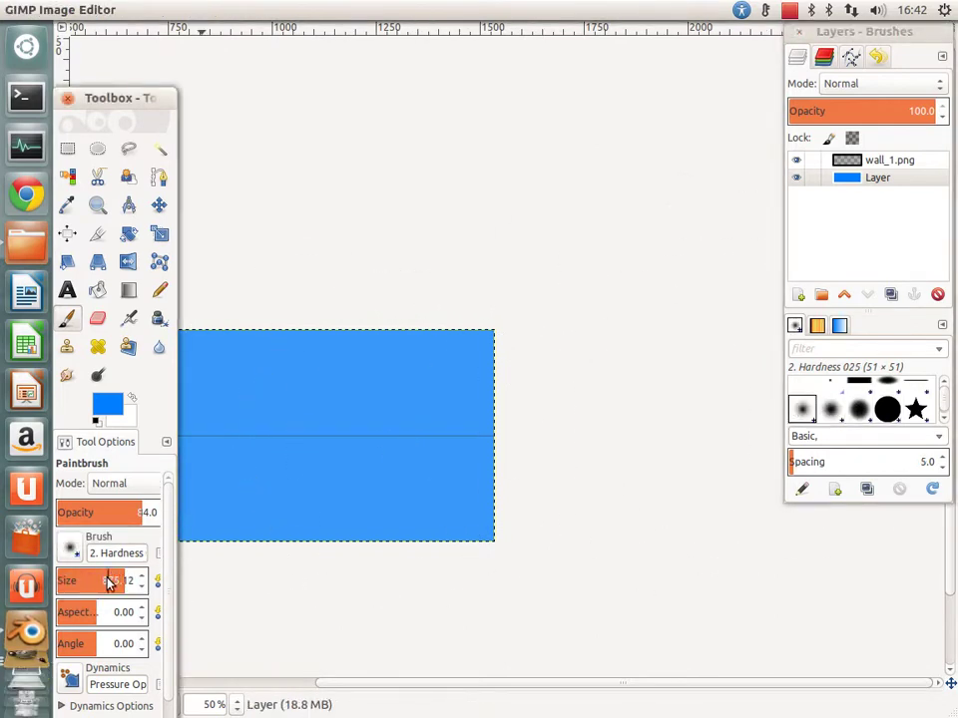
Step: Shrink the brush to about 126, hide wall_1.png, and touch up the blue
drag(92, 580, 73, 581)
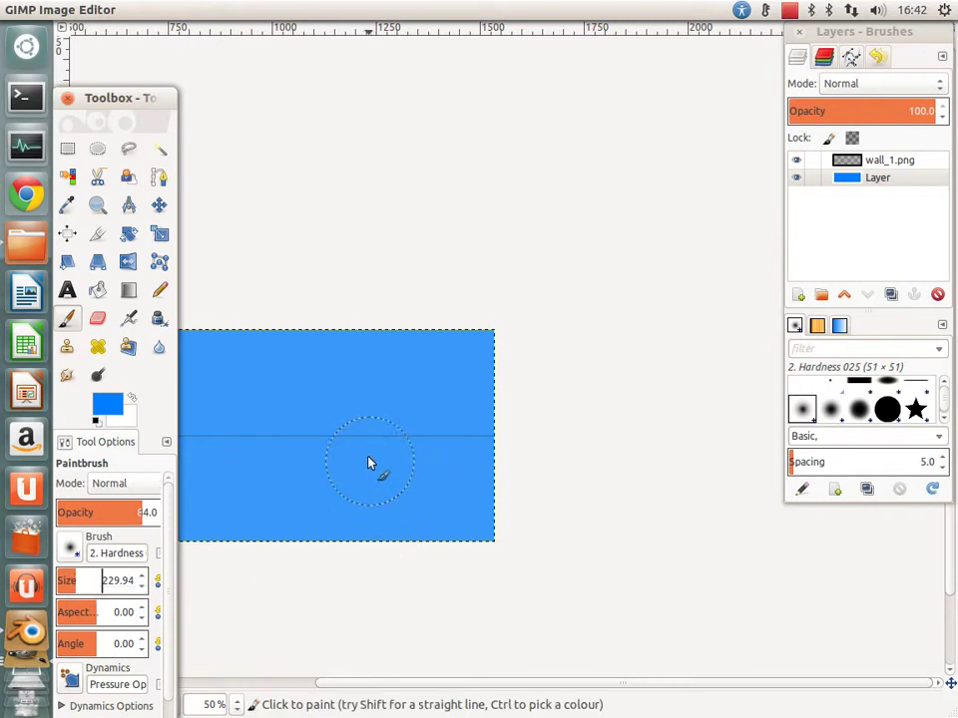
drag(68, 579, 62, 579)
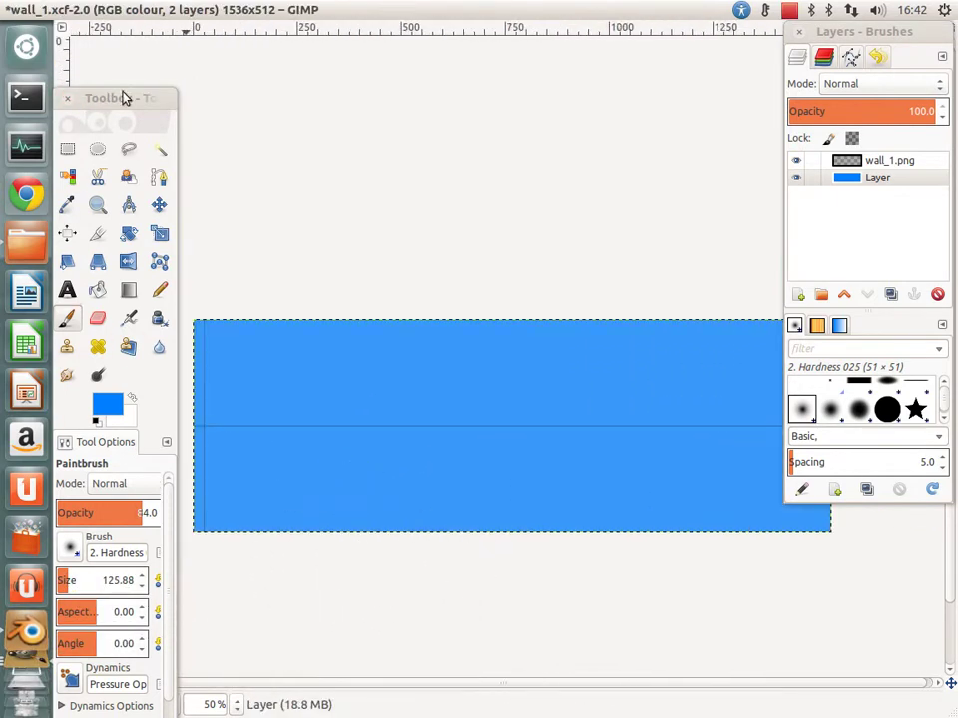
click(797, 161)
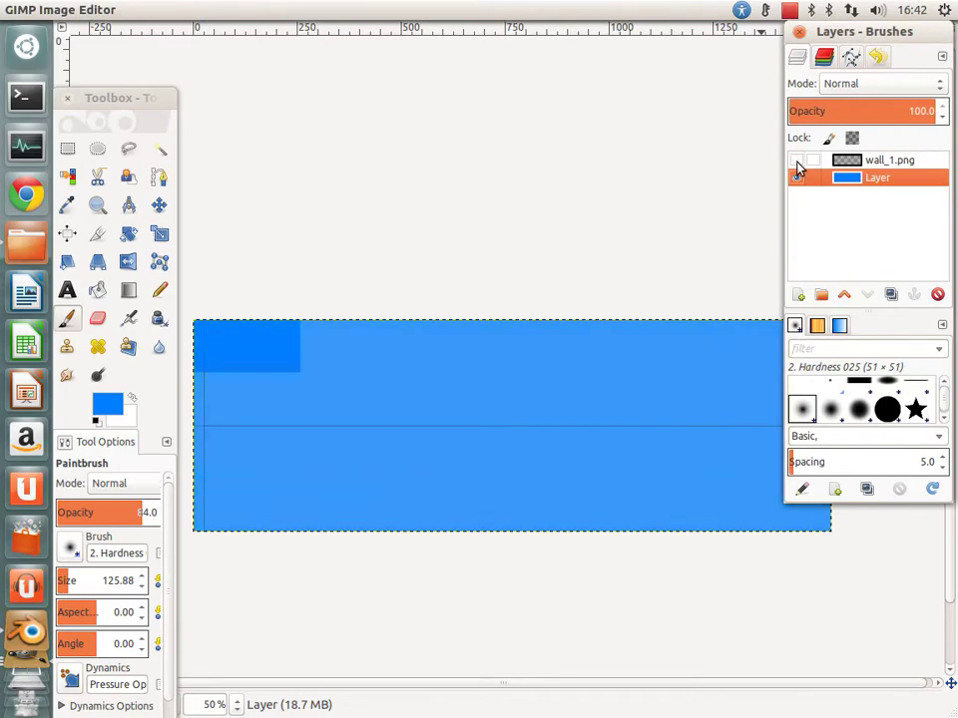
click(331, 196)
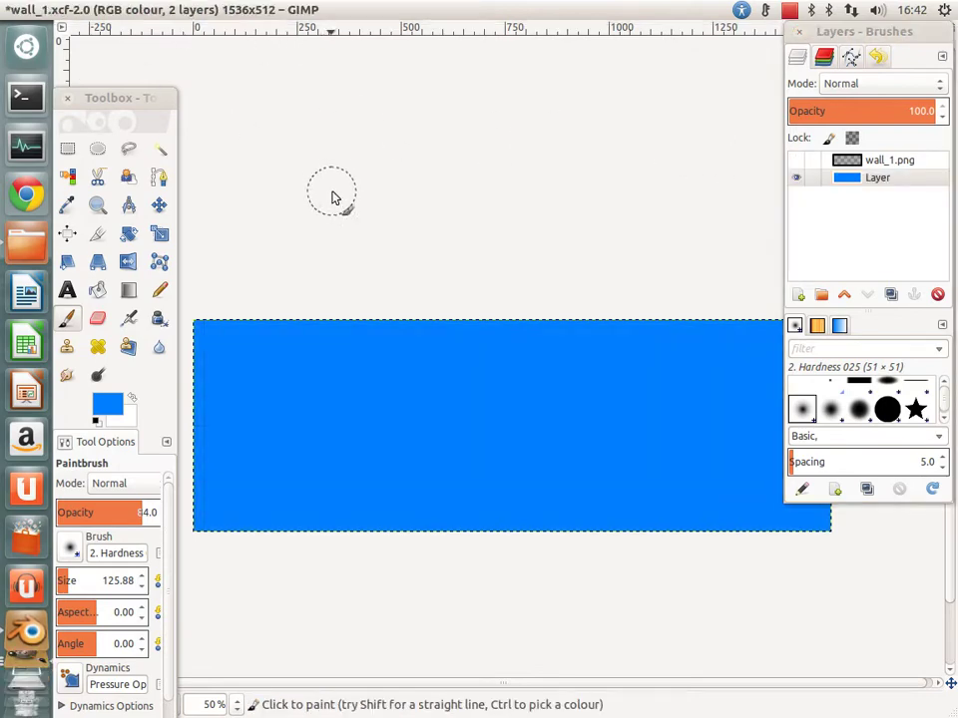
Step: Export the blue image as wall_1.png into car/textures/colour, accepting the PNG settings
click(72, 9)
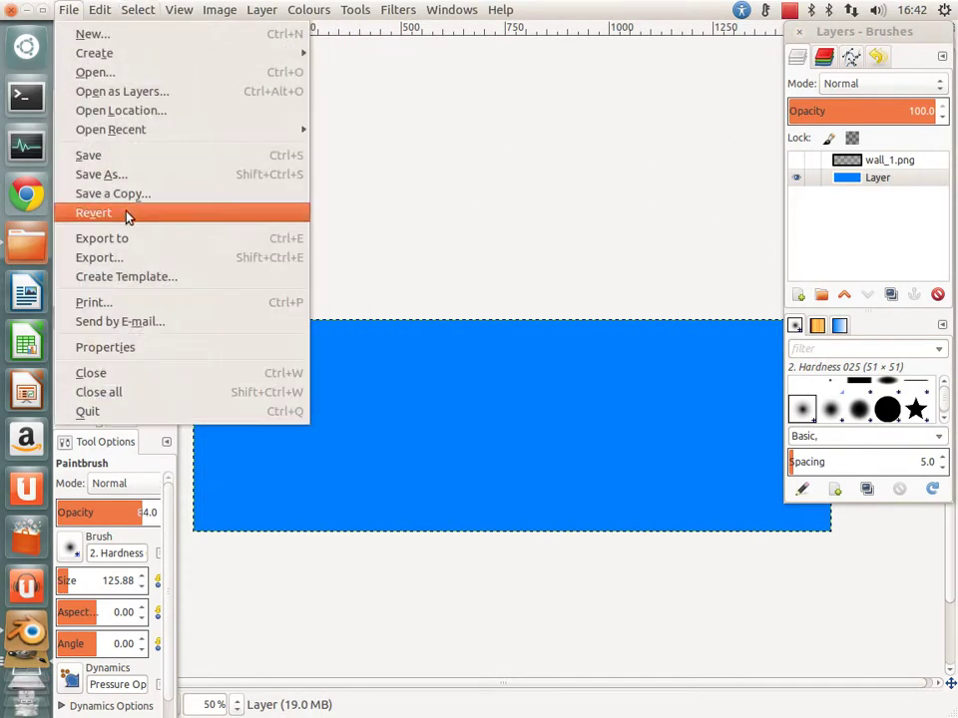
click(138, 249)
click(417, 97)
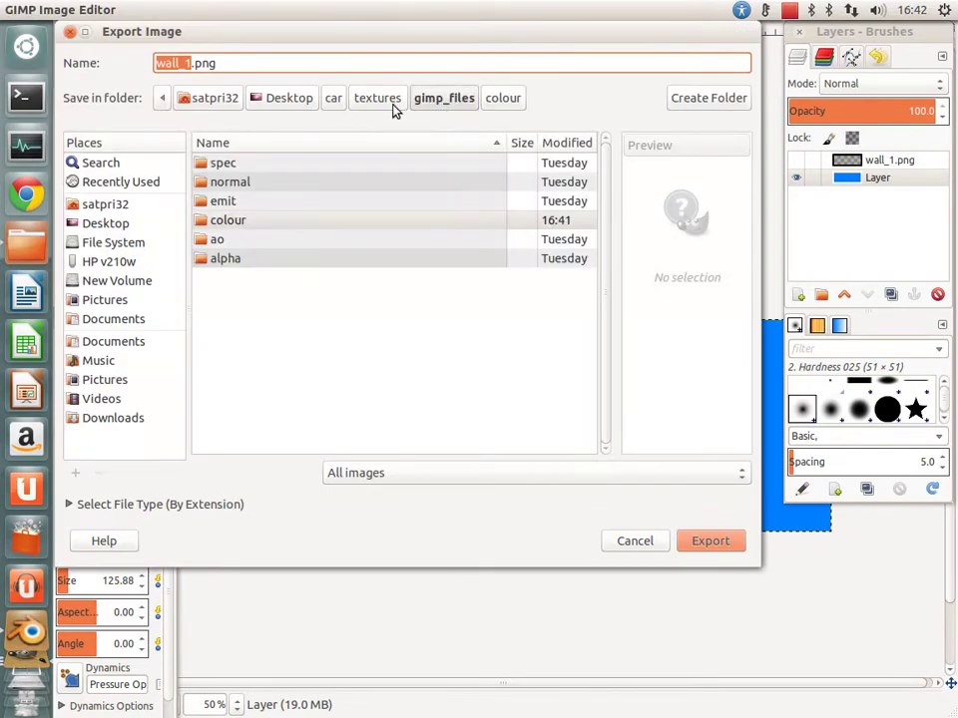
click(393, 100)
double_click(241, 239)
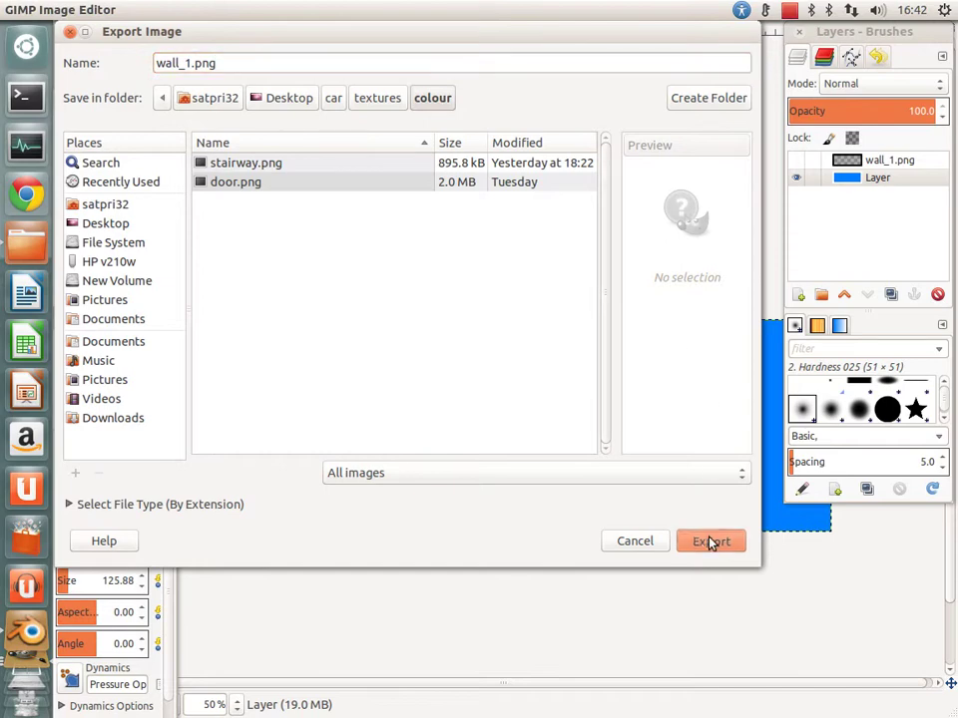
click(710, 541)
click(514, 389)
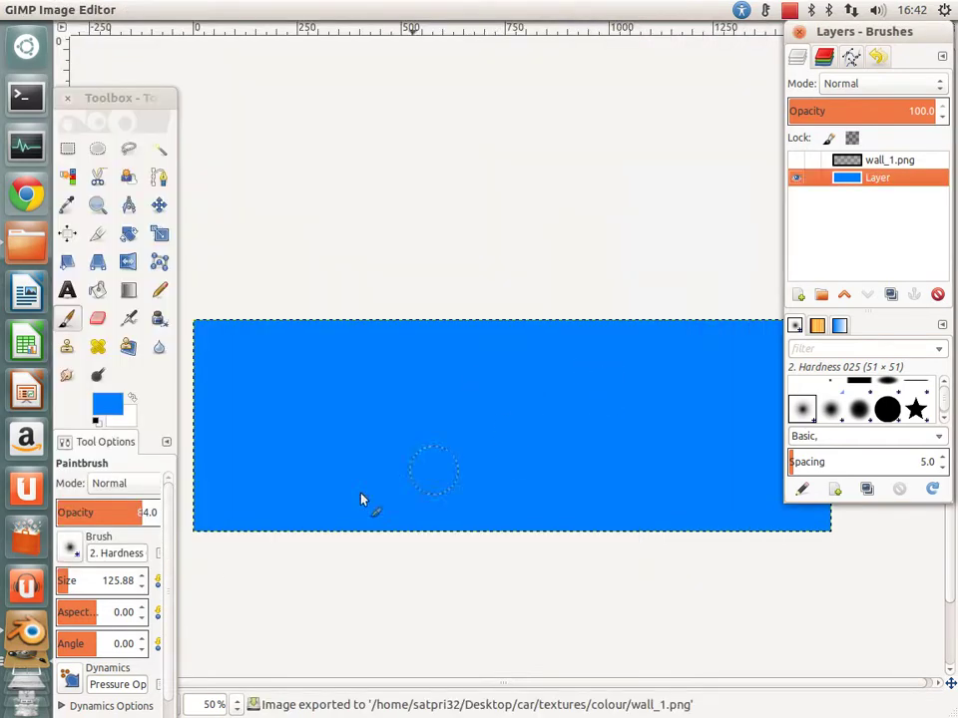
Step: Return wall_1 to Object Mode and remove its Material.002 test-grid material
click(23, 620)
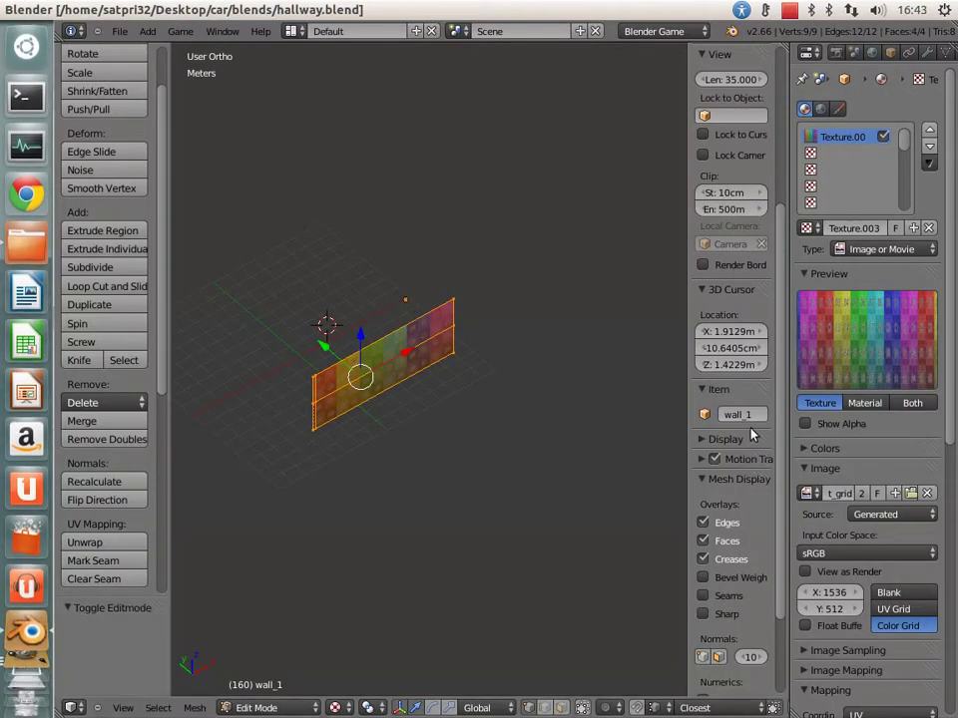
click(886, 52)
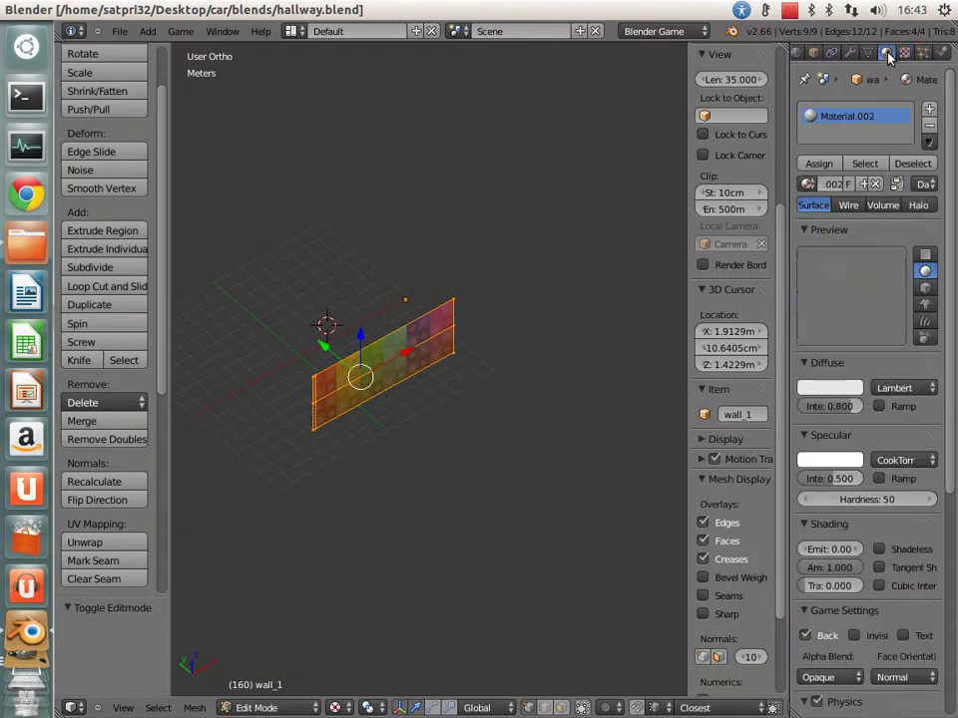
scroll(417, 453, up, 2)
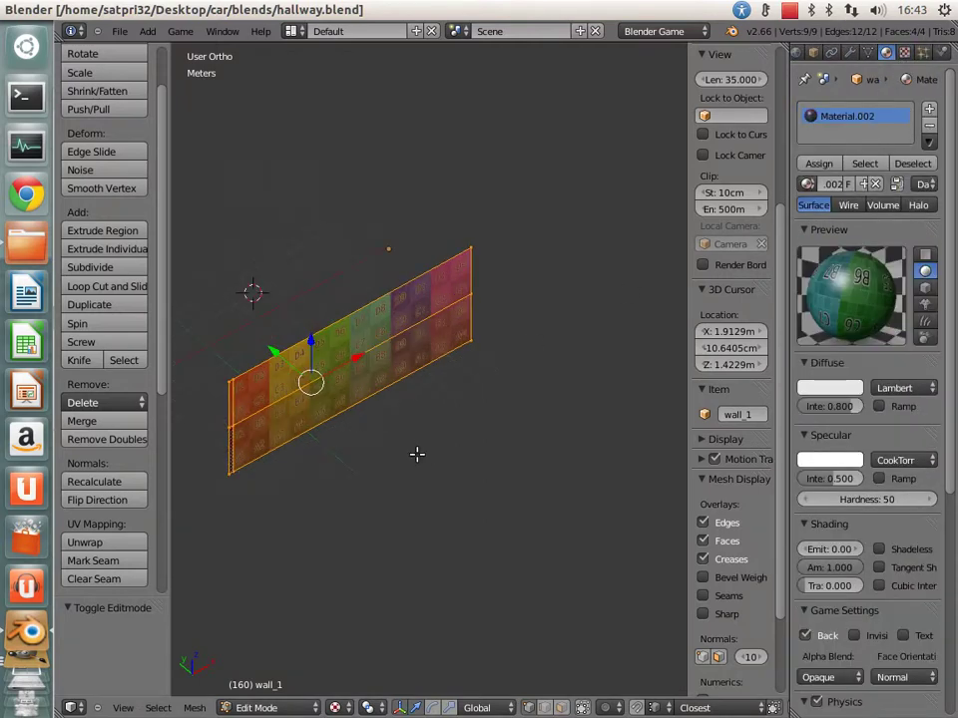
click(256, 707)
click(309, 690)
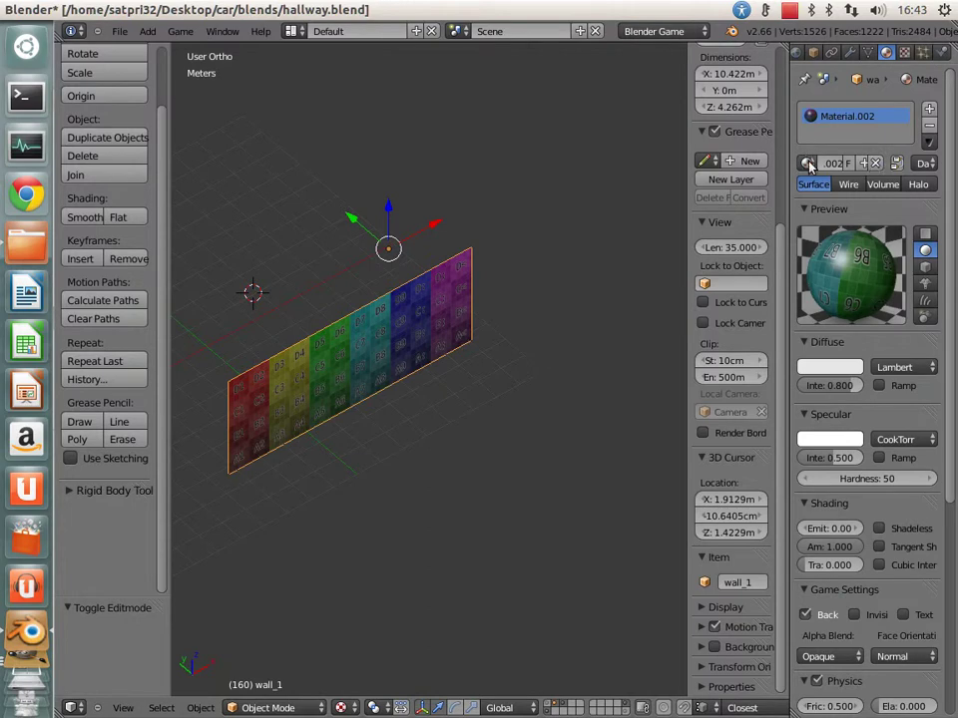
click(875, 164)
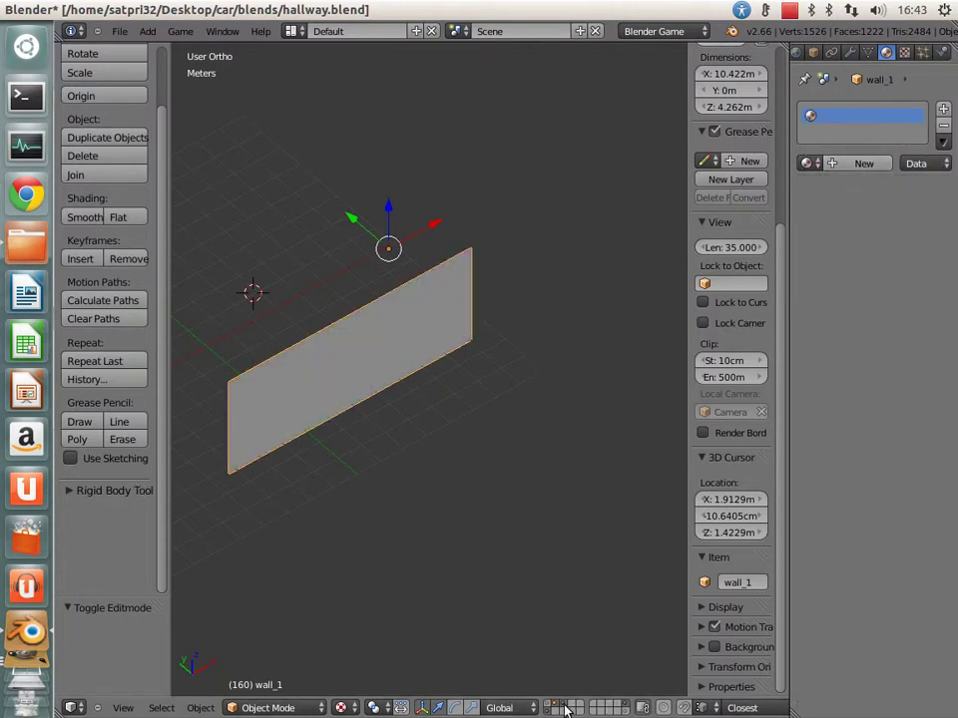
Step: Toggle scene layers and wireframe shading, then also show the small walls and lamp layer
click(564, 708)
click(555, 709)
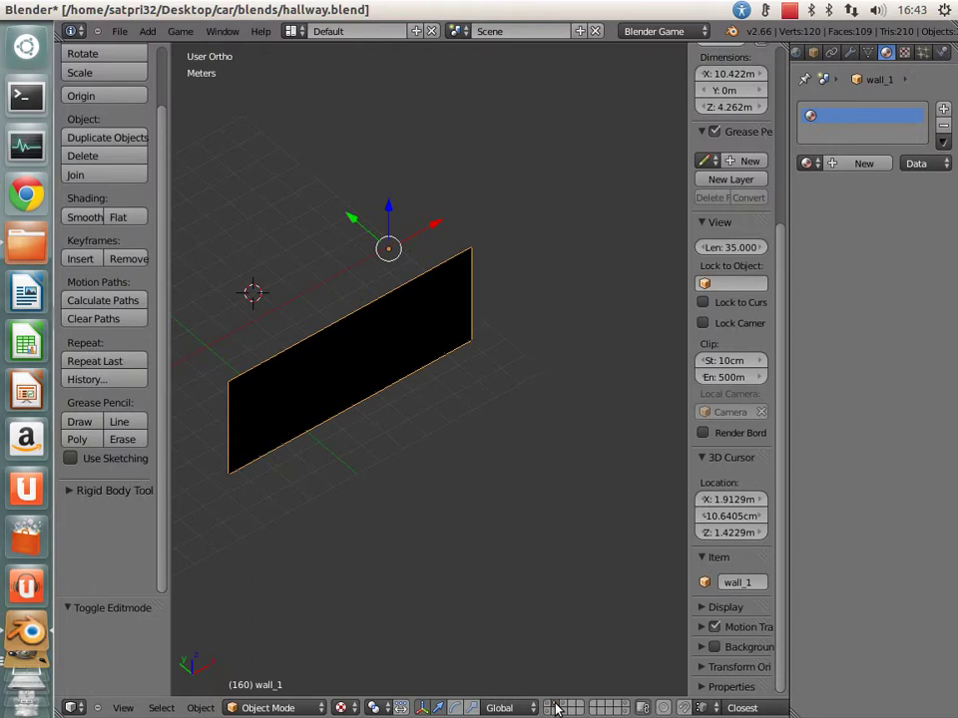
key(z)
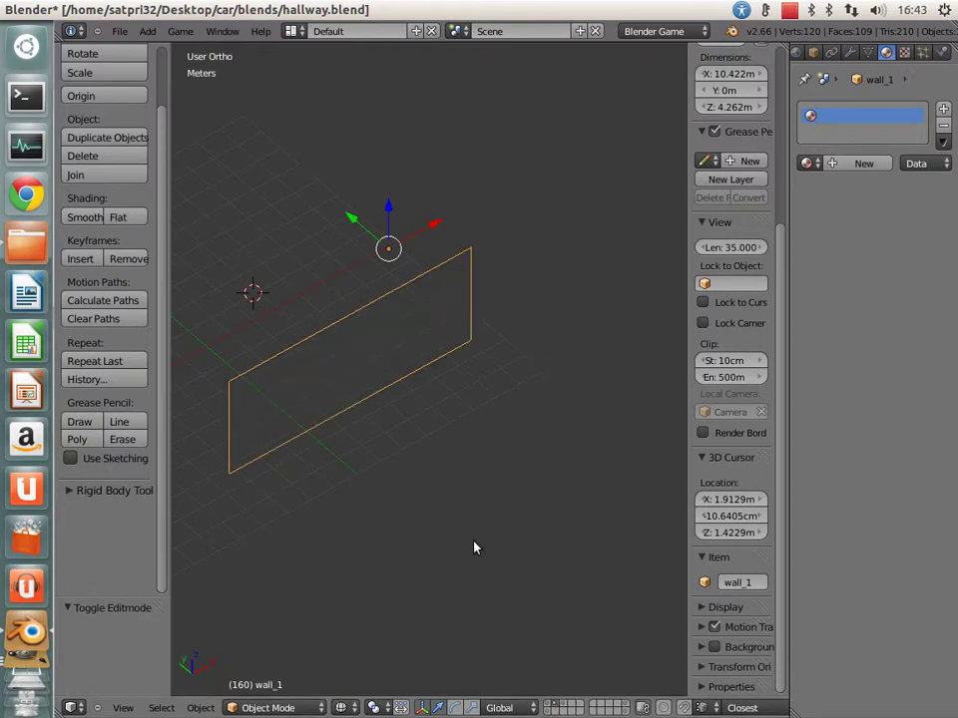
key(z)
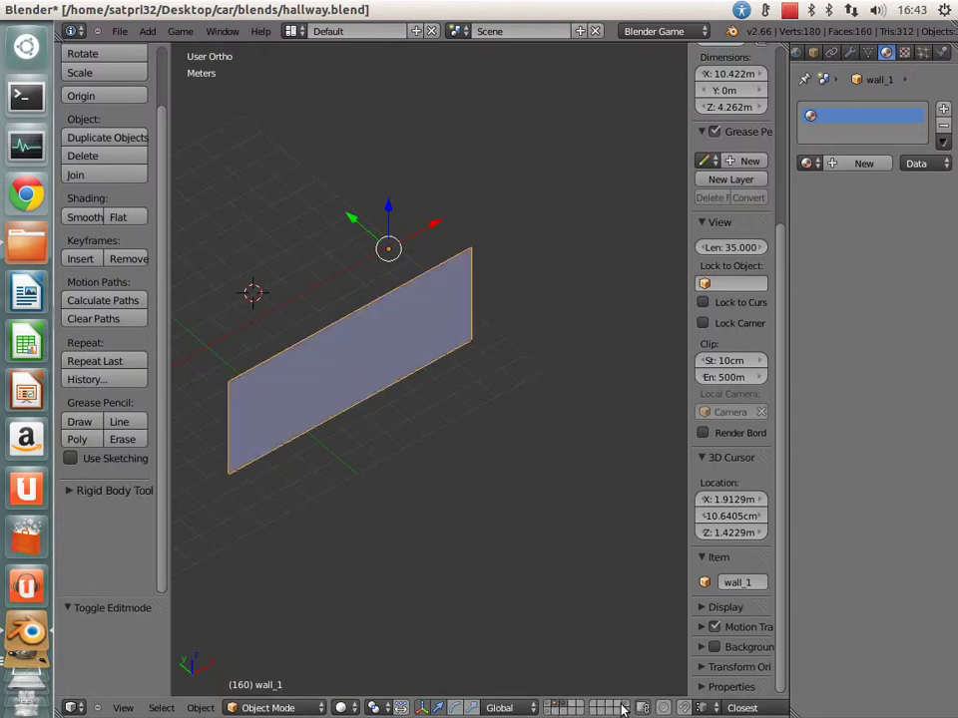
shift+click(626, 711)
ctrl+scroll(429, 440, left, 3)
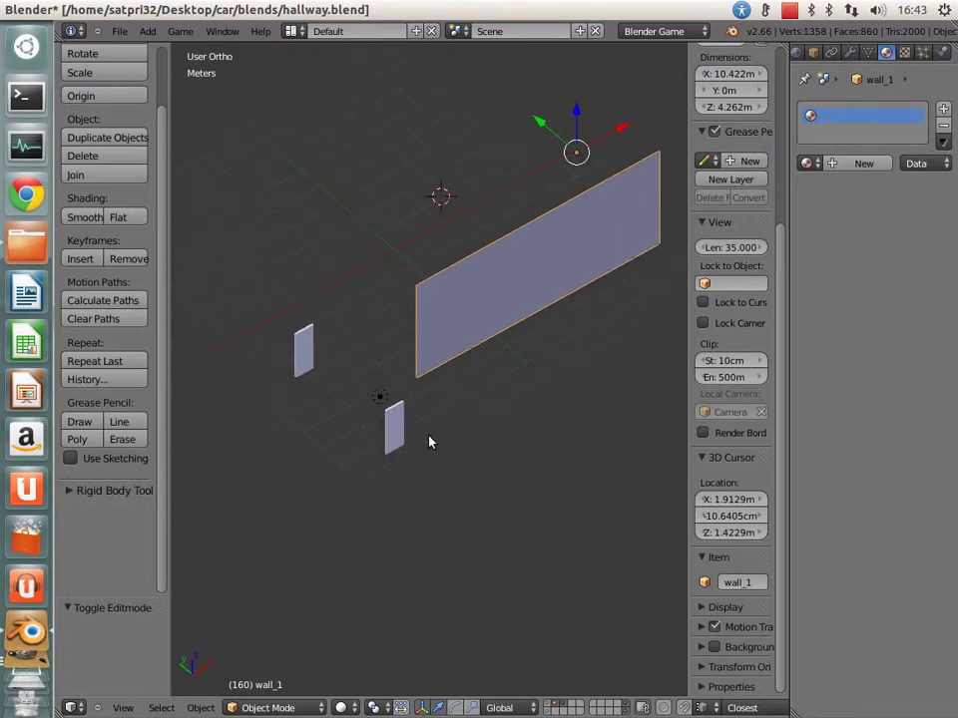
scroll(341, 532, up, 5)
scroll(460, 398, up, 2)
ctrl+scroll(499, 404, left, 3)
Step: Dismiss the Sticky Keys warning and set the viewport to Texture shading
mouse_move(500, 403)
shift+middle_down()
mouse_move(517, 436)
mouse_move(569, 436)
shift+middle_up()
right_click(518, 421)
key(shift)
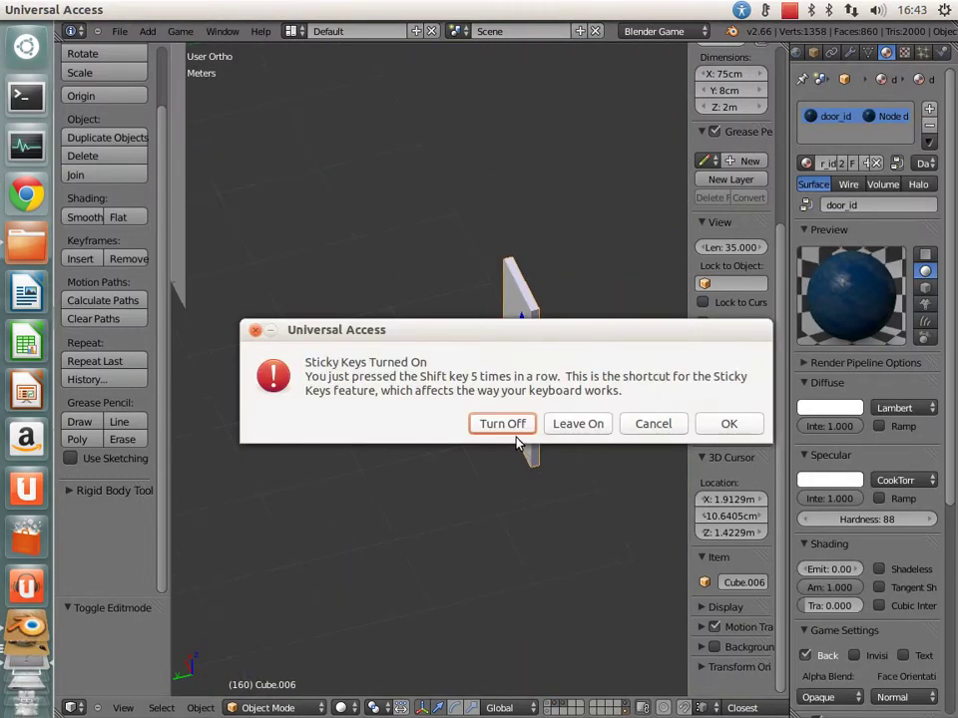
click(510, 425)
click(340, 707)
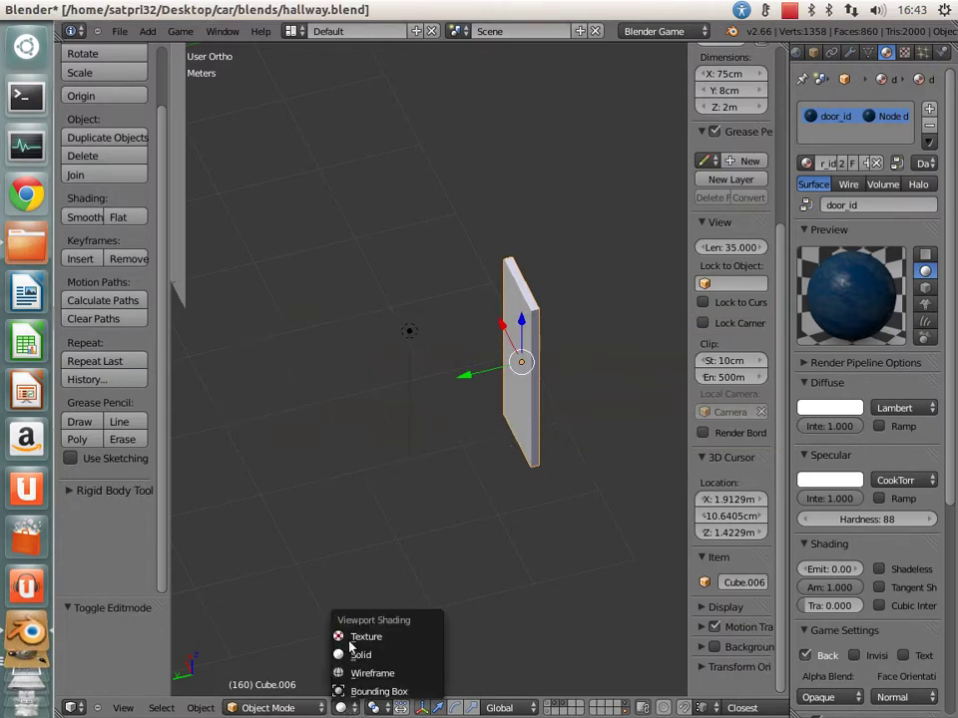
click(361, 634)
mouse_move(361, 635)
middle_down()
mouse_move(397, 346)
mouse_move(338, 496)
mouse_move(382, 478)
mouse_move(548, 478)
mouse_move(257, 508)
mouse_move(447, 577)
mouse_move(461, 558)
mouse_move(425, 533)
middle_up()
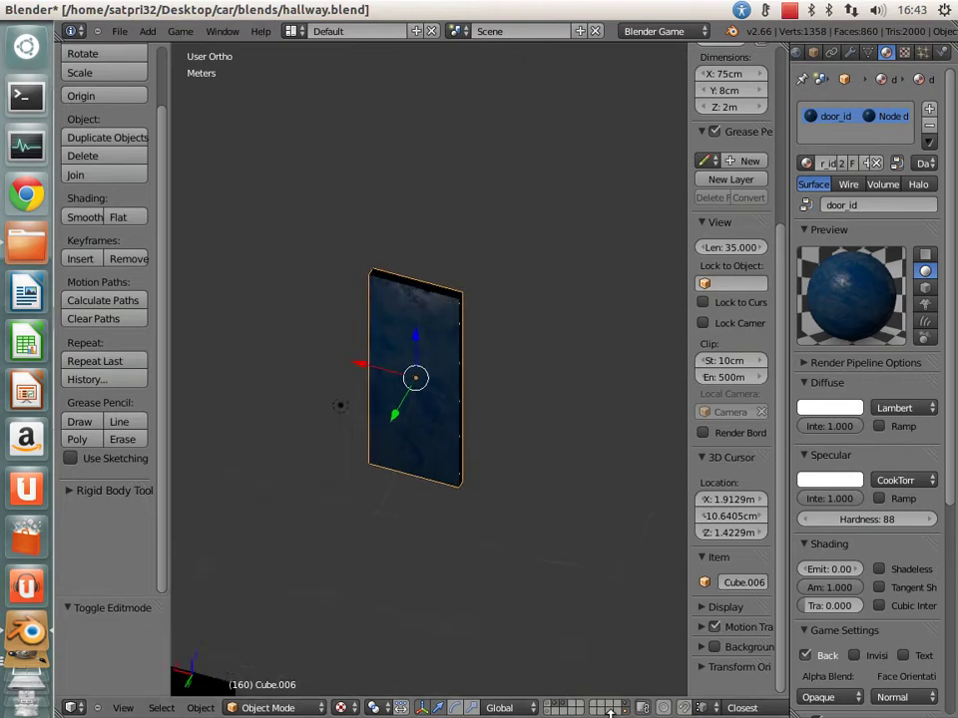
Step: Switch scene layers and unhide all hidden objects with Alt+H
click(546, 704)
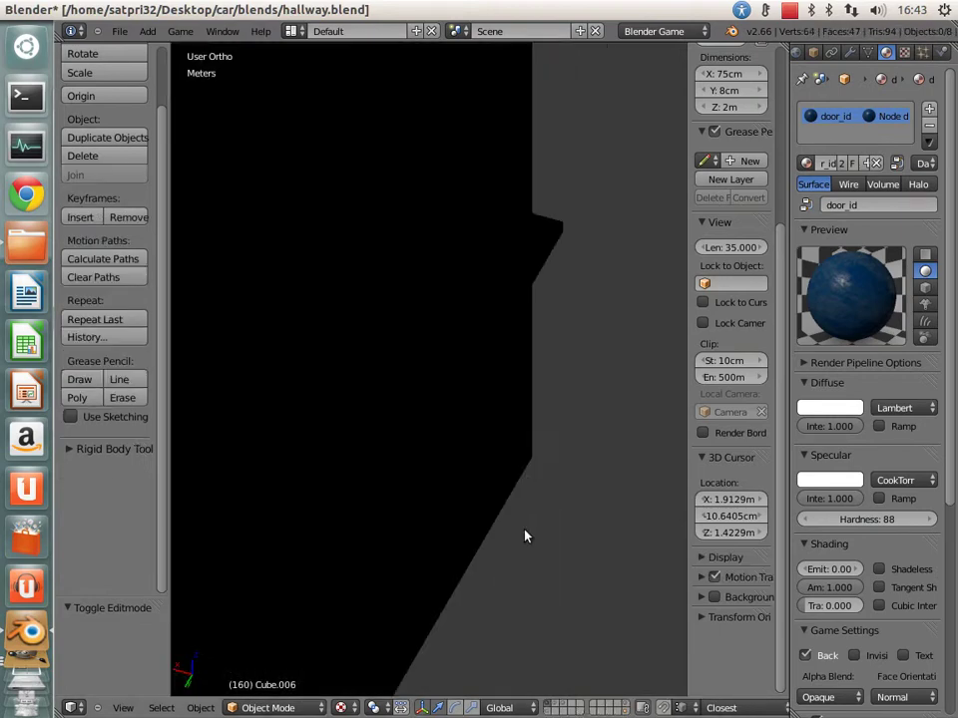
mouse_move(523, 535)
middle_down()
mouse_move(549, 468)
mouse_move(520, 671)
middle_up()
click(556, 707)
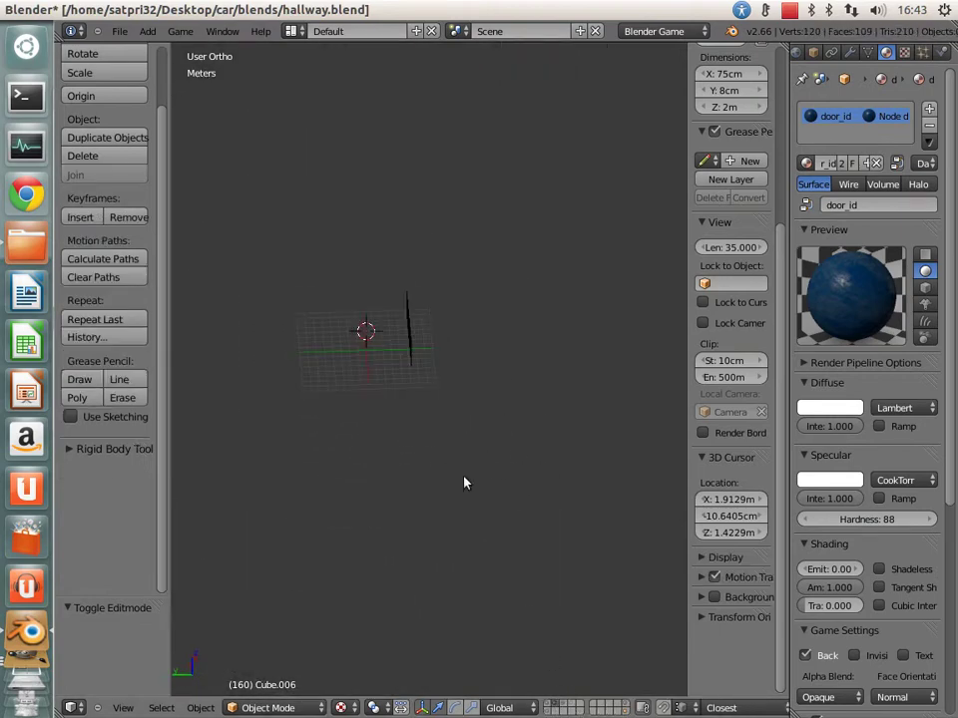
key(alt+h)
mouse_move(503, 470)
middle_down()
mouse_move(453, 432)
mouse_move(465, 451)
middle_up()
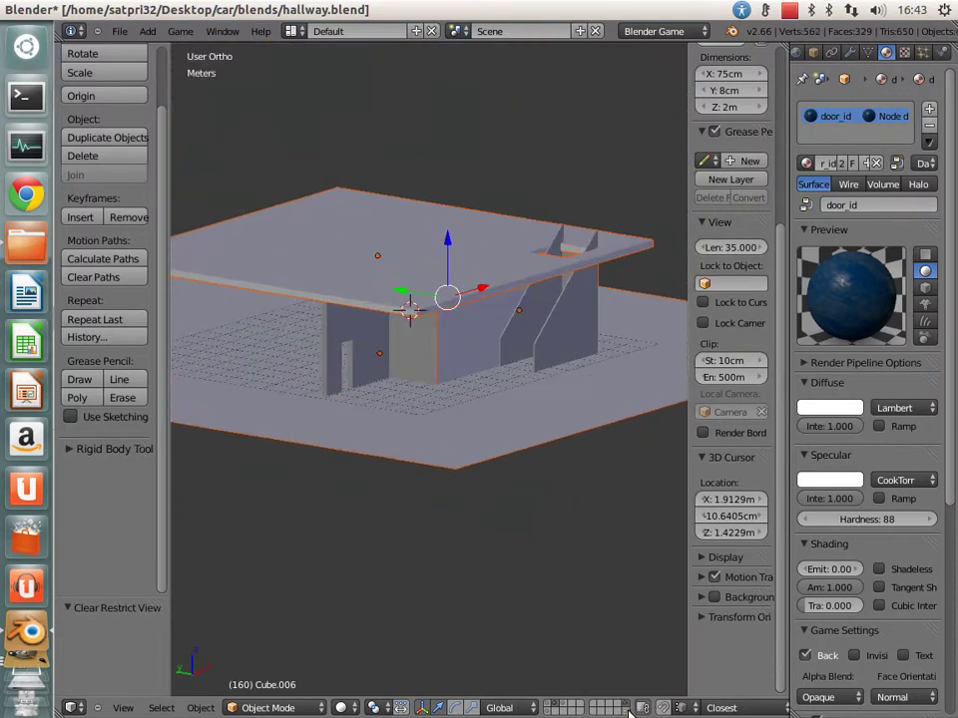
Step: Also show the door-frame layer and select the wall_1 plane
shift+click(575, 707)
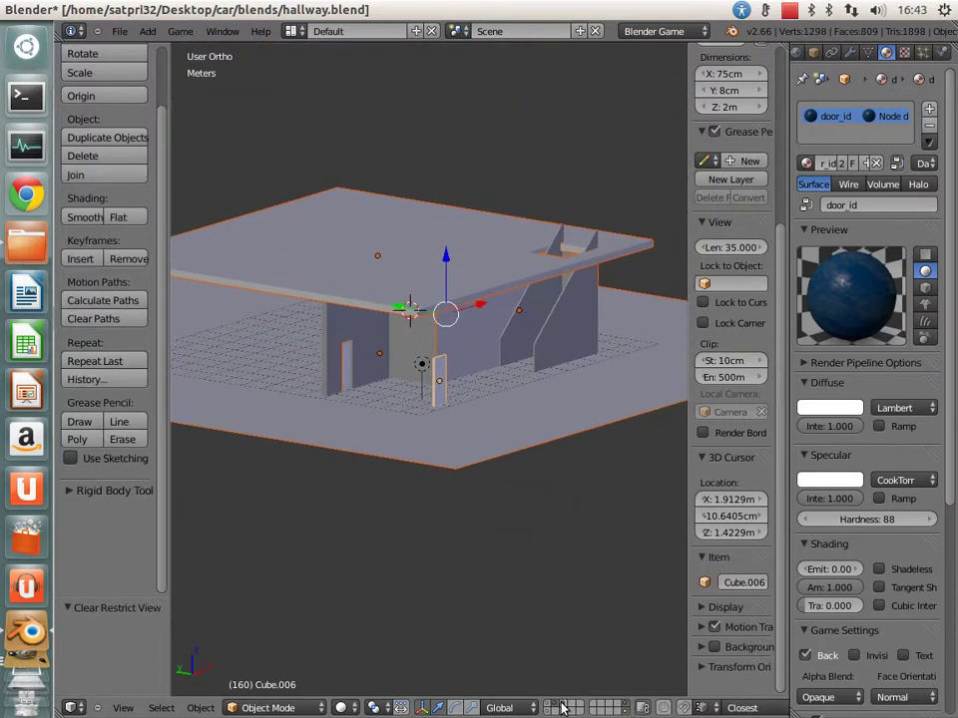
scroll(530, 578, up, 4)
middle_drag(520, 439, 436, 387)
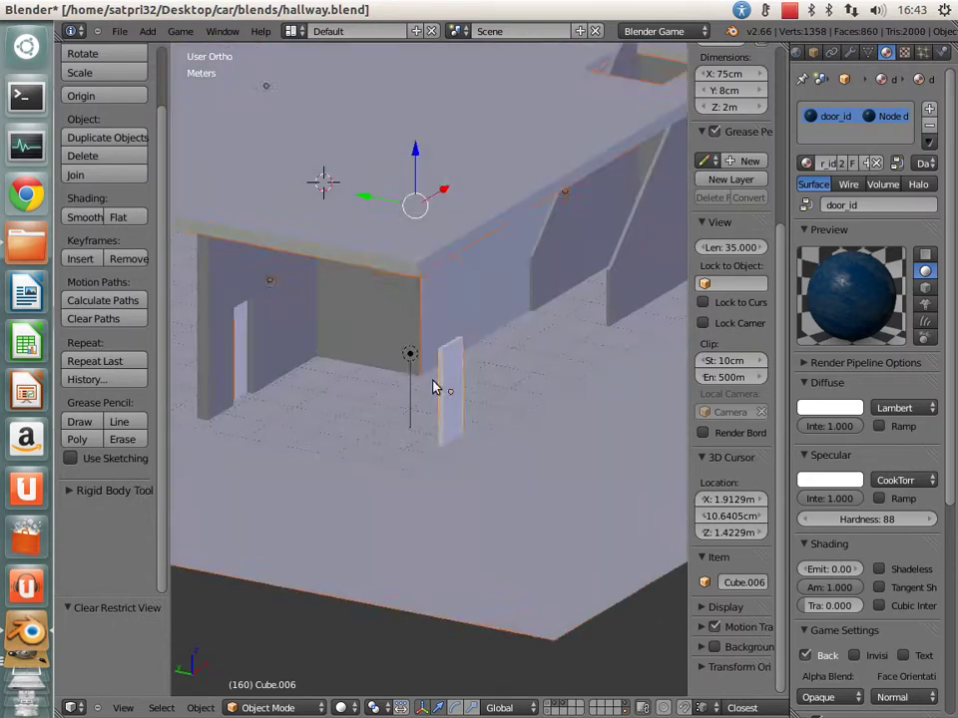
right_click(436, 387)
middle_drag(492, 325, 454, 469)
Step: Reposition wall_1 with repeated G moves, orbiting between moves to check its placement
key(g)
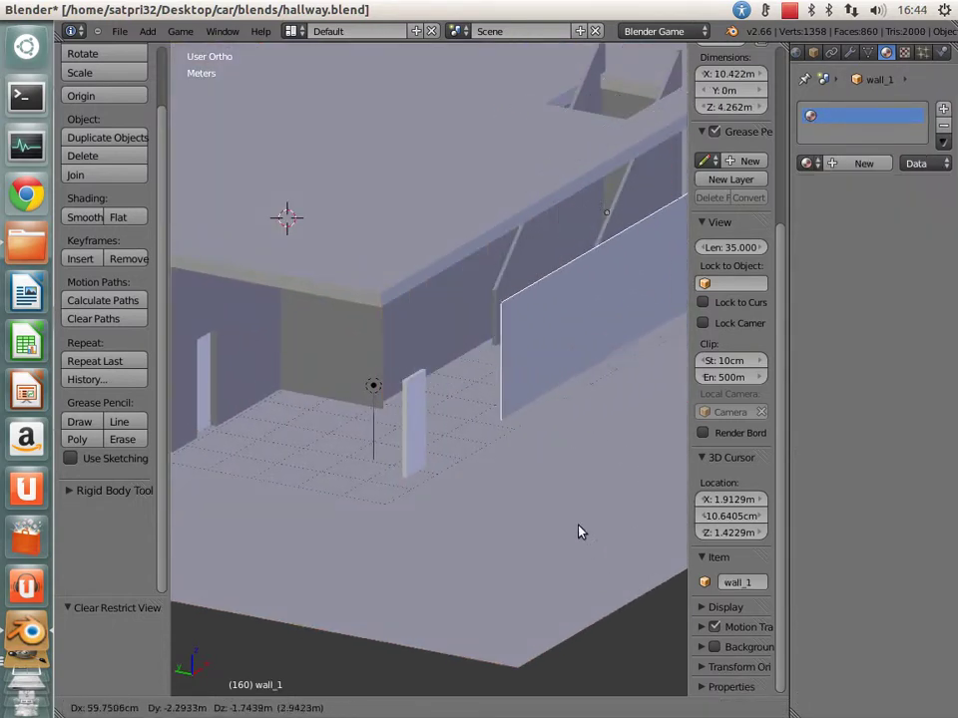
click(578, 529)
middle_drag(577, 529, 488, 479)
key(g)
click(588, 486)
middle_drag(587, 486, 475, 475)
key(g)
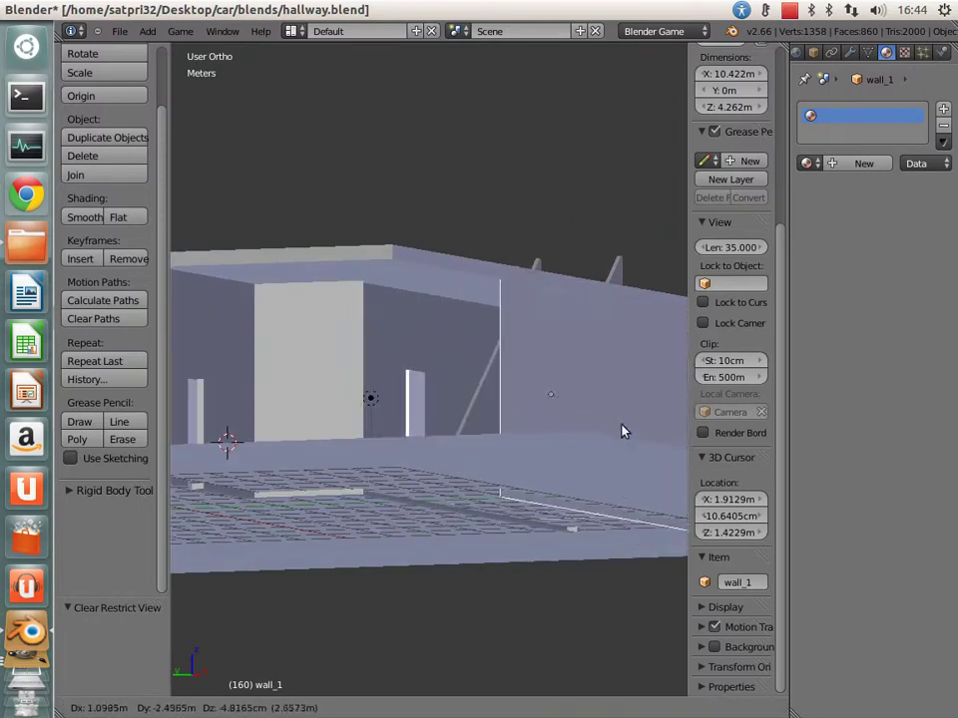
click(529, 370)
middle_drag(530, 370, 419, 578)
Step: Switch to Texture viewport shading, settle wall_1, and set its material's diffuse intensity to 1.000
click(340, 707)
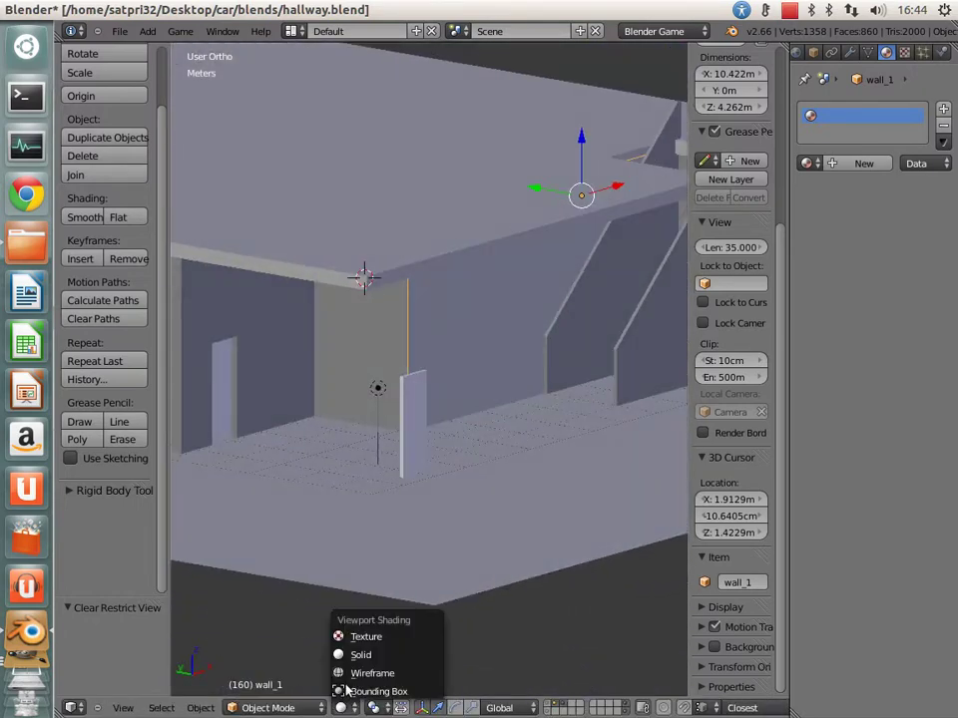
click(355, 635)
mouse_move(355, 634)
middle_down()
mouse_move(441, 446)
mouse_move(444, 503)
mouse_move(449, 496)
mouse_move(475, 549)
middle_up()
key(g)
click(548, 603)
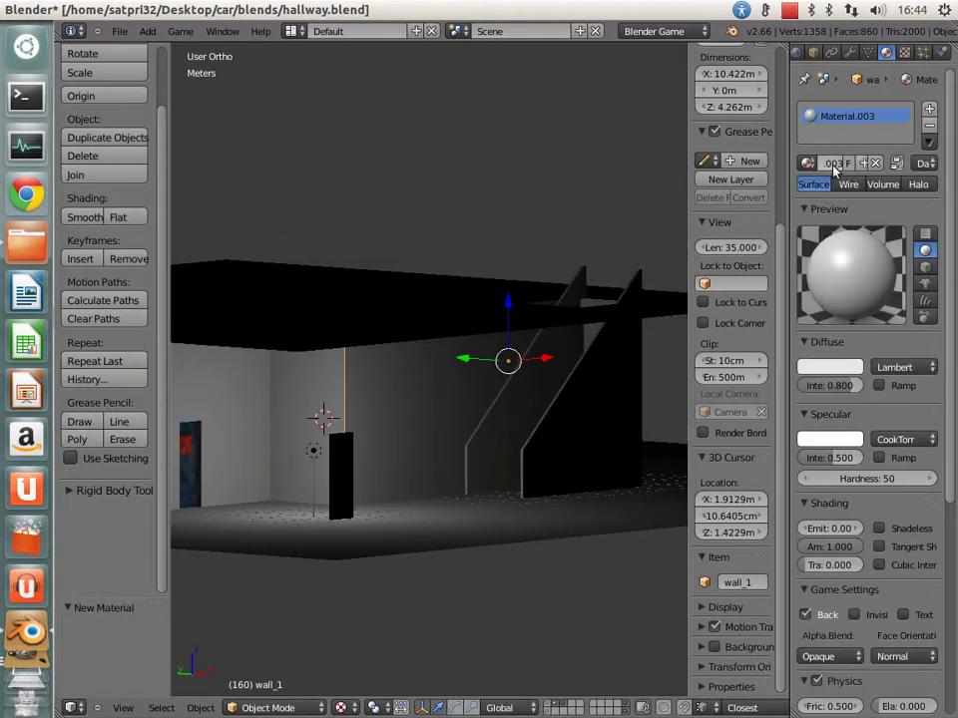
drag(789, 178, 720, 172)
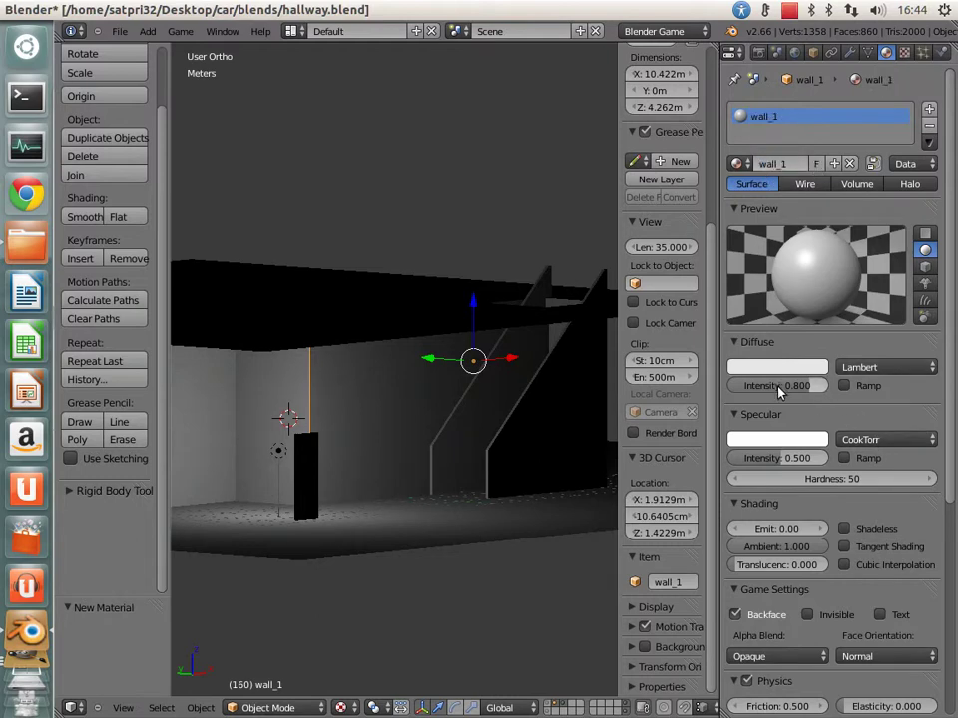
drag(774, 387, 808, 387)
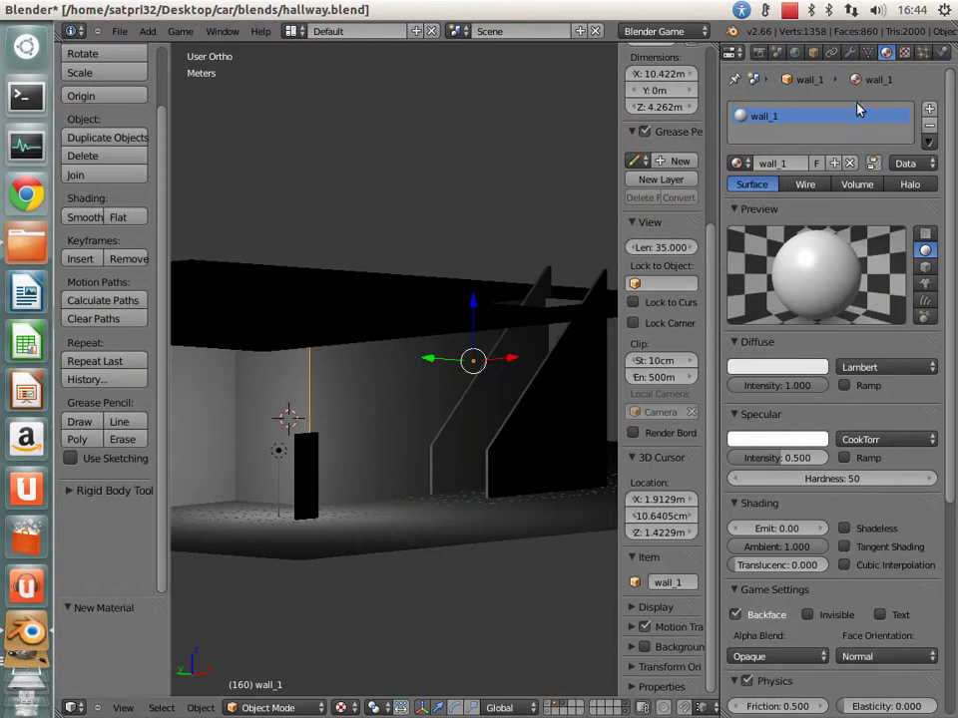
Step: Add a new Image or Movie texture to the wall_1 material with UV coordinates
click(904, 53)
click(766, 229)
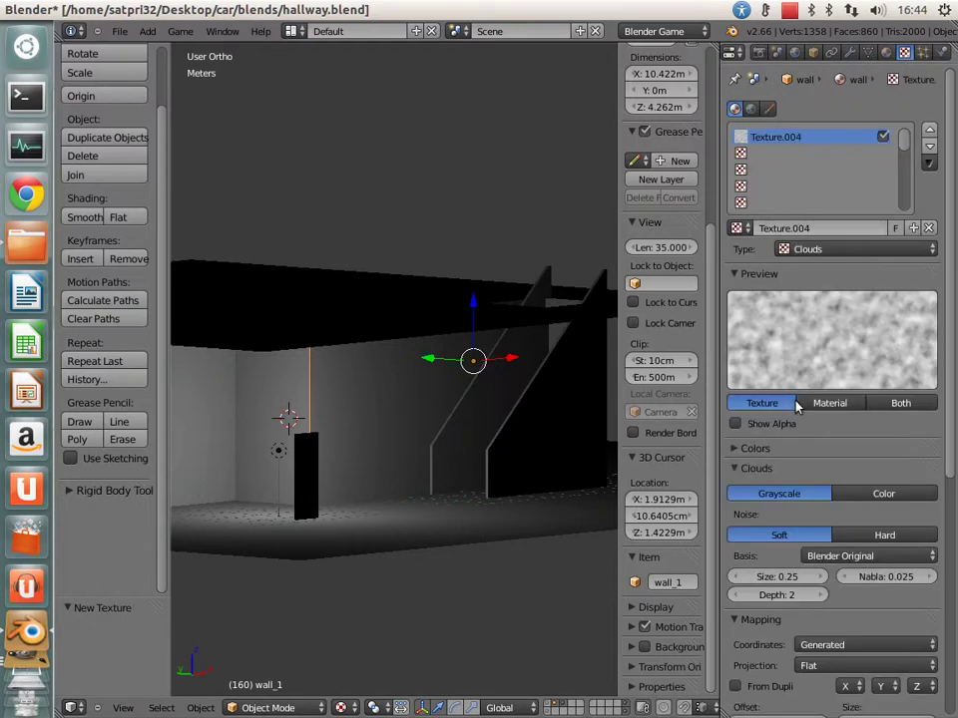
click(833, 249)
click(810, 359)
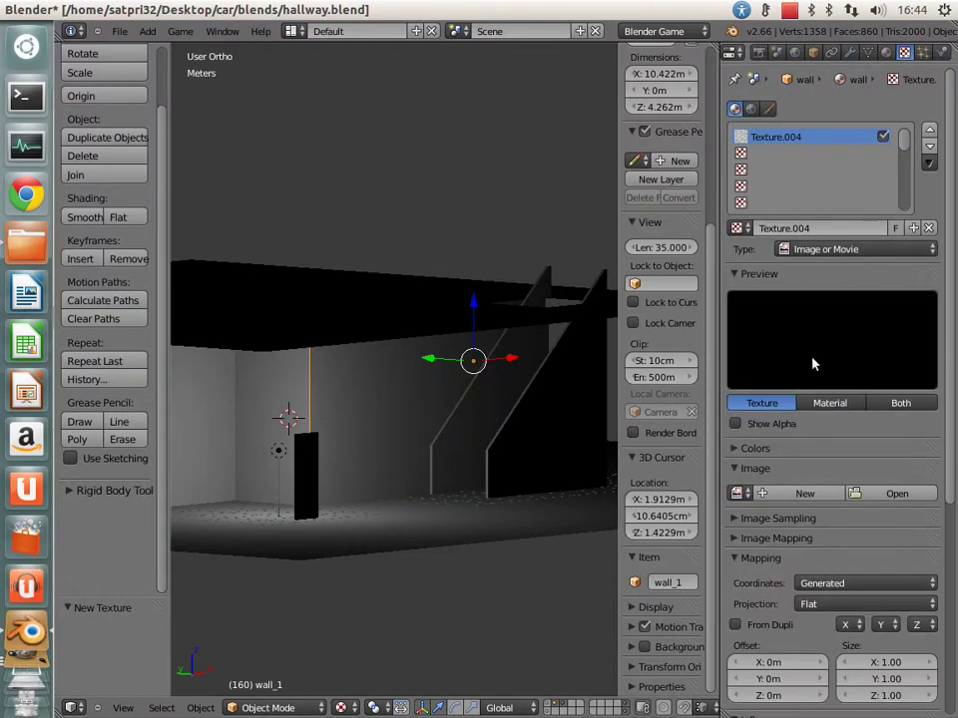
scroll(812, 363, down, 3)
scroll(843, 478, down, 3)
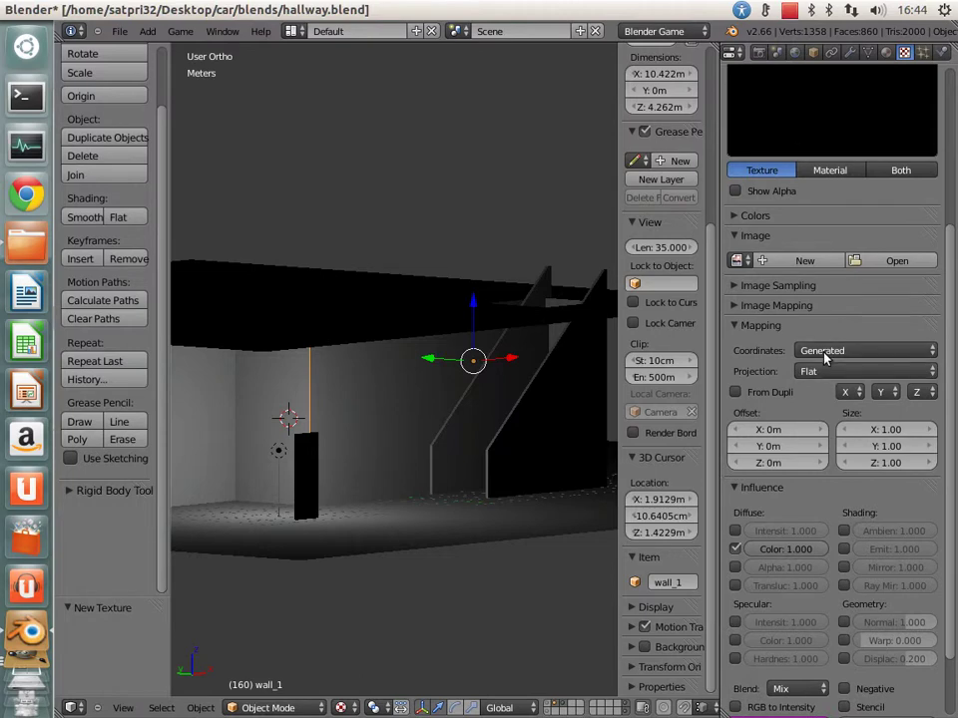
click(827, 351)
click(800, 277)
Step: Load textures/colour/wall_1.png as the texture image
click(886, 261)
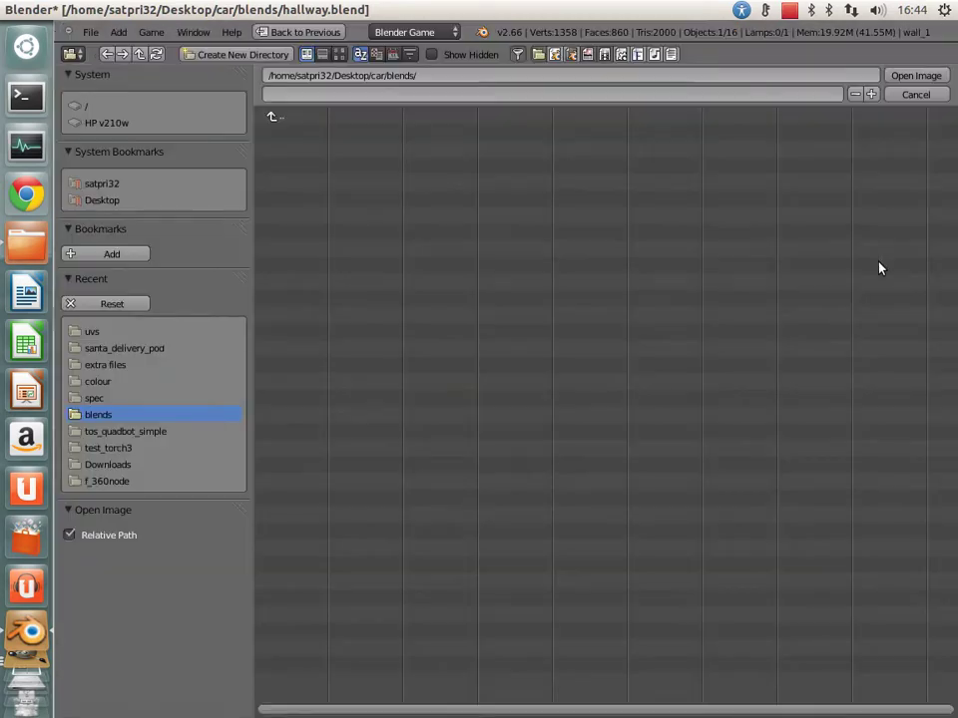
click(291, 116)
click(287, 166)
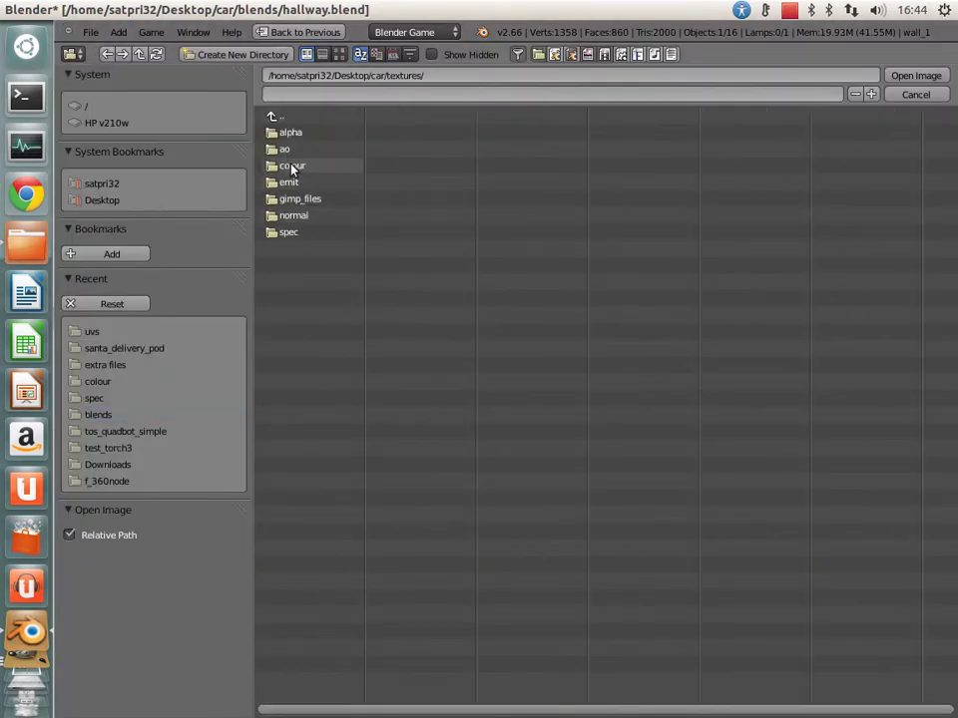
click(292, 166)
click(297, 166)
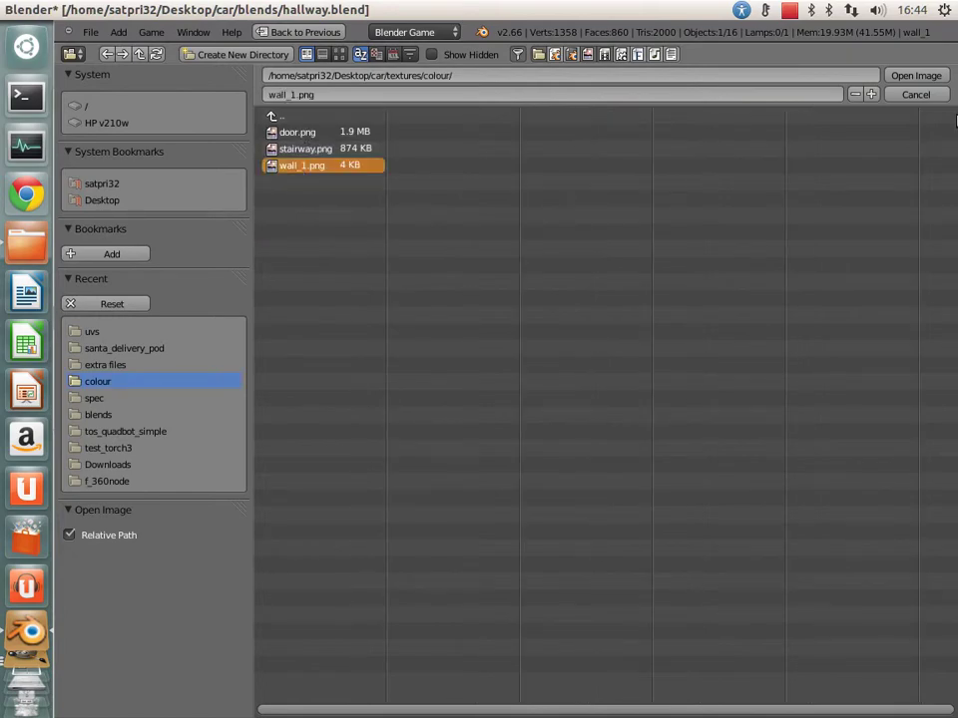
click(914, 78)
mouse_move(495, 475)
middle_down()
mouse_move(310, 385)
mouse_move(449, 391)
mouse_move(446, 436)
middle_up()
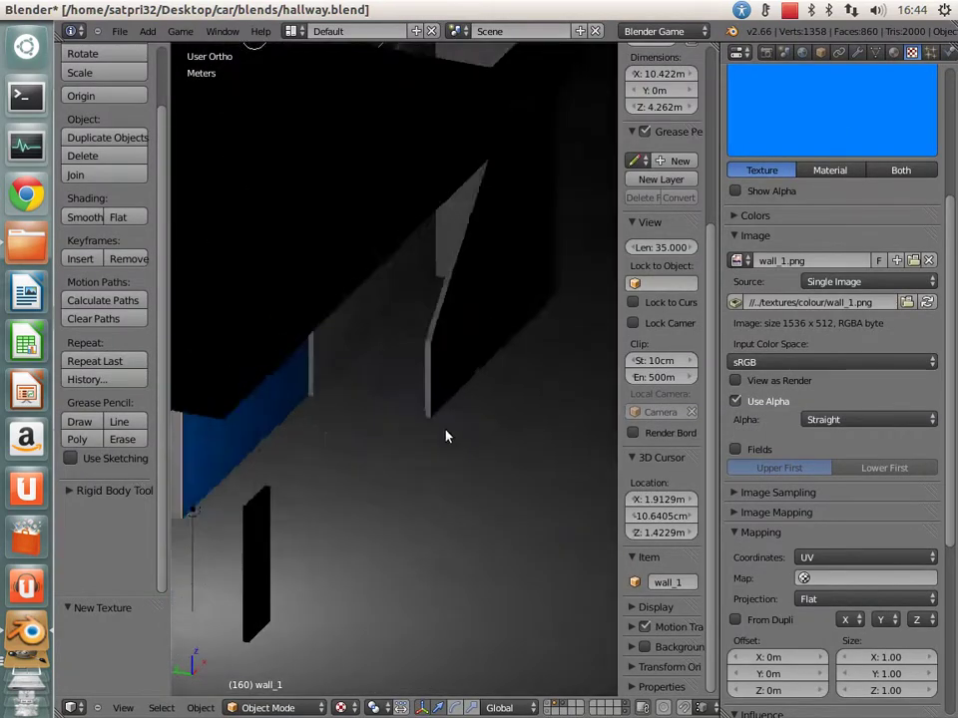
Step: Unhide all objects, look through the camera, centre the red staircase, and zoom out to the full frame
scroll(446, 436, down, 5)
middle_drag(363, 420, 469, 394)
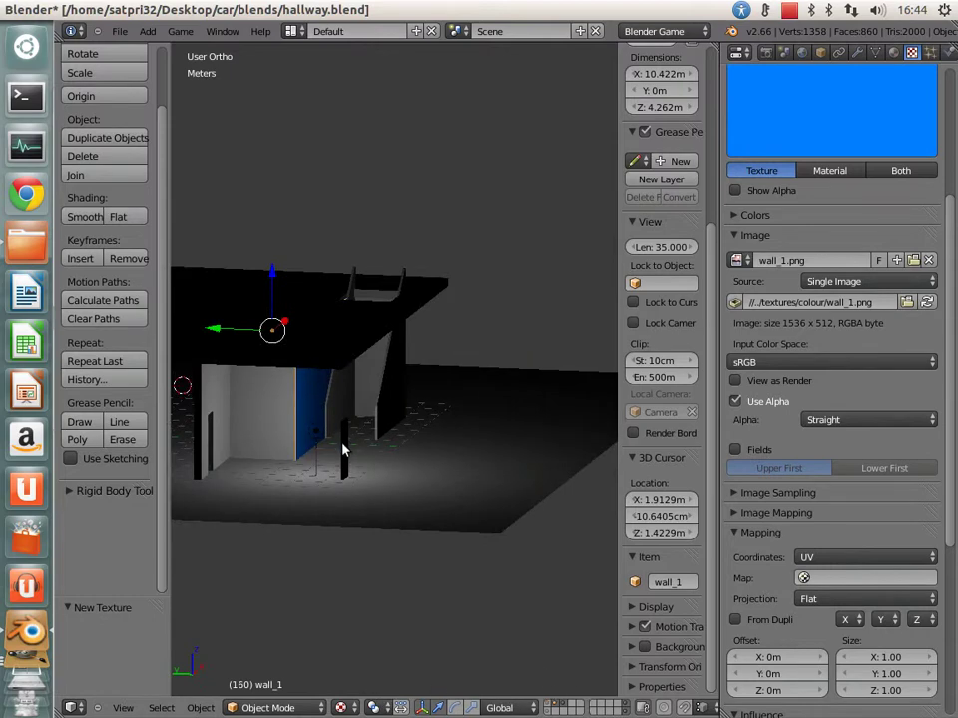
key(alt+h)
key(KP_0)
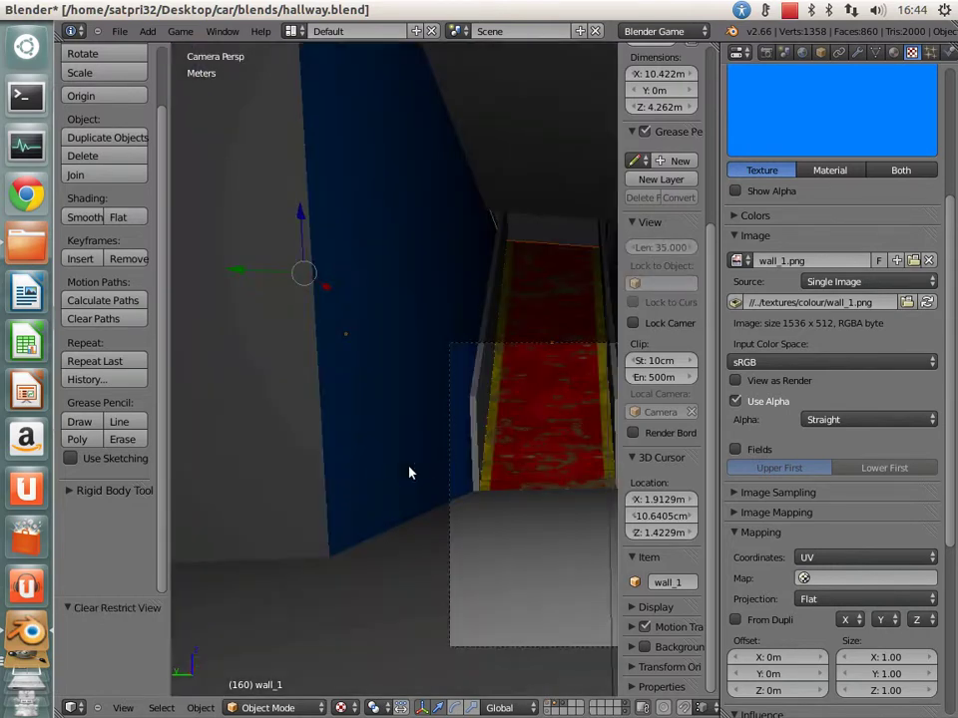
key(g)
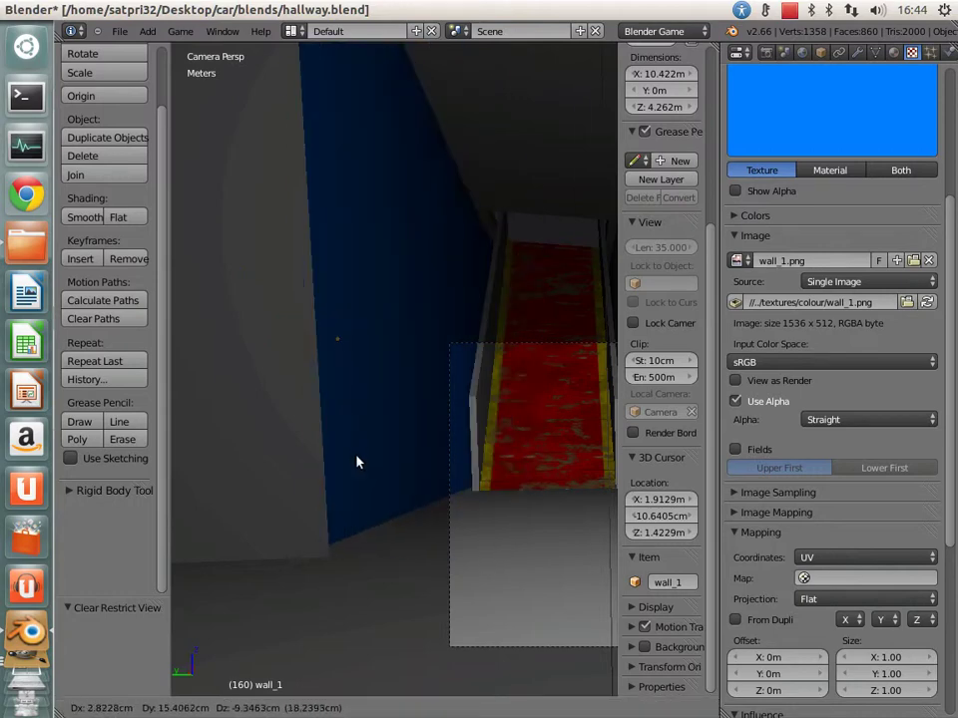
click(504, 483)
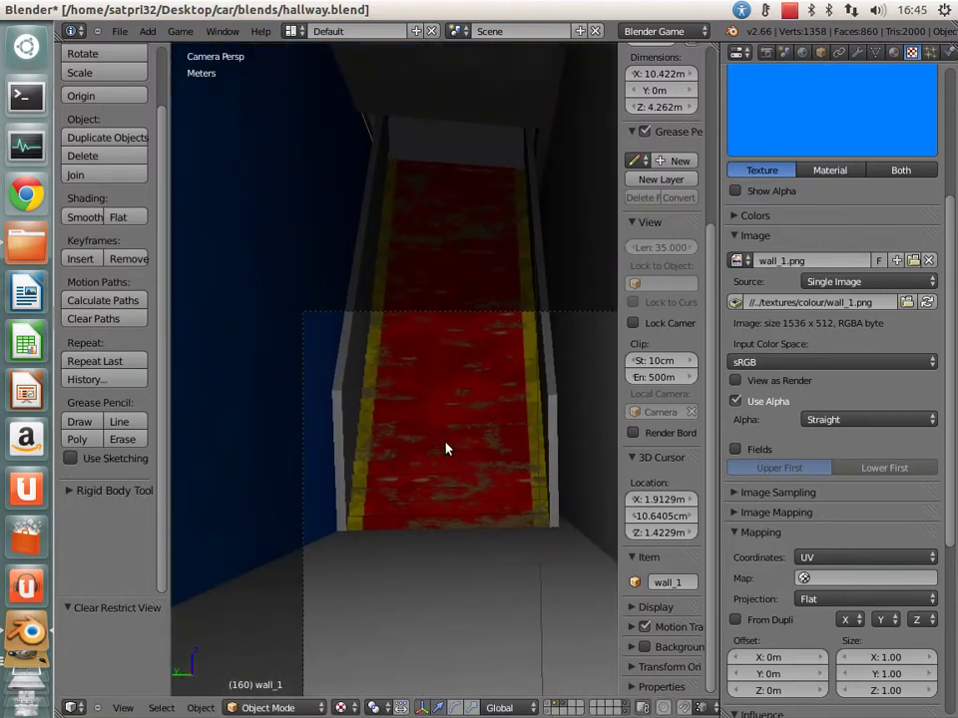
scroll(439, 451, down, 1)
scroll(419, 439, down, 1)
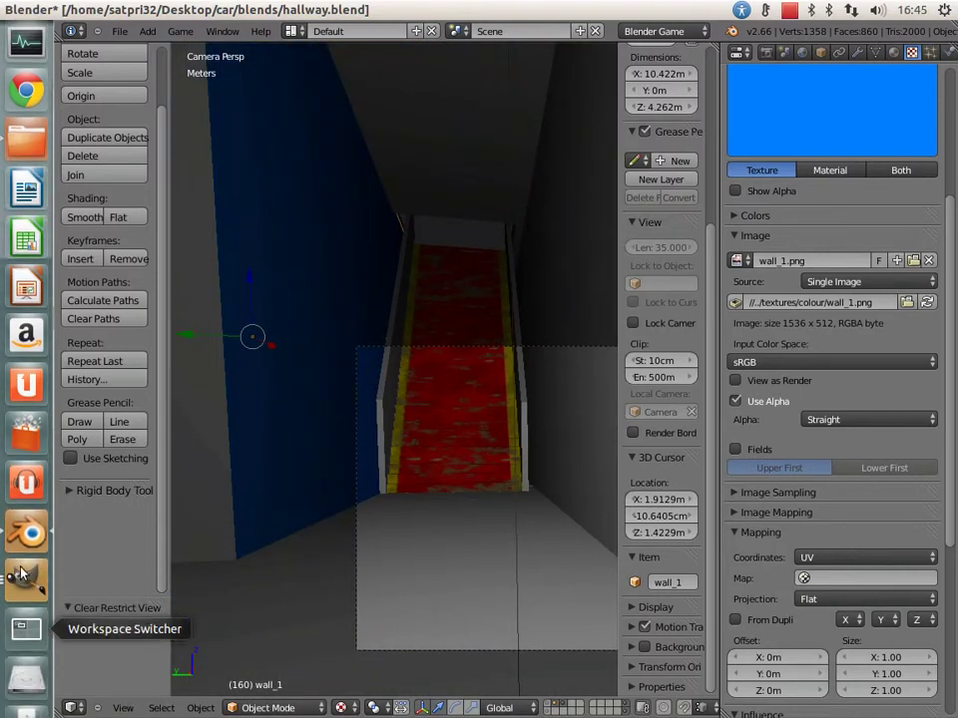
Step: In wall_1.xcf, select a narrow strip near the right end and paint it white
click(27, 678)
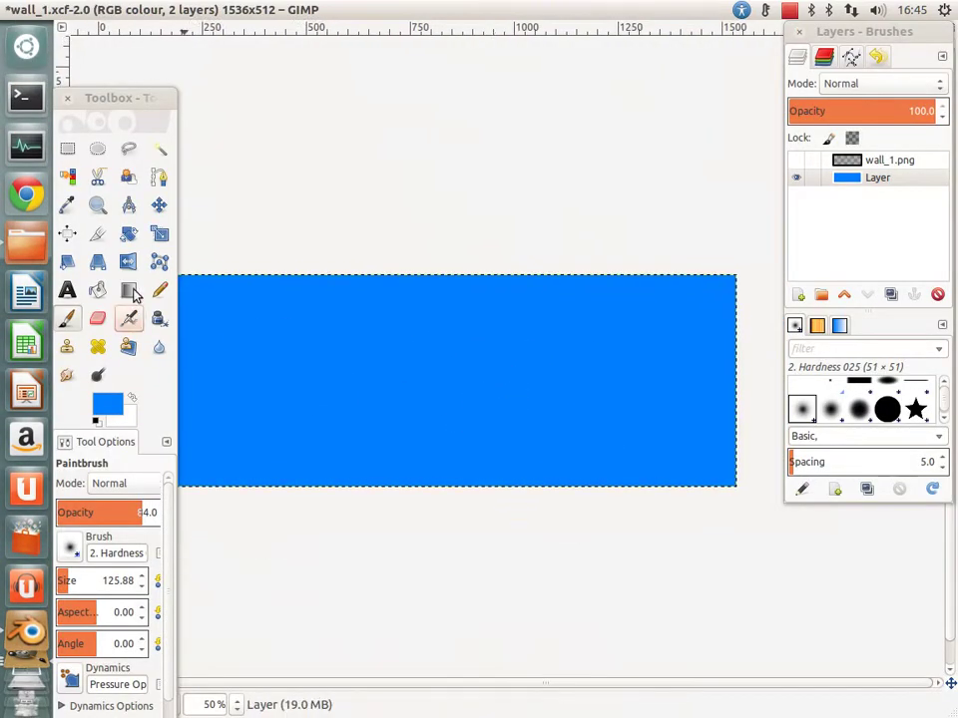
click(67, 147)
drag(692, 243, 708, 589)
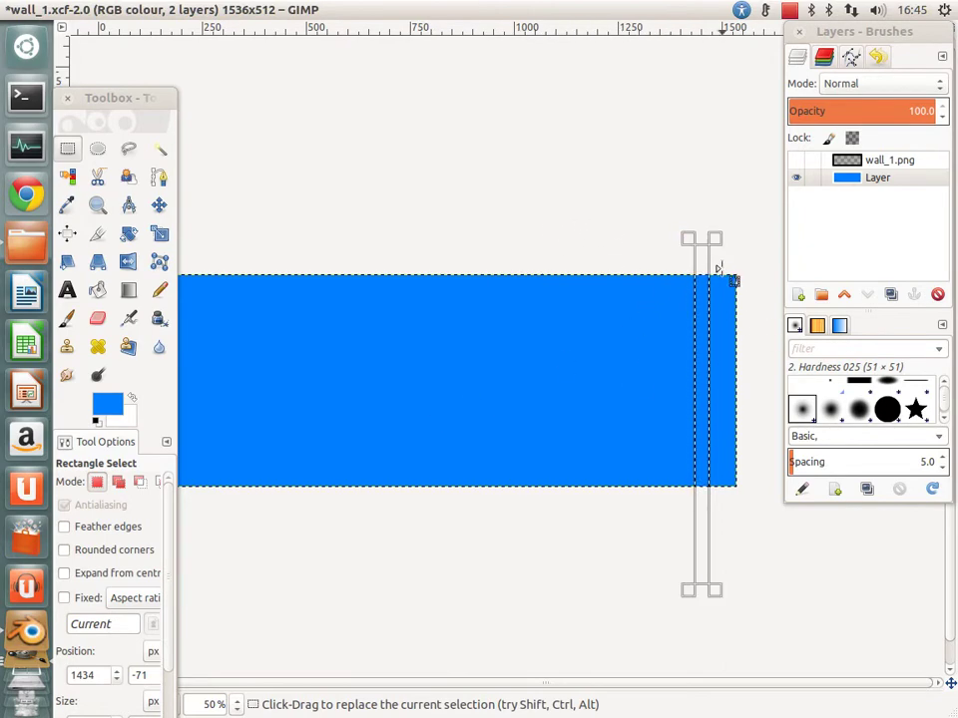
click(67, 317)
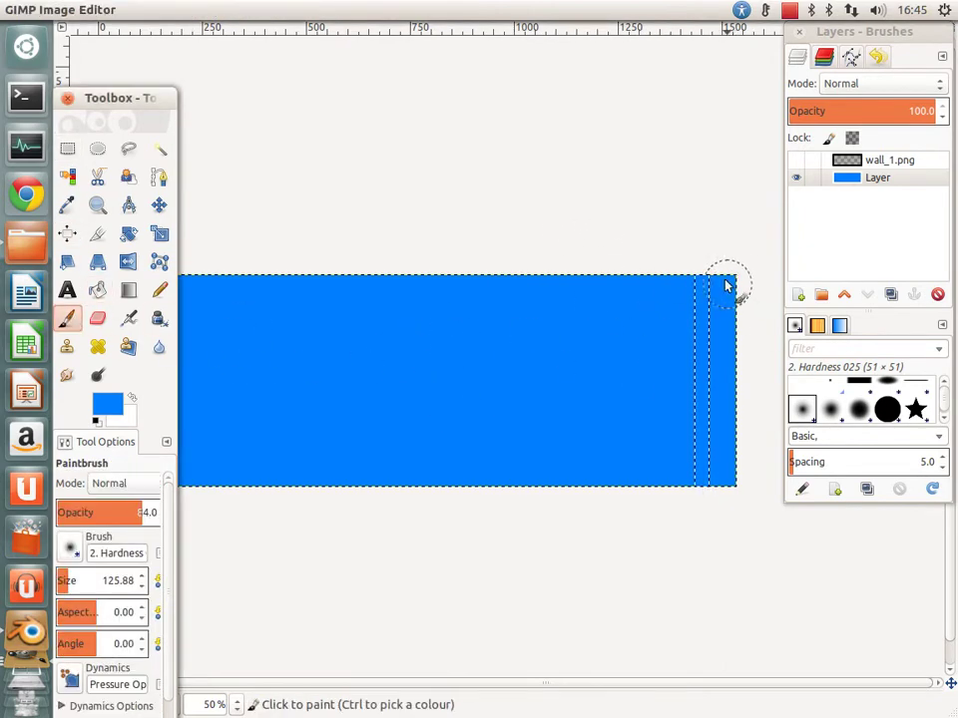
click(132, 397)
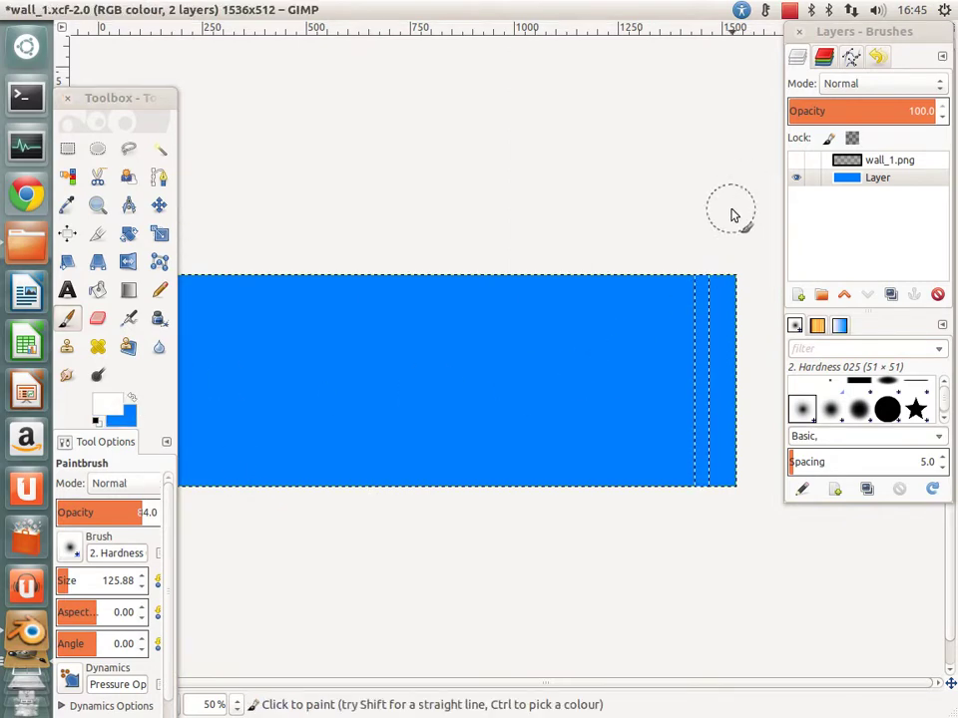
drag(701, 479, 686, 206)
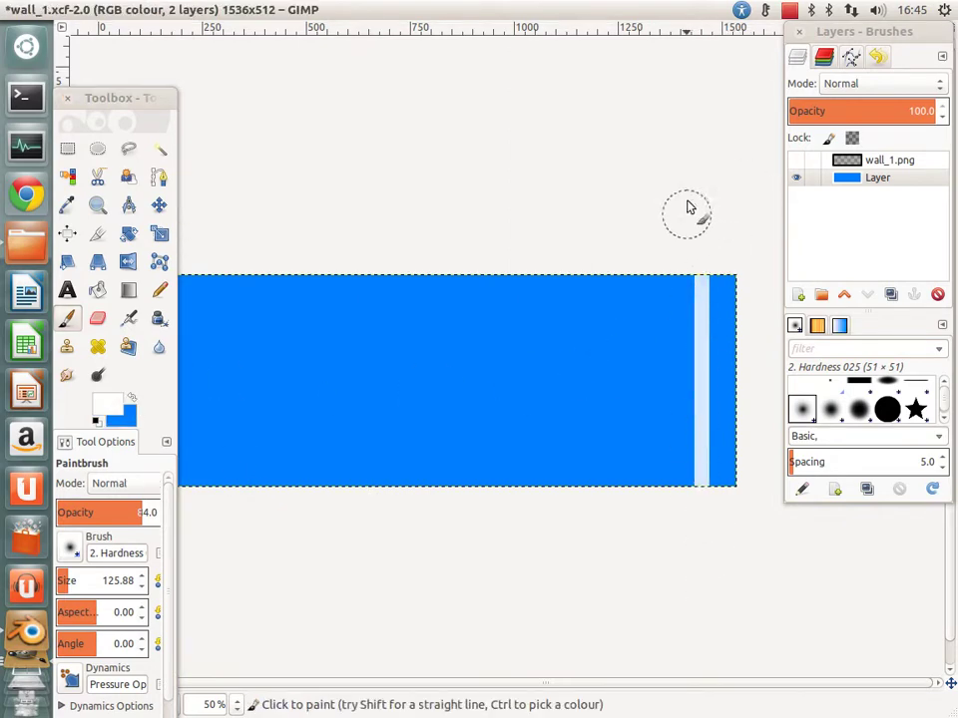
Step: Paint second and third pale stripes in narrow strips to the left
click(67, 148)
drag(668, 261, 682, 528)
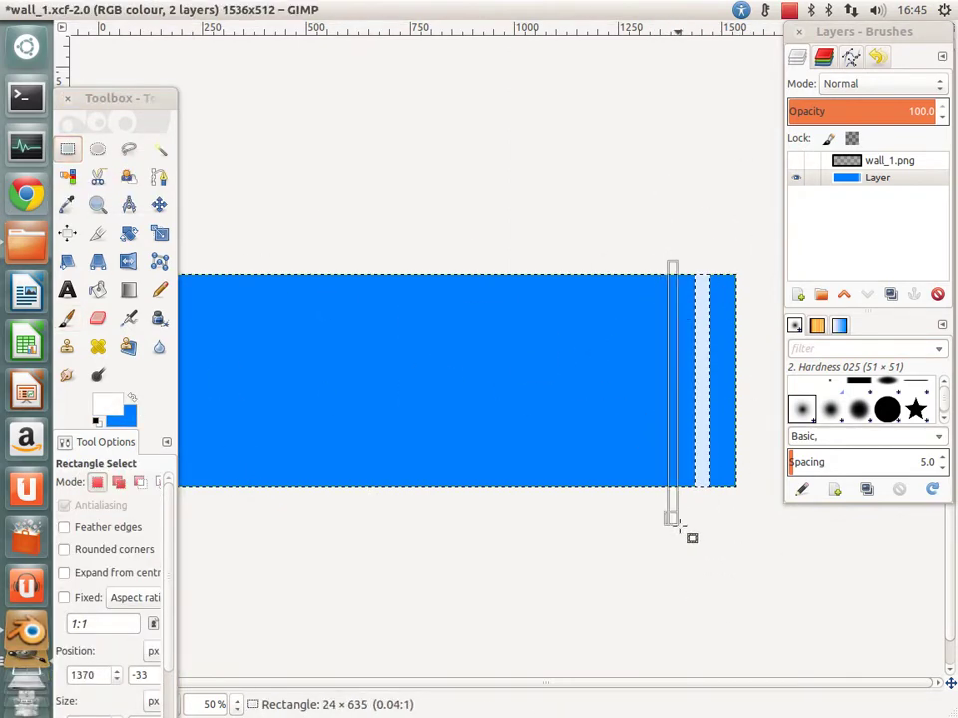
click(66, 317)
drag(658, 261, 671, 539)
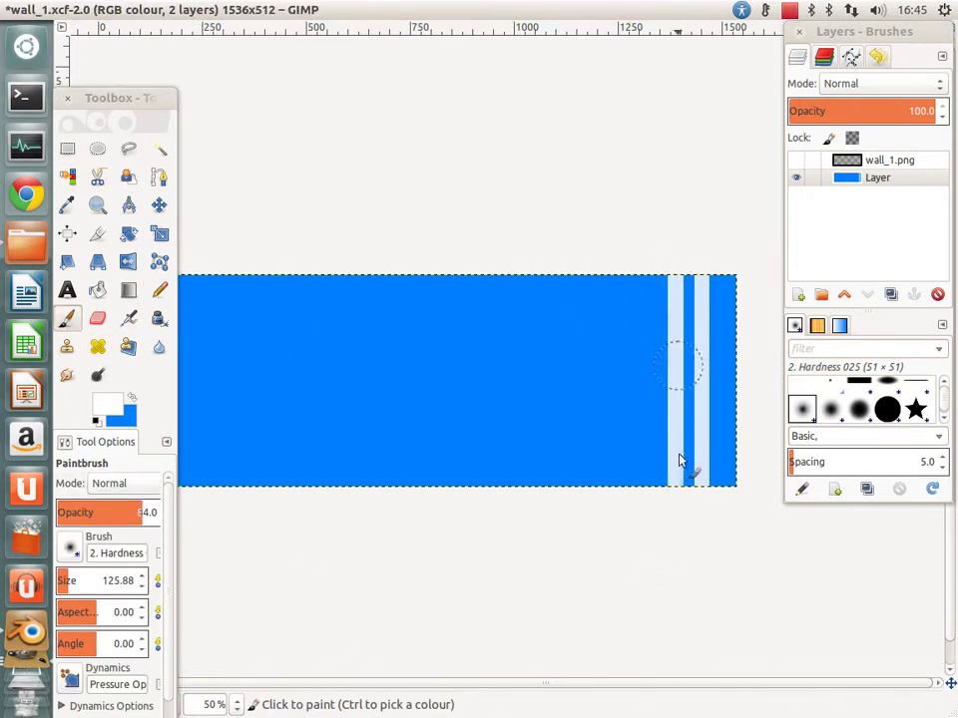
click(66, 149)
drag(637, 249, 661, 597)
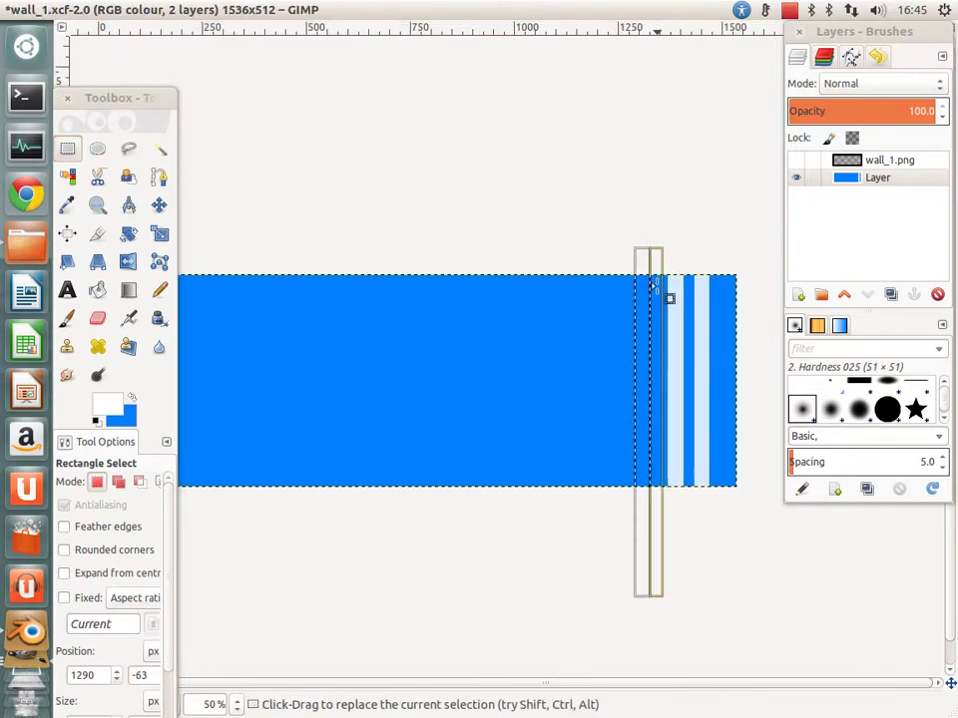
mouse_move(661, 319)
mouse_down()
mouse_move(653, 330)
mouse_move(648, 323)
mouse_up()
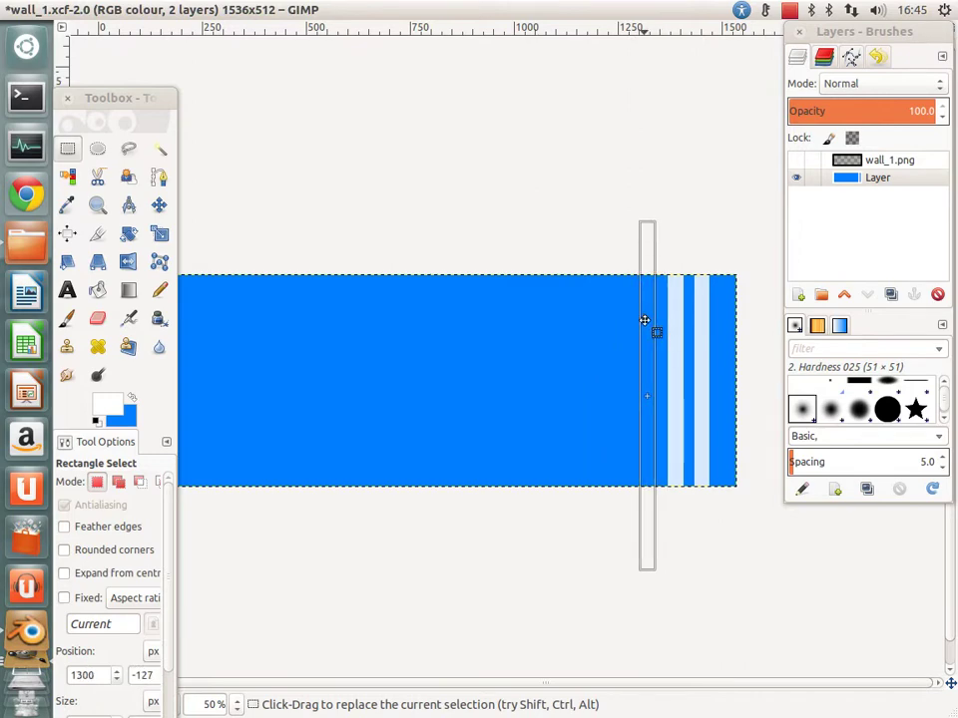
click(67, 318)
drag(650, 479, 651, 324)
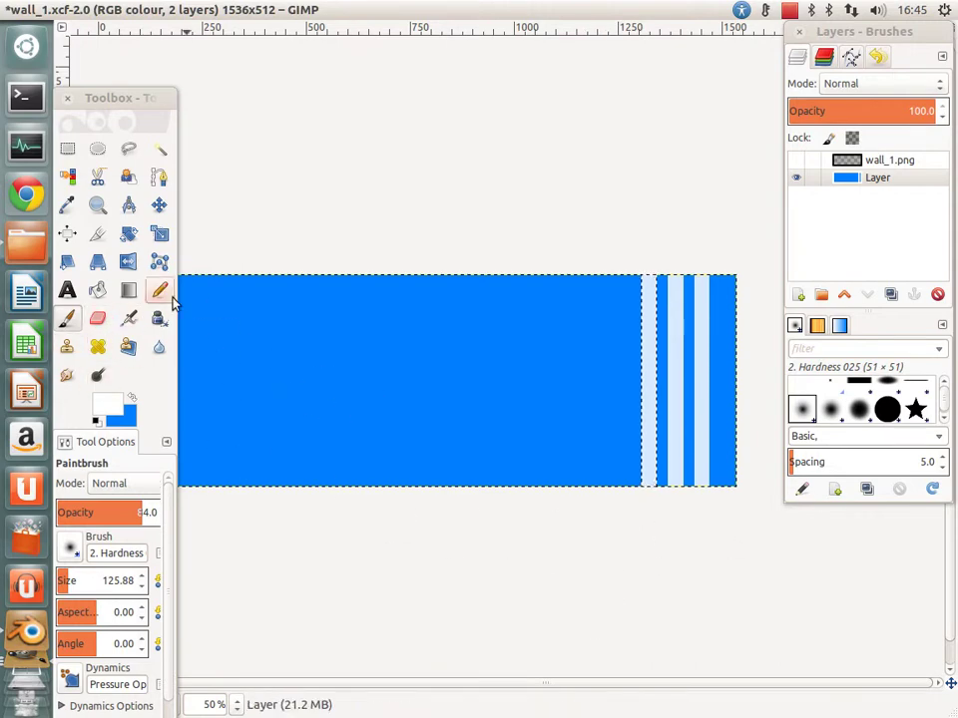
Step: Paint a fourth pale stripe, clear the selection, and make the striped Layer active
click(68, 150)
drag(569, 237, 625, 538)
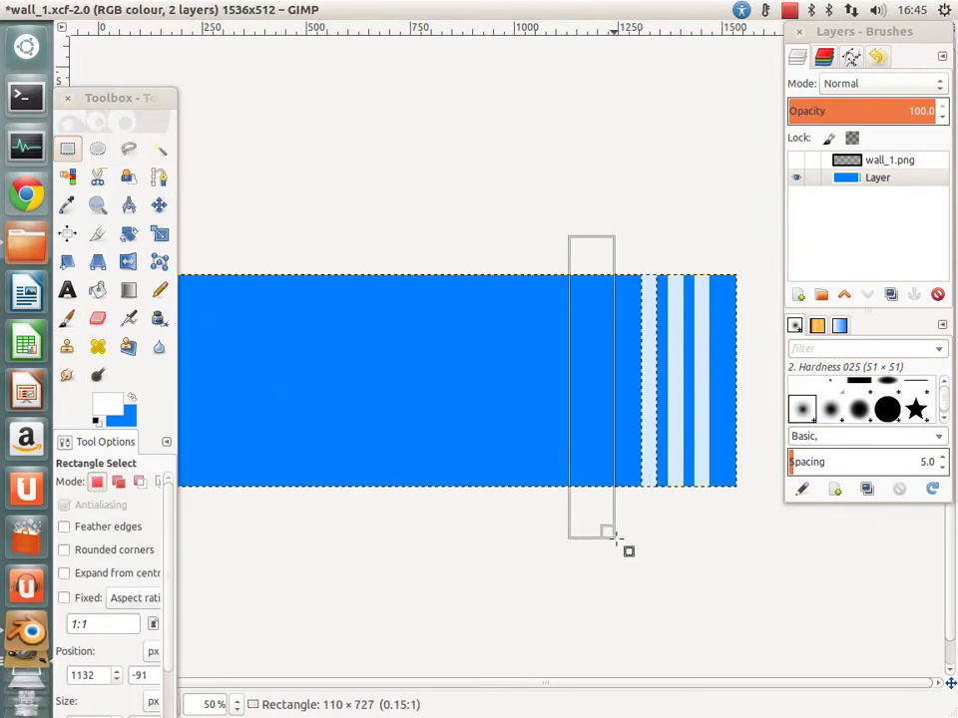
mouse_move(587, 400)
mouse_down()
mouse_move(618, 397)
mouse_move(603, 400)
mouse_up()
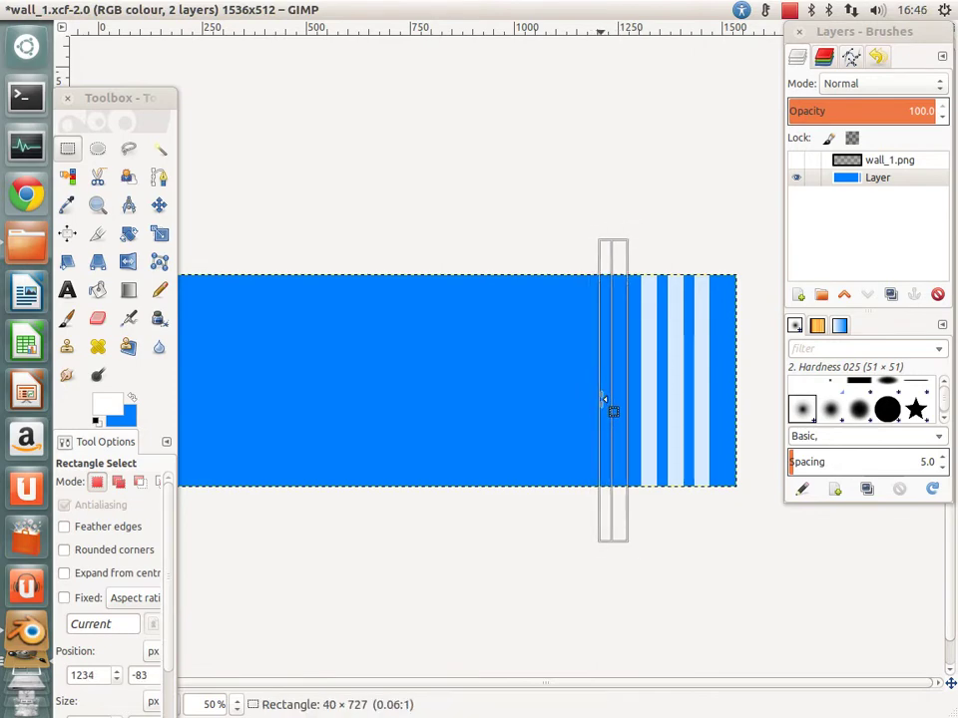
click(65, 318)
drag(598, 479, 599, 409)
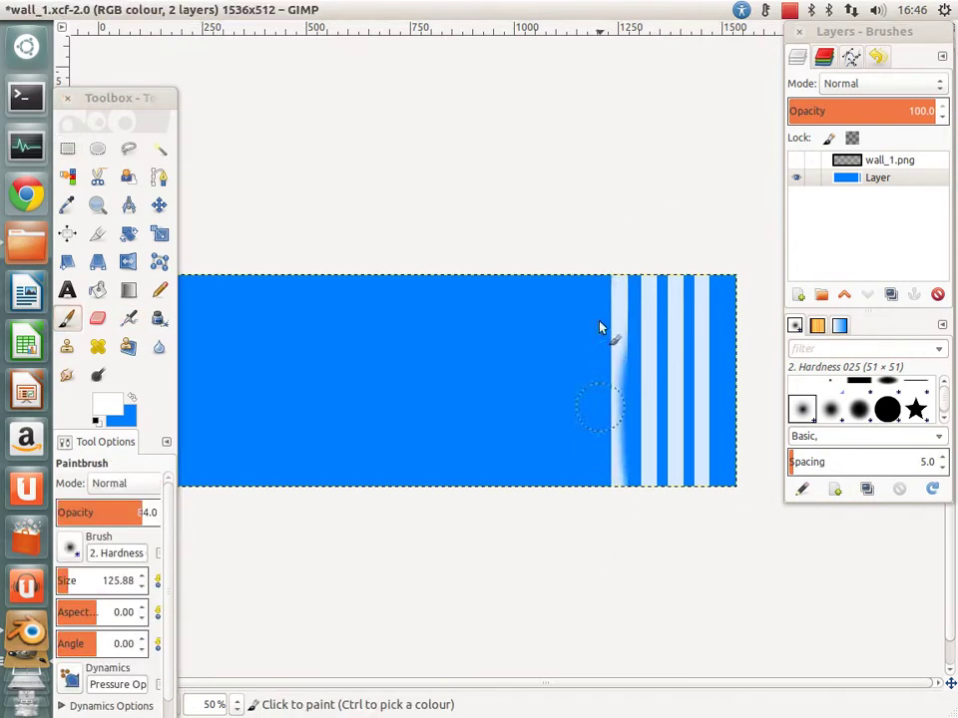
drag(600, 327, 617, 578)
drag(602, 228, 613, 615)
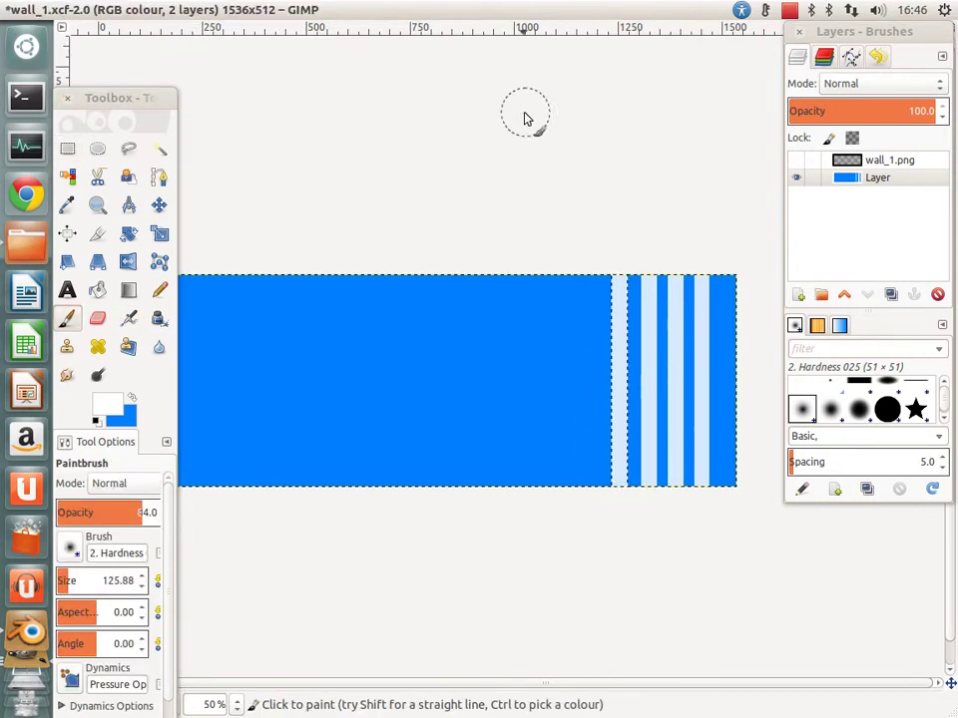
click(67, 148)
click(538, 159)
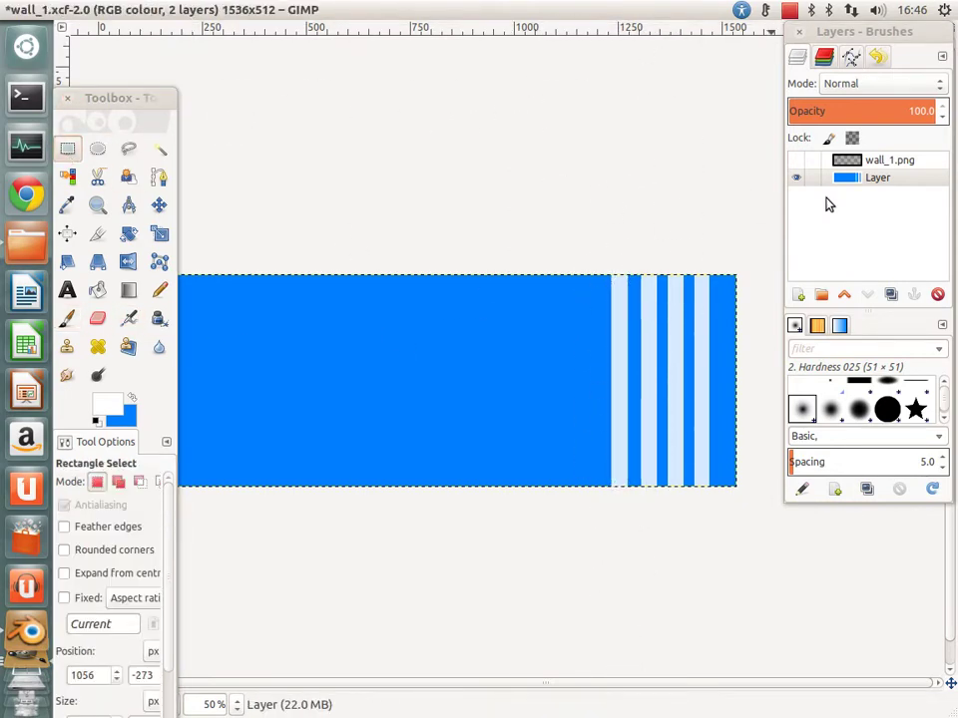
click(878, 160)
click(857, 178)
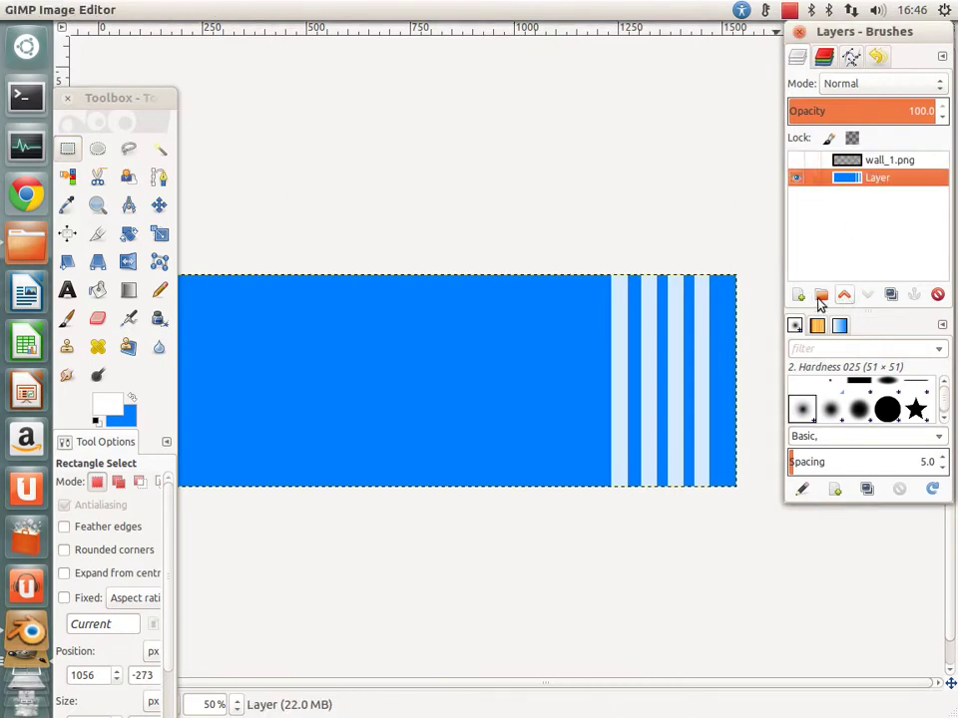
Step: Duplicate the striped layer and slide the copy left so its stripes line up
click(891, 296)
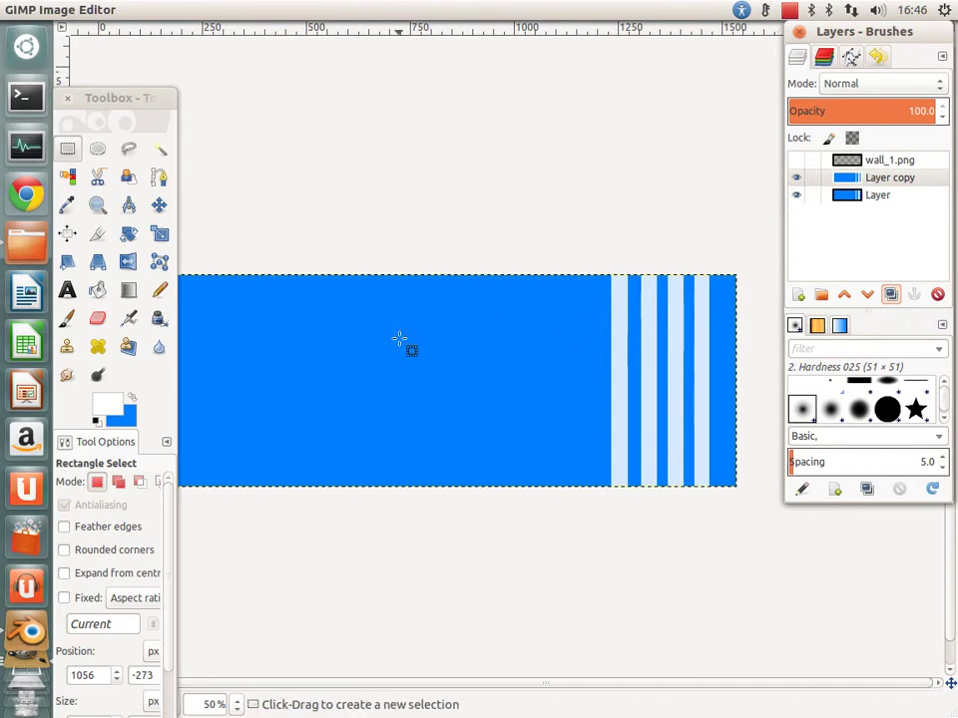
click(159, 205)
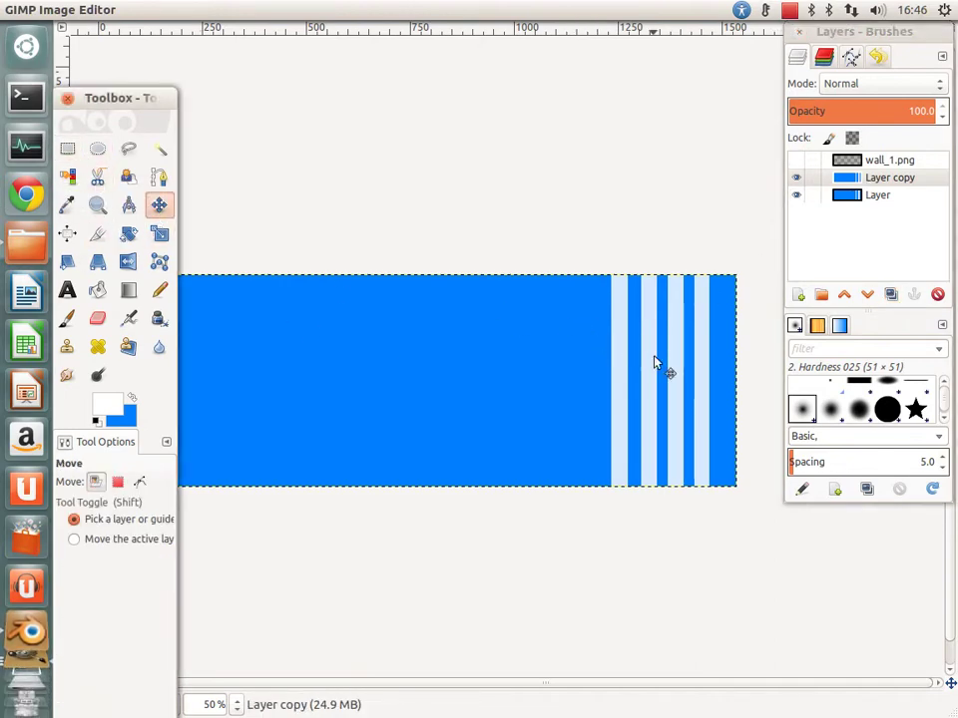
click(654, 362)
mouse_move(654, 362)
mouse_down()
mouse_move(421, 364)
mouse_move(449, 149)
mouse_move(507, 380)
mouse_move(496, 363)
mouse_up()
click(68, 148)
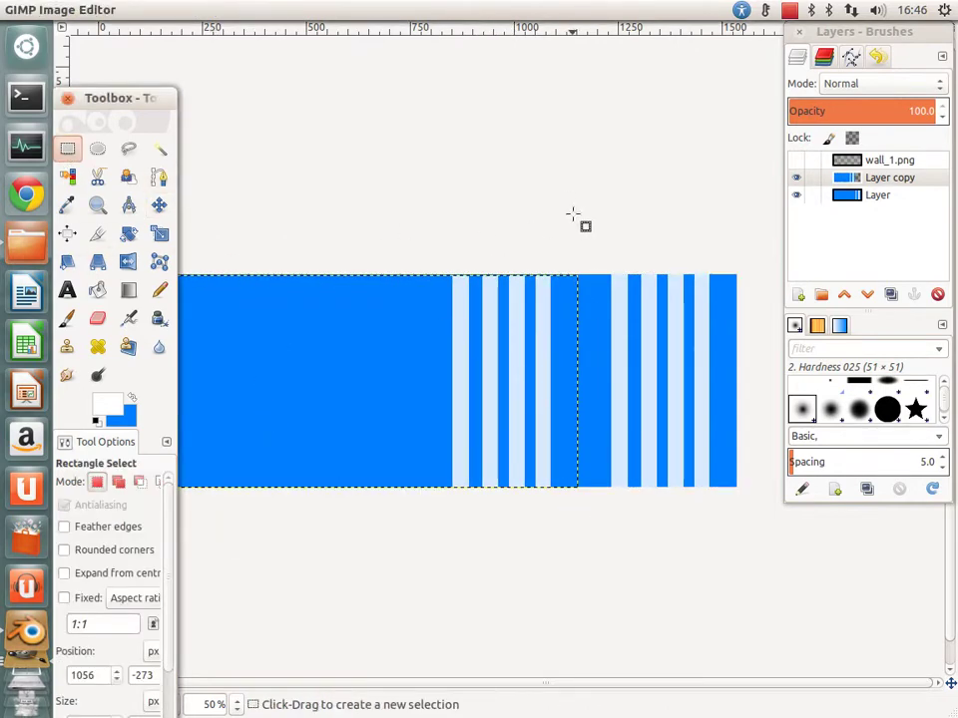
mouse_move(551, 189)
mouse_down()
mouse_move(620, 460)
mouse_move(592, 620)
mouse_up()
drag(566, 453, 564, 450)
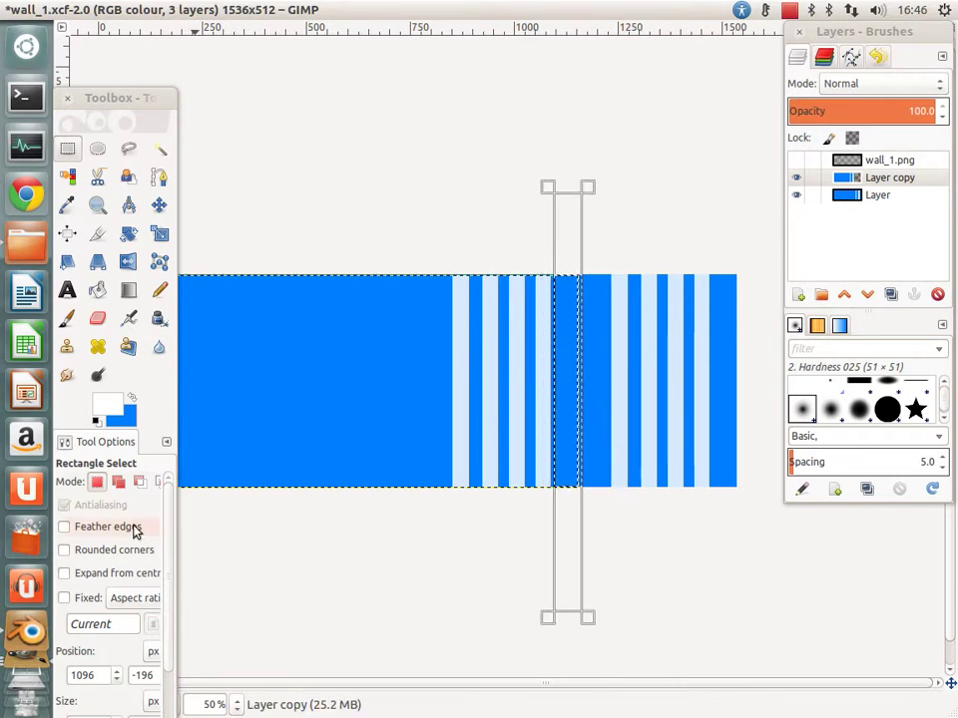
click(569, 365)
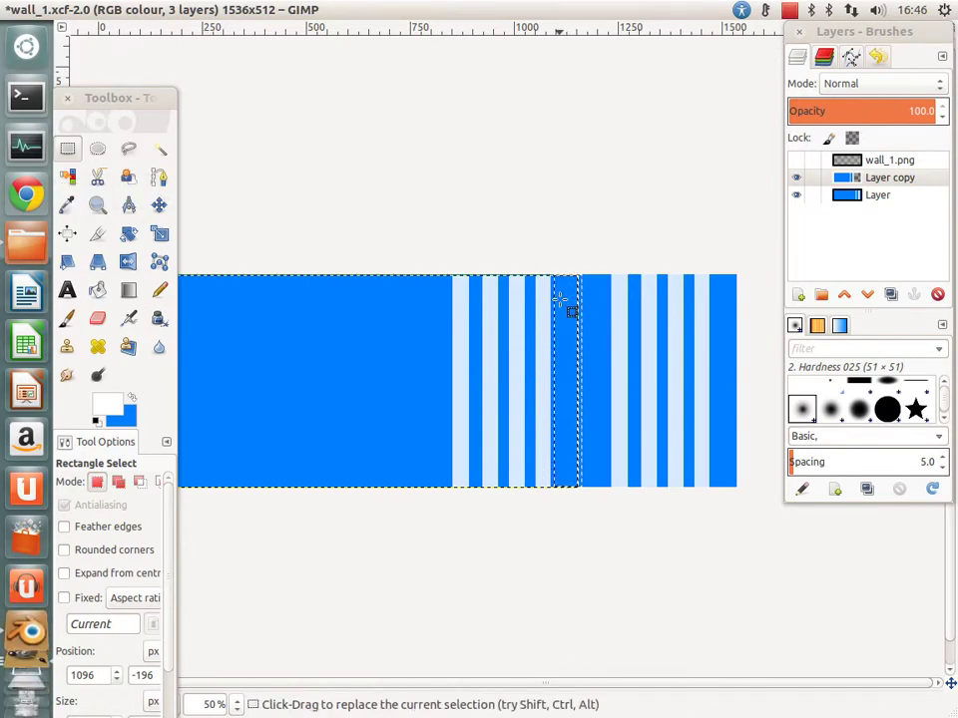
click(159, 205)
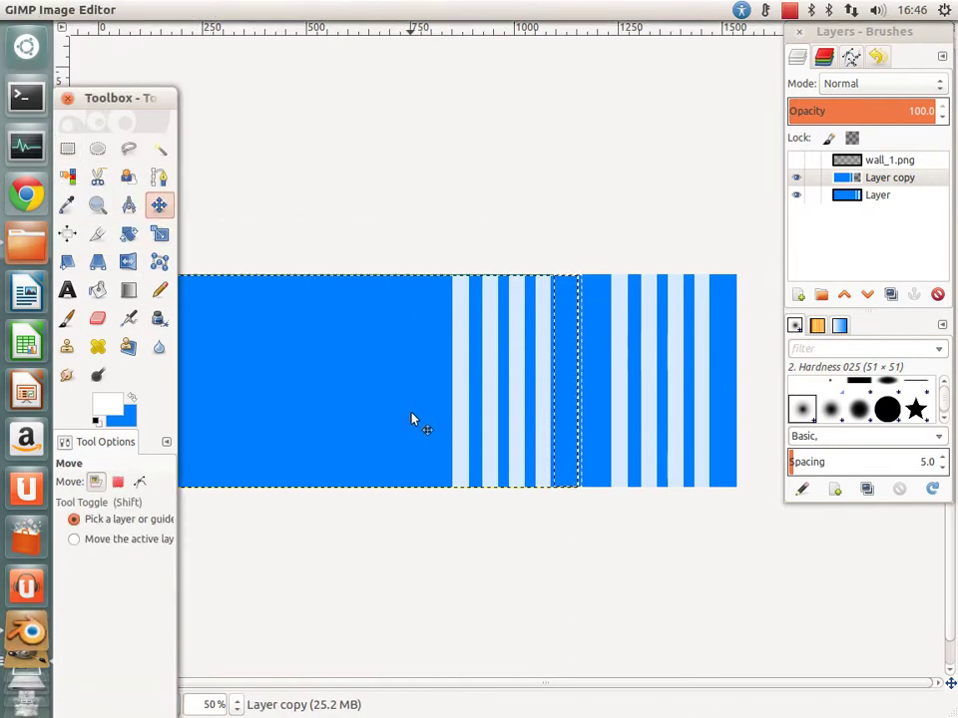
key(shift+ctrl+a)
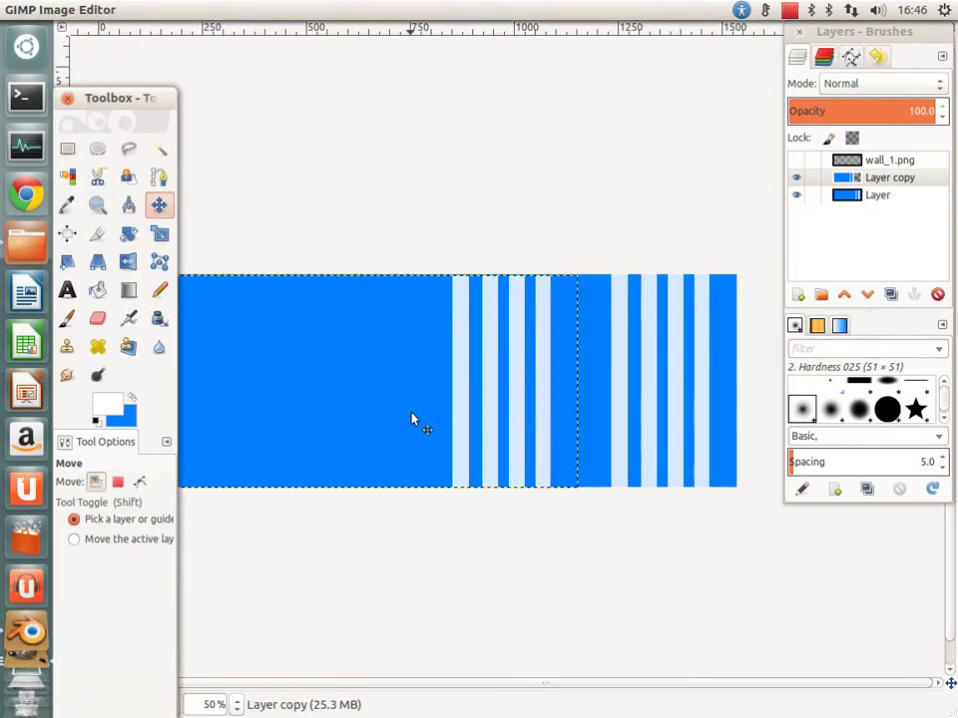
drag(455, 423, 502, 425)
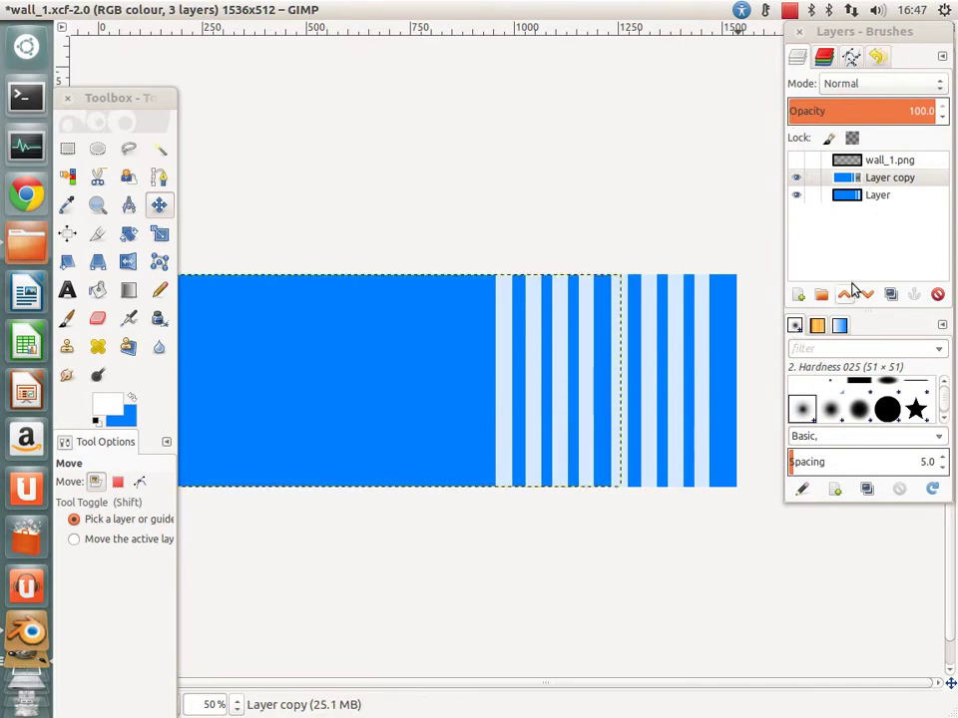
Step: Add more shifted copies through Layer copy #5, extending stripes to the image's left end
click(890, 296)
mouse_move(479, 419)
mouse_down()
mouse_move(318, 425)
mouse_move(374, 419)
mouse_move(331, 445)
mouse_move(352, 428)
mouse_move(363, 432)
mouse_up()
click(891, 297)
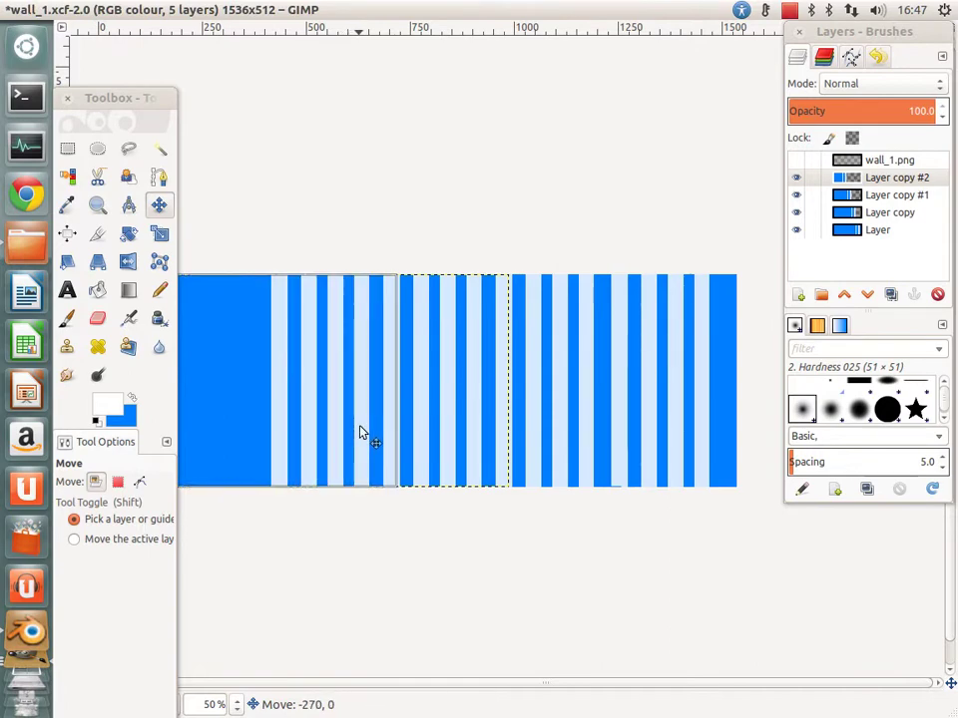
click(891, 296)
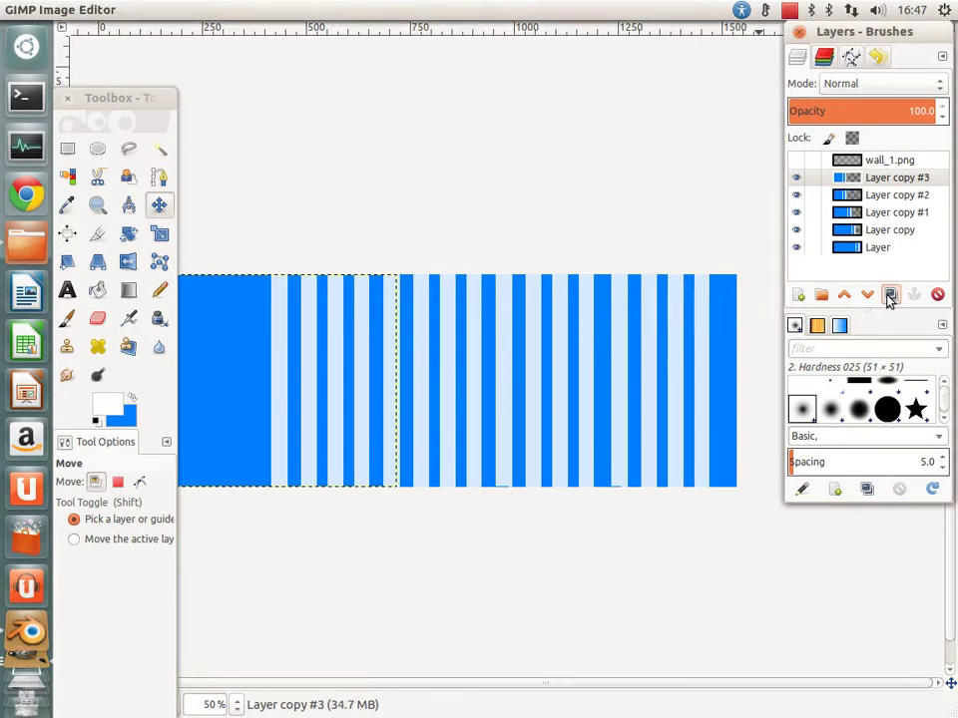
middle_drag(253, 531, 453, 470)
mouse_move(479, 372)
mouse_down()
mouse_move(336, 370)
mouse_move(359, 371)
mouse_up()
click(884, 293)
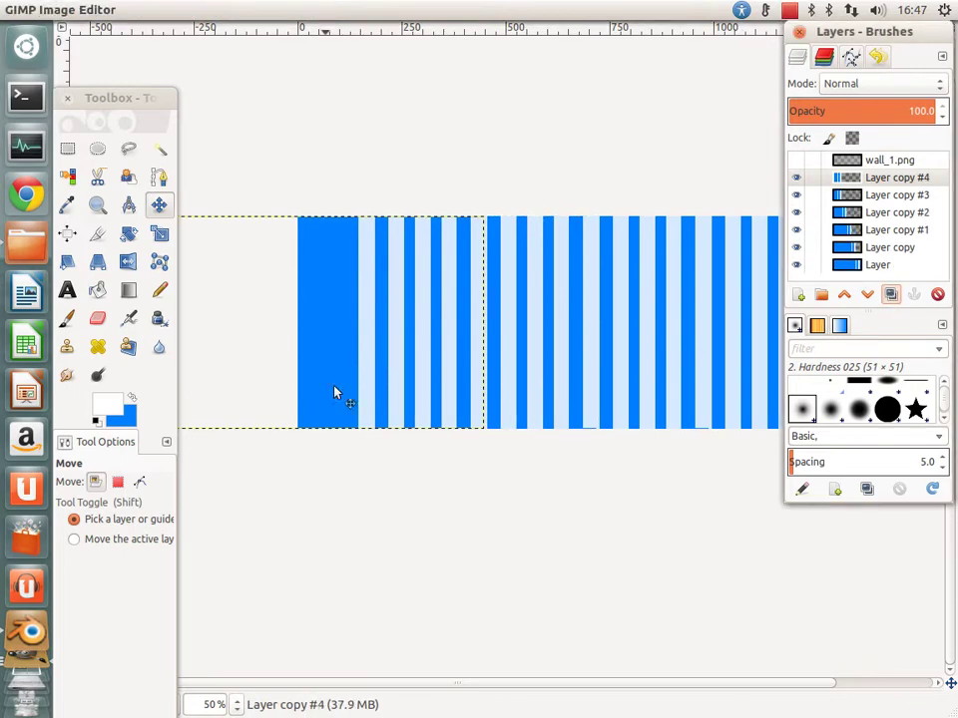
mouse_move(488, 392)
mouse_down()
mouse_move(378, 385)
mouse_move(478, 393)
mouse_up()
click(896, 178)
click(887, 179)
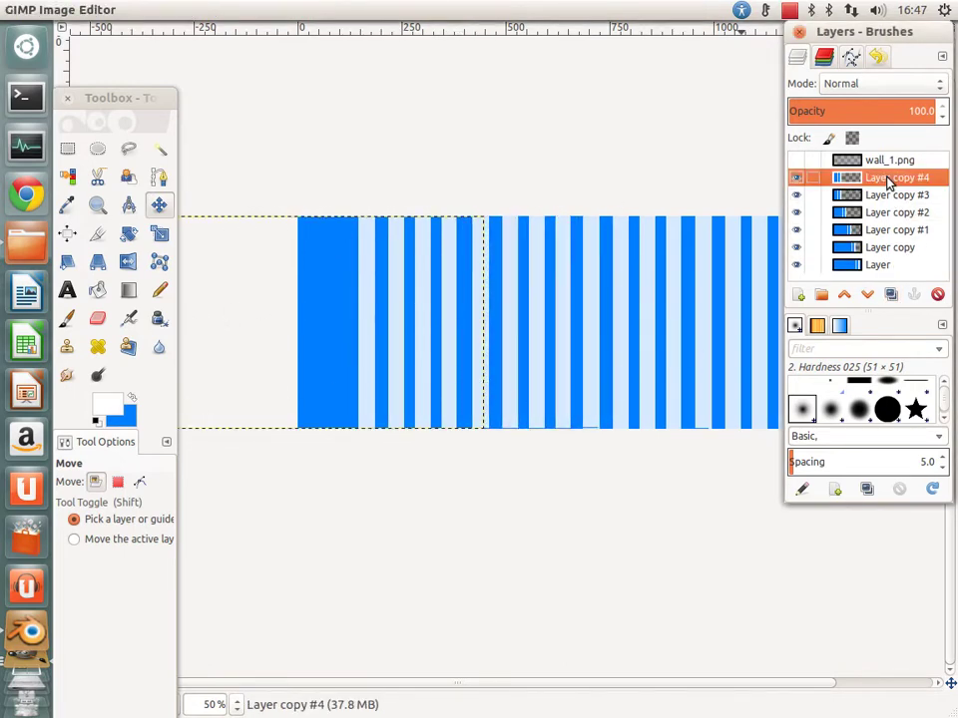
click(891, 294)
mouse_move(401, 373)
mouse_down()
mouse_move(316, 380)
mouse_move(280, 370)
mouse_move(289, 375)
mouse_up()
Step: Delete Layer copy #5 through #1 and merge Layer copy down into Layer
middle_drag(288, 374, 413, 564)
right_click(870, 183)
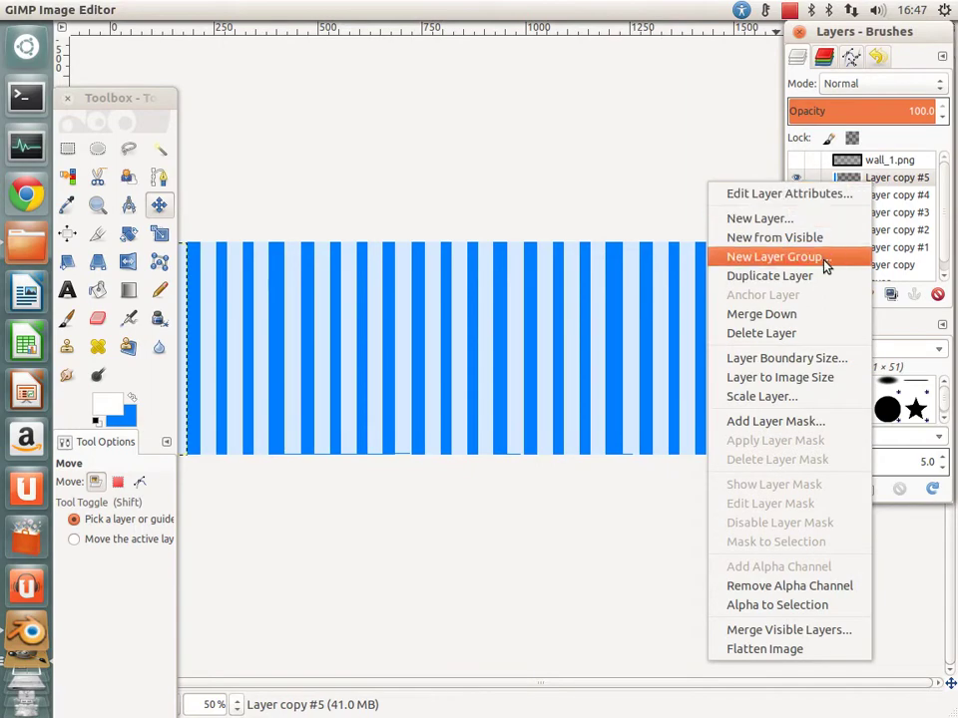
click(805, 323)
right_click(871, 179)
click(806, 321)
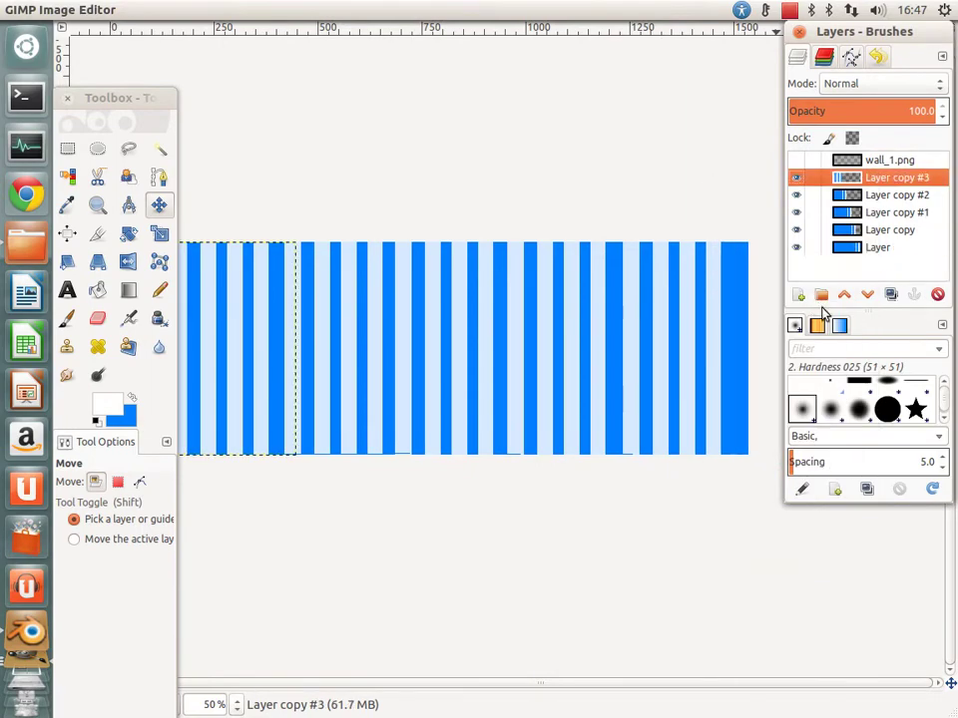
right_click(871, 185)
click(802, 337)
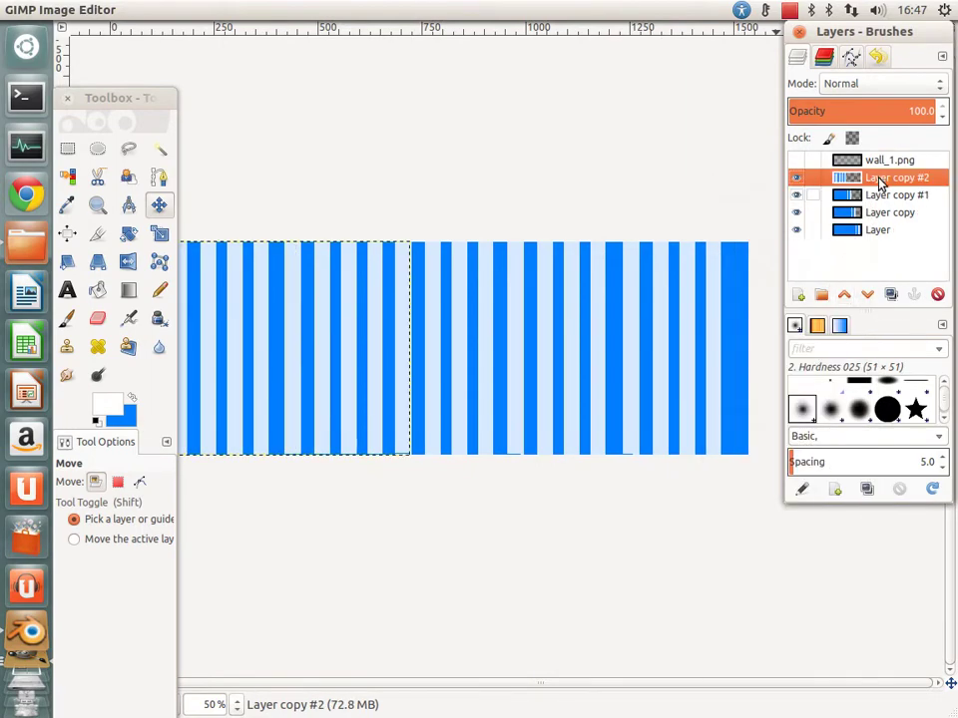
right_click(878, 183)
click(810, 331)
right_click(881, 188)
click(834, 332)
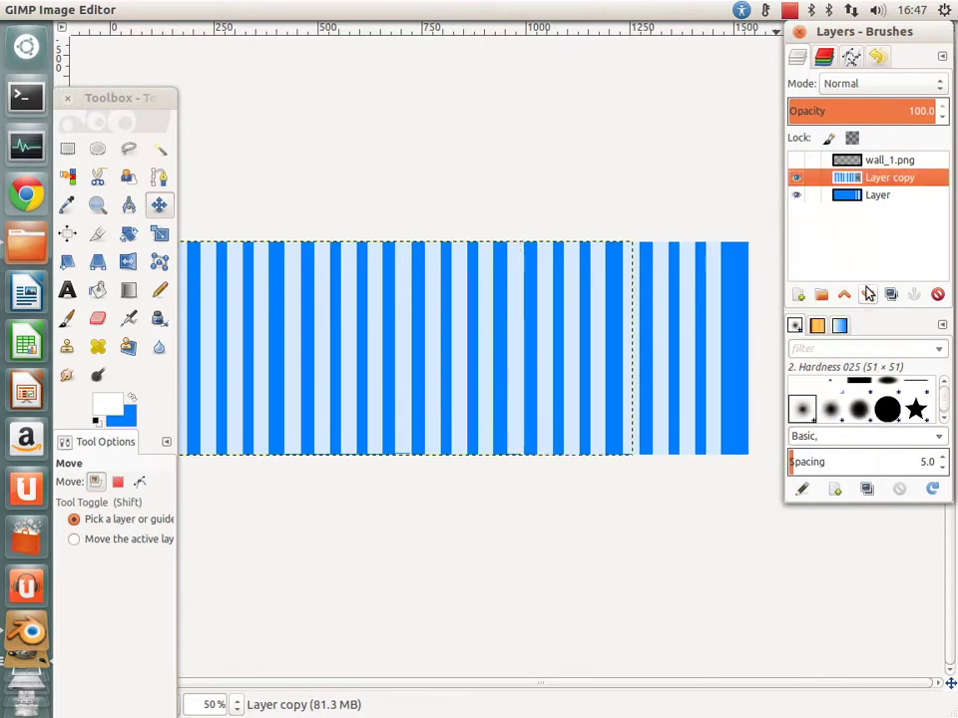
right_click(880, 189)
click(801, 317)
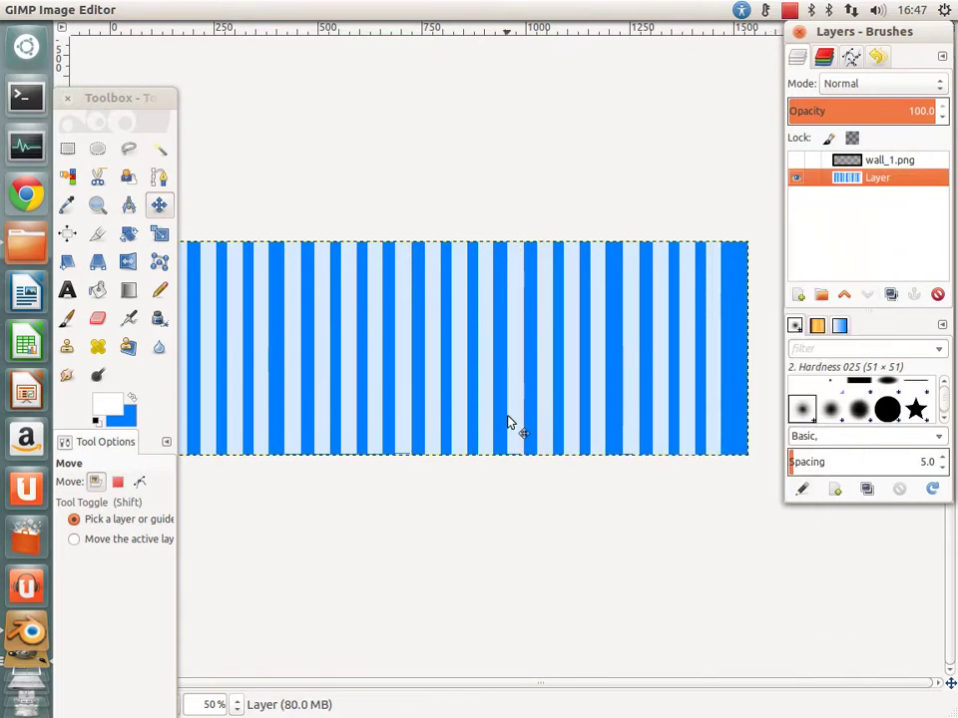
Step: Save wall_1.xcf, re-export wall_1.png, and return to Blender
middle_drag(522, 462, 461, 376)
key(ctrl+s)
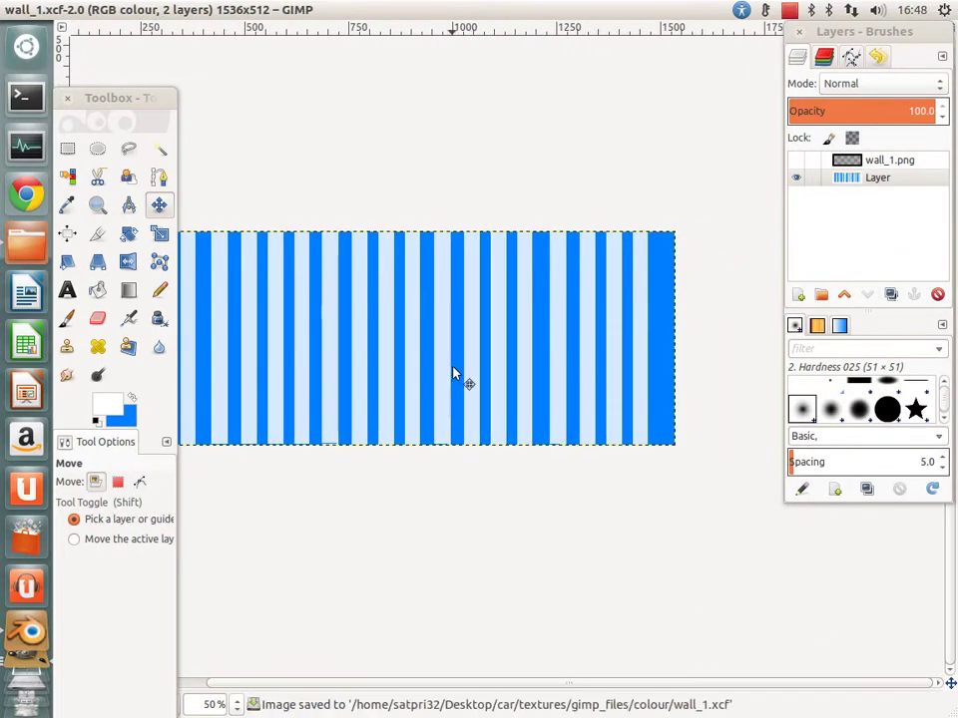
click(69, 10)
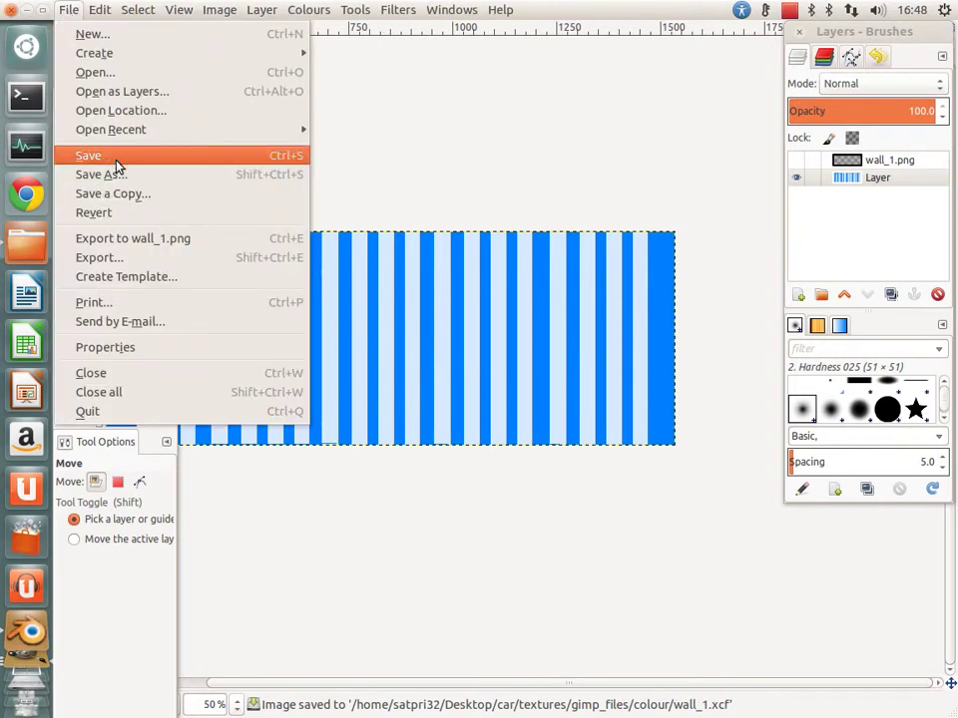
click(149, 239)
click(27, 614)
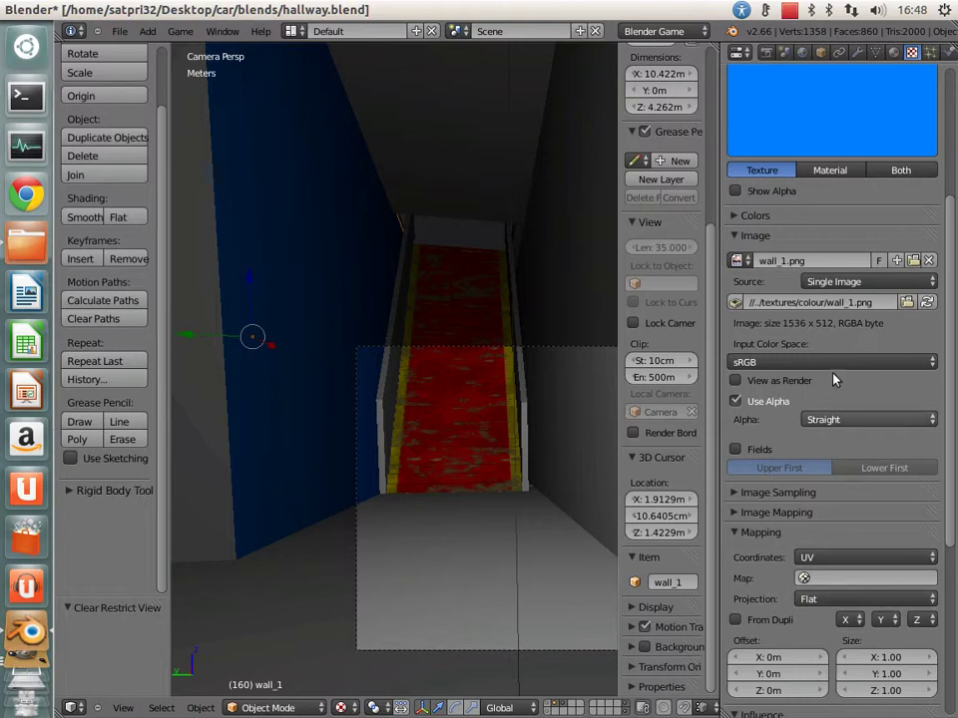
Step: Reload wall_1.png and orbit out of the camera view to a close-up of the striped wall
click(926, 307)
scroll(280, 342, up, 3)
scroll(374, 529, up, 3)
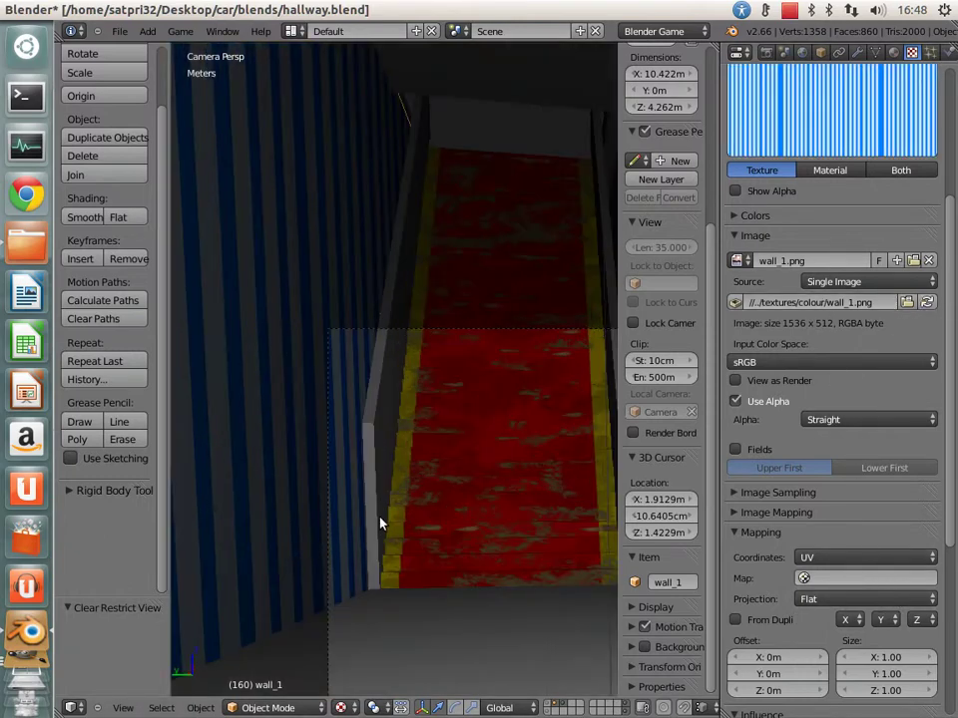
mouse_move(379, 524)
middle_down()
mouse_move(415, 551)
mouse_move(363, 563)
mouse_move(285, 495)
mouse_move(302, 395)
mouse_move(279, 417)
mouse_move(421, 340)
mouse_move(305, 245)
mouse_move(363, 278)
mouse_move(345, 271)
mouse_move(393, 284)
mouse_move(316, 171)
mouse_move(342, 137)
mouse_move(513, 332)
mouse_move(160, 363)
mouse_move(353, 387)
mouse_move(182, 406)
middle_up()
scroll(303, 399, up, 5)
key(g)
key(Escape)
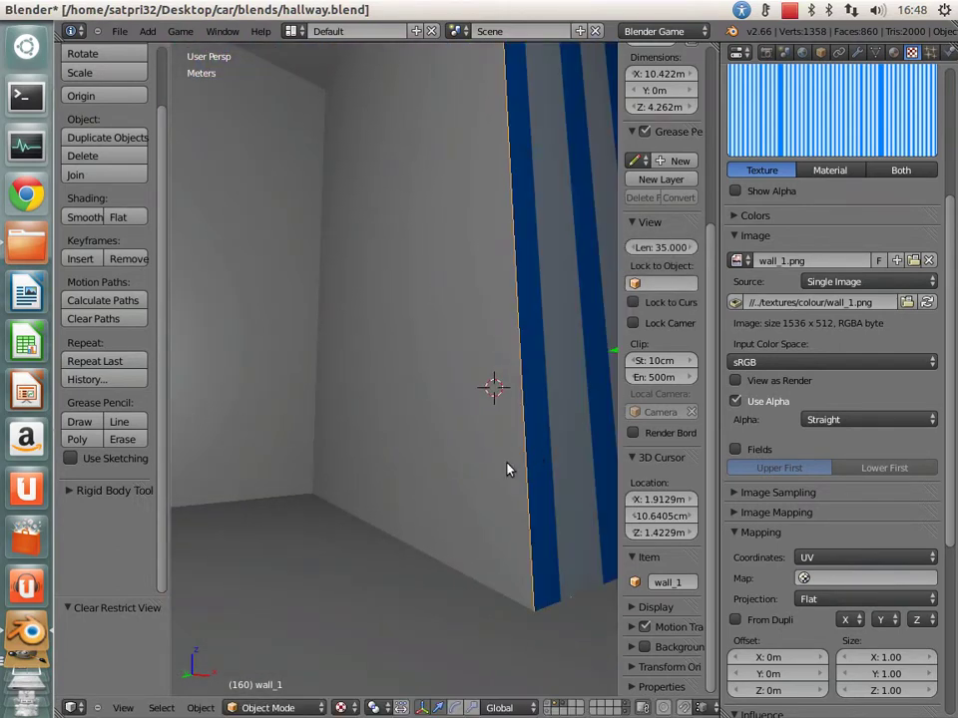
key(g)
key(Escape)
mouse_move(569, 448)
middle_down()
mouse_move(492, 447)
mouse_move(399, 396)
mouse_move(423, 442)
mouse_move(488, 460)
mouse_move(507, 482)
mouse_move(431, 414)
middle_up()
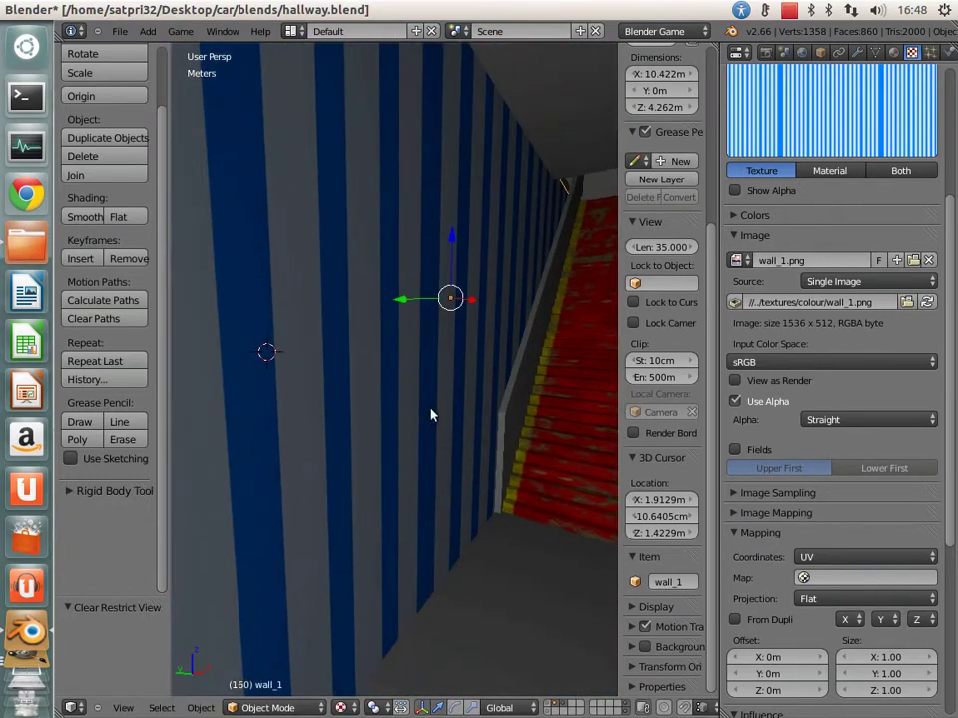
Step: Try a darker diffuse colour, restore it to white, then orbit the hallway and select the floor plane
click(893, 54)
click(808, 372)
mouse_move(820, 227)
mouse_down()
mouse_move(818, 276)
mouse_move(813, 114)
mouse_up()
click(806, 369)
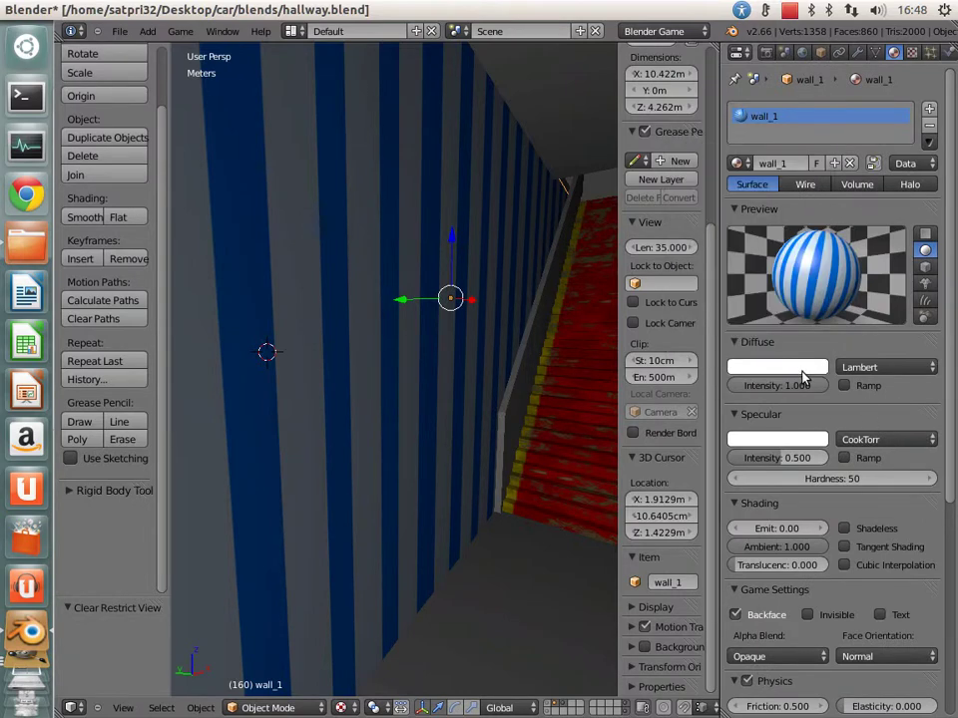
click(903, 60)
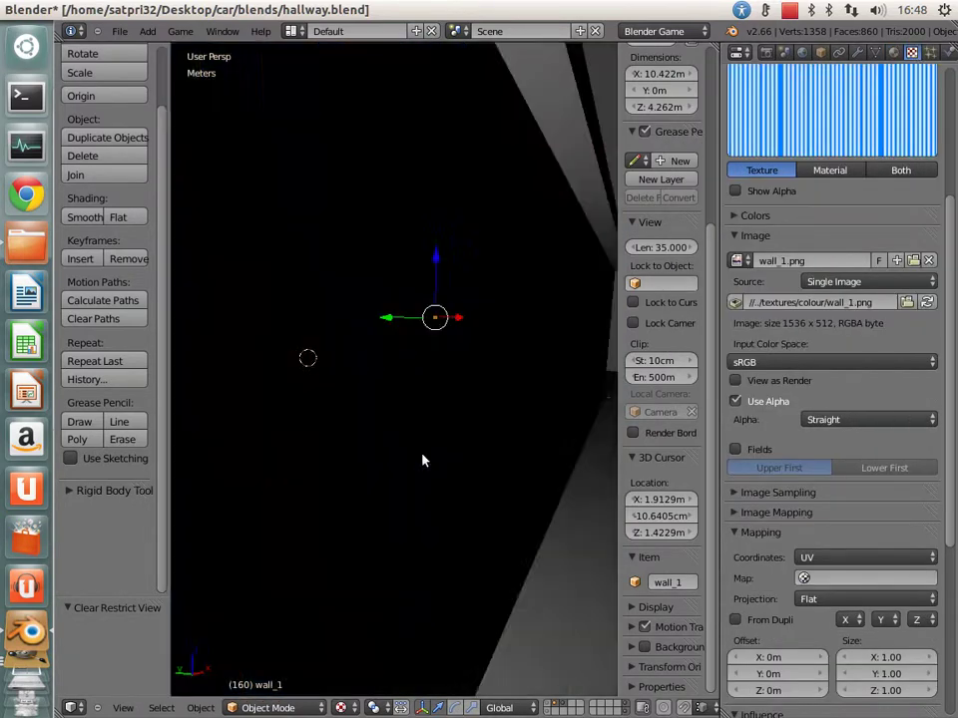
mouse_move(423, 457)
middle_down()
mouse_move(479, 451)
mouse_move(467, 462)
mouse_move(440, 463)
mouse_move(539, 438)
mouse_move(490, 446)
mouse_move(547, 455)
middle_up()
mouse_move(523, 457)
middle_down()
mouse_move(504, 458)
mouse_move(552, 453)
mouse_move(525, 482)
mouse_move(465, 459)
mouse_move(519, 699)
middle_up()
right_click(448, 572)
mouse_move(449, 572)
middle_down()
mouse_move(495, 517)
mouse_move(450, 547)
middle_up()
Step: Select the hallway floor plane and enter Edit Mode, viewing its mesh from above
key(g)
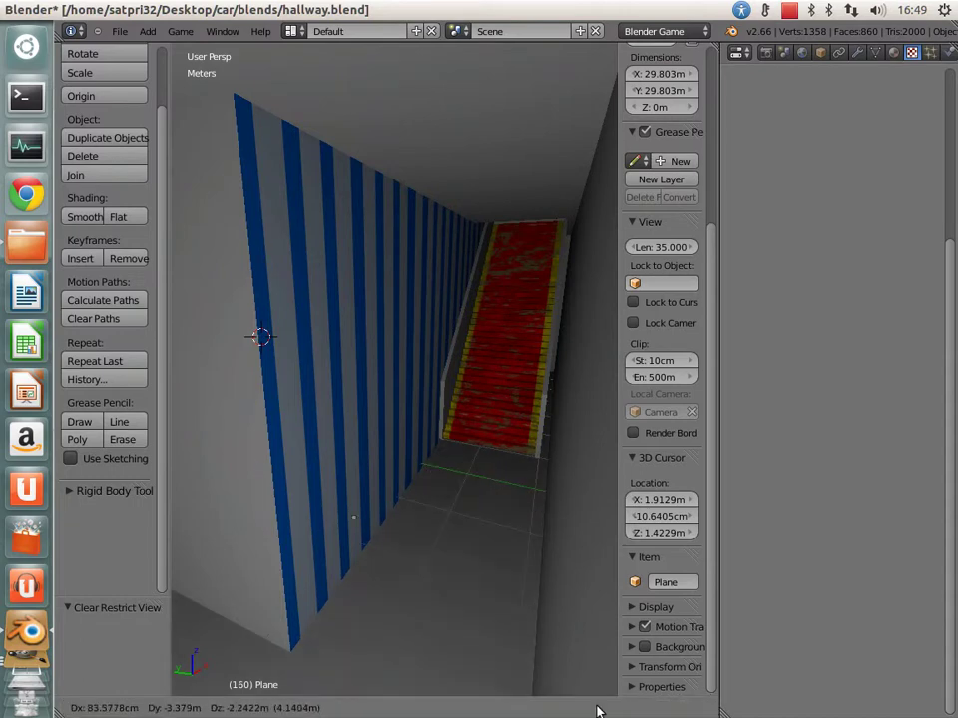
key(Escape)
right_click(391, 490)
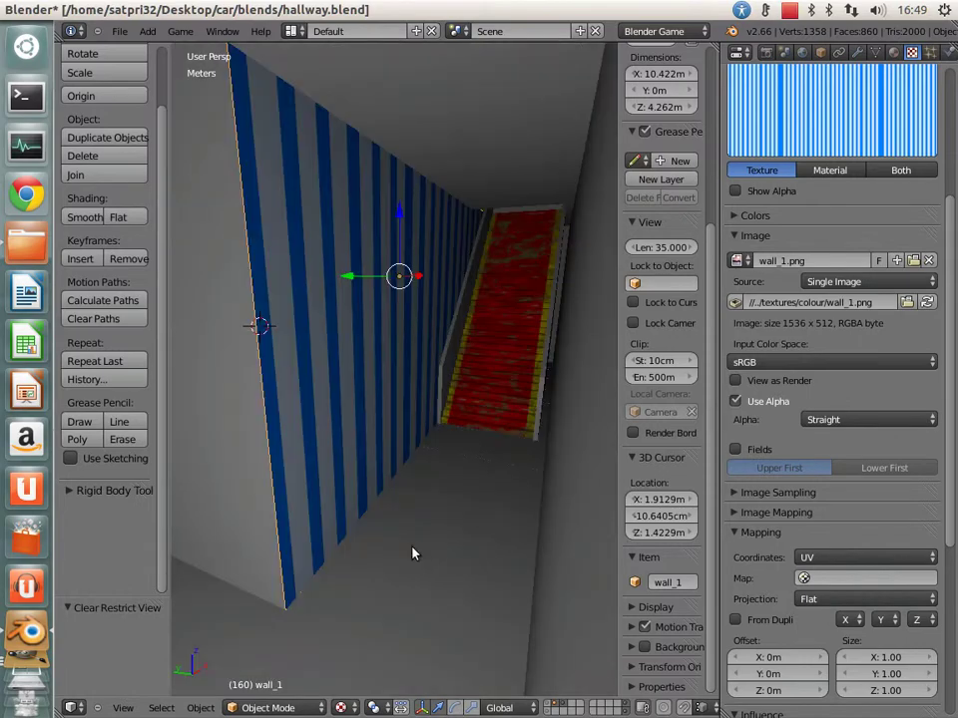
right_click(417, 555)
key(Tab)
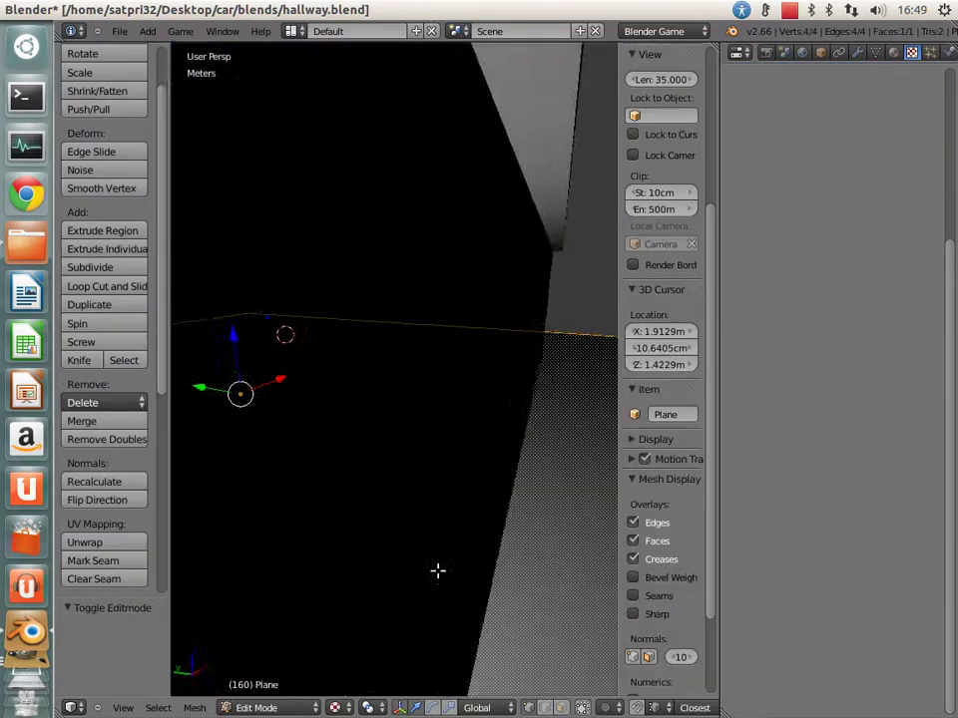
scroll(437, 571, down, 5)
mouse_move(432, 534)
middle_down()
mouse_move(417, 549)
mouse_move(430, 629)
mouse_move(403, 497)
middle_up()
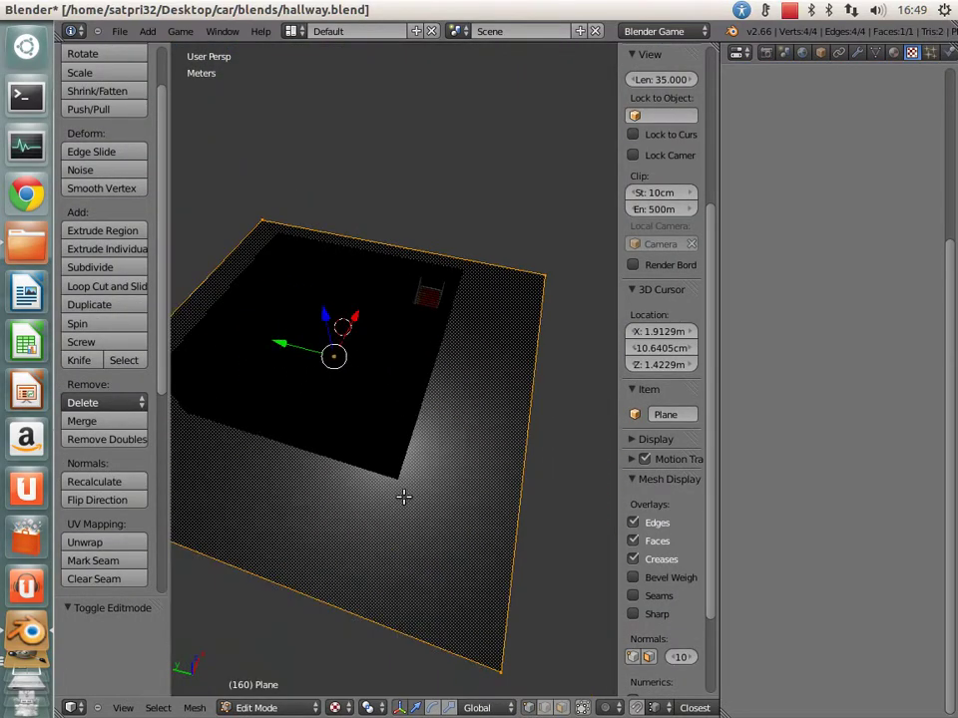
key(s)
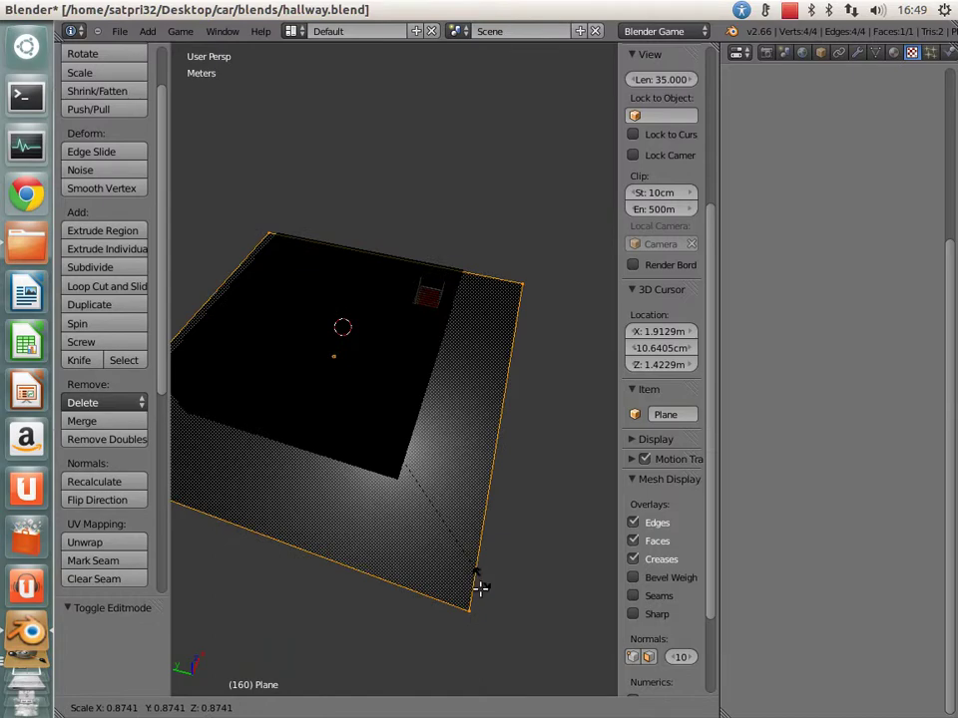
right_click(480, 604)
Step: Duplicate the floor face, shrink the copy, and separate it into its own object
key(shift+d)
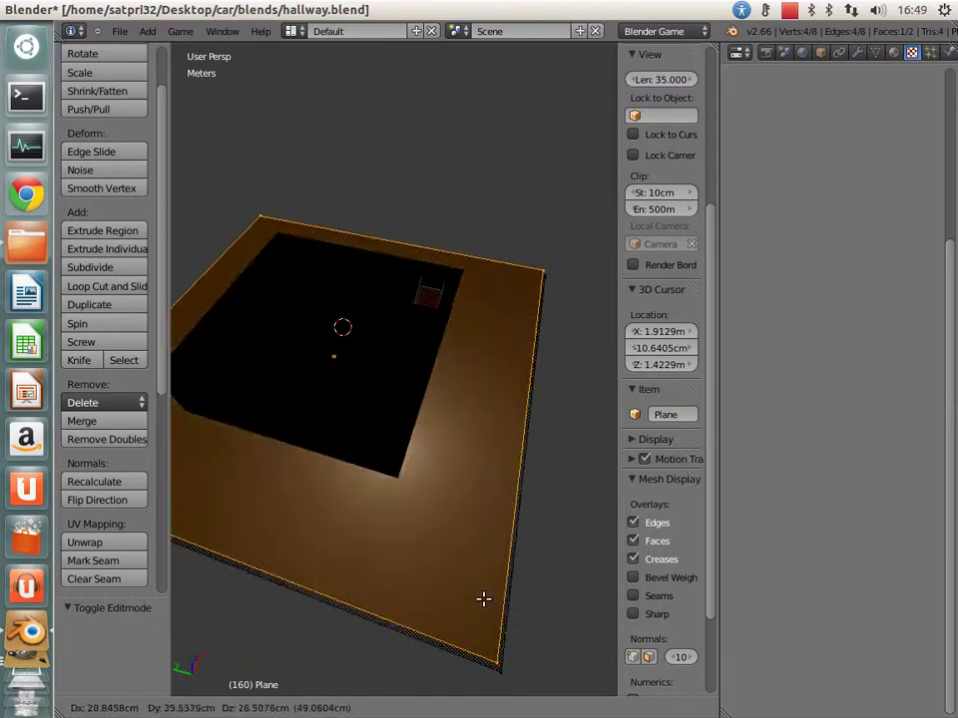
right_click(520, 650)
key(s)
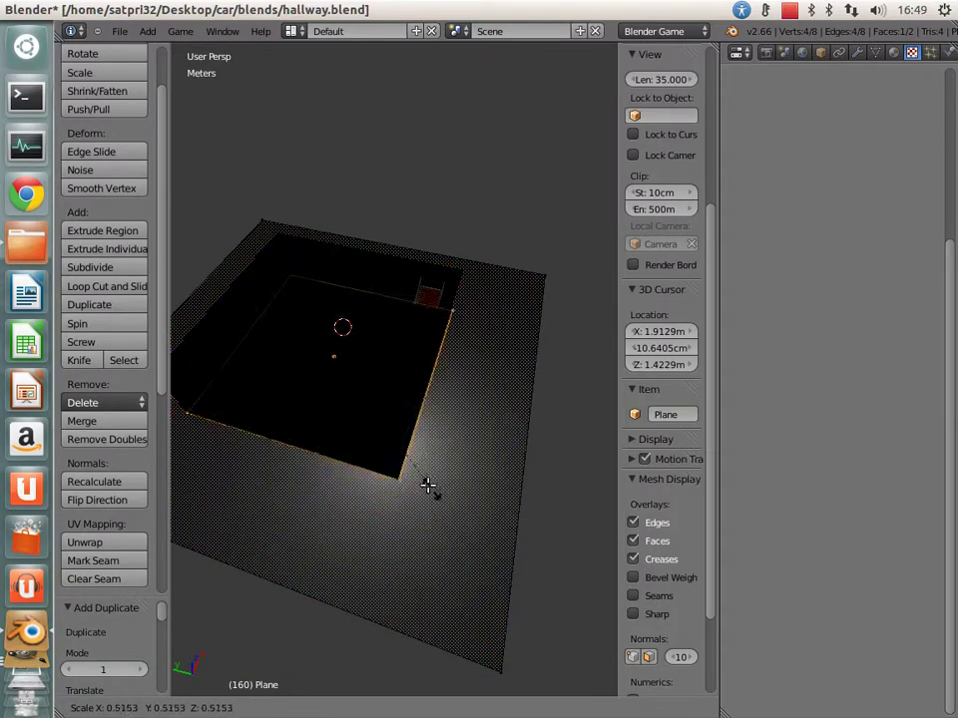
click(428, 488)
key(p)
click(409, 459)
key(Tab)
Step: Hide the Cube.012 room walls and reselect the separated floor plane
right_click(370, 442)
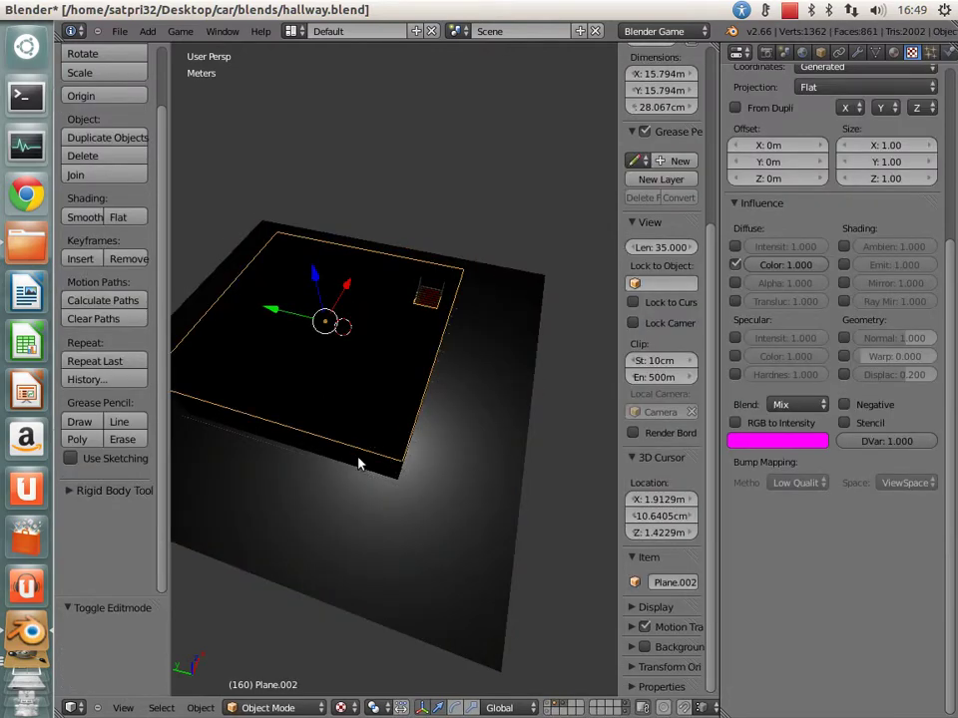
key(z)
right_click(295, 434)
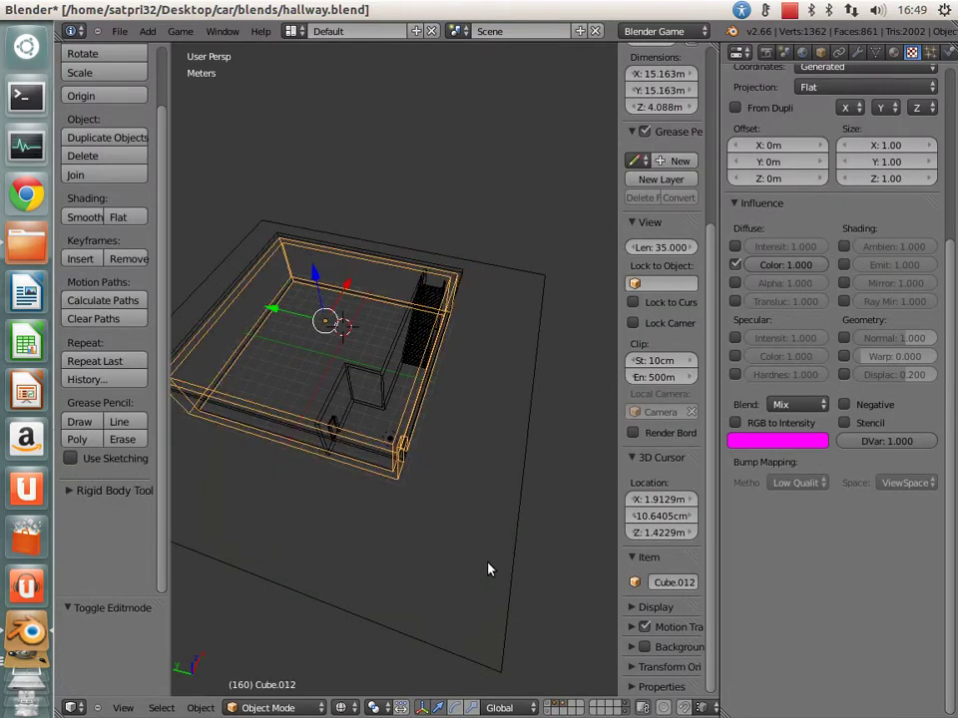
mouse_move(488, 570)
middle_down()
mouse_move(466, 600)
mouse_move(442, 367)
mouse_move(372, 428)
mouse_move(391, 419)
mouse_move(427, 502)
mouse_move(472, 494)
middle_up()
key(h)
key(z)
right_click(372, 428)
Step: In top wireframe view, move the plane's top edge down to the lower wall
key(KP_7)
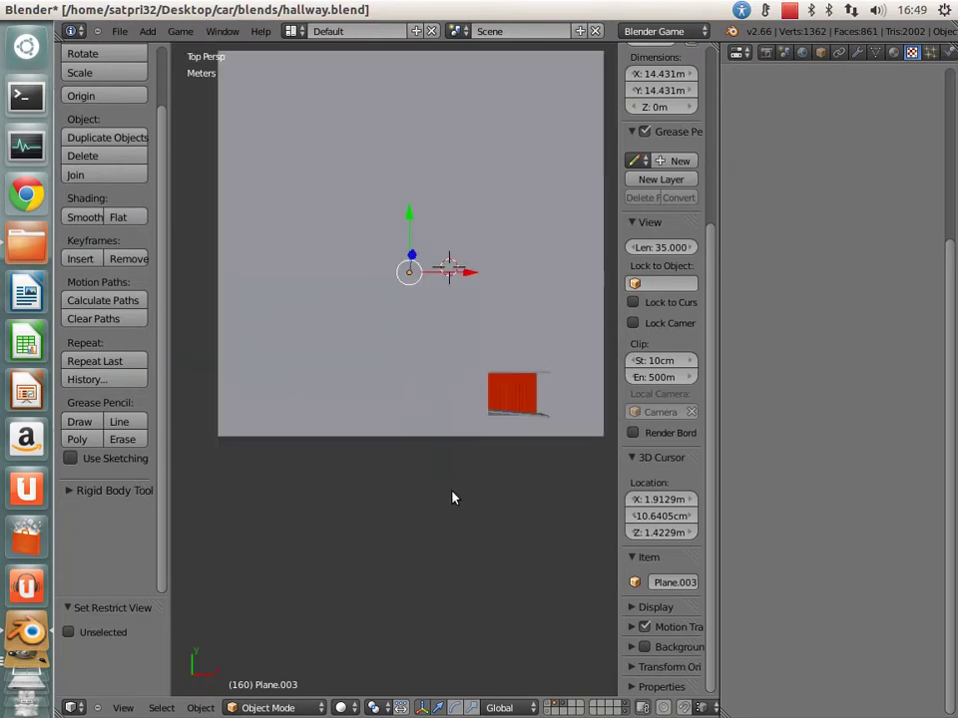
key(Tab)
key(z)
key(KP_5)
right_click(515, 126)
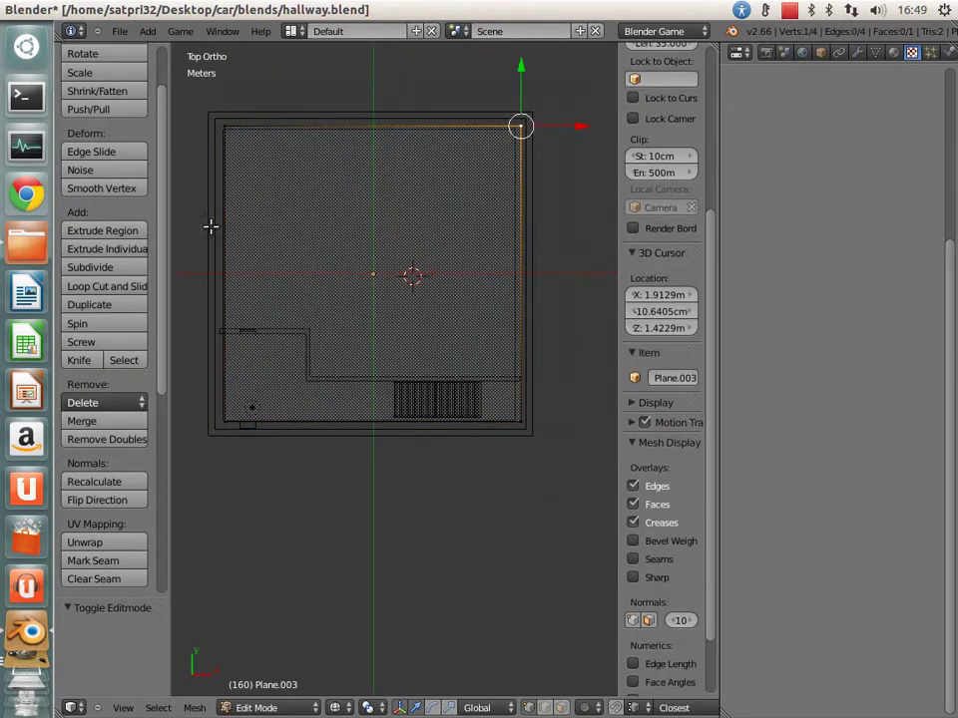
shift+right_click(251, 128)
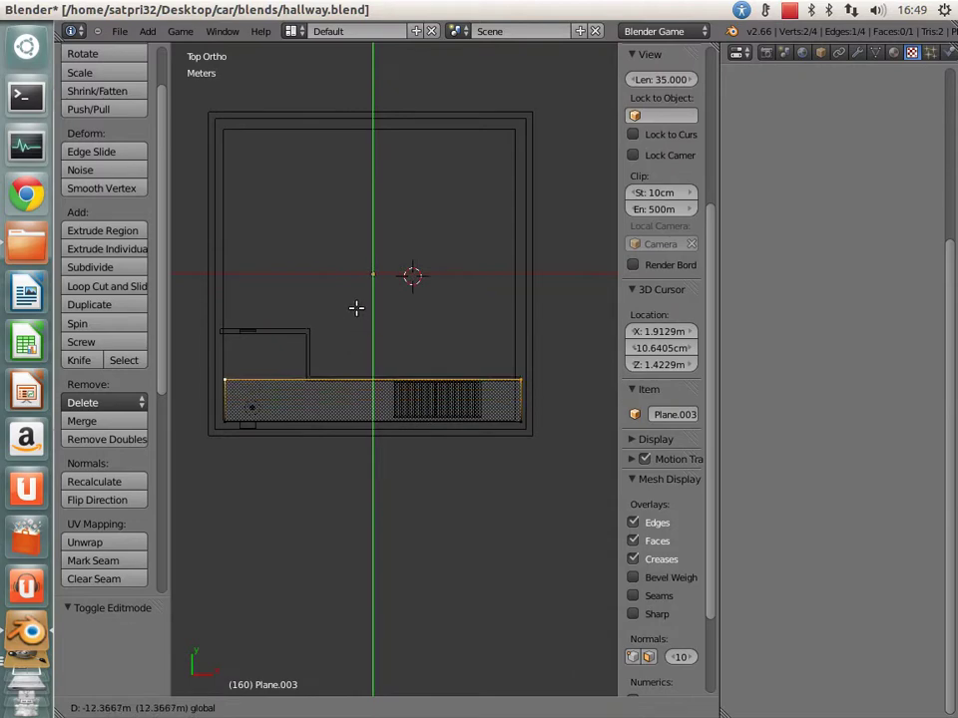
drag(374, 60, 356, 310)
Step: Dismiss the Sticky Keys prompt and try moving the plane's left edge along X, then cancel
scroll(396, 364, up, 3)
scroll(396, 364, up, 2)
ctrl+scroll(338, 348, down, 3)
shift+scroll(328, 293, down, 2)
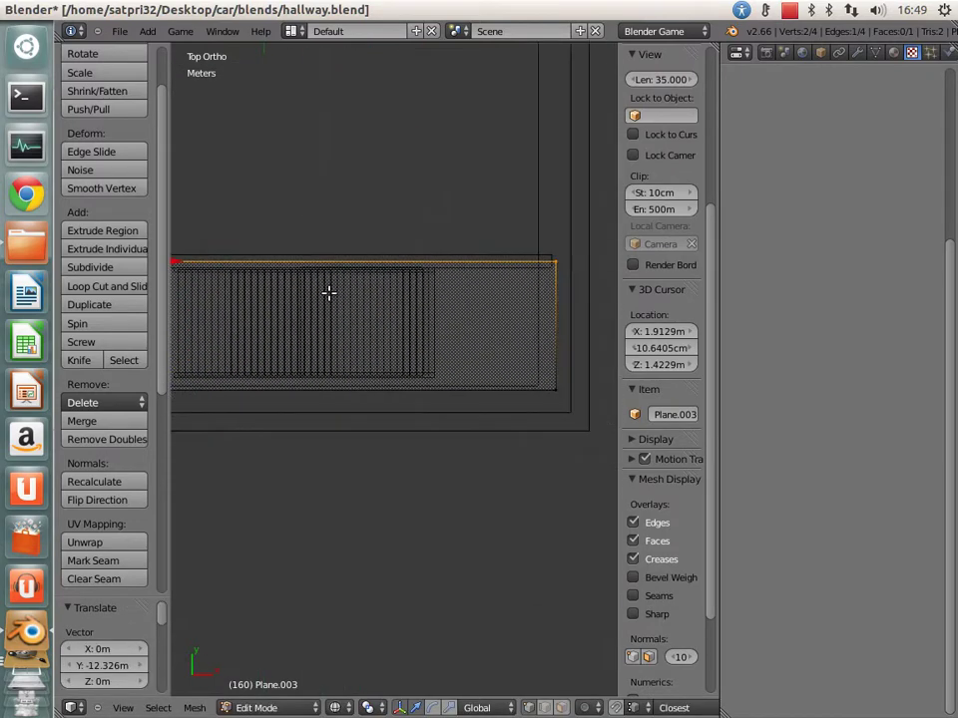
click(499, 423)
shift+scroll(399, 419, up, 1)
ctrl+scroll(517, 430, up, 2)
ctrl+scroll(458, 409, up, 1)
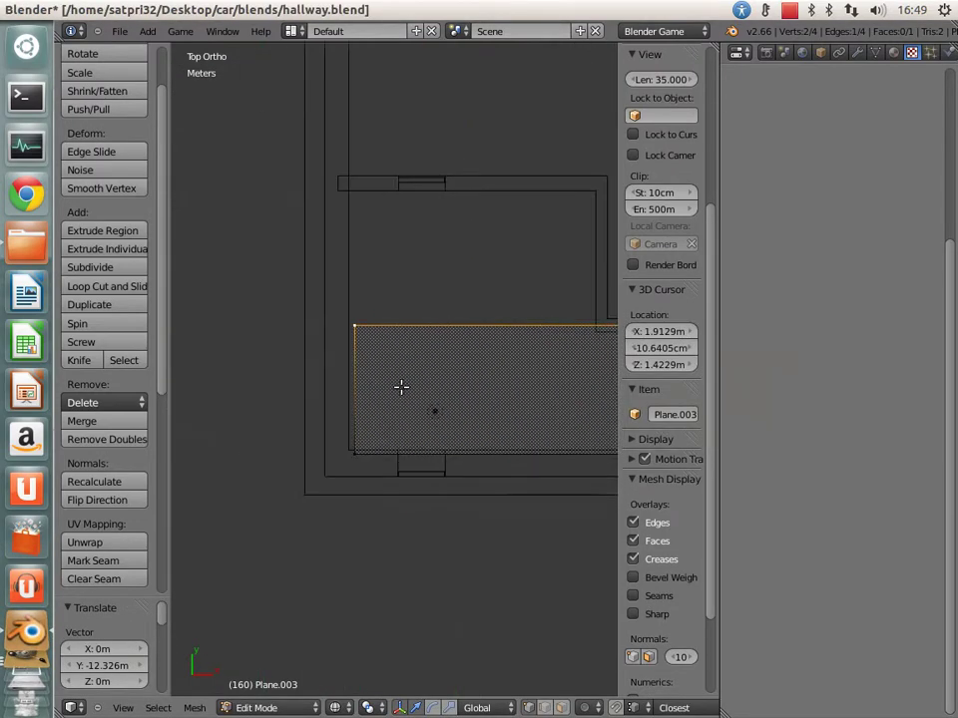
right_click(354, 325)
shift+right_click(354, 454)
key(g)
key(x)
key(Escape)
key(a)
mouse_move(380, 385)
middle_down()
mouse_move(284, 399)
mouse_move(434, 387)
middle_up()
Step: Add a loop cut across the plane from the top view
right_click(462, 358)
key(KP_7)
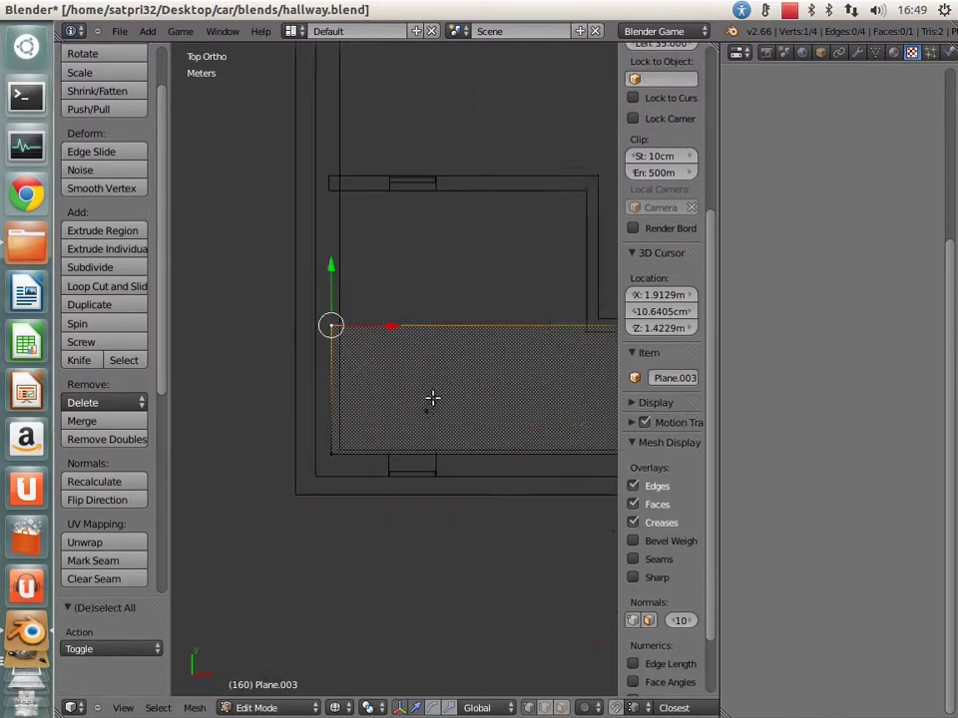
ctrl+scroll(508, 399, down, 2)
key(ctrl+r)
click(494, 339)
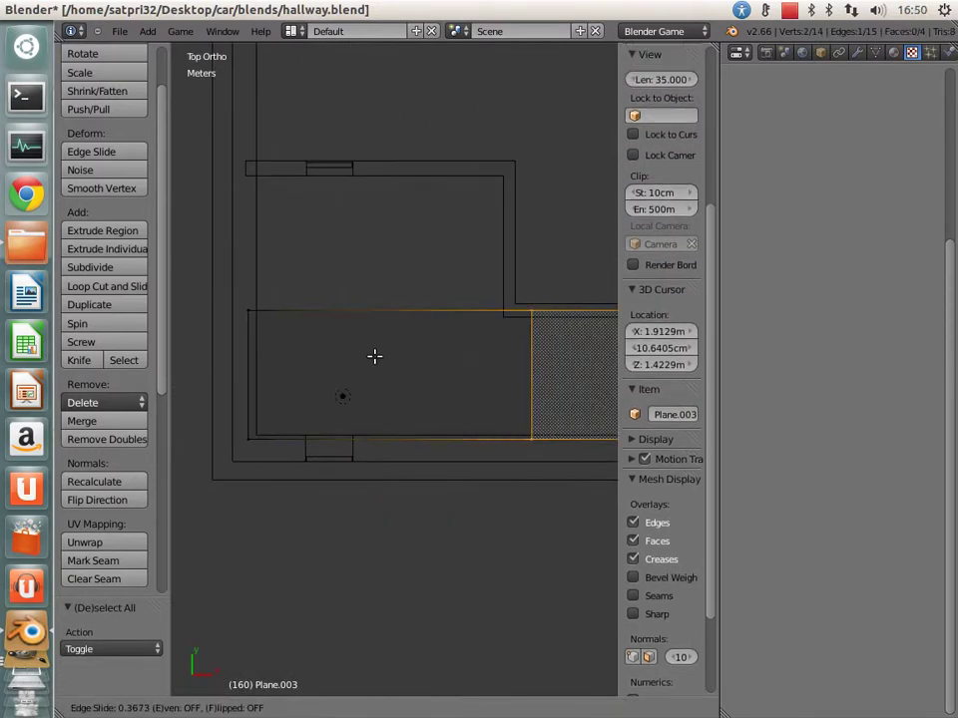
click(339, 341)
Step: Extrude the new edge along Y to extend the plane across the hallway floor
right_click(495, 321)
shift+right_click(247, 312)
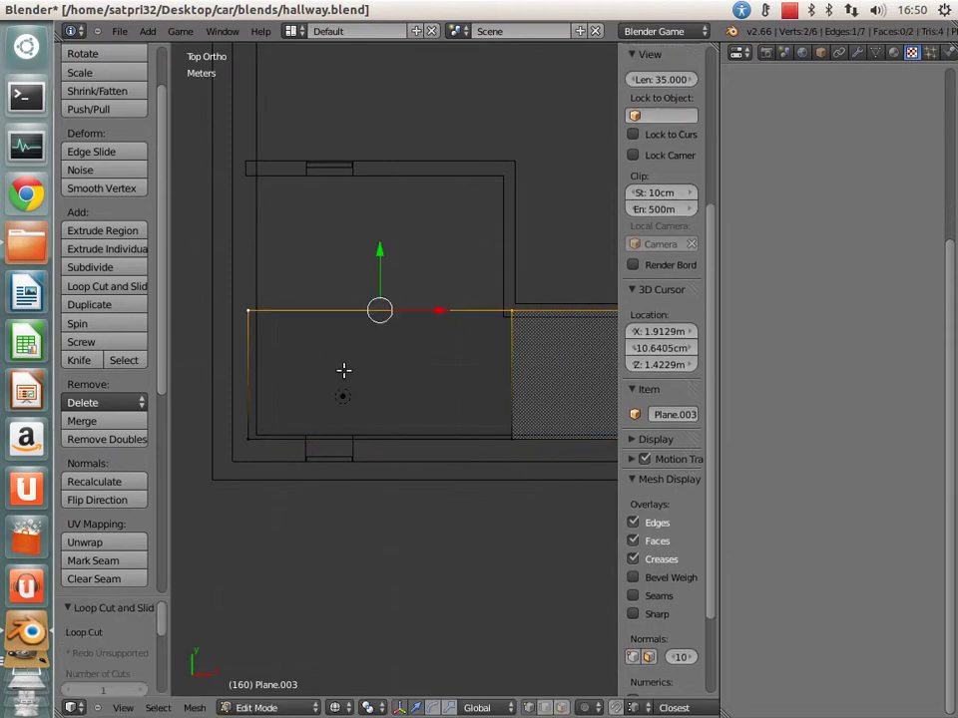
key(e)
key(Escape)
key(g)
key(y)
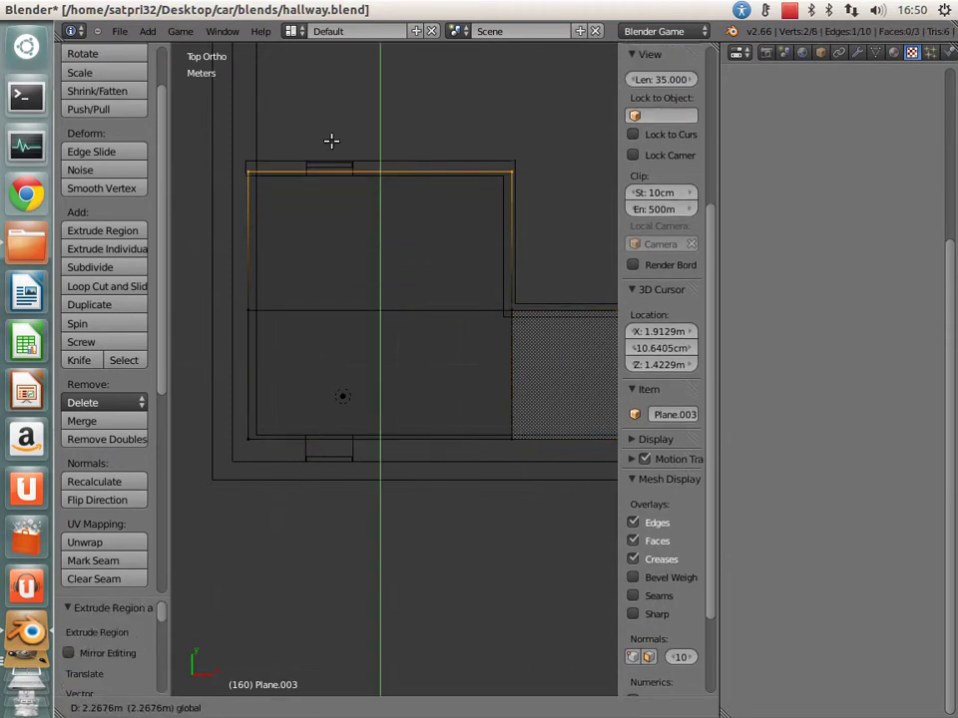
click(331, 139)
ctrl+scroll(473, 393, up, 3)
scroll(472, 393, down, 3)
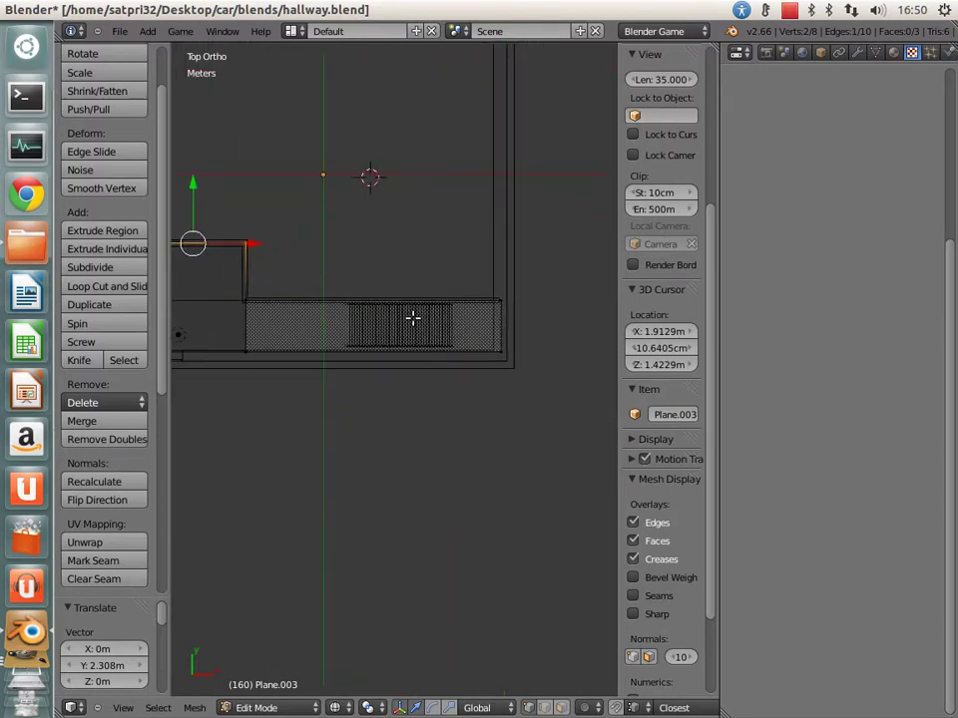
Step: Unwrap all geometry with Project from View (Bounds), then return to solid camera view in Object Mode
key(a)
key(u)
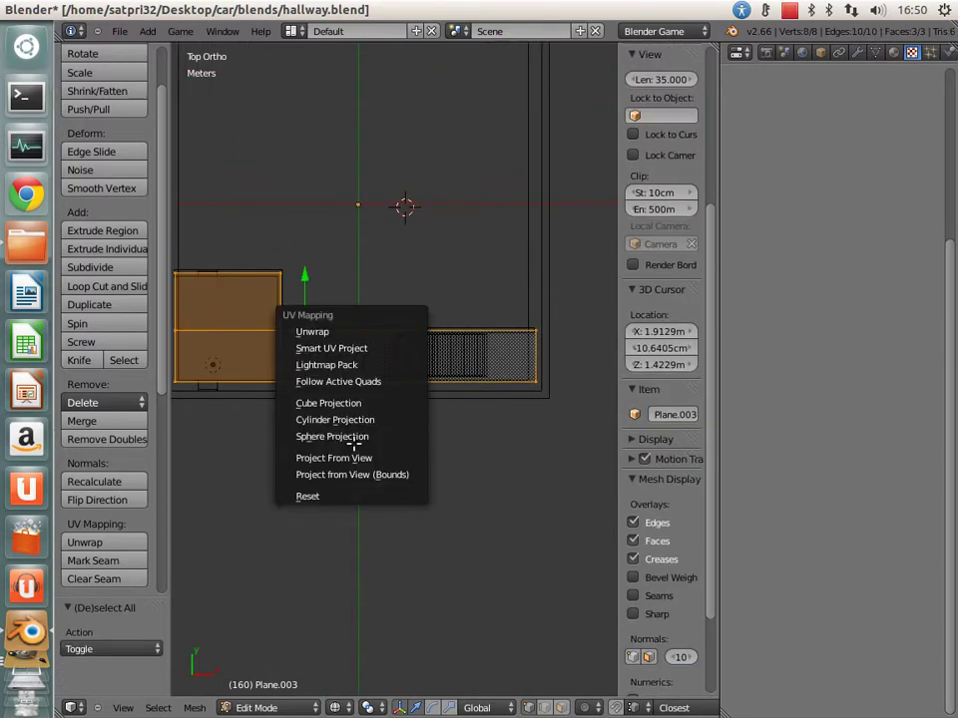
click(351, 475)
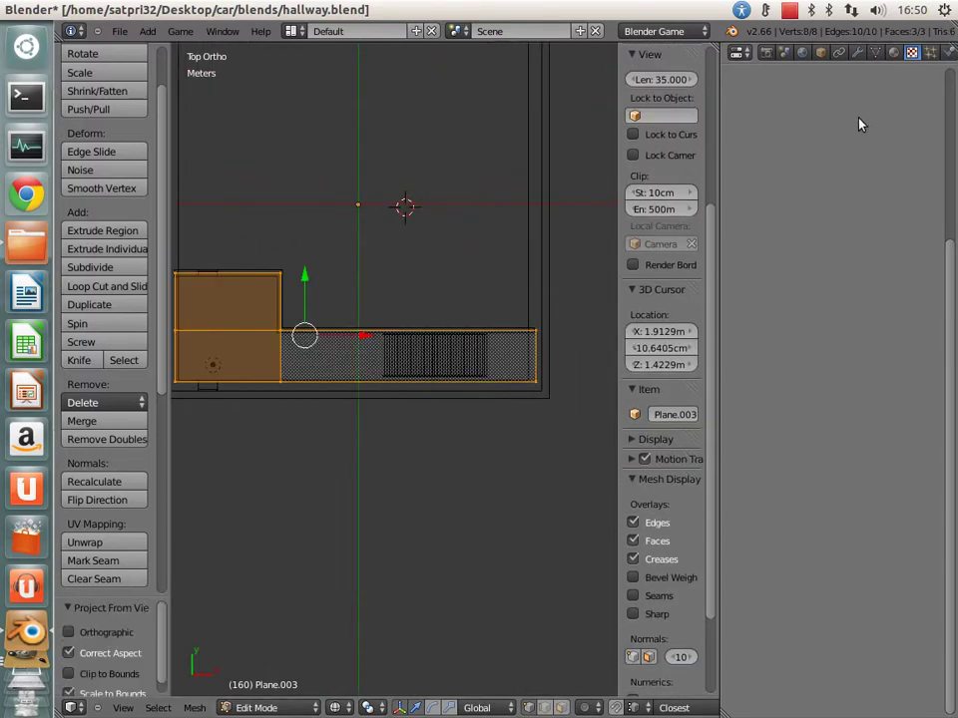
mouse_move(287, 491)
middle_down()
mouse_move(370, 370)
mouse_move(380, 371)
middle_up()
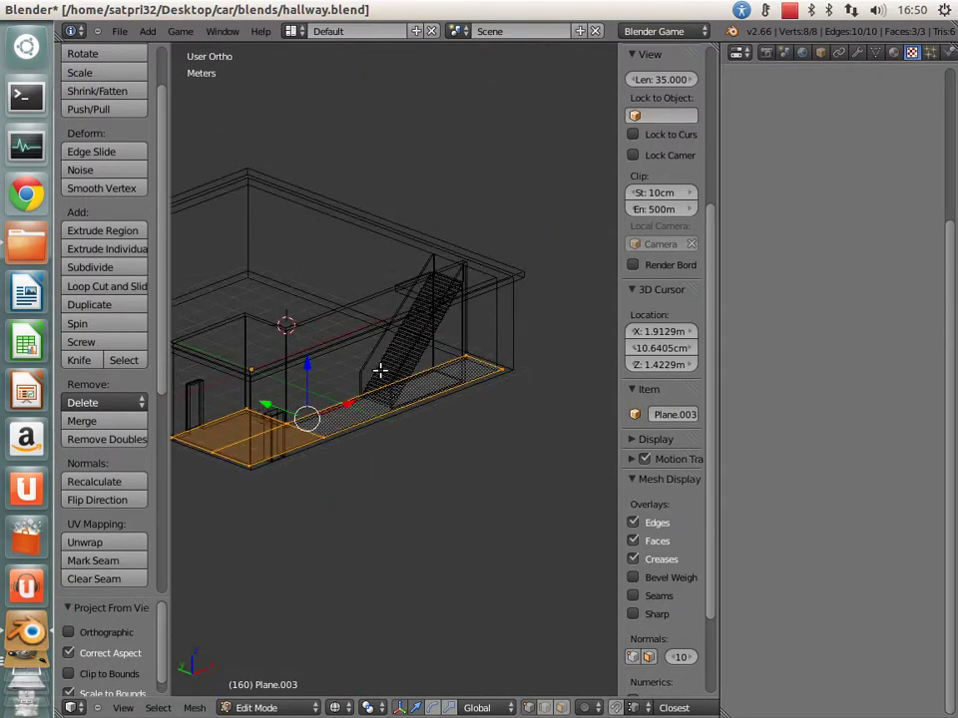
key(KP_0)
key(z)
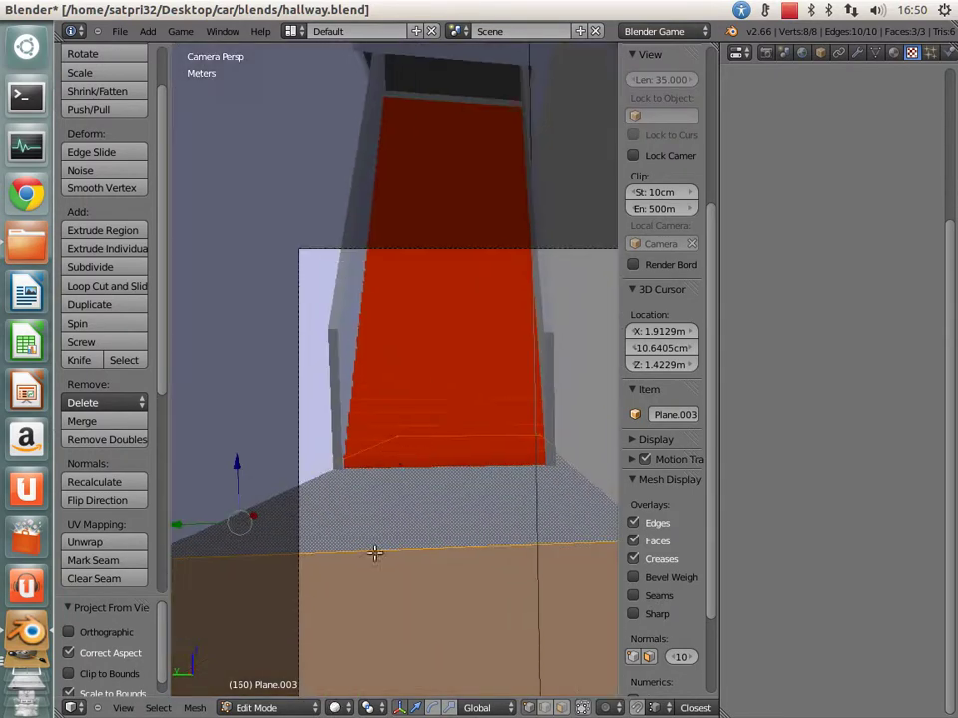
key(Tab)
Step: Switch the viewport to Texture shading and move the Point lamp into a new position
click(360, 708)
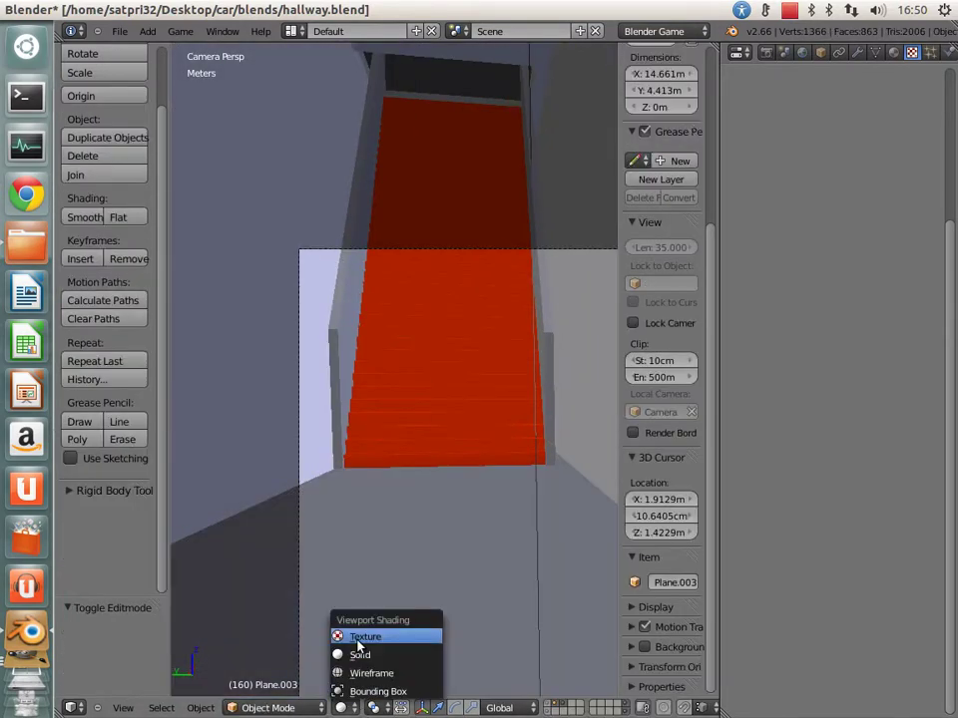
click(353, 636)
scroll(447, 582, down, 4)
right_click(446, 168)
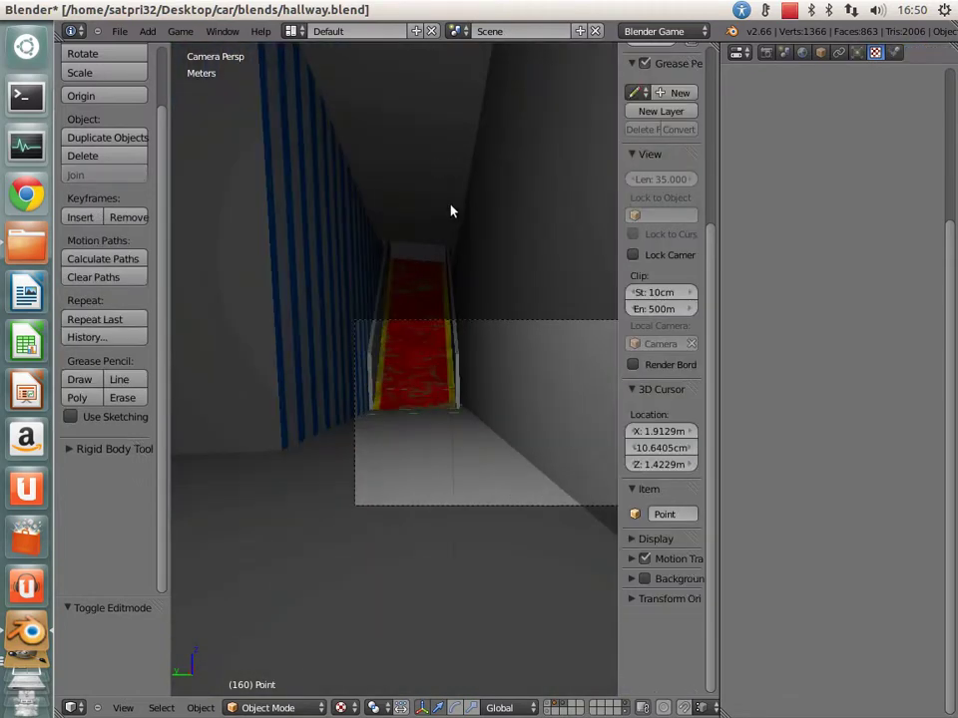
key(g)
click(420, 573)
key(g)
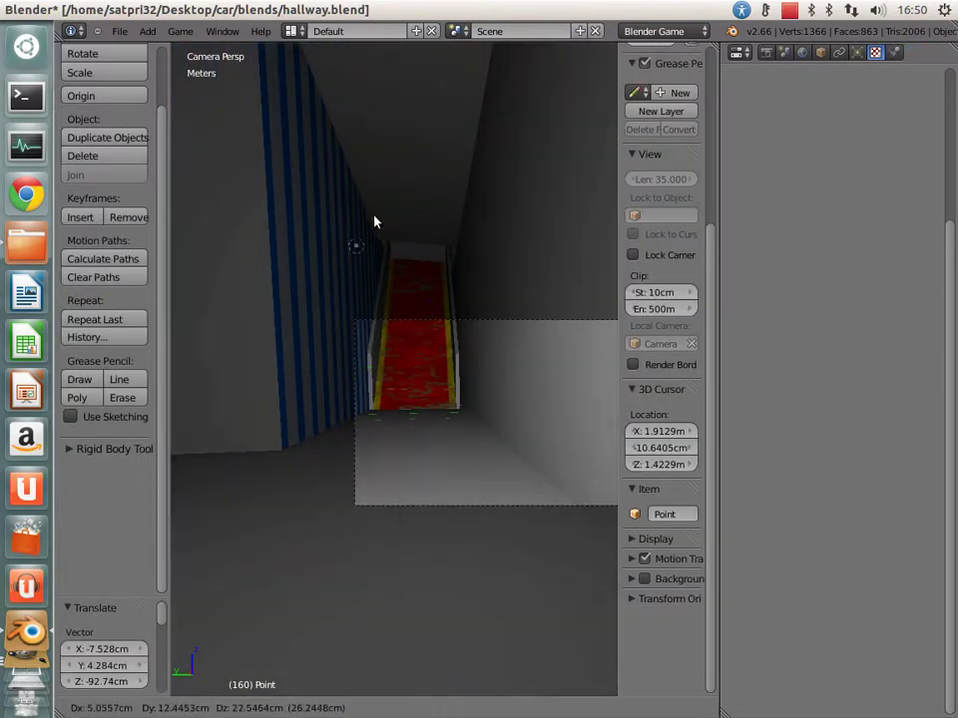
click(488, 291)
Step: Make the lamp a Spot, aim it toward the corridor, keep Simple shadow buffer, and reposition it
click(856, 52)
click(829, 293)
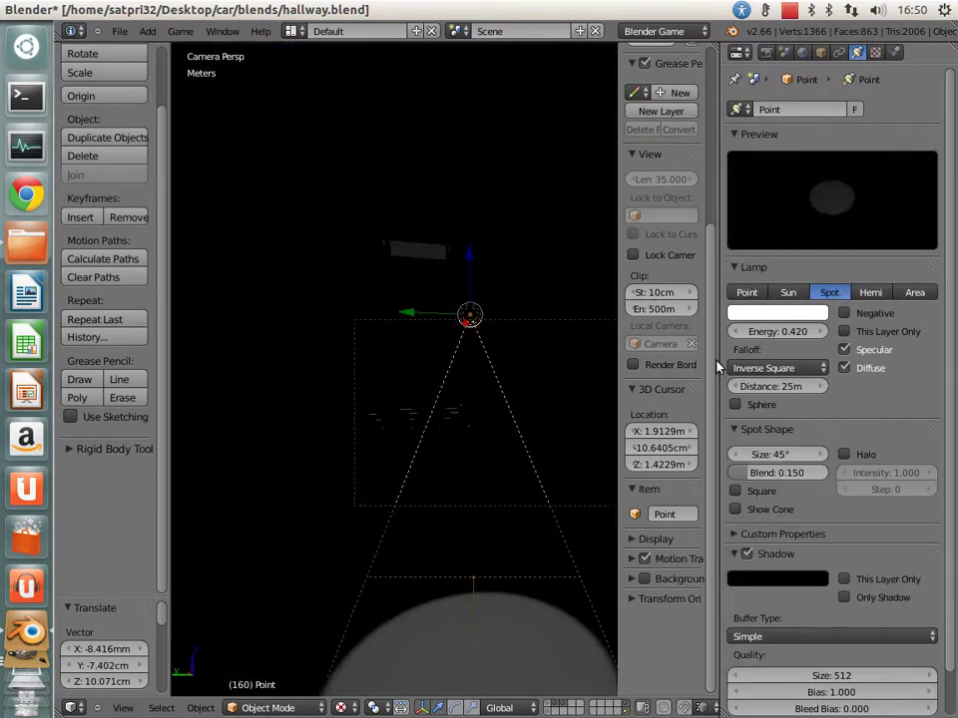
key(r)
key(r)
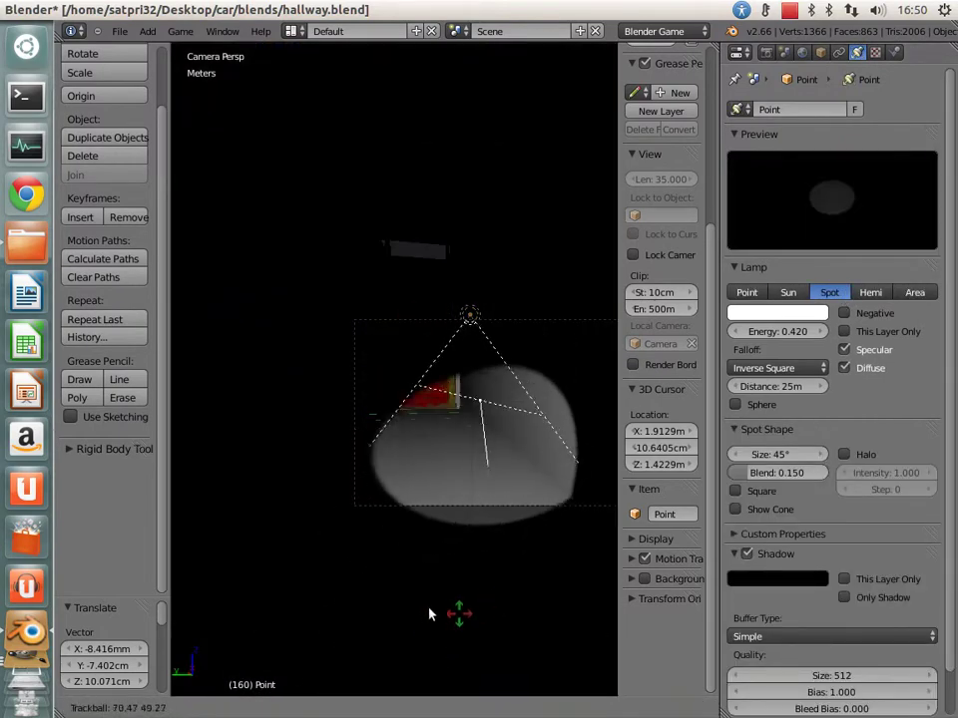
click(480, 585)
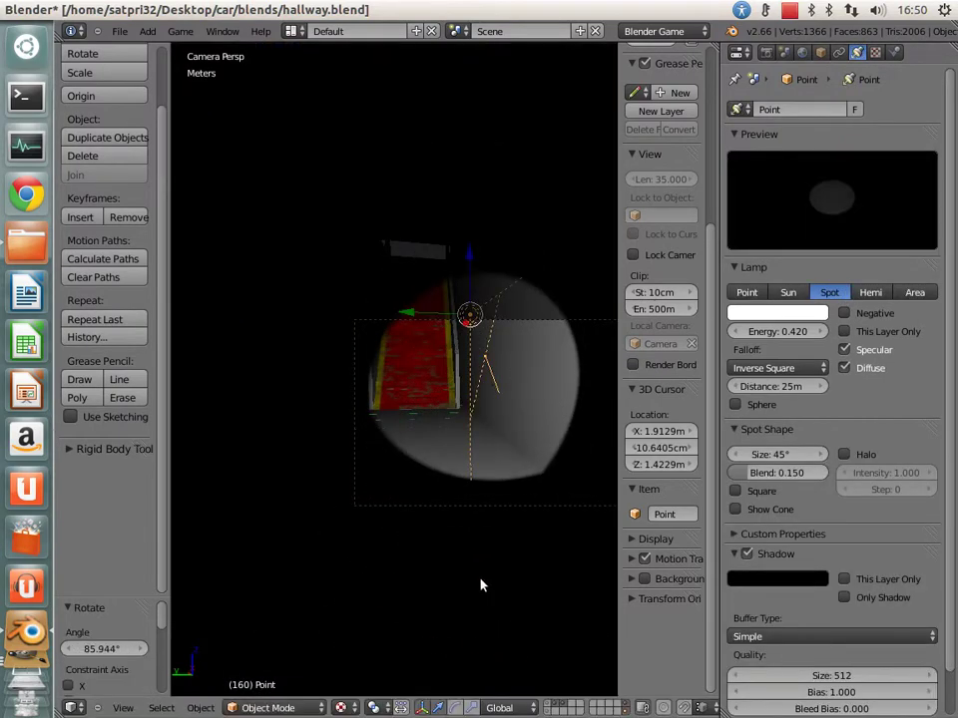
key(r)
key(r)
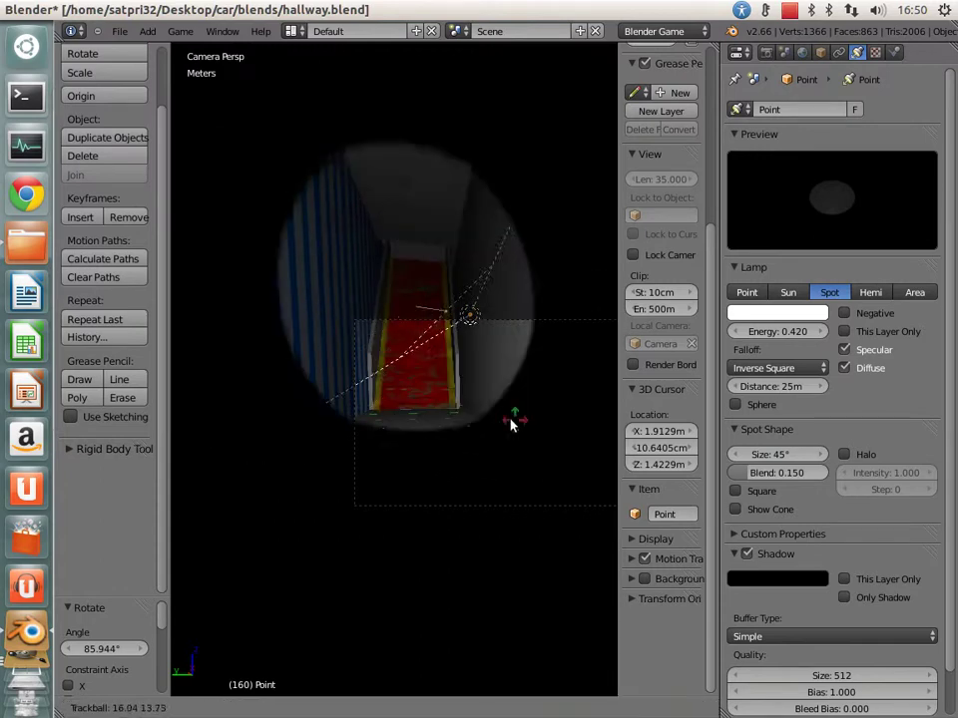
click(513, 419)
scroll(864, 384, down, 2)
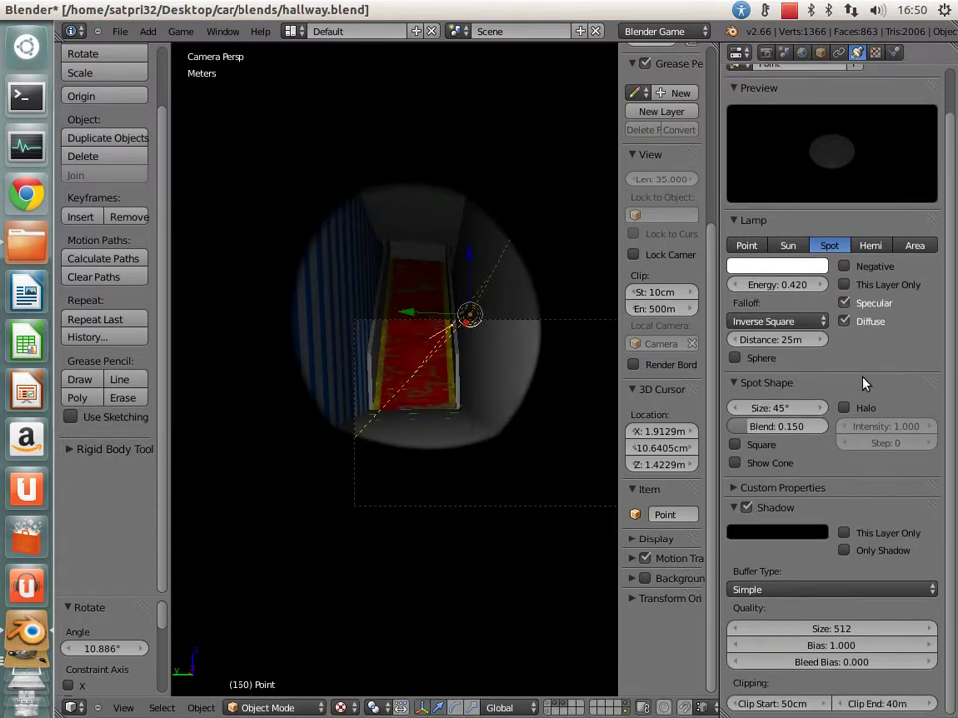
click(869, 589)
click(879, 597)
key(g)
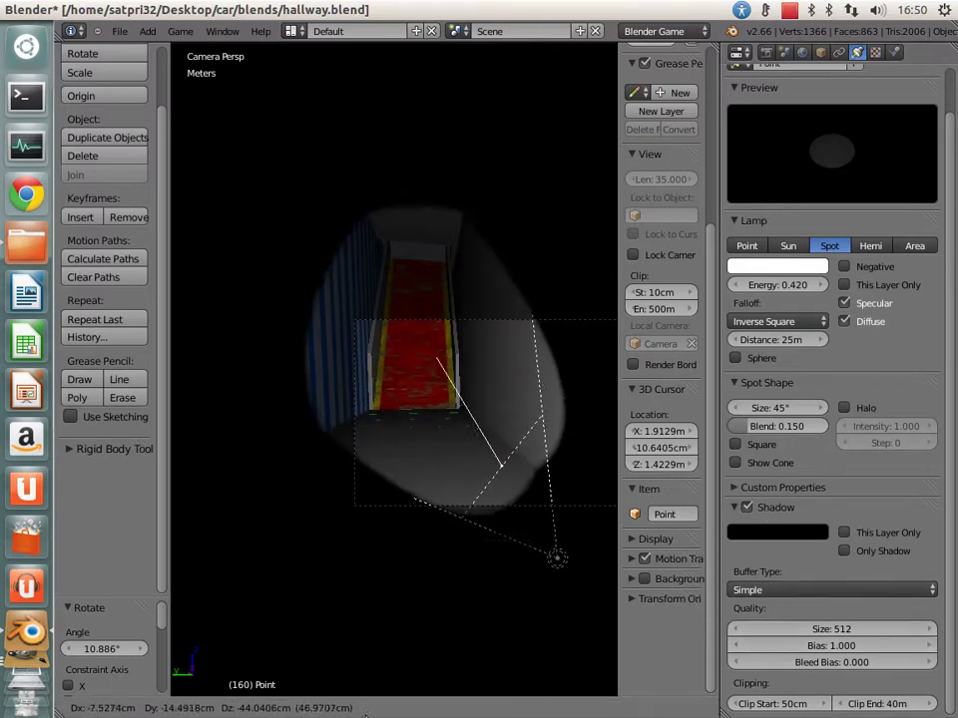
click(299, 469)
Step: Try Hemi, Area, Spot and Sun lamp types, then set it back to Point and reposition it
click(870, 245)
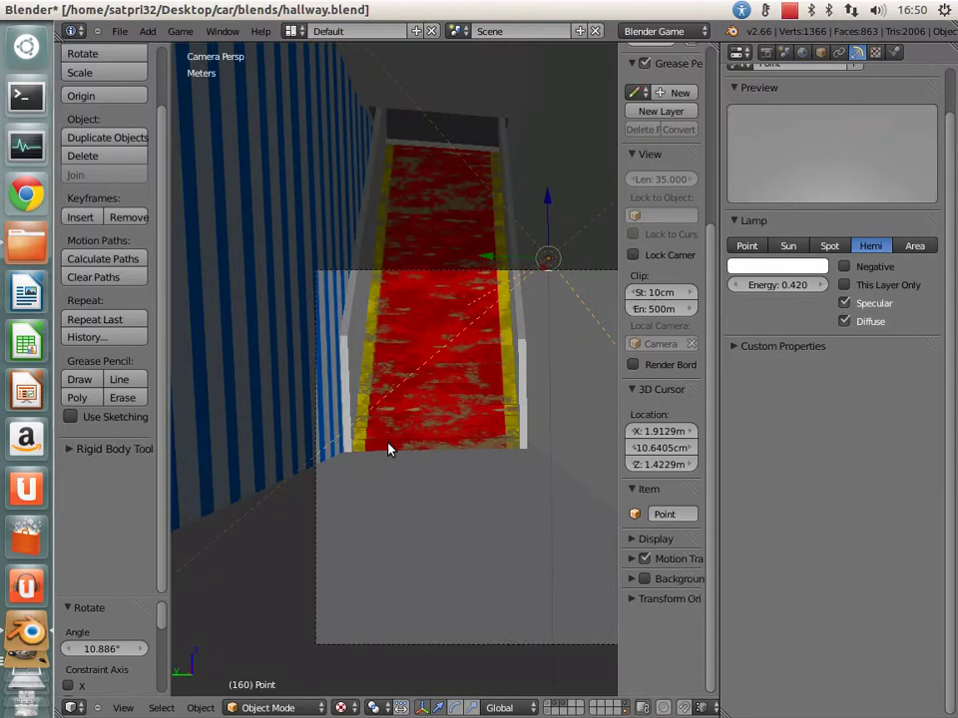
click(910, 247)
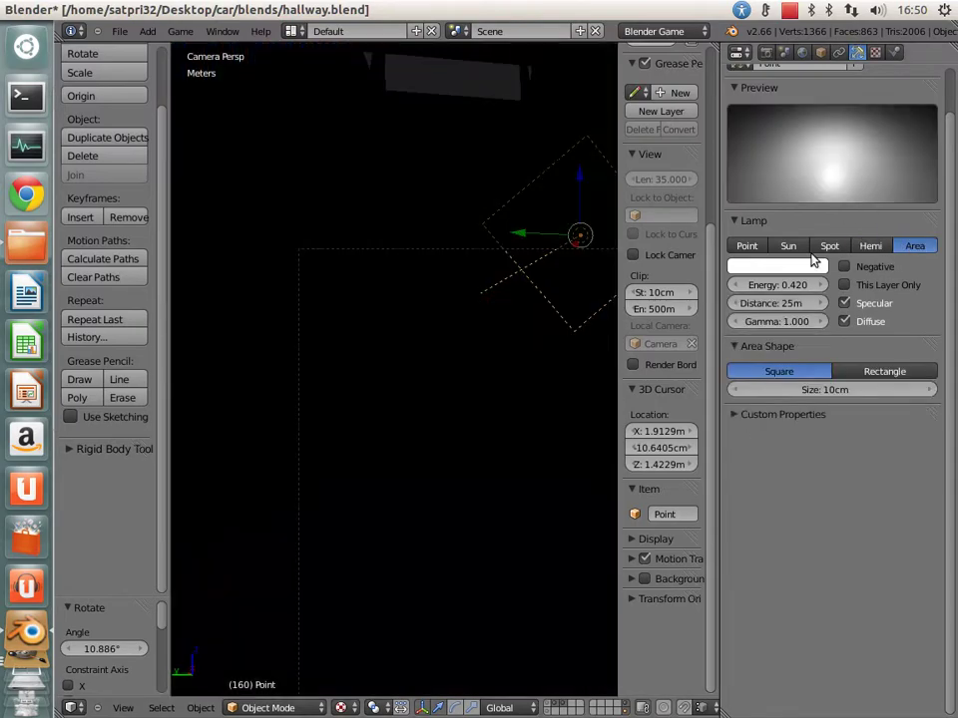
click(820, 248)
click(793, 247)
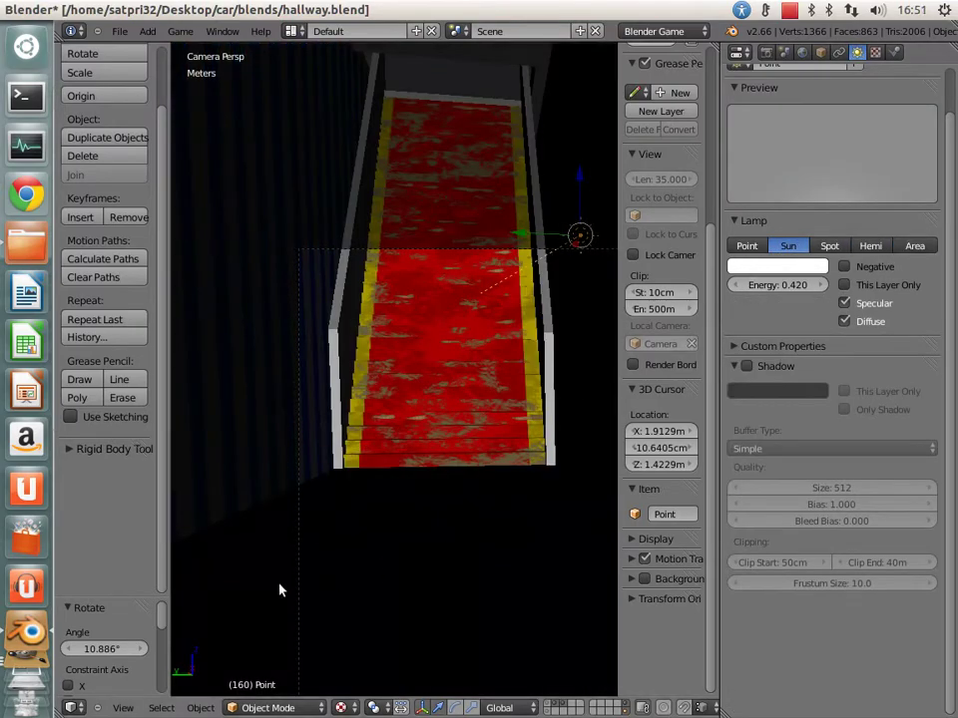
key(r)
key(r)
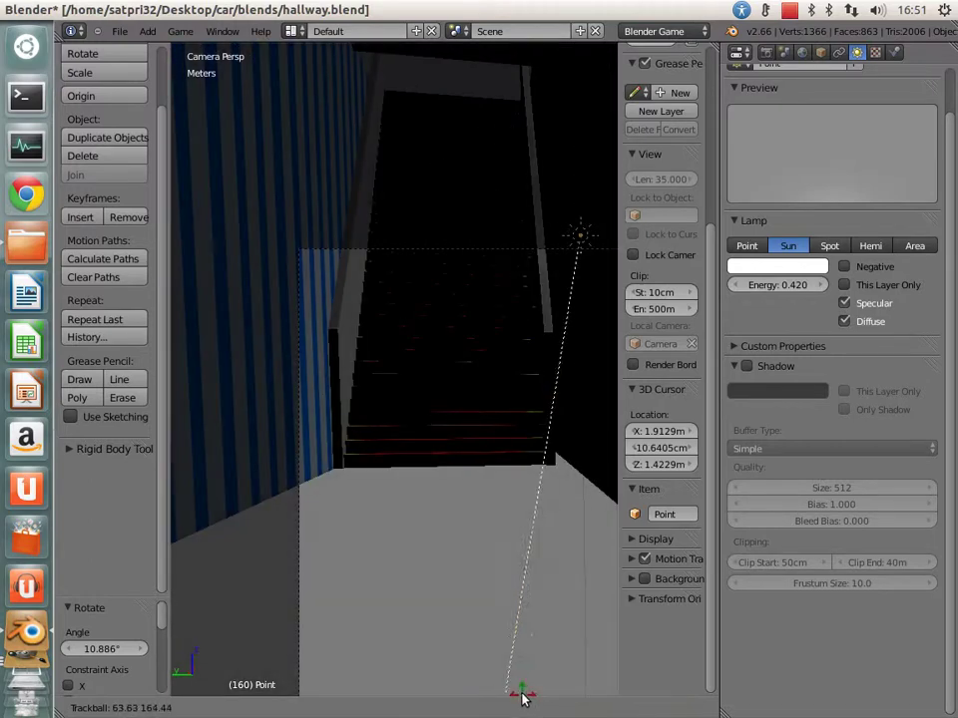
click(522, 697)
click(746, 246)
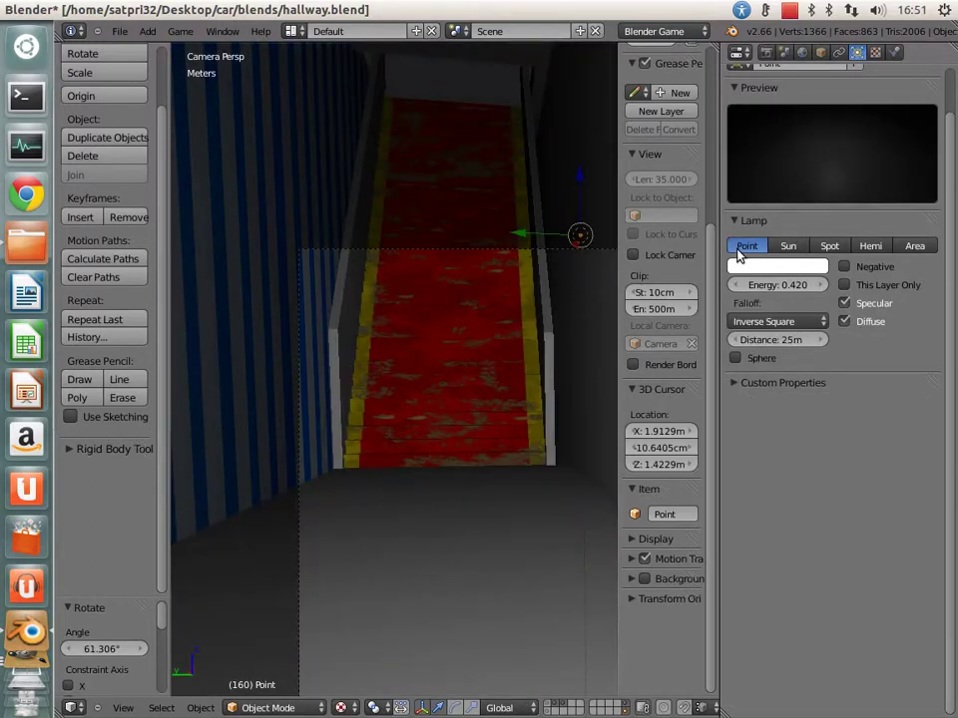
click(305, 377)
scroll(305, 389, down, 3)
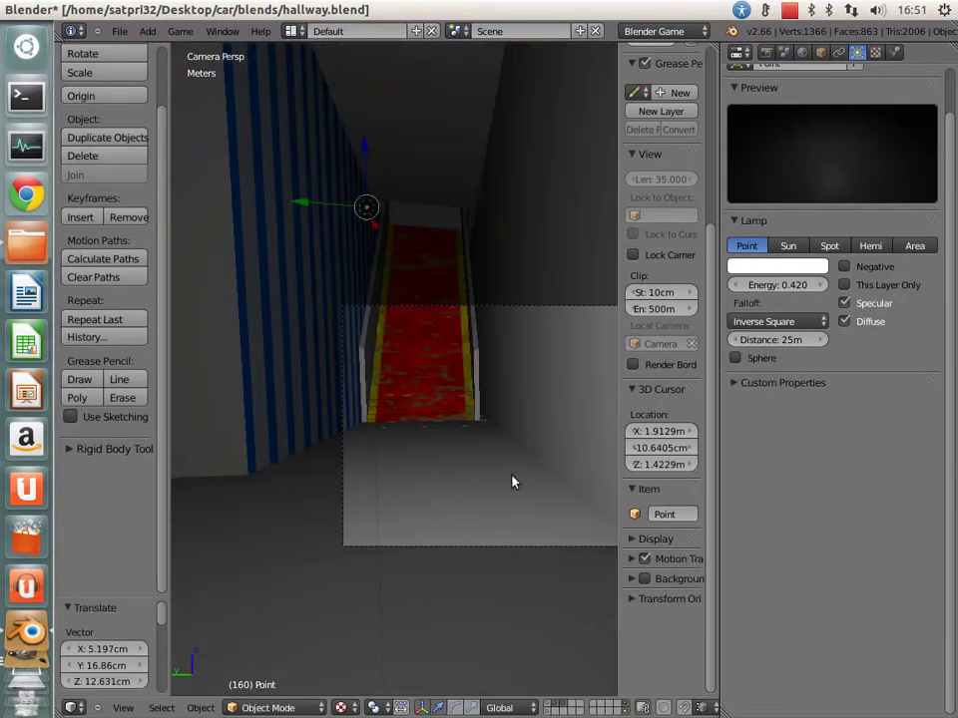
right_click(511, 482)
Step: Save the hallway .blend file over the existing one, with the floor plane in Edit Mode
key(Tab)
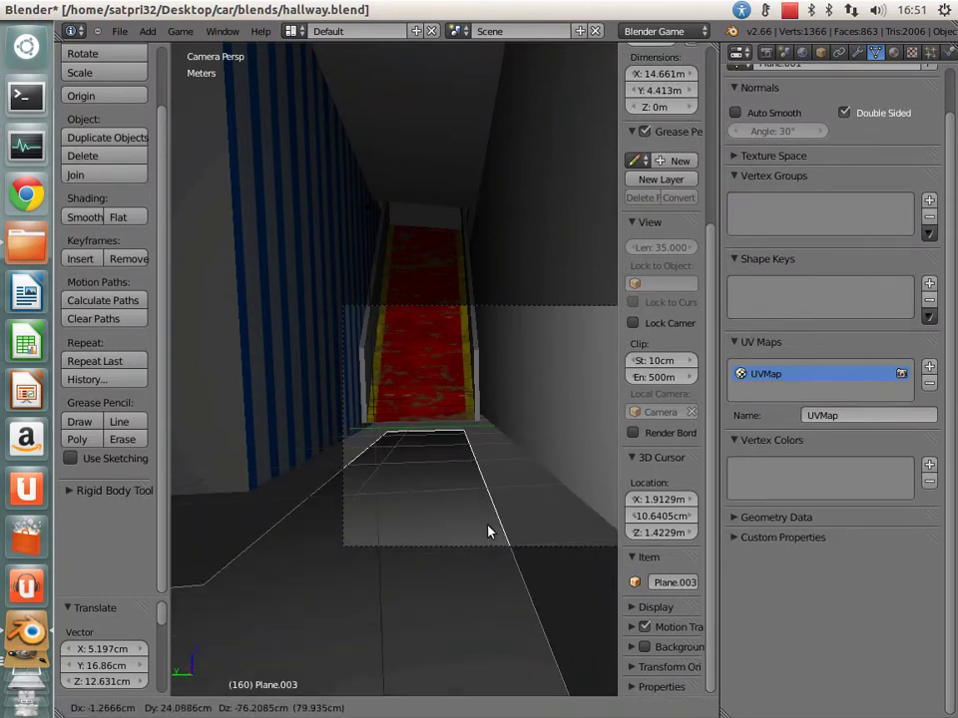
key(Tab)
key(ctrl+s)
click(464, 449)
scroll(462, 453, down, 3)
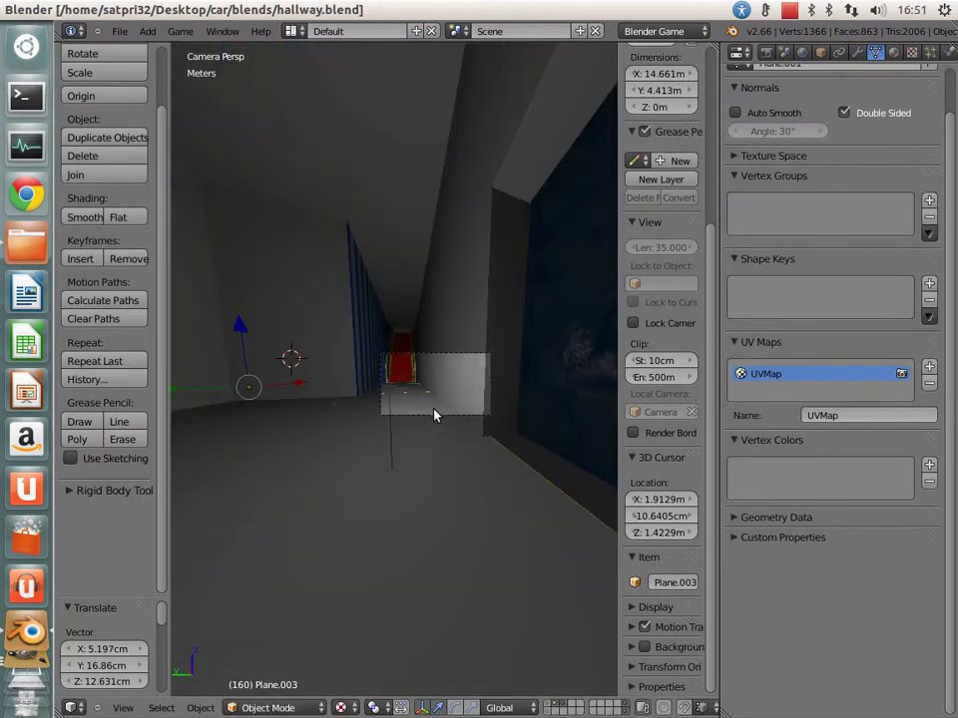
scroll(436, 413, up, 2)
scroll(451, 397, up, 2)
scroll(450, 389, up, 1)
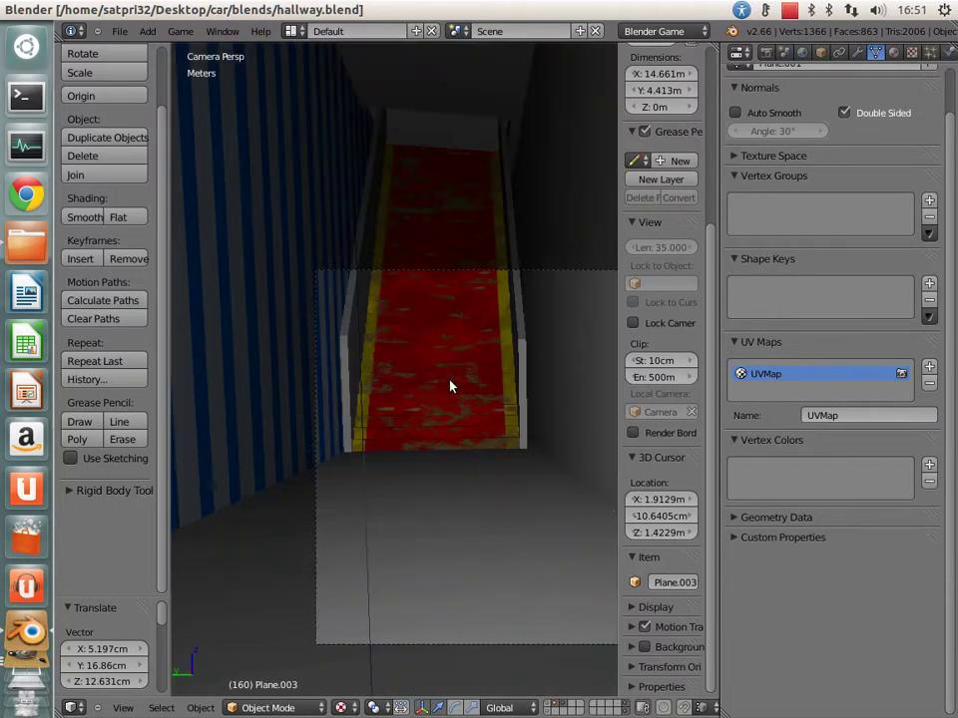
key(Tab)
key(ctrl+s)
click(450, 379)
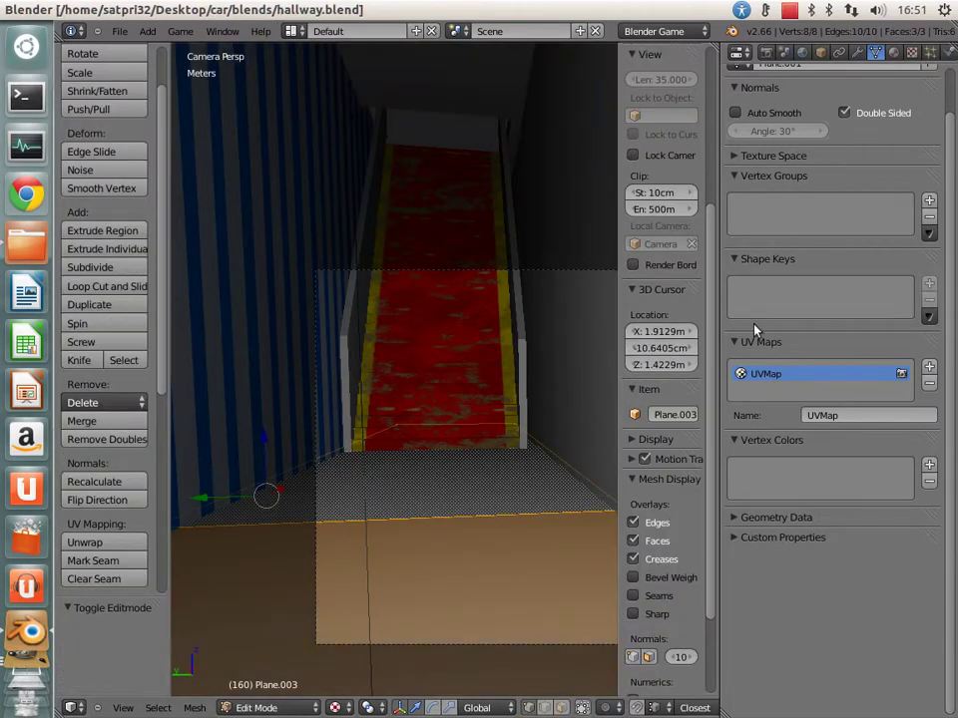
Step: Inspect the floor plane's UV layout in the UV/Image Editor, maximized and restored
click(738, 53)
click(844, 166)
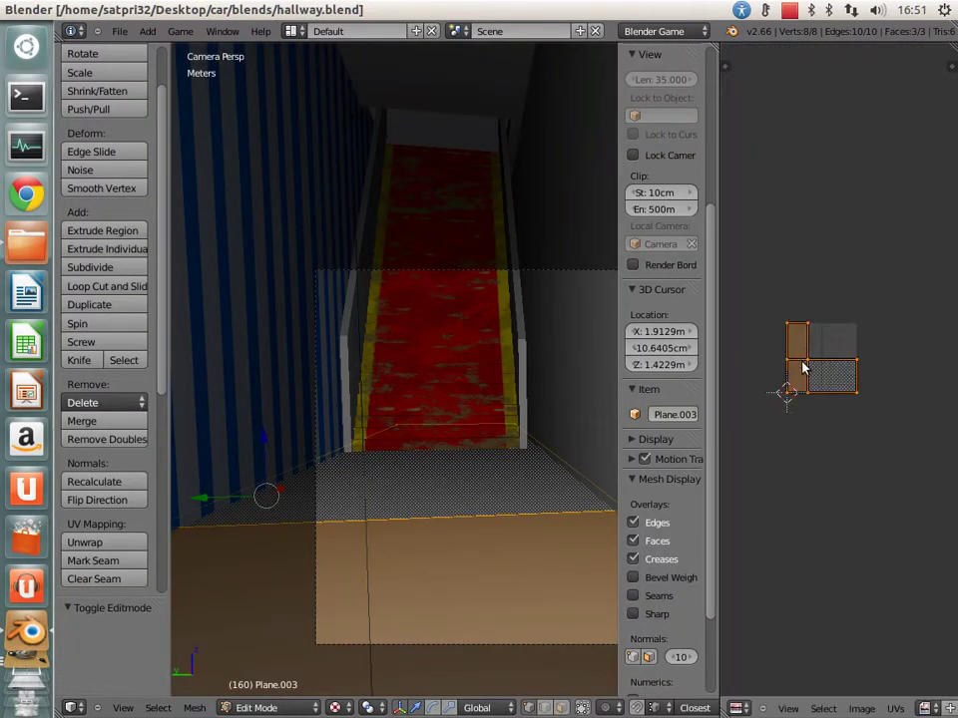
scroll(853, 421, up, 4)
scroll(854, 429, up, 2)
scroll(838, 408, down, 1)
scroll(823, 381, down, 1)
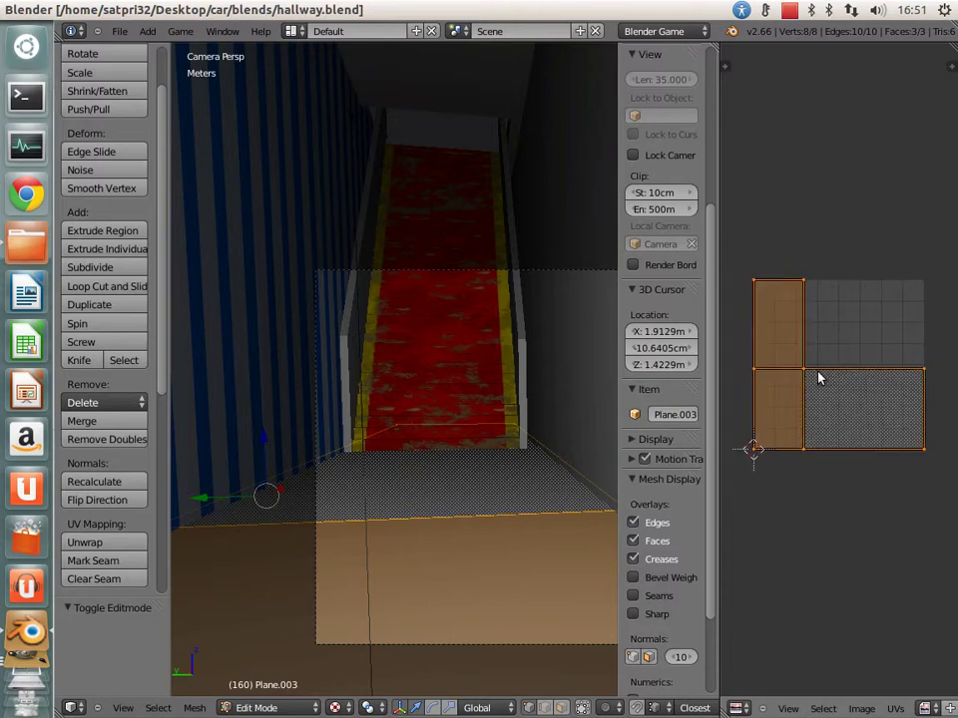
key(n)
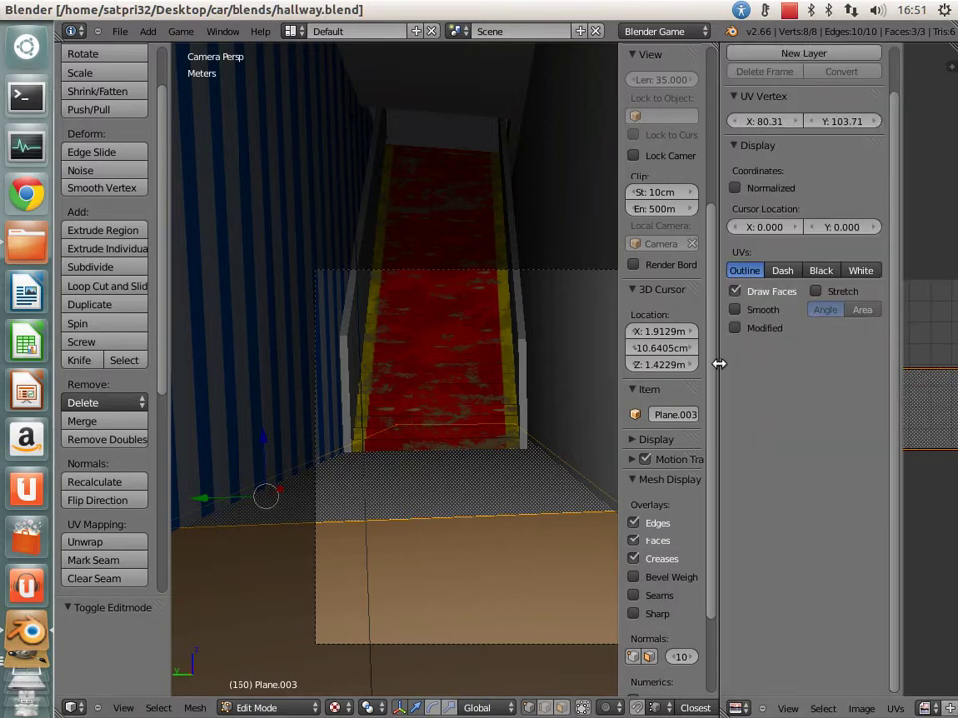
key(ctrl+Up)
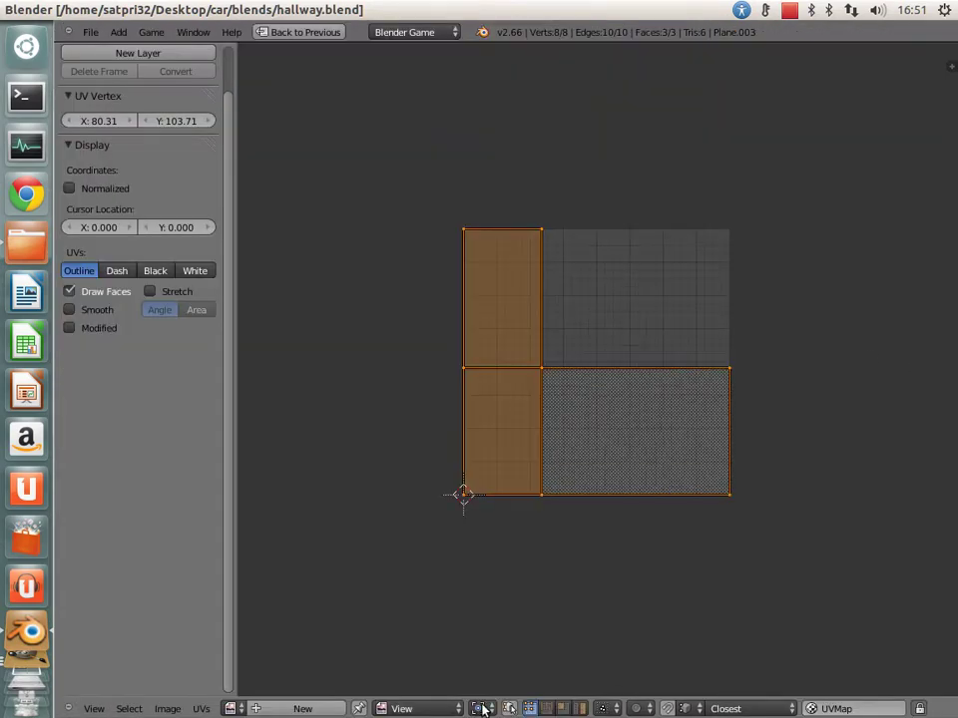
key(ctrl+Up)
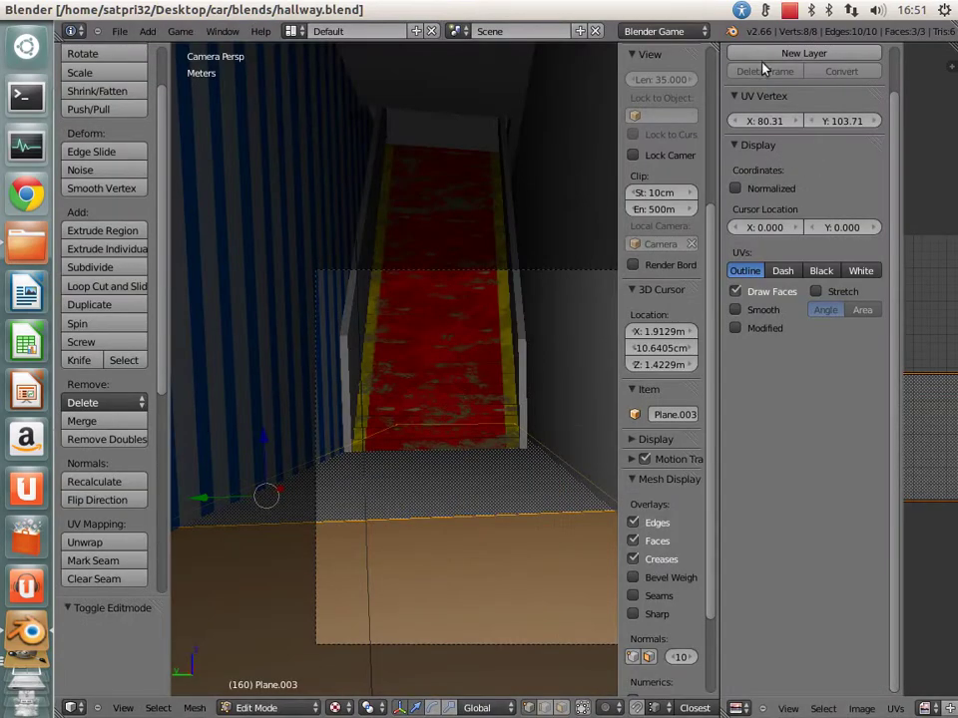
Step: Return to object properties and rename the plane from Plane.003 to floor_1
click(737, 707)
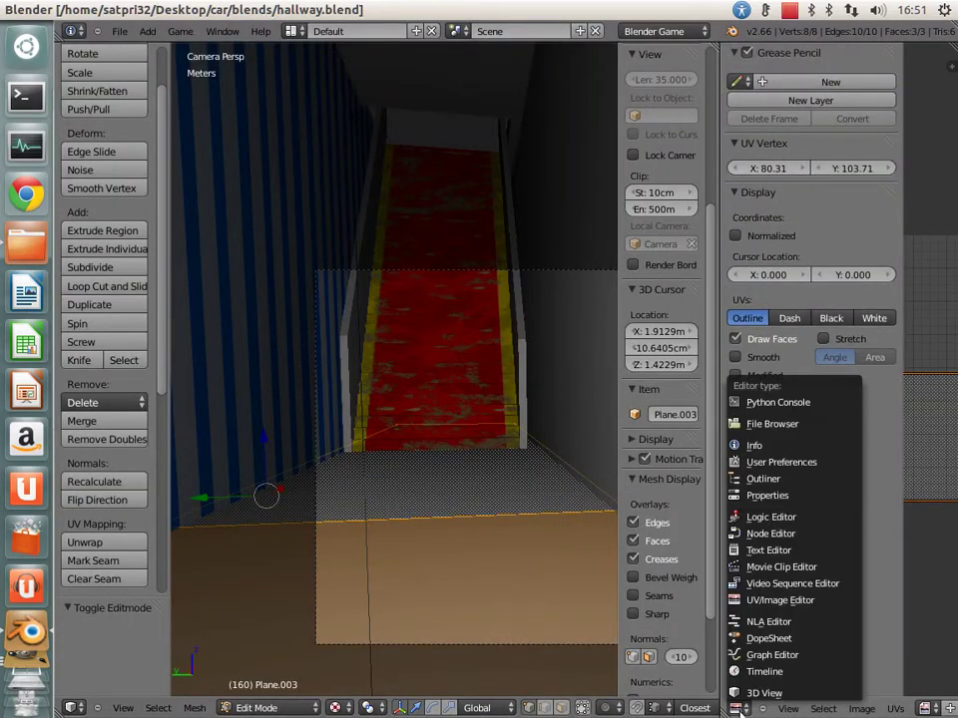
click(767, 494)
click(896, 54)
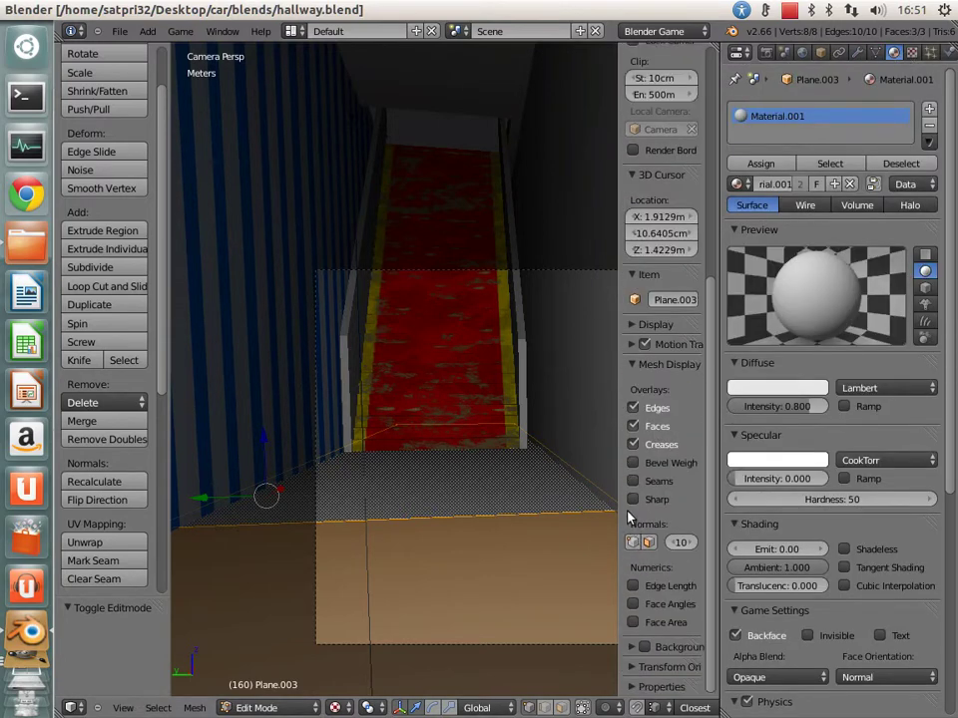
drag(619, 504, 555, 498)
click(661, 300)
text(floor)
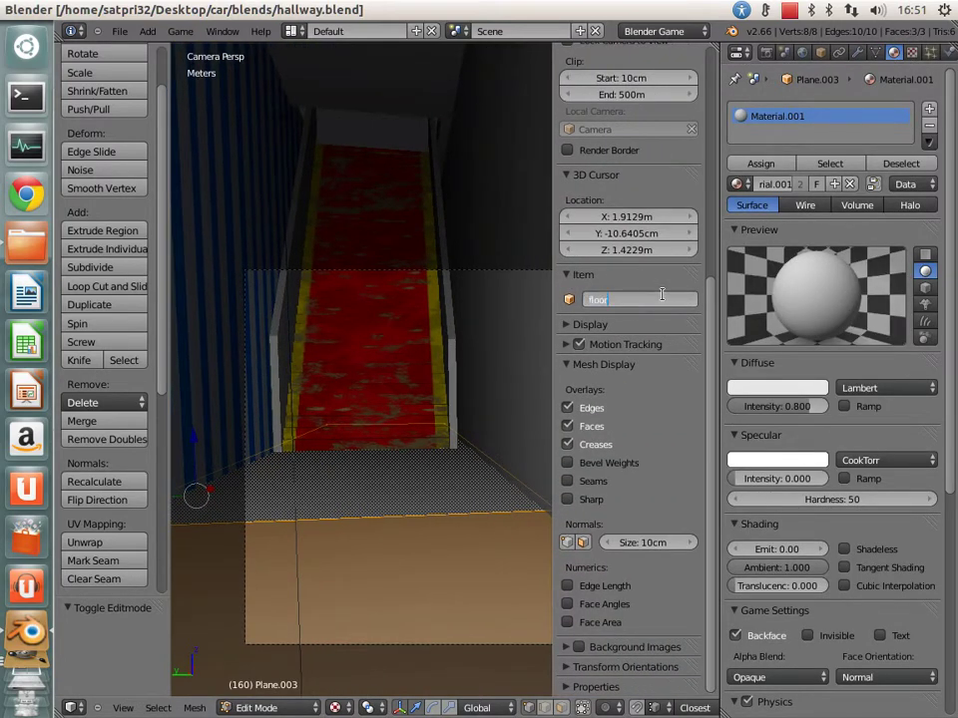
text(_1)
key(Return)
Step: Apply the floor_1 plane's location, rotation and scale in object mode
key(Tab)
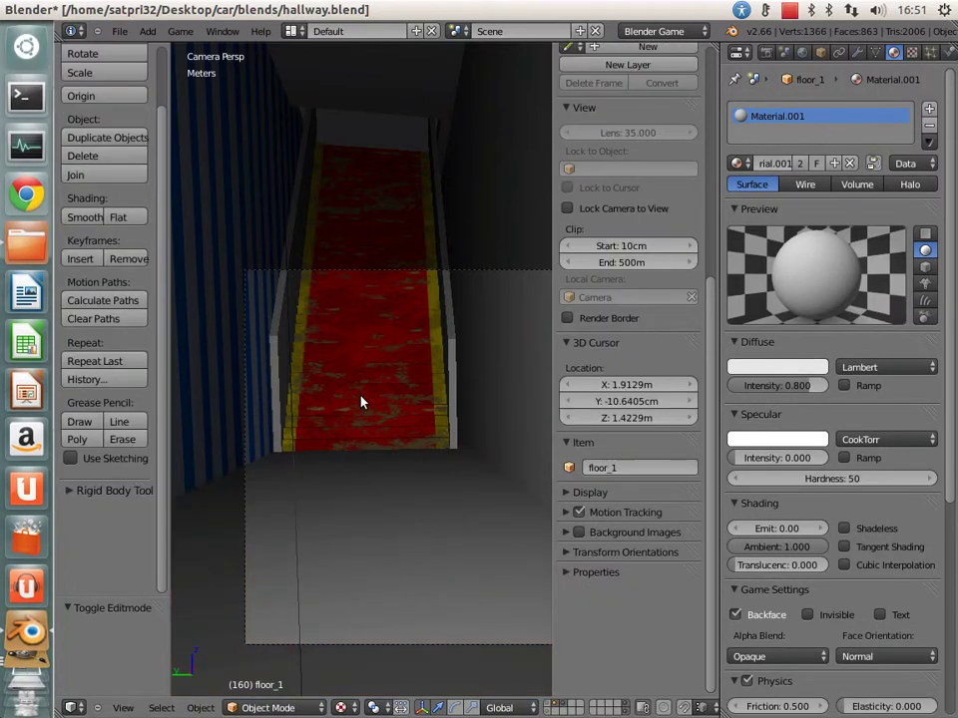
key(ctrl+a)
click(361, 397)
key(ctrl+a)
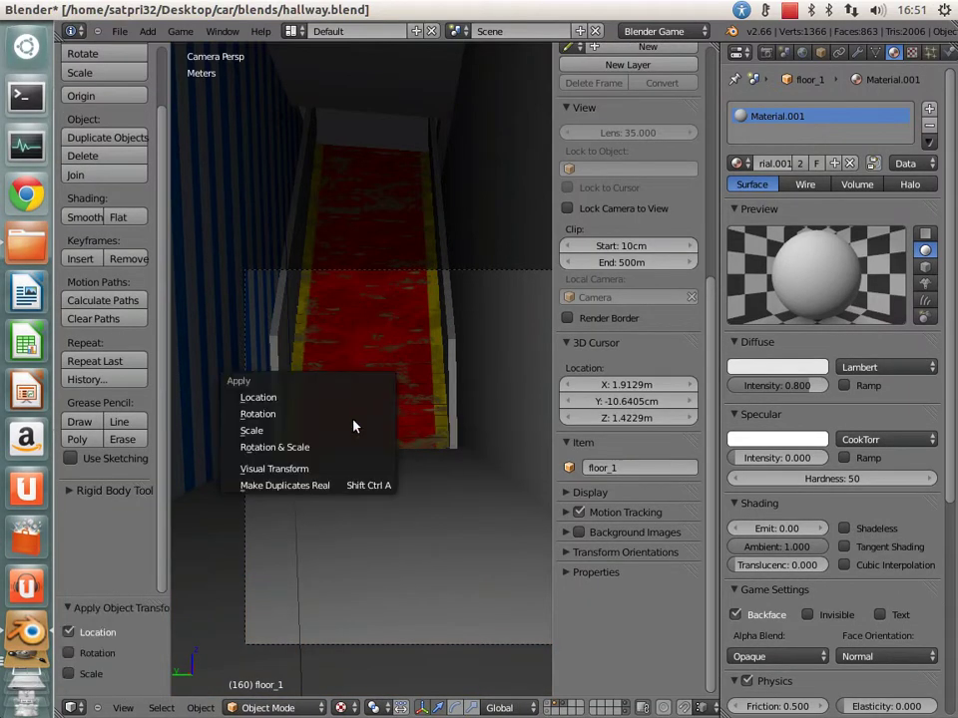
click(355, 417)
key(ctrl+a)
click(356, 447)
key(ctrl+a)
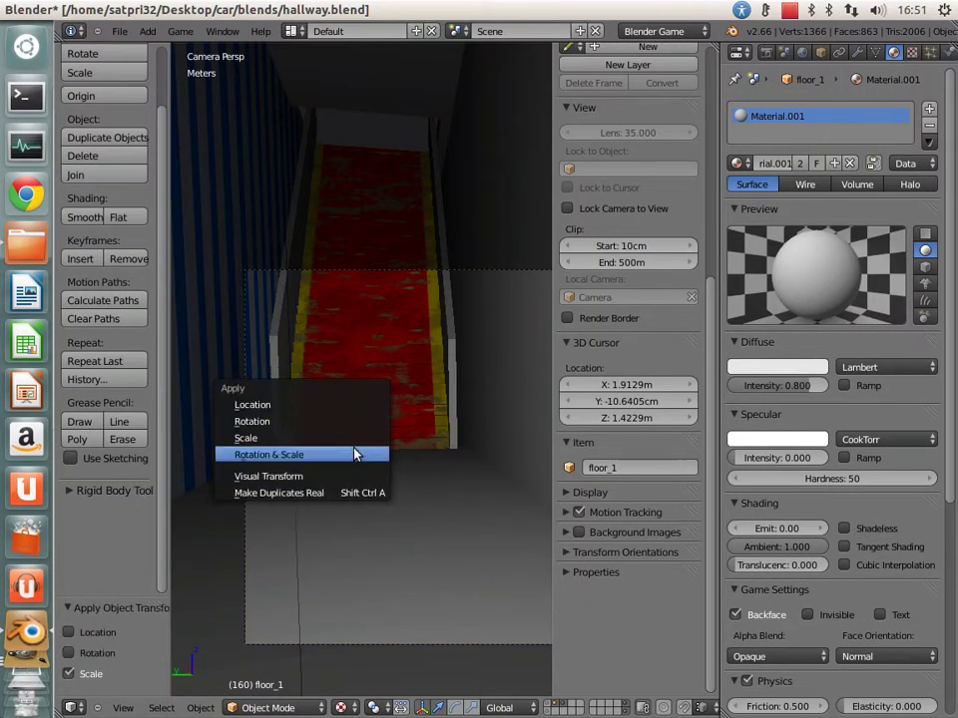
click(359, 452)
scroll(73, 104, up, 2)
Step: Set the plane's origin to its geometry and save the blend file
click(85, 161)
click(90, 172)
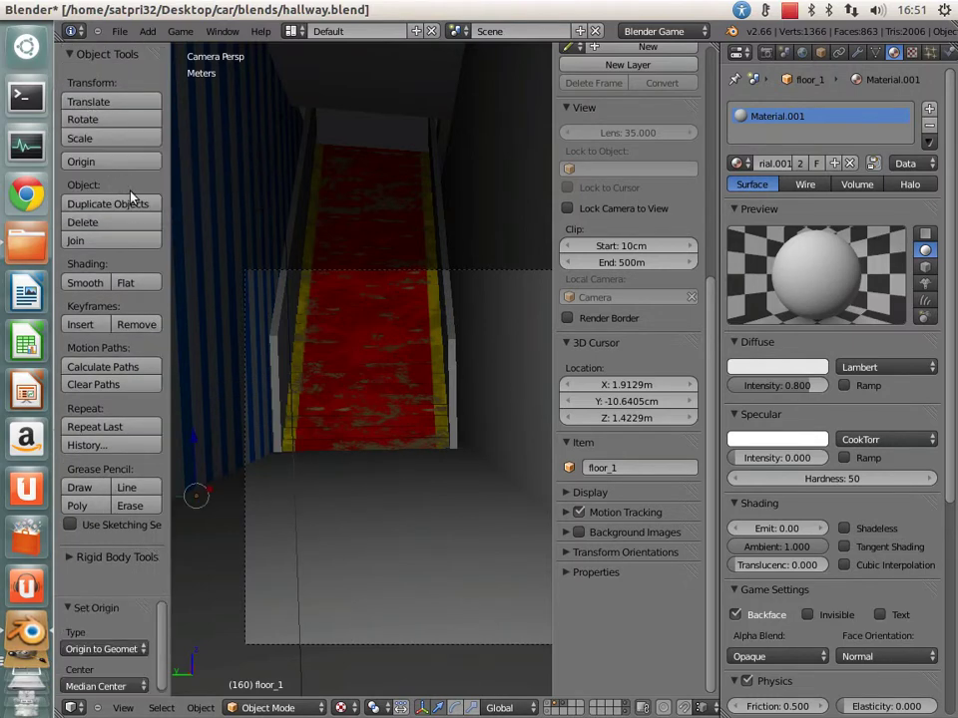
key(ctrl+s)
click(394, 376)
Step: Make the floor's data single-user and replace the shared material with a new one
key(Tab)
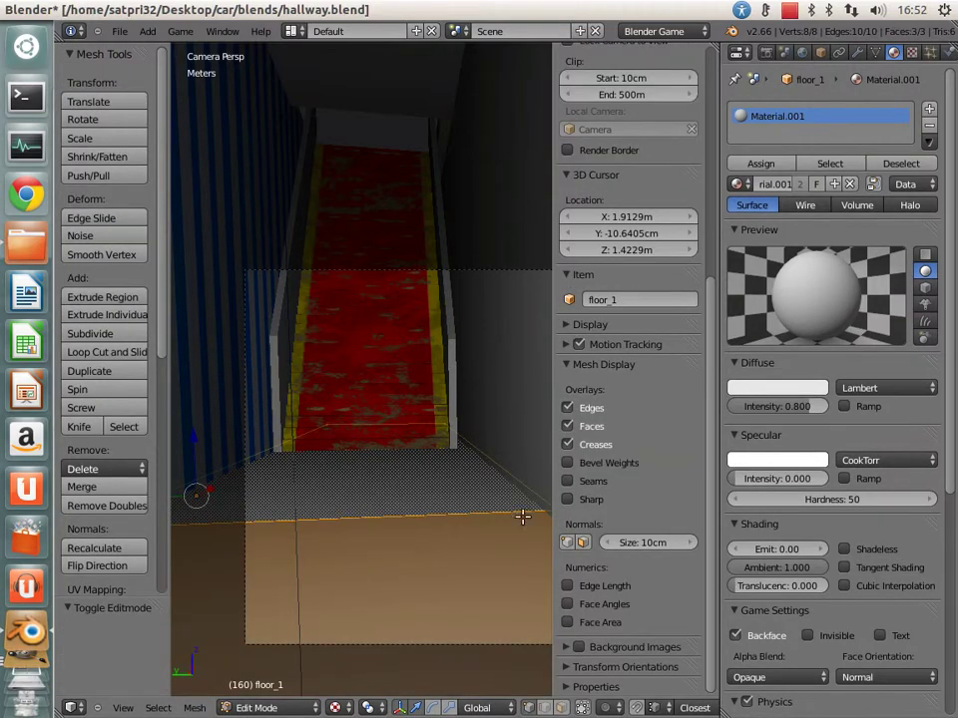
key(Tab)
key(u)
click(364, 448)
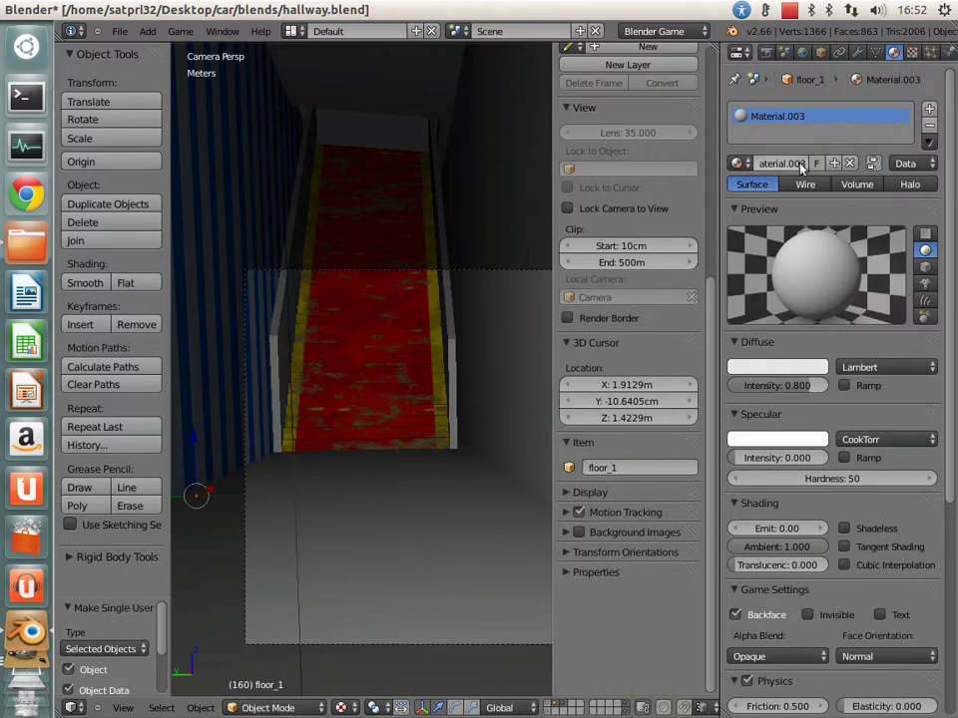
click(847, 164)
click(782, 165)
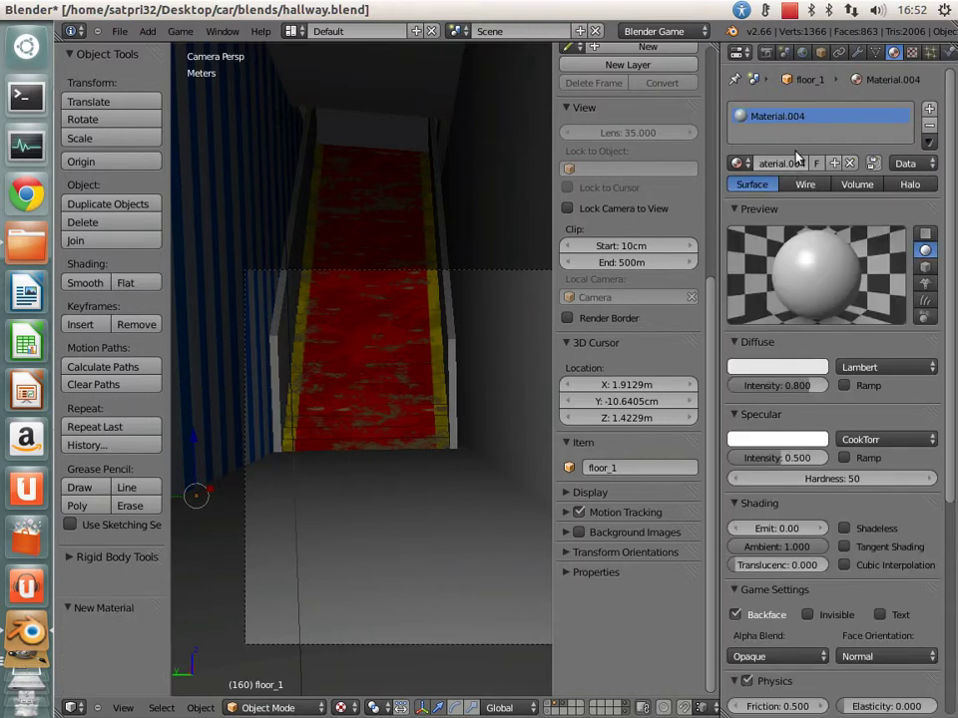
Step: Rename the new material to floor_1
drag(643, 185, 646, 184)
click(720, 164)
key(BackSpace)
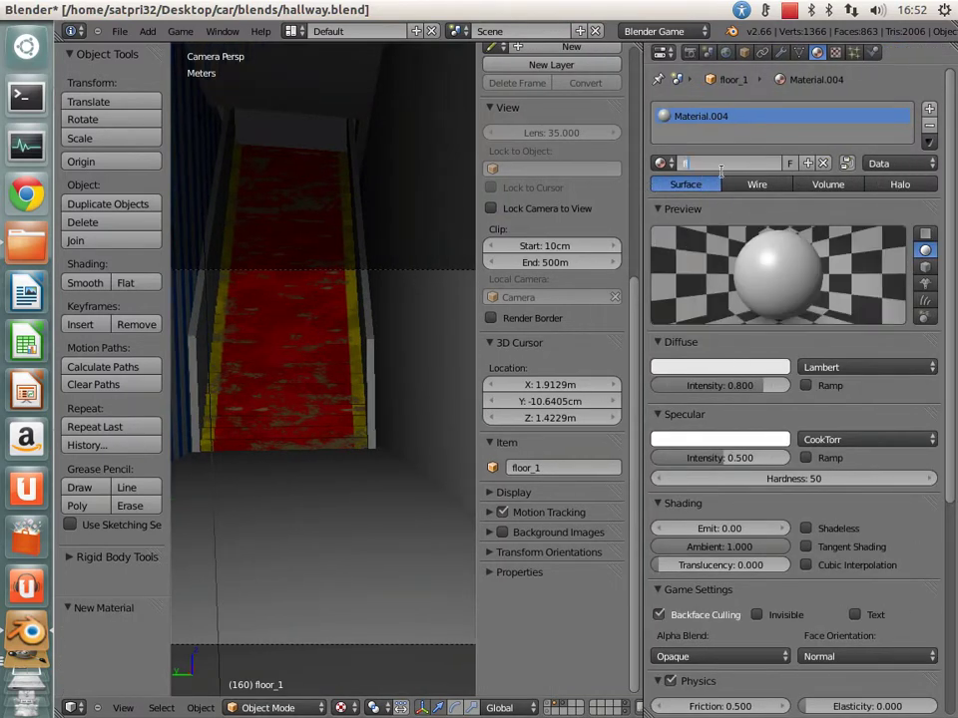
text(floor_1)
key(Return)
scroll(247, 326, down, 2)
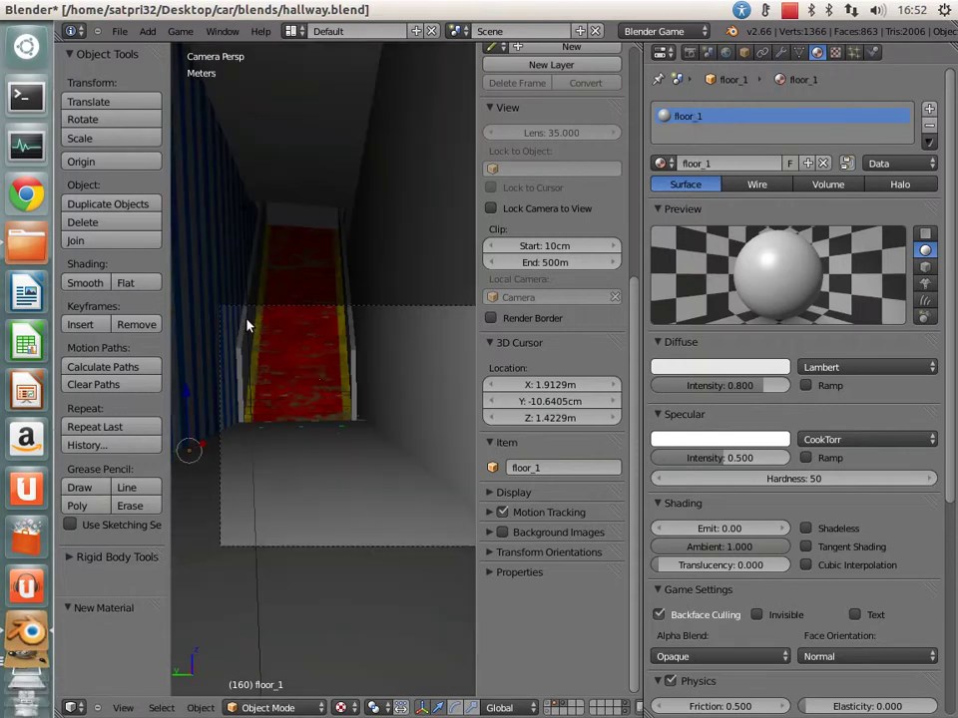
key(shift+f)
click(321, 479)
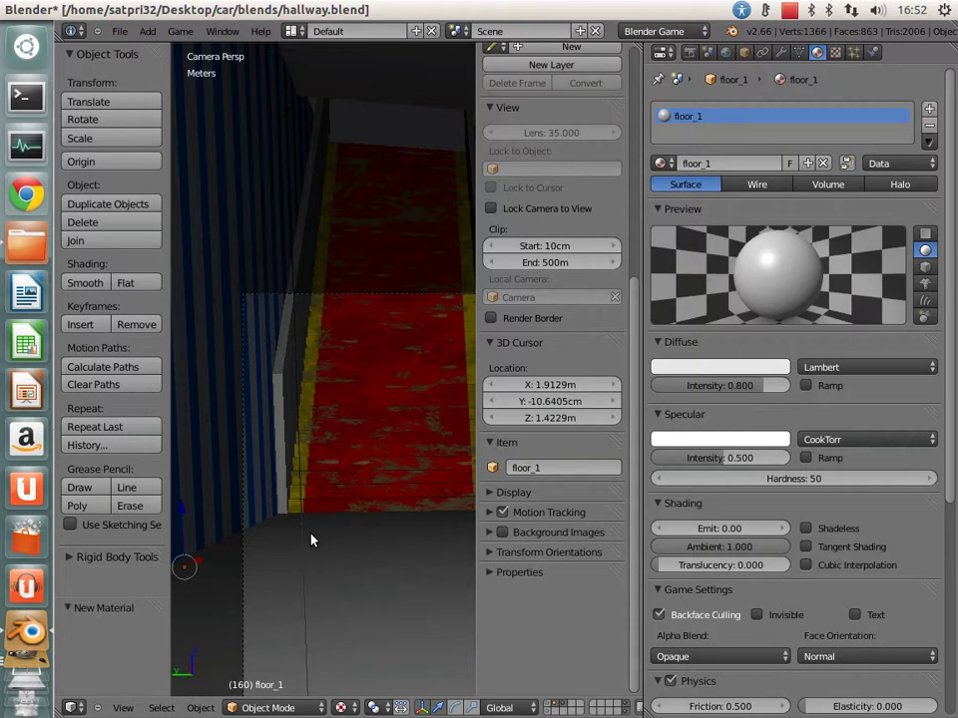
Step: Add an image texture to floor_1 using UV coordinates and the test_grid image
click(835, 52)
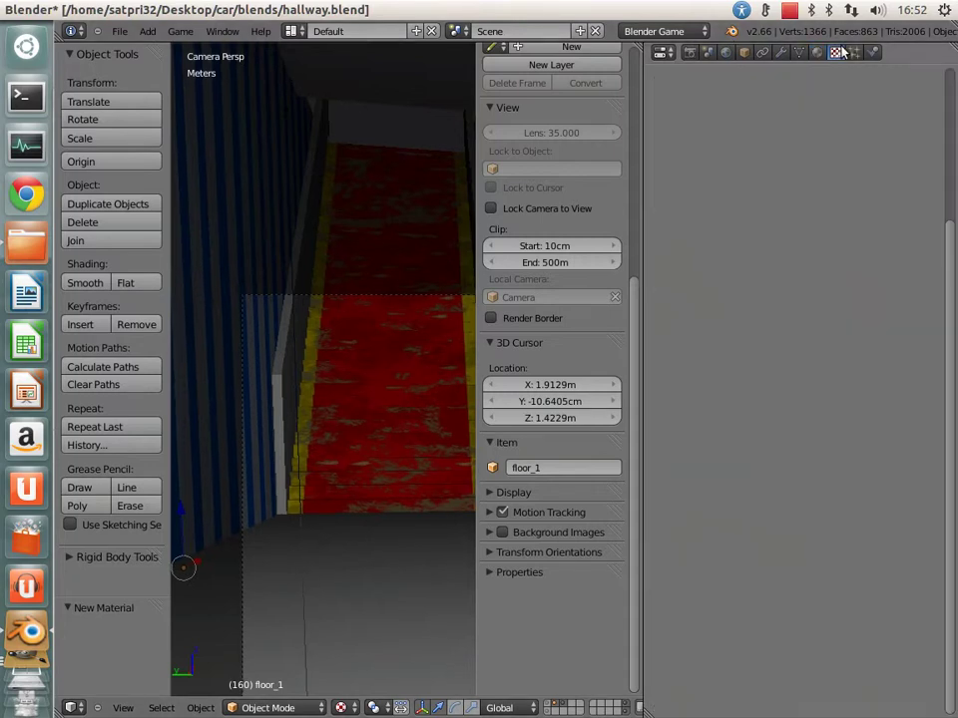
click(770, 227)
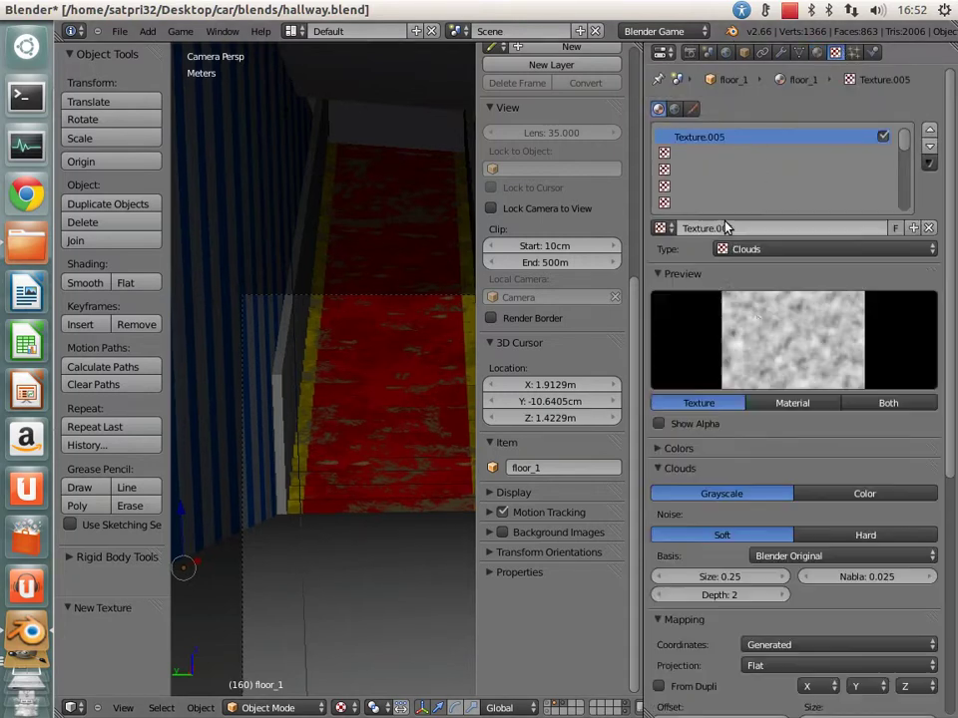
click(768, 248)
click(773, 415)
scroll(768, 379, down, 5)
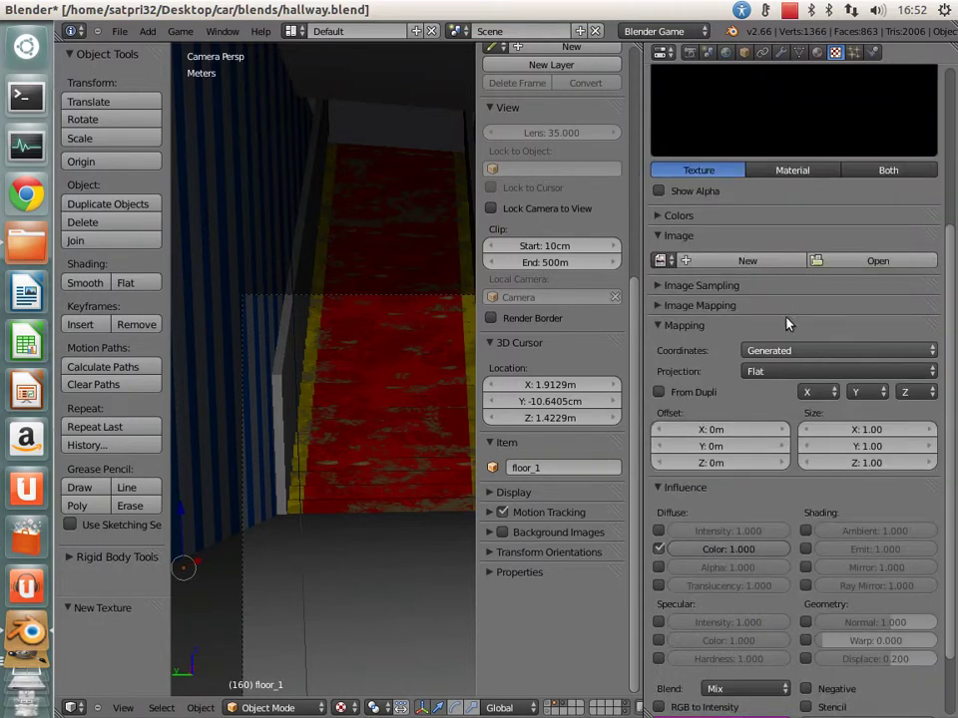
click(794, 351)
click(763, 296)
click(795, 350)
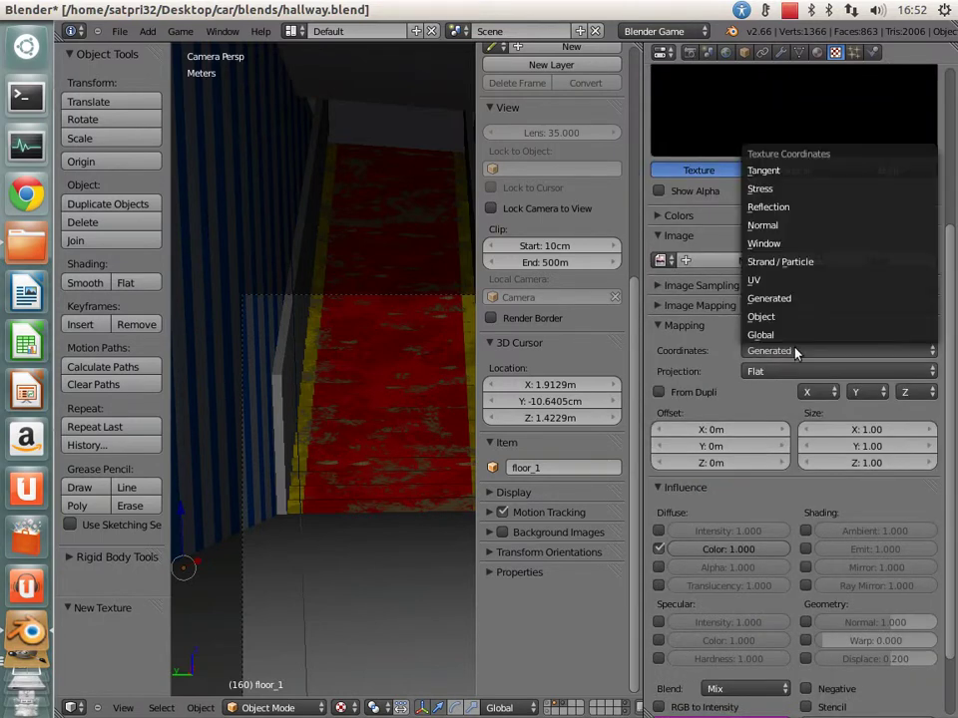
click(780, 280)
click(680, 261)
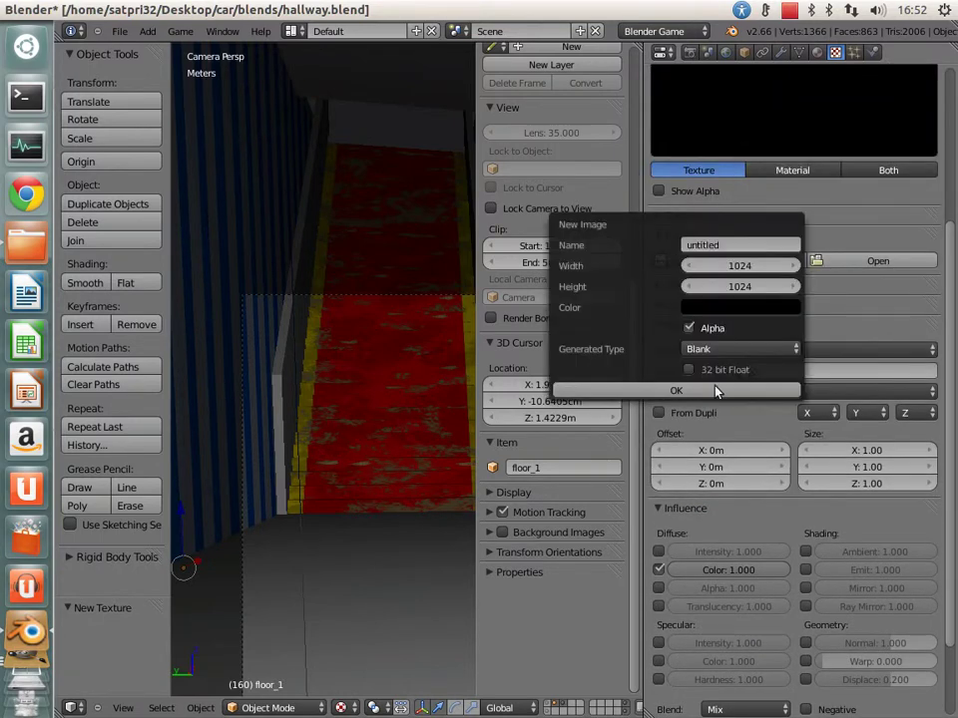
click(663, 260)
click(698, 354)
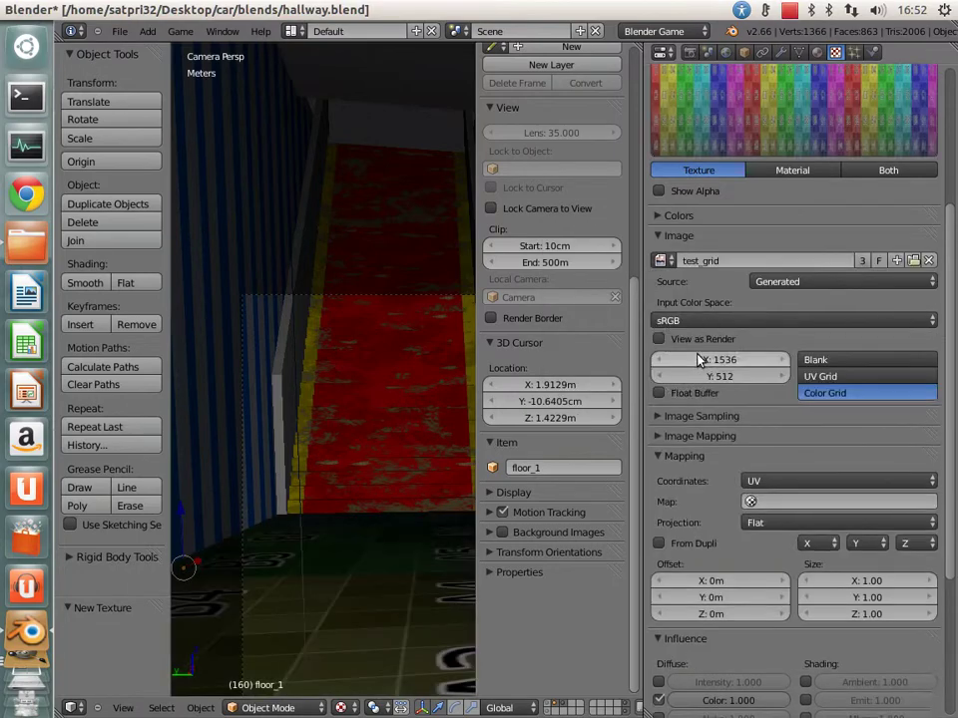
Step: Hide the walls and frame the textured floor from the top view
middle_drag(363, 445, 384, 516)
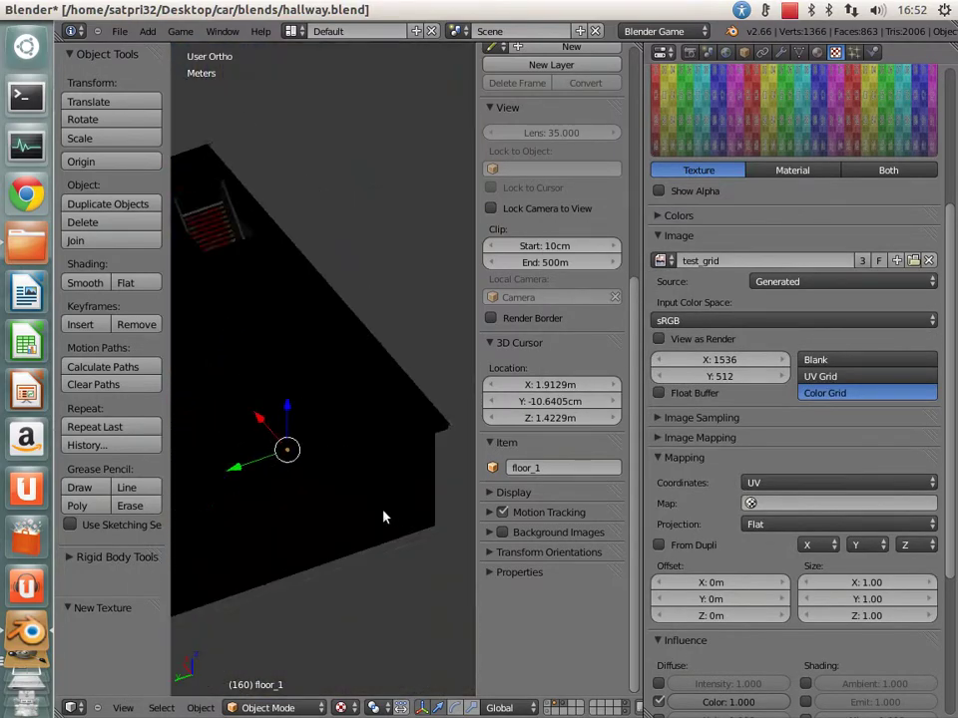
scroll(358, 609, down, 4)
key(Tab)
key(Tab)
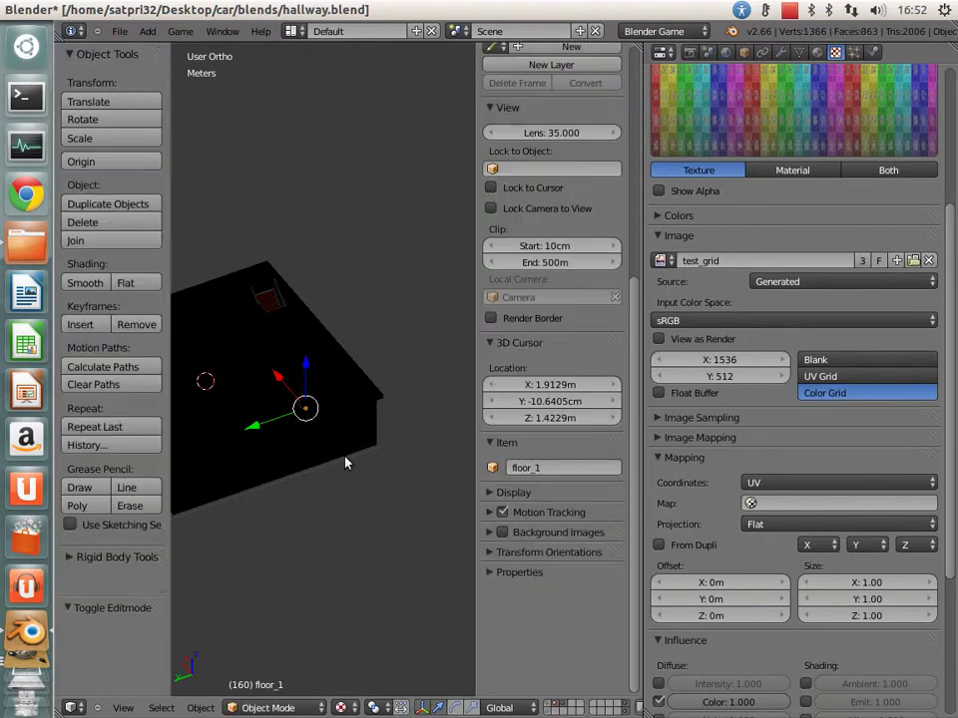
key(ctrl+i)
key(h)
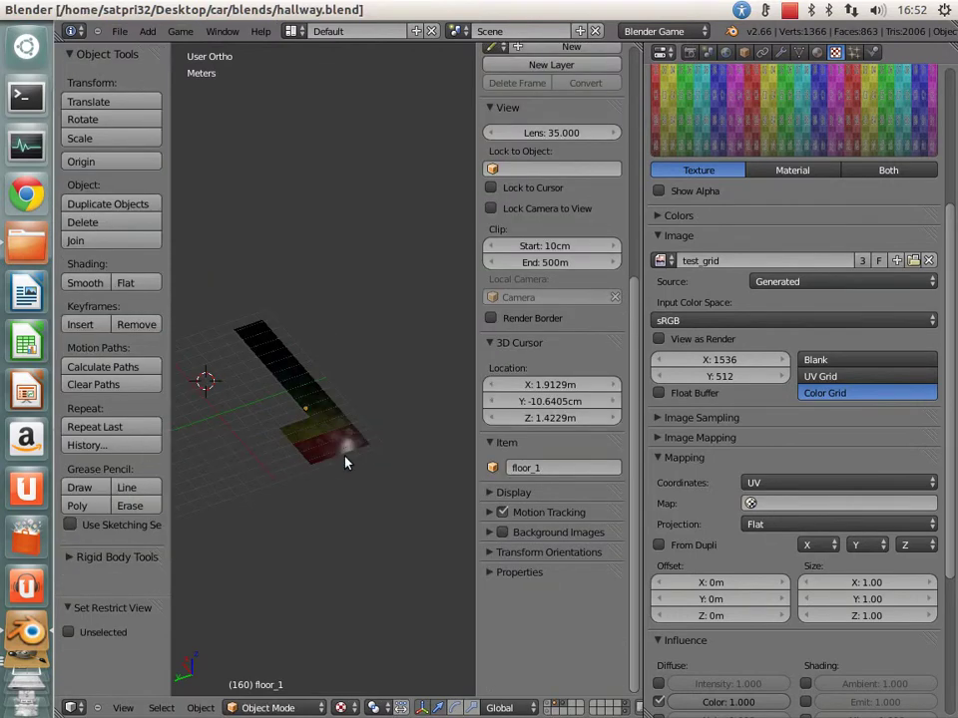
key(KP_7)
key(KP_Decimal)
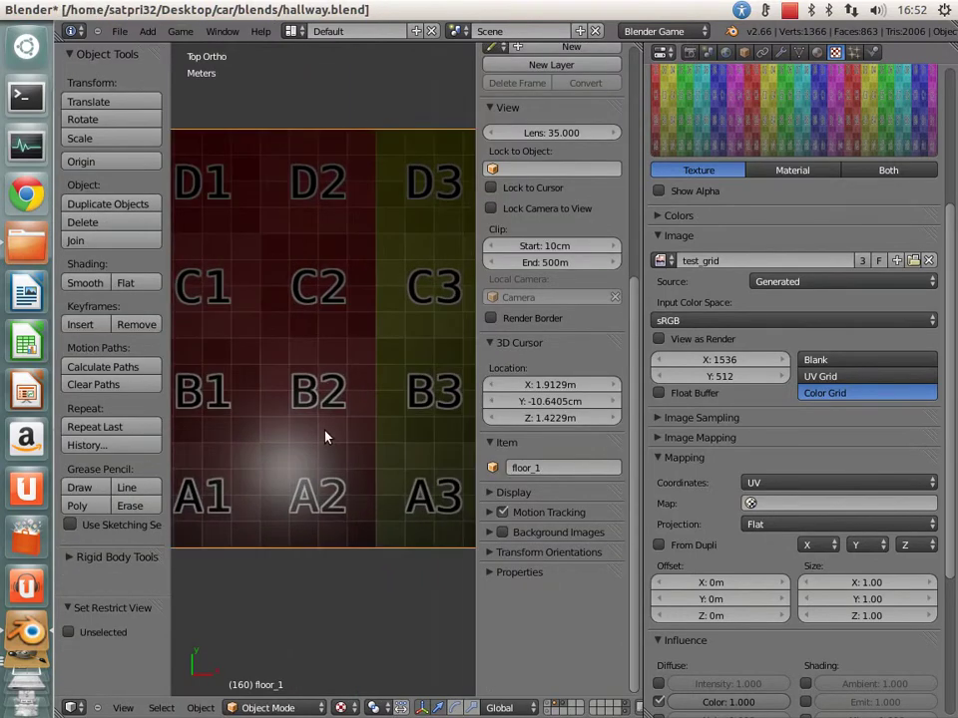
Step: Set floor_1's specular intensity to 0 and save the blend file
click(820, 52)
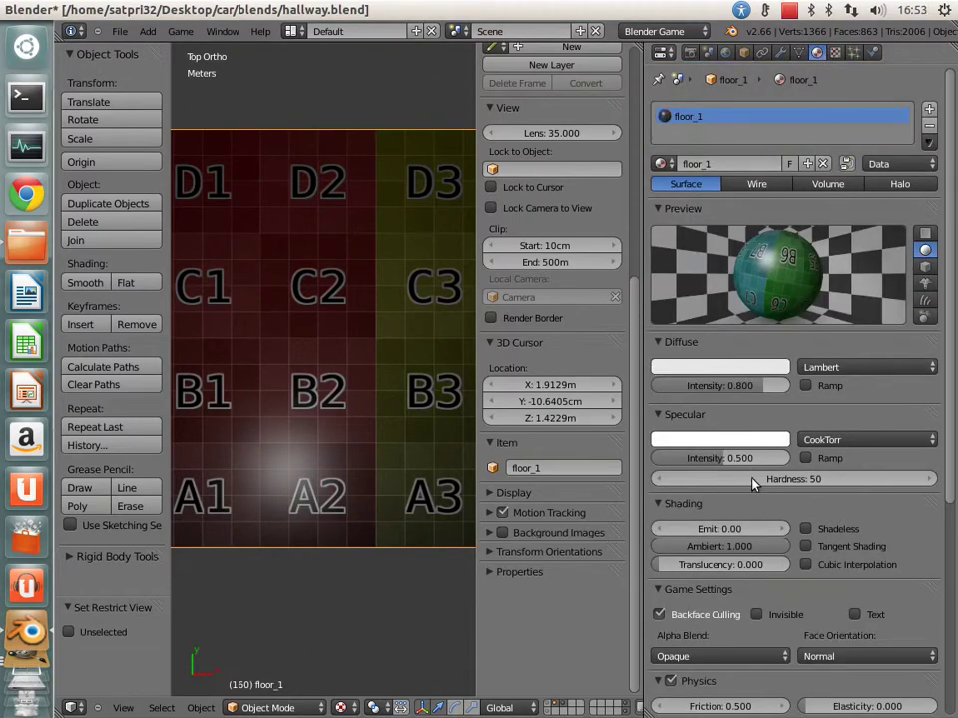
drag(733, 457, 658, 457)
scroll(301, 513, down, 2)
scroll(348, 495, up, 5)
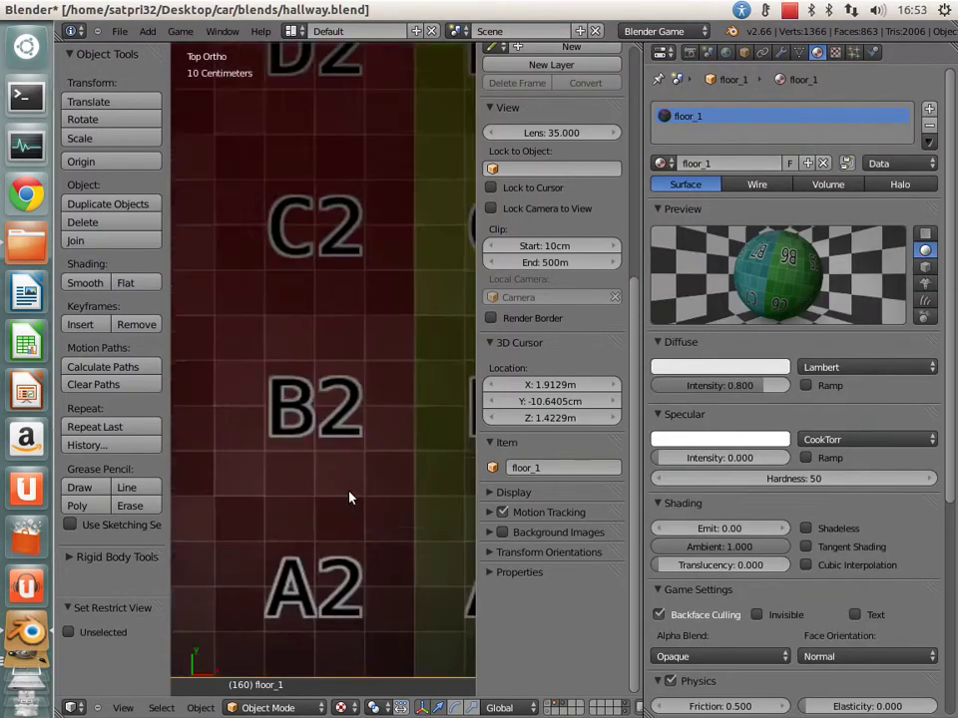
scroll(348, 496, up, 2)
key(KP_Decimal)
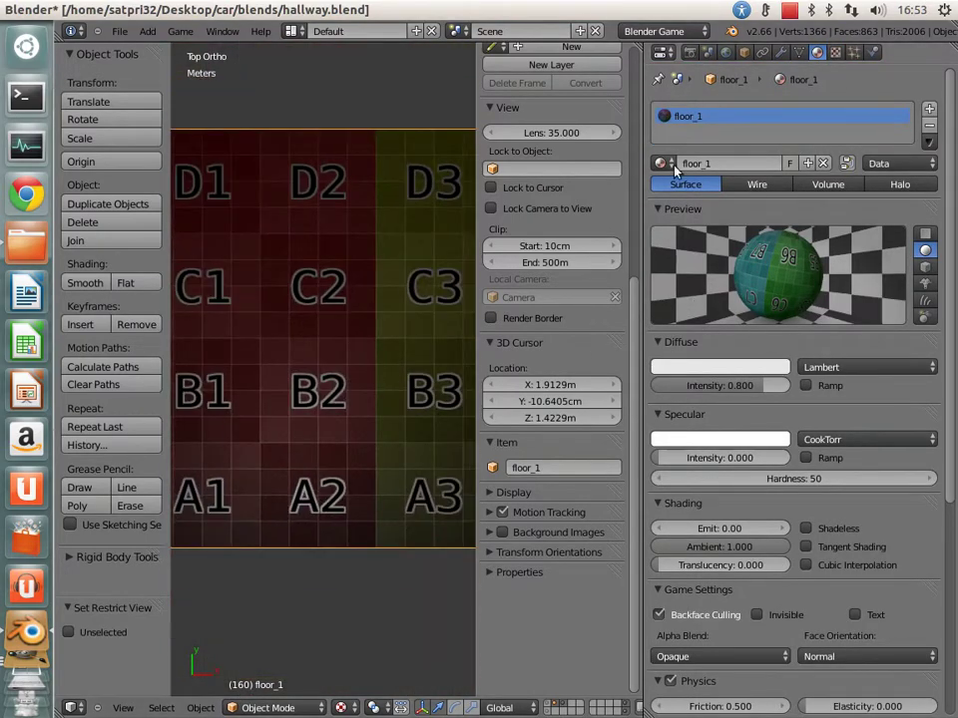
key(ctrl+s)
Step: Confirm the save, then turn the Properties area into a UV/Image Editor
click(389, 259)
click(663, 51)
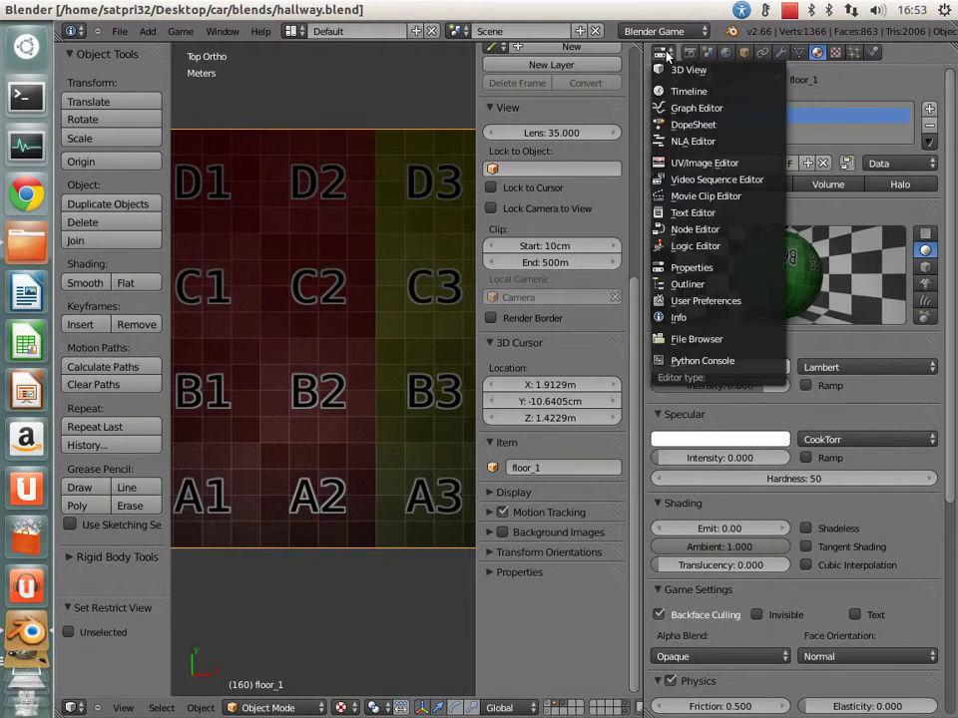
click(698, 164)
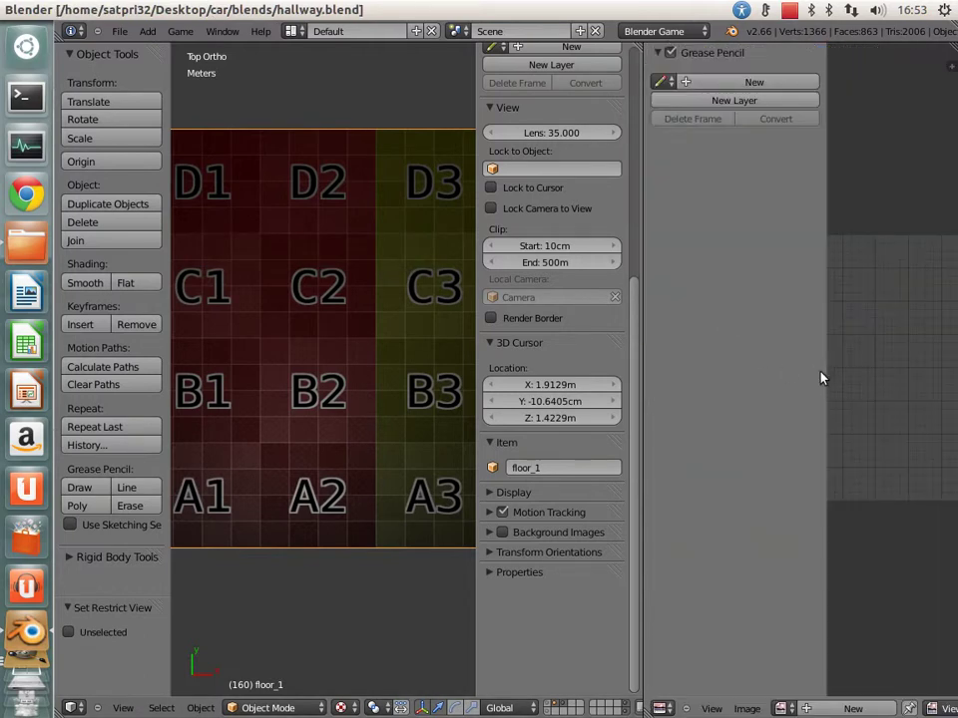
drag(826, 379, 686, 387)
scroll(798, 387, down, 2)
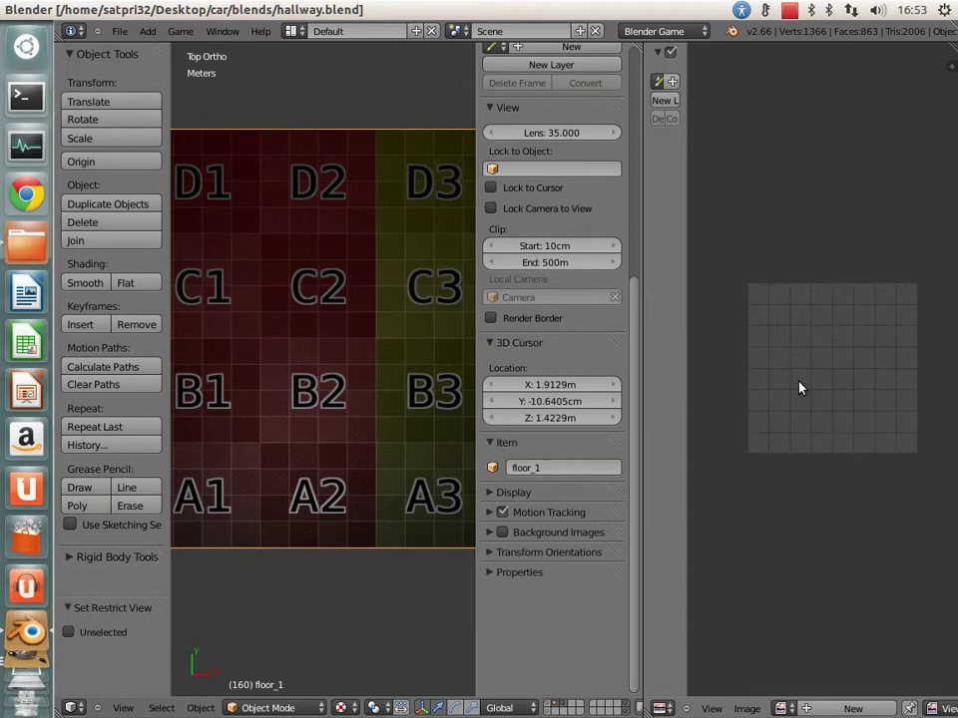
Step: In edit mode, select the whole floor and unwrap it with Project From View
click(314, 707)
click(299, 676)
key(KP_Decimal)
key(a)
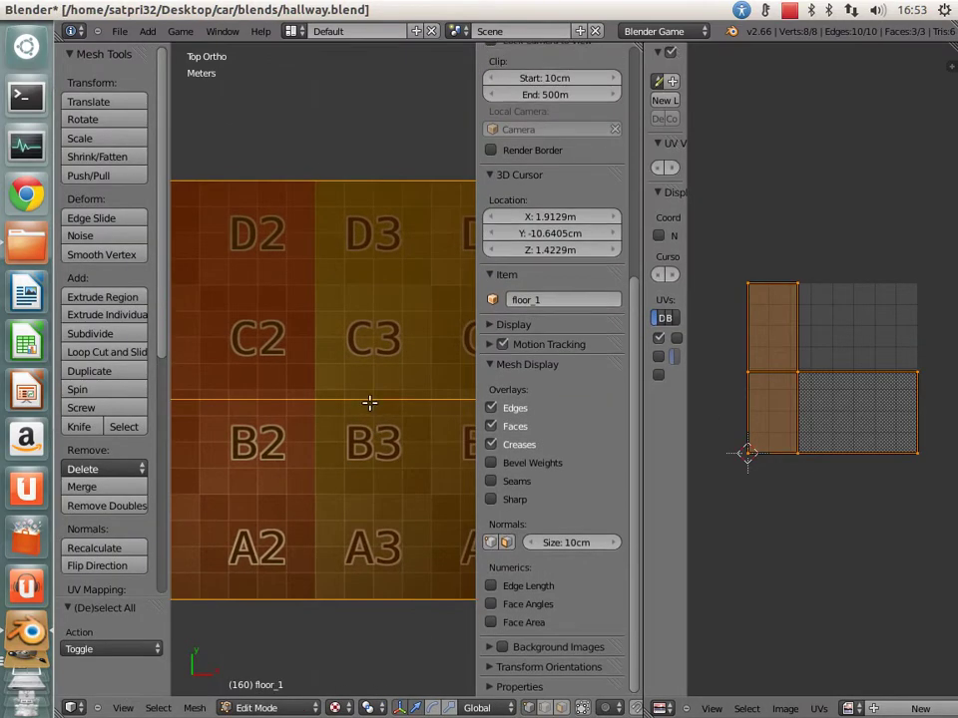
key(u)
click(377, 421)
scroll(795, 391, up, 2)
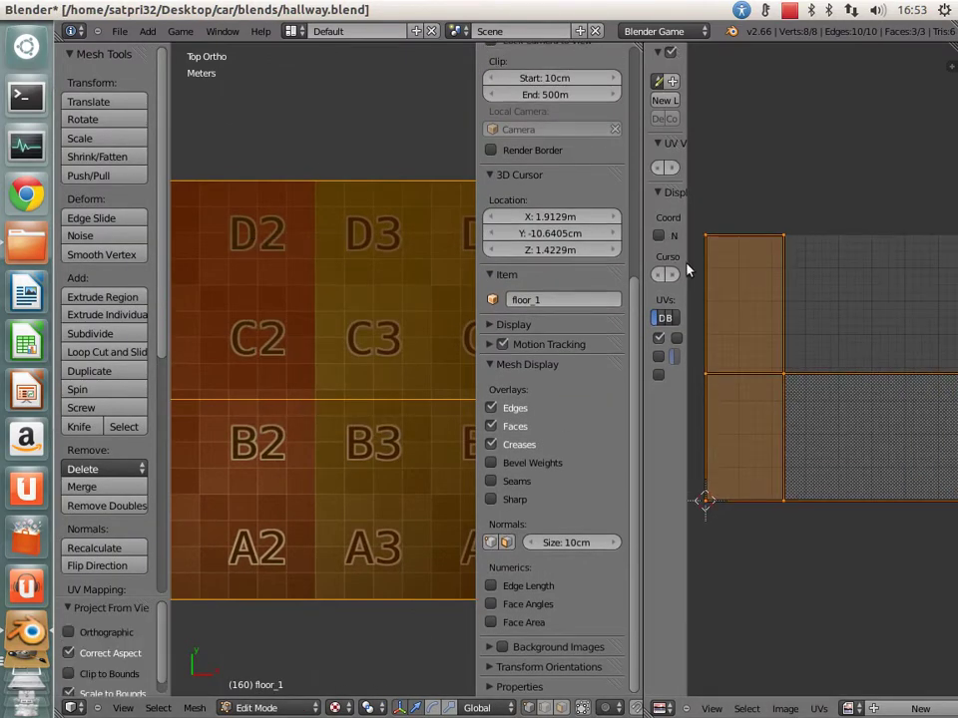
Step: Resize the image editor's side panel and widen the UV editor
drag(686, 251, 798, 253)
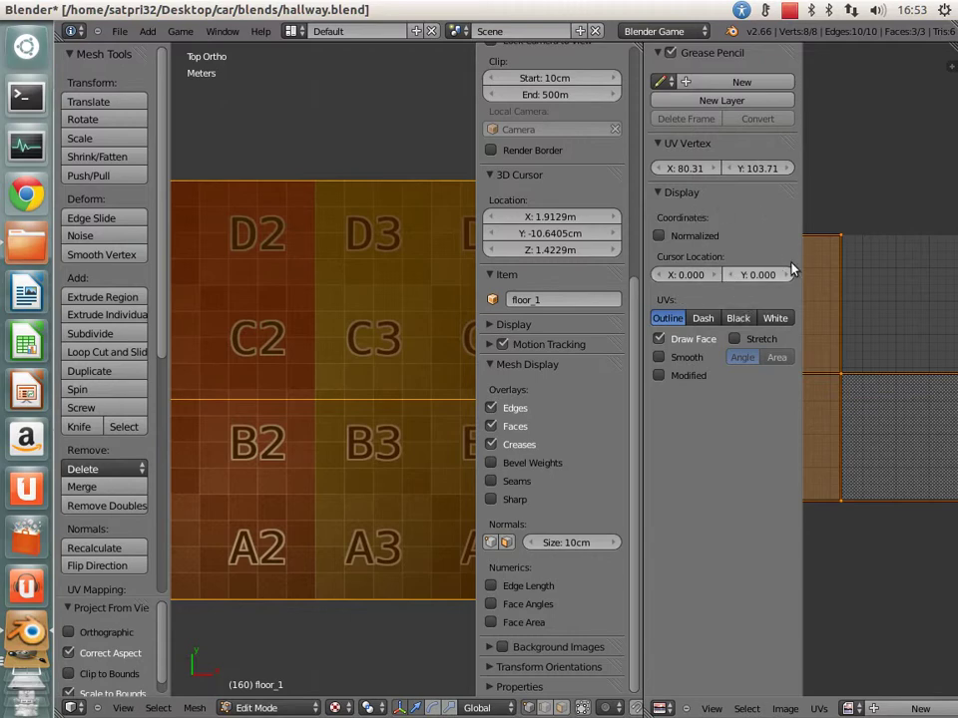
mouse_move(799, 256)
mouse_down()
mouse_move(724, 256)
mouse_move(774, 257)
mouse_up()
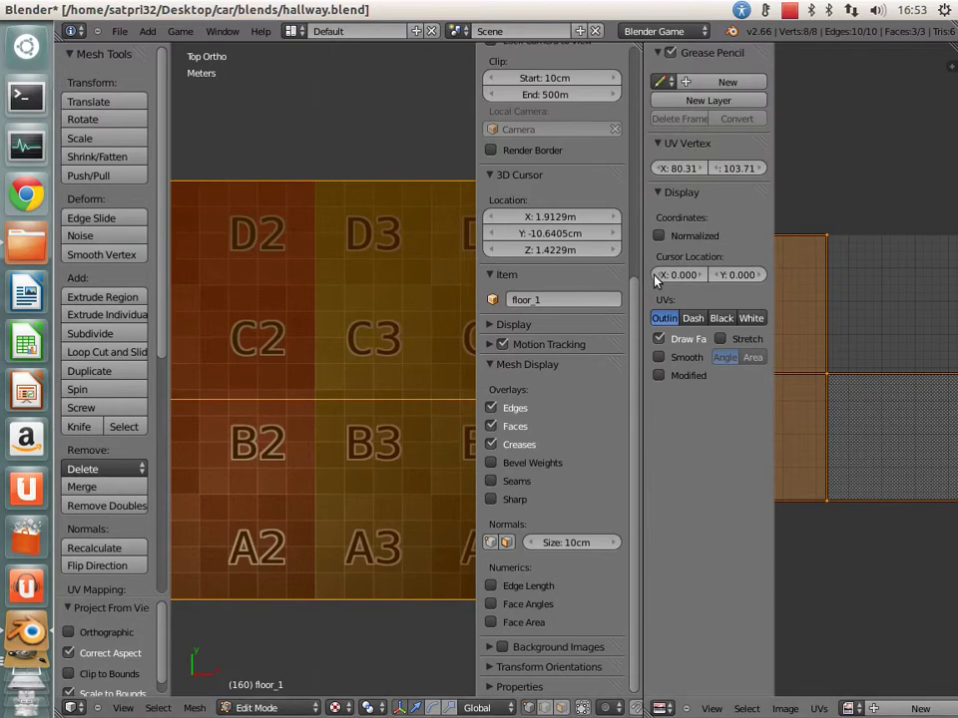
drag(643, 270, 363, 270)
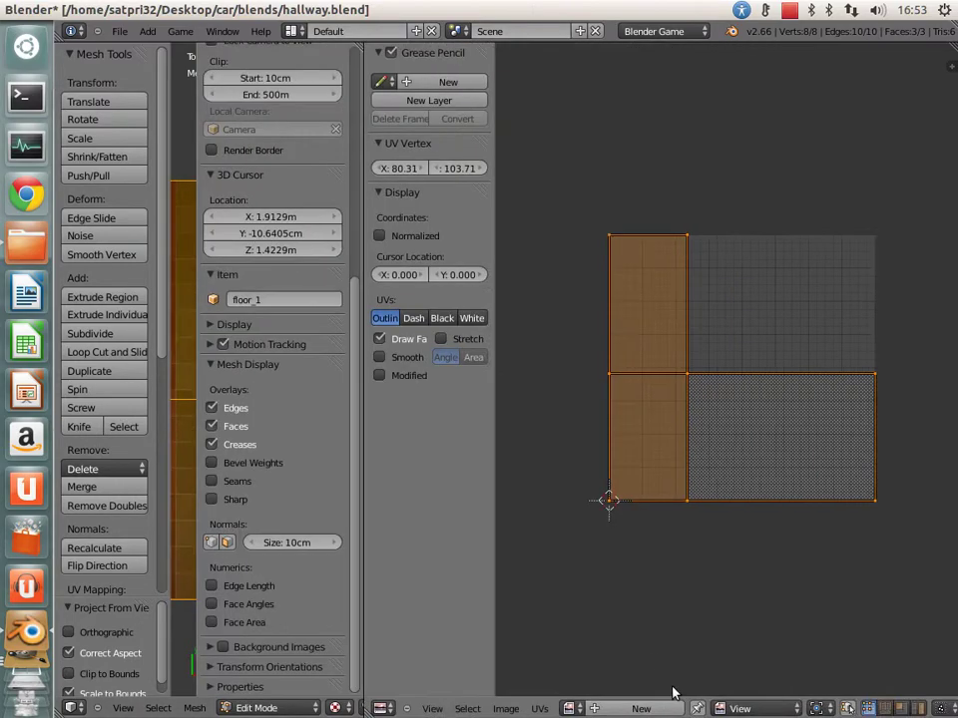
Step: Show test_grid behind the UV layout and shrink its height from 512 to 434 pixels
click(567, 708)
click(609, 633)
scroll(617, 435, down, 3)
scroll(618, 436, down, 2)
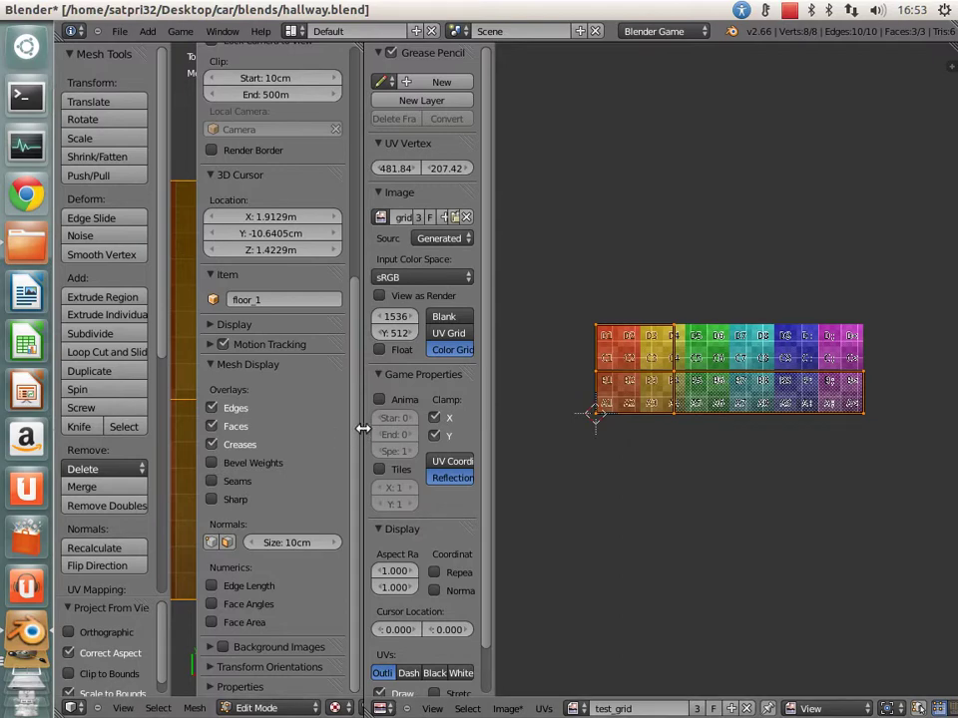
drag(363, 427, 710, 411)
scroll(697, 421, up, 3)
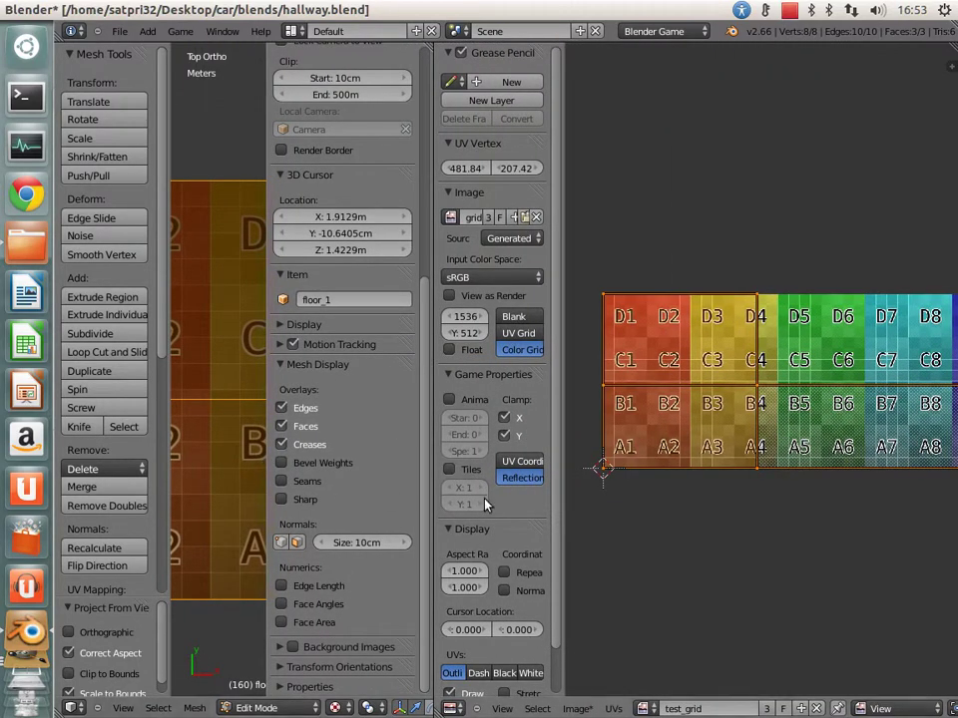
mouse_move(465, 333)
mouse_down()
mouse_move(482, 351)
mouse_move(436, 352)
mouse_move(457, 365)
mouse_move(423, 363)
mouse_up()
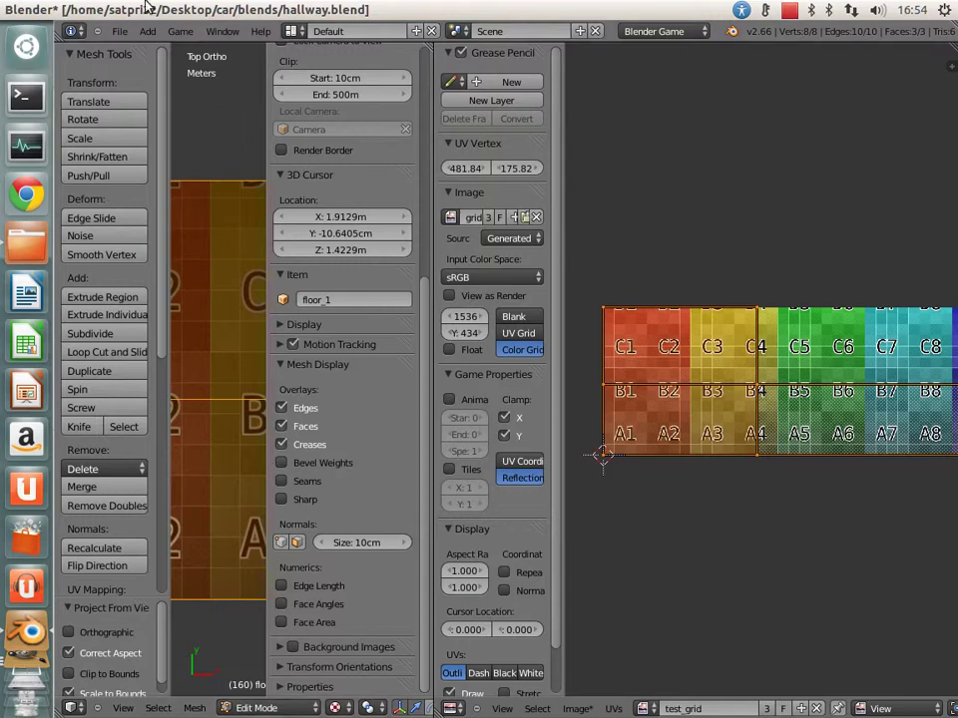
Step: Save hallway.blend and start Export UV Layout for a 1536×434 PNG
click(788, 10)
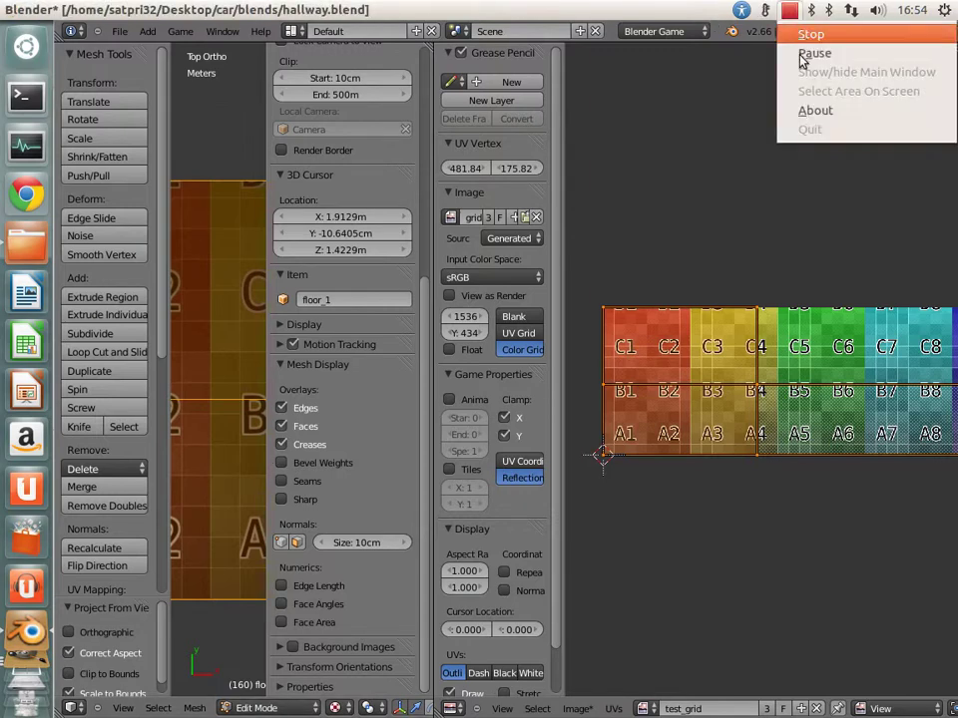
click(814, 53)
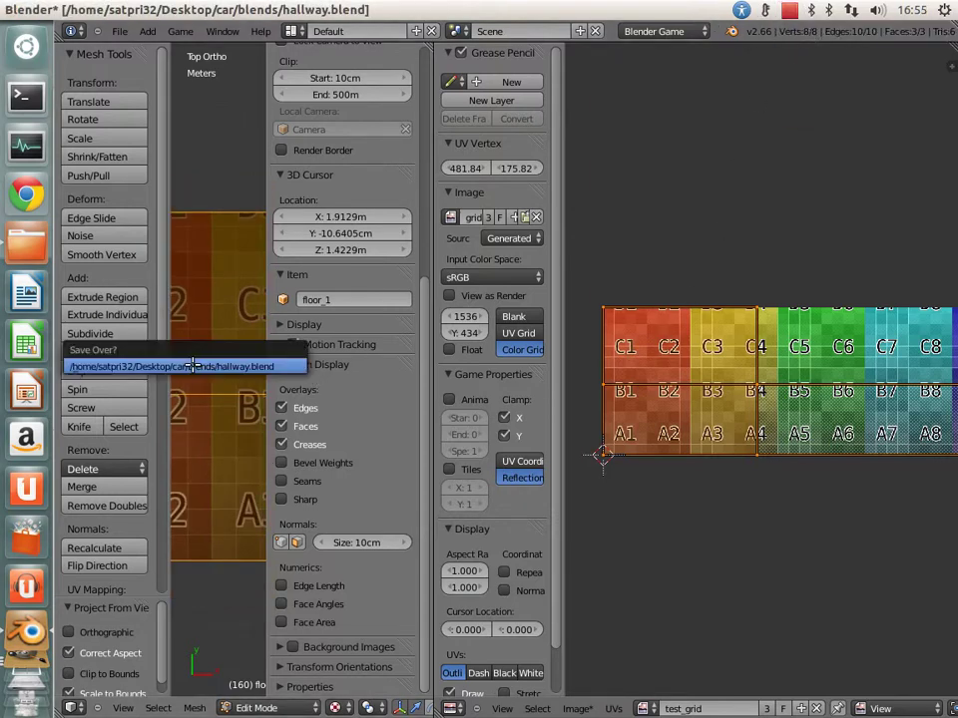
ctrl+scroll(727, 427, right, 5)
ctrl+scroll(786, 415, left, 3)
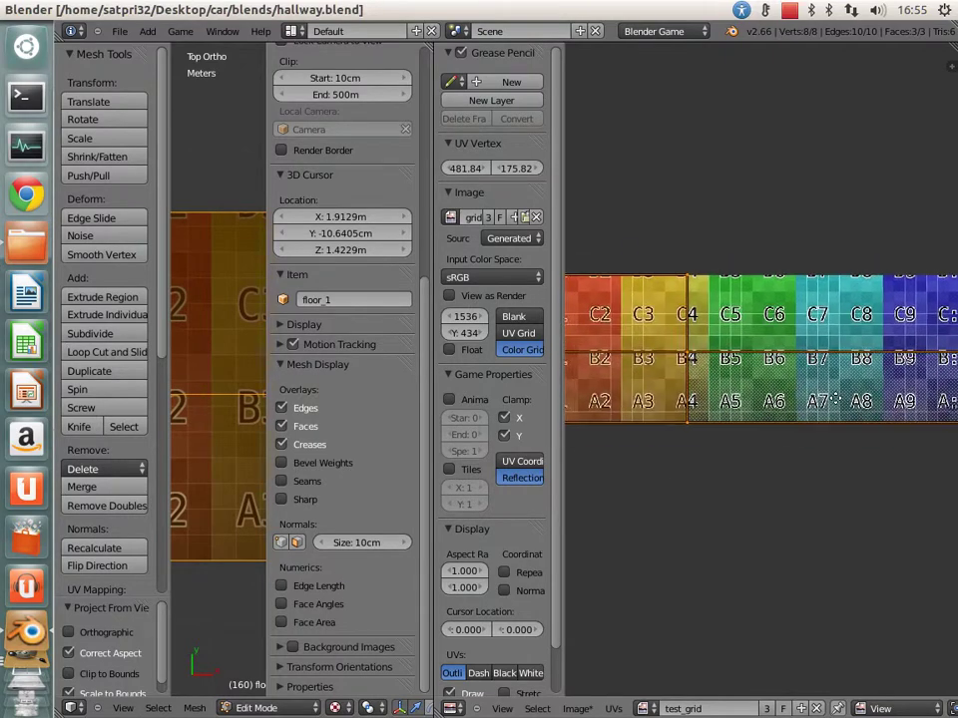
scroll(604, 445, up, 1)
scroll(604, 444, up, 3)
ctrl+scroll(817, 385, left, 3)
scroll(818, 386, down, 6)
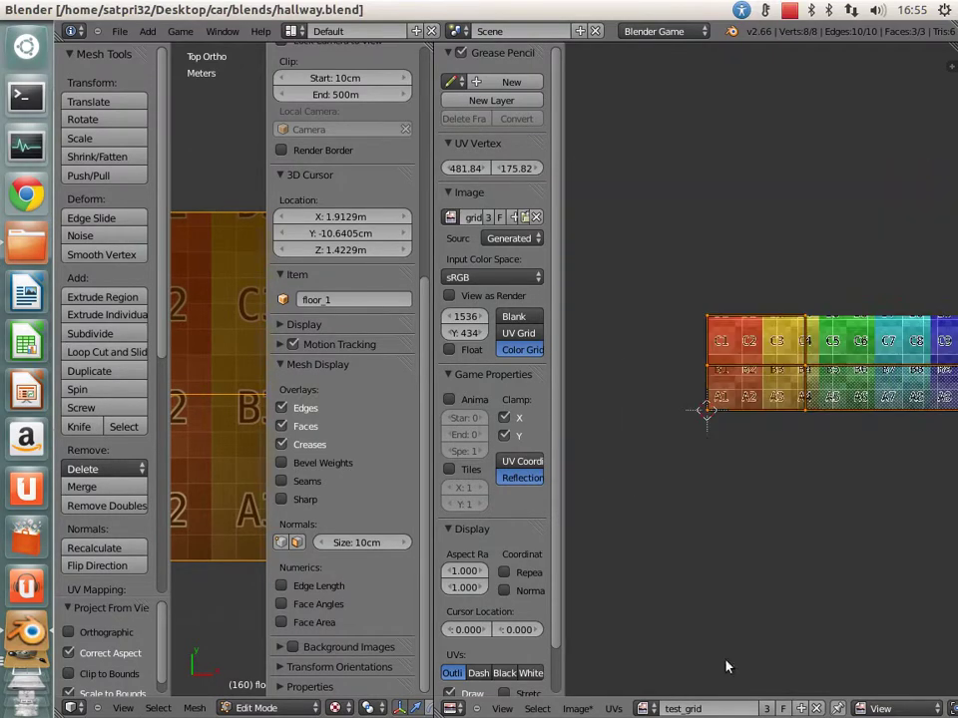
scroll(181, 566, down, 3)
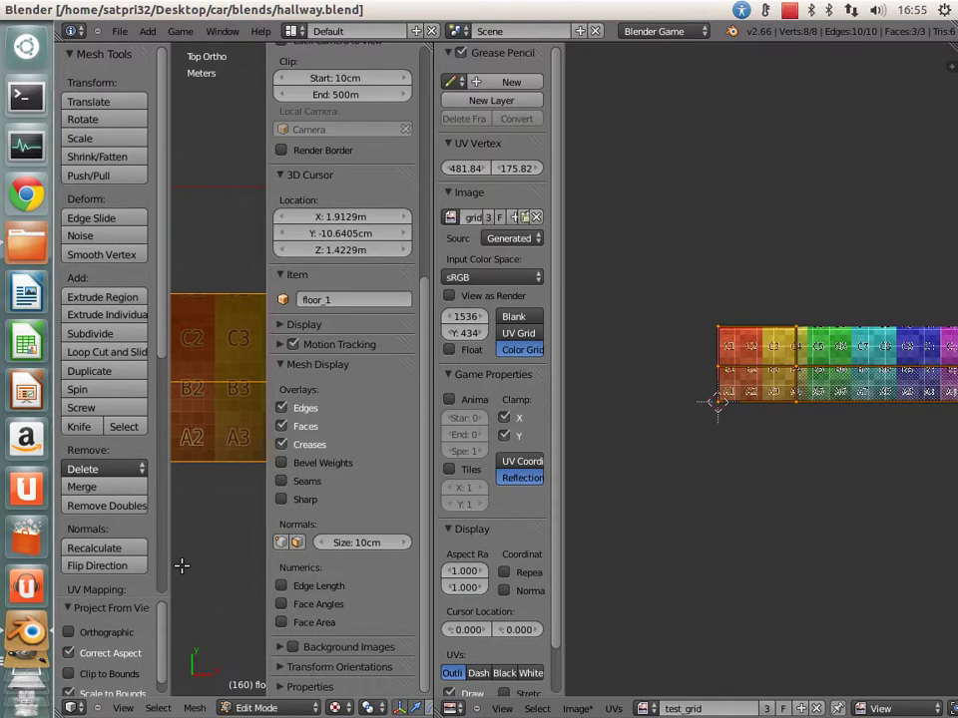
click(613, 708)
Step: Export the 1536×434 UV layout as floor_1.png into the car/uvs folder
click(648, 252)
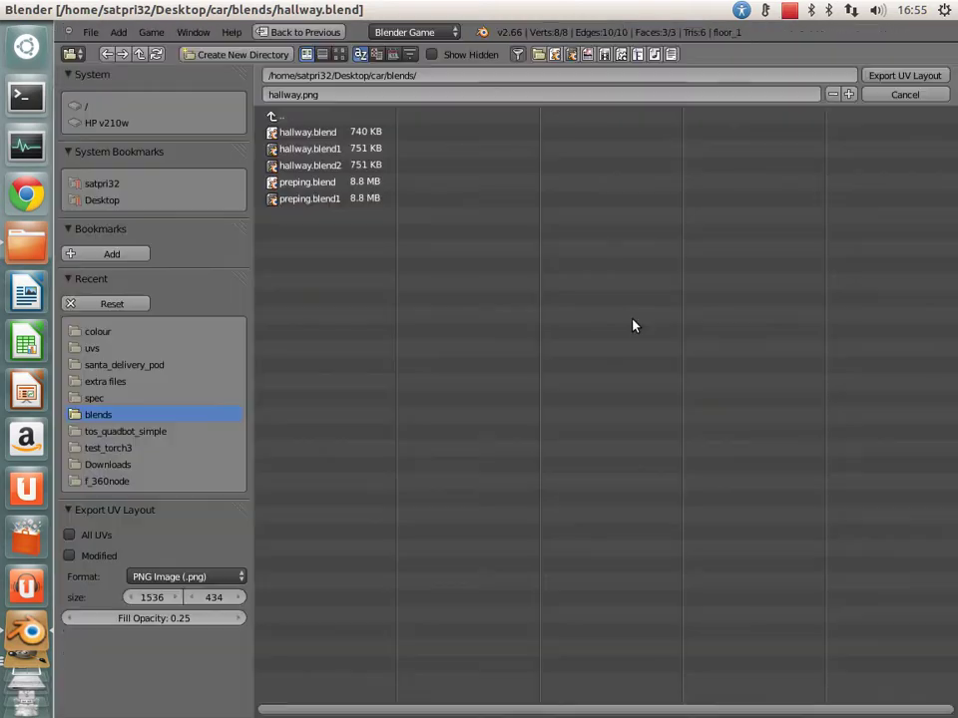
click(312, 117)
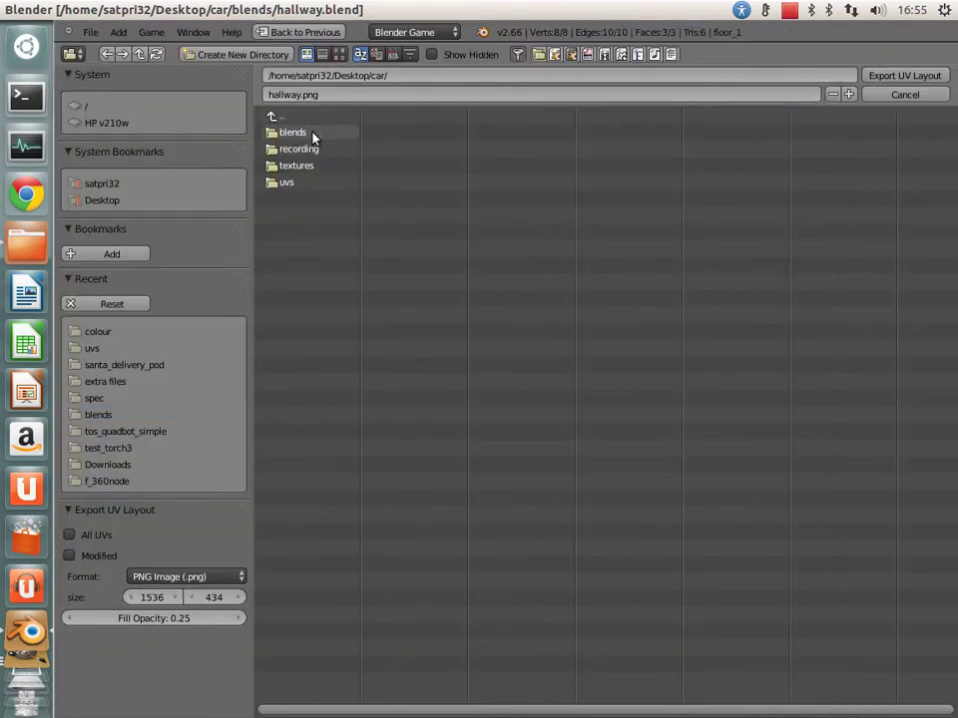
click(299, 164)
click(275, 117)
click(289, 182)
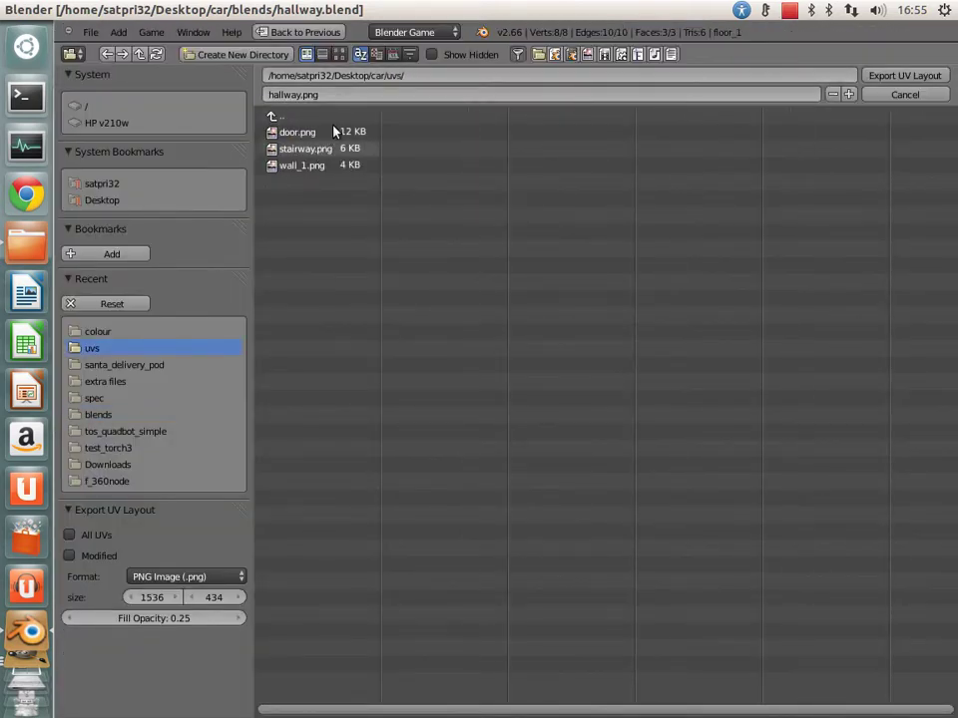
click(329, 94)
text(floor_1)
key(Return)
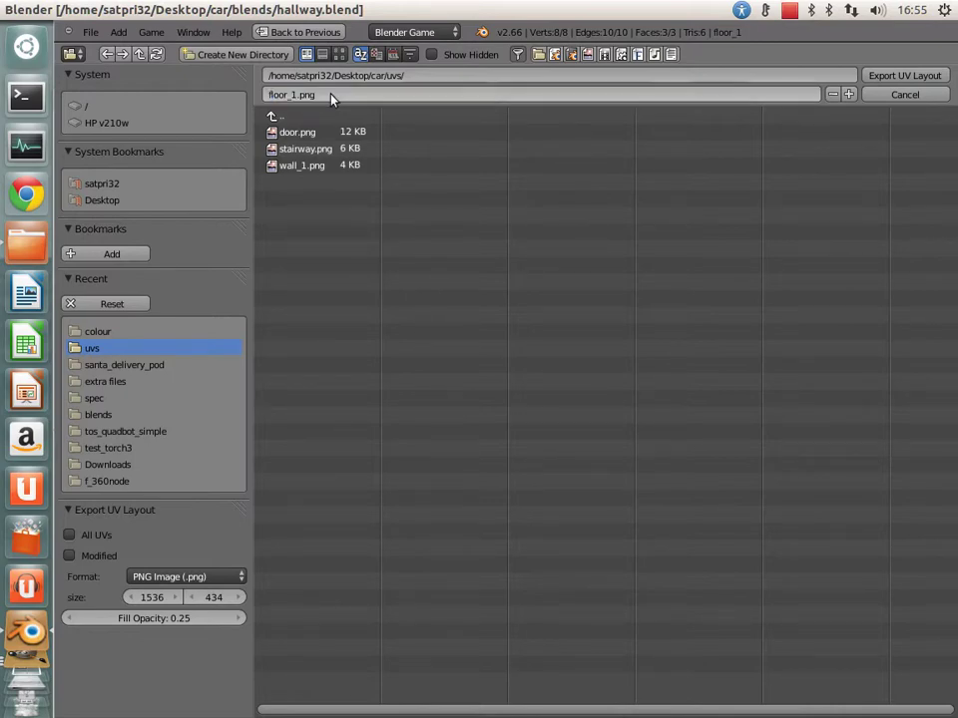
key(Return)
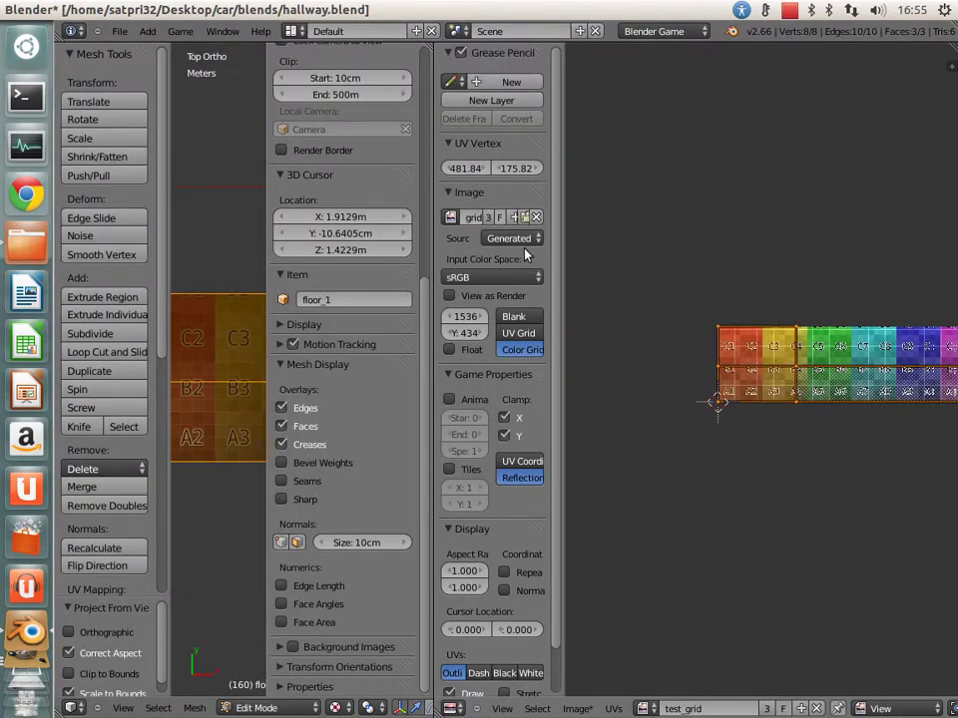
Step: Hide the viewport's side panel, tilt the view onto the floor plane, and switch to GIMP
key(n)
mouse_move(296, 413)
middle_down()
mouse_move(348, 389)
mouse_move(246, 417)
mouse_move(258, 479)
mouse_move(184, 479)
middle_up()
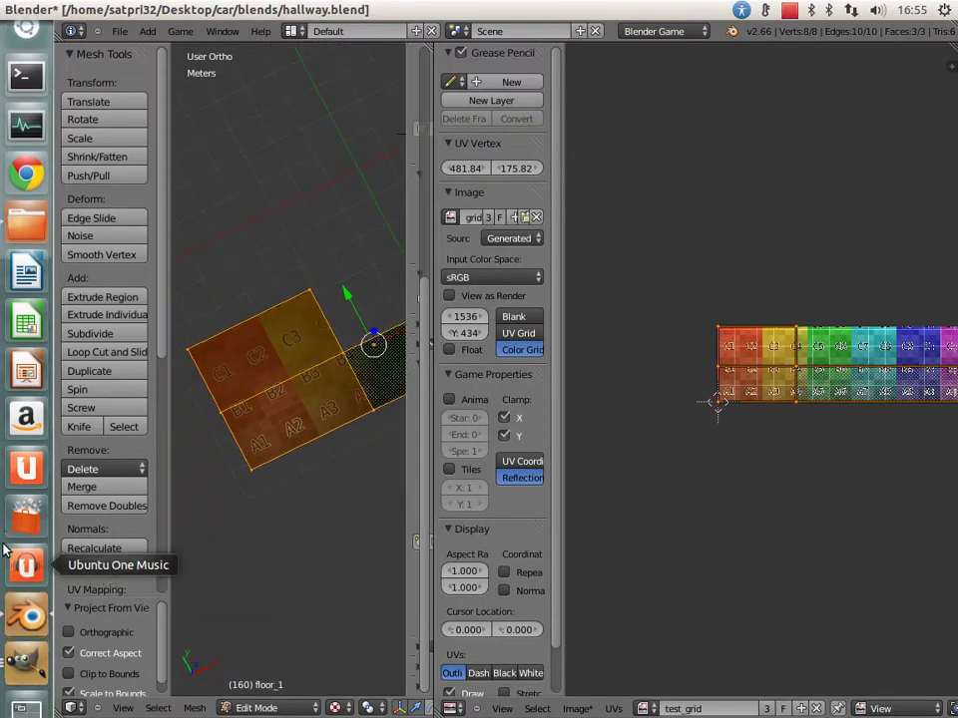
scroll(542, 468, down, 1)
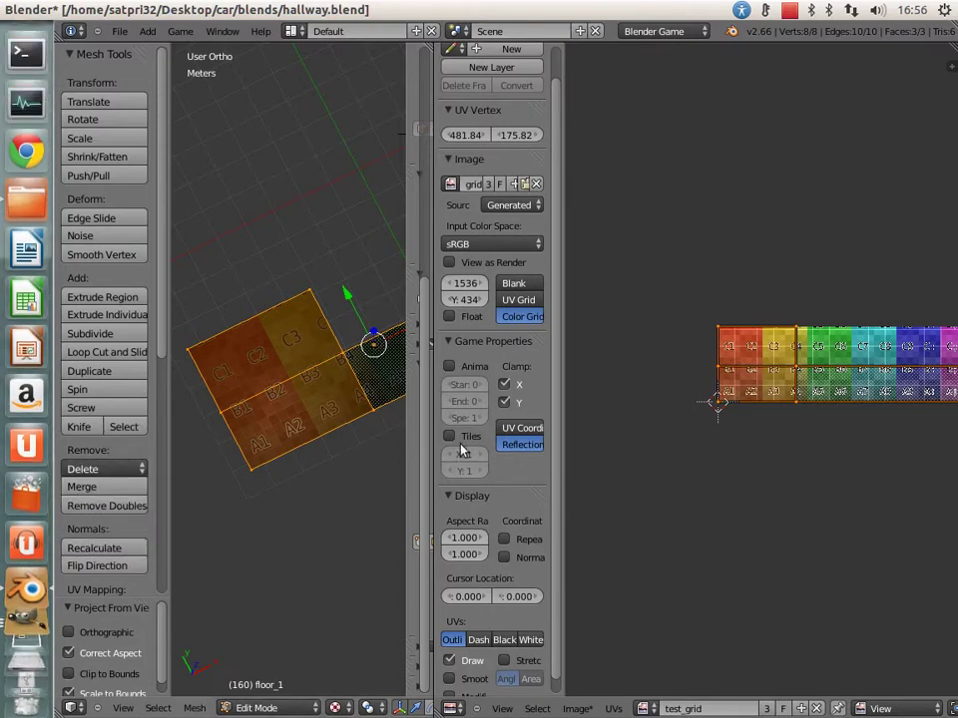
scroll(110, 478, down, 5)
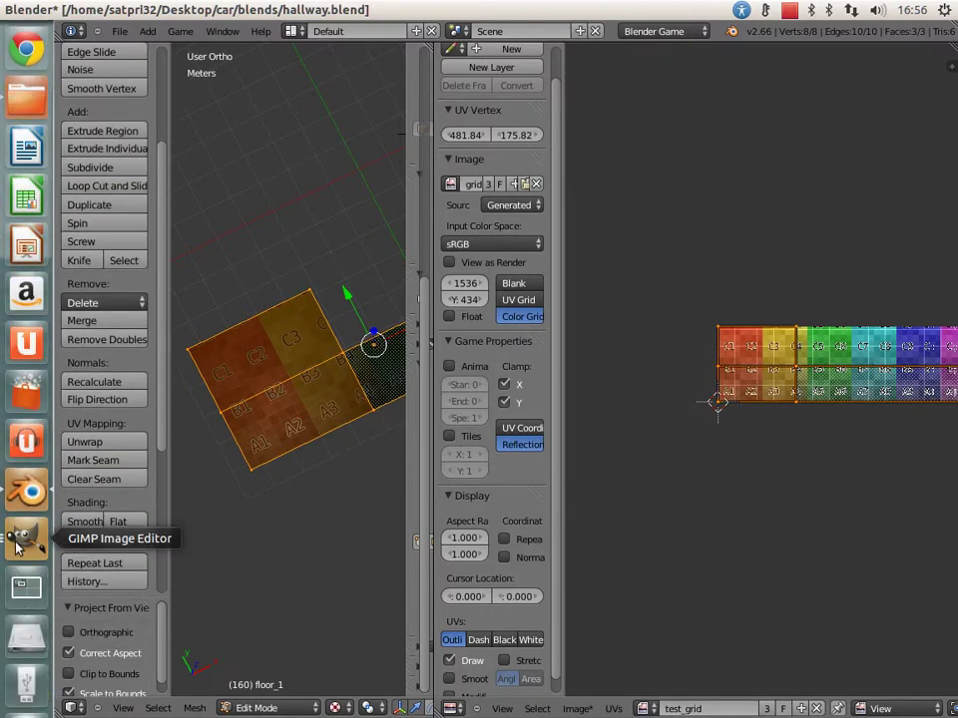
click(26, 536)
Step: Open floor_1.png from car/uvs in GIMP and move its window up-left
click(68, 9)
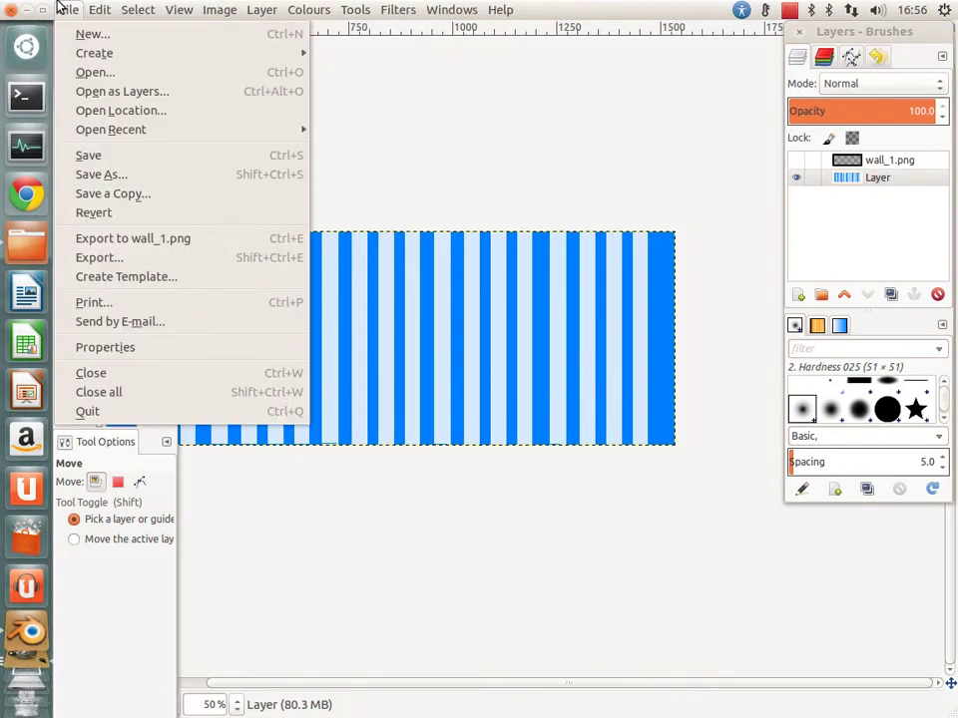
click(94, 71)
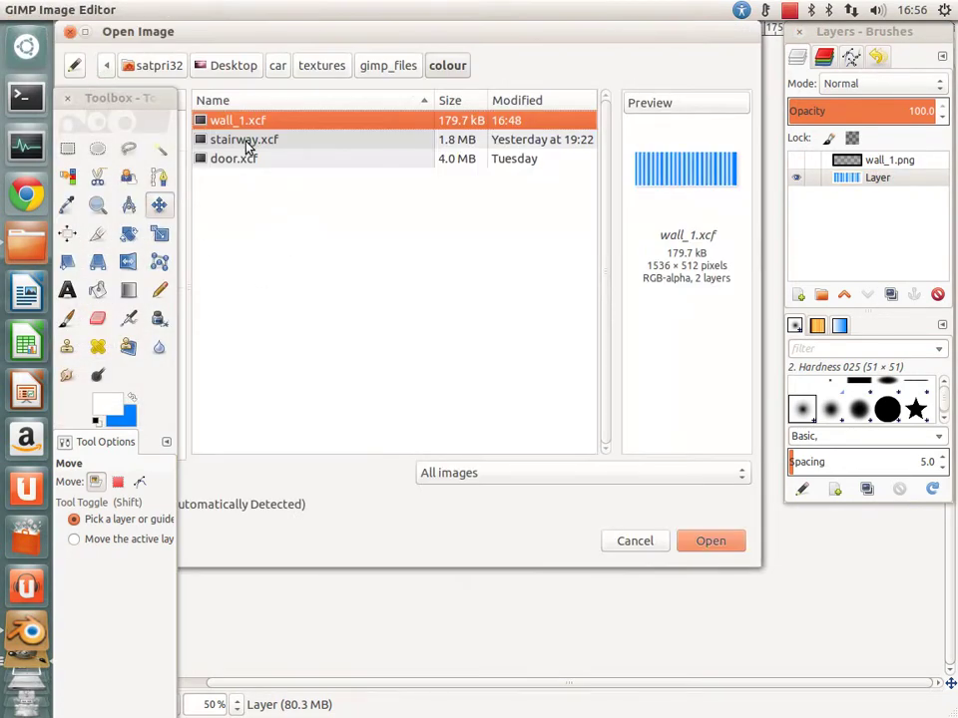
click(381, 68)
click(304, 67)
click(278, 68)
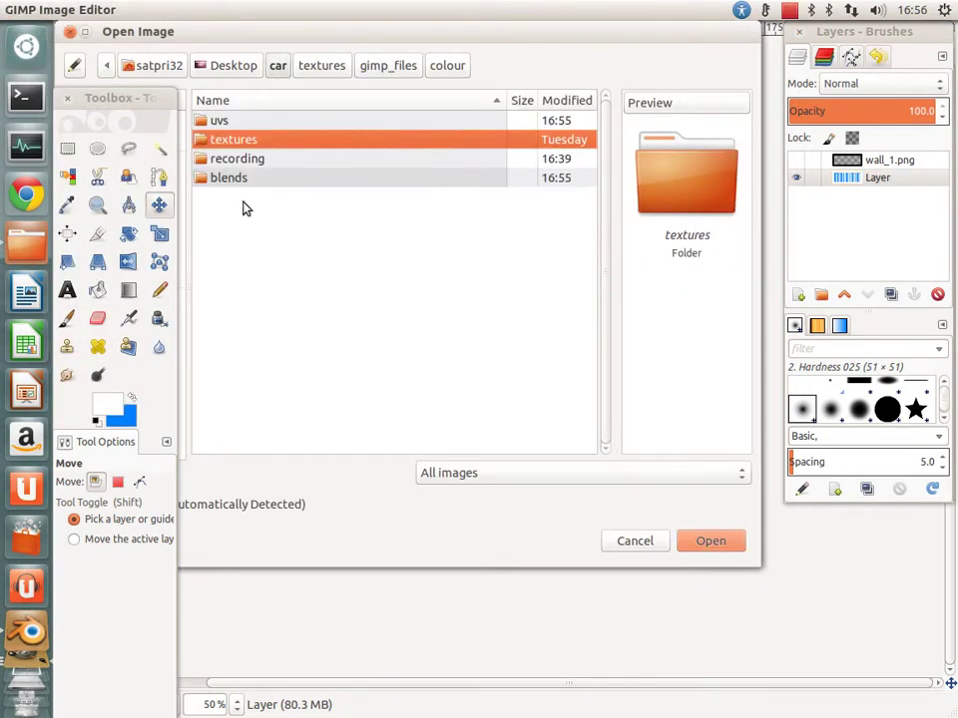
double_click(227, 124)
click(246, 159)
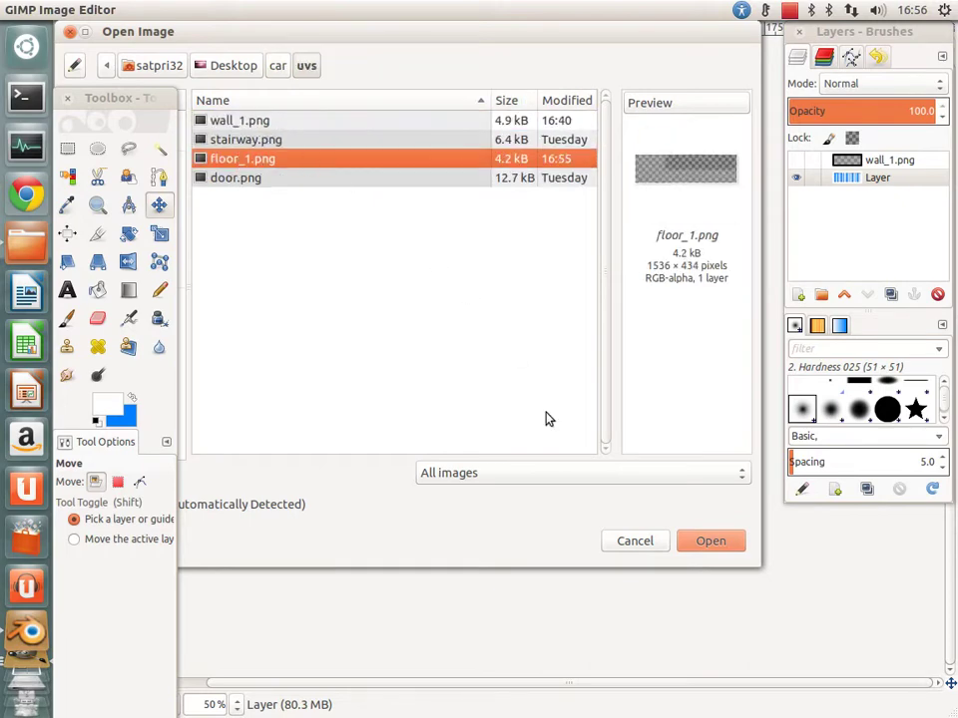
click(709, 541)
drag(323, 466, 290, 344)
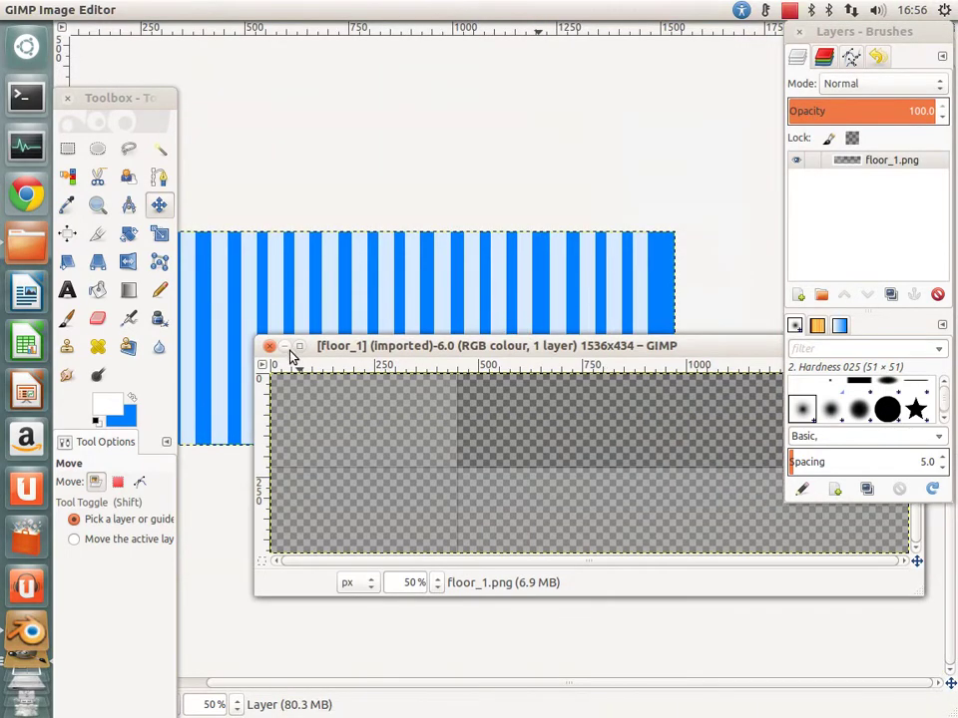
Step: Maximize the floor_1 image and save it as floor_1.xcf in car/textures/gimp_files/colour
double_click(299, 344)
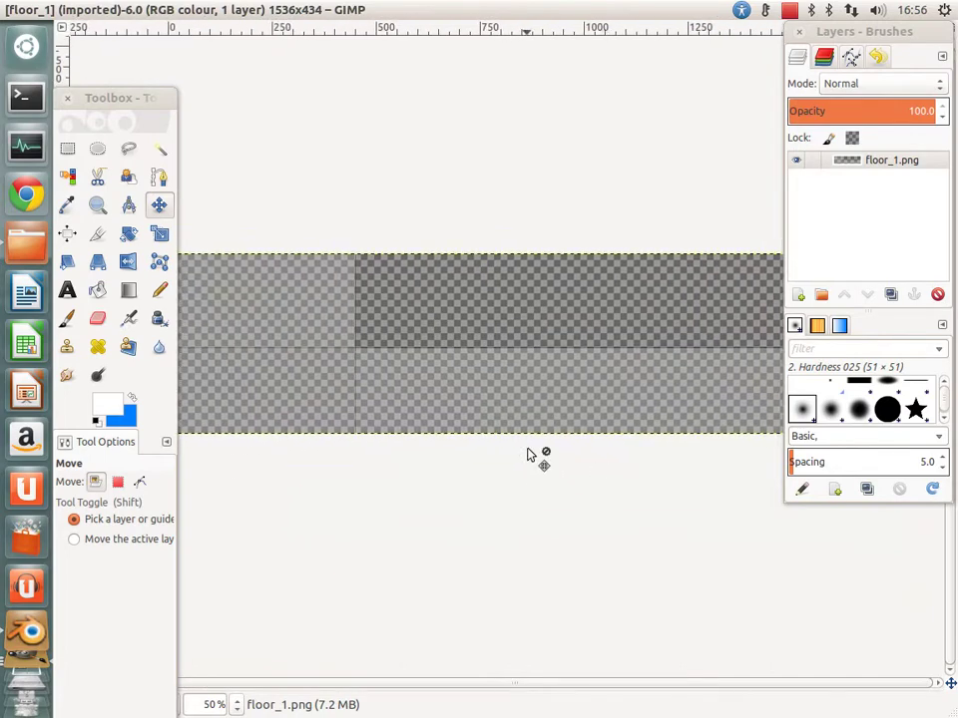
drag(136, 111, 55, 70)
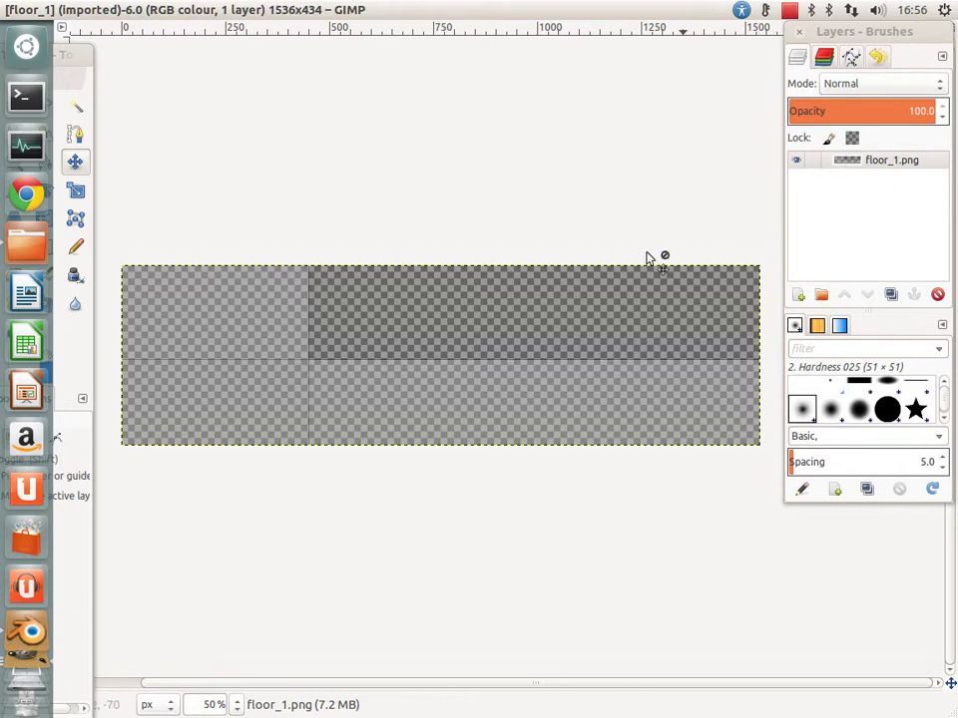
click(861, 160)
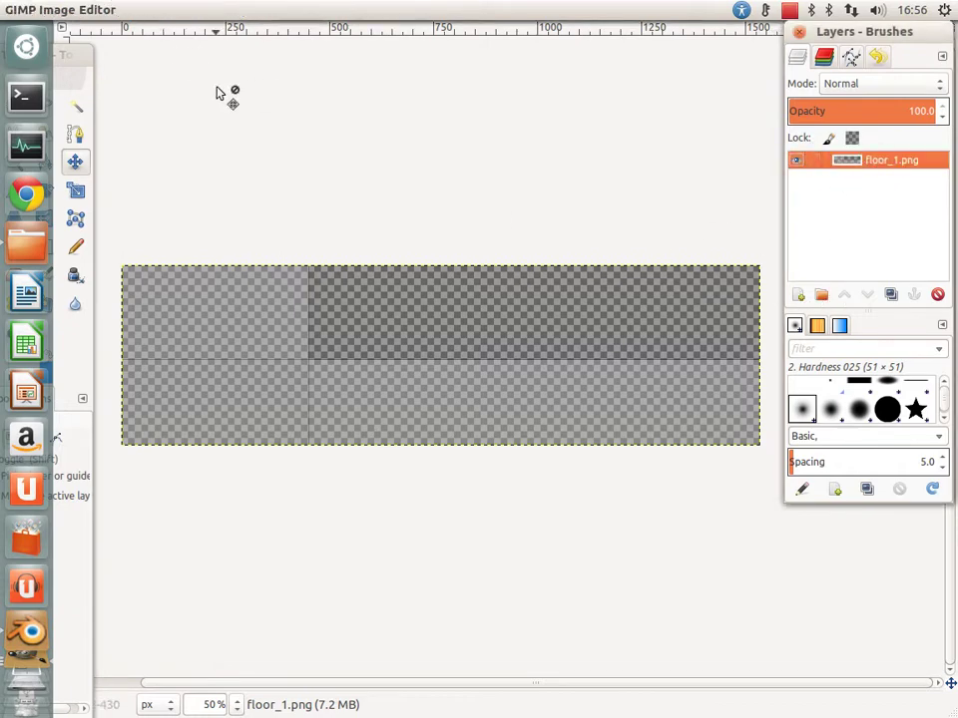
click(67, 9)
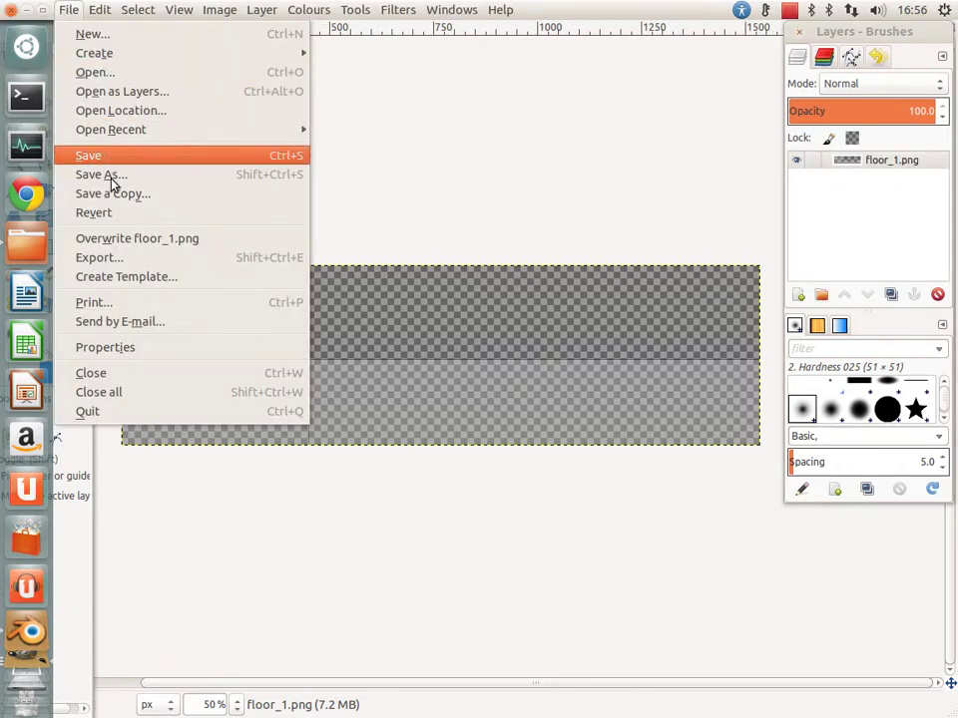
click(112, 182)
click(424, 127)
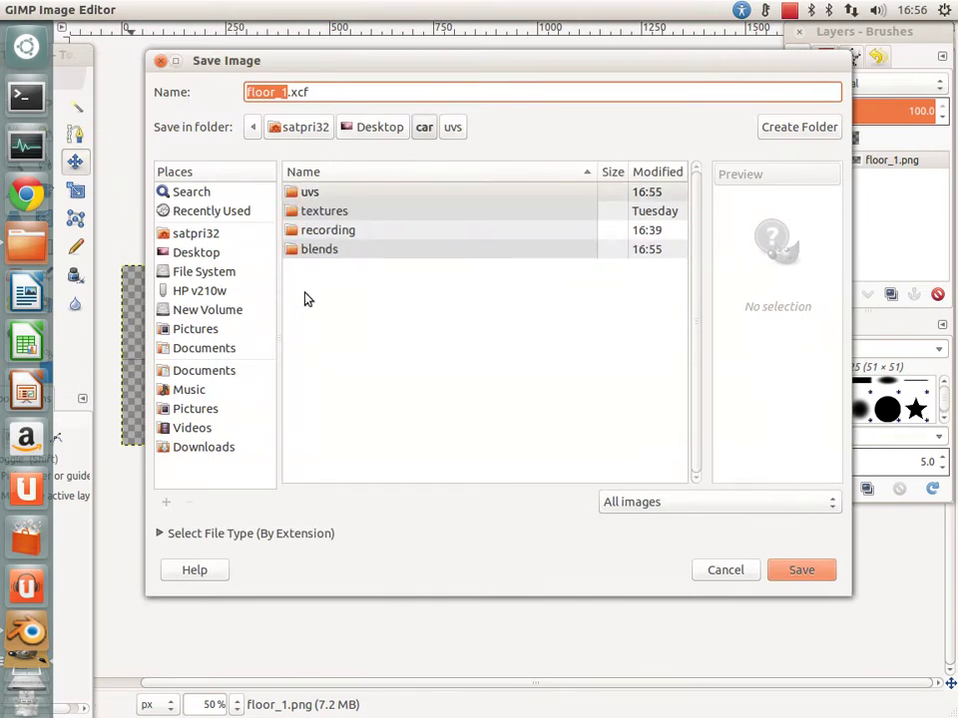
double_click(320, 212)
double_click(318, 230)
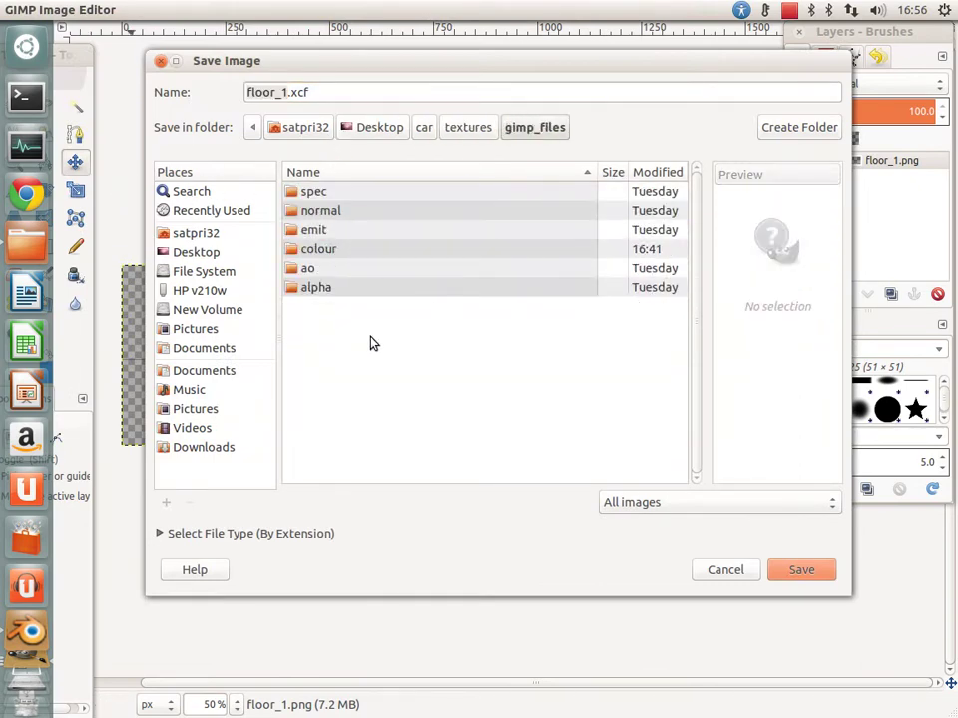
double_click(318, 249)
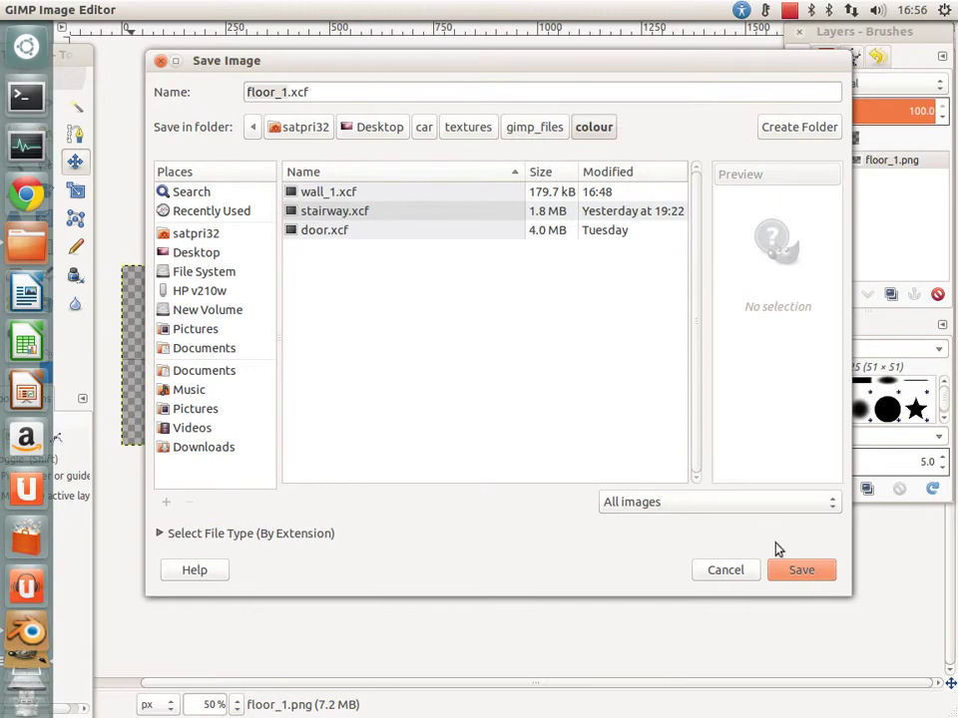
click(799, 569)
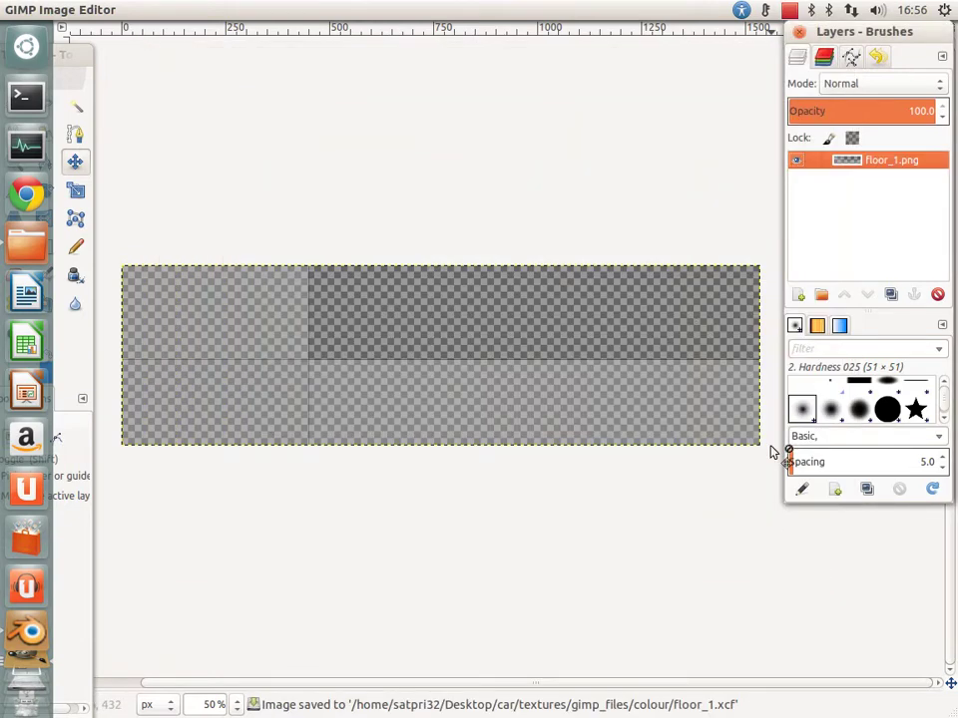
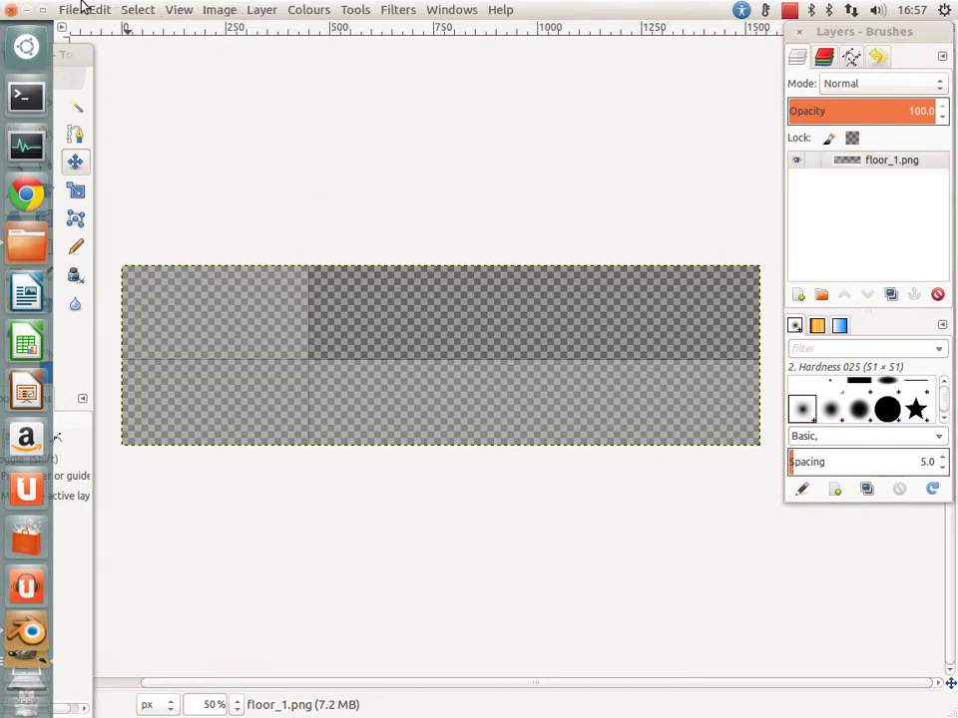
Step: Export the image as floor_1.png into the textures/colour folder using the default PNG settings
click(66, 9)
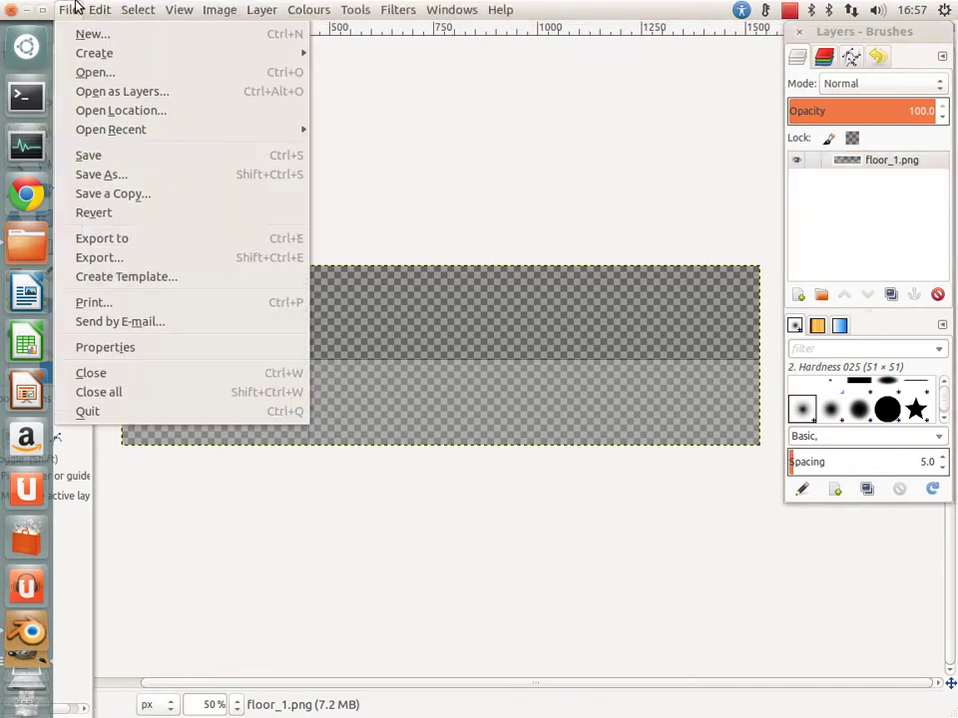
click(103, 237)
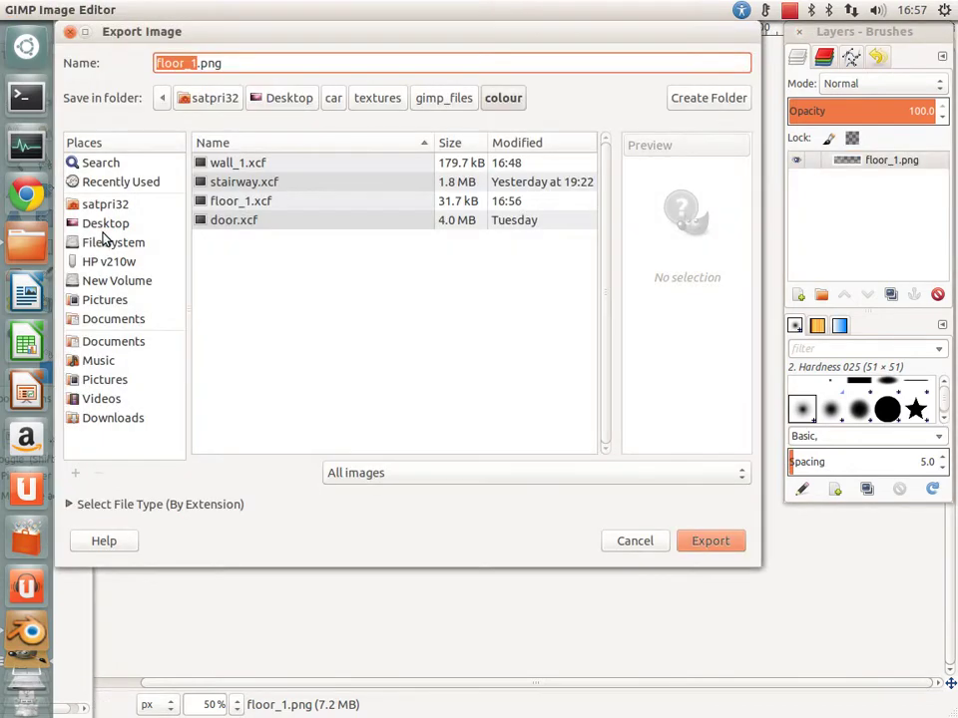
click(445, 97)
click(394, 100)
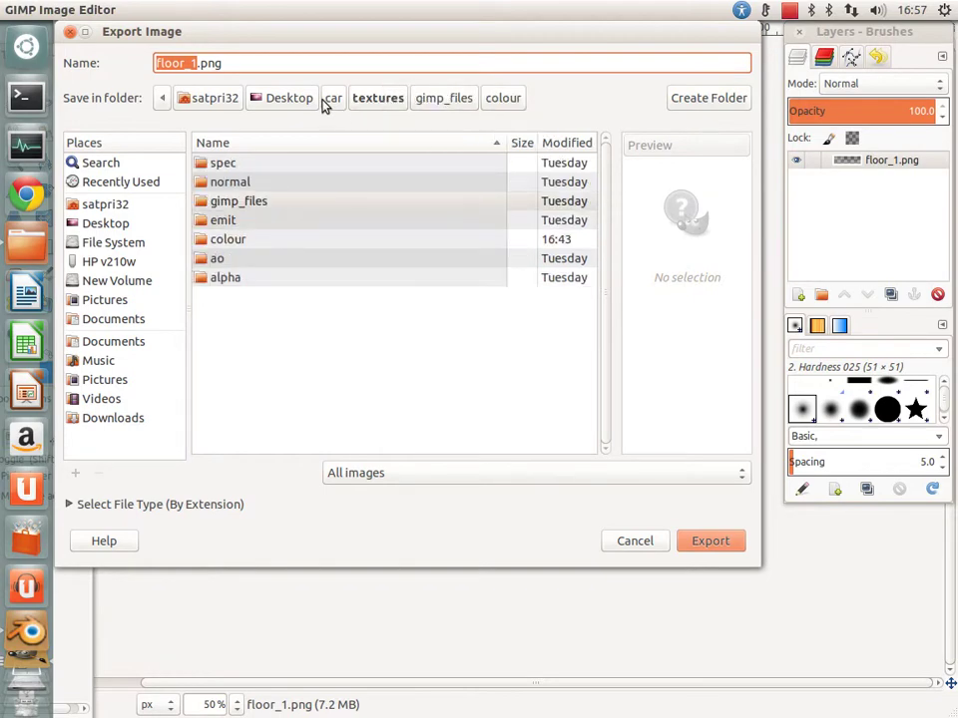
double_click(240, 239)
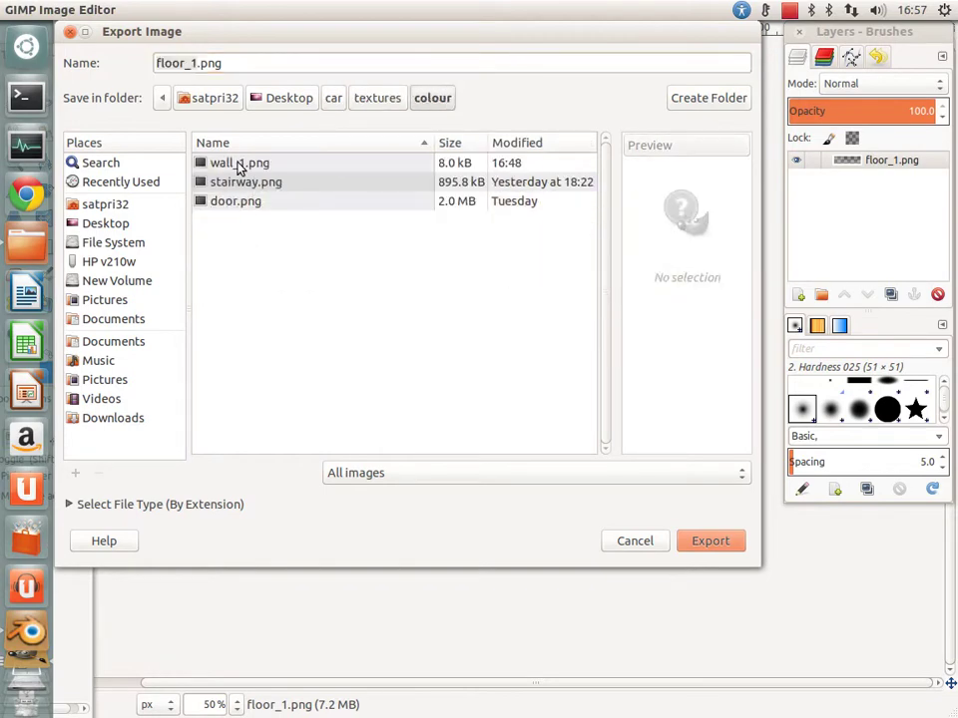
click(707, 541)
click(506, 384)
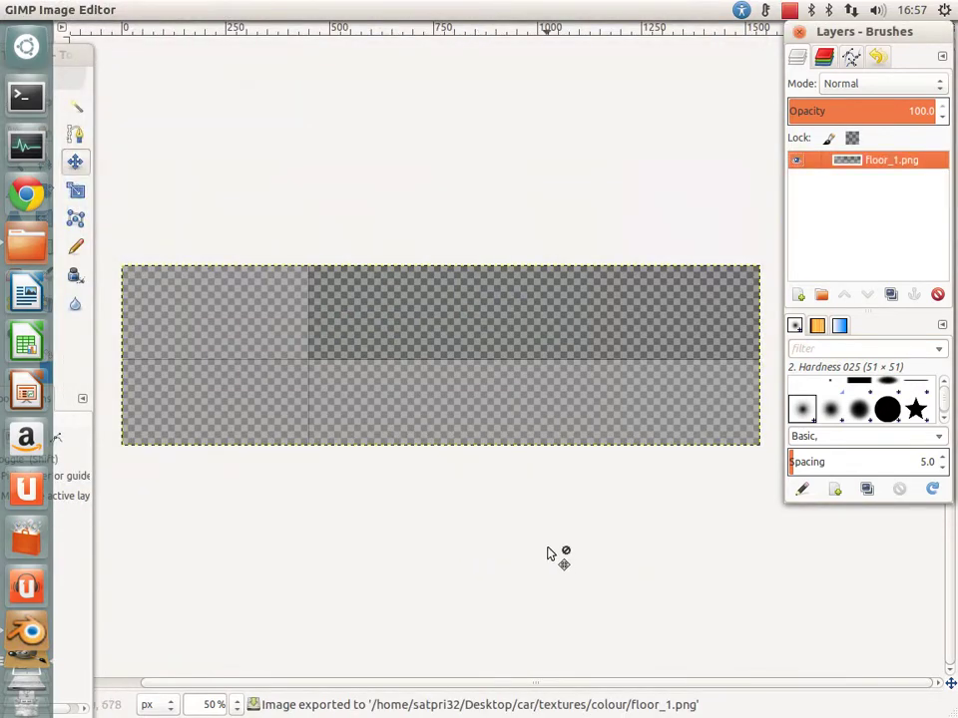
Step: Add a new transparent-filled layer and lower it beneath the floor_1.png layer
click(797, 294)
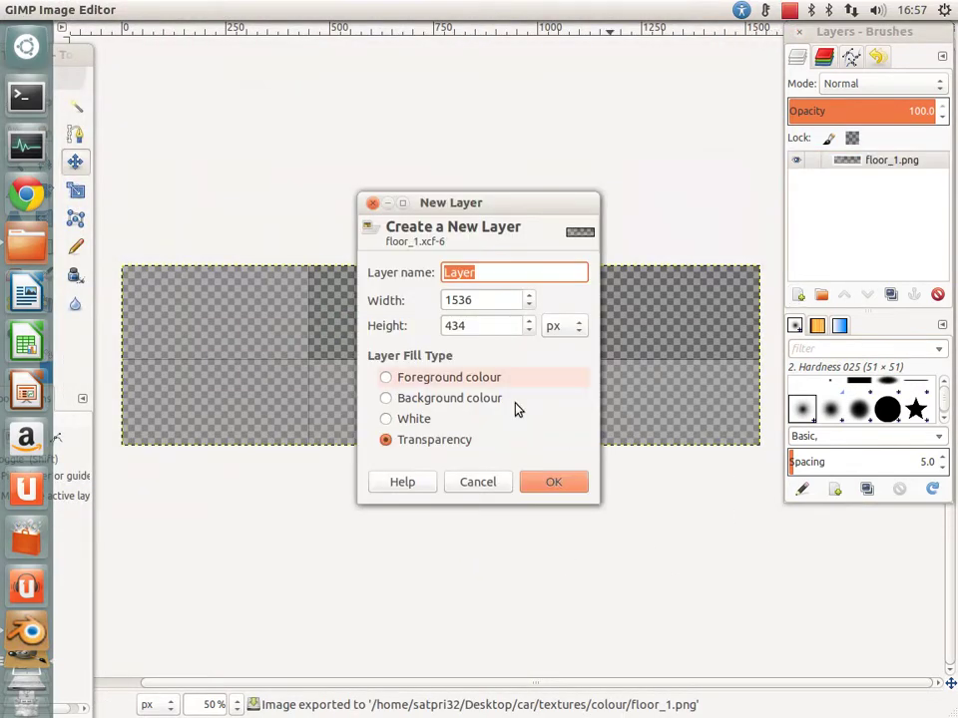
click(556, 488)
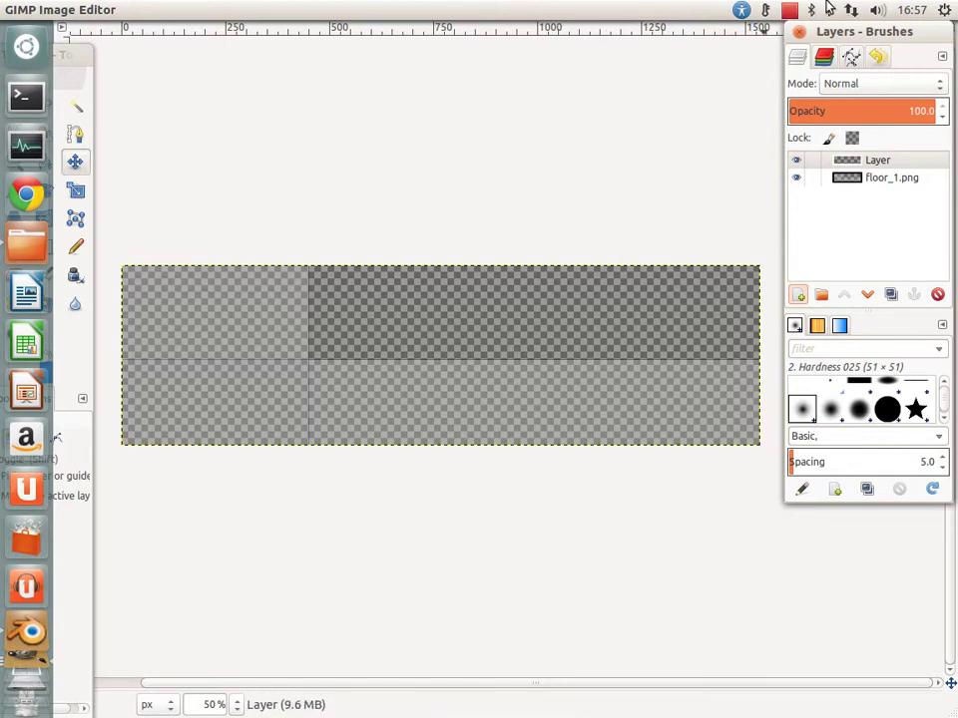
click(788, 12)
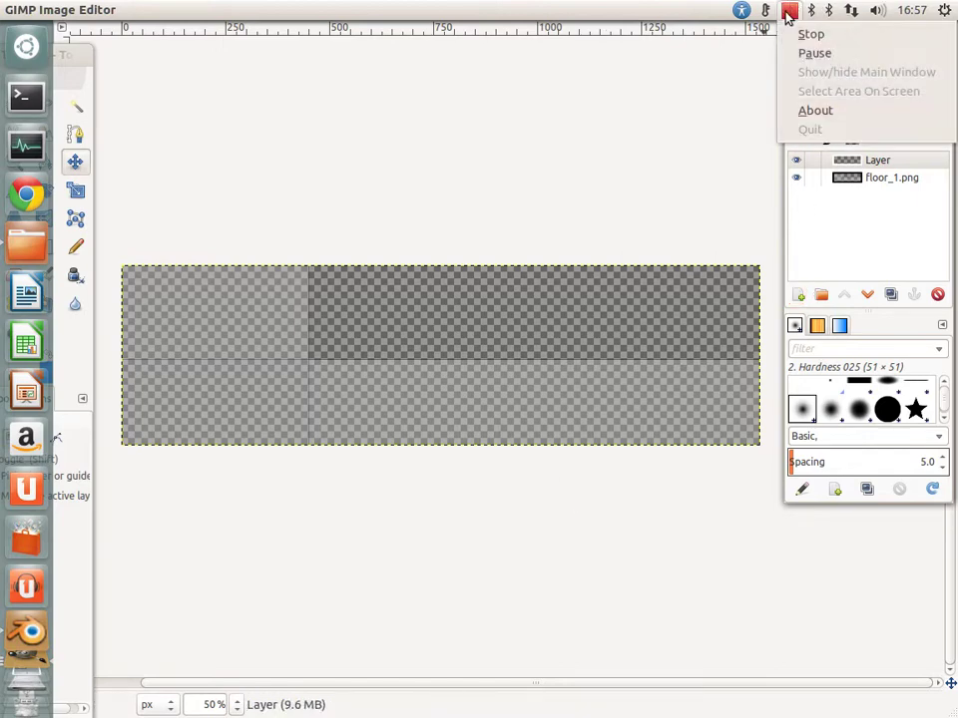
click(801, 51)
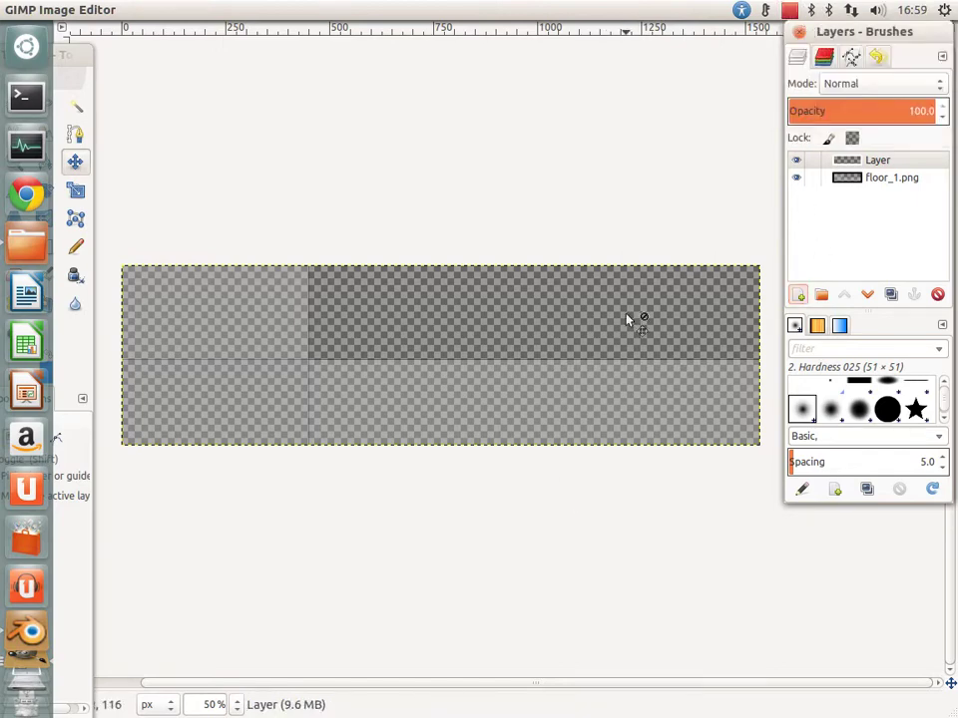
click(887, 160)
click(891, 179)
Step: Rename the floor_1.png layer to uv_layout and make the empty layer active
click(841, 301)
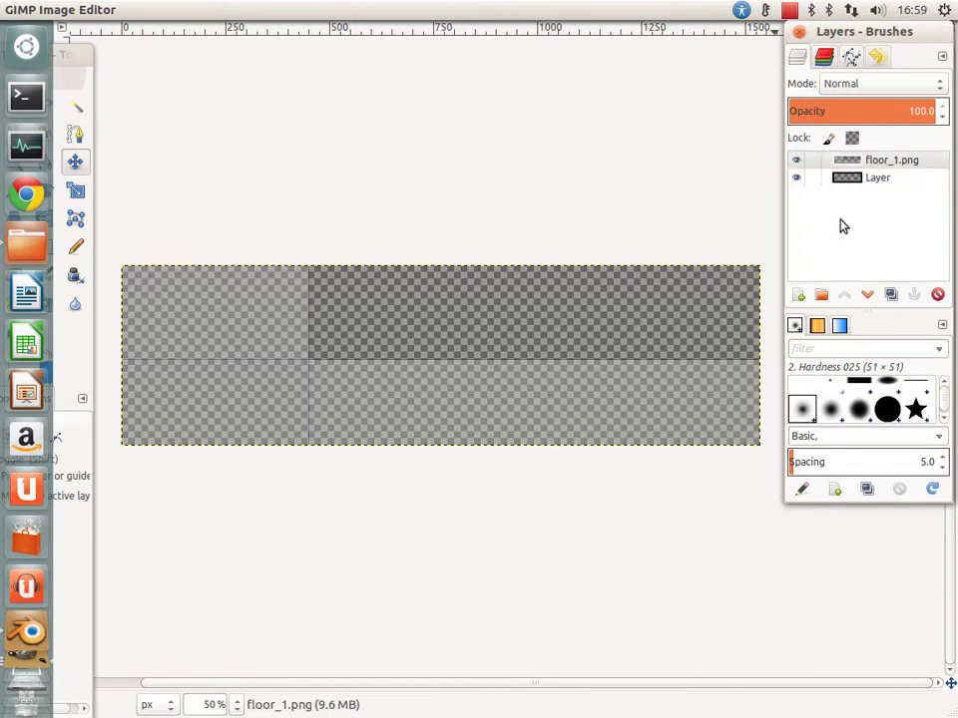
double_click(883, 160)
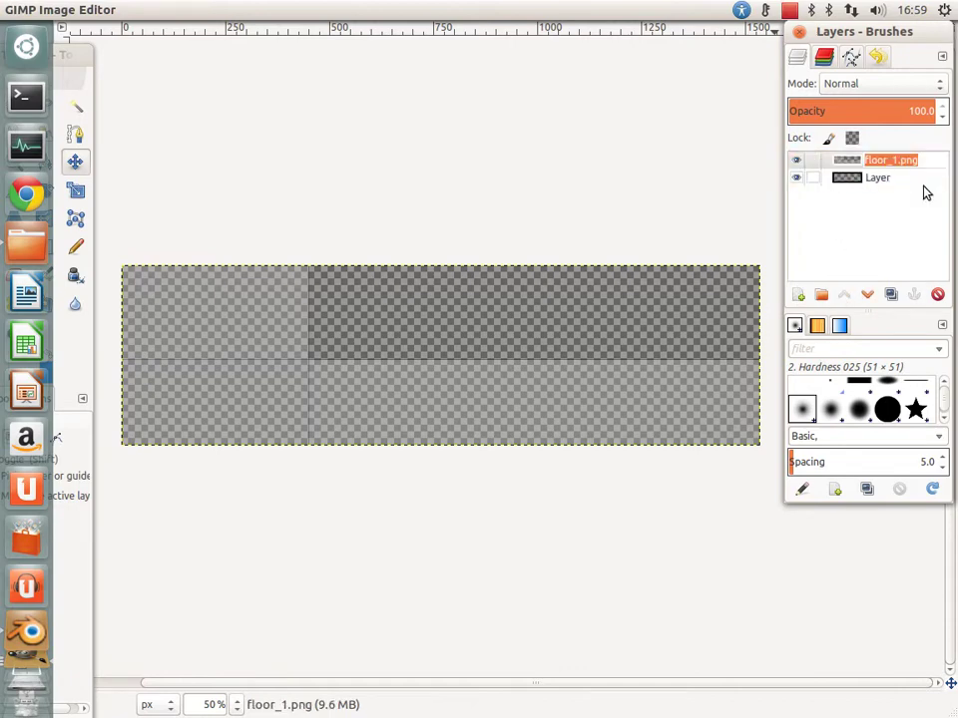
text(uv_la)
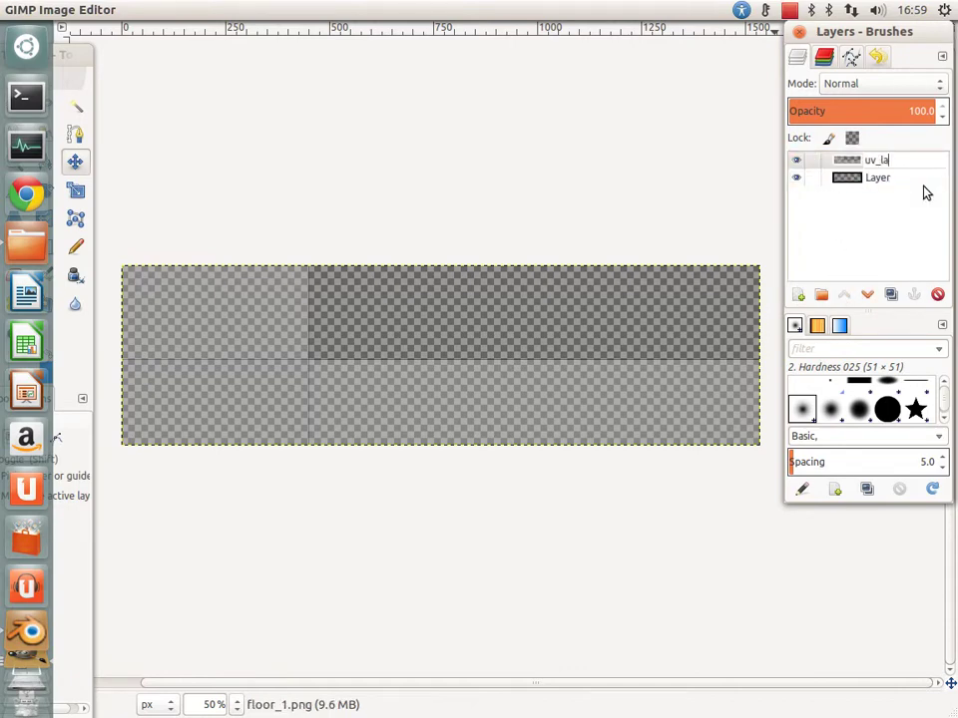
text(yout)
key(Return)
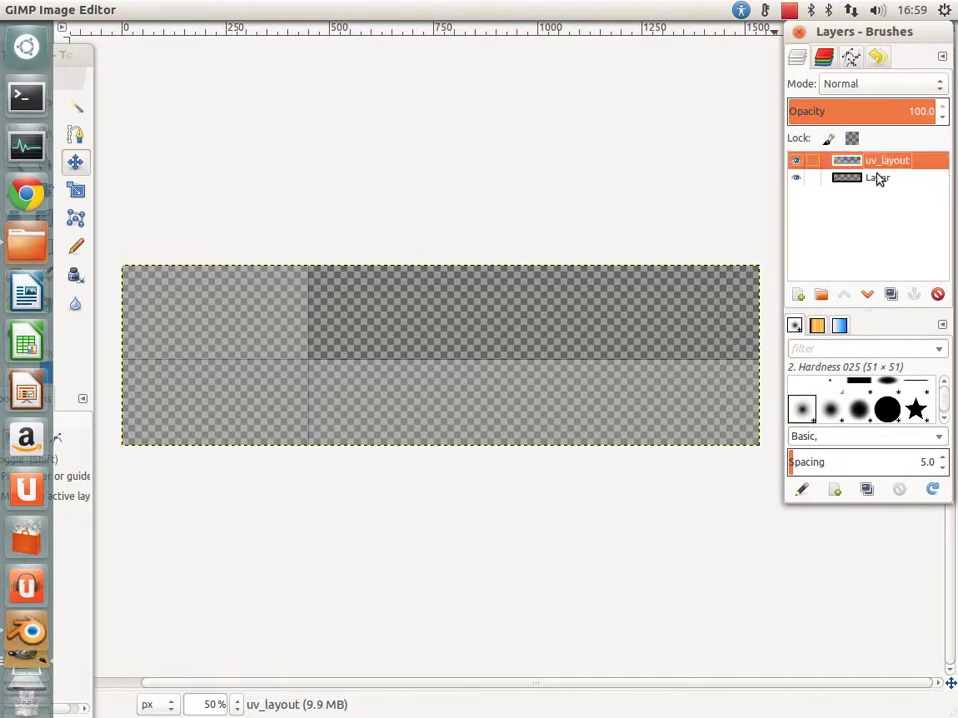
click(877, 179)
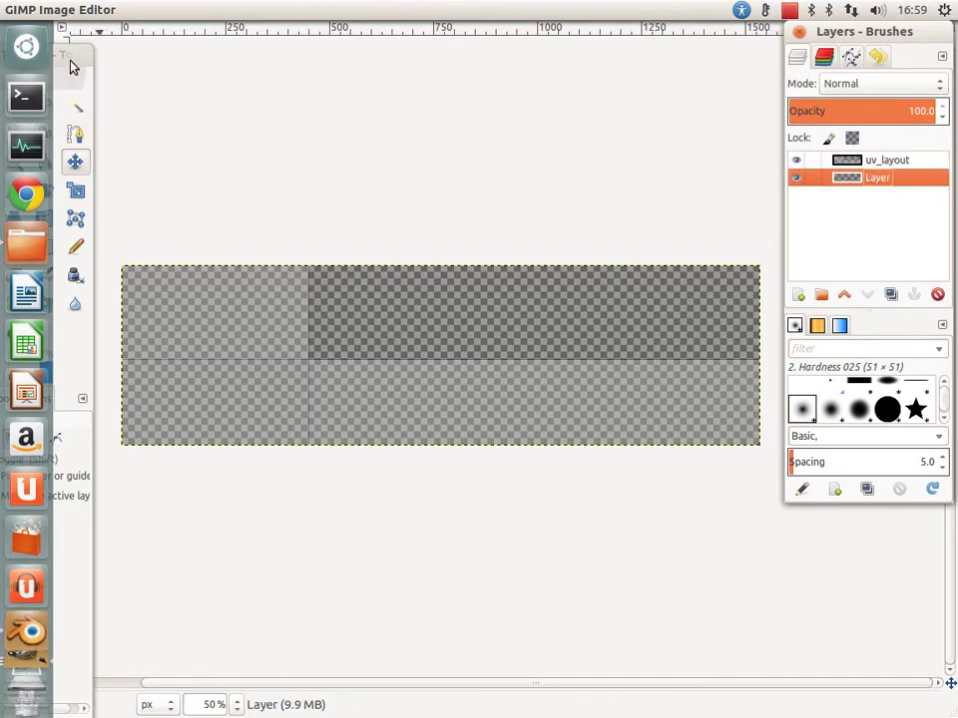
Step: Bring the full toolbox into view and try a 60-pixel-wide rectangle selection
drag(65, 55, 166, 31)
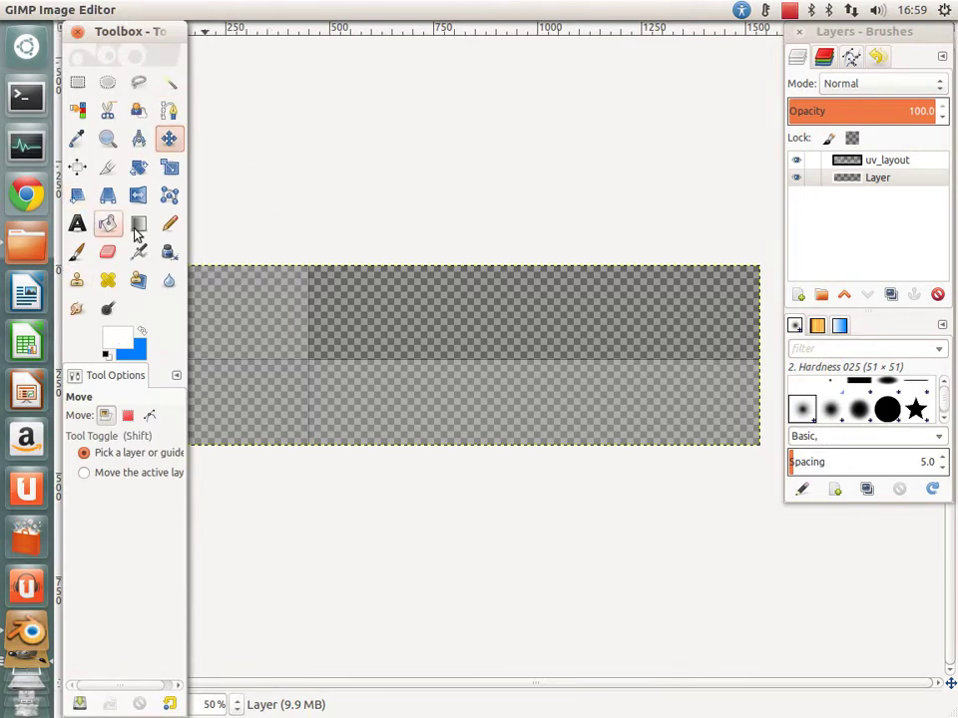
click(78, 82)
drag(330, 308, 370, 347)
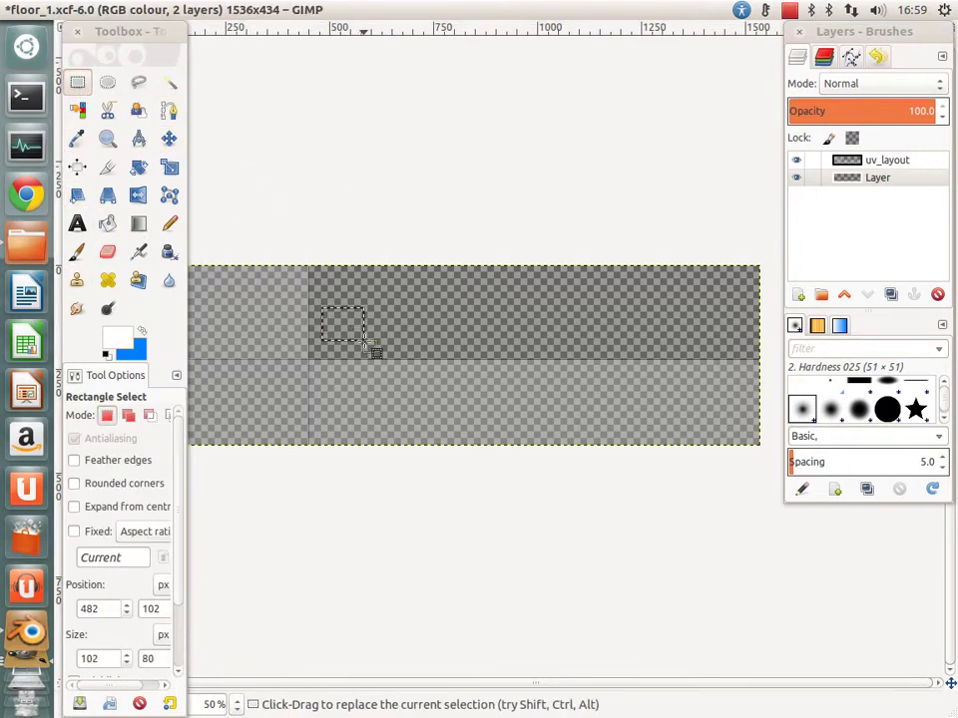
double_click(89, 659)
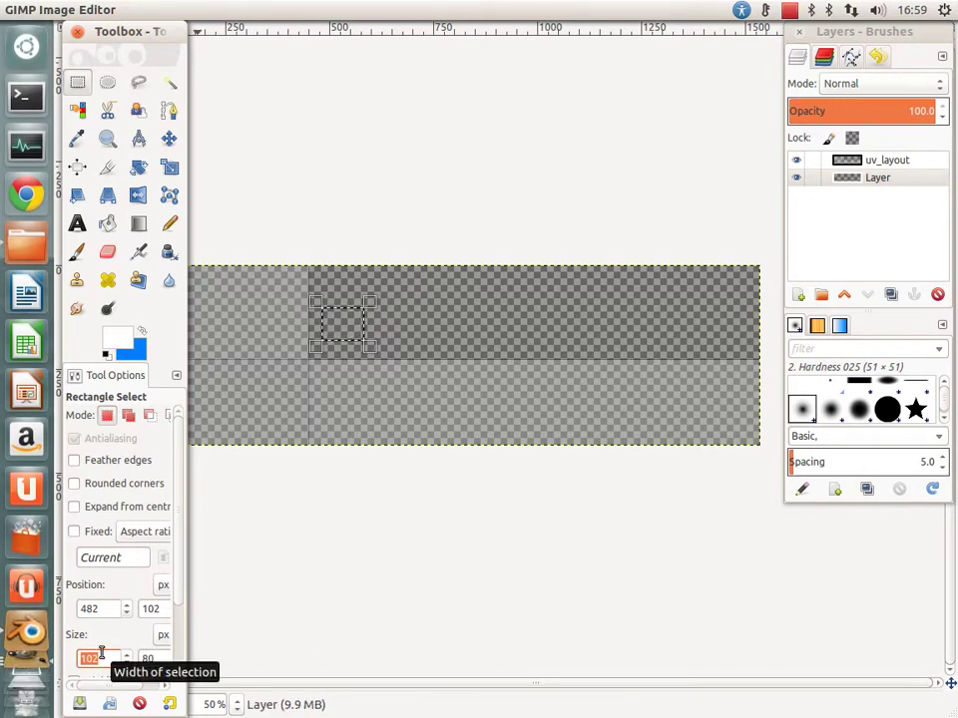
text(60)
click(367, 517)
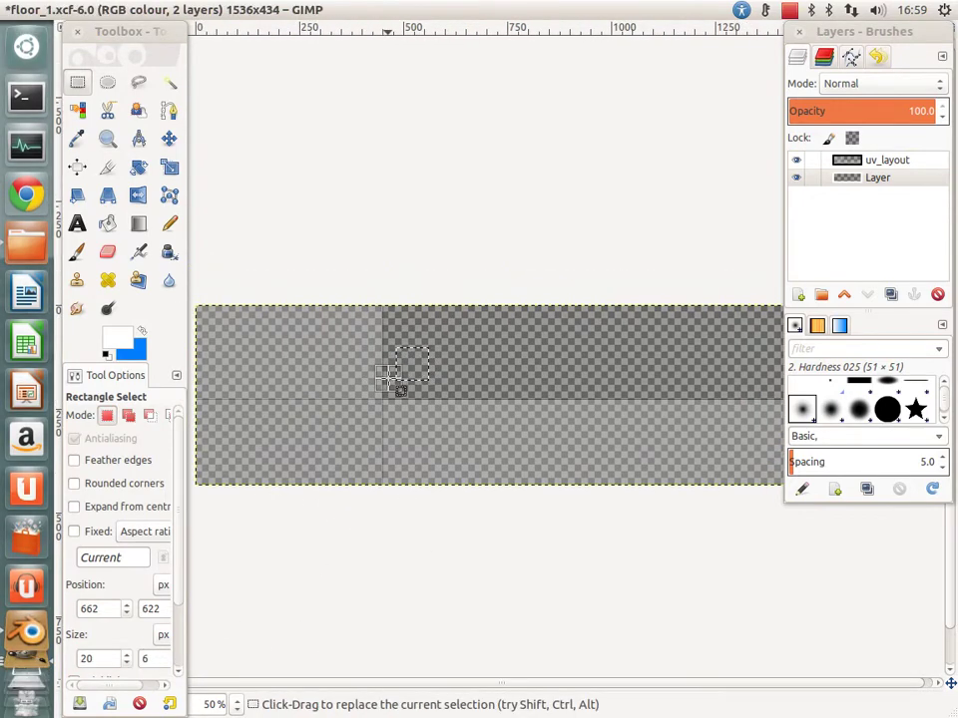
click(399, 382)
Step: Try a 40×40 rectangle selection by entering its size in Tool Options
double_click(105, 658)
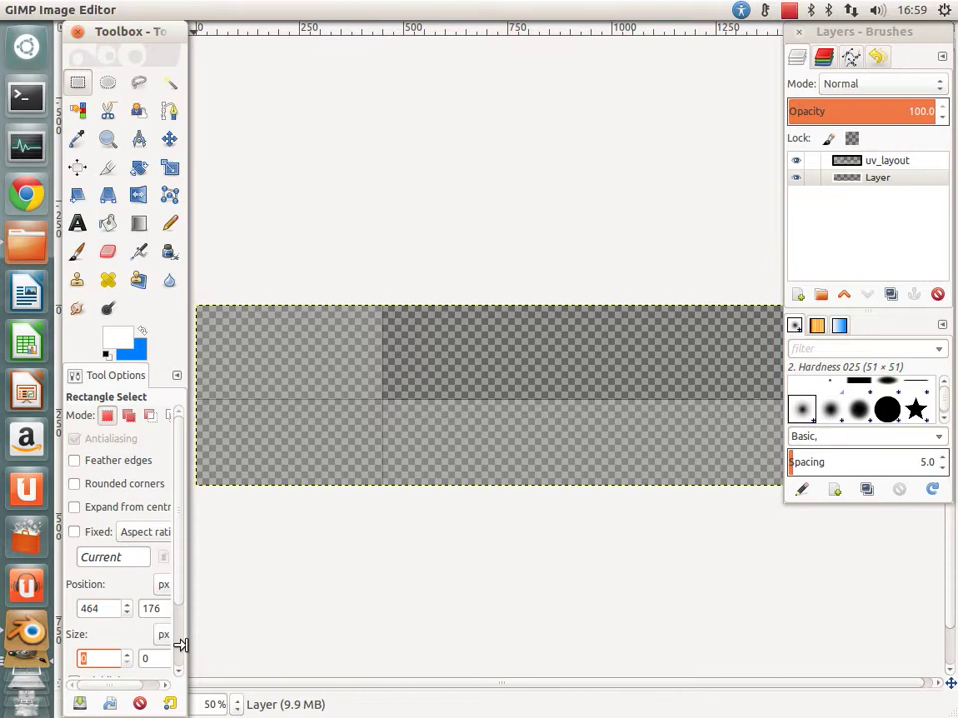
text(40)
double_click(155, 659)
text(4)
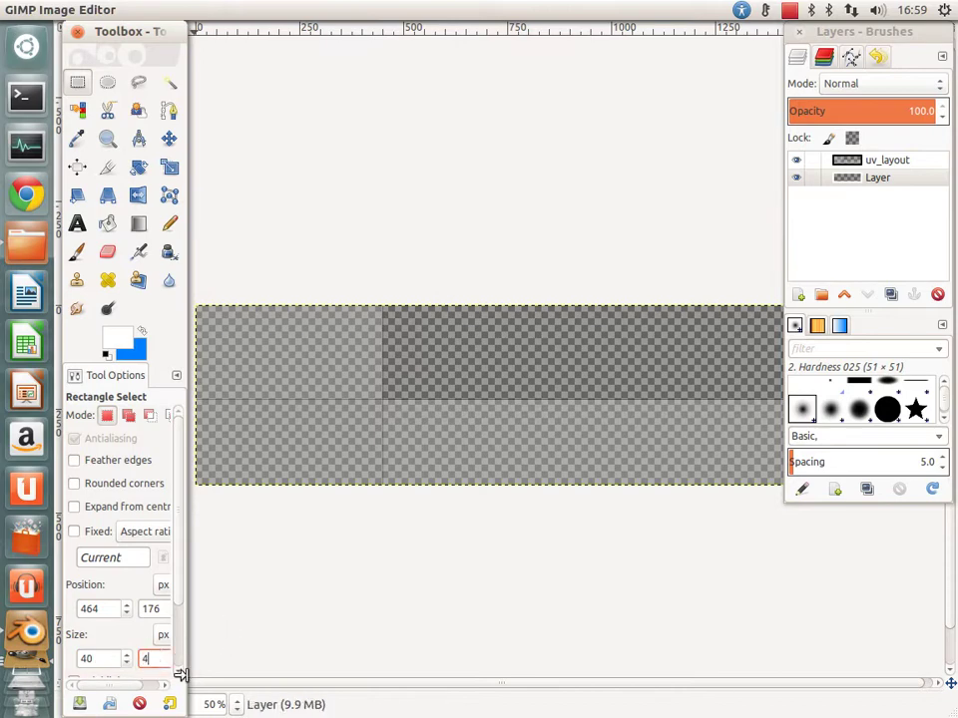
text(0)
click(297, 387)
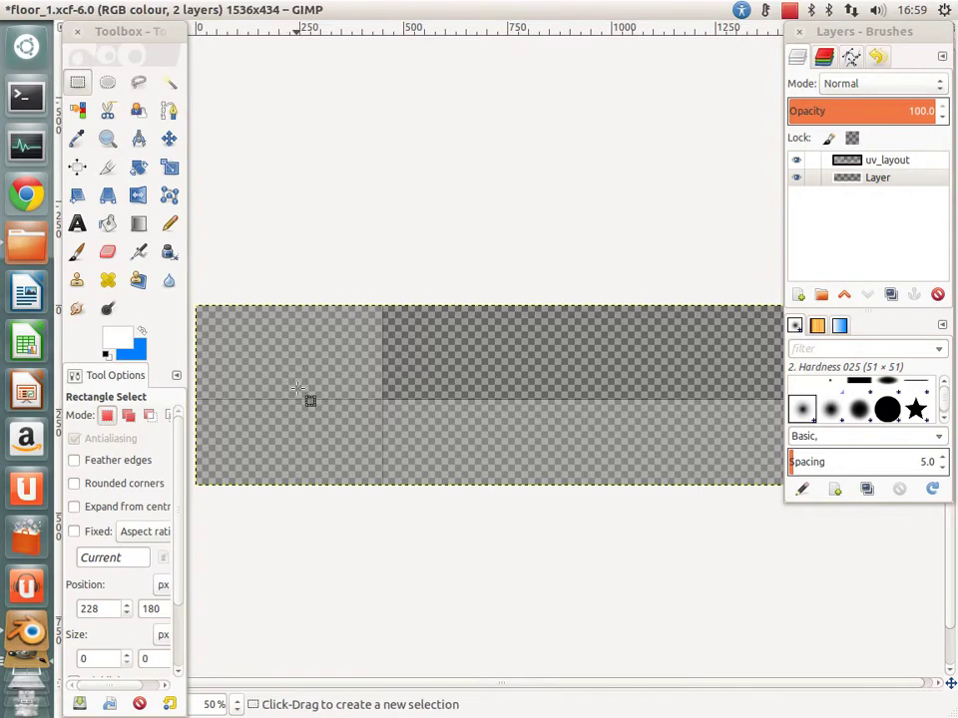
key(ctrl+z)
click(101, 658)
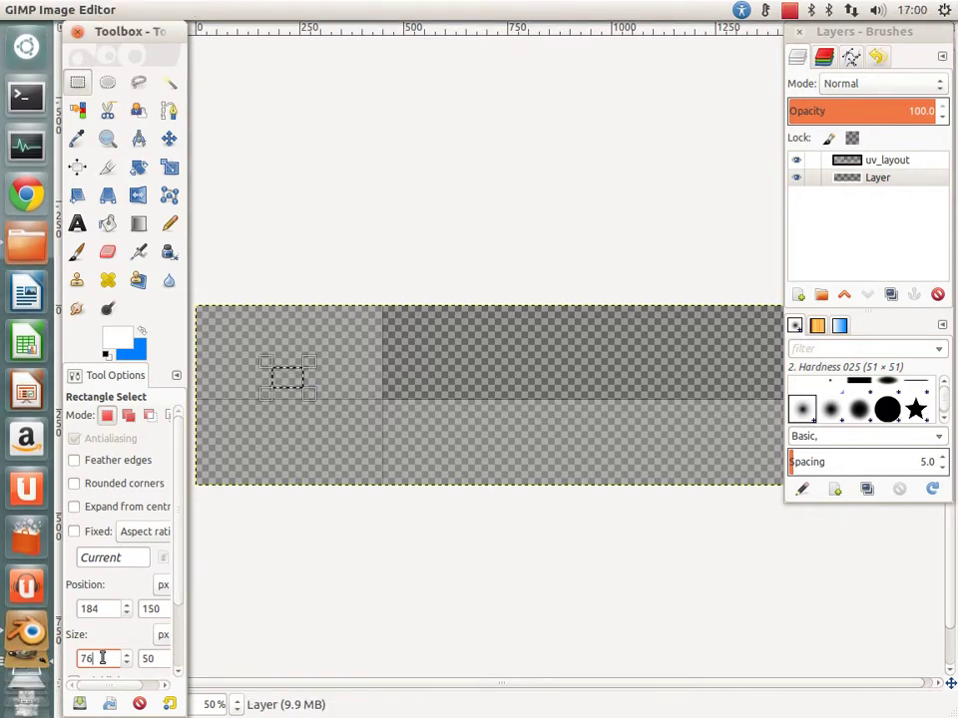
double_click(102, 658)
text(40)
key(Tab)
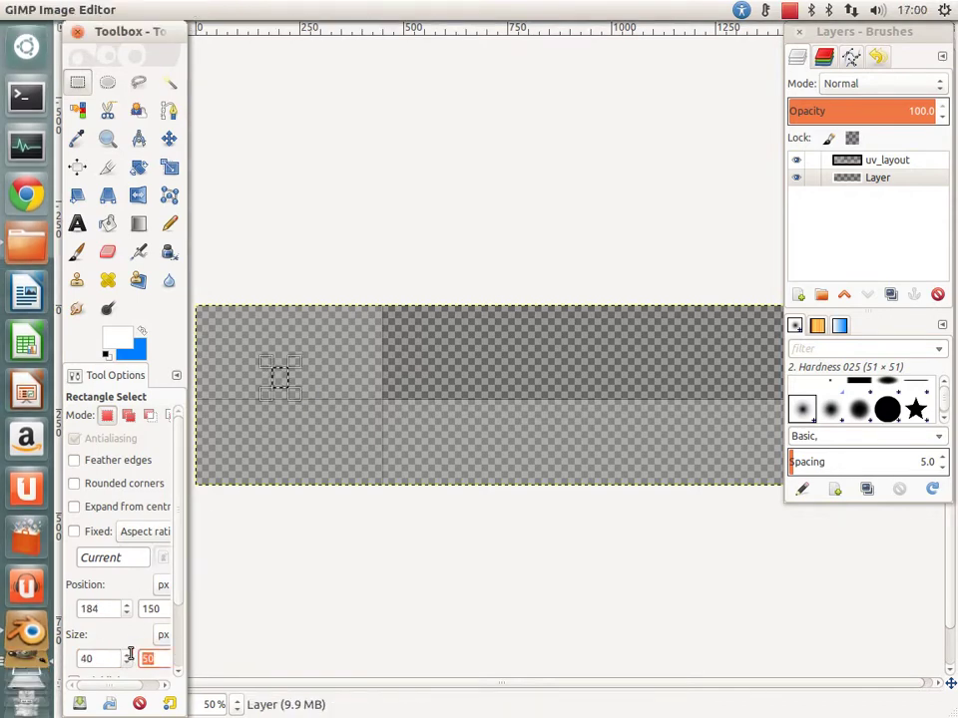
text(40)
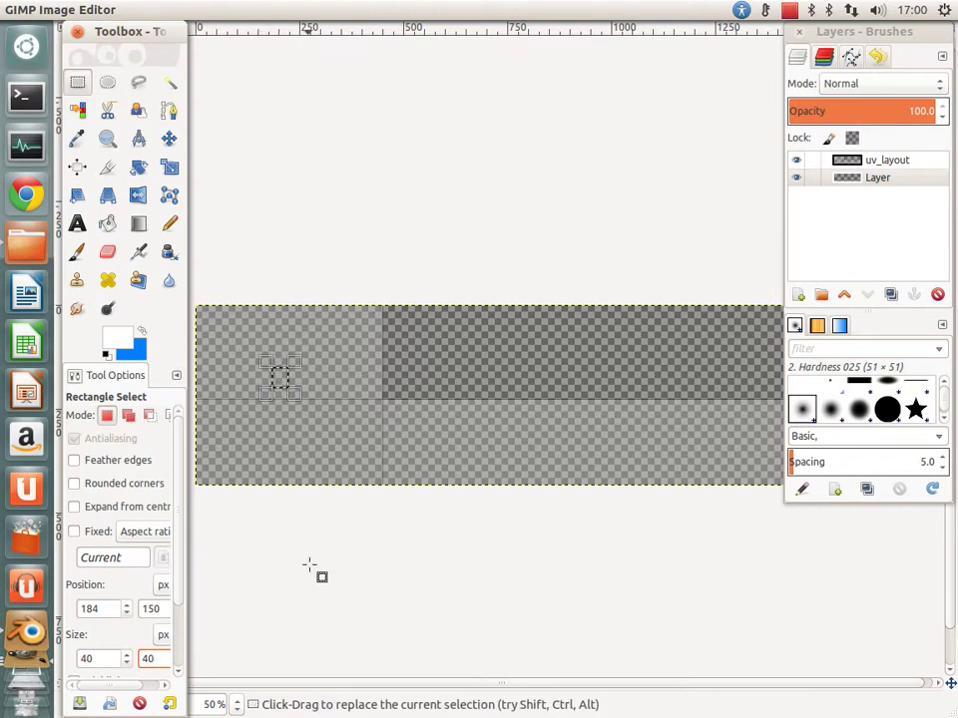
click(315, 562)
Step: Draw a roughly 48-pixel square selection and move it to the image's top-left corner
drag(245, 347, 315, 419)
drag(254, 356, 269, 377)
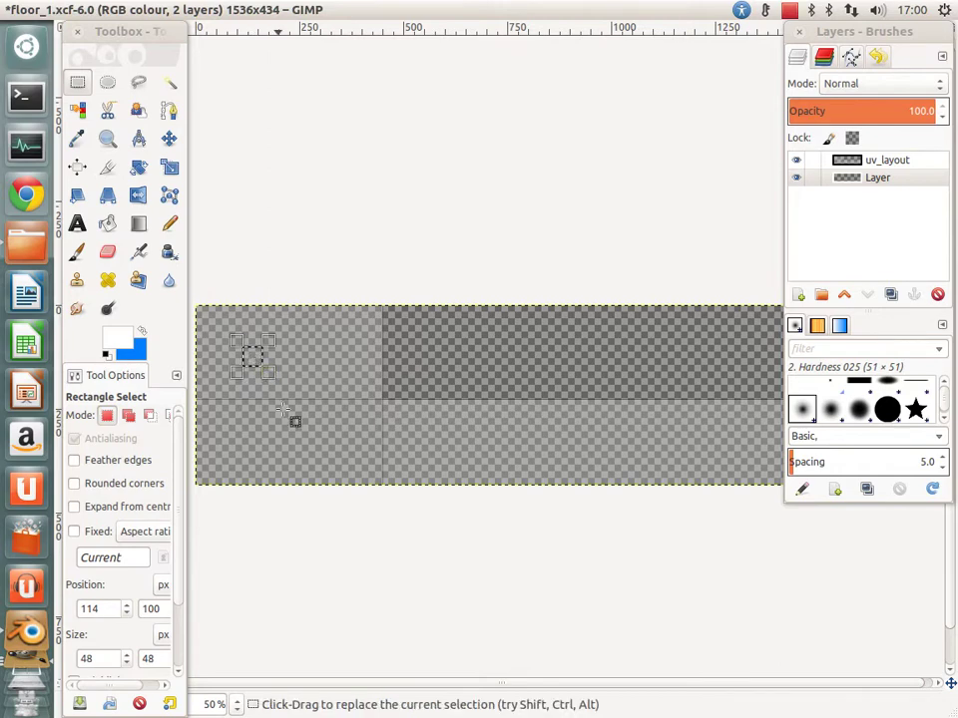
scroll(268, 560, down, 1)
scroll(279, 517, up, 1)
scroll(280, 516, left, 1)
ctrl+scroll(279, 517, up, 1)
ctrl+scroll(421, 496, up, 3)
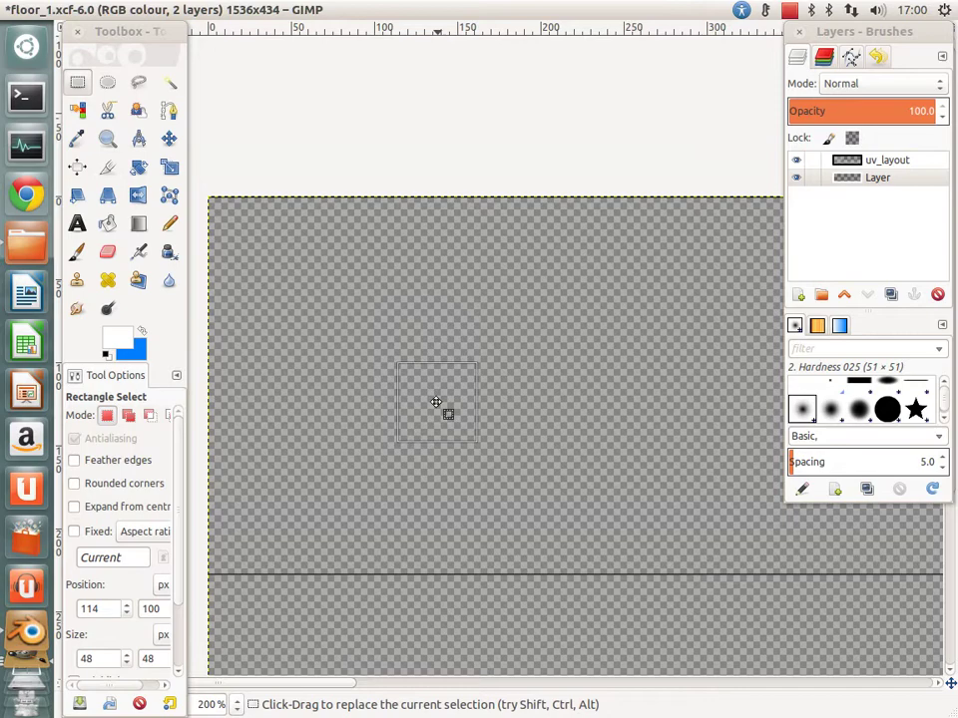
drag(449, 413, 247, 240)
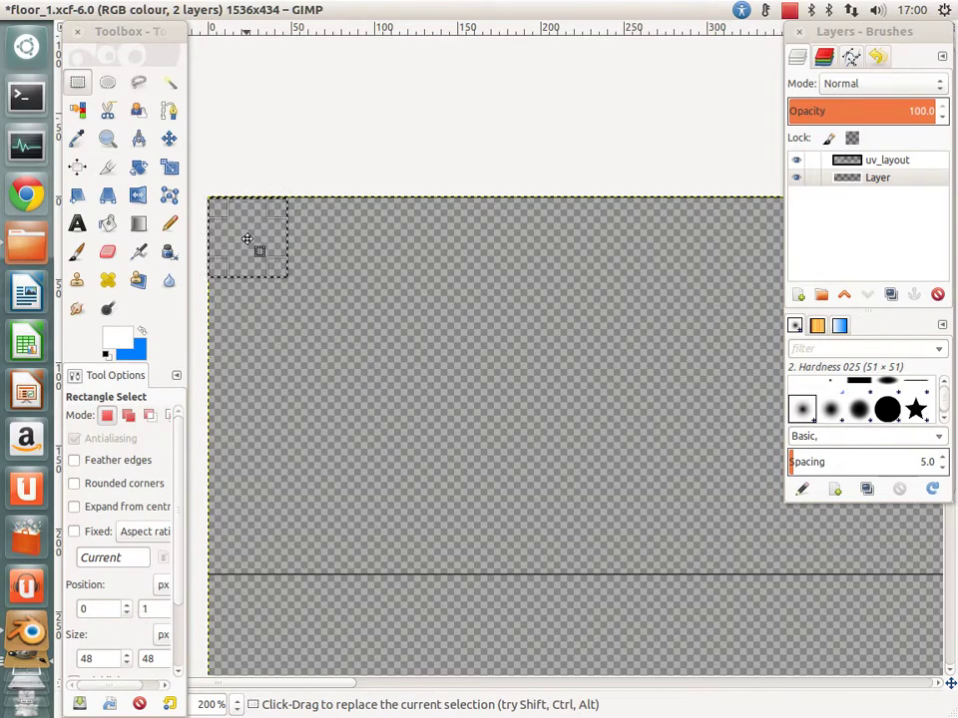
Step: Stretch the selection over the whole image, then remove the selection entirely
scroll(290, 365, up, 1)
scroll(290, 365, left, 1)
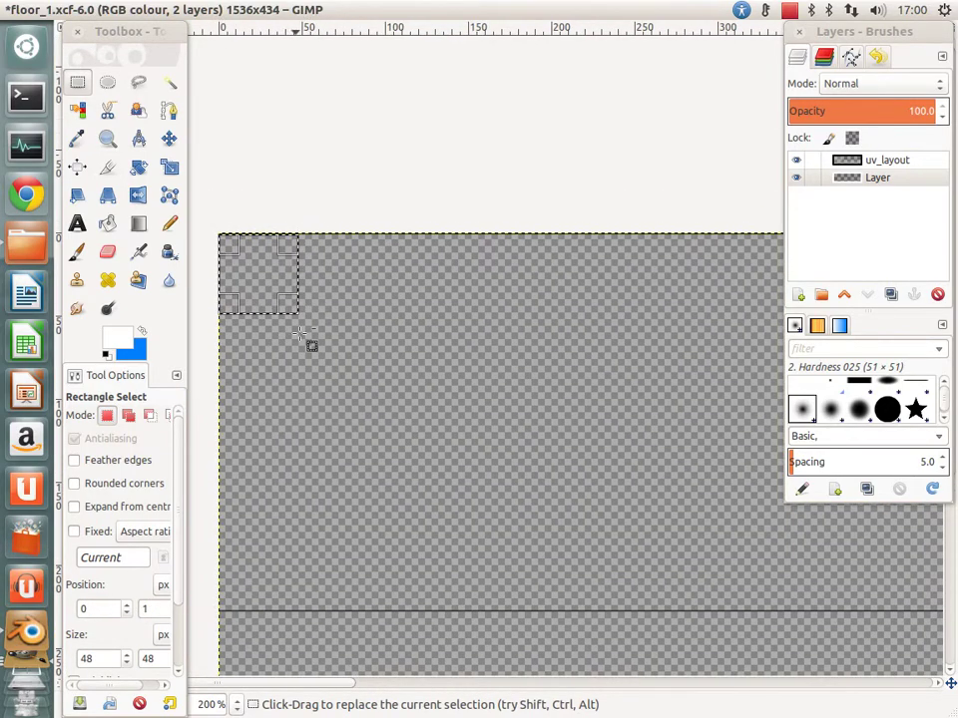
ctrl+scroll(311, 344, down, 6)
ctrl+scroll(339, 324, up, 1)
drag(316, 318, 740, 426)
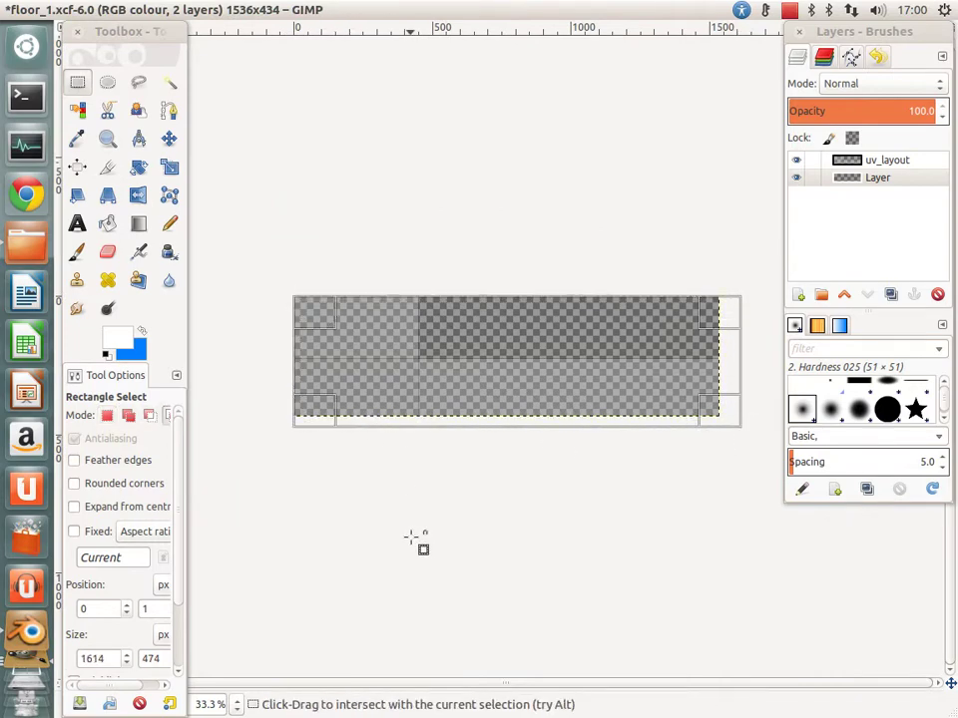
key(ctrl+shift+a)
Step: Paint white with the Paintbrush across the lower and right parts of the canvas
click(77, 253)
mouse_move(363, 368)
mouse_down()
mouse_move(606, 293)
mouse_move(384, 334)
mouse_up()
key(ctrl+z)
drag(688, 347, 714, 304)
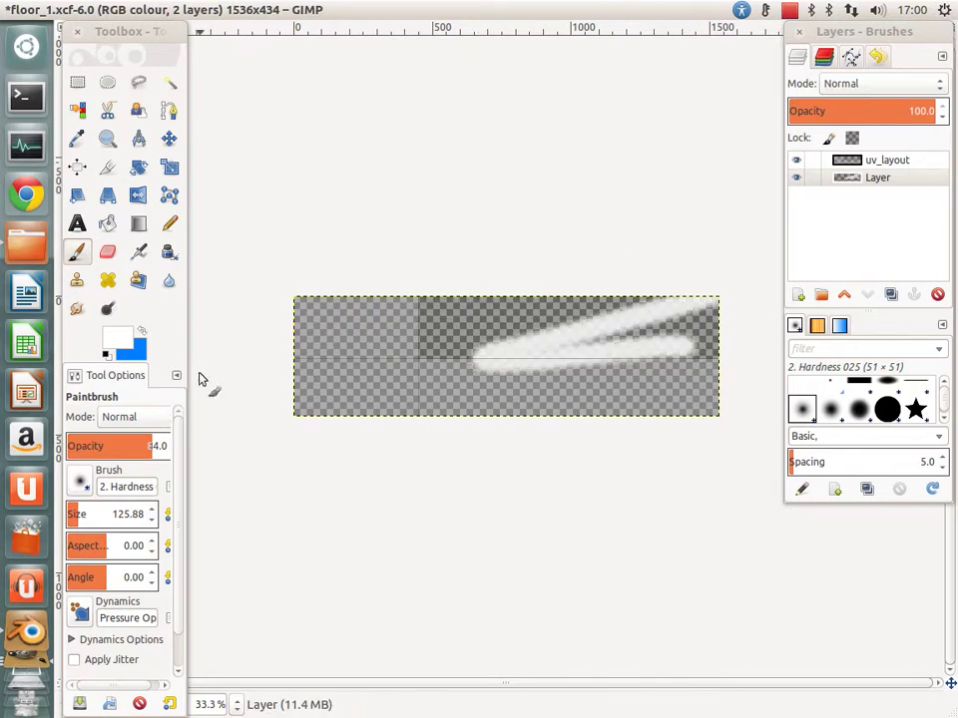
click(156, 448)
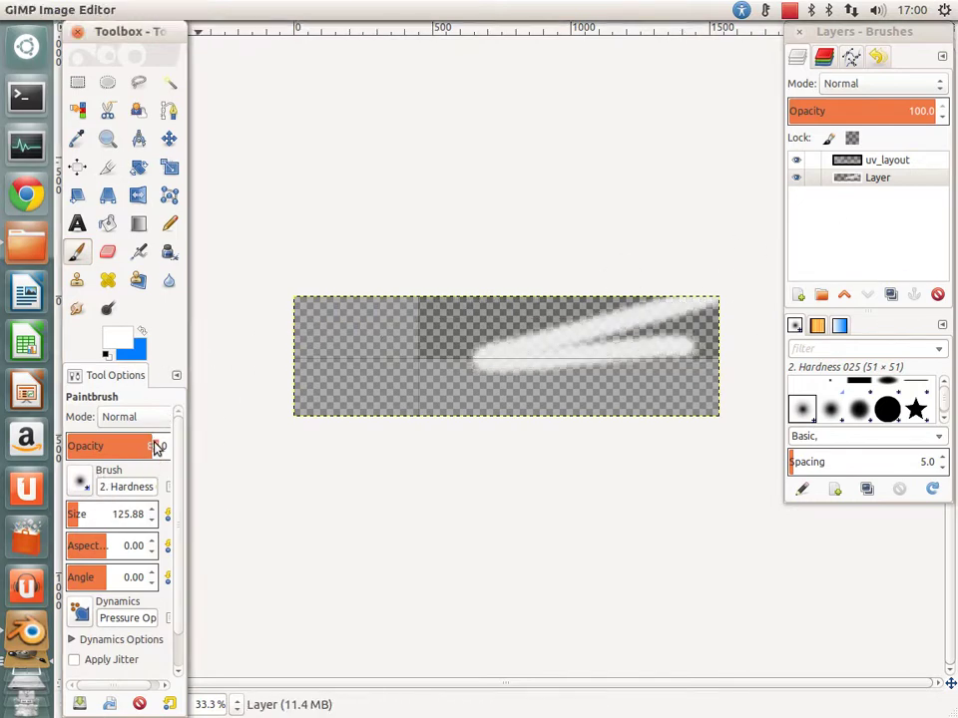
mouse_move(360, 399)
mouse_down()
mouse_move(573, 391)
mouse_move(698, 369)
mouse_up()
Step: Confirm white as paint colour and cover the left, top and top-right dark streaks
click(118, 341)
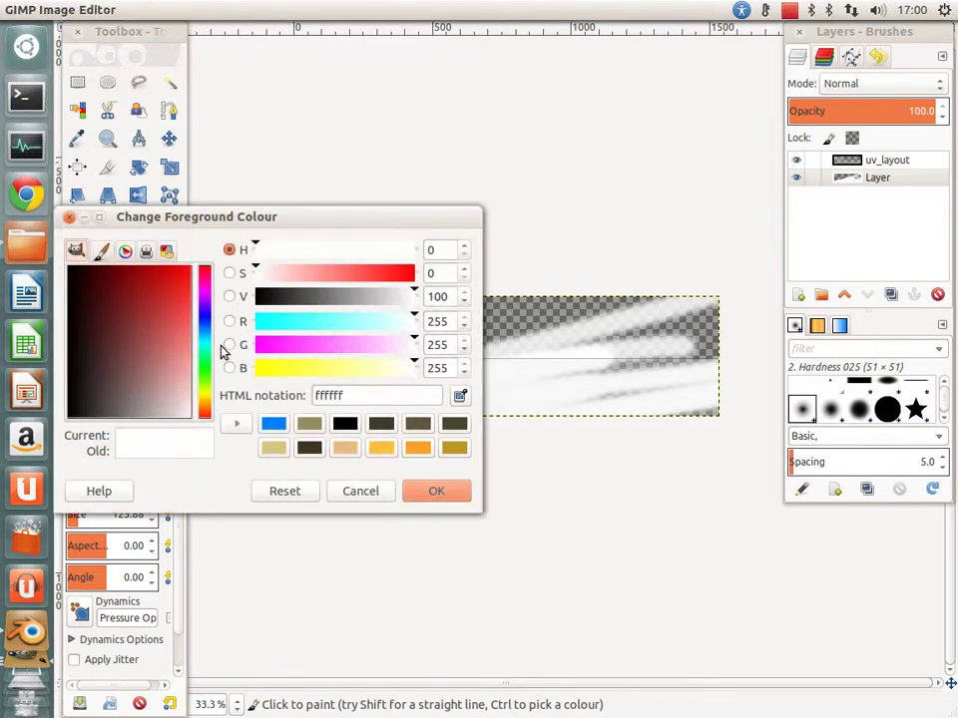
click(431, 491)
mouse_move(300, 399)
mouse_down()
mouse_move(624, 268)
mouse_move(335, 291)
mouse_move(500, 316)
mouse_move(569, 346)
mouse_move(280, 385)
mouse_up()
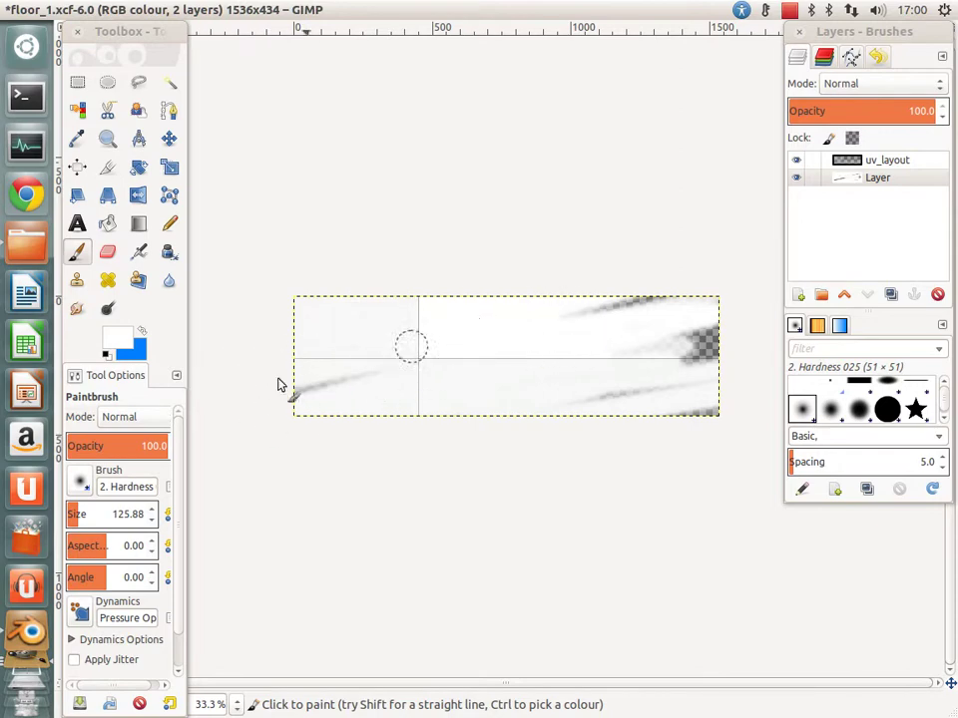
drag(720, 255, 711, 372)
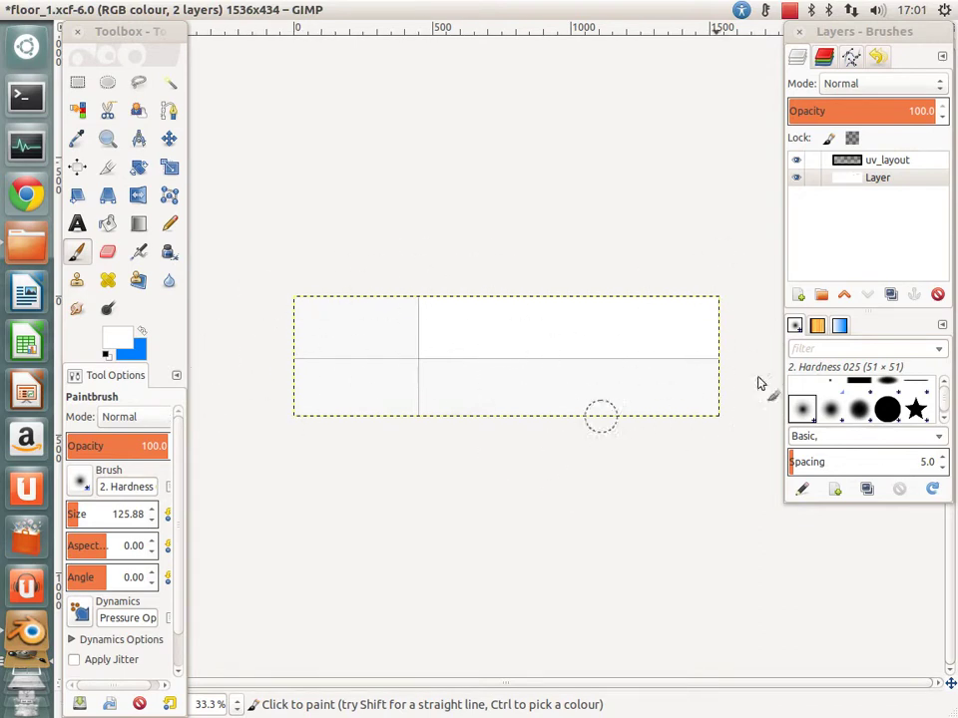
ctrl+scroll(273, 470, up, 2)
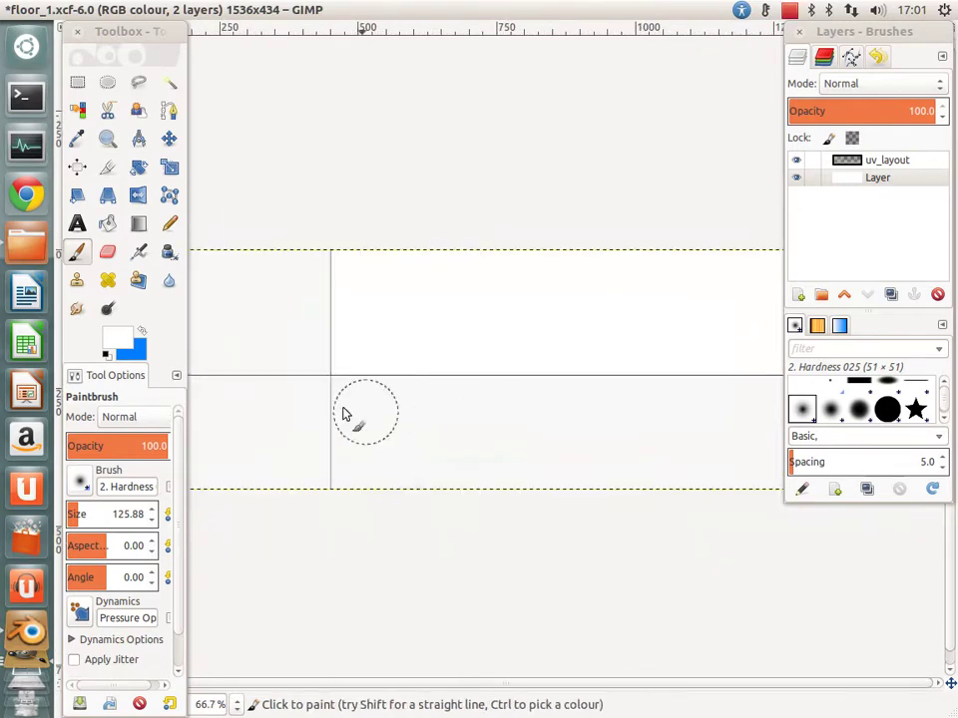
middle_drag(342, 414, 596, 490)
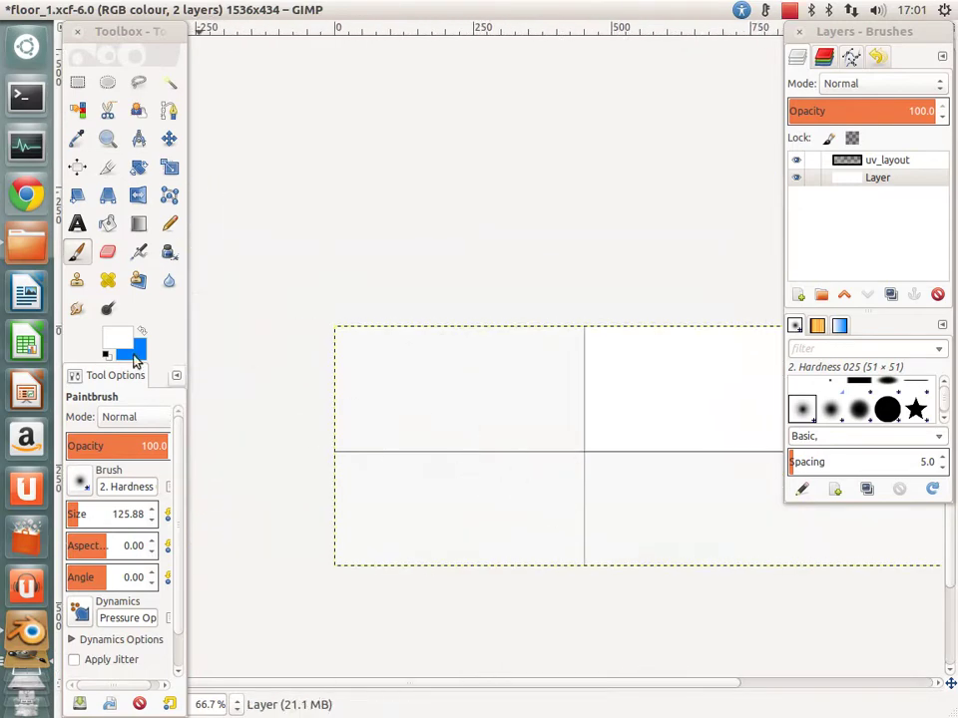
Step: Select a 48×48 square flush with the image's top-left corner
click(77, 84)
mouse_move(338, 328)
mouse_down()
mouse_move(374, 364)
mouse_move(361, 351)
mouse_up()
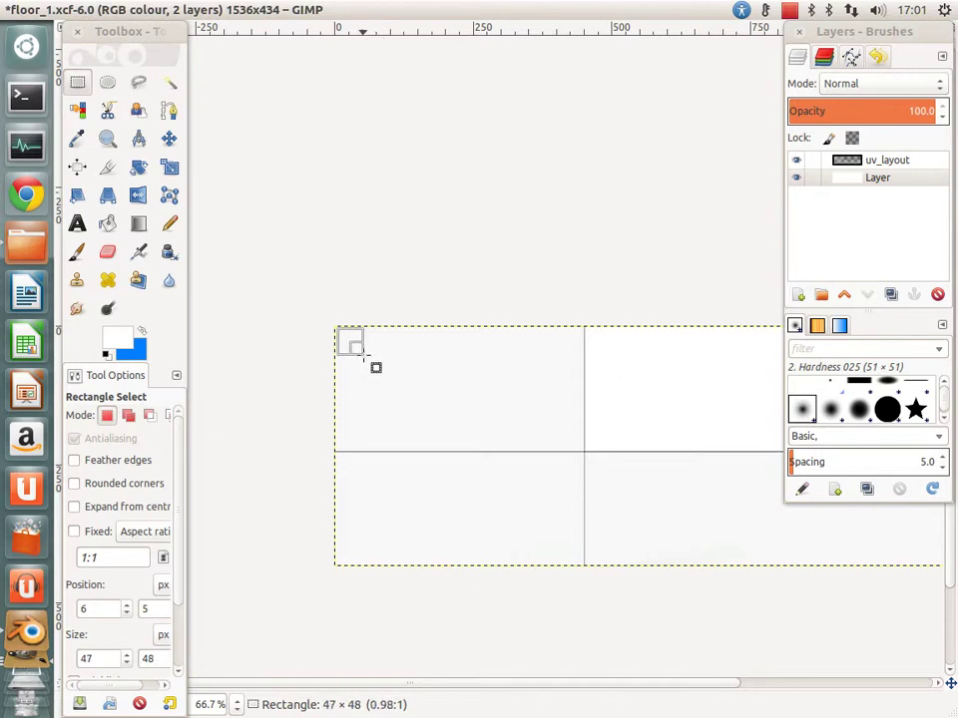
drag(376, 367, 376, 367)
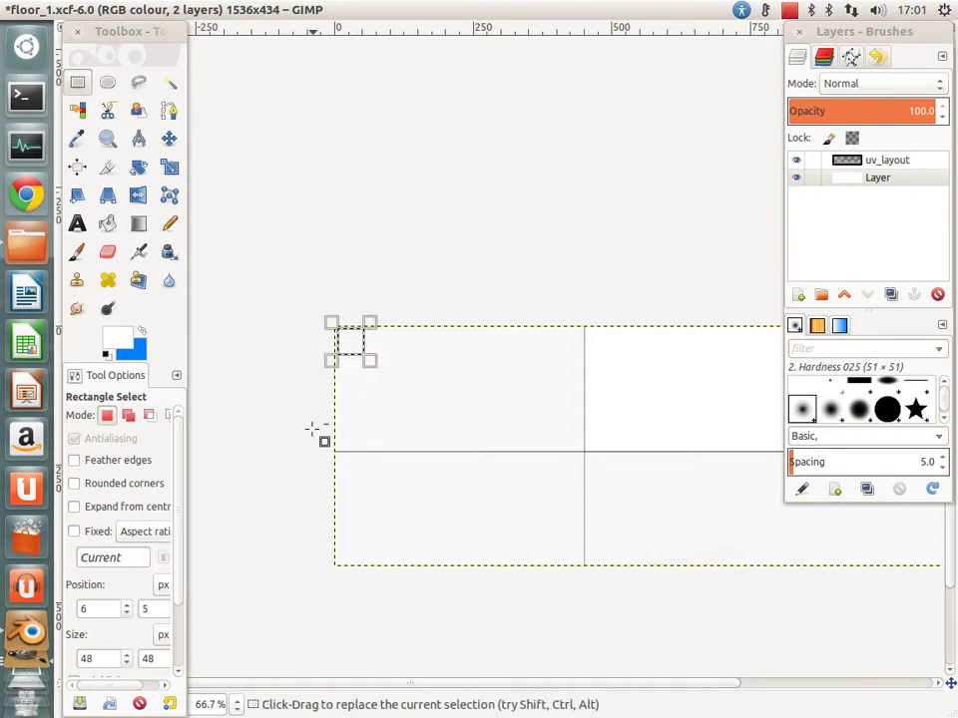
key(1)
key(2)
drag(356, 394, 345, 398)
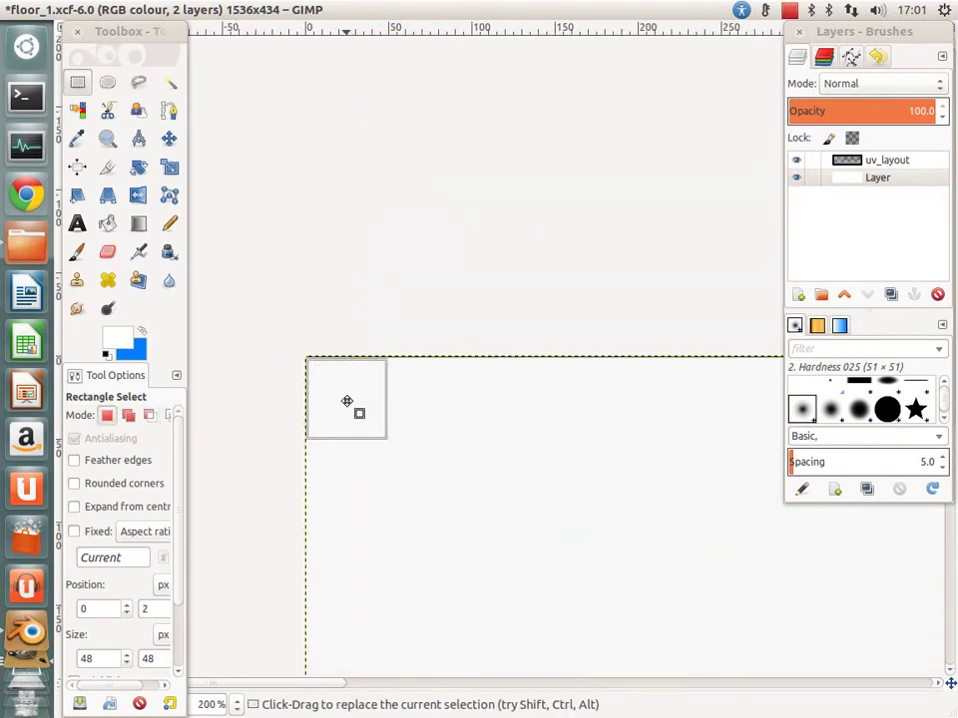
ctrl+scroll(359, 449, down, 2)
ctrl+scroll(352, 278, up, 1)
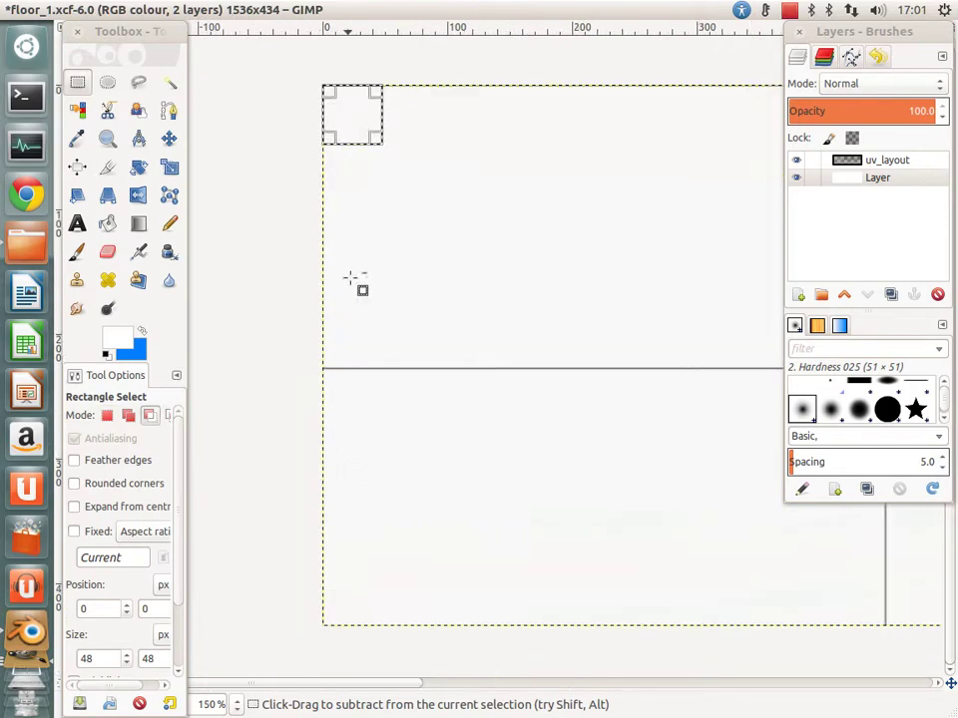
Step: Choose a dark paint colour and fill the selected square dark grey
key(shift+e)
click(141, 334)
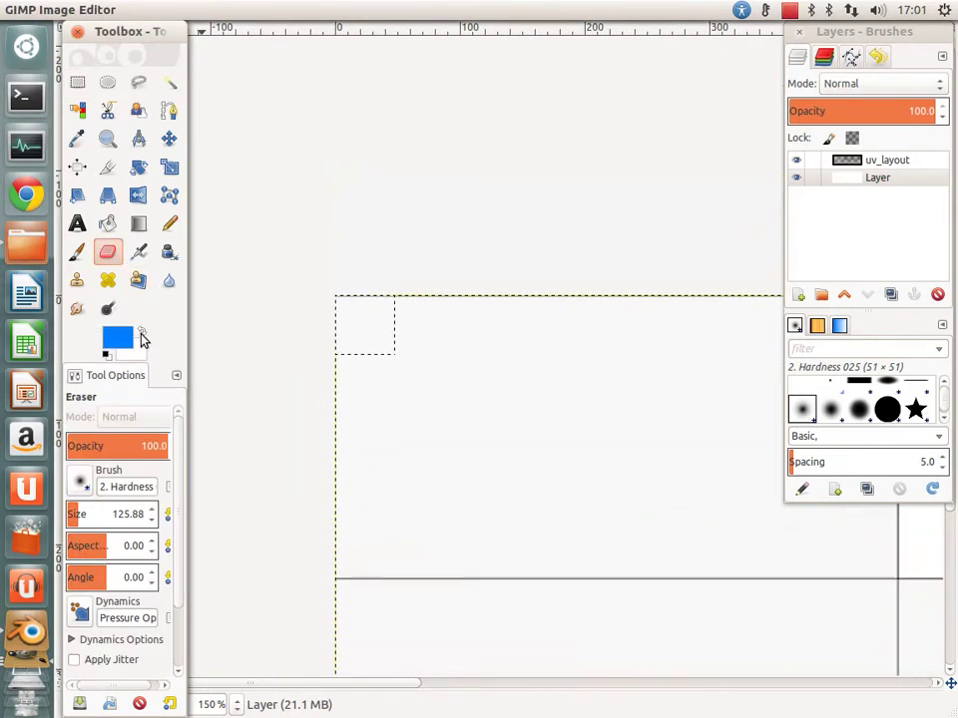
click(120, 339)
drag(160, 346, 69, 395)
click(423, 476)
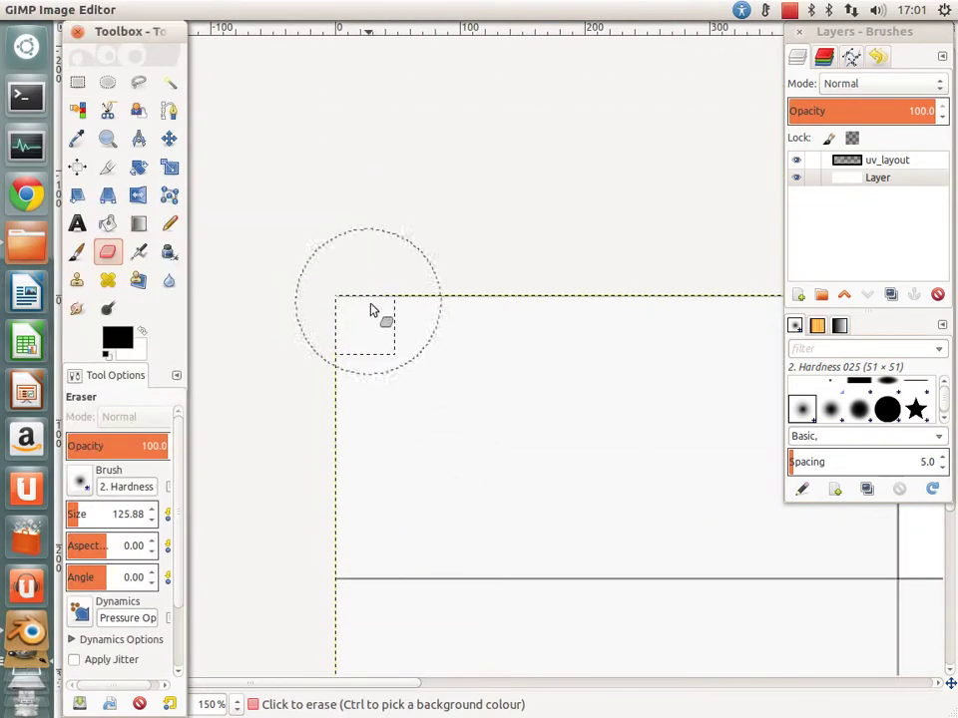
click(366, 329)
key(ctrl+z)
click(79, 250)
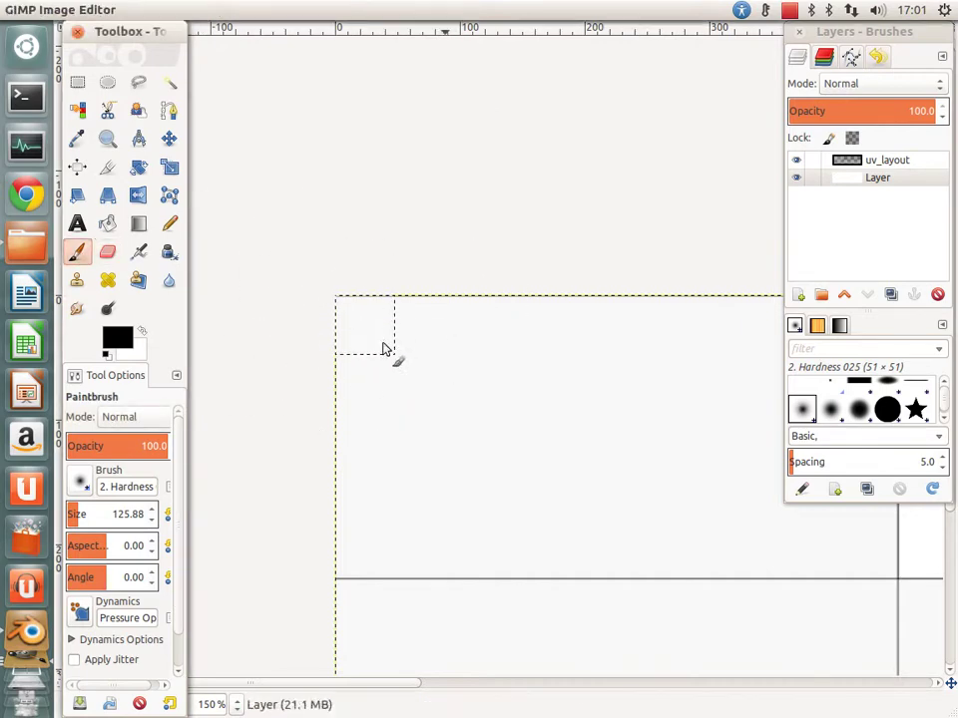
click(383, 344)
Step: Save floor_1.xcf, duplicate the base layer, clear the copy outside the square, and hide the base layer
key(ctrl+s)
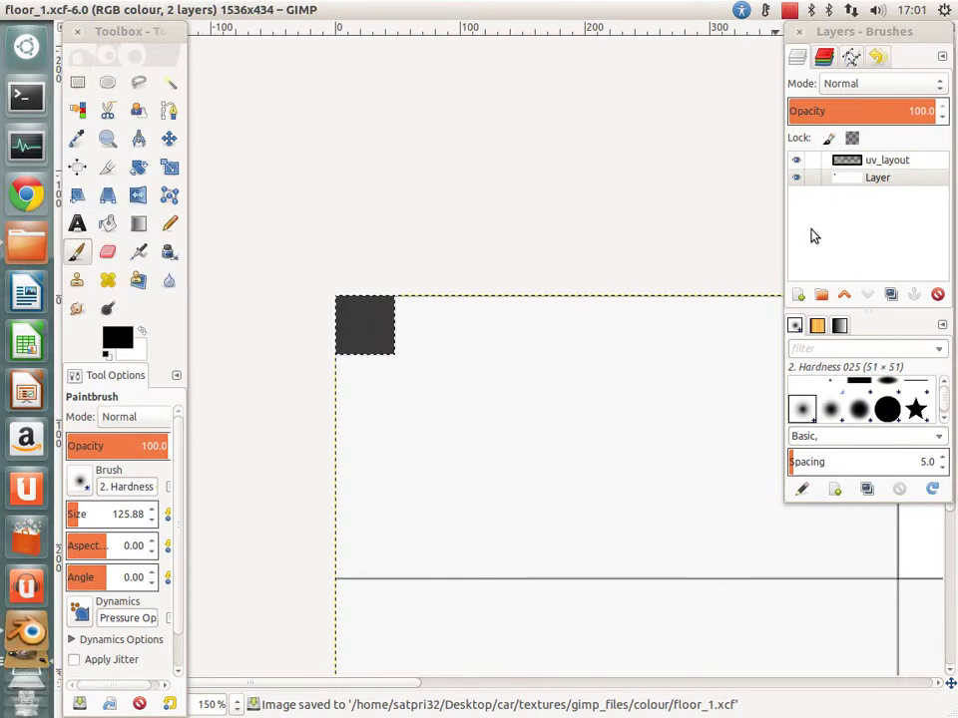
click(846, 197)
click(890, 294)
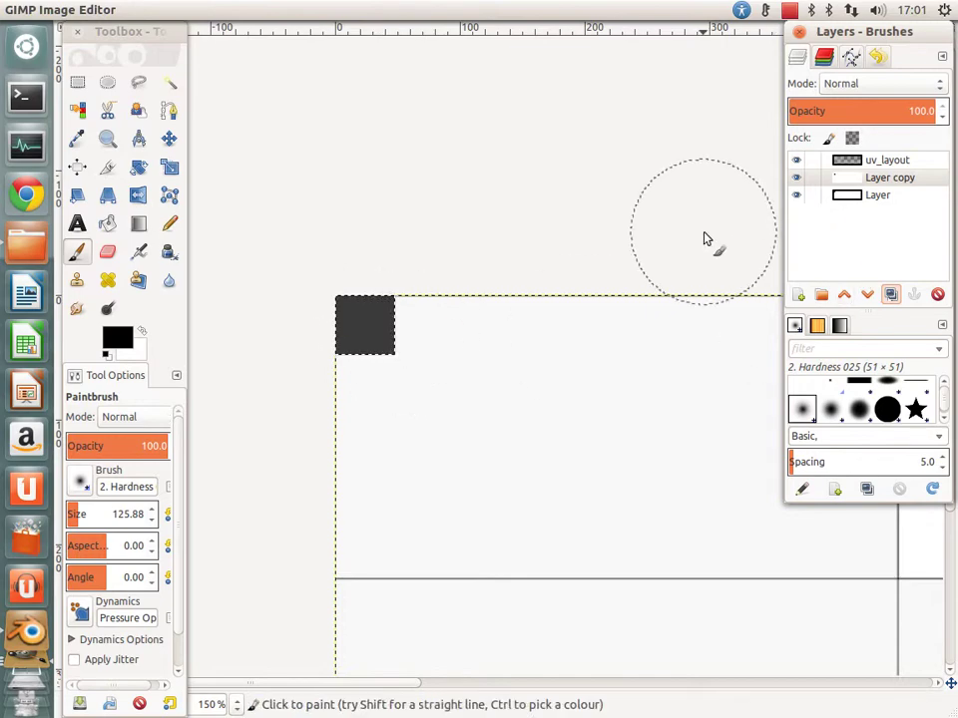
key(Delete)
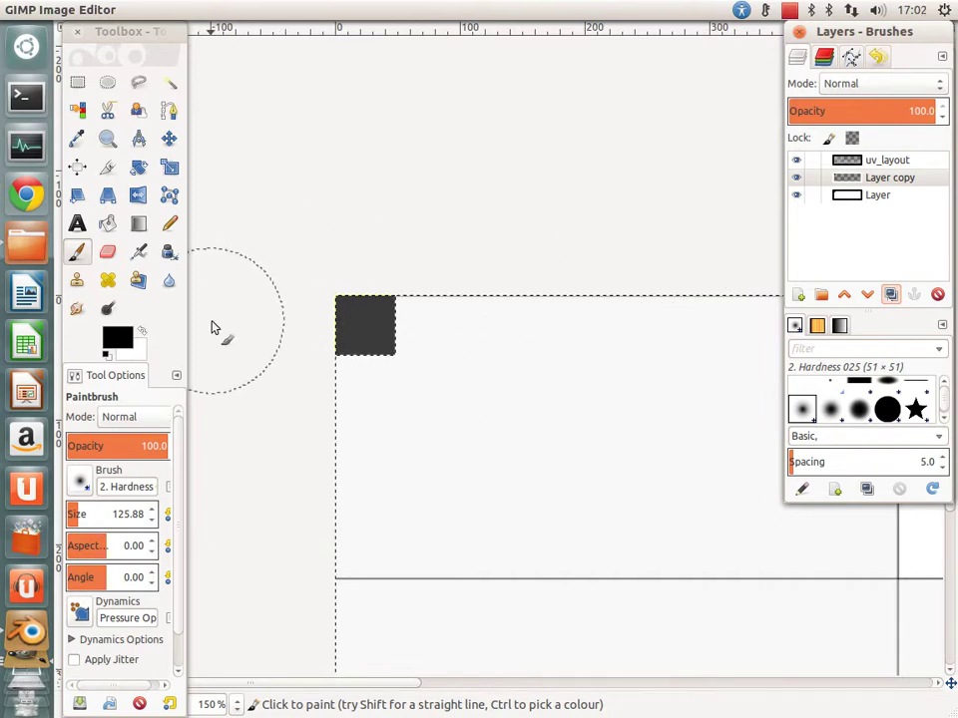
click(795, 194)
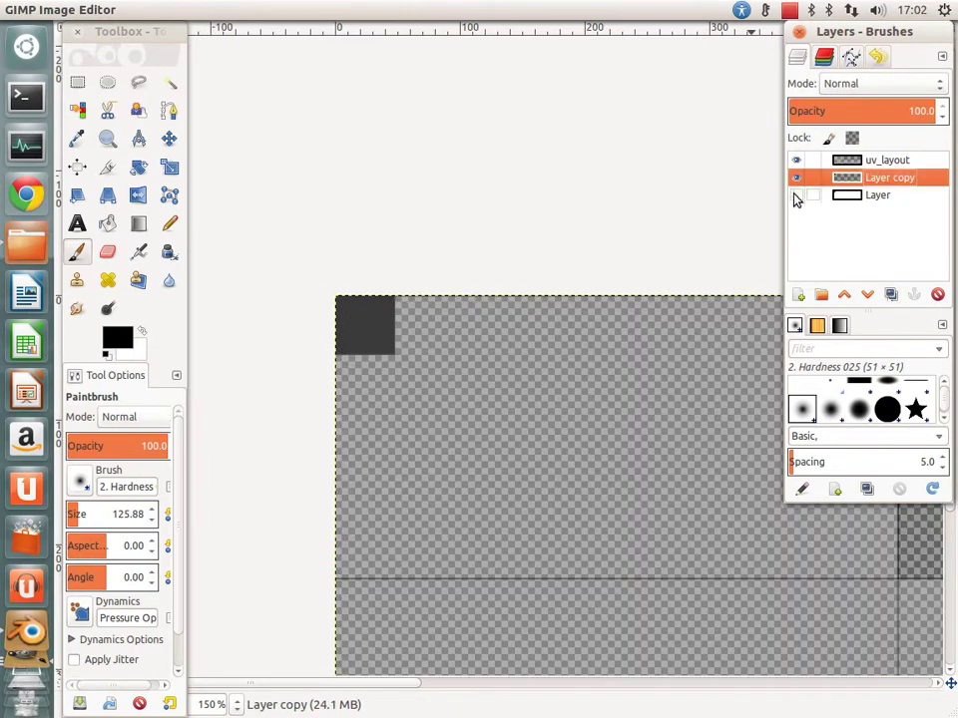
Step: Show the base layer again and rename Layer copy to tile
click(795, 195)
click(872, 166)
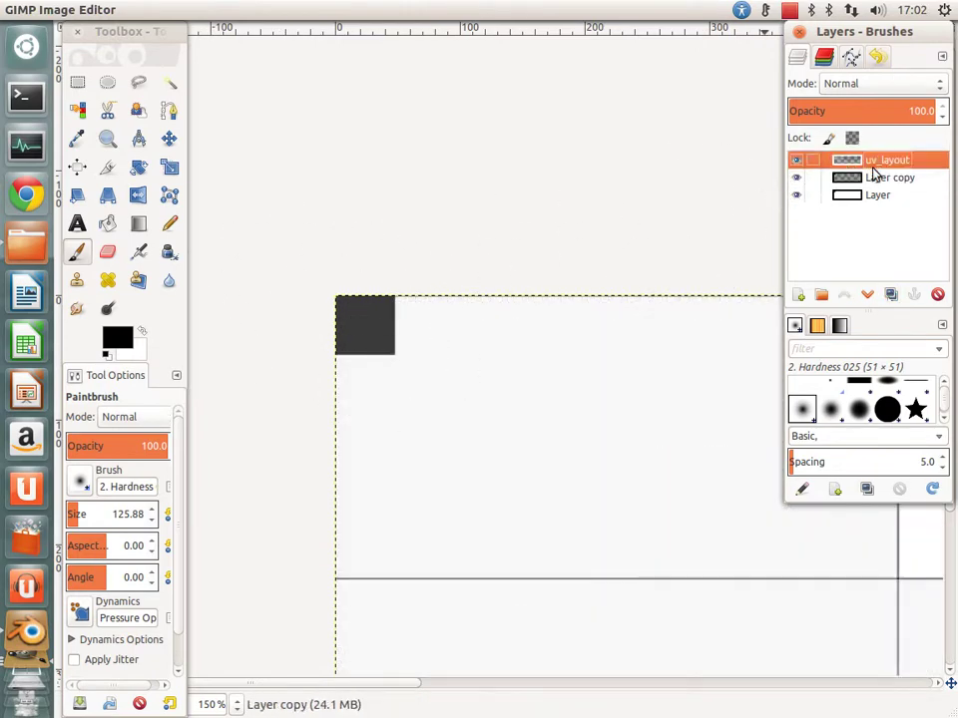
click(874, 176)
text(tile)
key(Return)
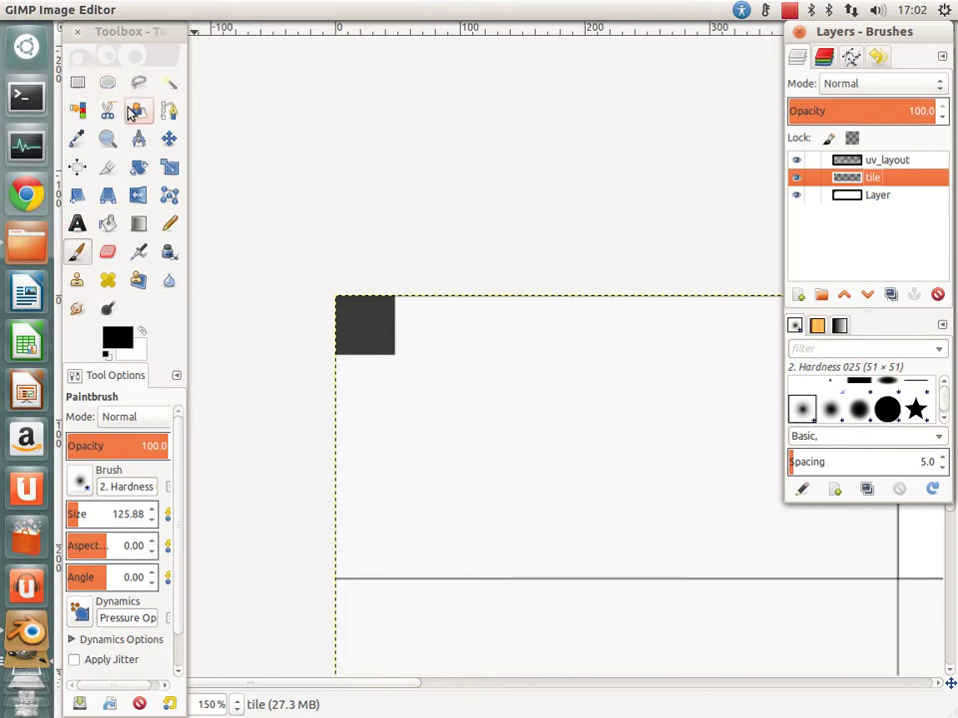
Step: Set the Move tool to move the active layer and shift tile 48 px right and down
click(168, 139)
drag(364, 352, 421, 399)
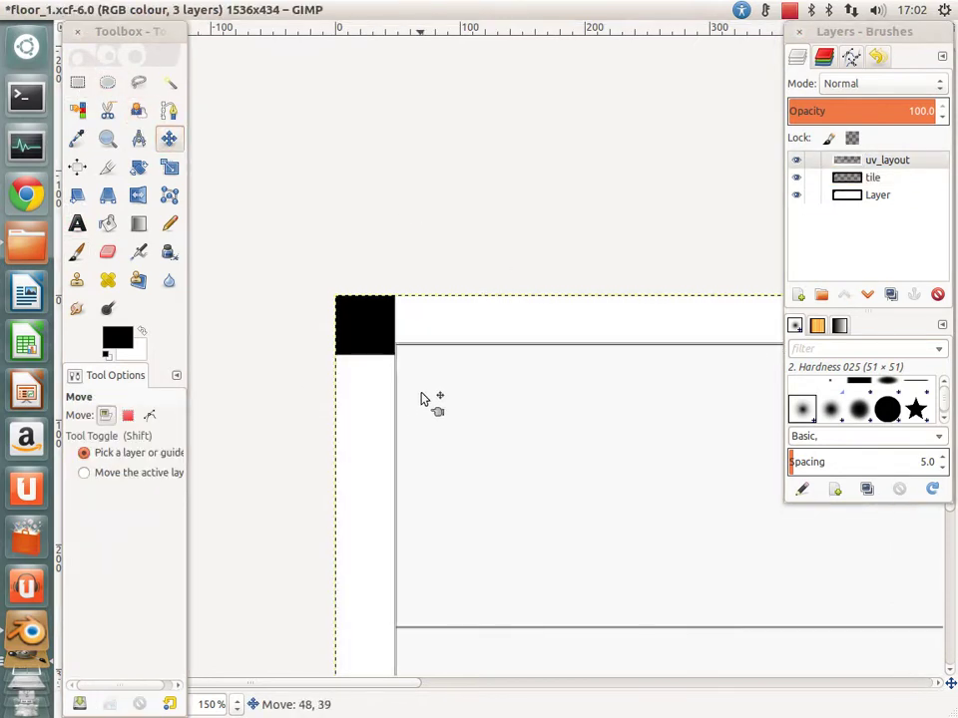
click(872, 177)
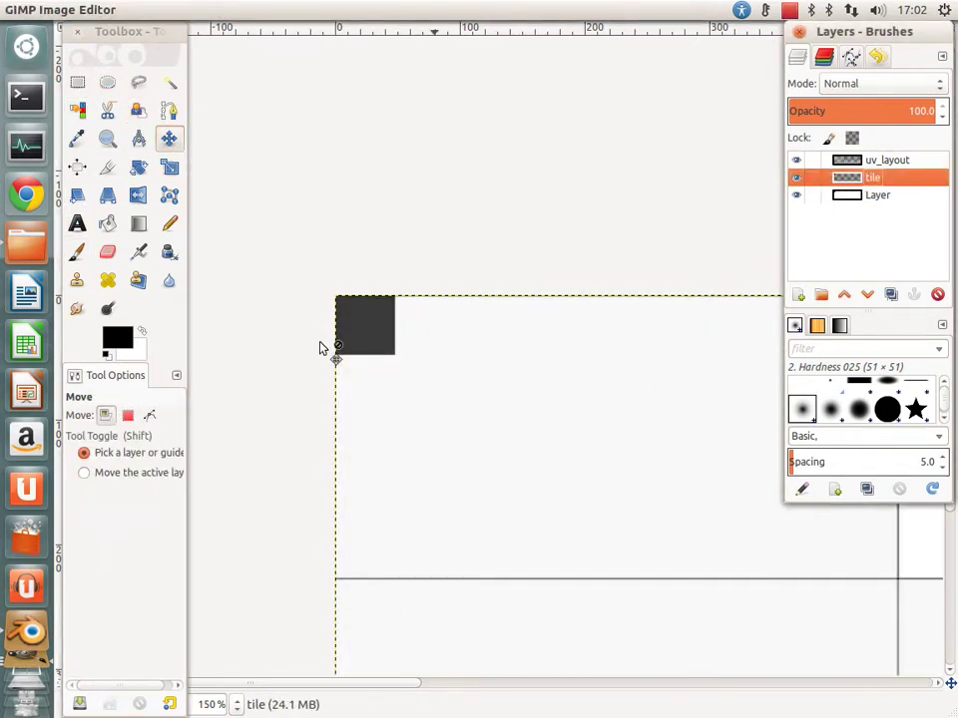
click(110, 473)
drag(370, 339, 428, 396)
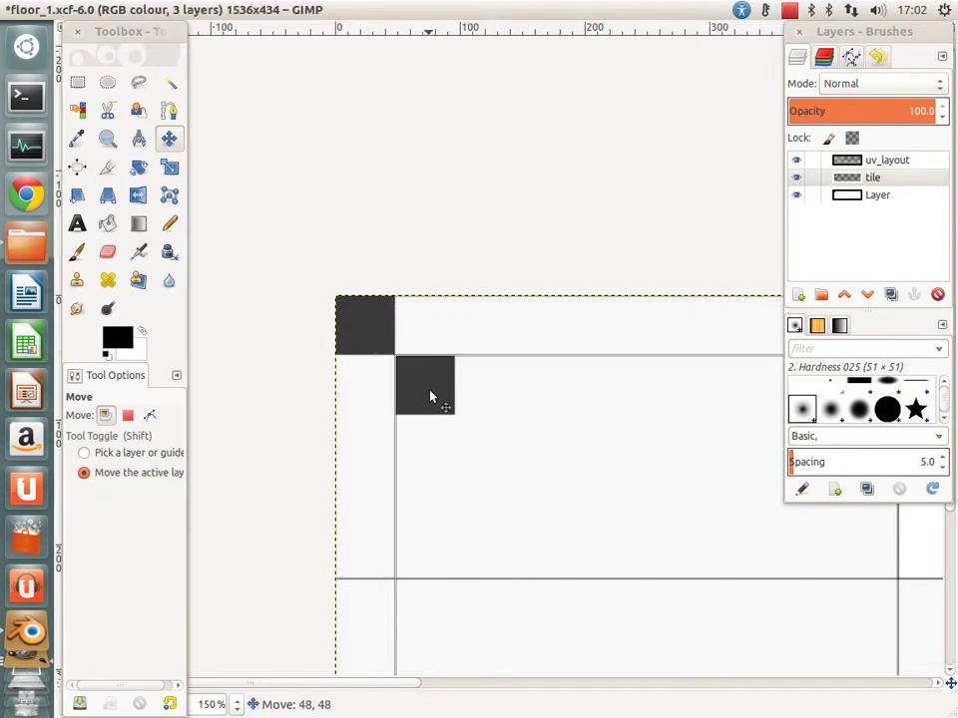
drag(428, 396, 429, 394)
Step: Nudge the tile layer so its square's edges align exactly with the first square
click(865, 198)
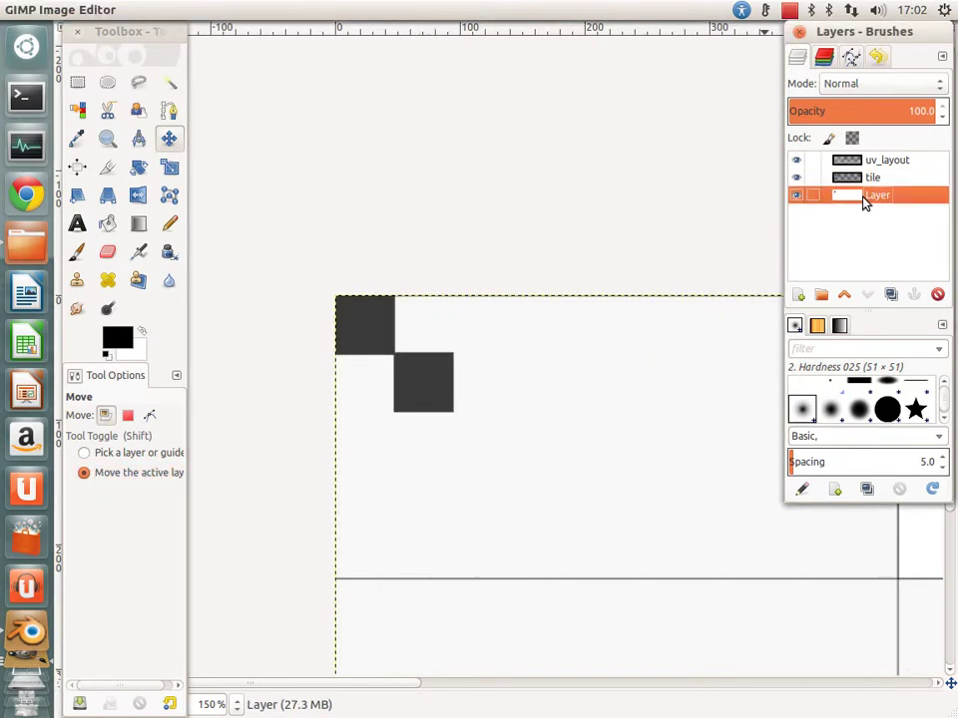
ctrl+scroll(394, 454, up, 3)
ctrl+scroll(379, 444, up, 2)
ctrl+scroll(339, 499, up, 2)
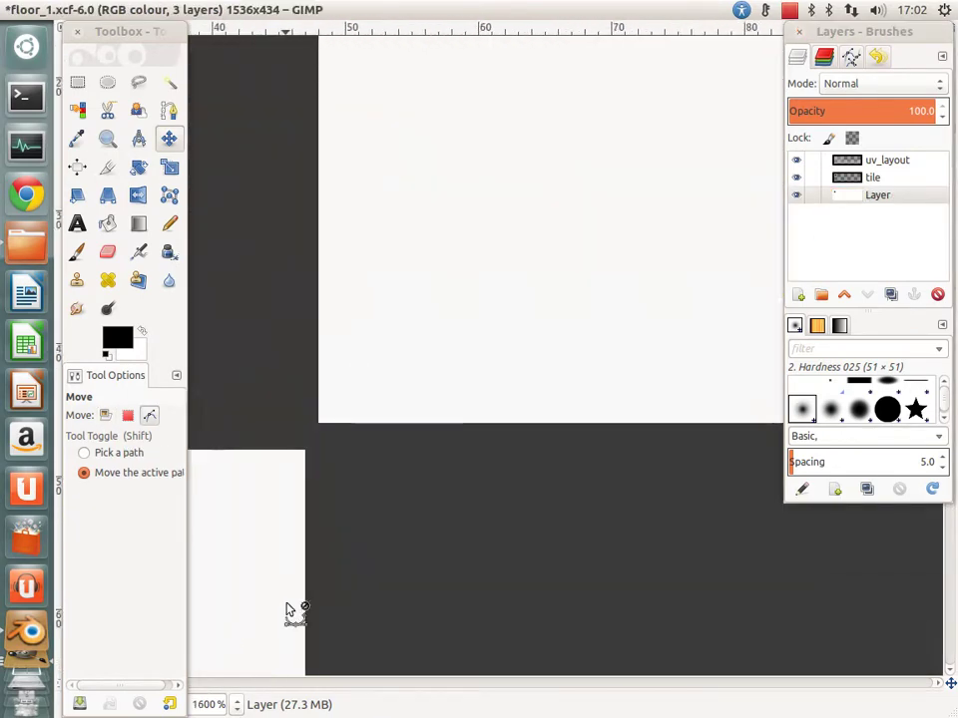
ctrl+scroll(291, 615, up, 2)
click(883, 179)
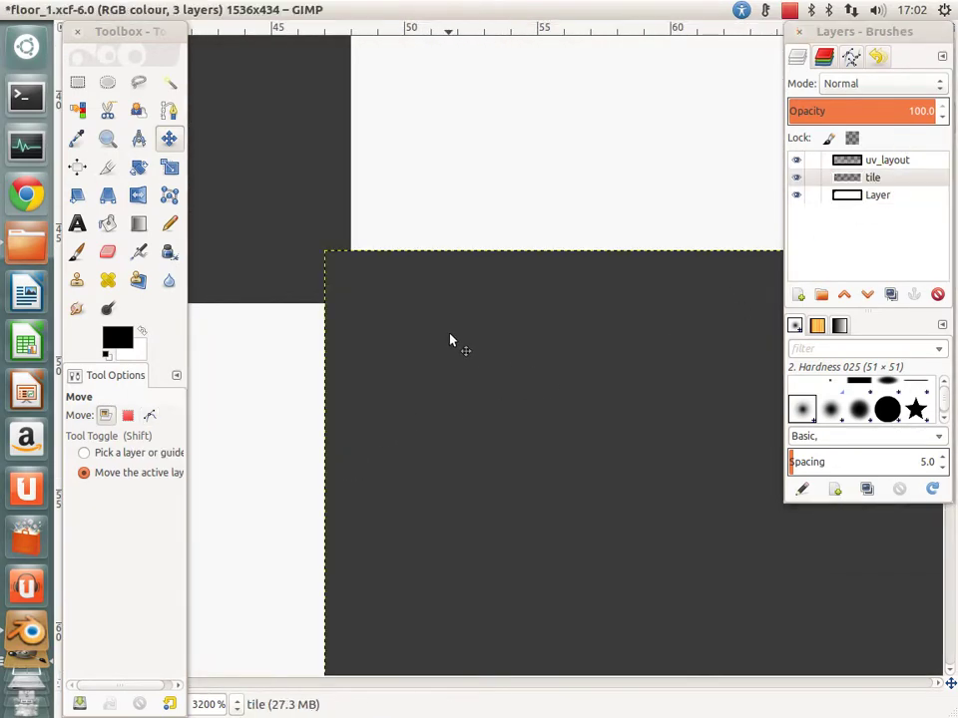
drag(449, 341, 482, 397)
ctrl+scroll(424, 322, up, 3)
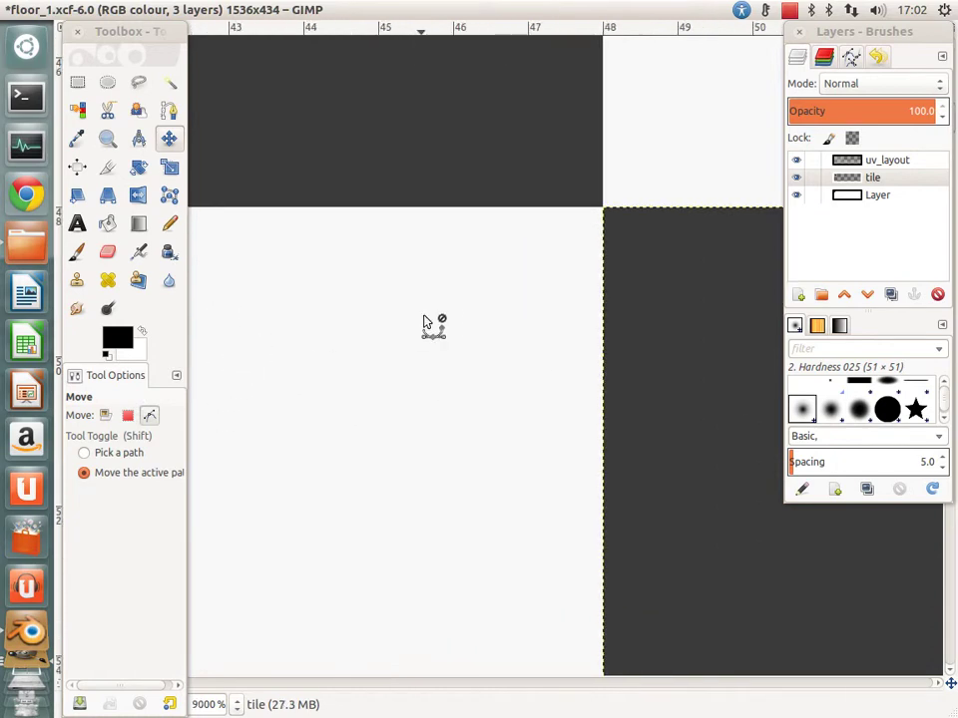
ctrl+scroll(424, 322, down, 11)
ctrl+scroll(415, 338, up, 1)
ctrl+scroll(424, 409, up, 1)
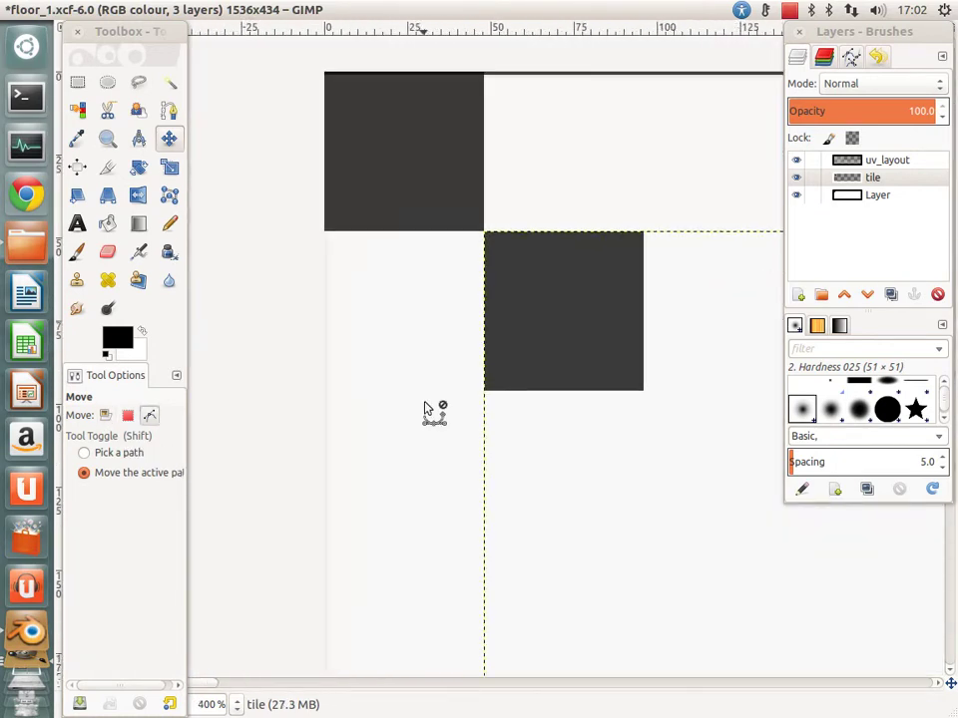
Step: Duplicate the tile layer and move the copy below the first square, nudging it into line
click(885, 295)
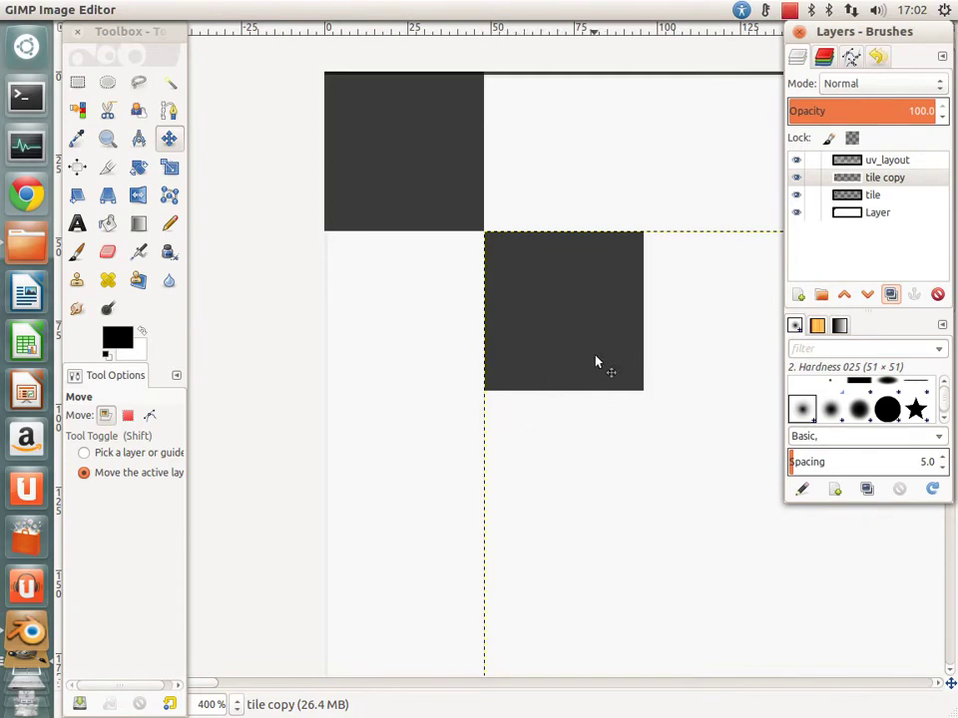
drag(596, 363, 418, 458)
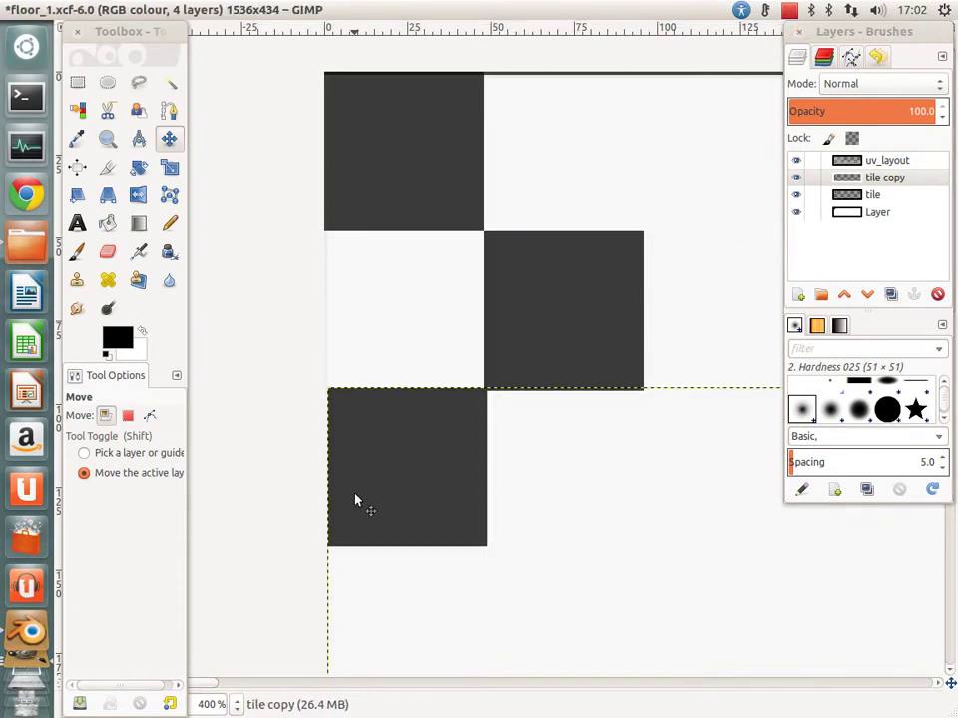
ctrl+scroll(535, 406, up, 2)
ctrl+scroll(530, 391, up, 3)
ctrl+scroll(517, 431, up, 2)
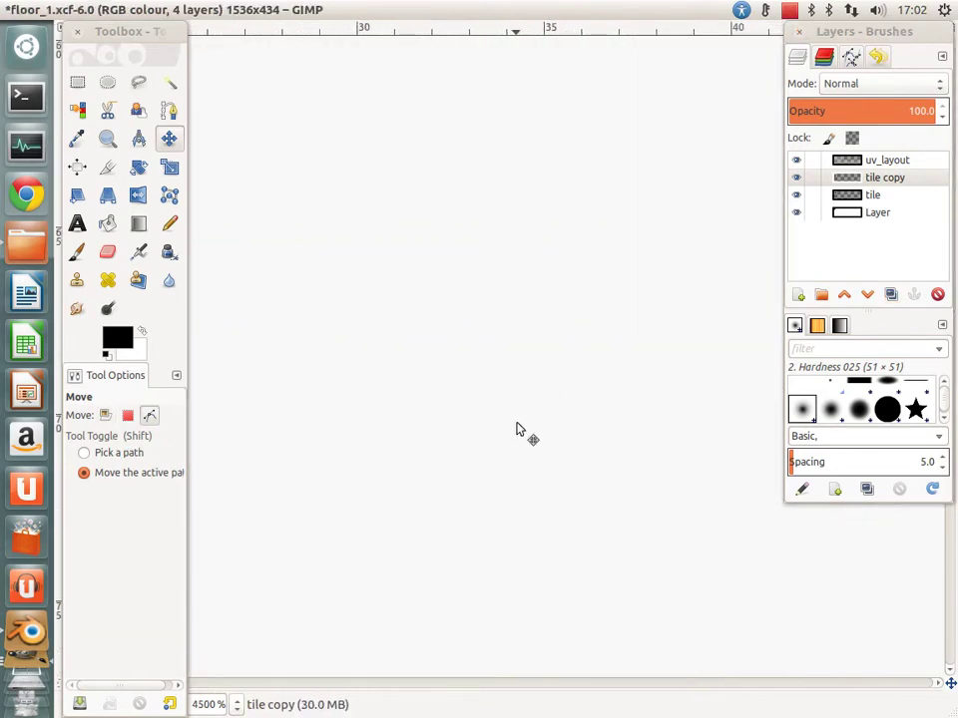
ctrl+scroll(517, 432, down, 2)
ctrl+scroll(520, 443, down, 6)
ctrl+scroll(530, 399, up, 3)
ctrl+scroll(514, 300, up, 3)
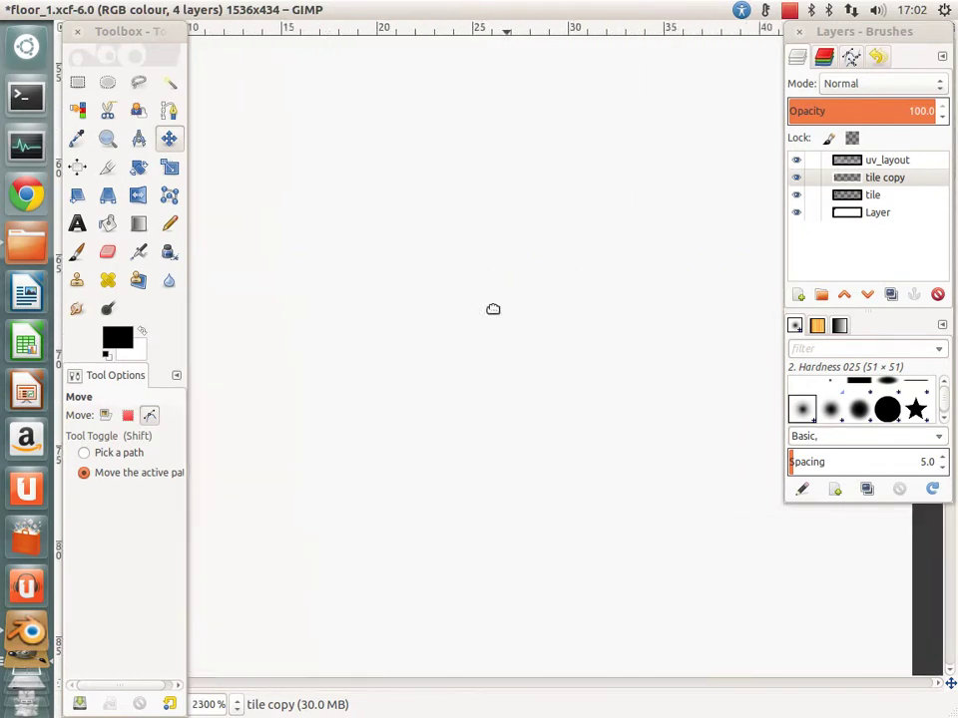
ctrl+scroll(493, 329, down, 2)
scroll(492, 300, down, 3)
drag(492, 203, 511, 391)
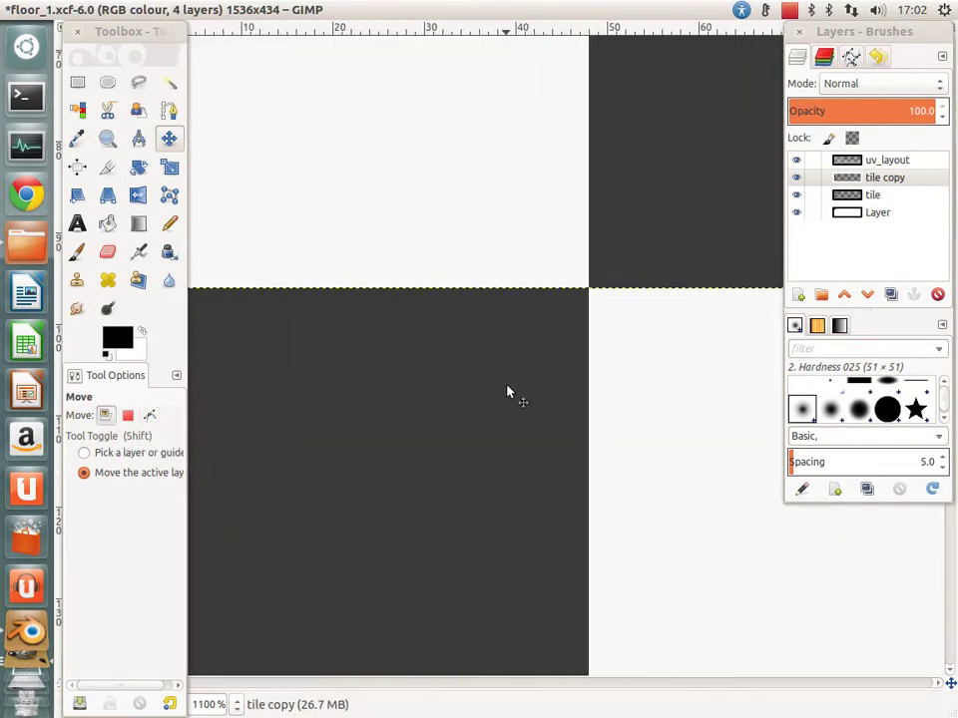
ctrl+scroll(507, 391, down, 3)
scroll(491, 449, up, 3)
ctrl+scroll(475, 495, down, 3)
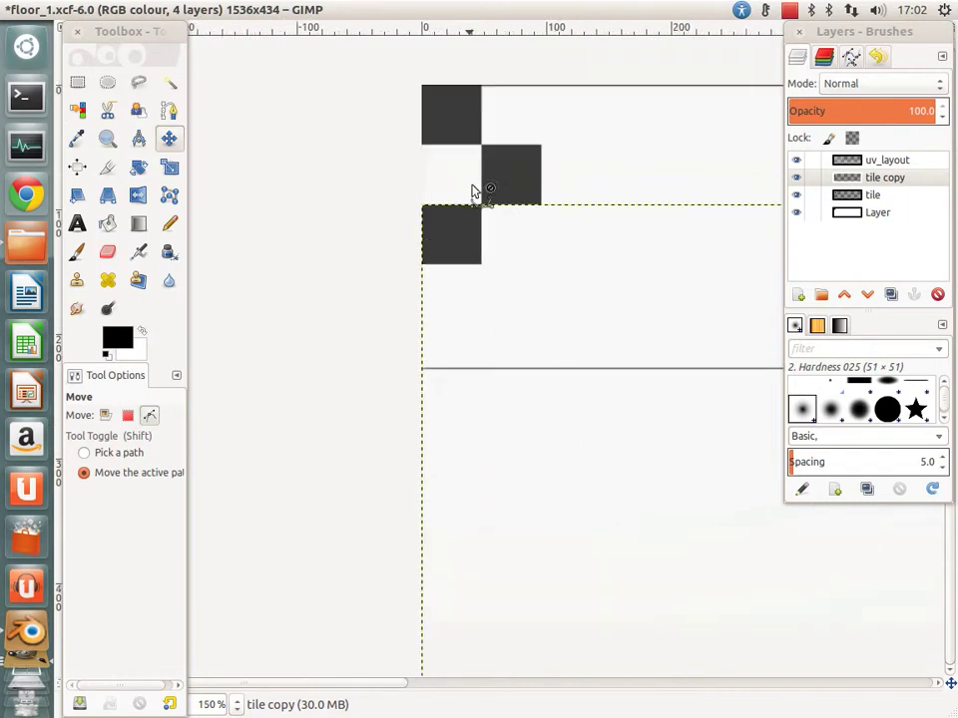
scroll(479, 199, up, 3)
Step: Toggle the tile, tile copy and background layers' visibility to inspect the copy's placement
click(838, 176)
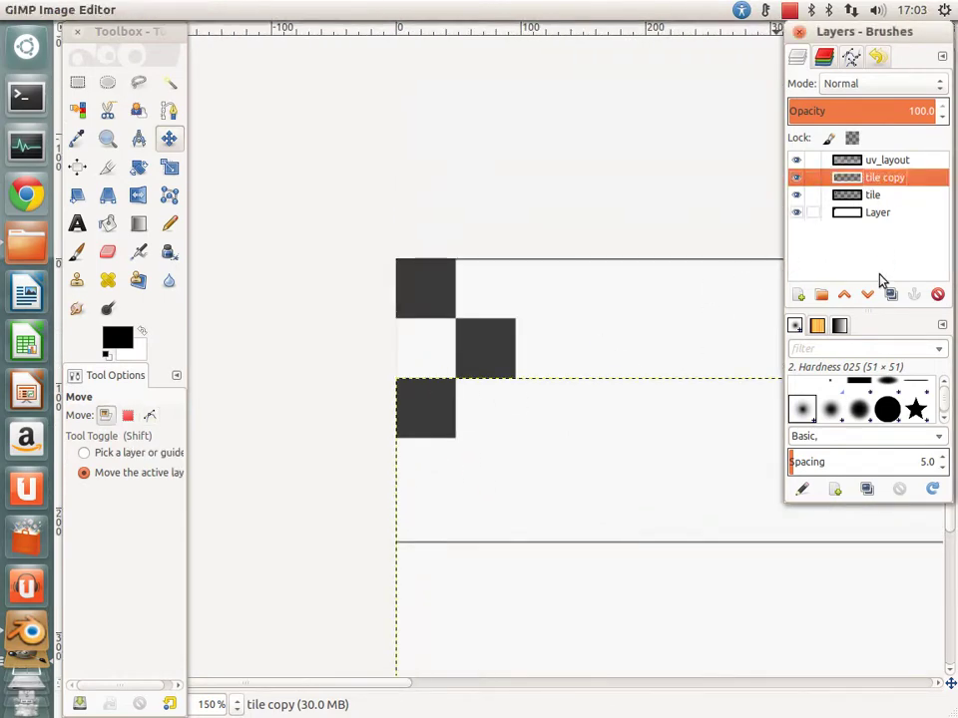
right_click(858, 186)
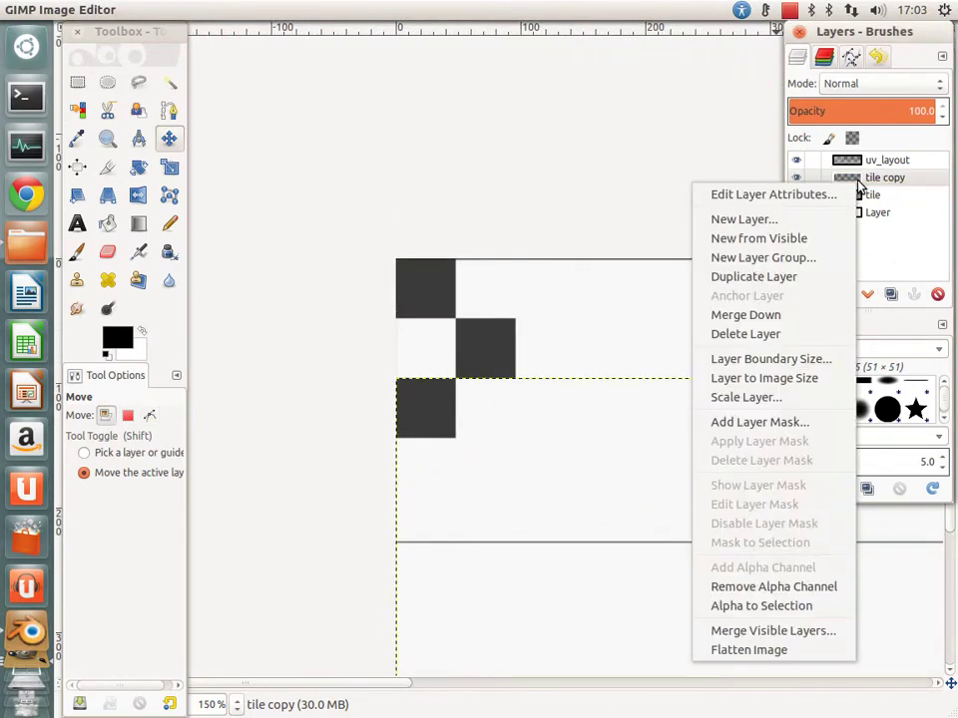
click(289, 323)
click(798, 196)
click(797, 213)
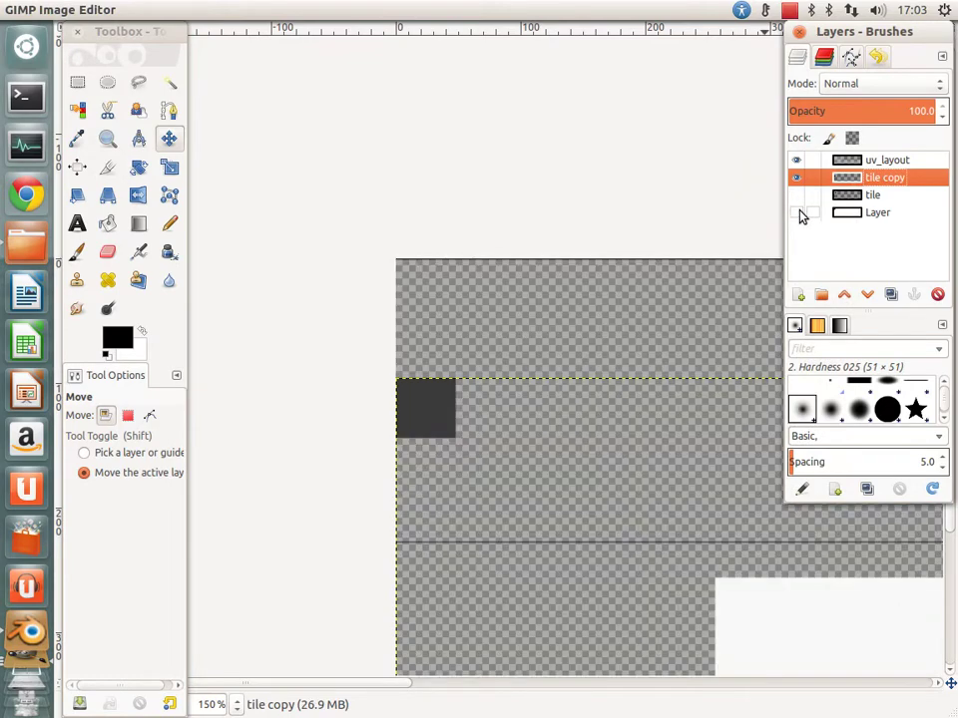
click(798, 212)
click(798, 212)
click(798, 212)
drag(798, 178, 801, 186)
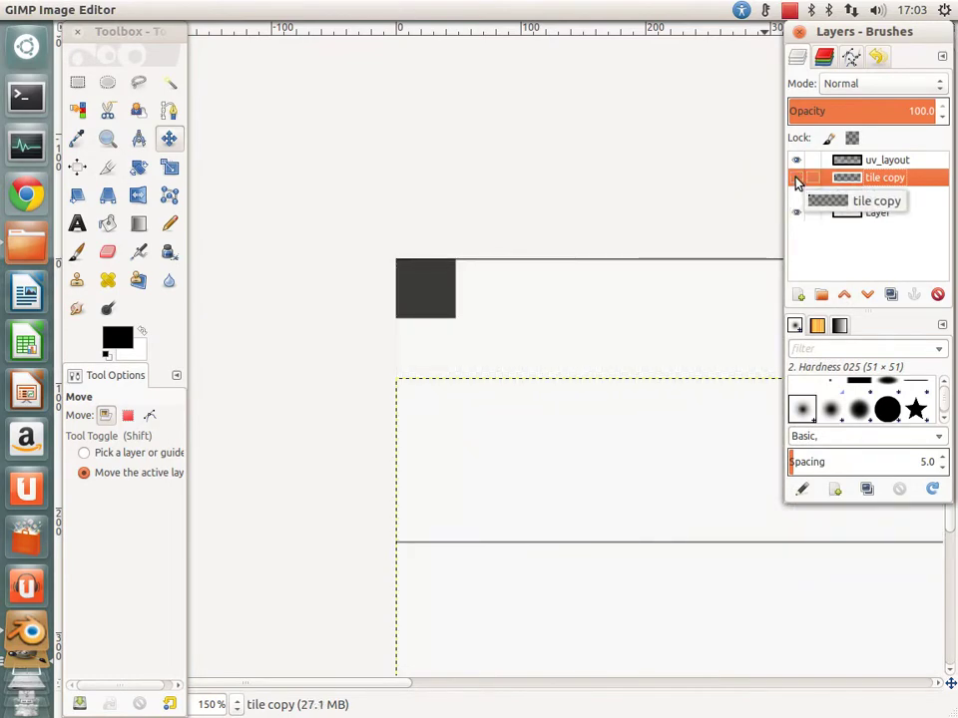
click(798, 177)
click(797, 197)
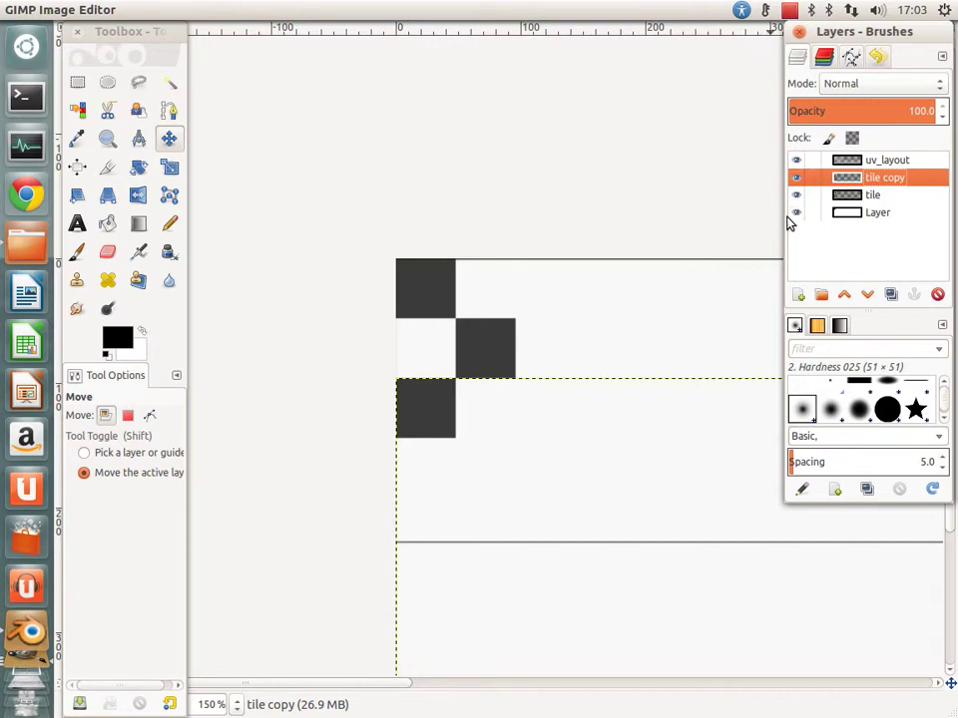
Step: Recheck the alignment by toggling visibility, then merge tile copy down into tile
click(796, 182)
click(796, 182)
click(796, 182)
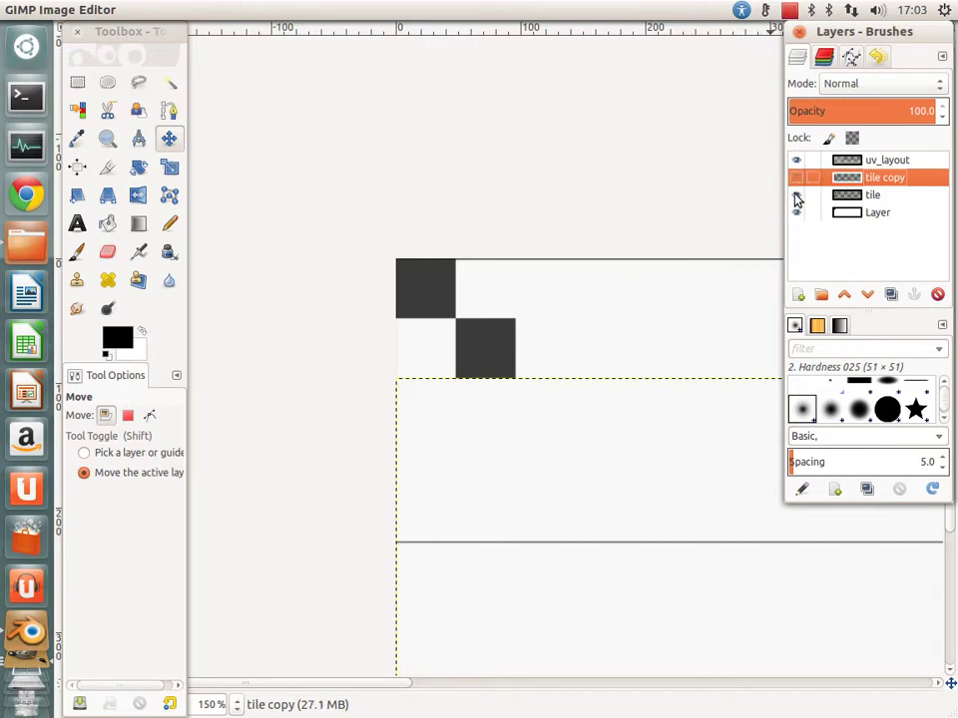
click(797, 196)
click(797, 197)
click(796, 181)
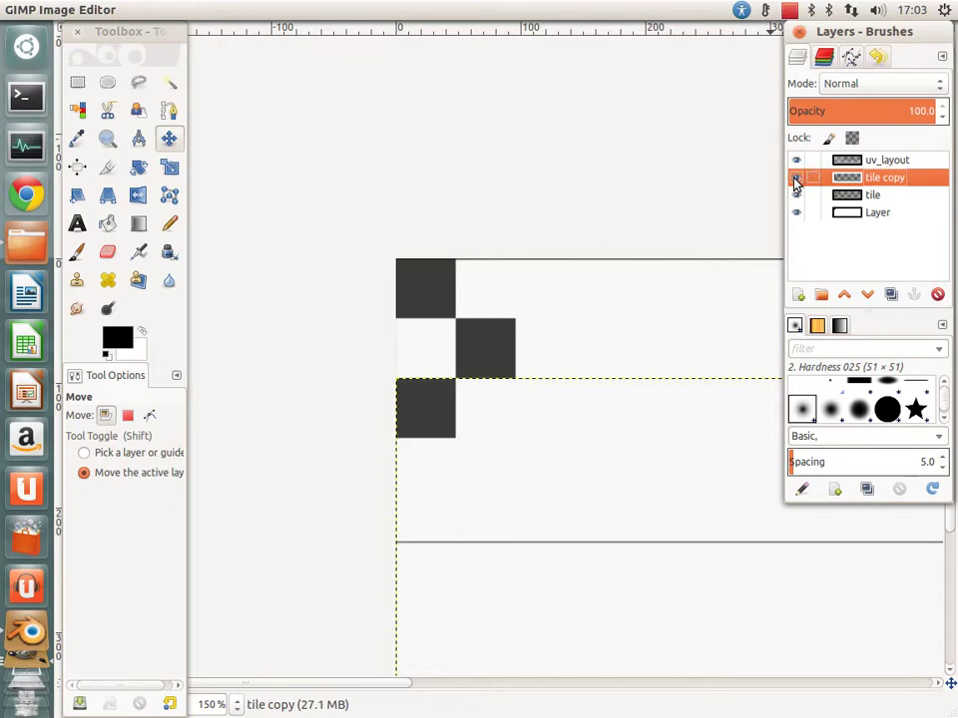
right_click(866, 184)
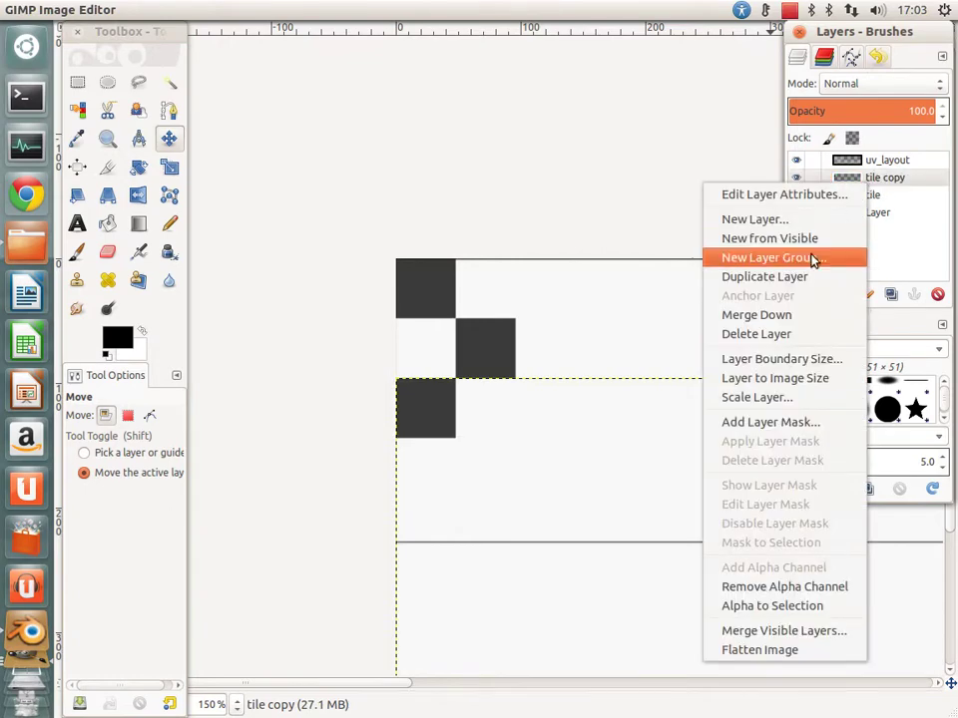
click(790, 316)
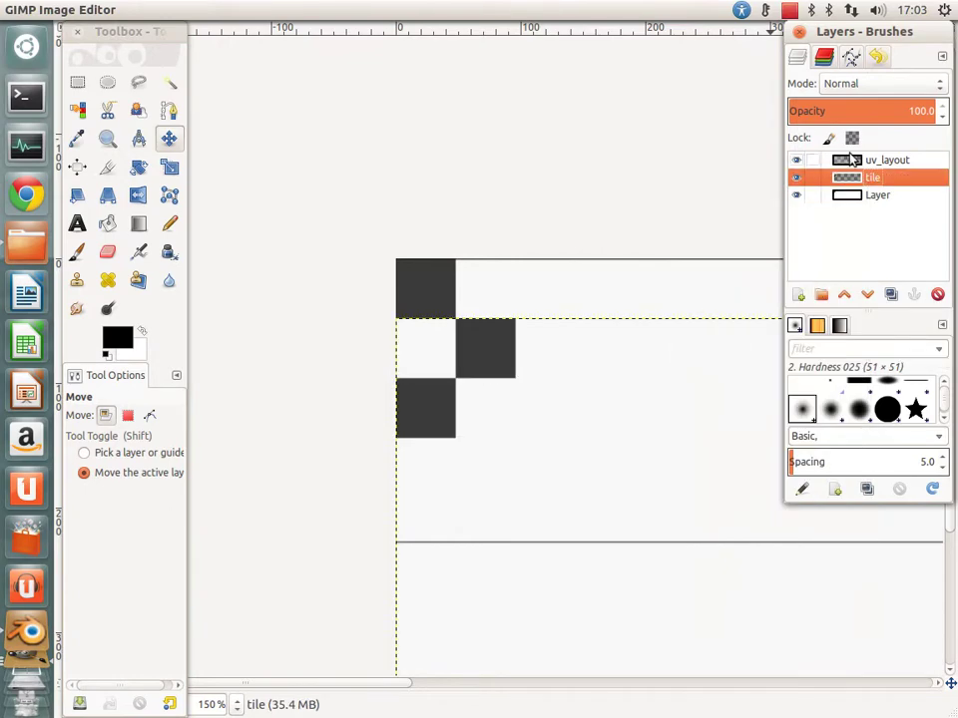
Step: Duplicate tile again and move the copy about 120 px lower, fine-tuning by one pixel
click(890, 295)
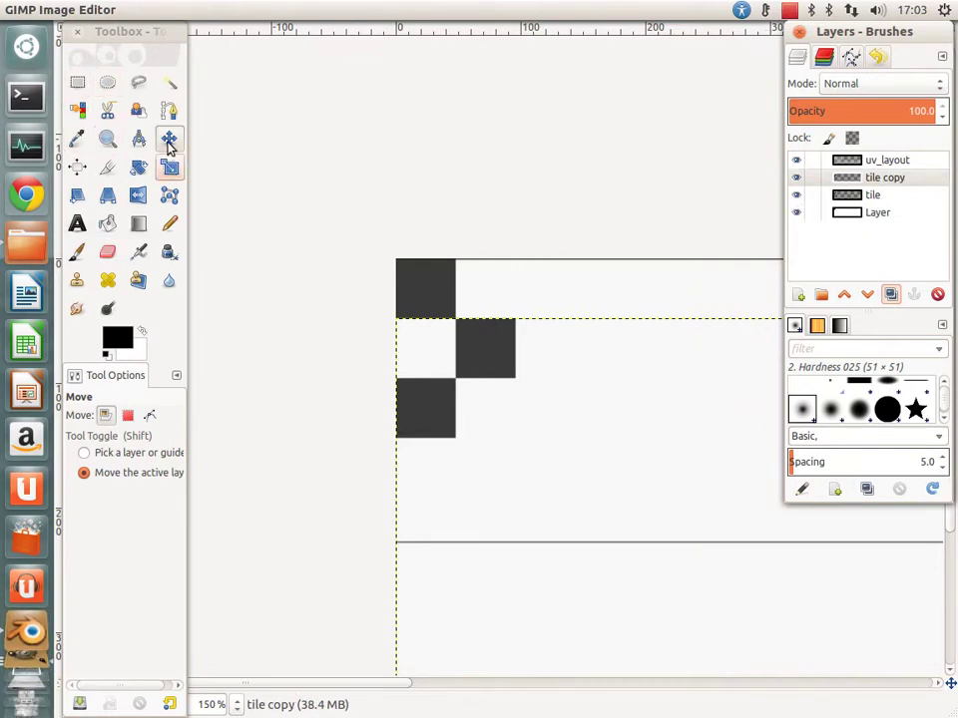
drag(446, 335, 460, 476)
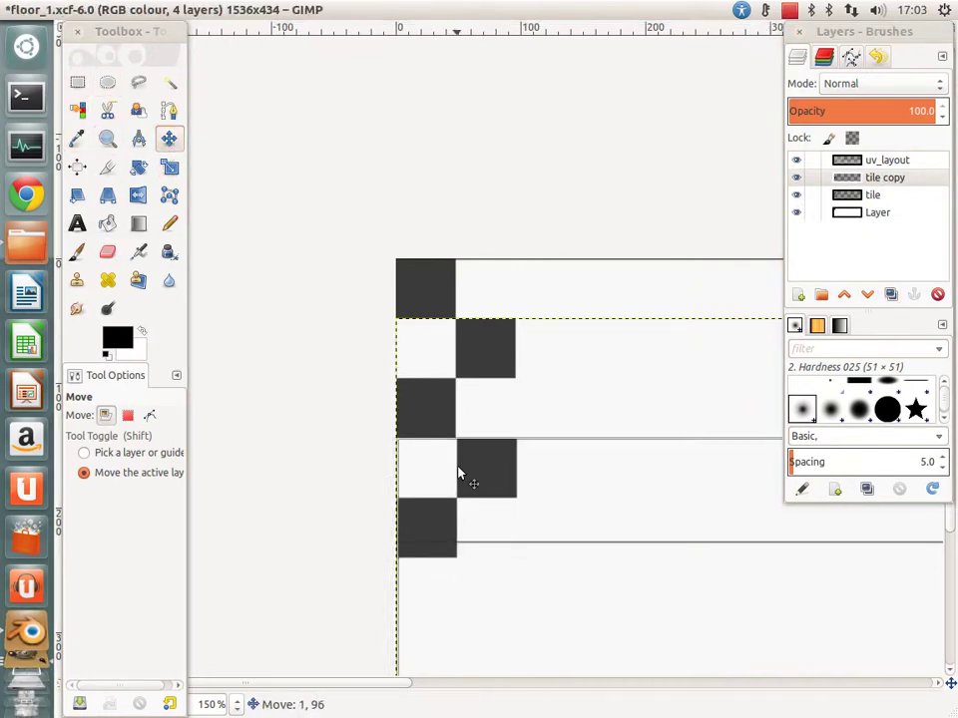
ctrl+scroll(485, 462, up, 4)
ctrl+scroll(474, 367, up, 1)
drag(612, 285, 605, 288)
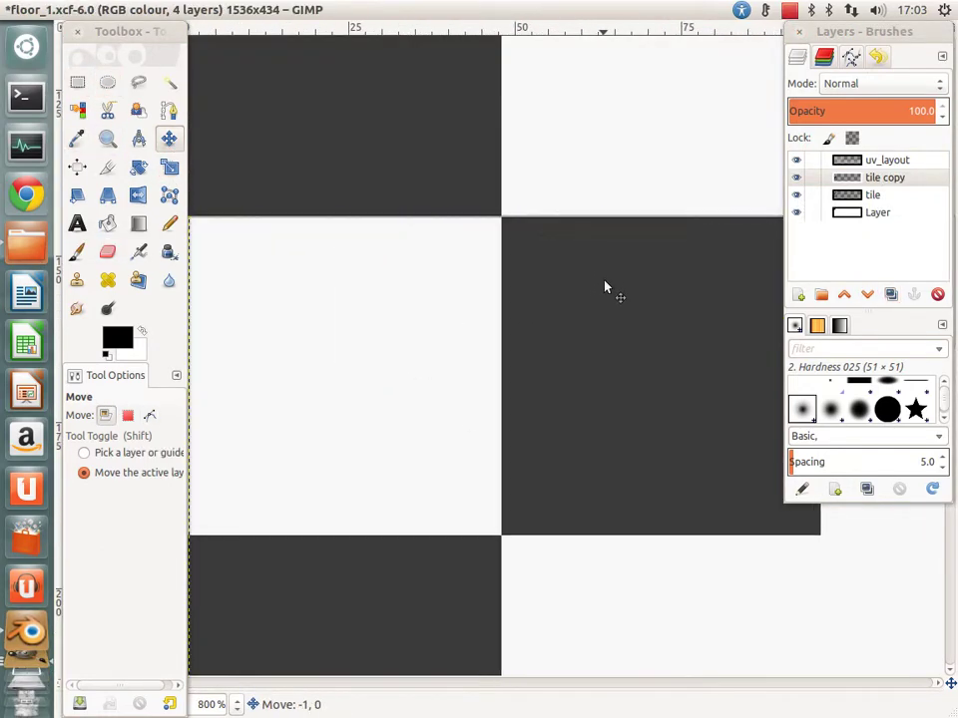
ctrl+scroll(498, 321, down, 3)
right_click(863, 184)
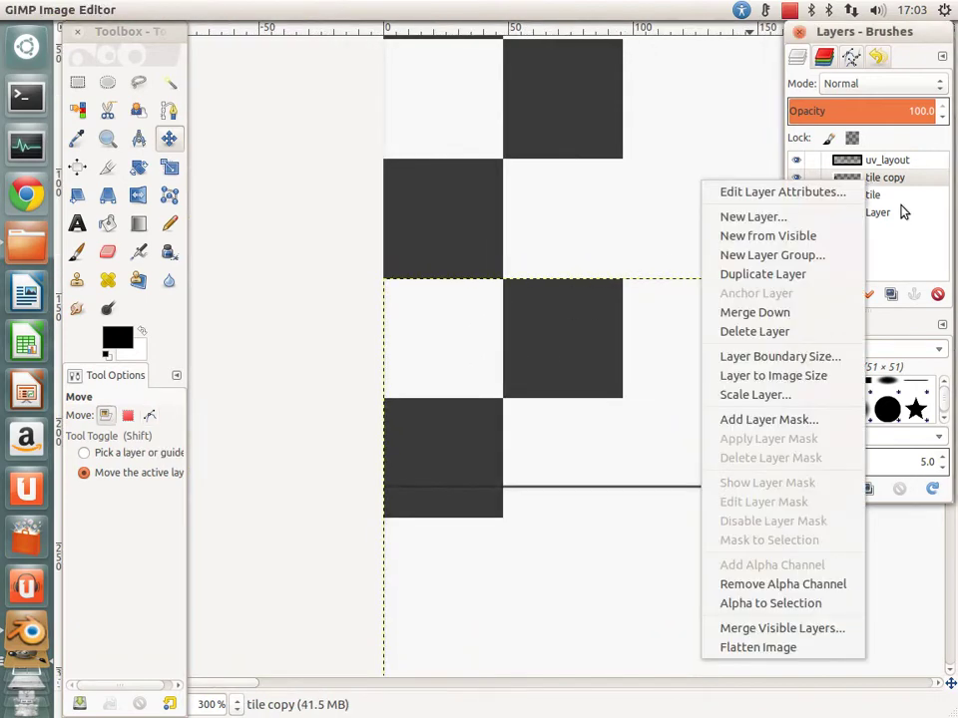
key(Escape)
ctrl+scroll(547, 332, down, 3)
shift+scroll(342, 385, right, 3)
shift+scroll(333, 389, left, 3)
shift+scroll(333, 389, left, 3)
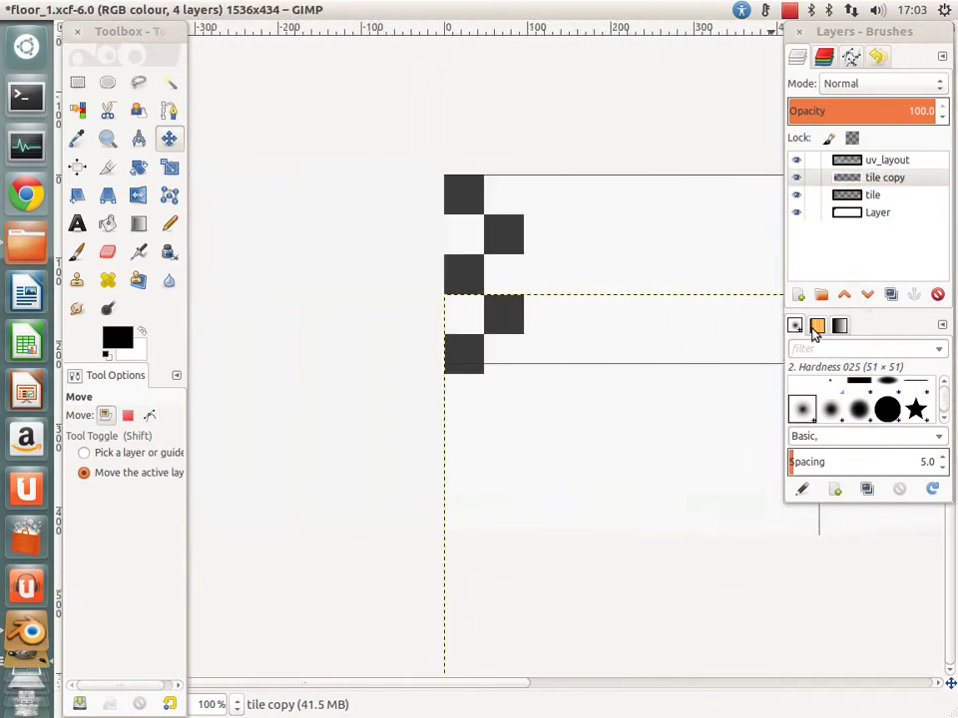
ctrl+scroll(641, 361, down, 2)
shift+scroll(559, 399, left, 2)
ctrl+scroll(425, 368, up, 1)
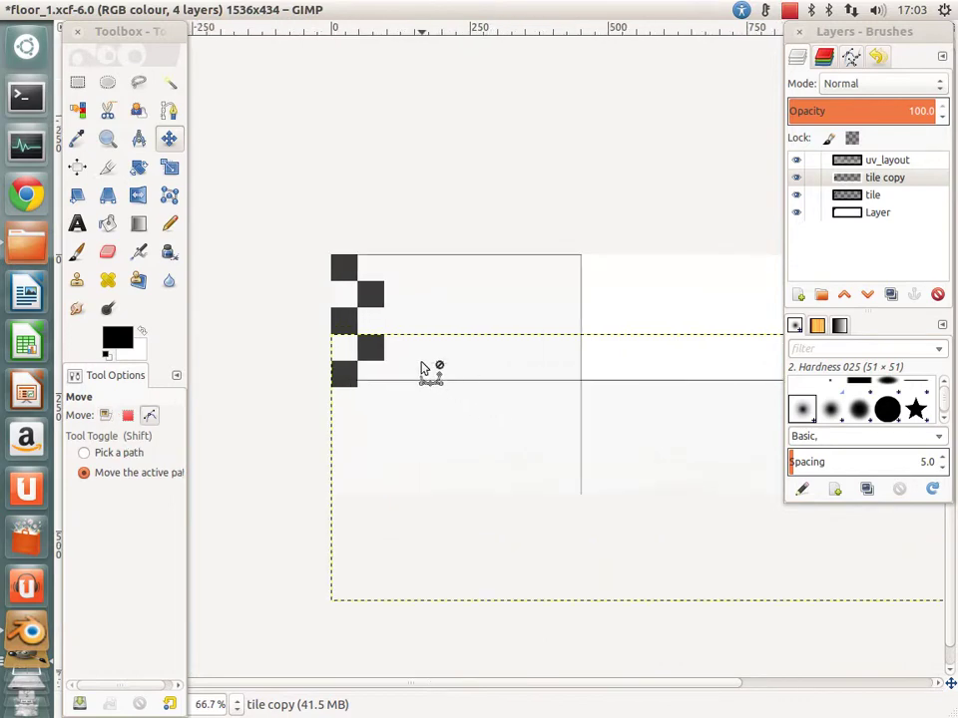
ctrl+scroll(425, 368, up, 1)
Step: Merge the new tile copy down into the tile layer
click(877, 177)
right_click(877, 179)
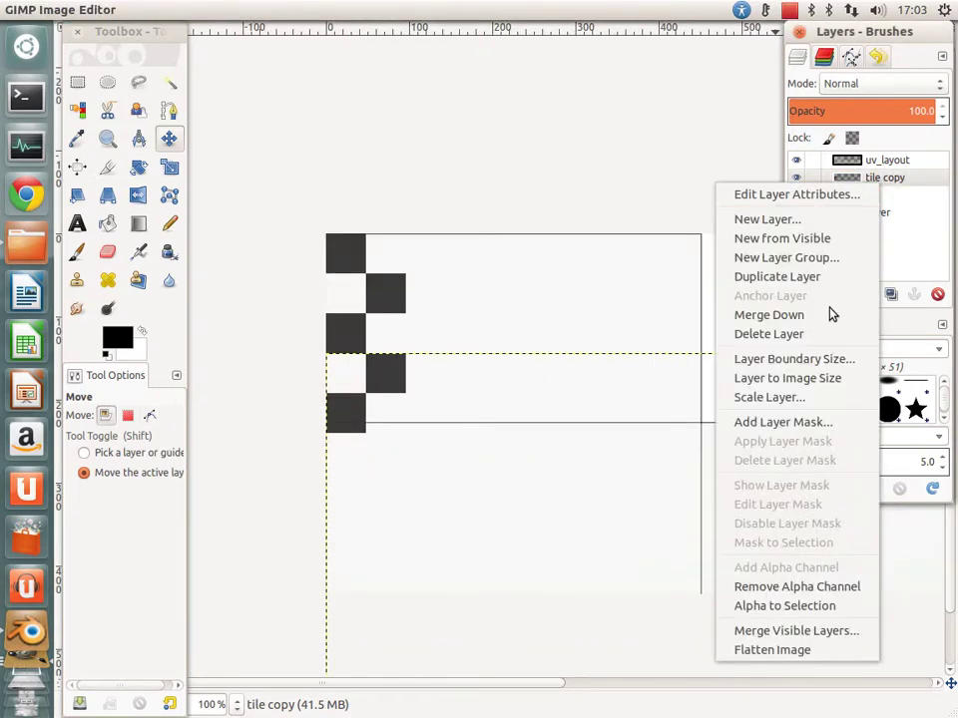
click(769, 314)
ctrl+scroll(356, 407, up, 1)
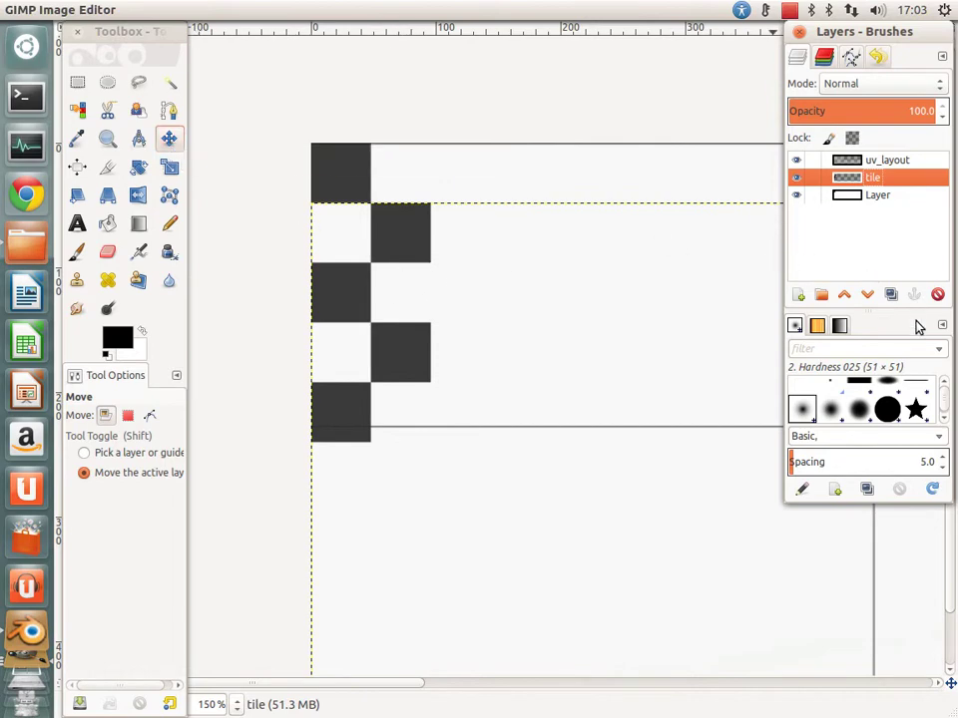
Step: Duplicate the tile layer and move the copy down below the originals, closing the gap
click(893, 298)
drag(399, 283, 406, 501)
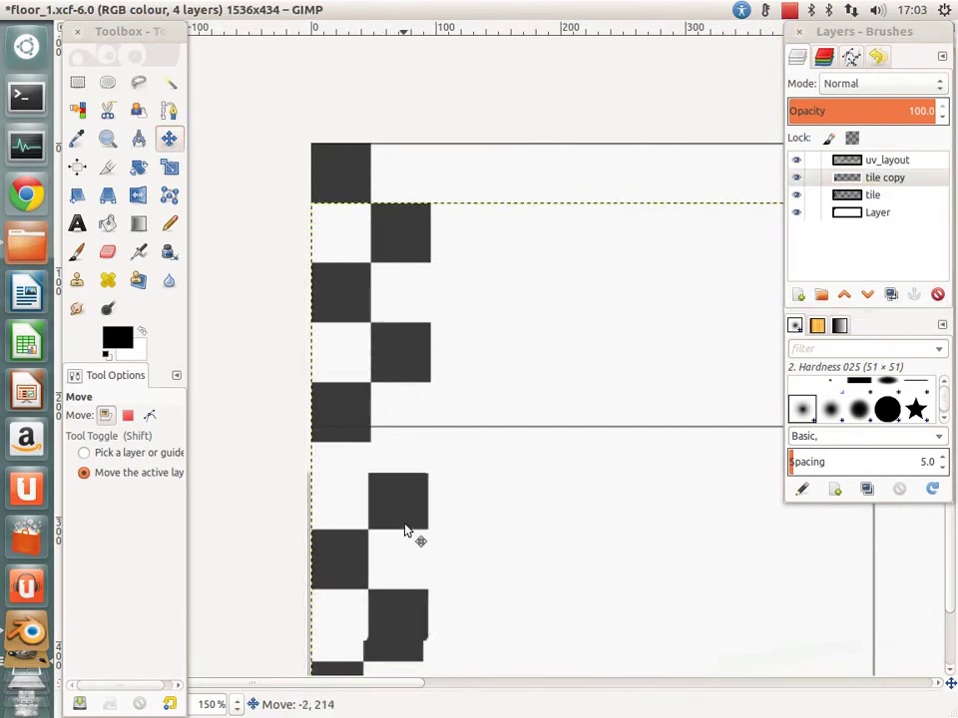
ctrl+scroll(399, 489, down, 2)
ctrl+scroll(263, 481, up, 1)
scroll(330, 494, left, 3)
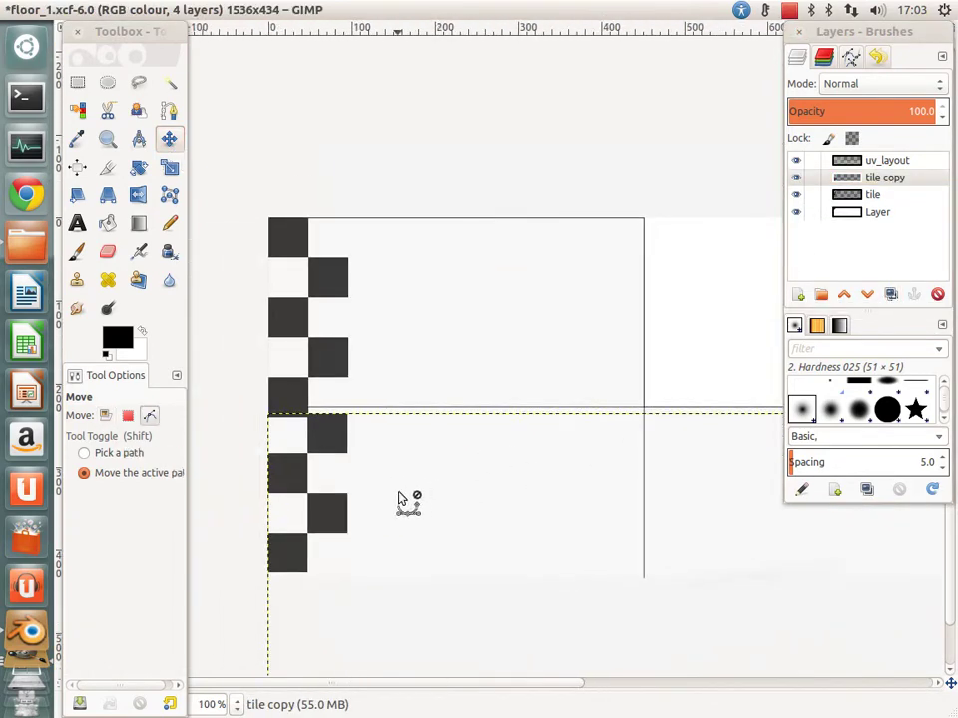
ctrl+scroll(402, 502, up, 1)
ctrl+scroll(387, 462, up, 2)
ctrl+scroll(427, 442, up, 2)
drag(435, 400, 438, 423)
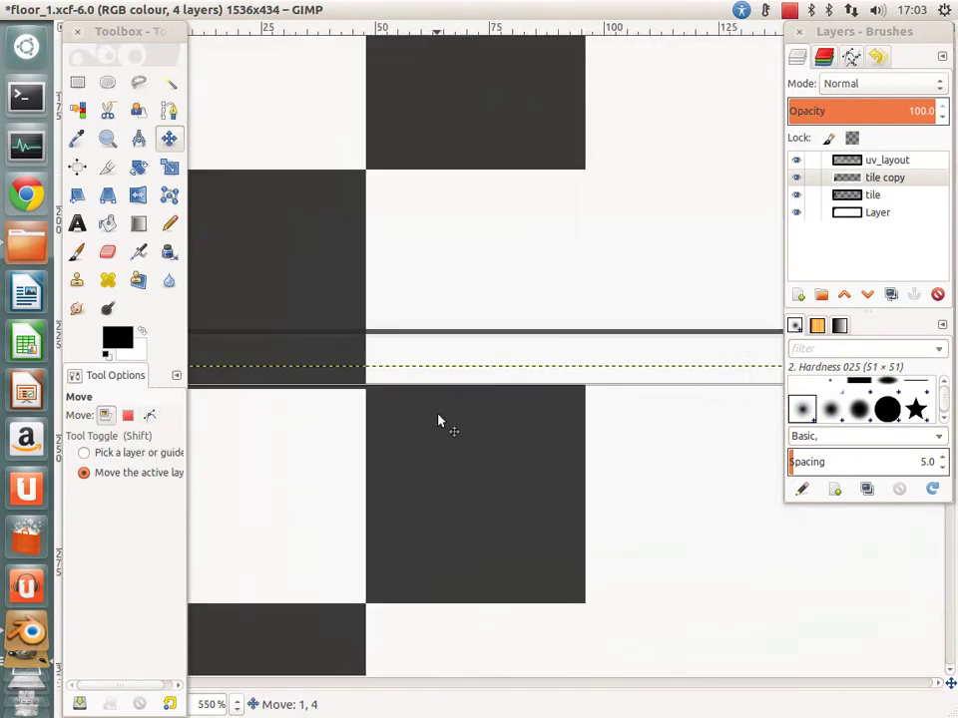
ctrl+scroll(449, 438, down, 4)
scroll(498, 330, left, 2)
ctrl+scroll(451, 387, up, 1)
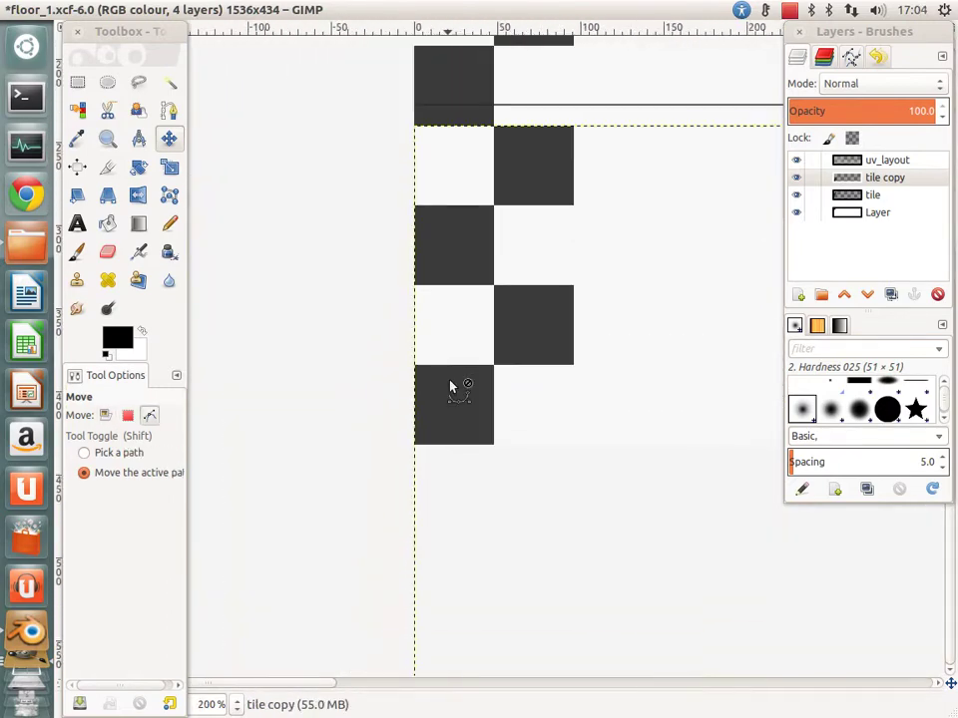
ctrl+scroll(449, 386, up, 2)
ctrl+scroll(449, 387, down, 1)
scroll(469, 429, right, 2)
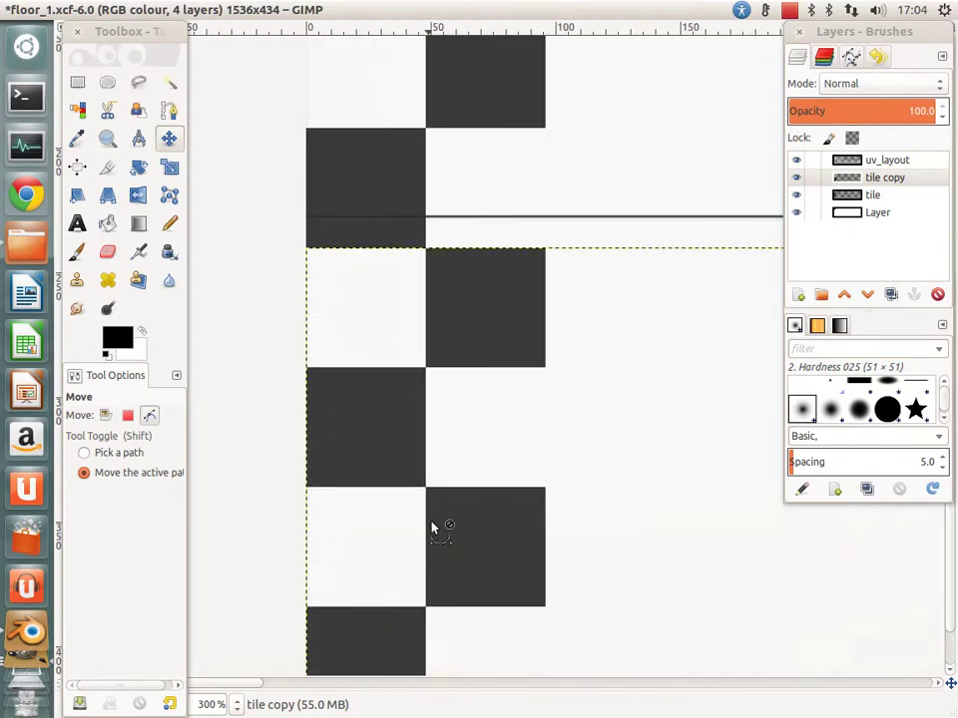
ctrl+scroll(409, 489, down, 4)
ctrl+scroll(382, 461, up, 1)
scroll(421, 456, up, 2)
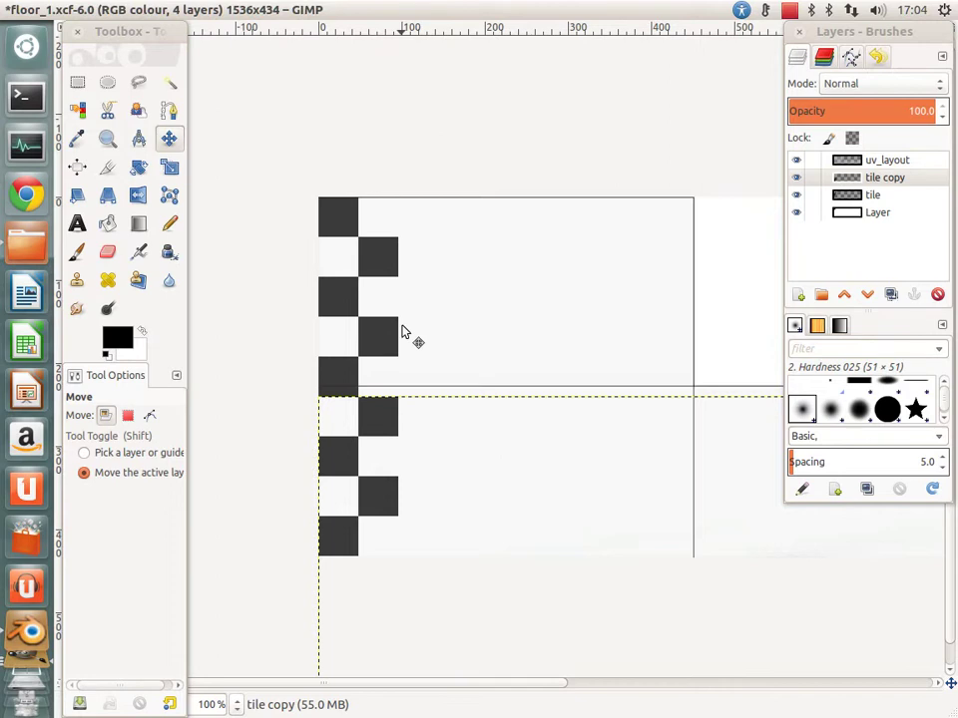
middle_drag(533, 283, 506, 302)
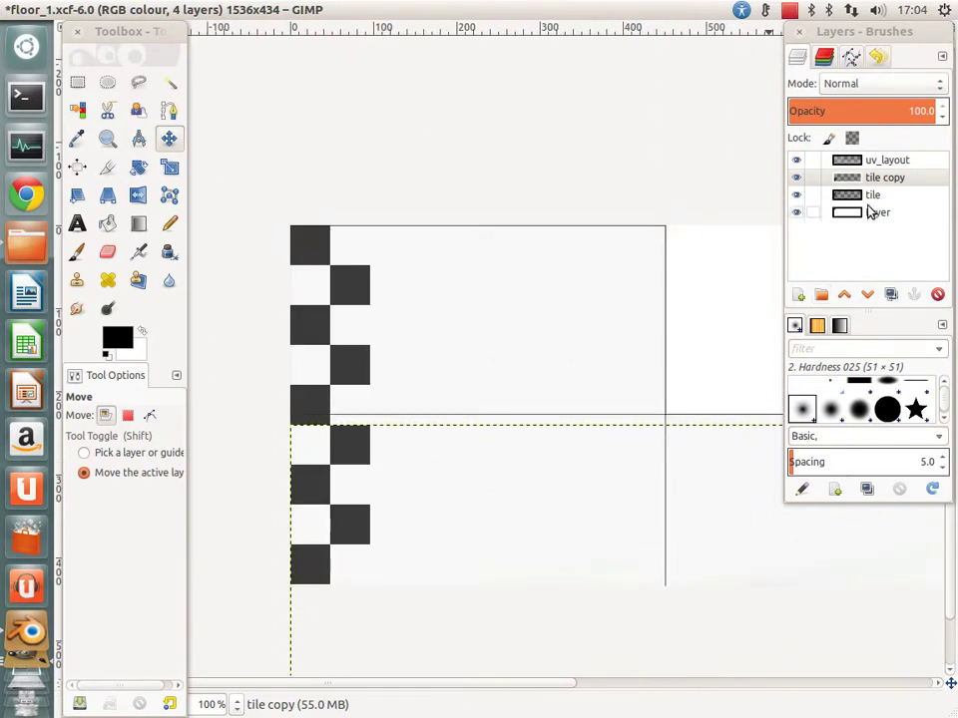
Step: Merge tile copy down into tile, making a nine-square zigzag column
right_click(816, 178)
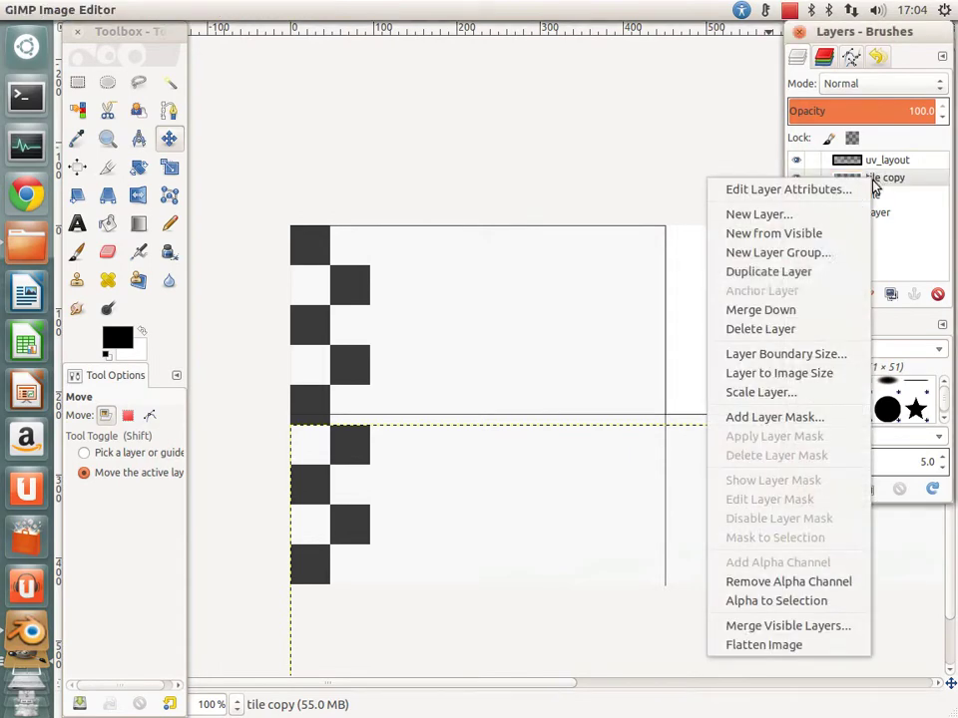
click(756, 314)
click(788, 10)
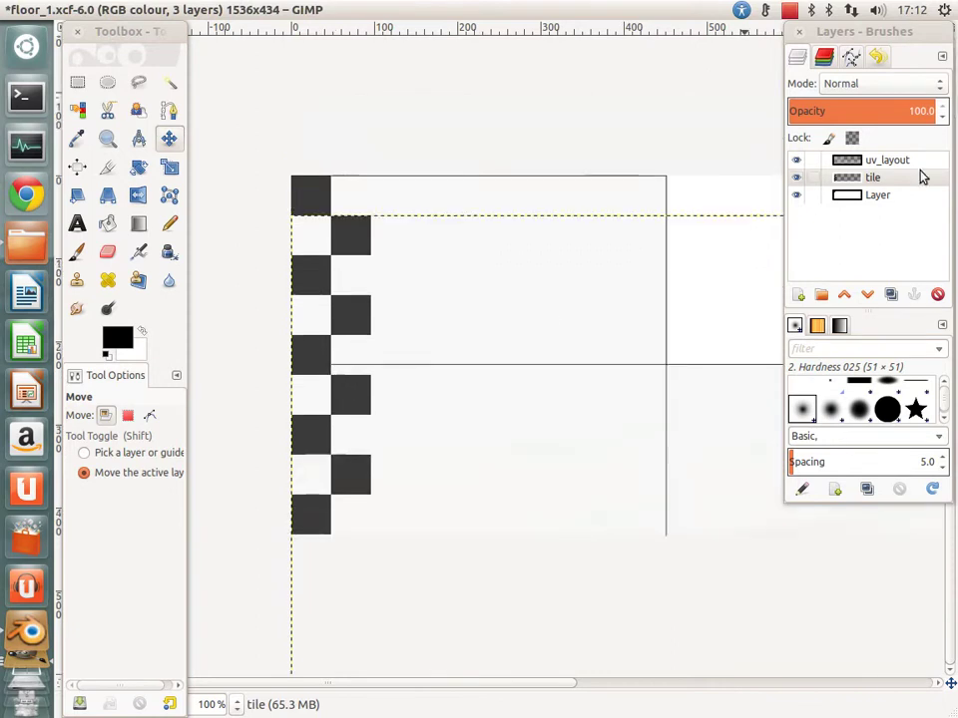
Step: Merge the tile layer down into the white base Layer, then pick the Rectangle Select tool
click(834, 179)
click(796, 178)
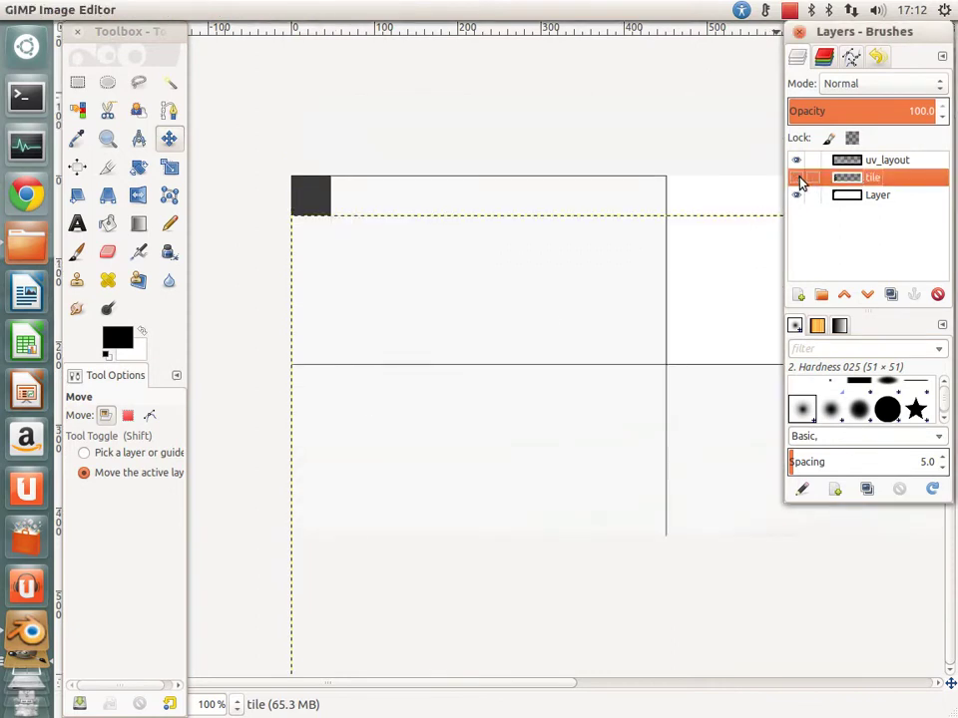
click(797, 178)
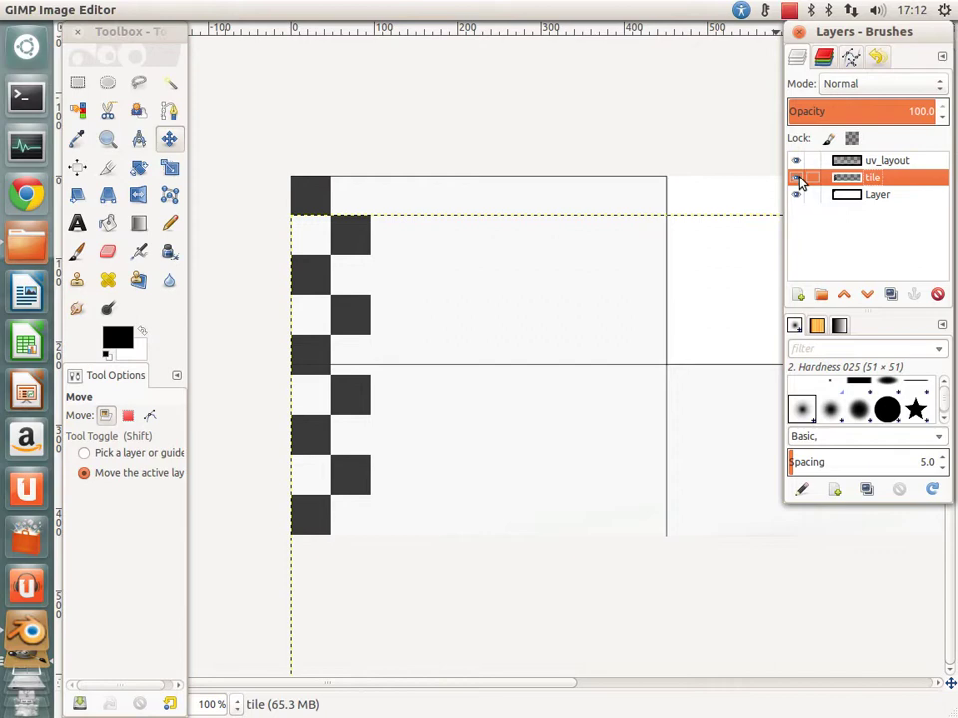
right_click(867, 177)
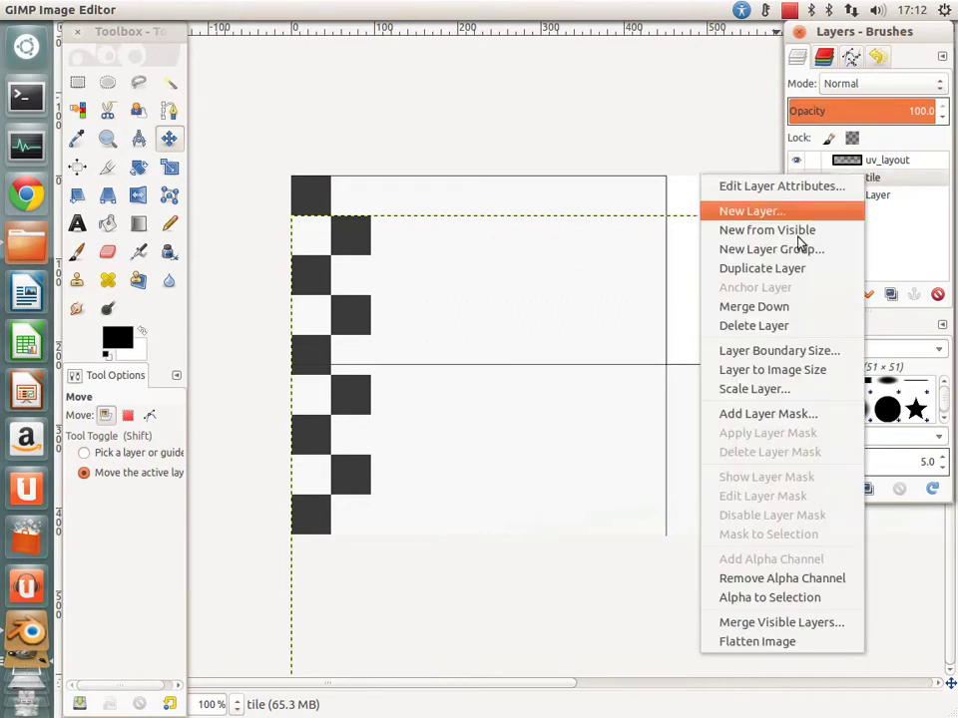
click(733, 307)
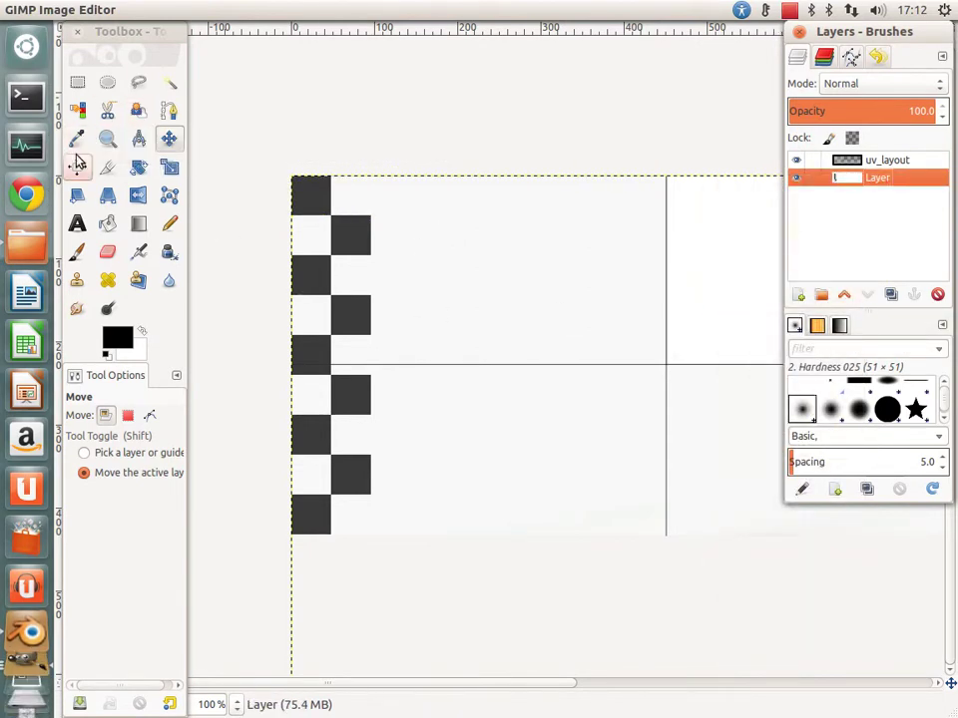
click(78, 82)
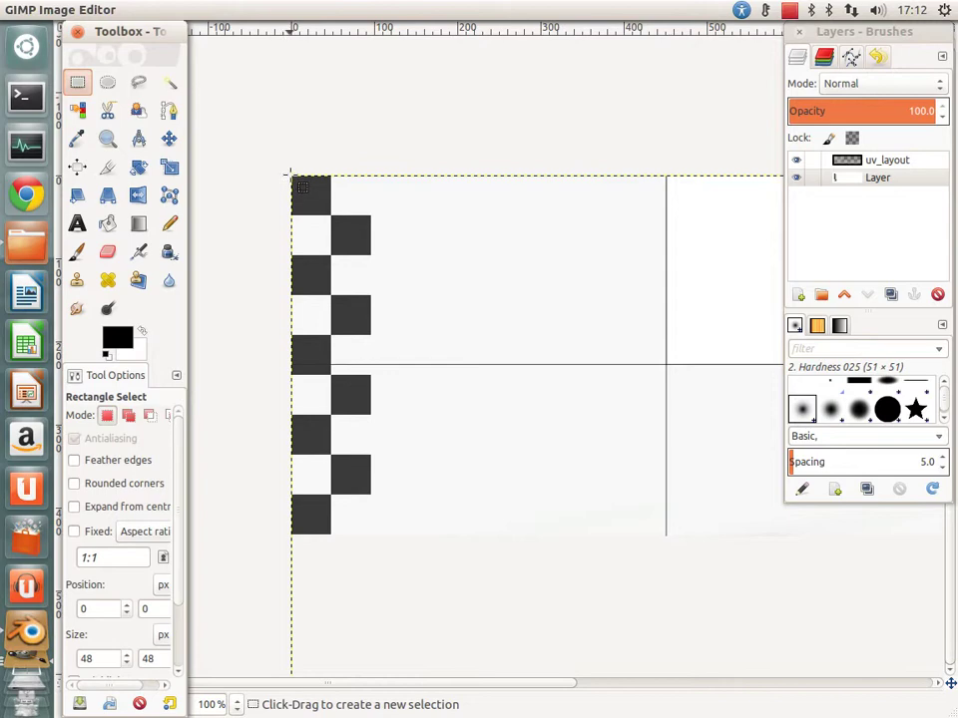
Step: Draw a rectangle selection around the left-edge checker strip, extending it past the image edges
drag(290, 175, 375, 534)
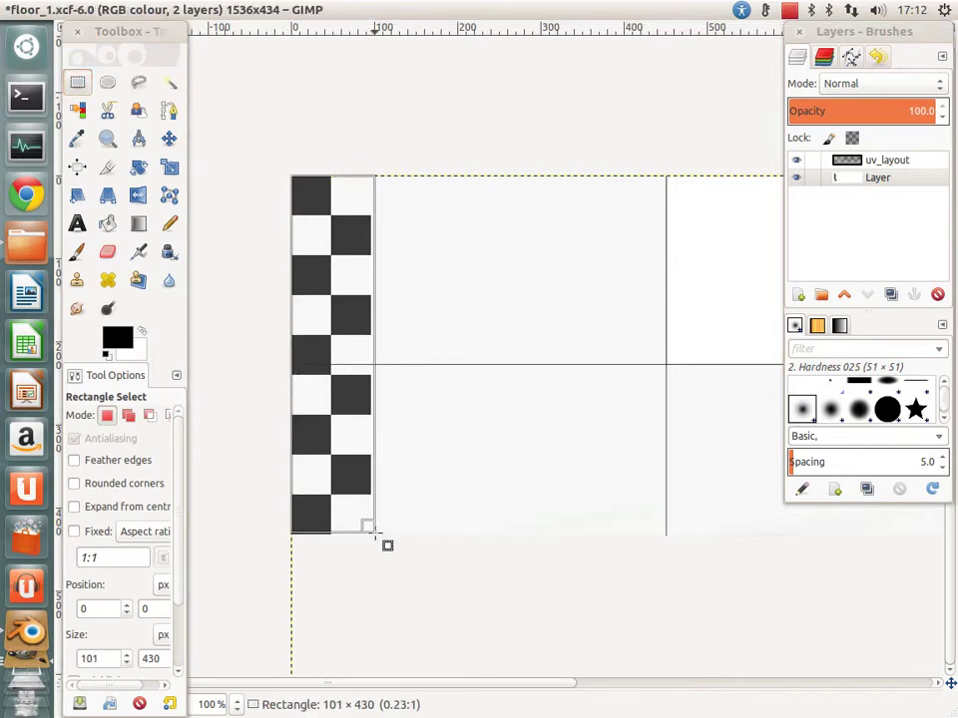
drag(297, 424, 278, 424)
drag(320, 208, 320, 195)
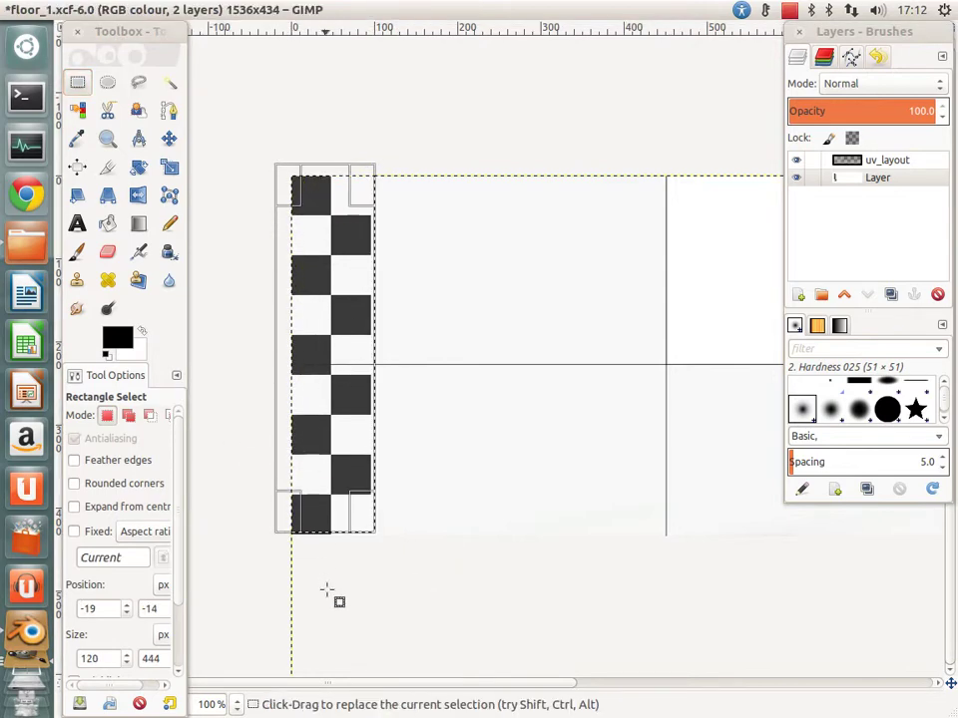
drag(331, 531, 337, 556)
ctrl+scroll(371, 361, up, 1)
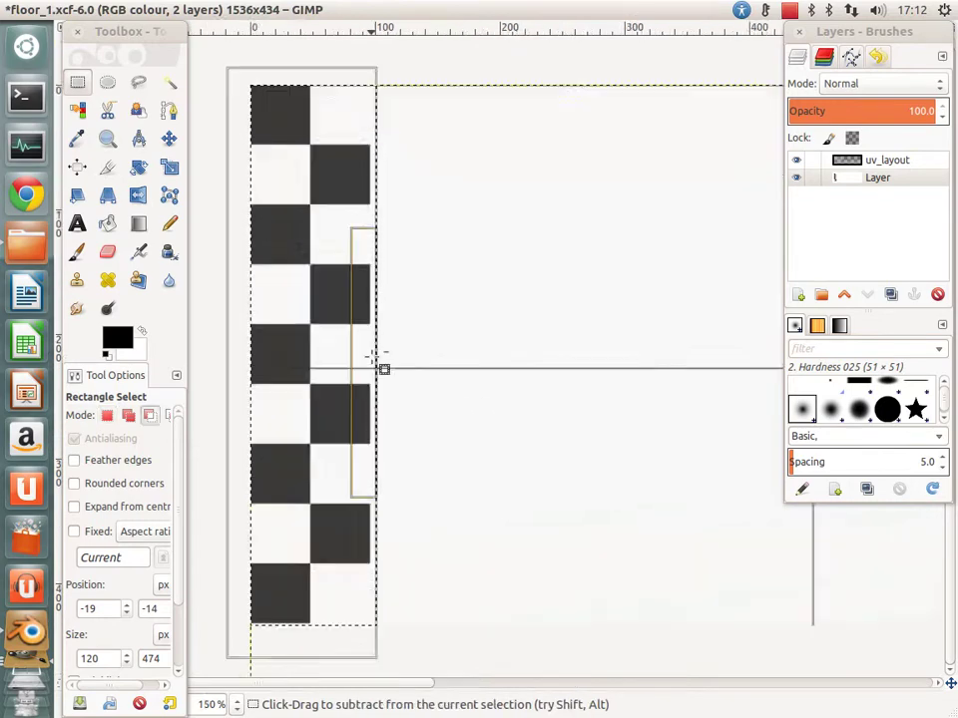
ctrl+scroll(375, 357, up, 6)
drag(372, 352, 330, 349)
ctrl+scroll(335, 353, down, 8)
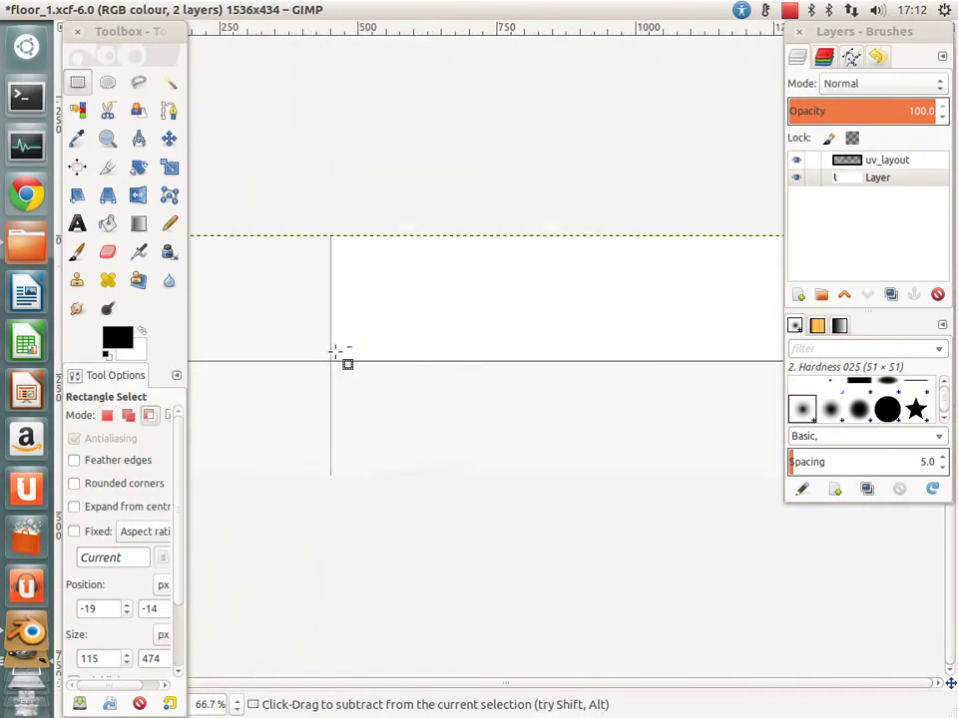
ctrl+scroll(317, 361, up, 2)
ctrl+scroll(317, 361, down, 1)
Step: Commit the selection, invert it and delete everything outside the checker strip
middle_drag(282, 389, 442, 425)
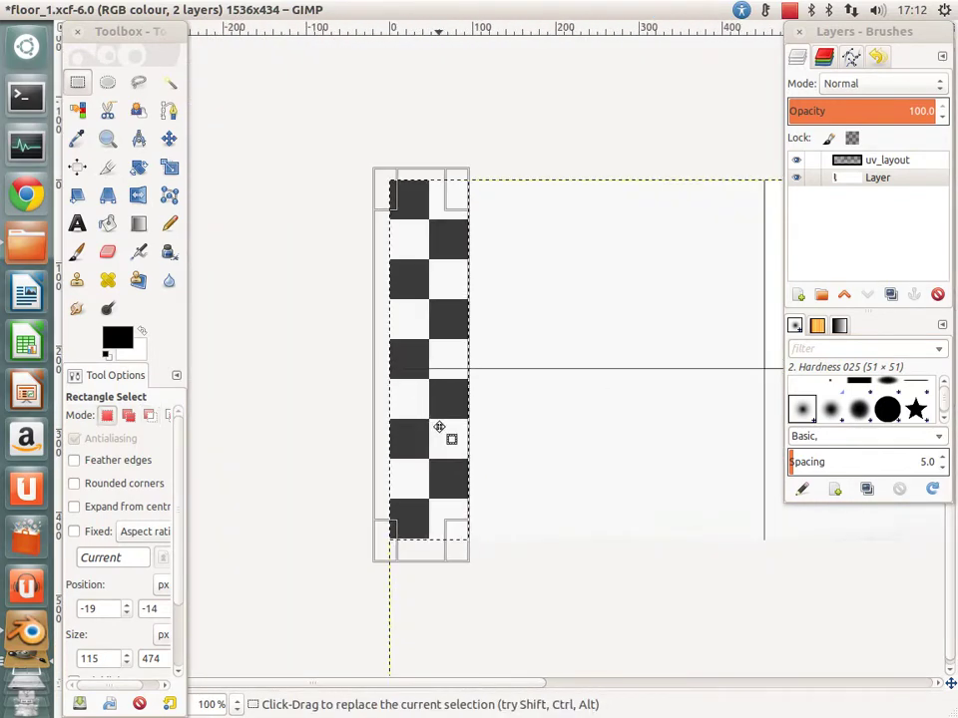
key(Return)
key(ctrl+i)
key(Delete)
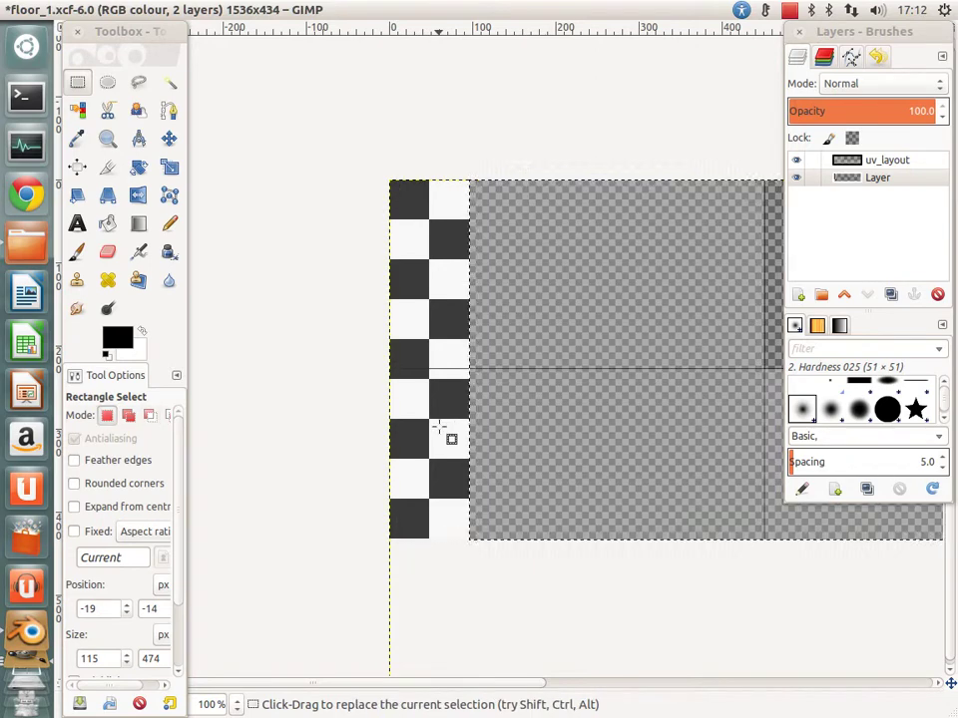
Step: Clear the selection, duplicate the checker Layer and move the copy down about 430 pixels
click(872, 178)
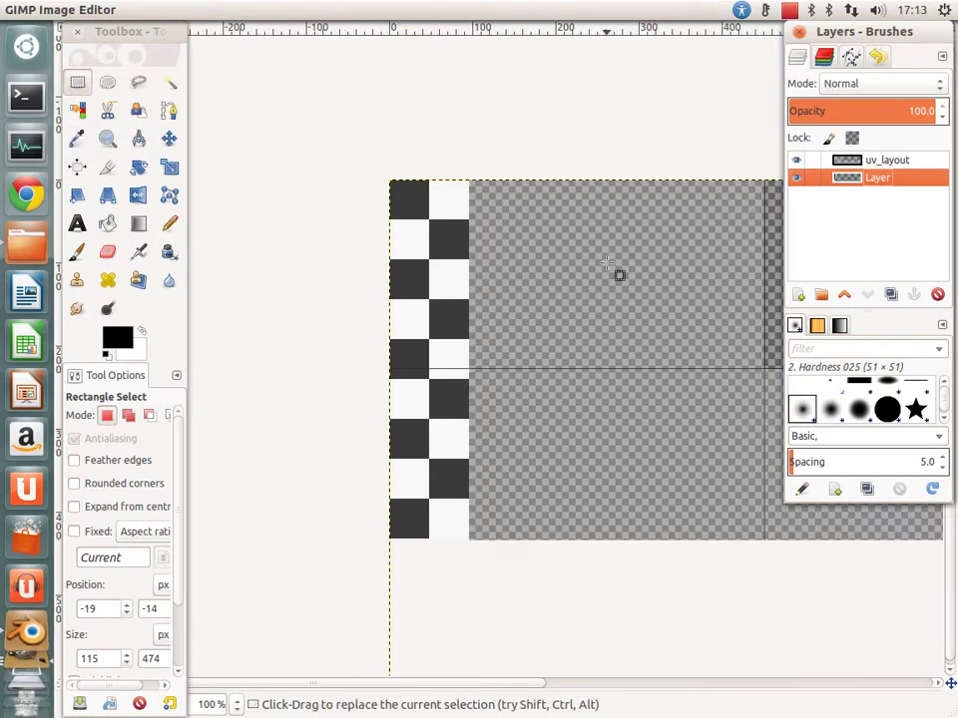
click(564, 335)
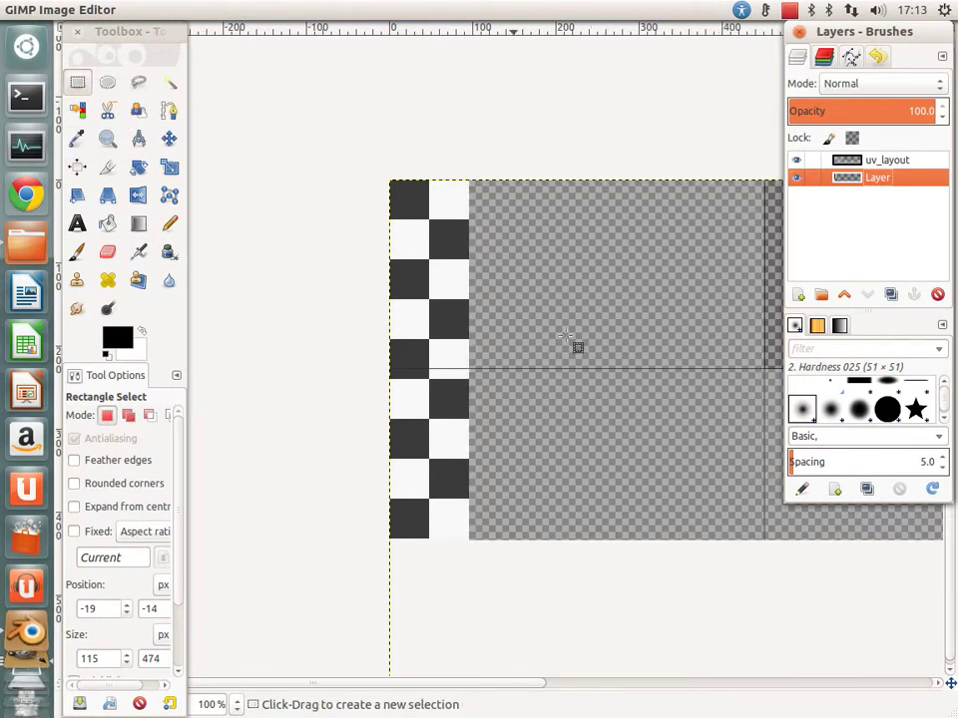
click(891, 296)
click(77, 251)
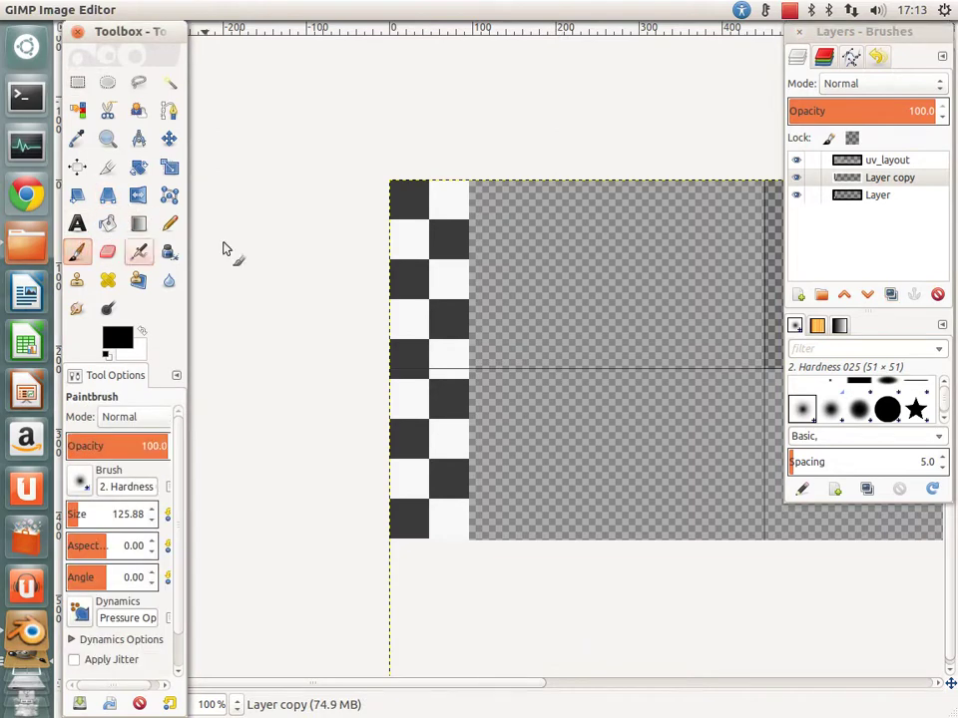
click(168, 141)
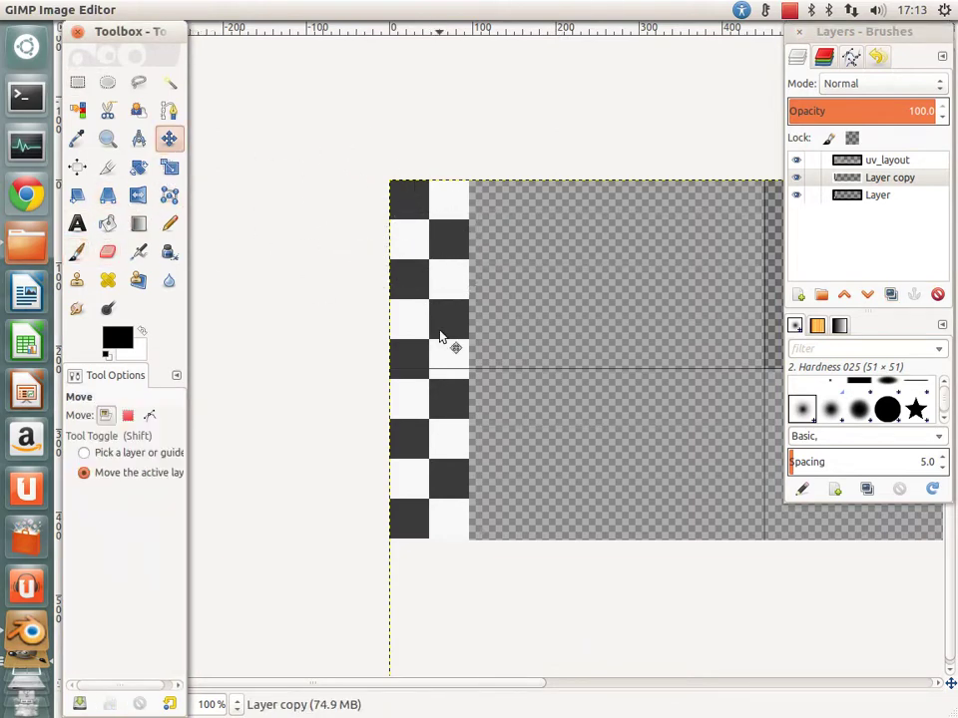
mouse_move(441, 335)
mouse_down()
mouse_move(433, 688)
mouse_move(485, 692)
mouse_up()
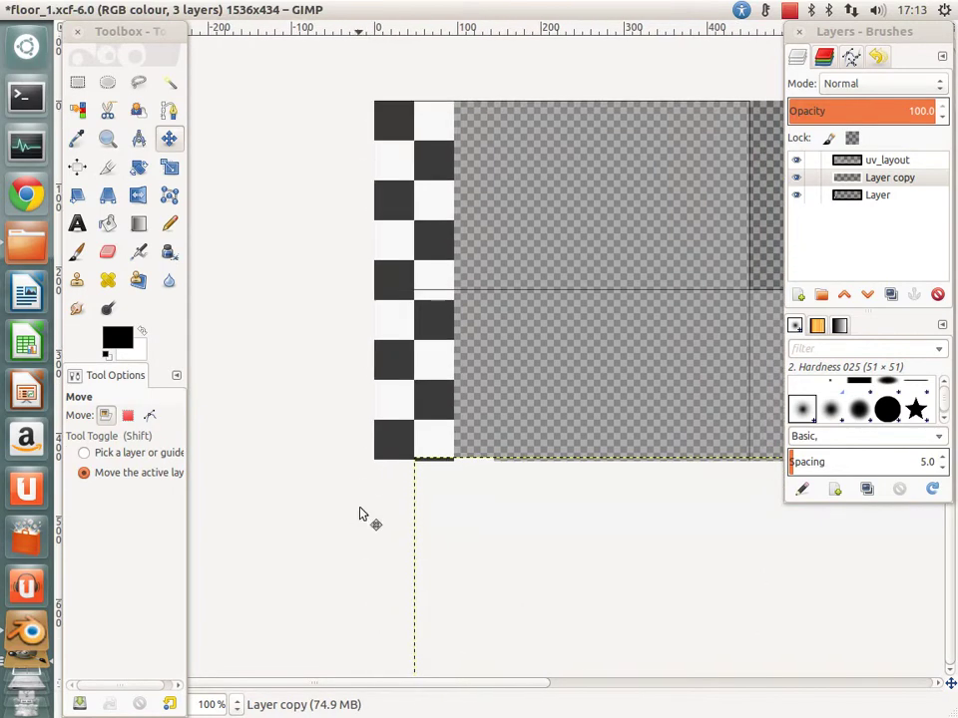
ctrl+scroll(375, 517, up, 3)
ctrl+scroll(230, 348, up, 3)
ctrl+scroll(379, 419, up, 1)
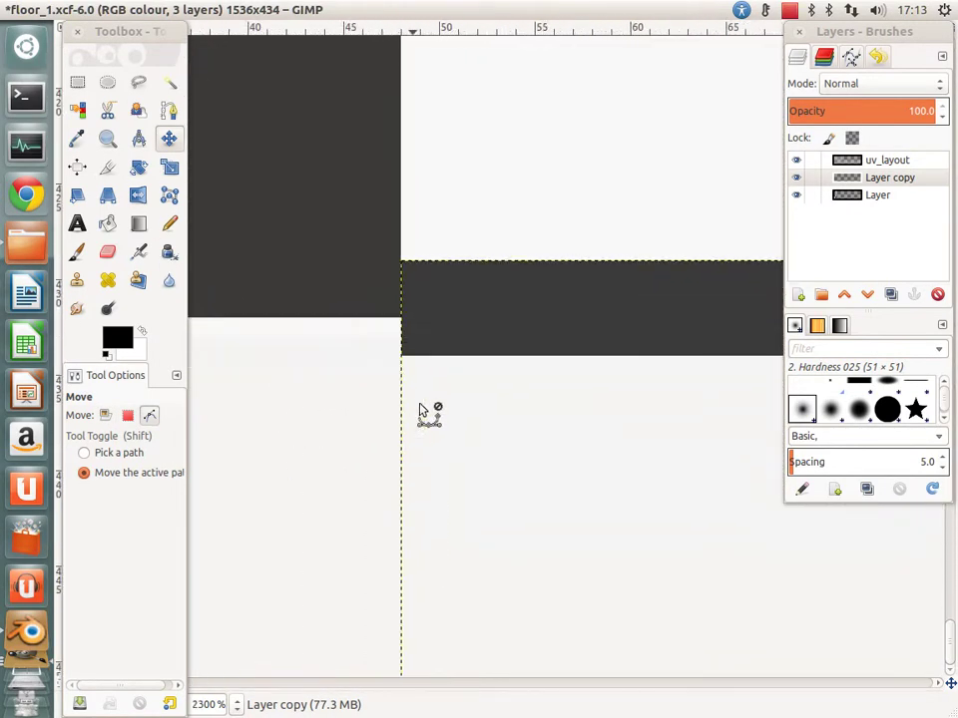
drag(426, 412, 434, 380)
scroll(369, 416, up, 1)
ctrl+scroll(369, 416, down, 4)
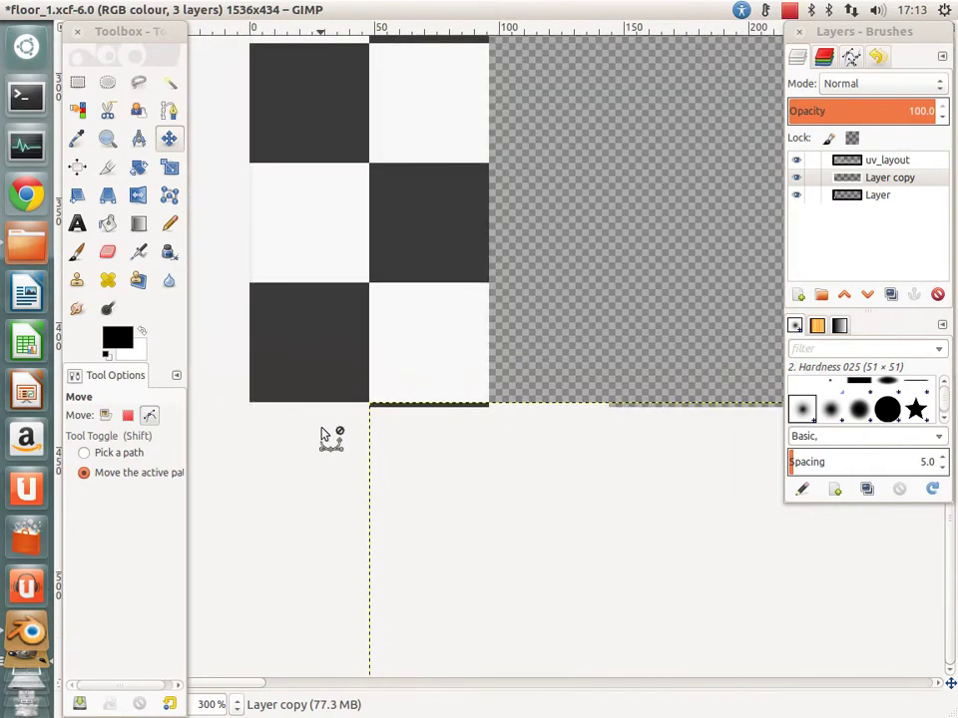
scroll(339, 598, up, 3)
ctrl+scroll(346, 641, down, 2)
Step: Duplicate the Layer copy again and move the new copy up about 190 pixels
click(888, 296)
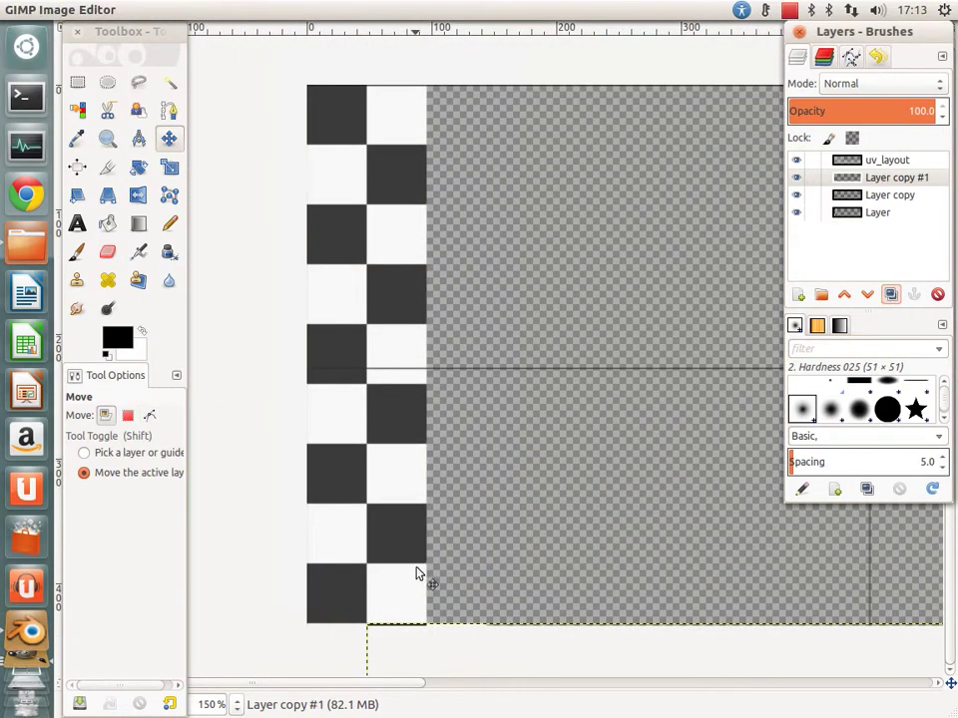
mouse_move(419, 573)
mouse_down()
mouse_move(353, 378)
mouse_move(380, 224)
mouse_move(371, 374)
mouse_move(387, 387)
mouse_up()
ctrl+scroll(353, 489, up, 2)
ctrl+scroll(353, 489, up, 2)
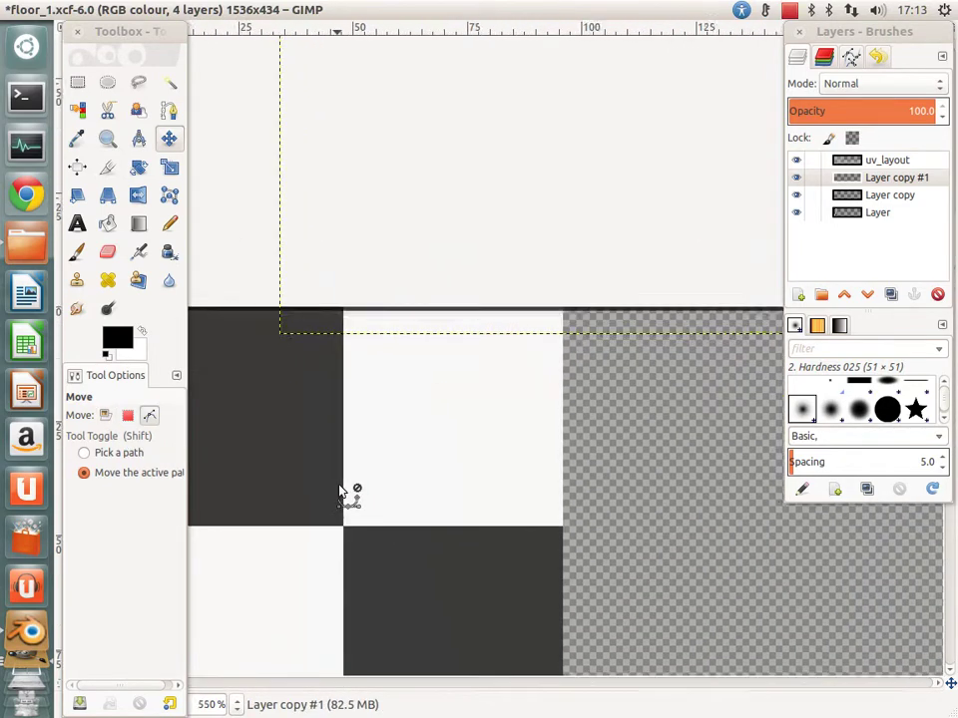
ctrl+scroll(348, 496, up, 2)
drag(411, 132, 431, 397)
ctrl+scroll(432, 397, down, 3)
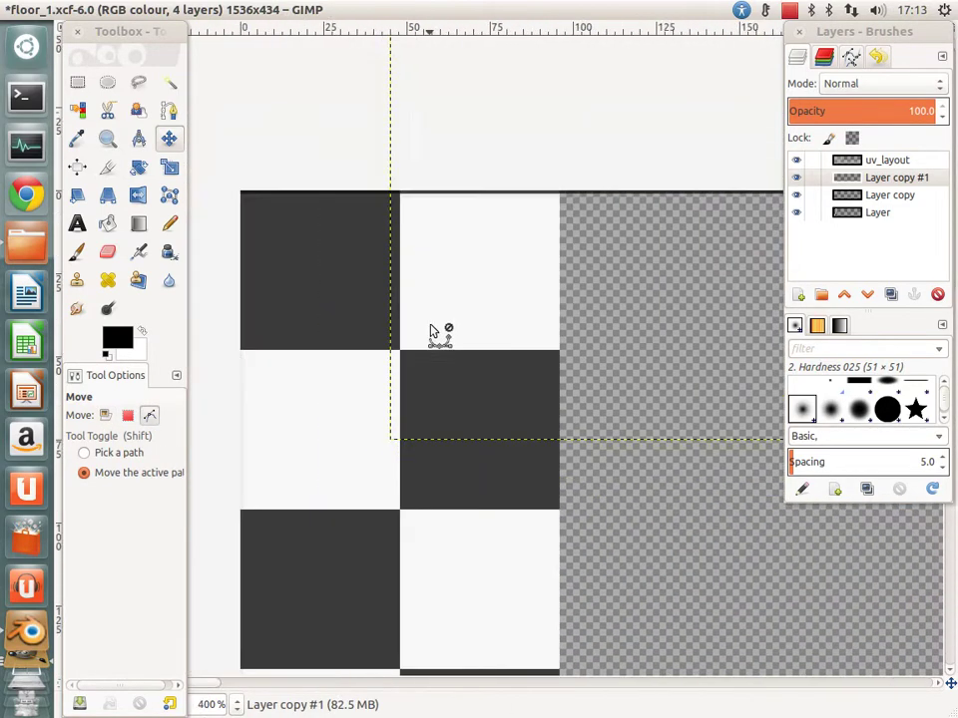
mouse_move(430, 332)
mouse_down()
mouse_move(570, 371)
mouse_move(730, 508)
mouse_up()
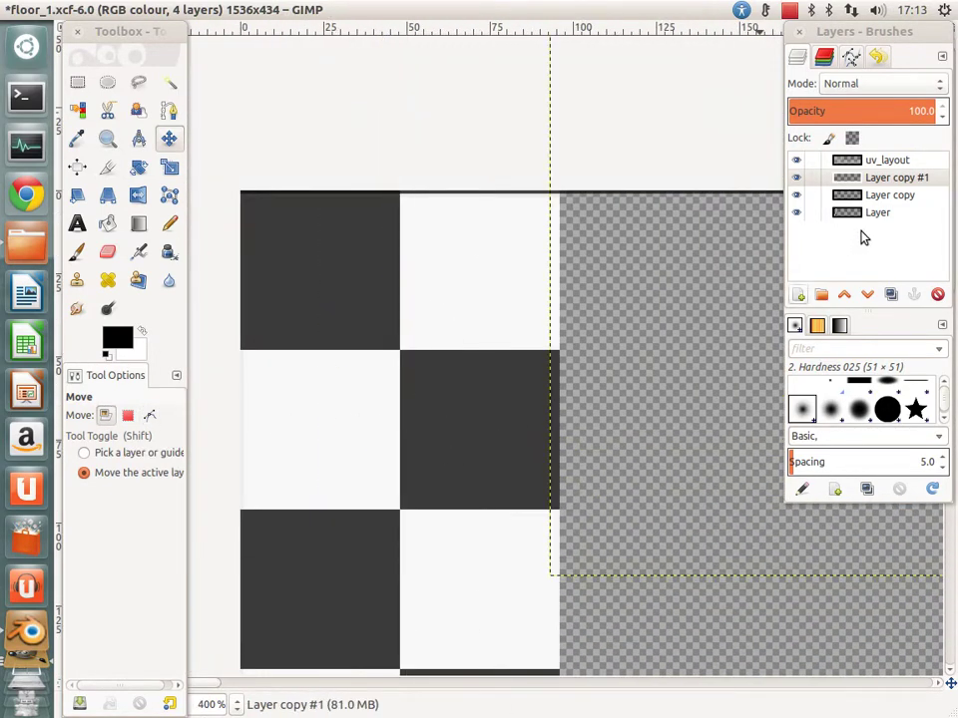
ctrl+scroll(588, 303, down, 5)
drag(380, 293, 310, 431)
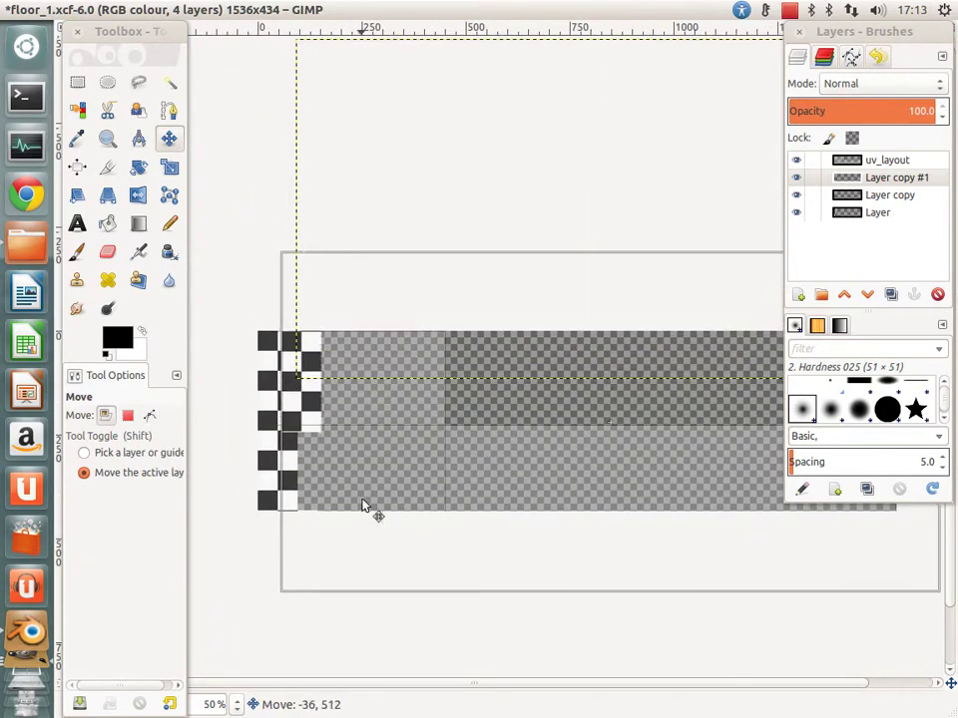
ctrl+scroll(307, 429, up, 4)
ctrl+scroll(295, 399, up, 3)
Step: Shift the second copy upward in small steps until its squares align with the pattern
mouse_move(346, 374)
mouse_down()
mouse_move(430, 184)
mouse_move(475, 209)
mouse_move(454, 180)
mouse_move(465, 213)
mouse_move(716, 320)
mouse_move(436, 180)
mouse_move(460, 174)
mouse_move(449, 122)
mouse_move(445, 159)
mouse_up()
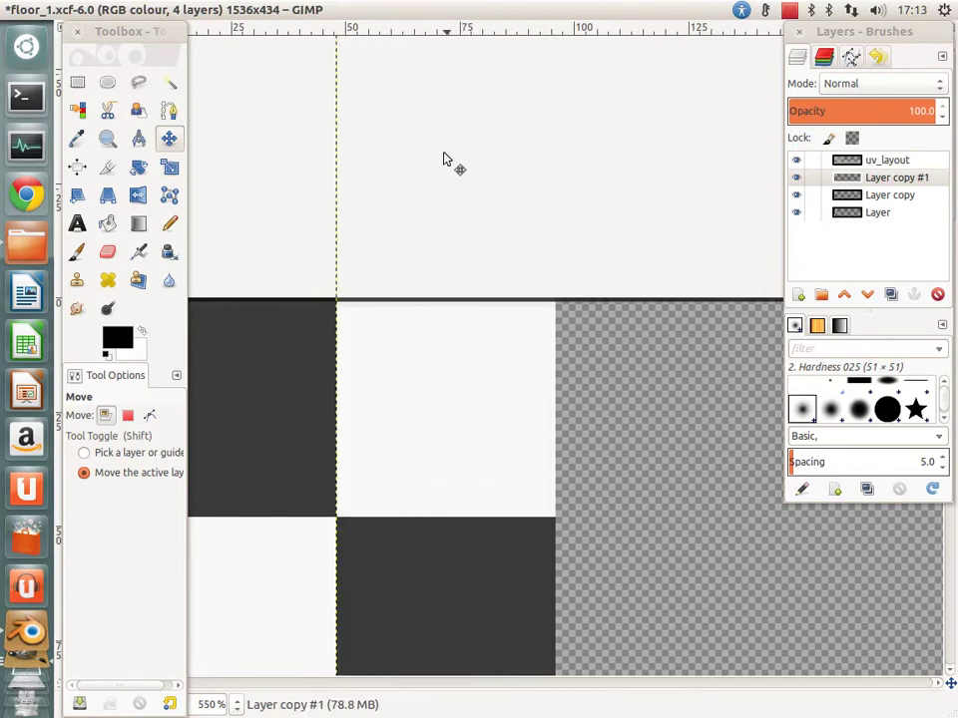
ctrl+scroll(436, 280, down, 6)
ctrl+scroll(436, 280, up, 1)
mouse_move(421, 338)
mouse_down()
mouse_move(420, 163)
mouse_move(410, 269)
mouse_move(419, 216)
mouse_move(333, 359)
mouse_up()
ctrl+scroll(323, 304, up, 4)
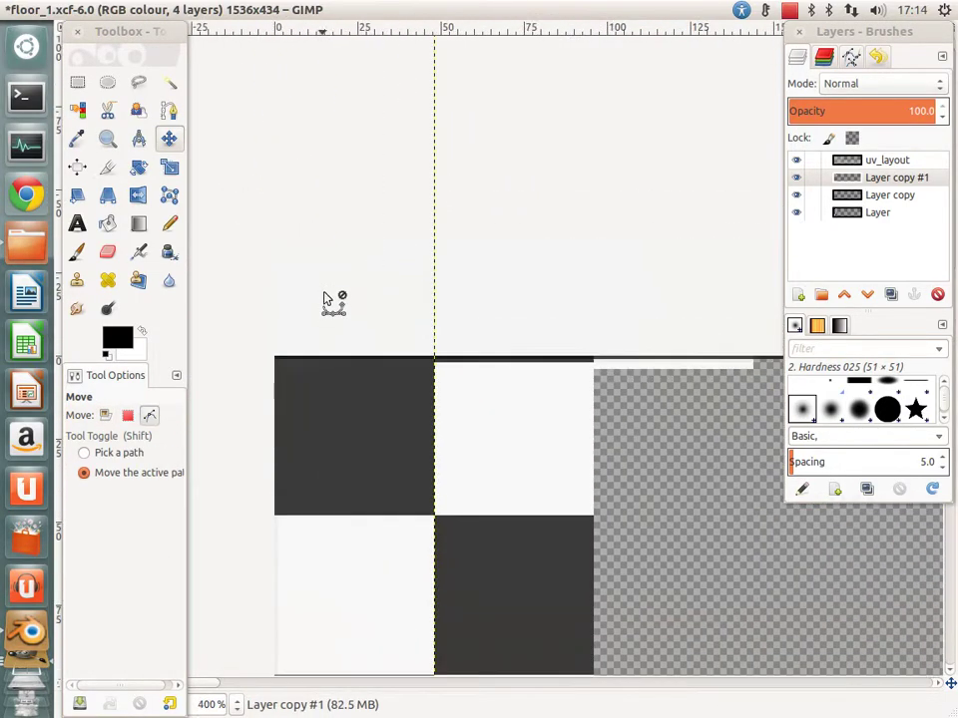
ctrl+scroll(458, 346, up, 1)
mouse_move(458, 346)
mouse_down()
mouse_move(462, 327)
mouse_move(457, 349)
mouse_up()
ctrl+scroll(457, 349, down, 1)
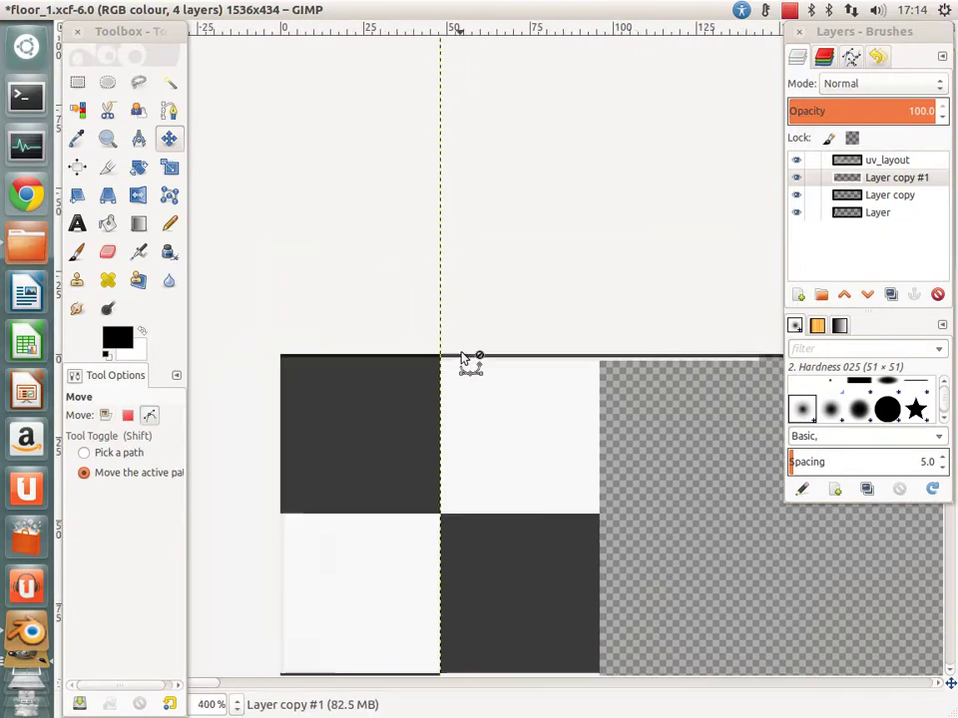
ctrl+scroll(552, 369, down, 4)
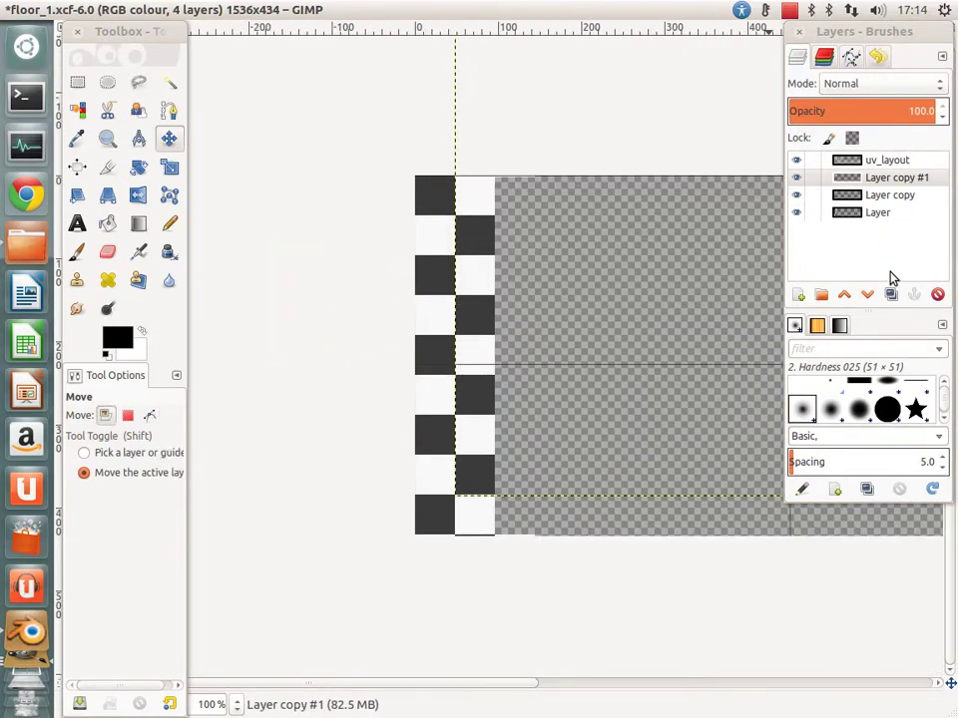
Step: Merge Layer copy #1 down into the layer below
right_click(868, 180)
click(738, 310)
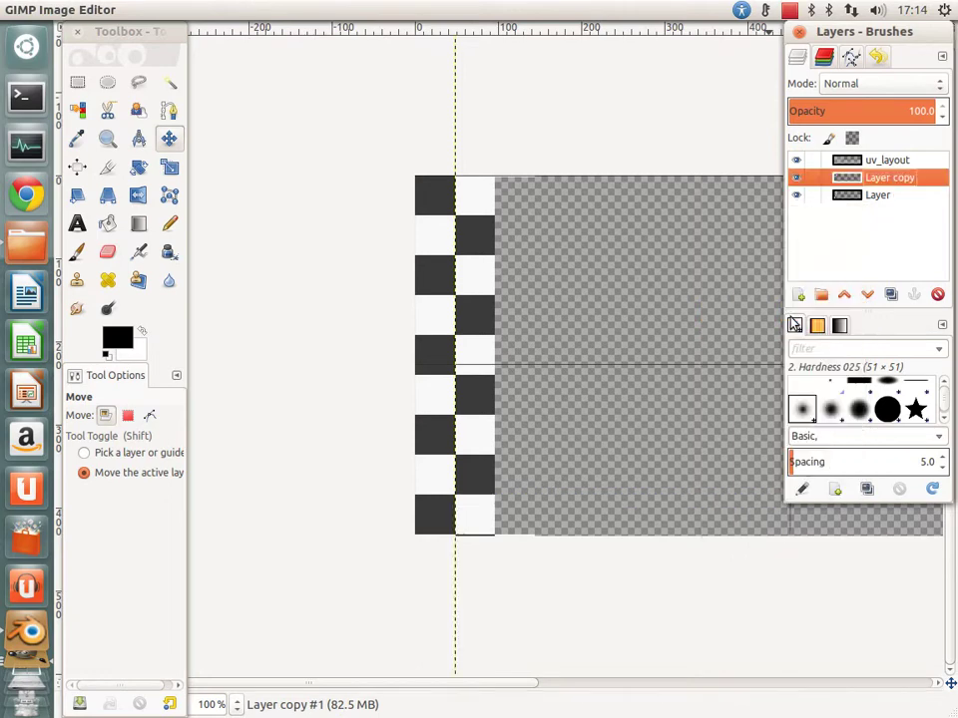
right_click(875, 179)
Step: Merge the previous checker copy down into the base Layer
click(793, 312)
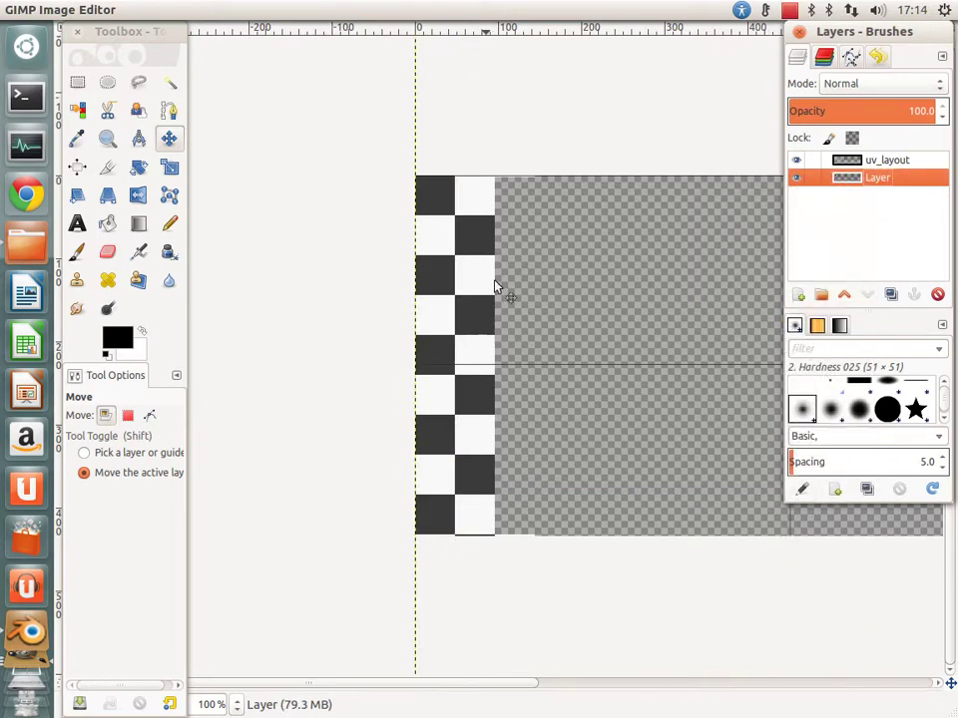
ctrl+scroll(415, 364, down, 2)
ctrl+scroll(487, 363, down, 3)
ctrl+scroll(420, 354, up, 4)
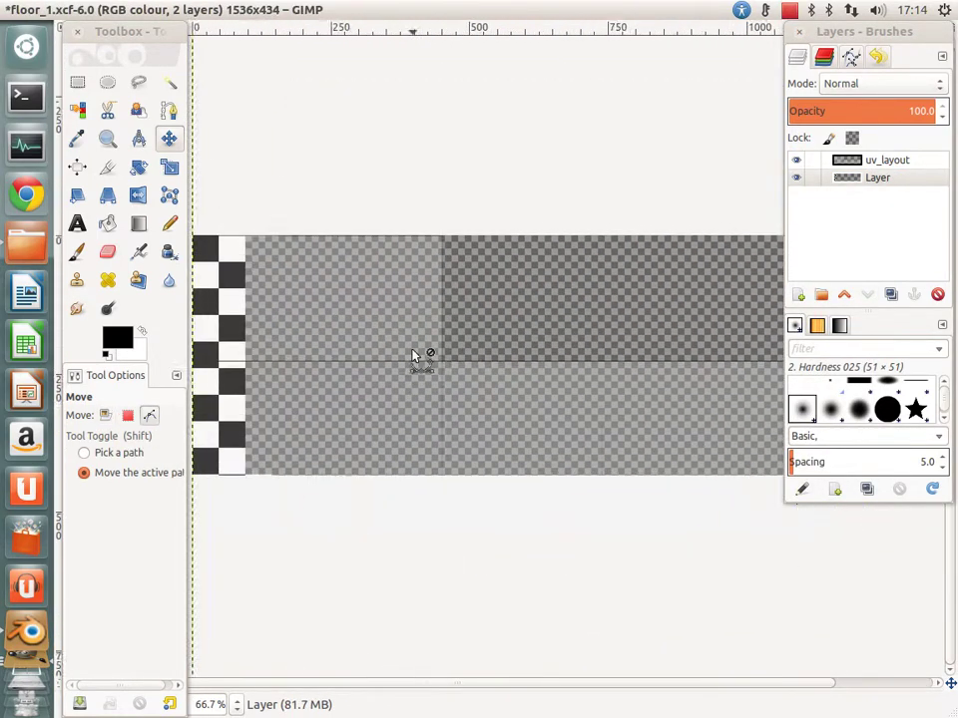
Step: Duplicate the checker layer and place the copy at the guide, nudged about 13 px left and 1 px down
click(891, 295)
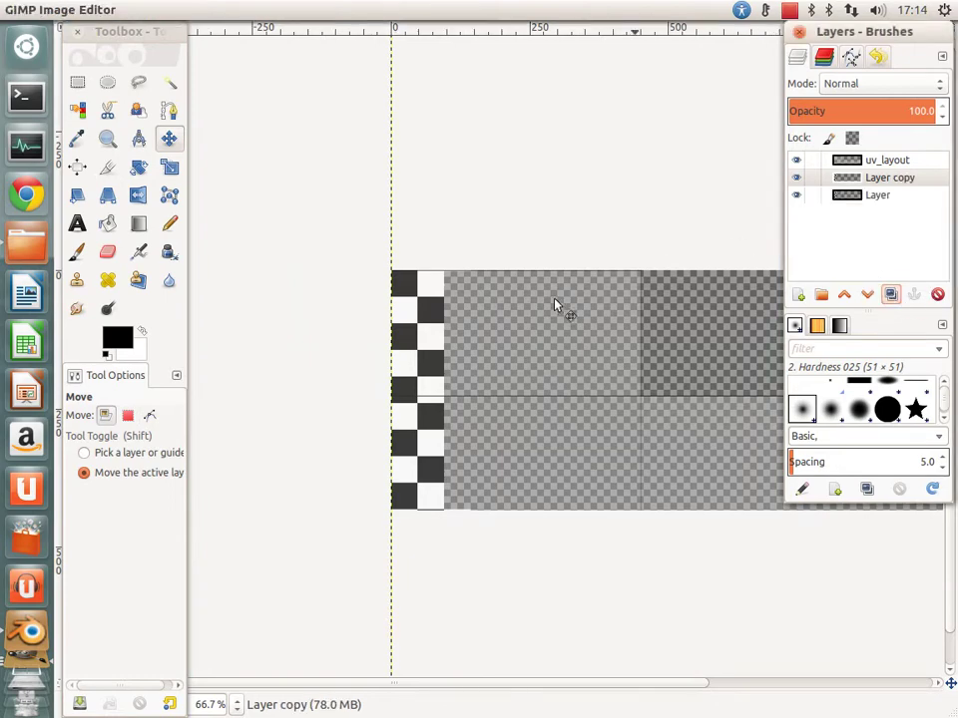
drag(447, 340, 512, 335)
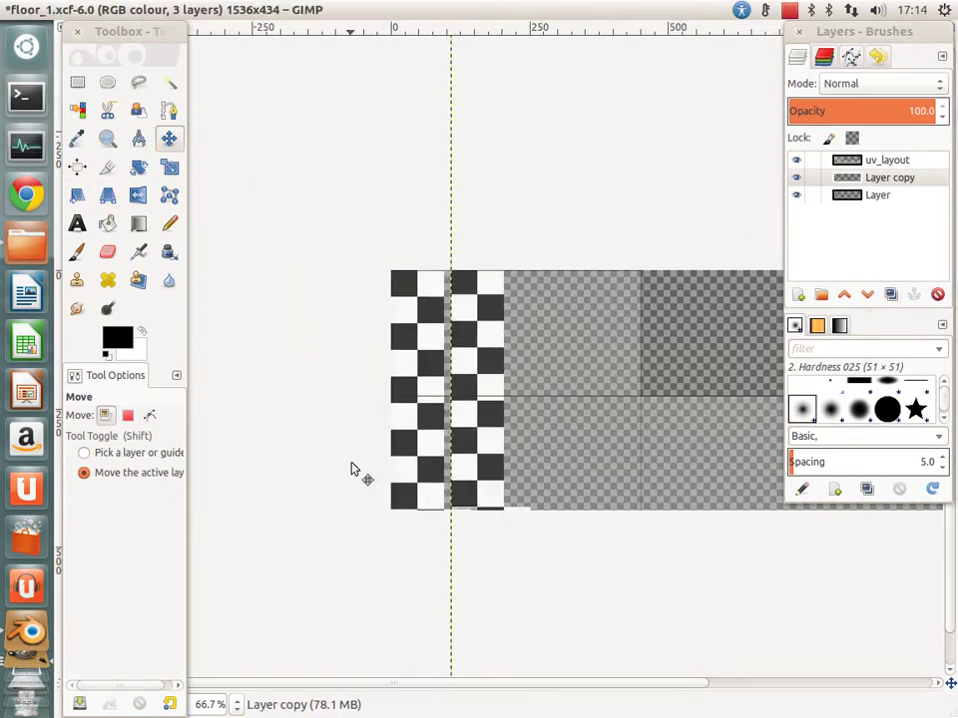
ctrl+scroll(496, 450, up, 3)
drag(551, 428, 523, 430)
ctrl+scroll(469, 363, up, 3)
mouse_move(470, 363)
mouse_down()
mouse_move(509, 353)
mouse_move(499, 351)
mouse_move(488, 378)
mouse_move(488, 370)
mouse_up()
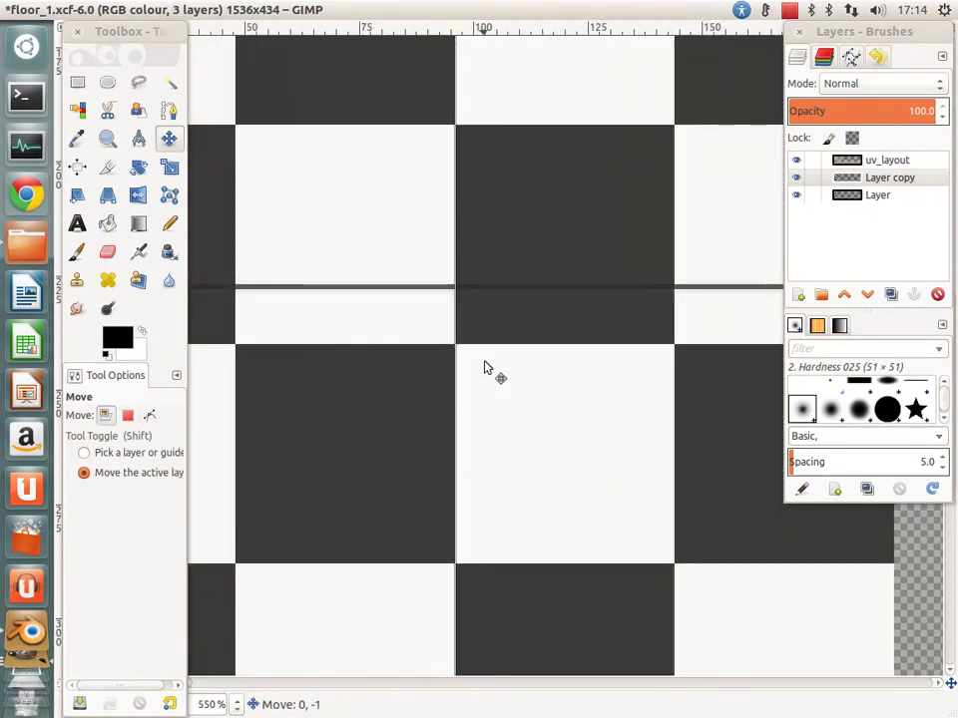
ctrl+scroll(473, 579, down, 4)
ctrl+scroll(499, 469, up, 3)
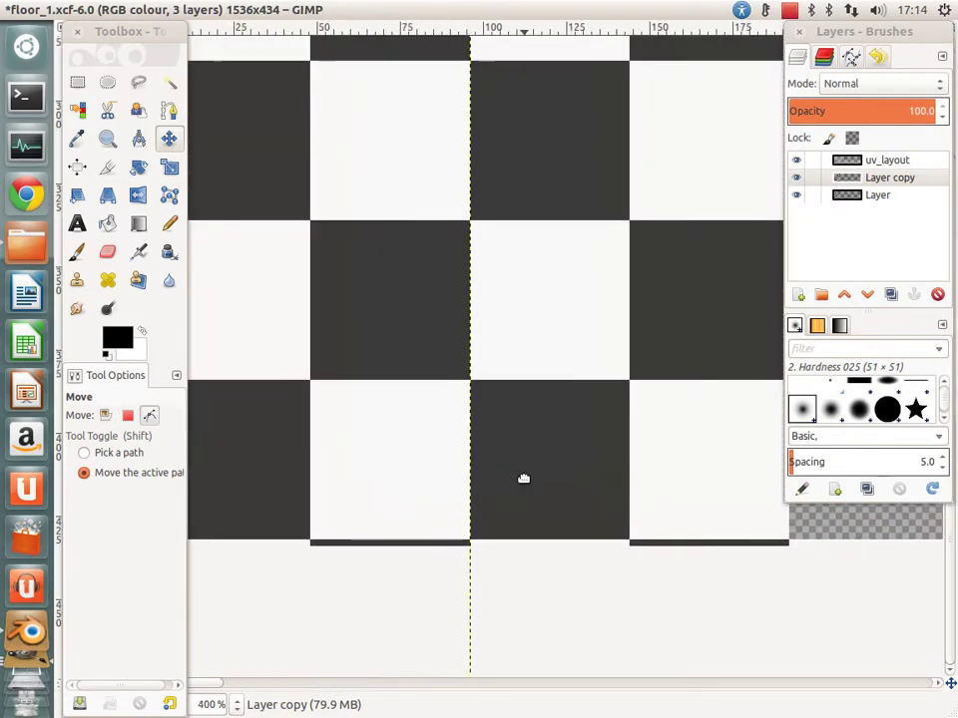
Step: Shift the copy 4 px right and 1 px so the squares align, then merge it into Layer
mouse_move(522, 478)
mouse_down()
mouse_move(526, 439)
mouse_move(510, 442)
mouse_up()
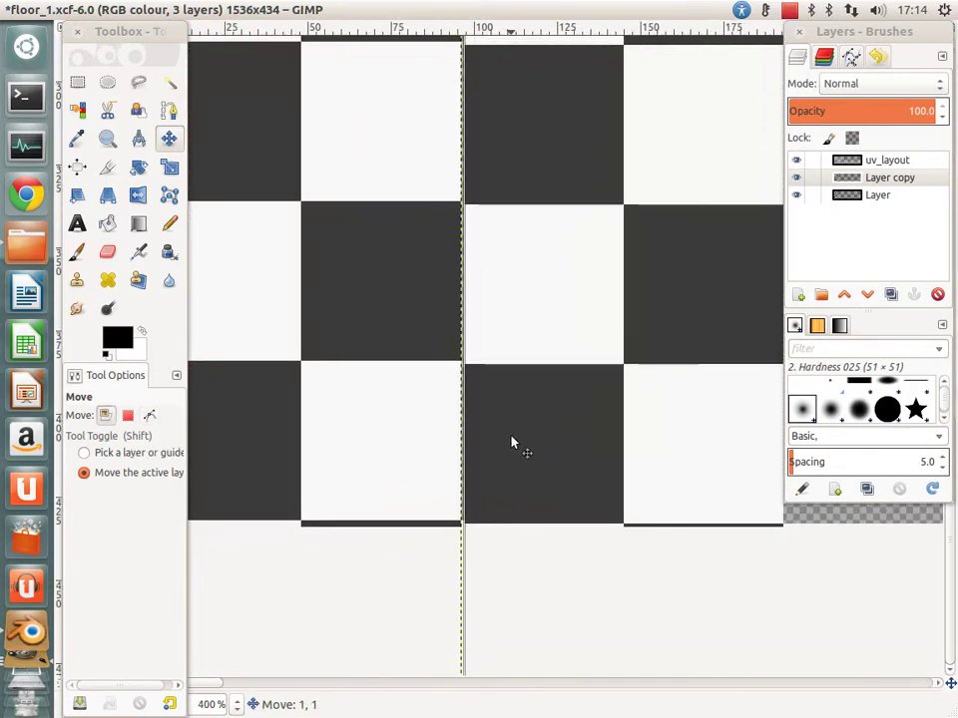
scroll(504, 419, down, 3)
ctrl+scroll(488, 389, down, 1)
ctrl+scroll(489, 397, down, 1)
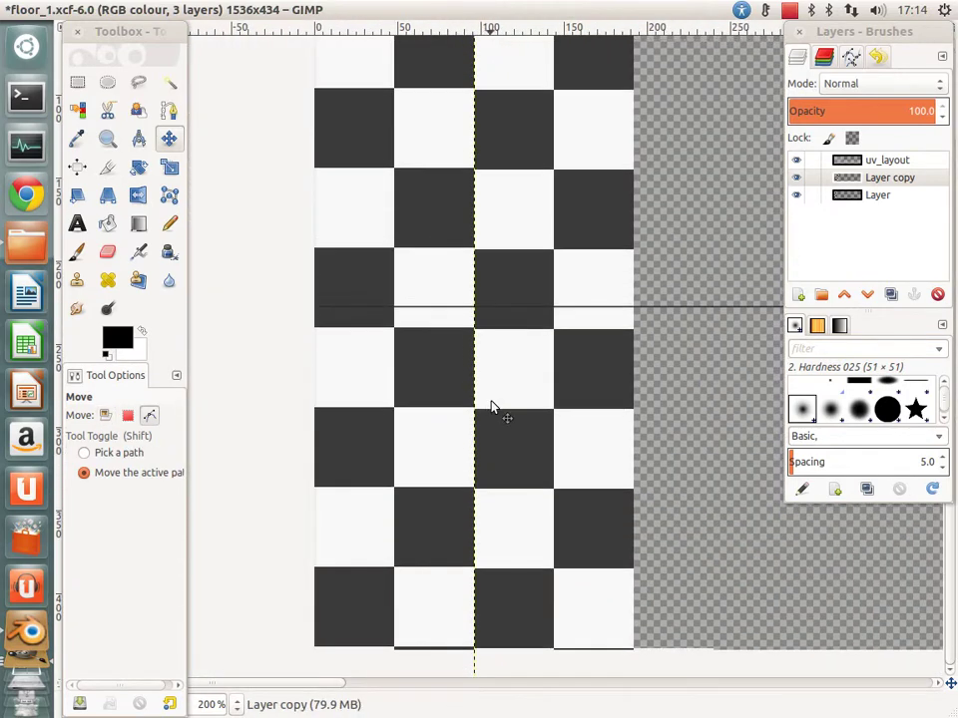
ctrl+scroll(493, 429, up, 2)
drag(496, 454, 490, 449)
ctrl+scroll(490, 449, down, 1)
ctrl+scroll(489, 449, down, 2)
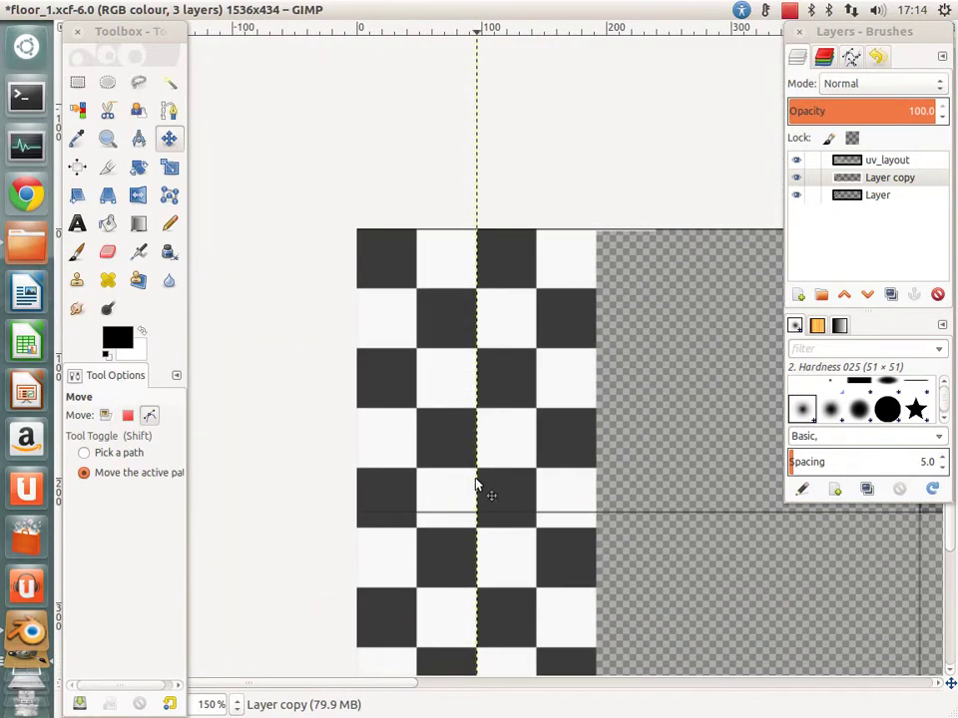
right_click(888, 191)
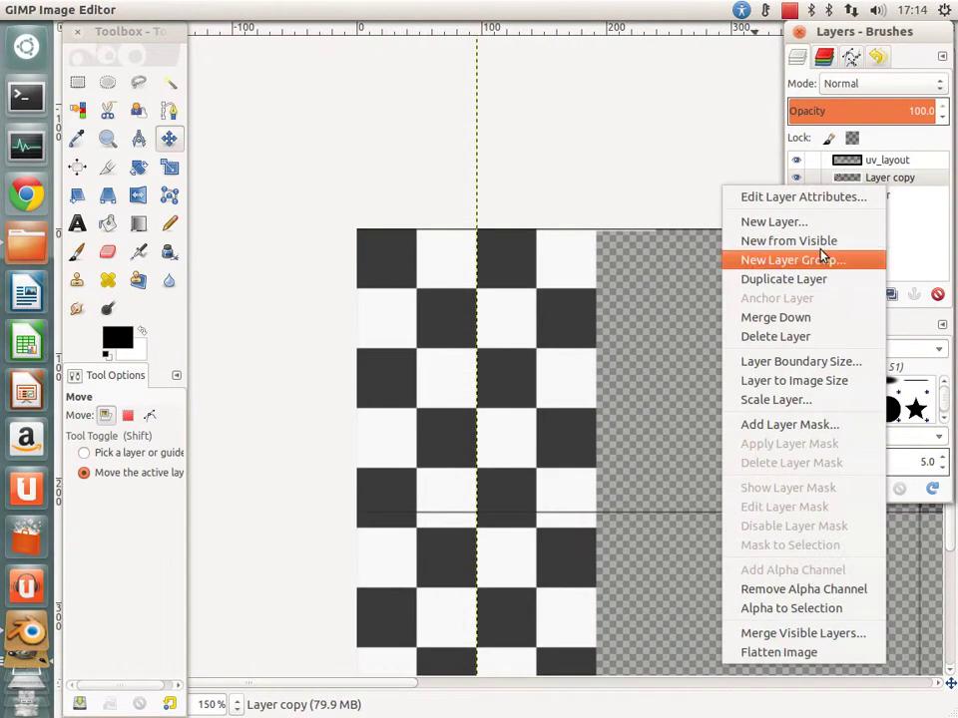
click(797, 317)
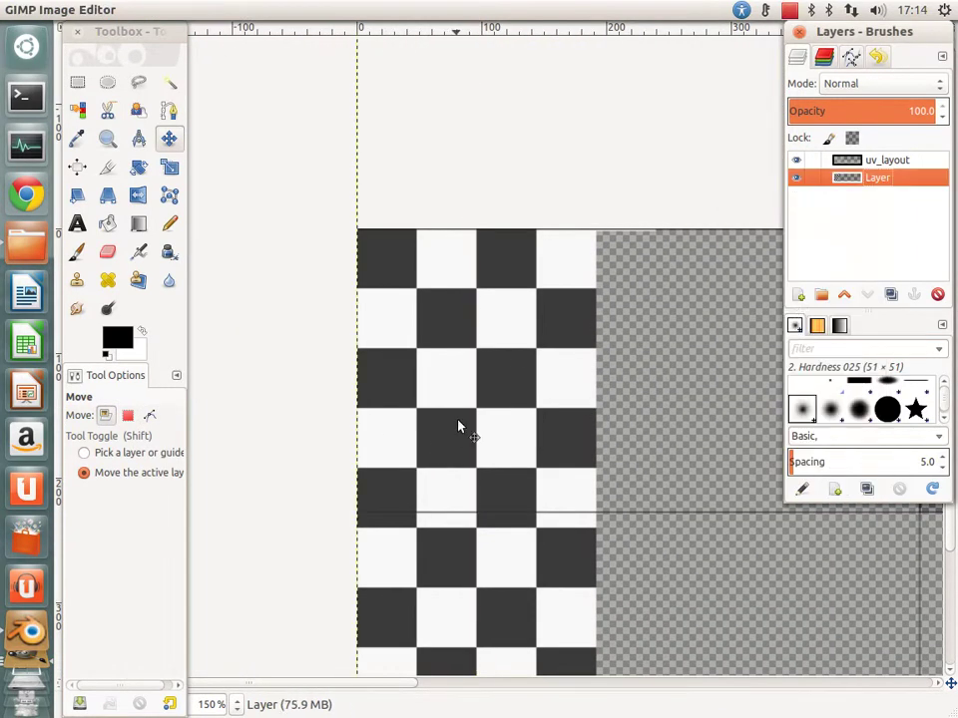
Step: Duplicate the checker layer, set the copy right beside the original, and merge it down into Layer
ctrl+scroll(457, 425, down, 2)
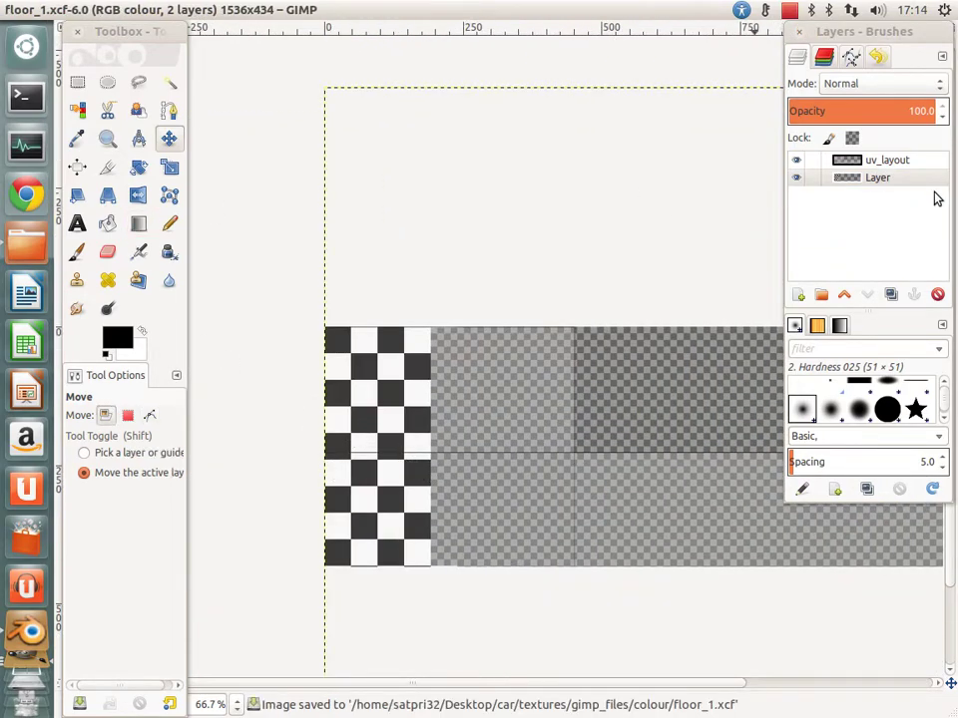
click(890, 294)
drag(384, 439, 492, 436)
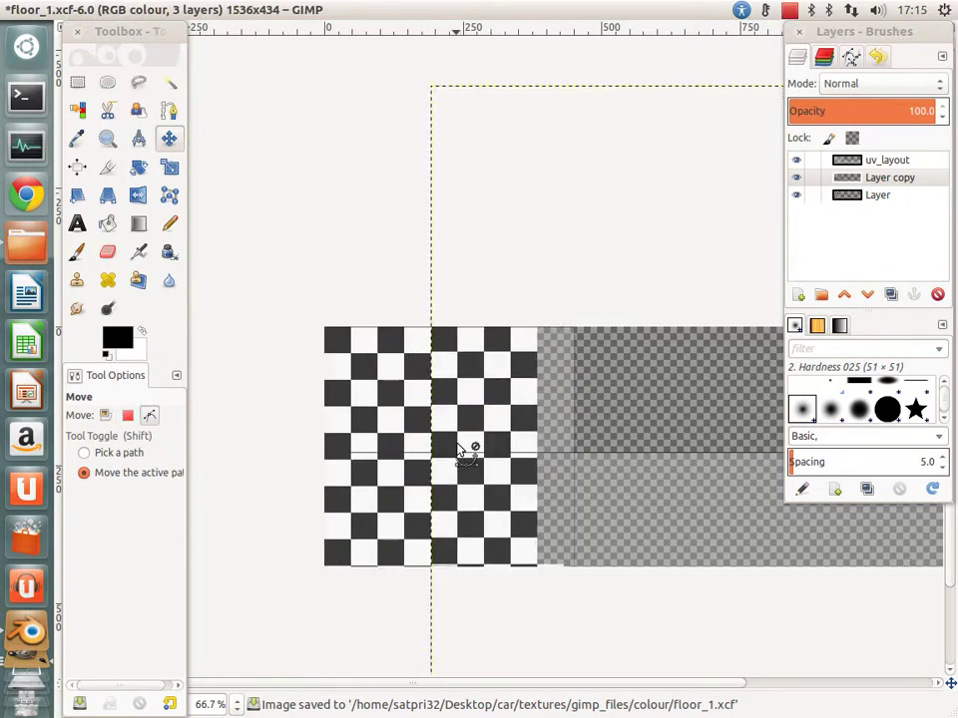
ctrl+scroll(459, 449, up, 3)
ctrl+scroll(438, 498, up, 2)
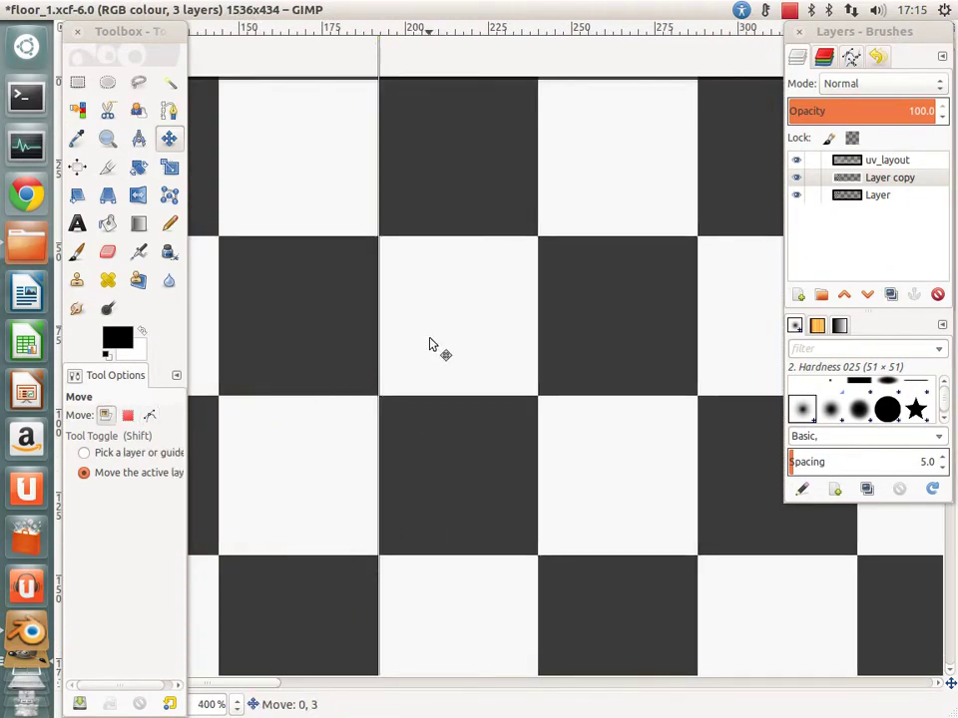
ctrl+scroll(432, 386, down, 4)
ctrl+scroll(542, 342, down, 2)
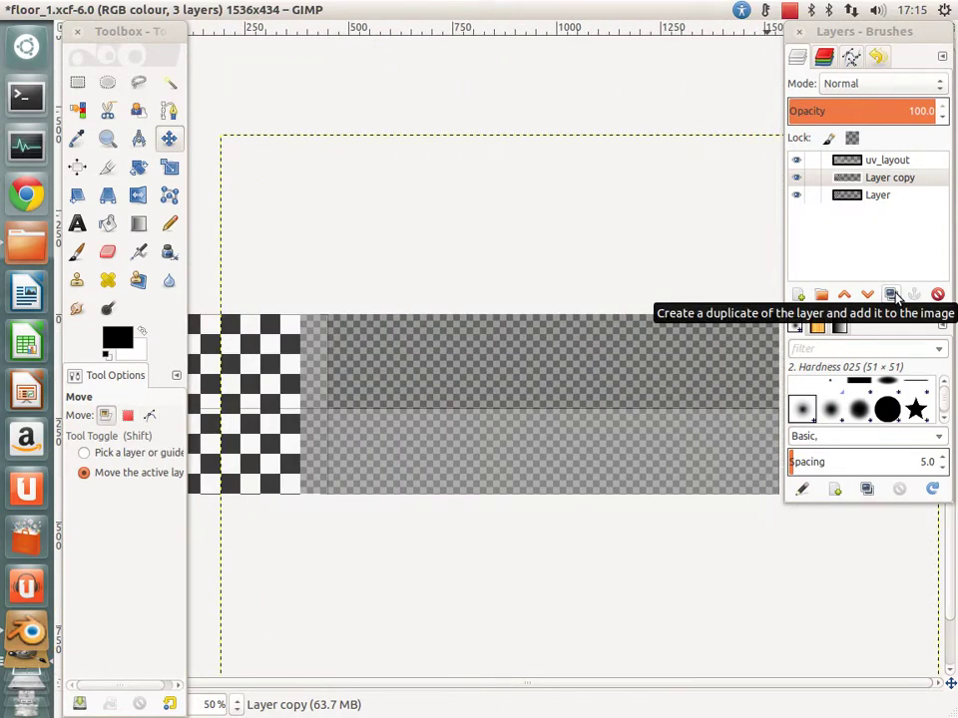
right_click(877, 181)
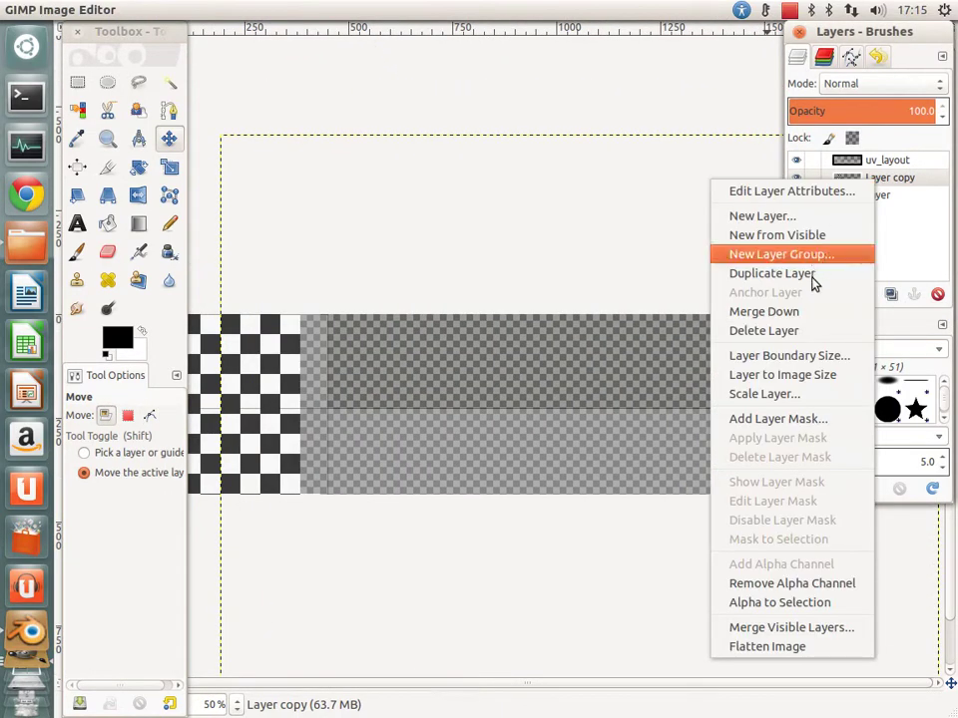
click(795, 310)
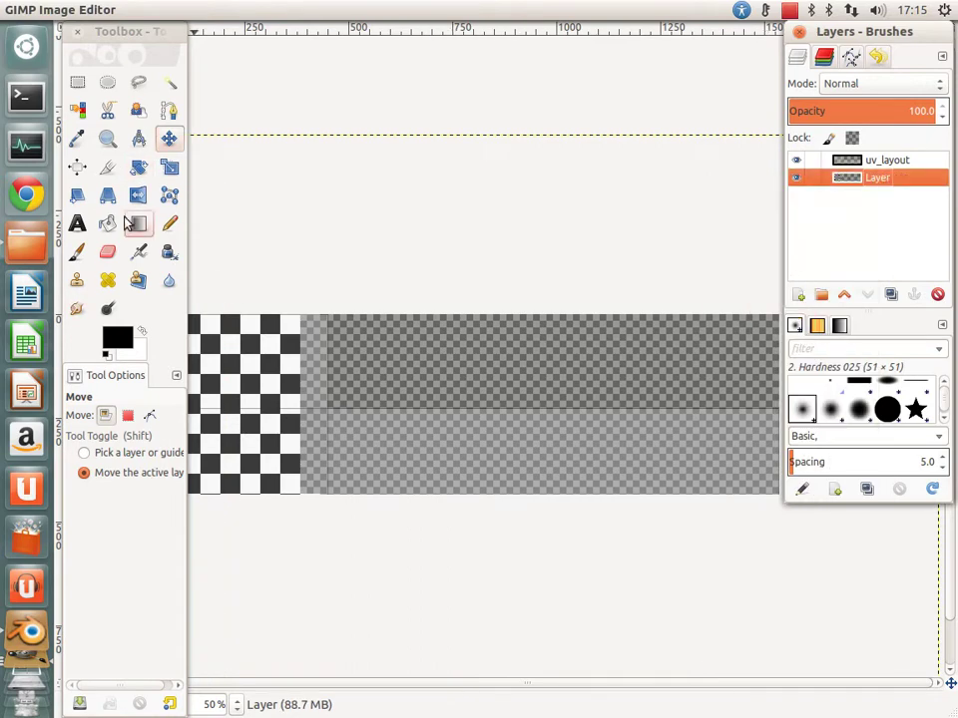
Step: Duplicate the widened checker layer, line the copy up to the pattern's right, and merge it down
click(895, 296)
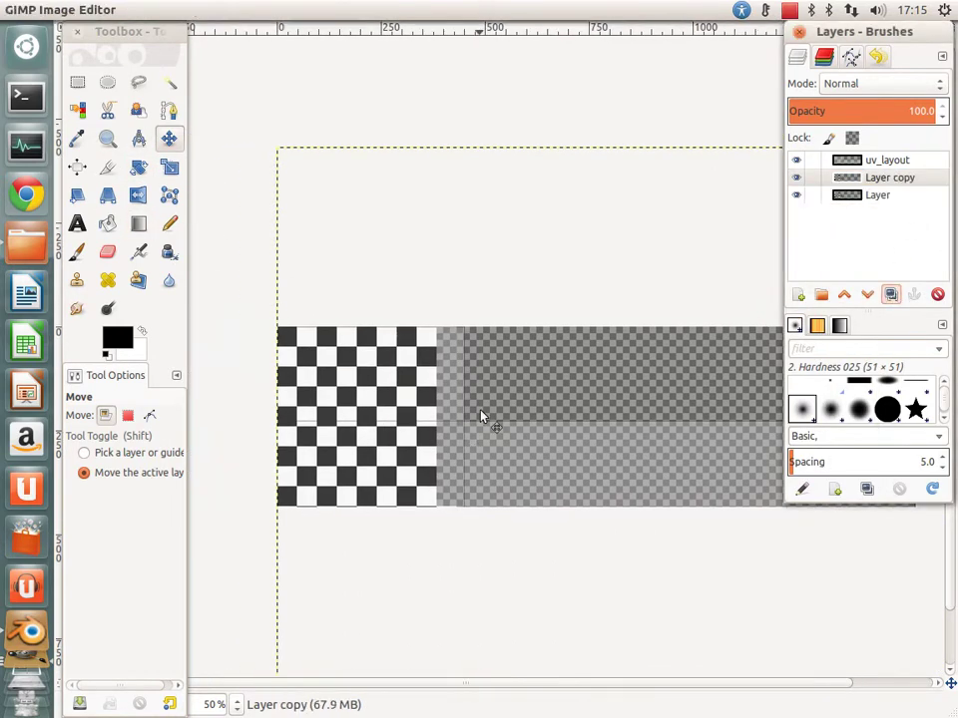
ctrl+scroll(479, 412, down, 3)
ctrl+scroll(487, 419, up, 1)
drag(471, 422, 565, 418)
ctrl+scroll(487, 447, up, 2)
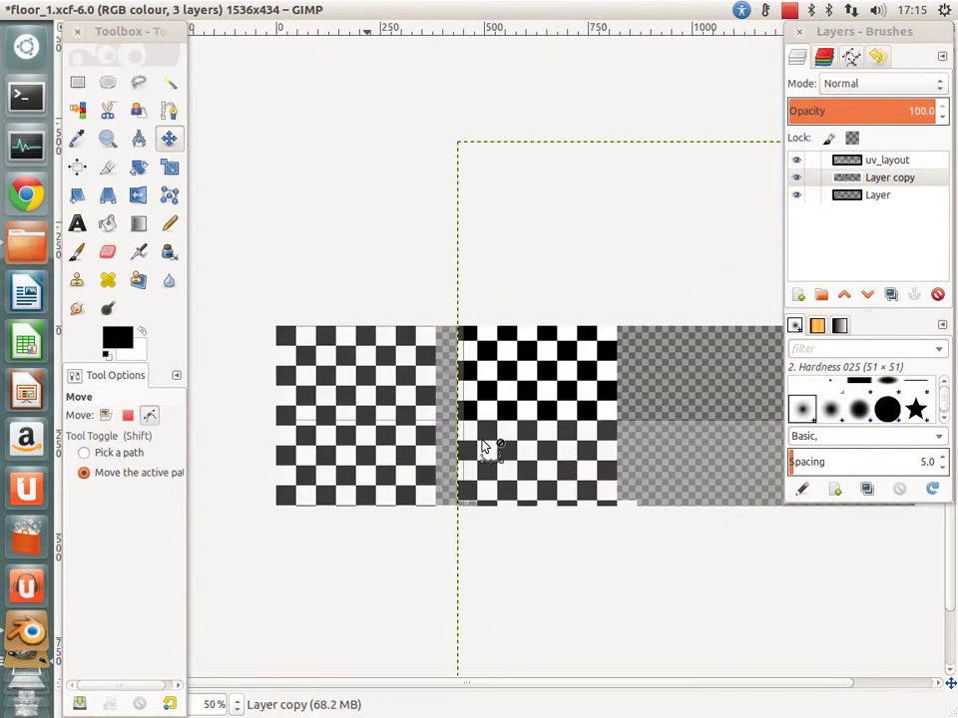
ctrl+scroll(634, 445, up, 2)
ctrl+scroll(635, 445, up, 2)
mouse_move(634, 445)
mouse_down()
mouse_move(522, 427)
mouse_move(524, 438)
mouse_up()
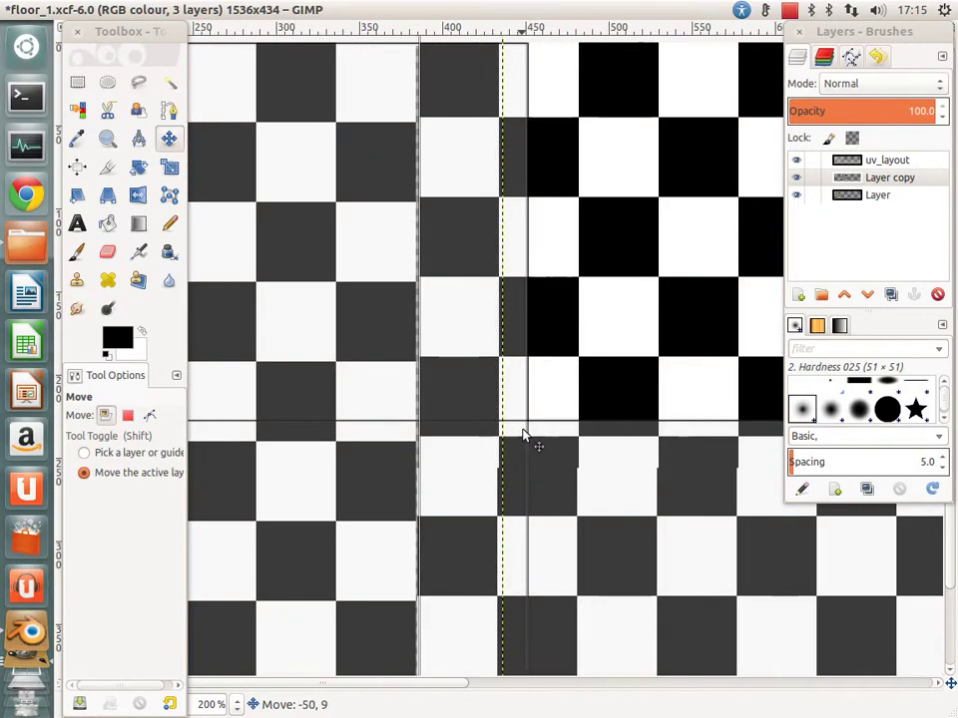
ctrl+scroll(474, 421, up, 4)
ctrl+scroll(475, 421, up, 1)
drag(590, 379, 569, 401)
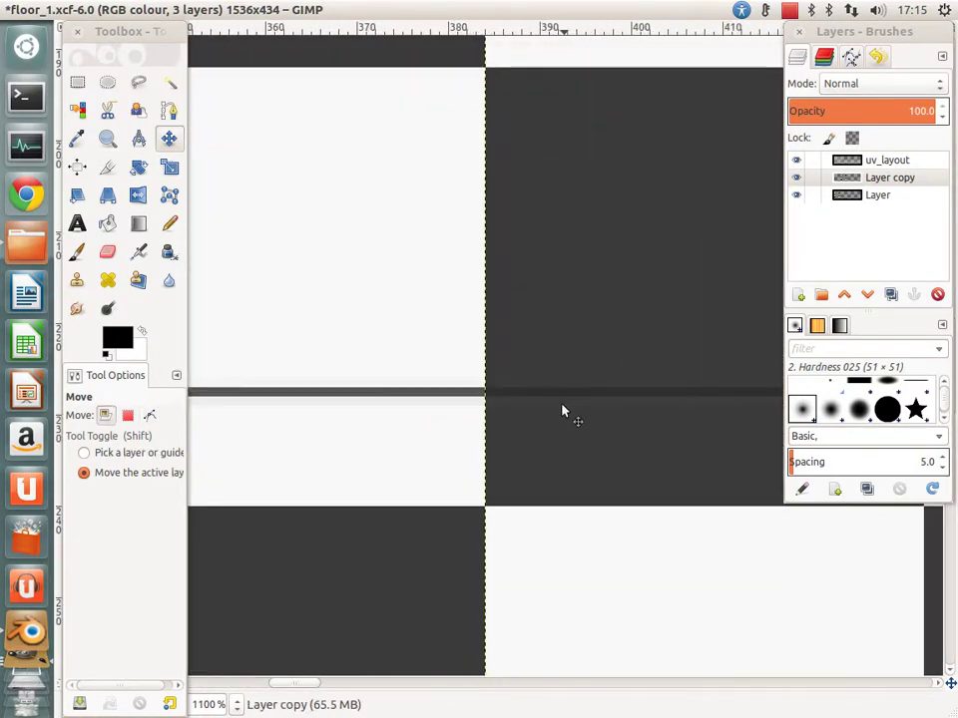
ctrl+scroll(454, 410, down, 6)
ctrl+scroll(449, 410, down, 2)
right_click(887, 183)
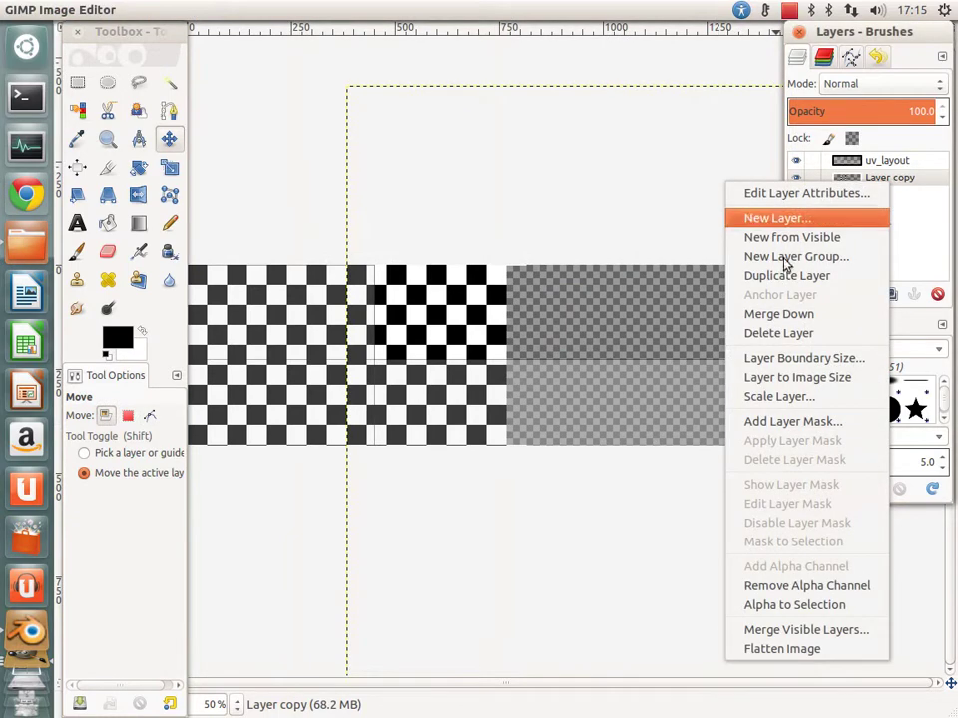
click(778, 313)
Step: Duplicate again, move the copy right and up to fill the upper rows, align it, and merge it down
ctrl+scroll(496, 420, down, 1)
ctrl+scroll(225, 311, down, 1)
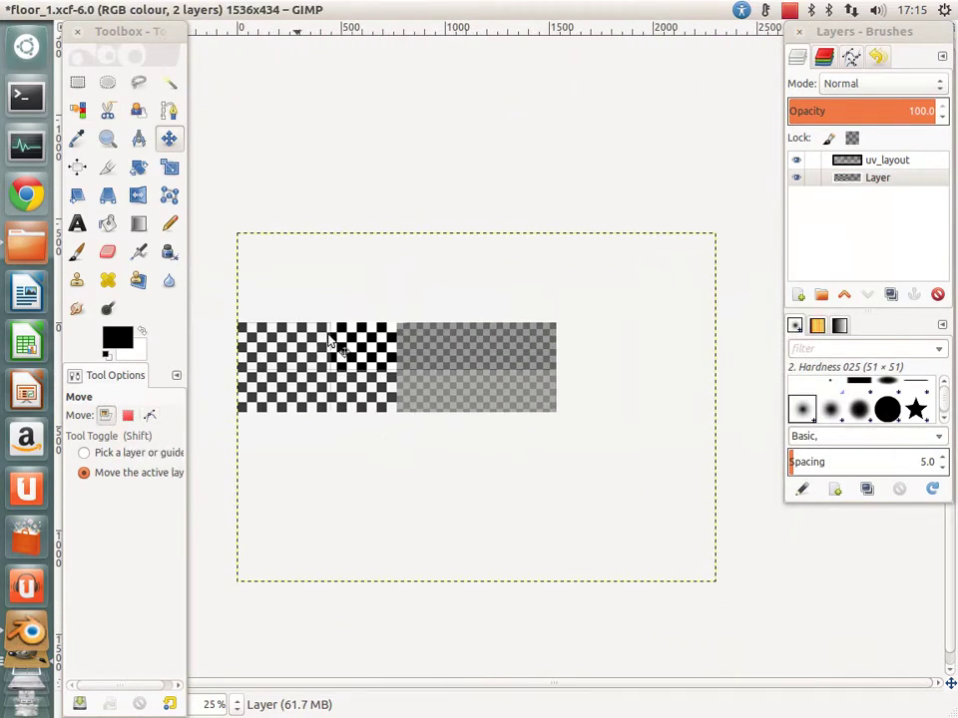
click(891, 294)
drag(460, 397, 638, 391)
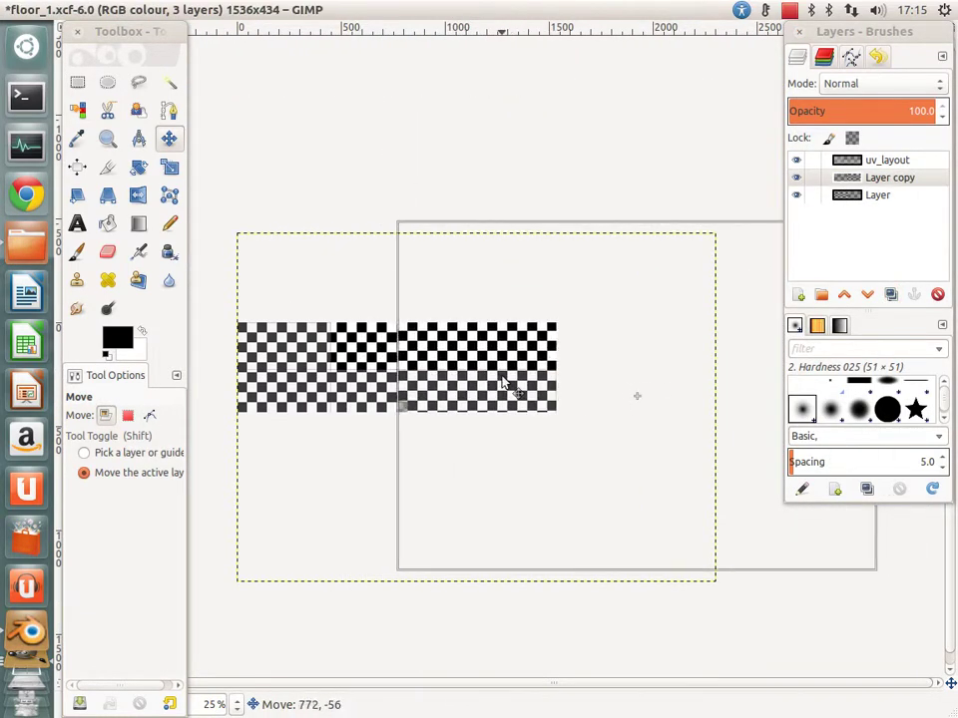
ctrl+scroll(436, 401, up, 1)
ctrl+scroll(436, 401, up, 6)
mouse_move(338, 380)
mouse_down()
mouse_move(357, 278)
mouse_move(372, 391)
mouse_move(353, 280)
mouse_move(335, 351)
mouse_up()
ctrl+scroll(339, 349, down, 2)
ctrl+scroll(354, 379, down, 1)
ctrl+scroll(364, 415, up, 4)
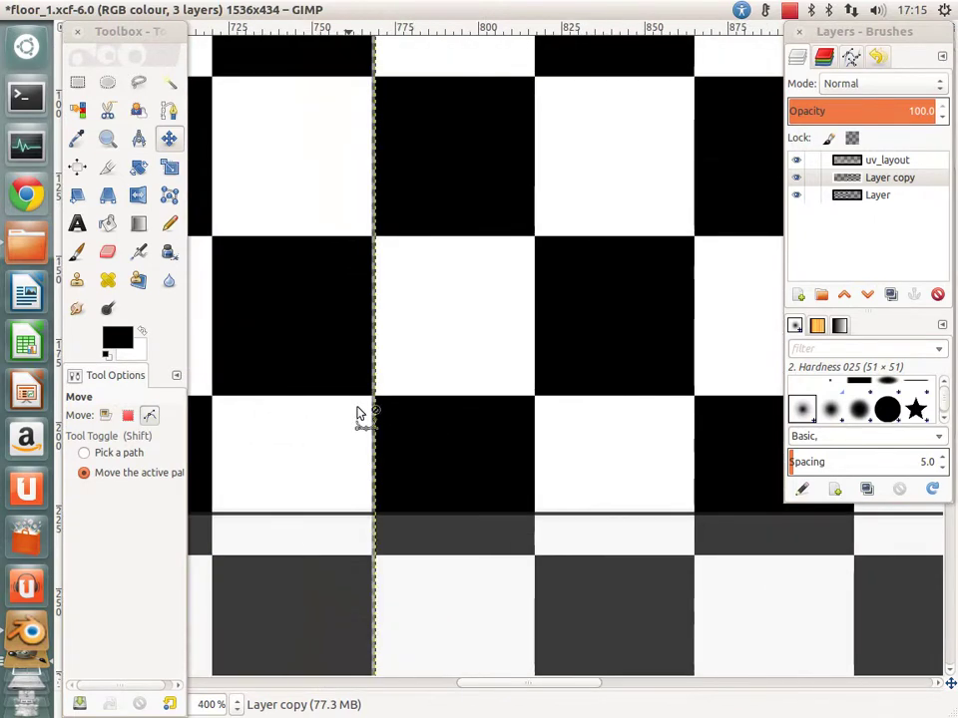
ctrl+scroll(398, 415, up, 2)
drag(434, 410, 428, 410)
ctrl+scroll(428, 410, down, 5)
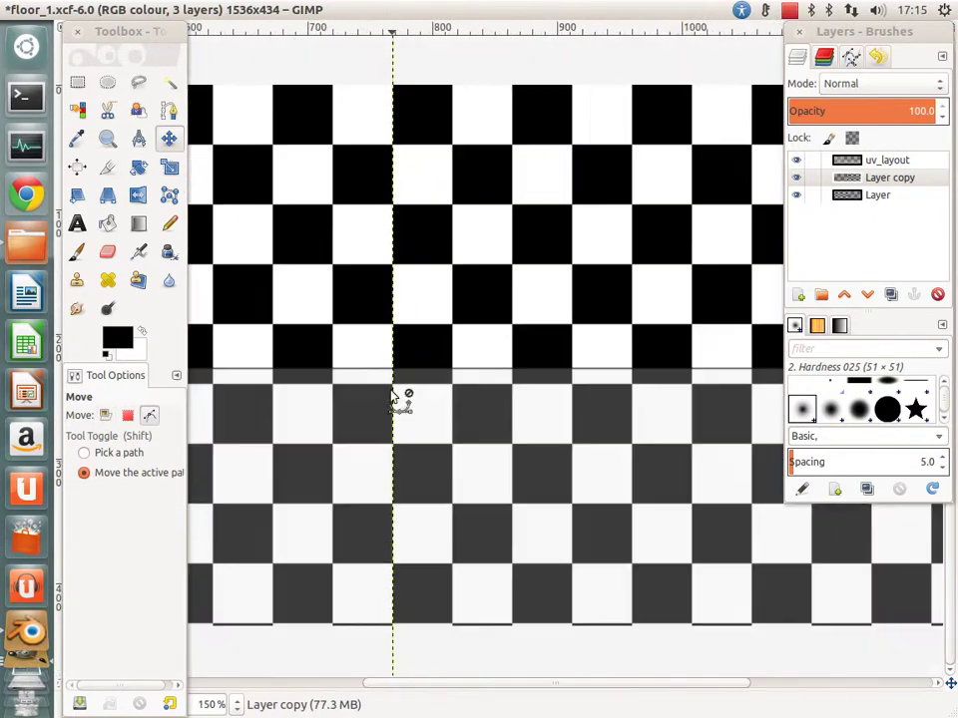
ctrl+scroll(400, 400, down, 3)
ctrl+scroll(408, 406, down, 1)
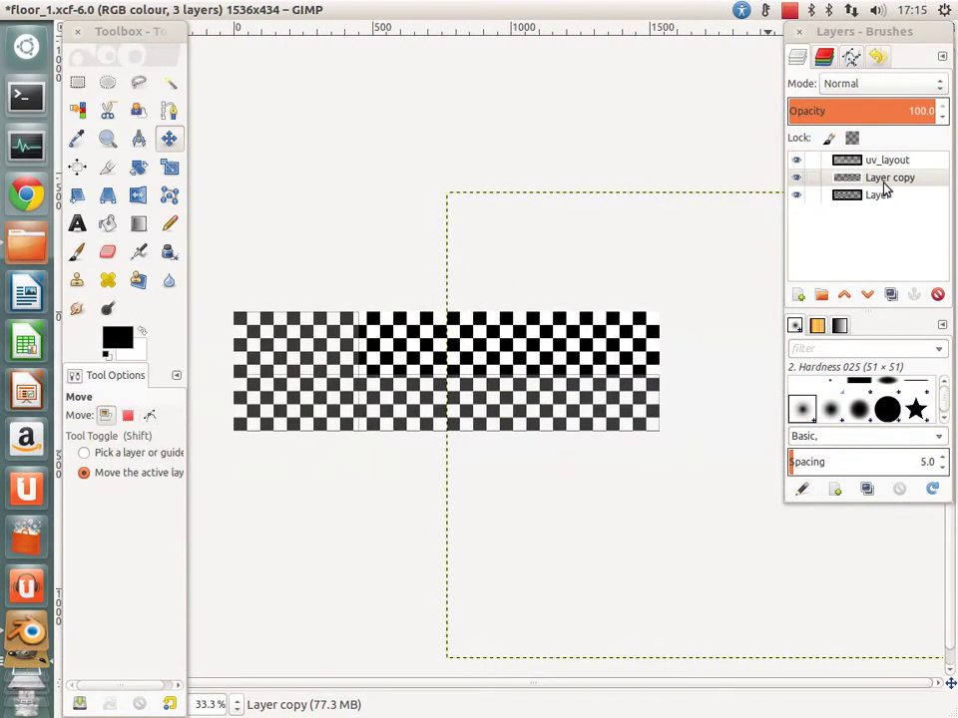
right_click(883, 184)
click(768, 316)
Step: Save the floor_1 project and export the image to floor_1.png
ctrl+scroll(419, 460, up, 2)
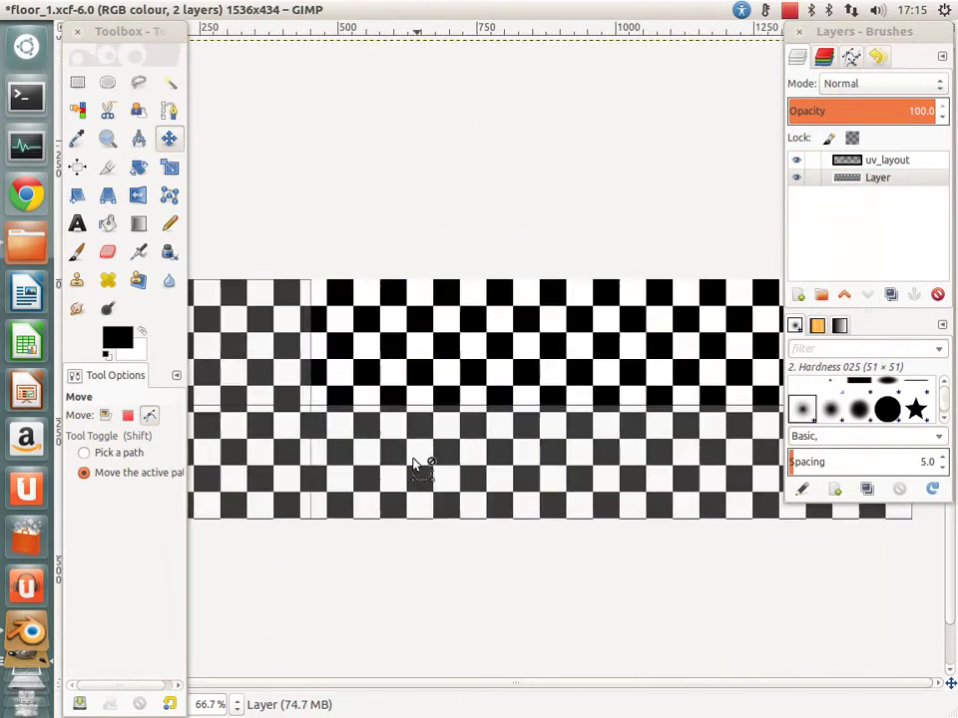
key(ctrl+s)
click(68, 9)
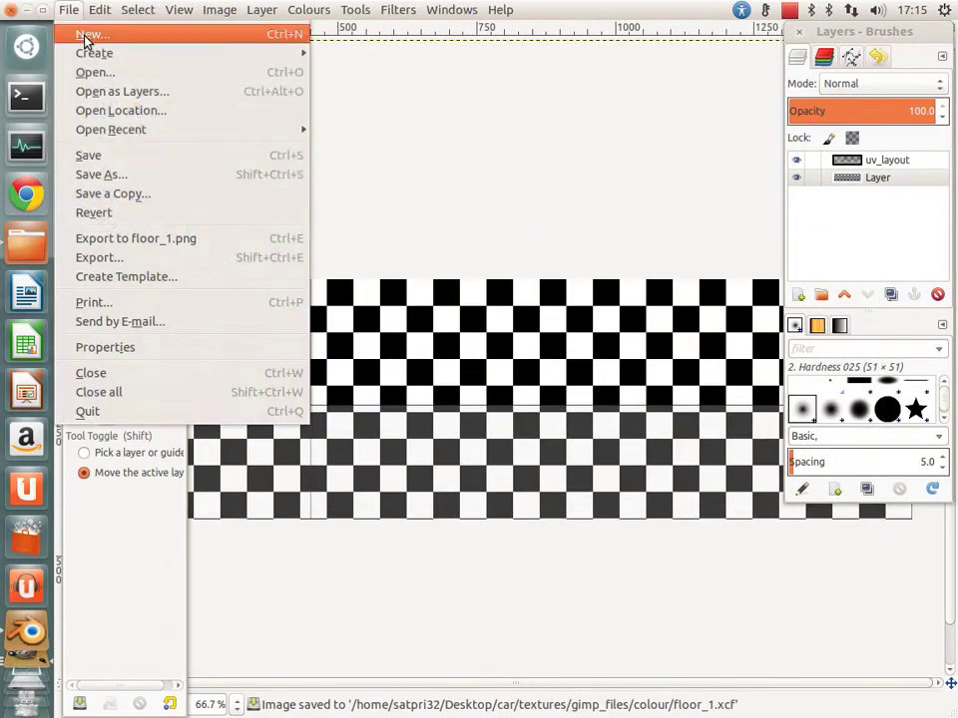
click(174, 250)
click(26, 633)
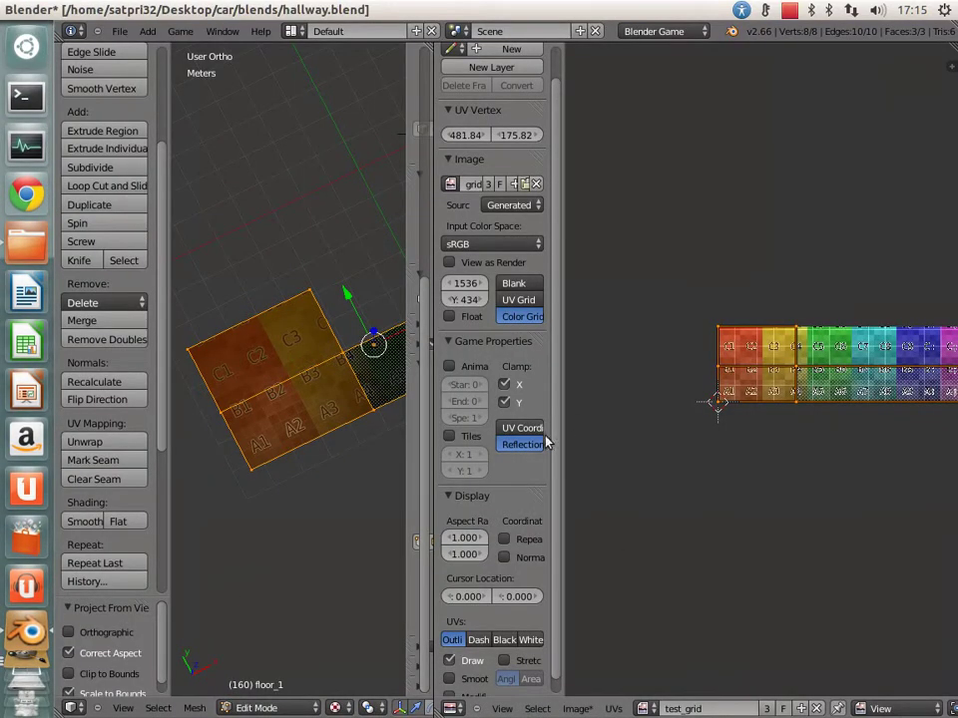
Step: Open the texture settings of the floor_1 material in Blender
scroll(480, 174, up, 1)
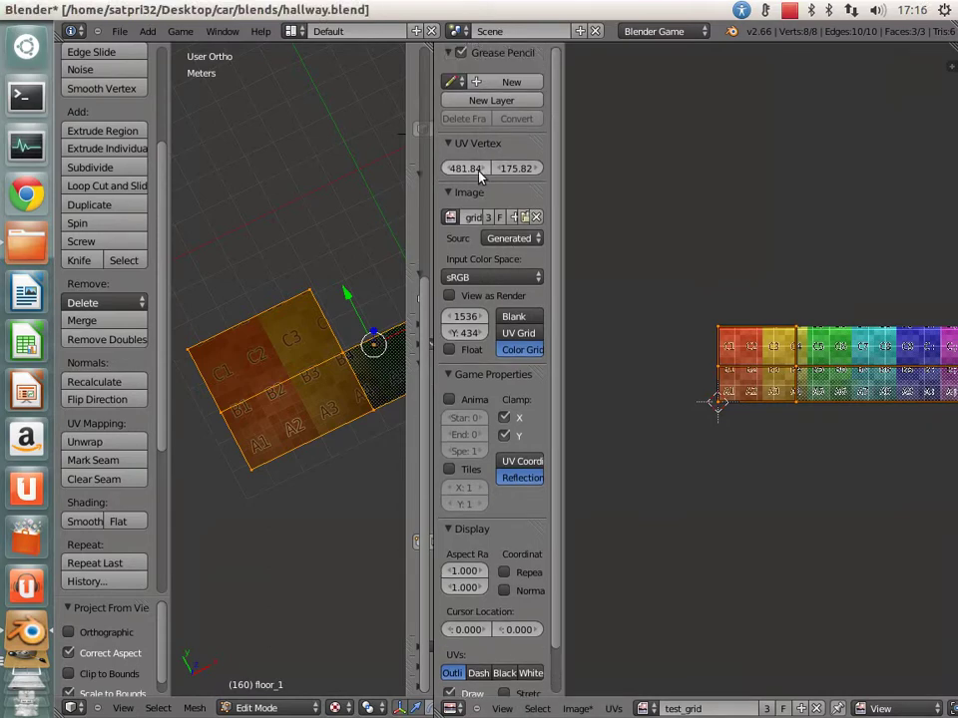
click(459, 709)
click(481, 495)
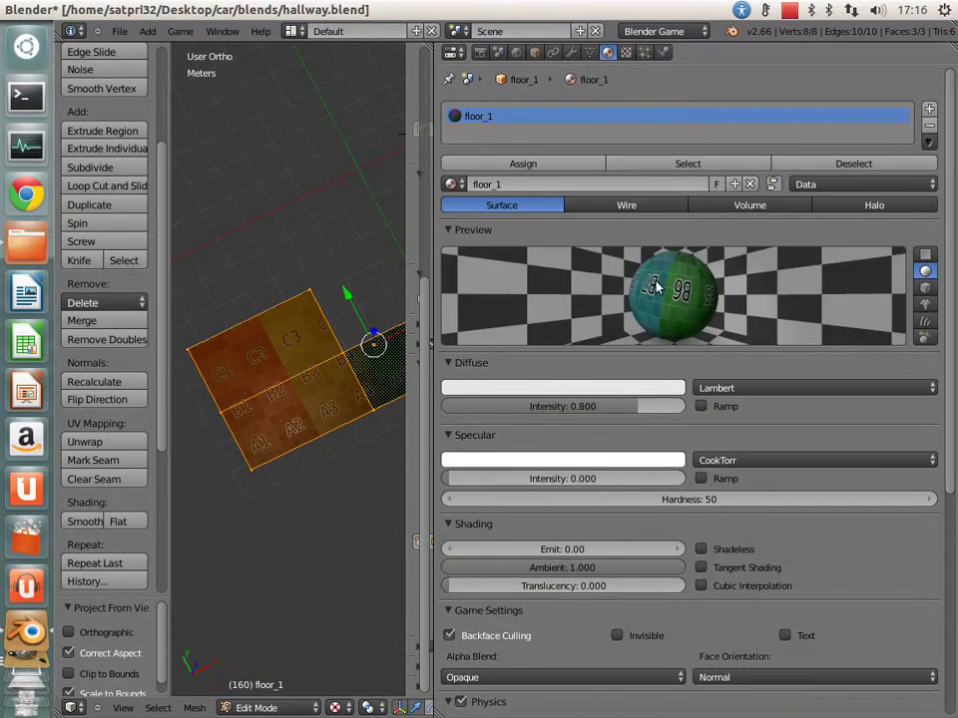
click(625, 52)
click(728, 393)
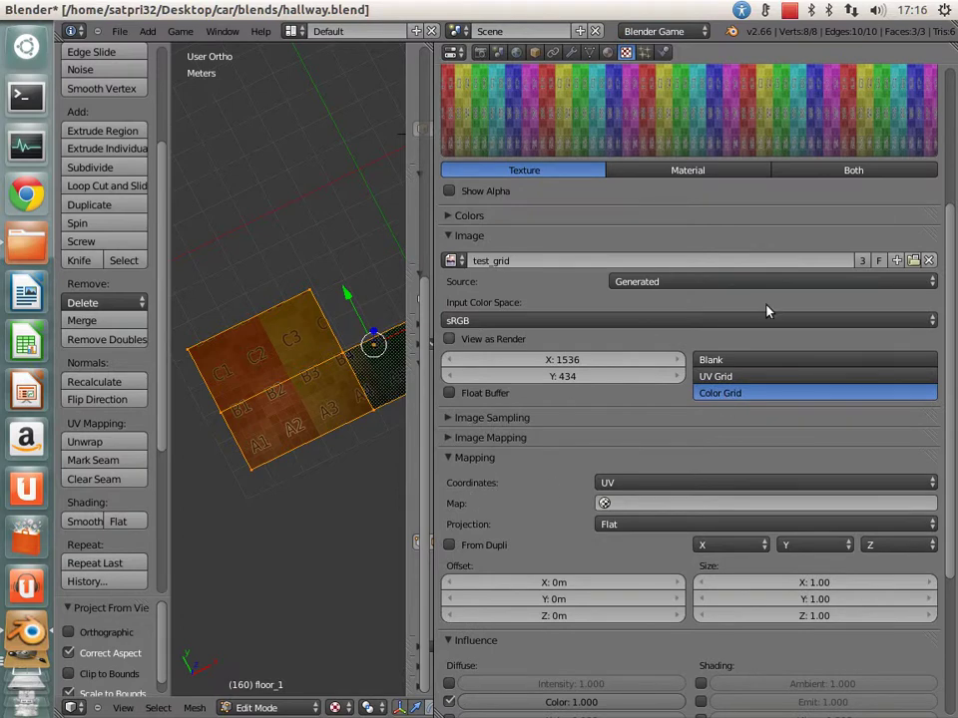
Step: Replace the test_grid image with floor_1.png from textures/colour and view the checkered floor in Object Mode
click(927, 261)
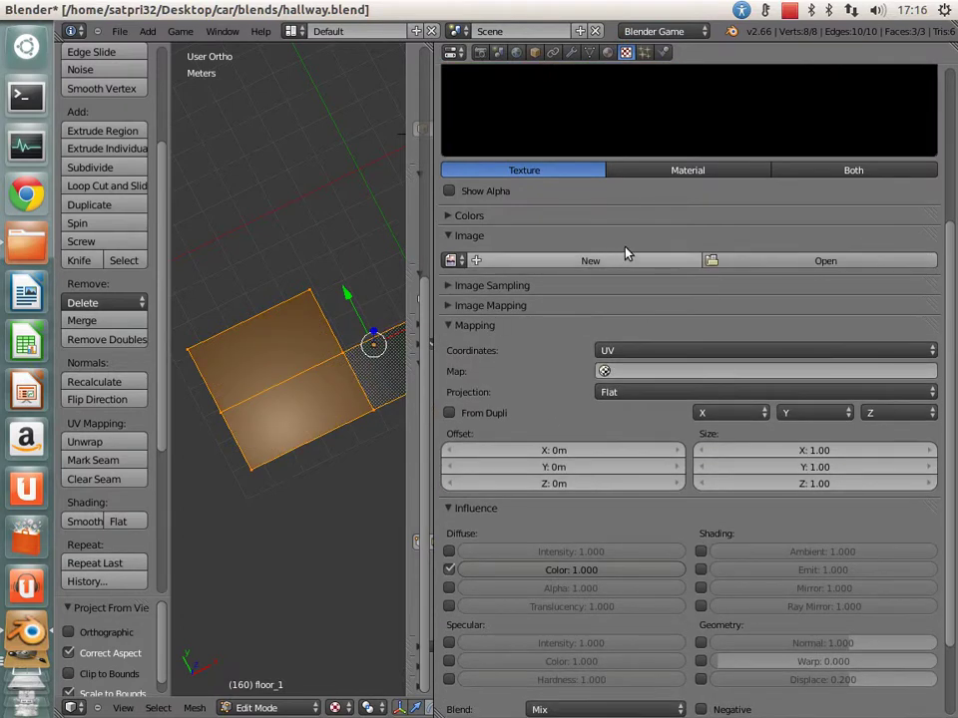
click(767, 261)
click(283, 117)
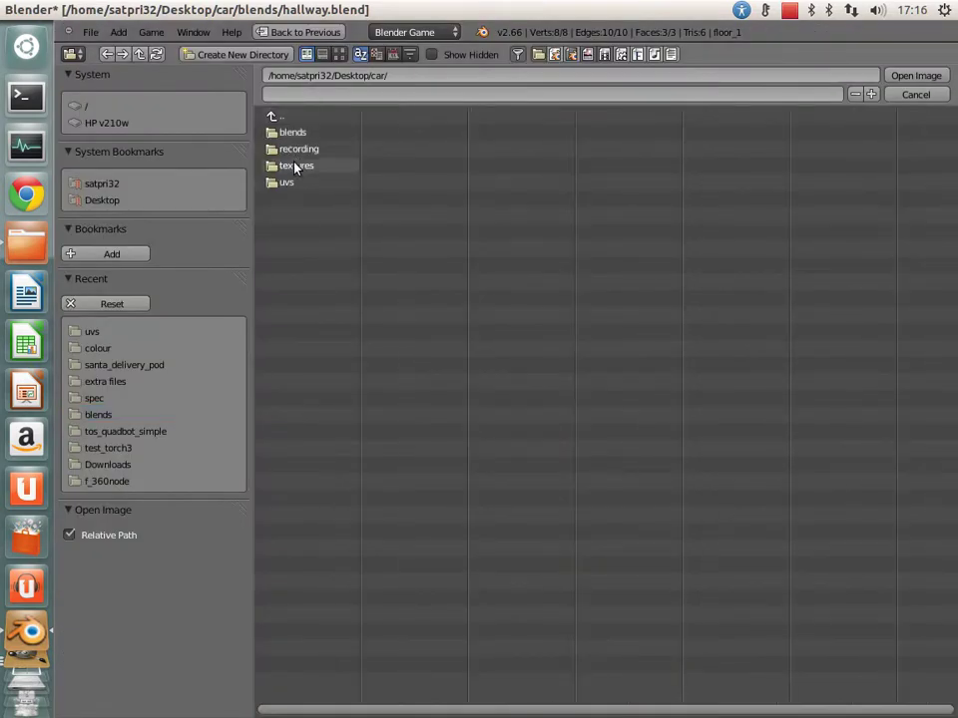
click(295, 167)
click(300, 166)
click(301, 149)
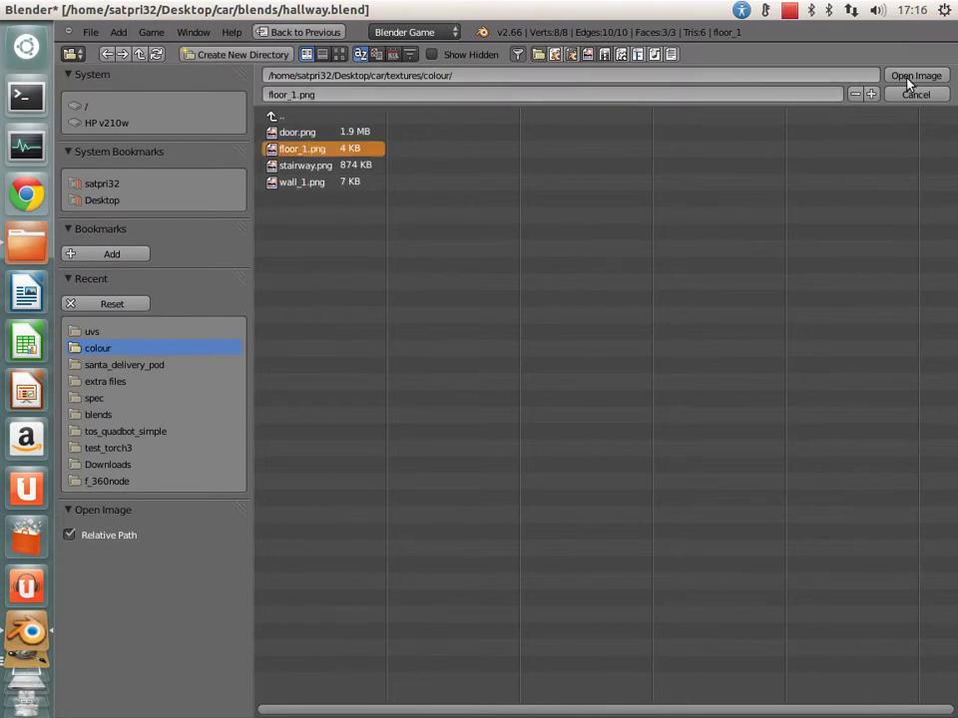
click(913, 76)
key(Tab)
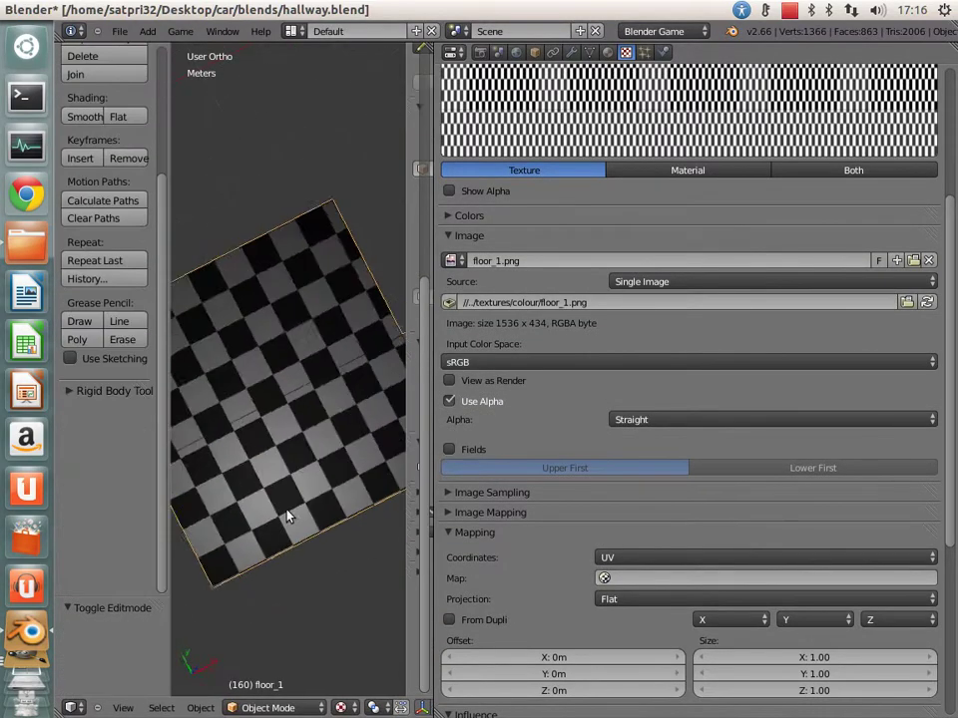
middle_drag(289, 513, 214, 470)
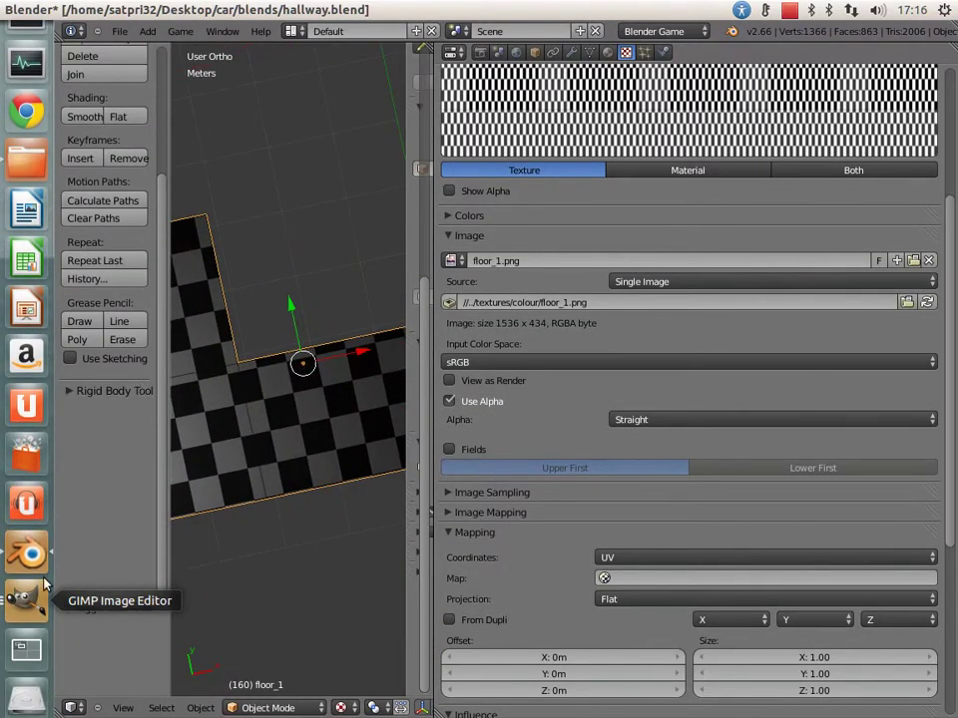
Step: Export the checkerboard from GIMP to floor_1.png again
click(27, 598)
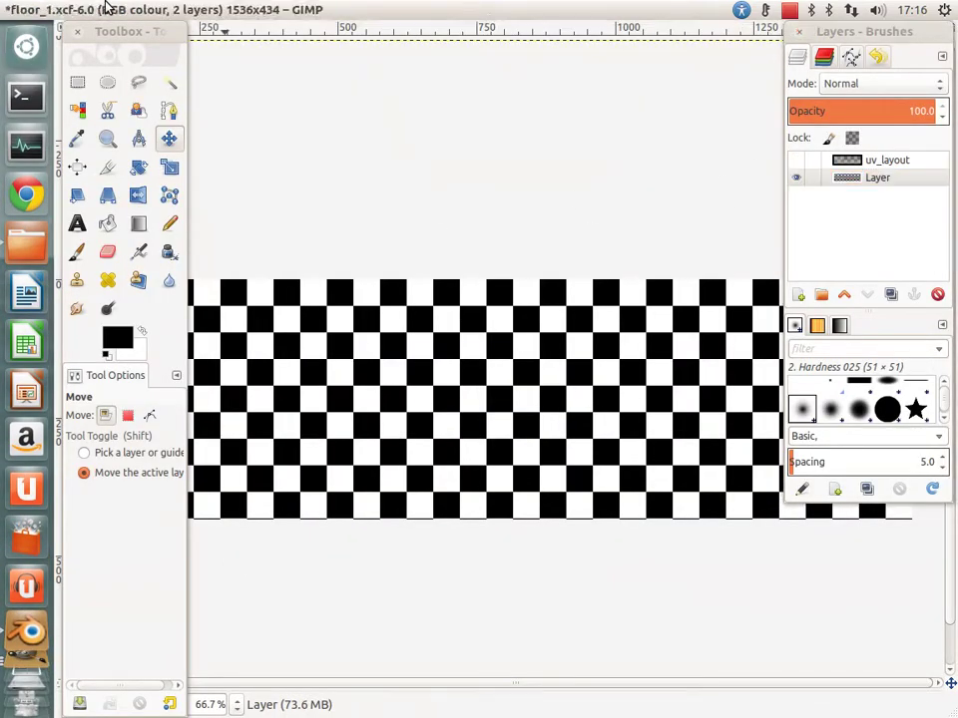
click(68, 9)
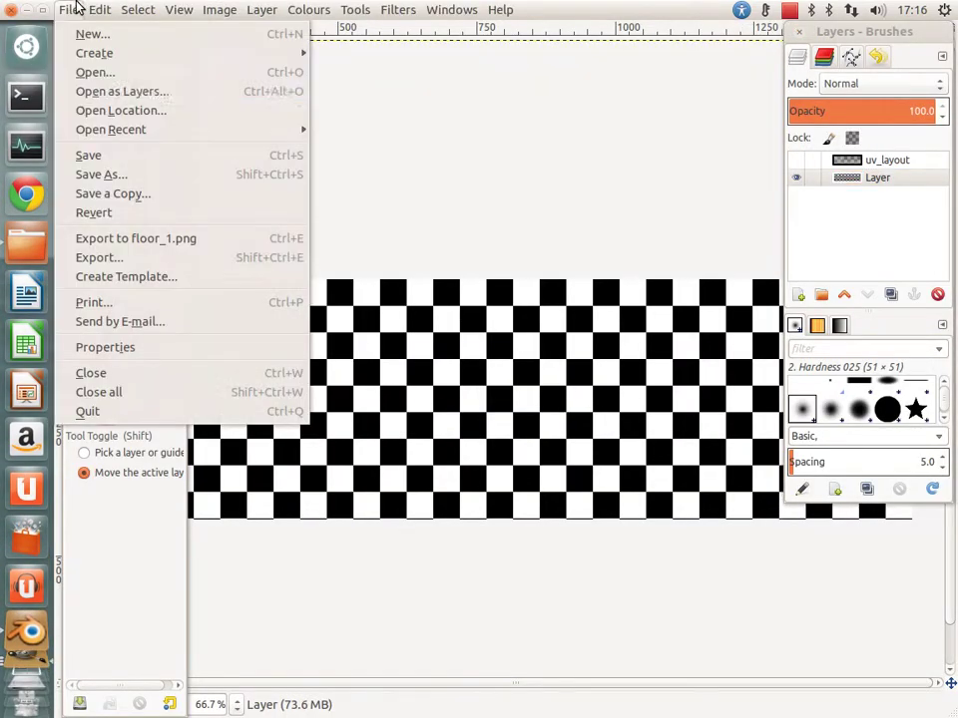
click(139, 238)
key(ctrl+s)
click(32, 635)
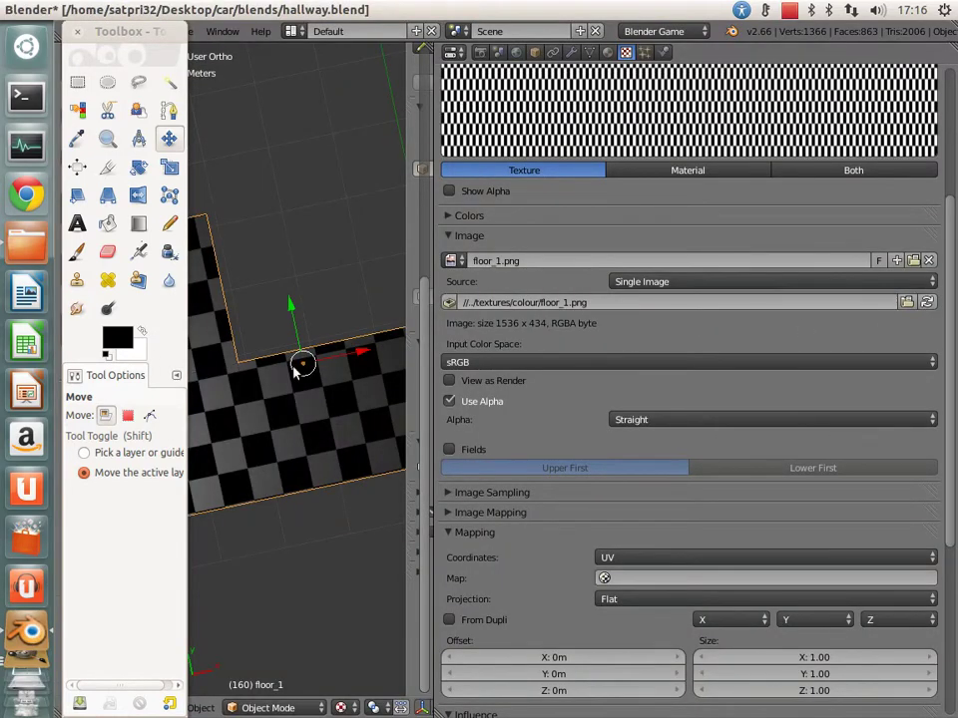
Step: View the floor through the scene camera in a maximized 3D view, undoing three recent changes
middle_drag(295, 365, 289, 402)
key(KP_0)
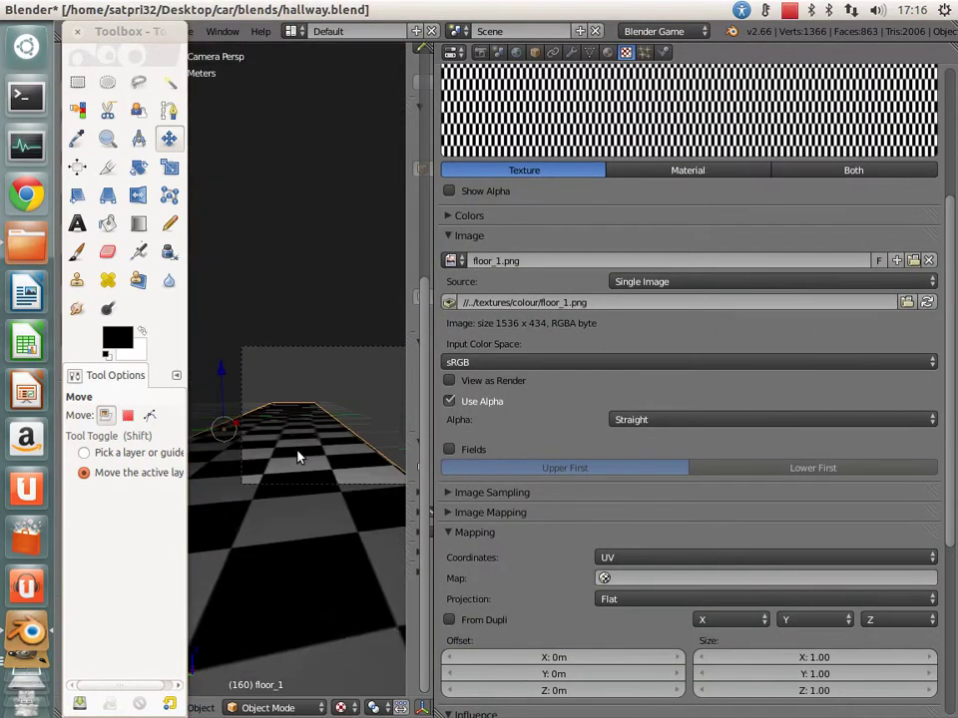
key(ctrl+Up)
mouse_move(380, 439)
middle_down()
mouse_move(406, 449)
mouse_move(645, 412)
mouse_move(507, 423)
mouse_move(561, 335)
middle_up()
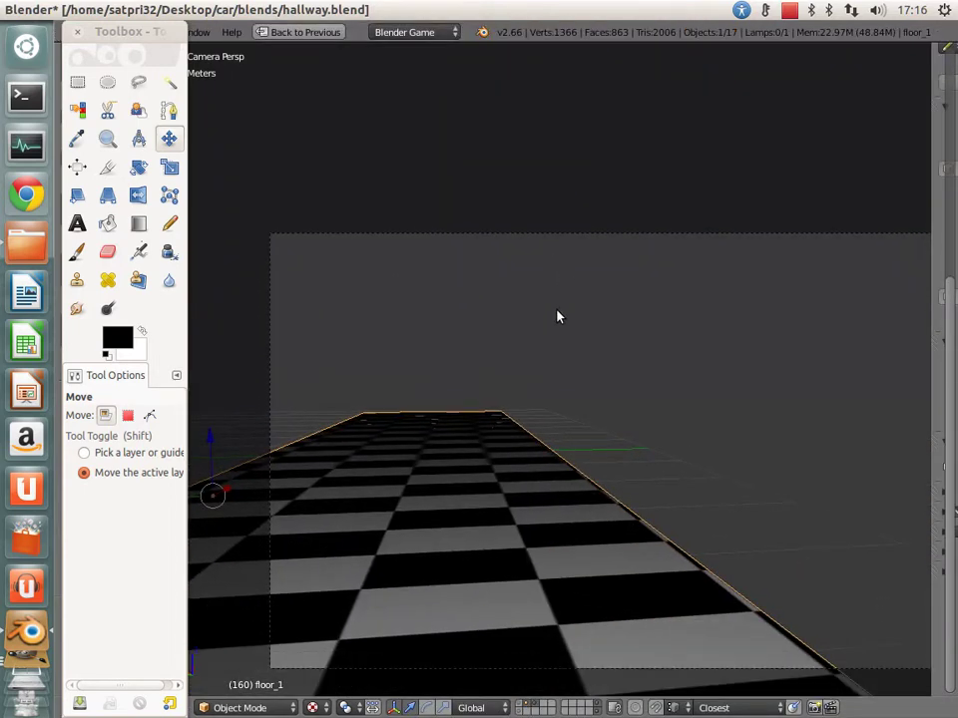
key(ctrl+z)
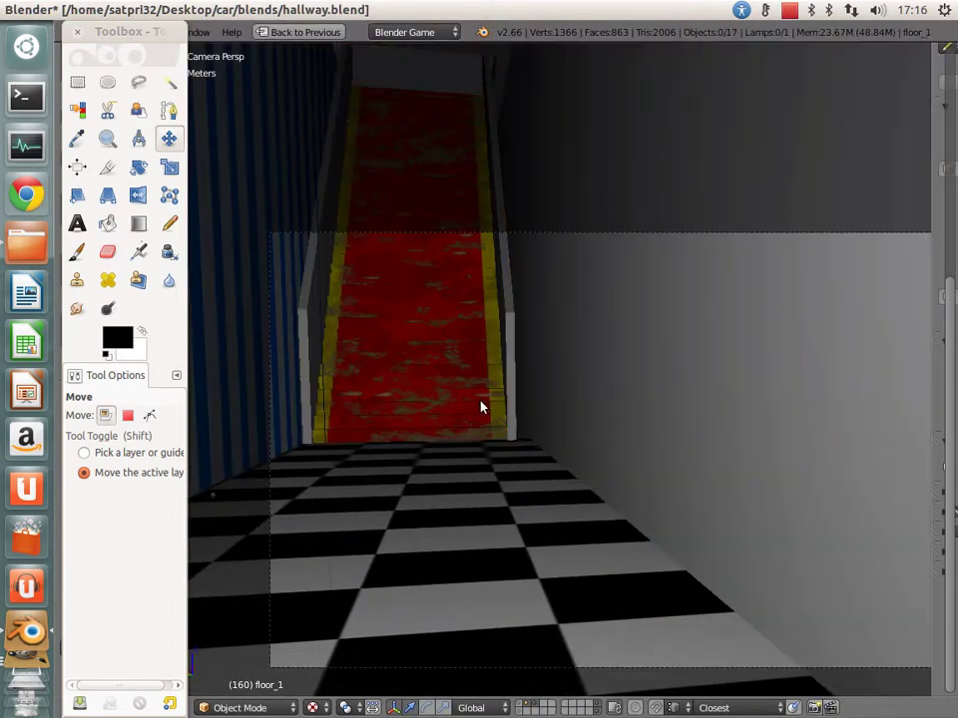
key(ctrl+z)
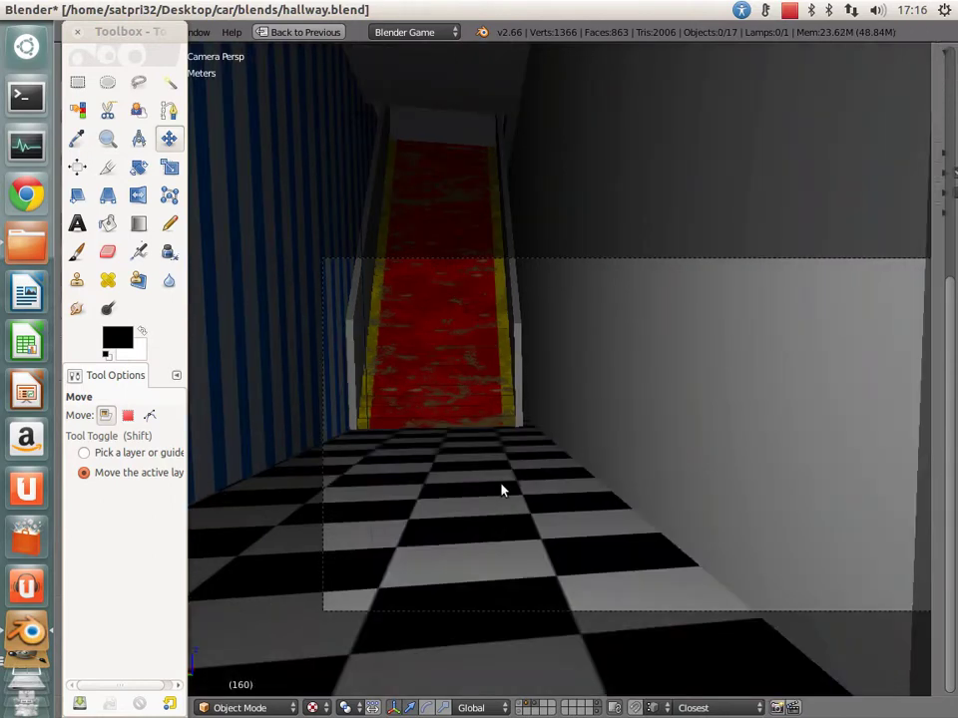
key(ctrl+z)
mouse_move(455, 496)
middle_down()
mouse_move(757, 436)
mouse_move(599, 368)
mouse_move(559, 389)
mouse_move(573, 457)
mouse_move(545, 452)
middle_up()
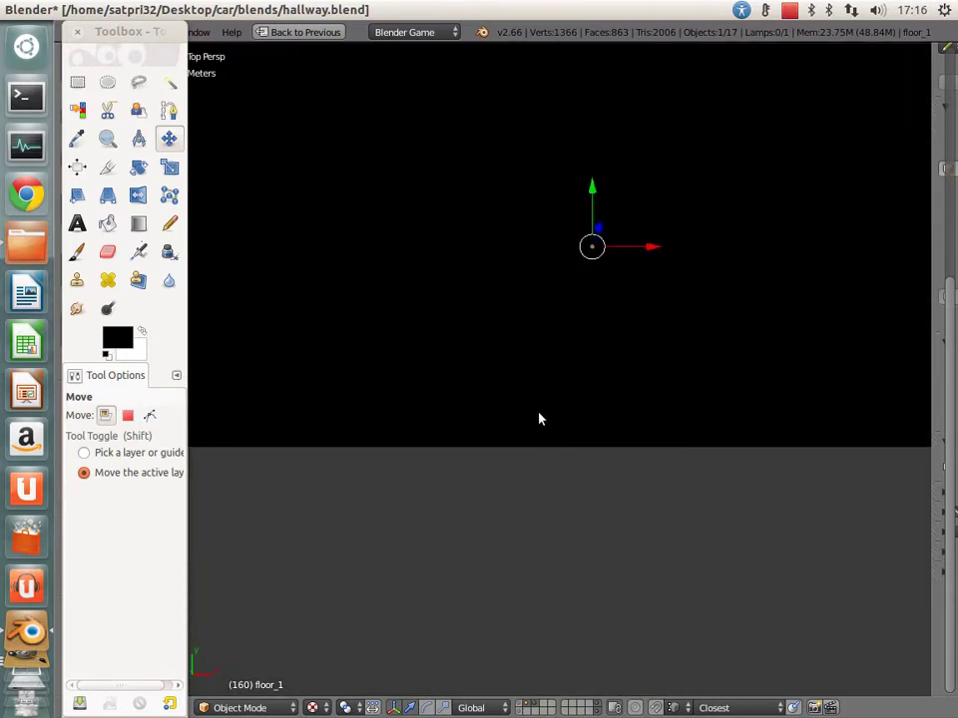
Step: Switch to orthographic view, clear the selection, and save over hallway.blend
key(KP_5)
key(a)
key(a)
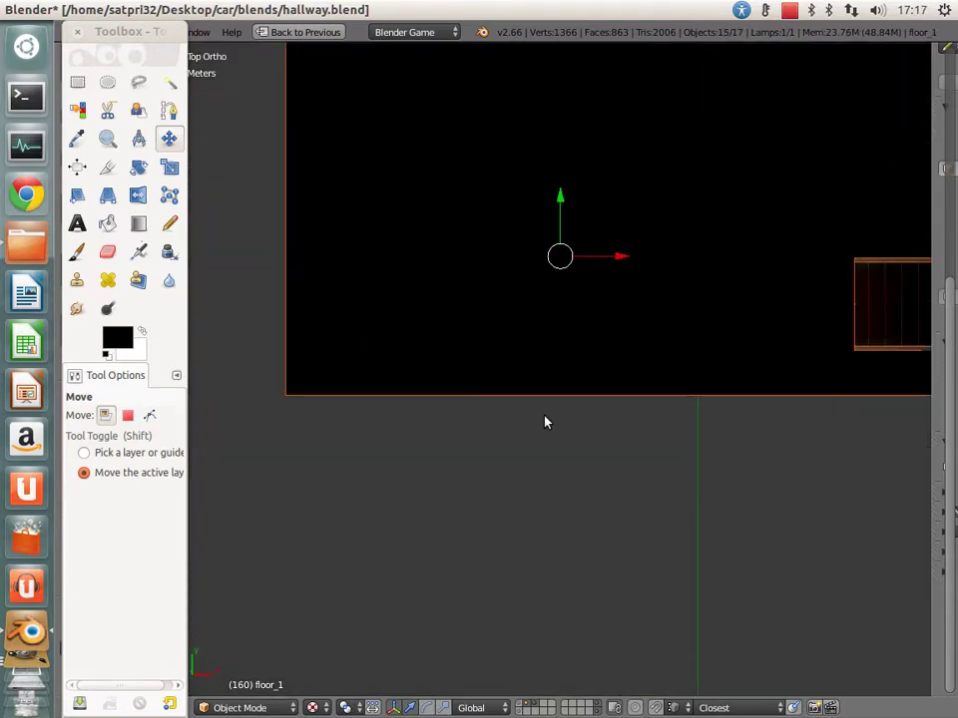
key(a)
key(ctrl+s)
click(518, 387)
Step: Return to the camera view of the floor and unhide the hallway walls and stairs with Alt+H
shift+middle_drag(517, 389, 449, 513)
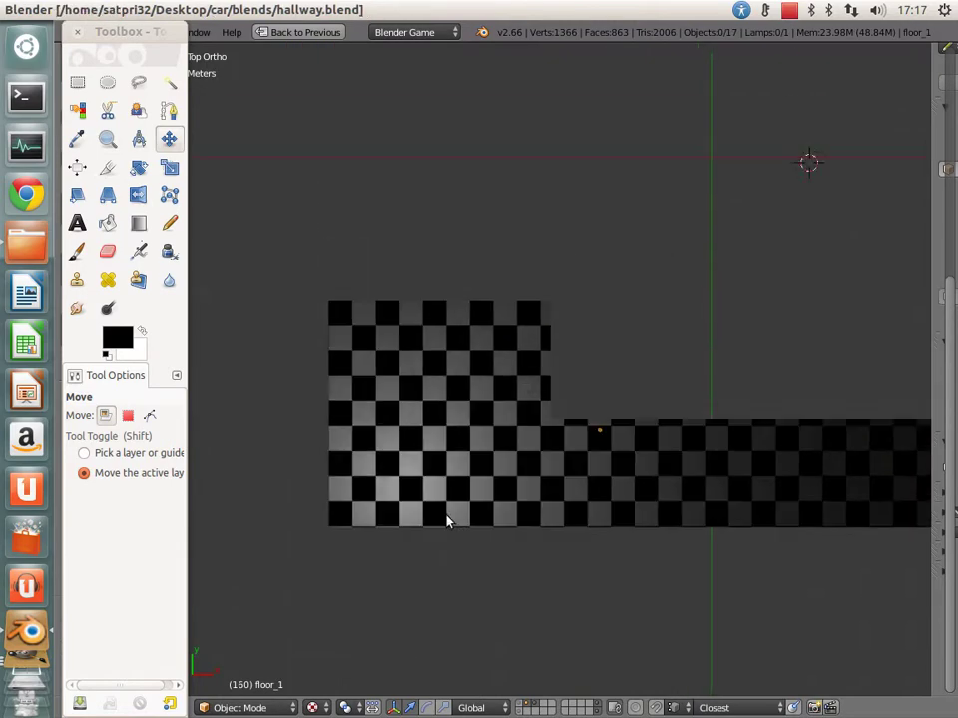
scroll(449, 512, up, 3)
key(KP_0)
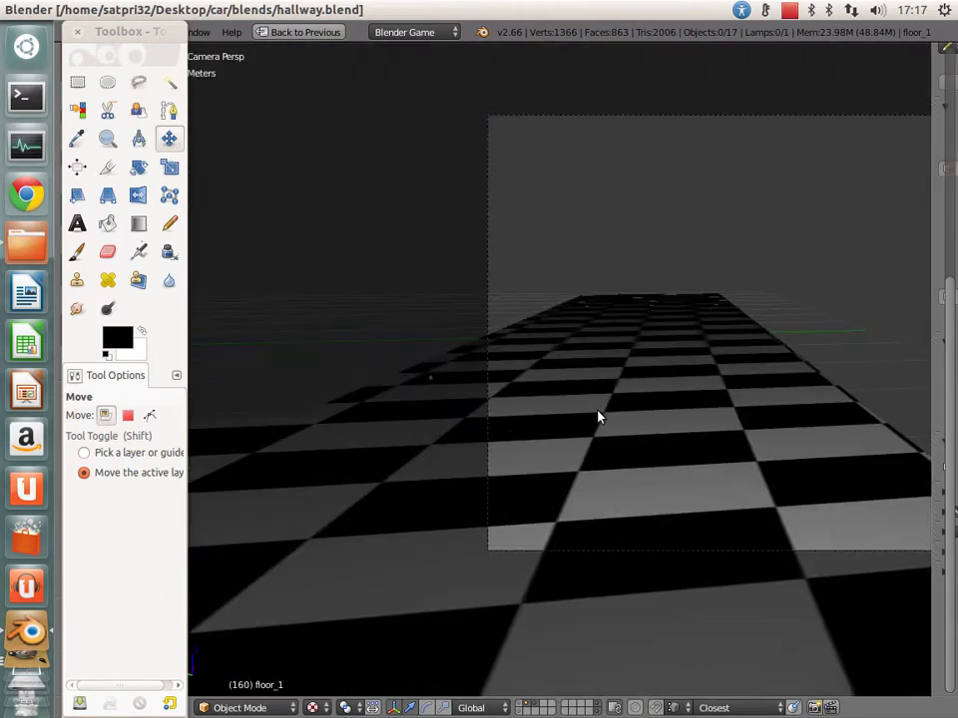
scroll(670, 426, up, 1)
shift+middle_drag(670, 426, 476, 508)
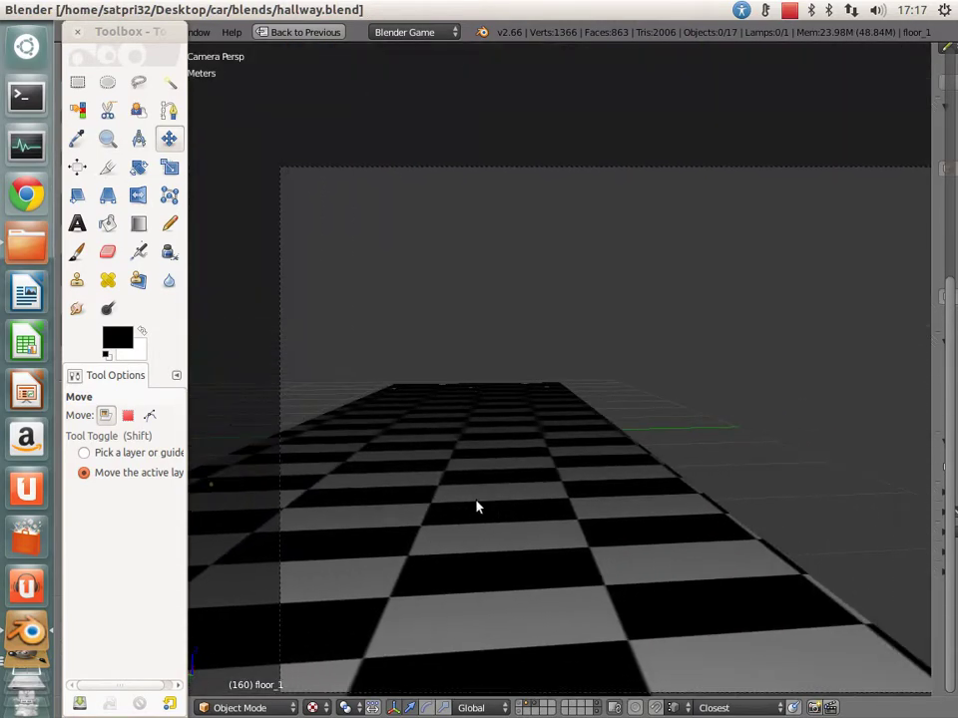
key(alt+h)
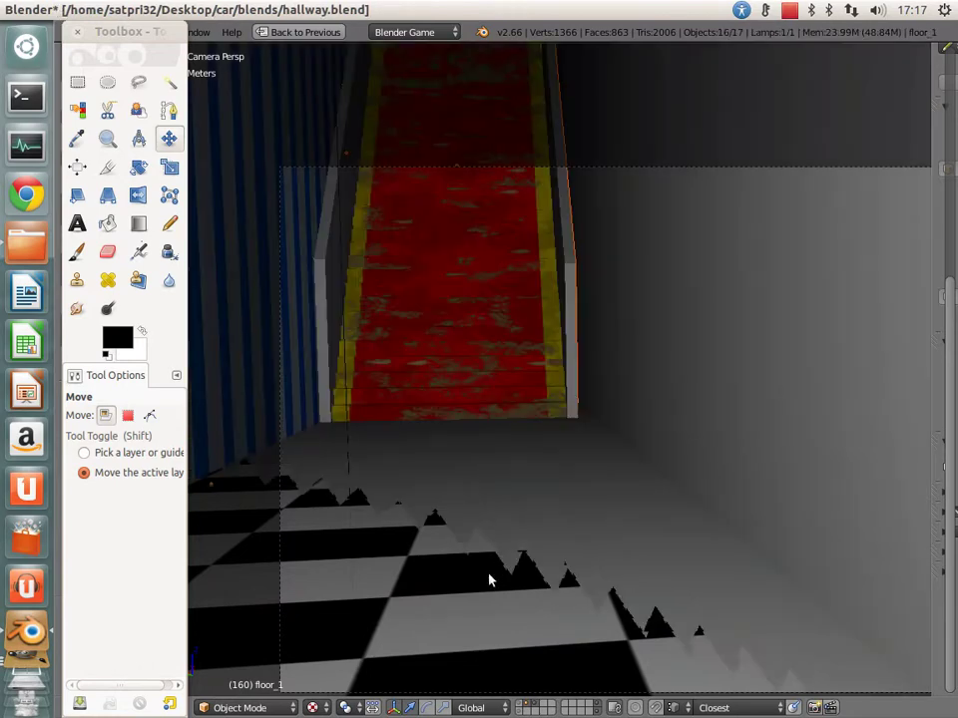
right_click(545, 499)
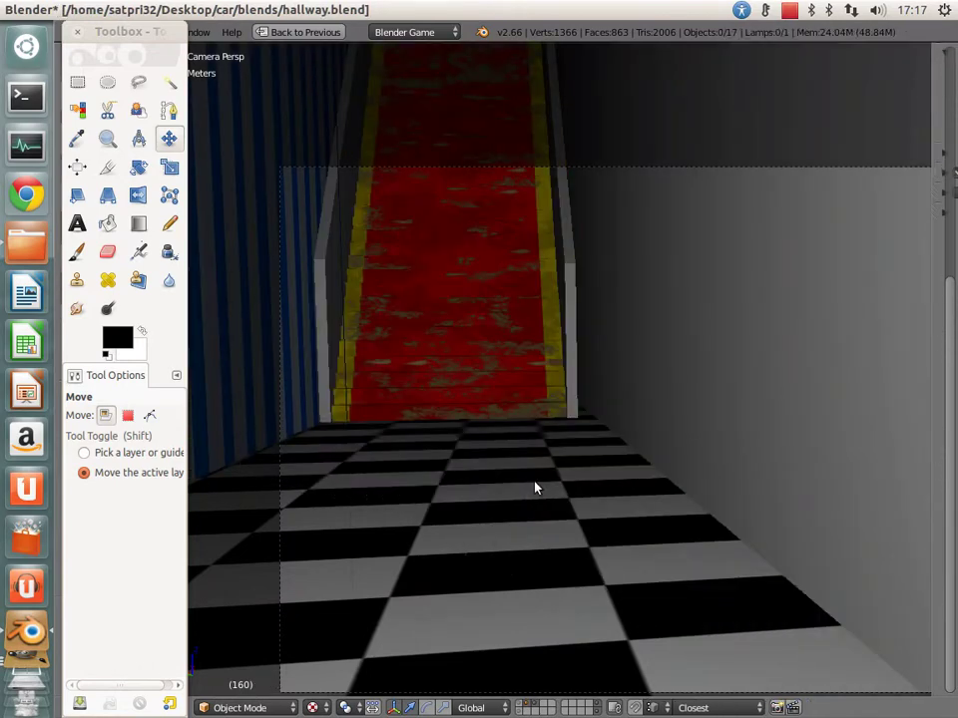
Step: Reframe the camera view and save over hallway.blend again
mouse_move(534, 488)
shift+middle_down()
mouse_move(572, 414)
mouse_move(565, 410)
shift+middle_up()
scroll(565, 410, up, 1)
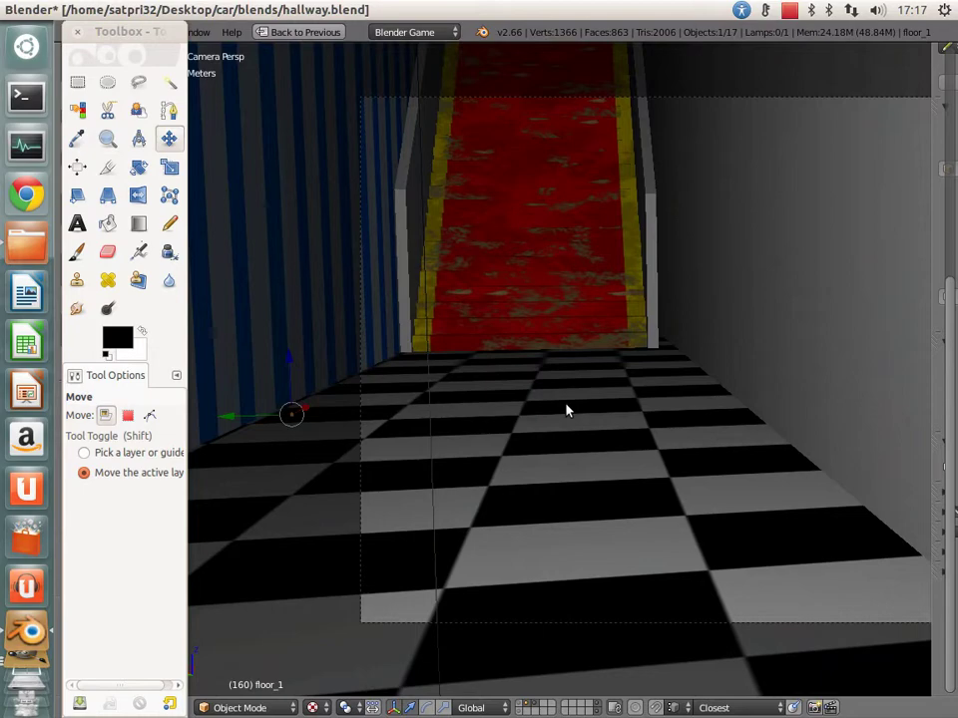
scroll(565, 410, up, 1)
scroll(566, 410, down, 2)
key(ctrl+s)
click(566, 407)
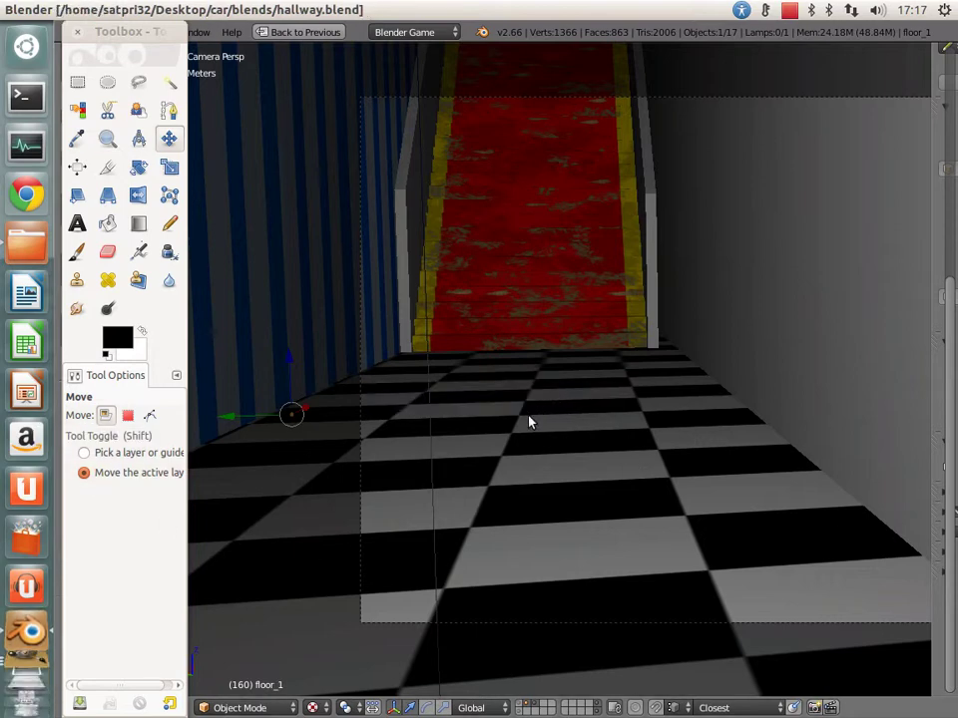
click(797, 8)
click(813, 54)
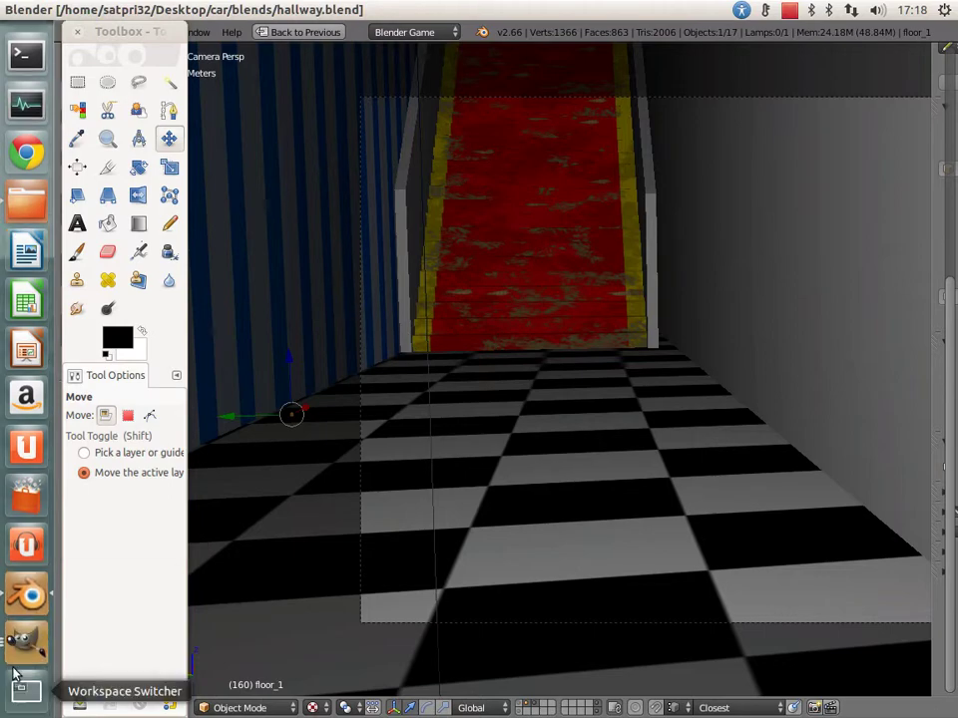
Step: Return to floor_1.xcf in GIMP, add a transparent Layer #1, then undo it
click(10, 580)
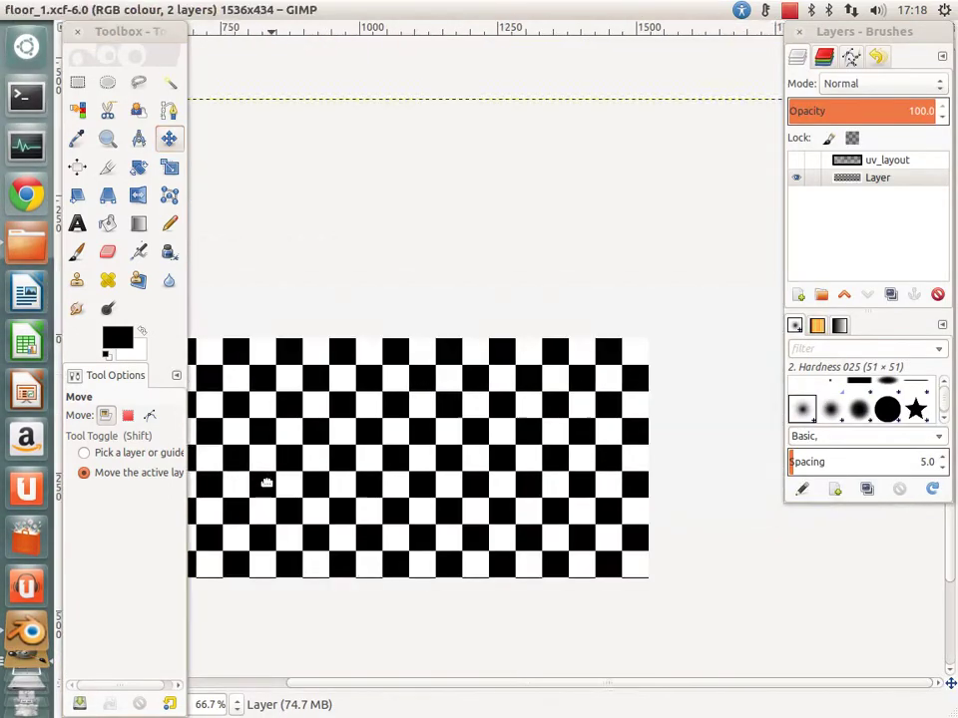
click(799, 296)
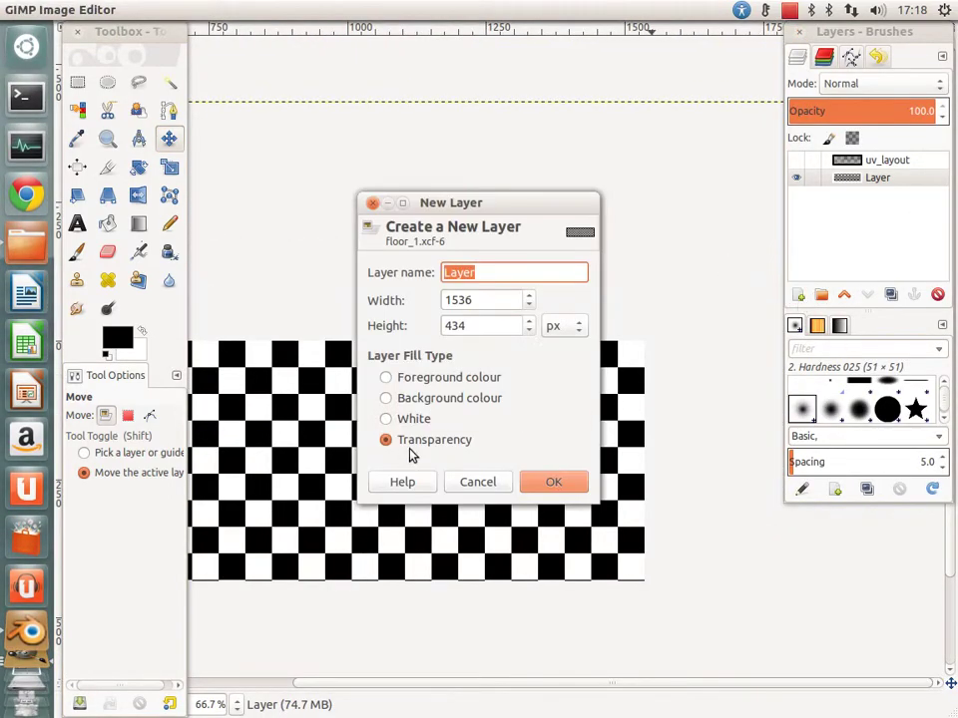
click(539, 481)
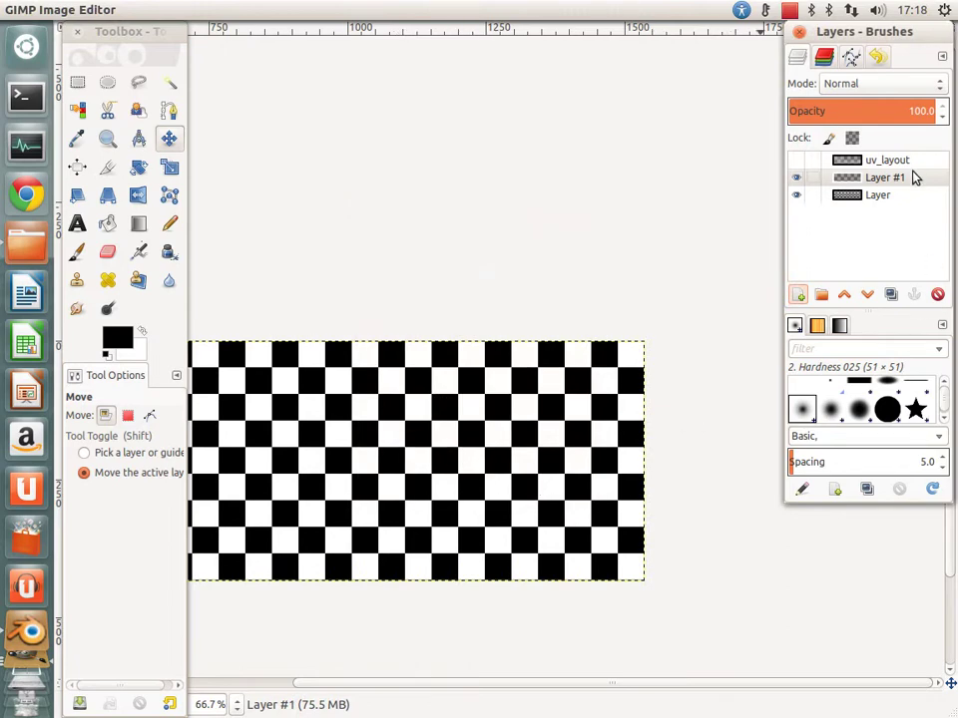
click(937, 294)
scroll(352, 420, left, 3)
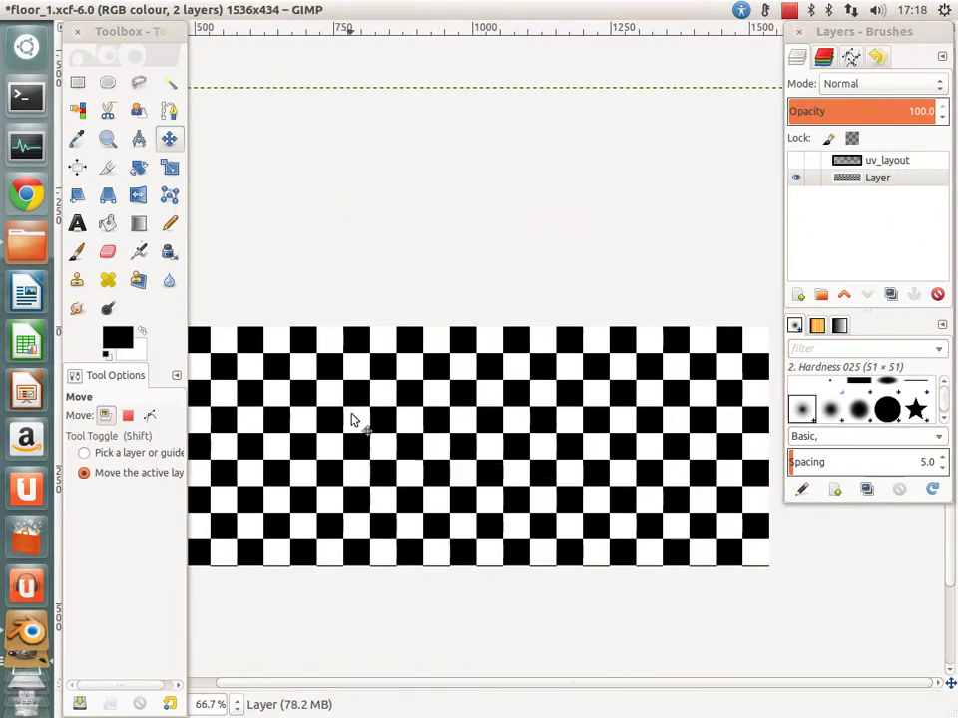
scroll(352, 420, left, 3)
click(214, 9)
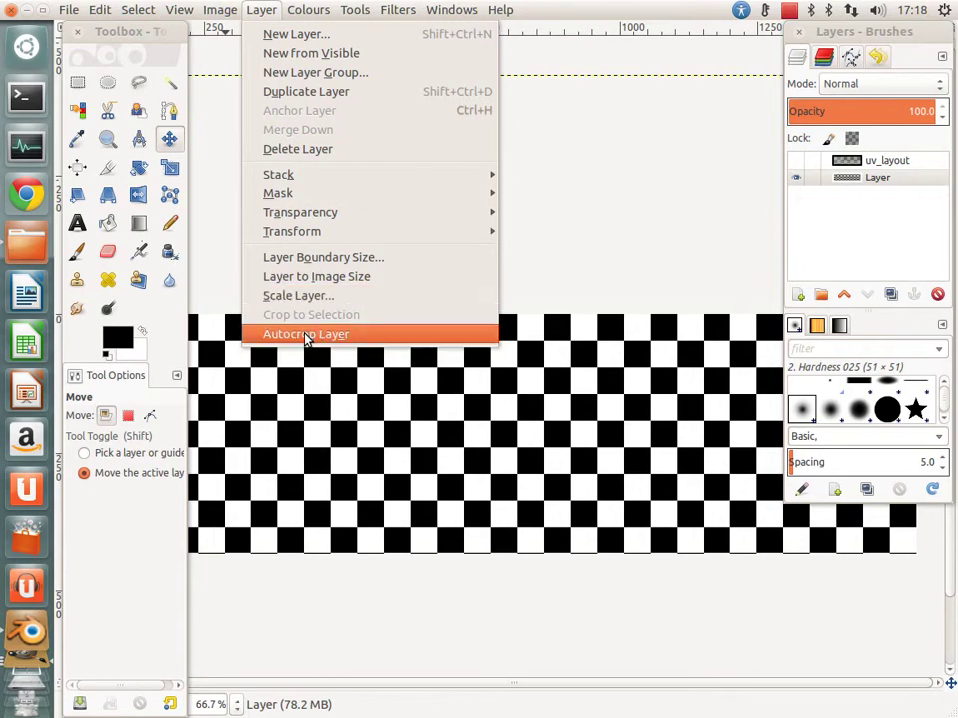
Step: Try Autocrop Layer, Autocrop Image and Fit Canvas to Layers, undoing the canvas changes to keep the strip
click(305, 335)
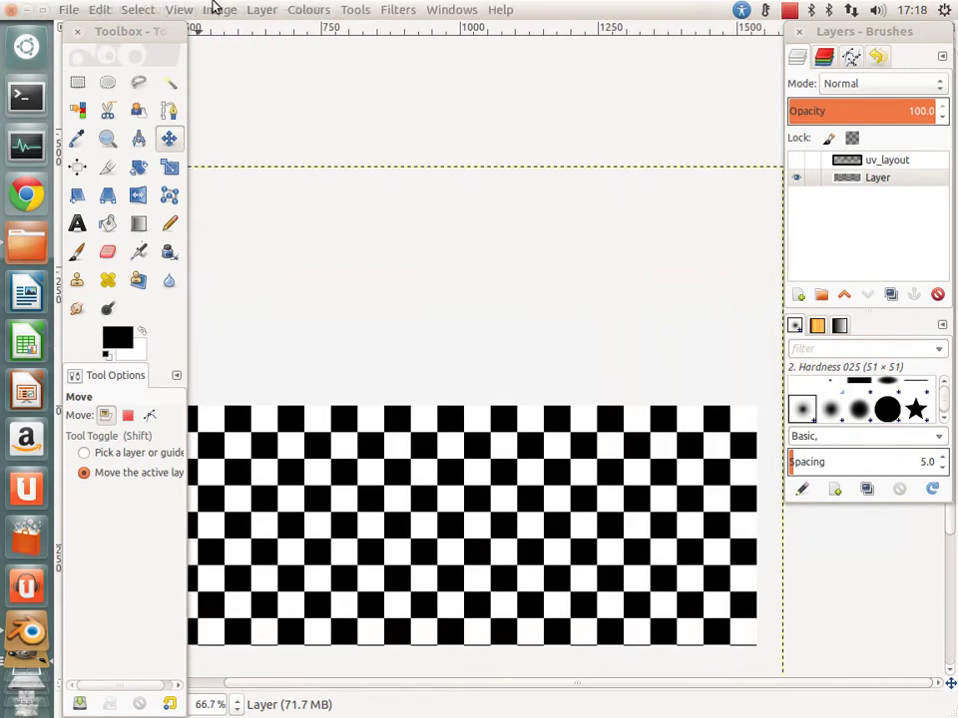
click(137, 8)
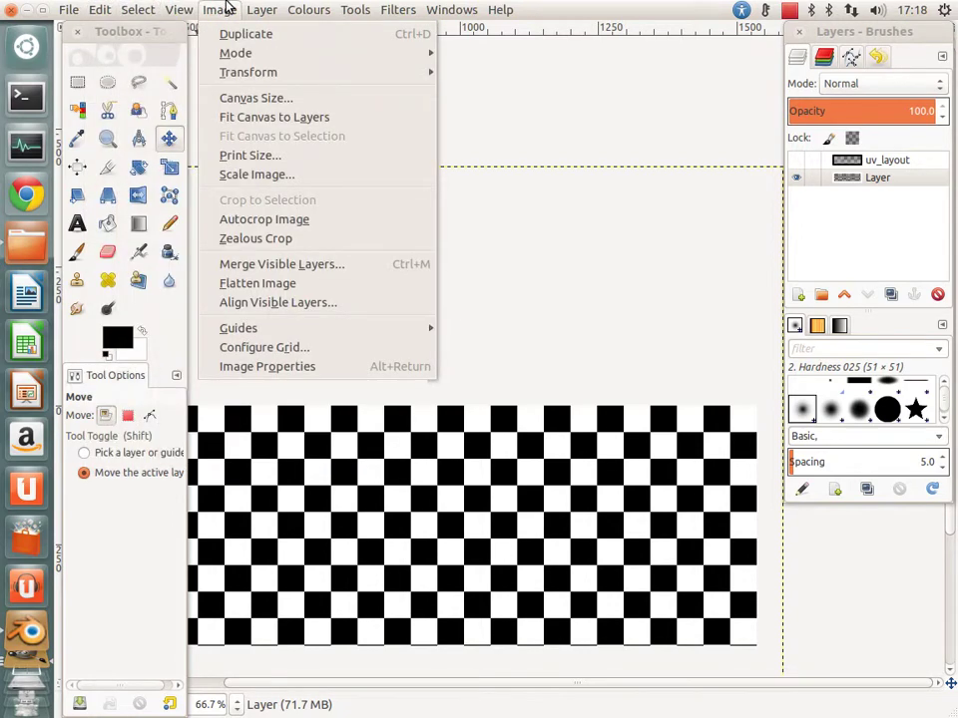
mouse_move(220, 10)
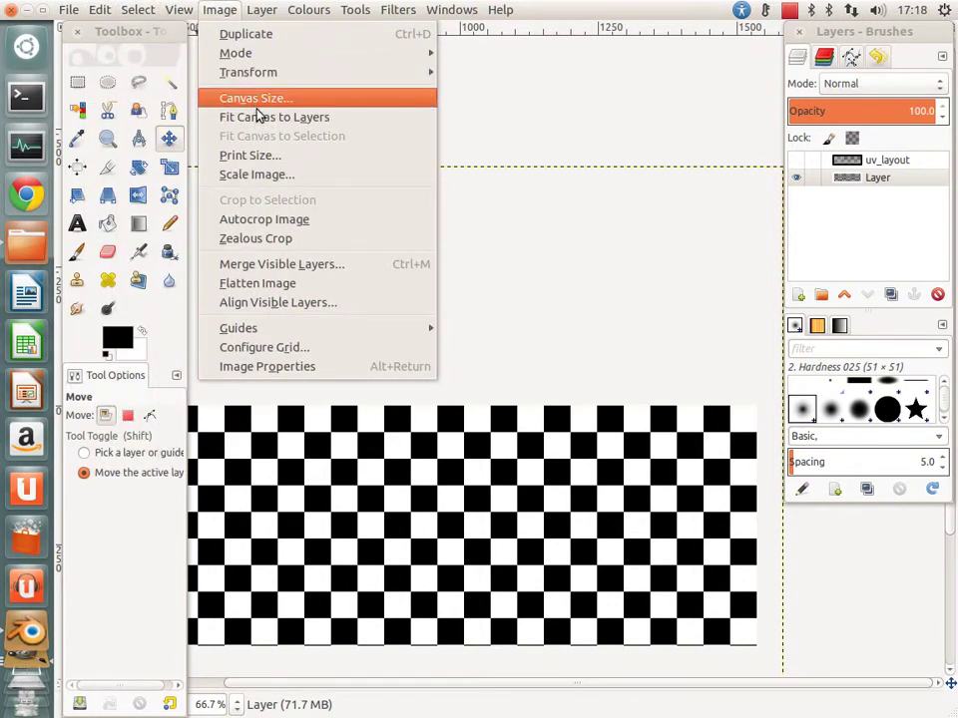
click(265, 221)
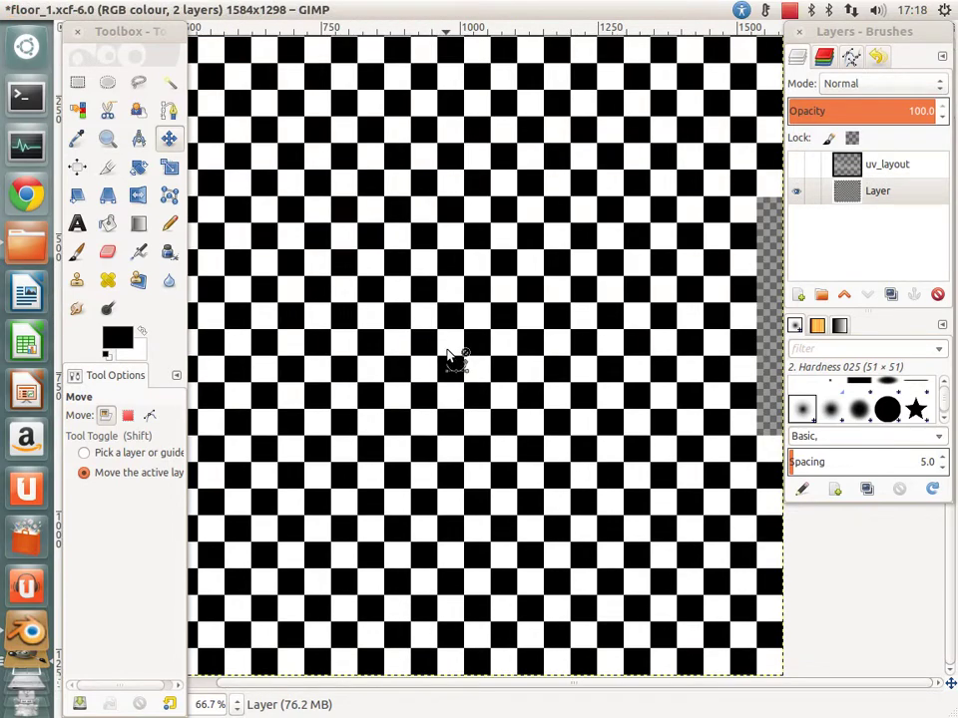
key(minus)
key(minus)
key(minus)
key(ctrl+z)
click(178, 9)
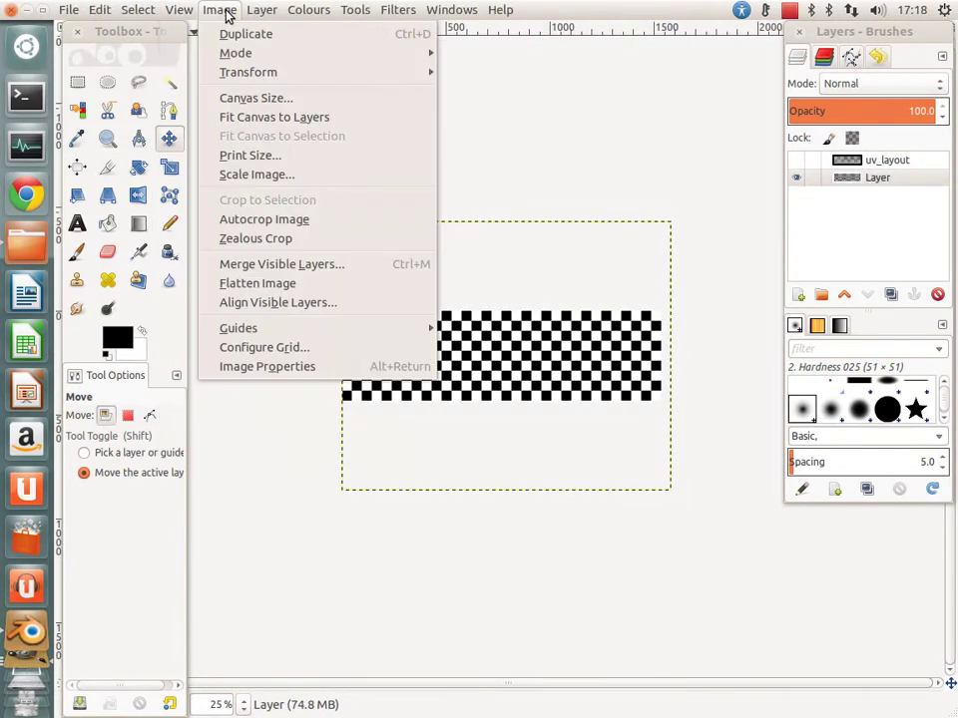
click(261, 117)
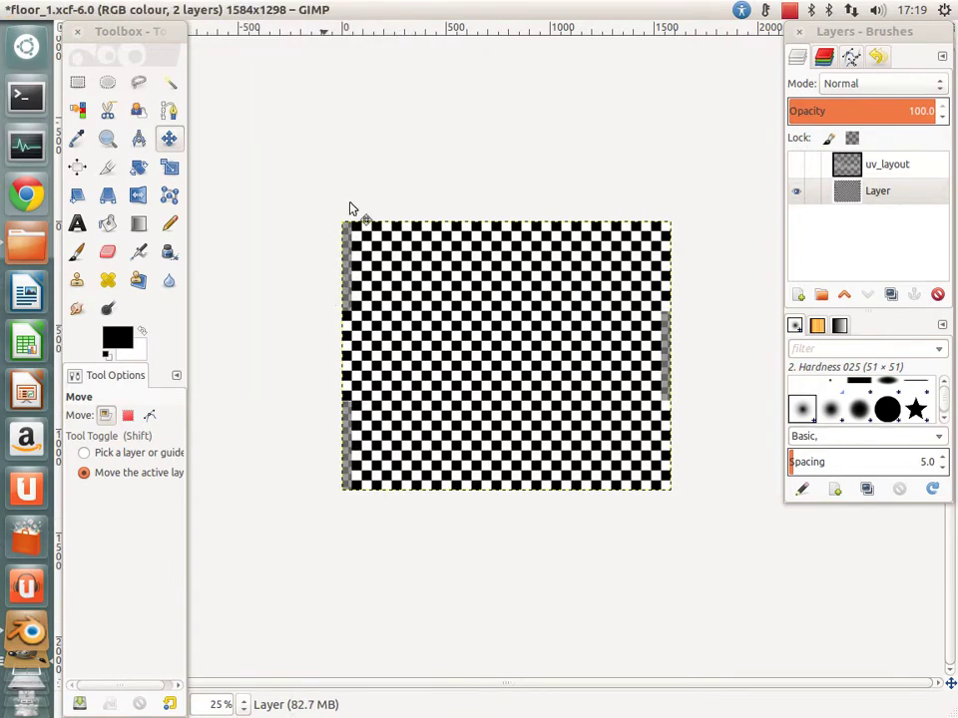
key(ctrl+z)
click(182, 9)
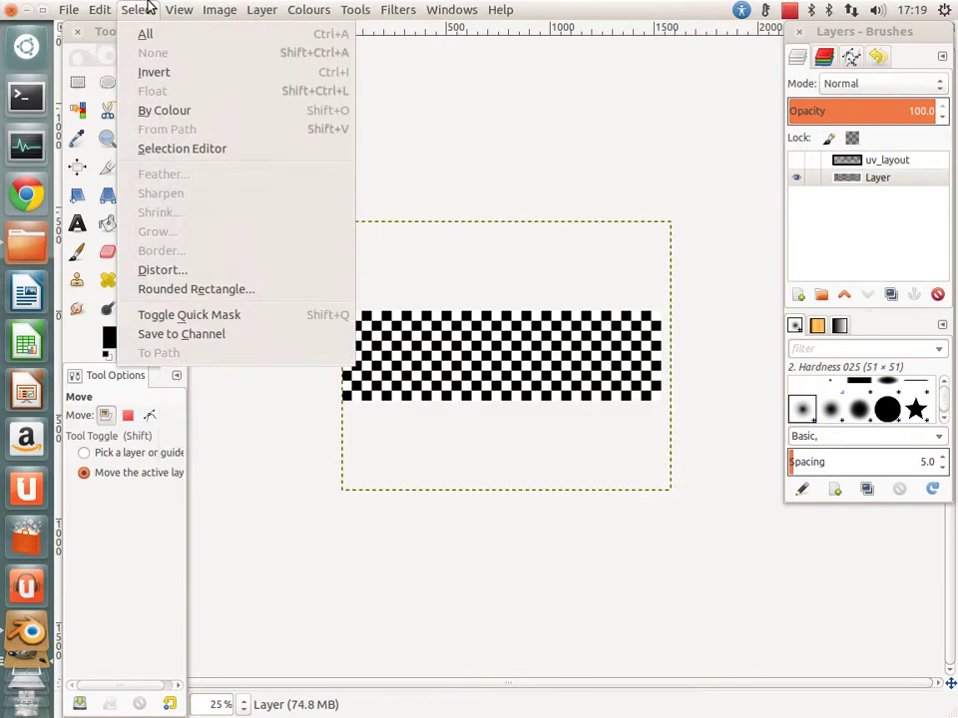
mouse_move(220, 9)
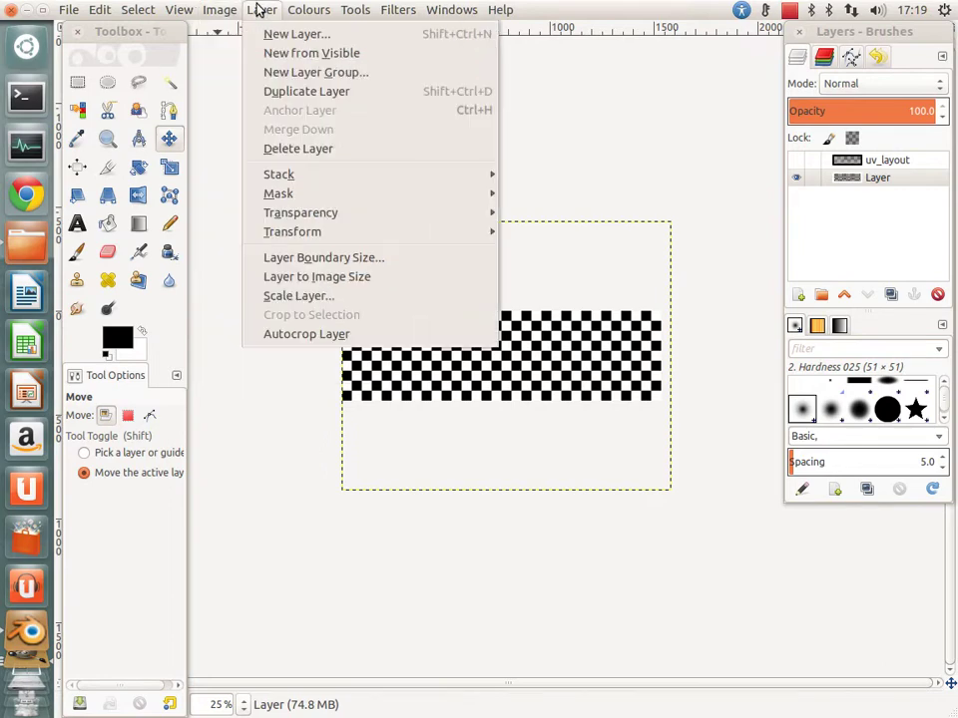
mouse_move(261, 9)
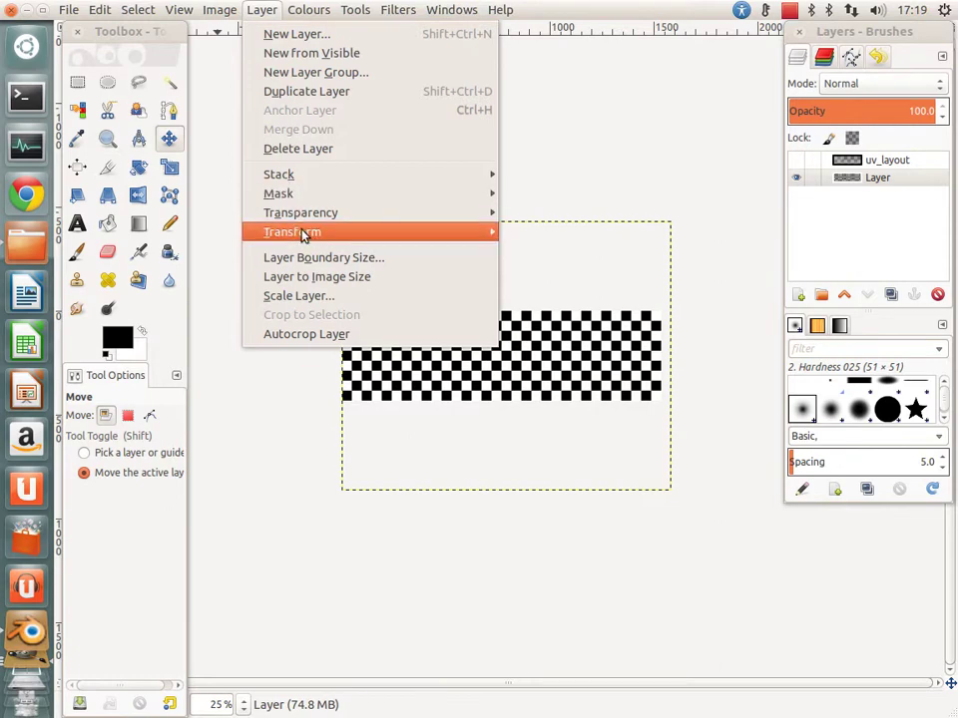
Step: Scale the layer, keeping Cubic interpolation
click(295, 297)
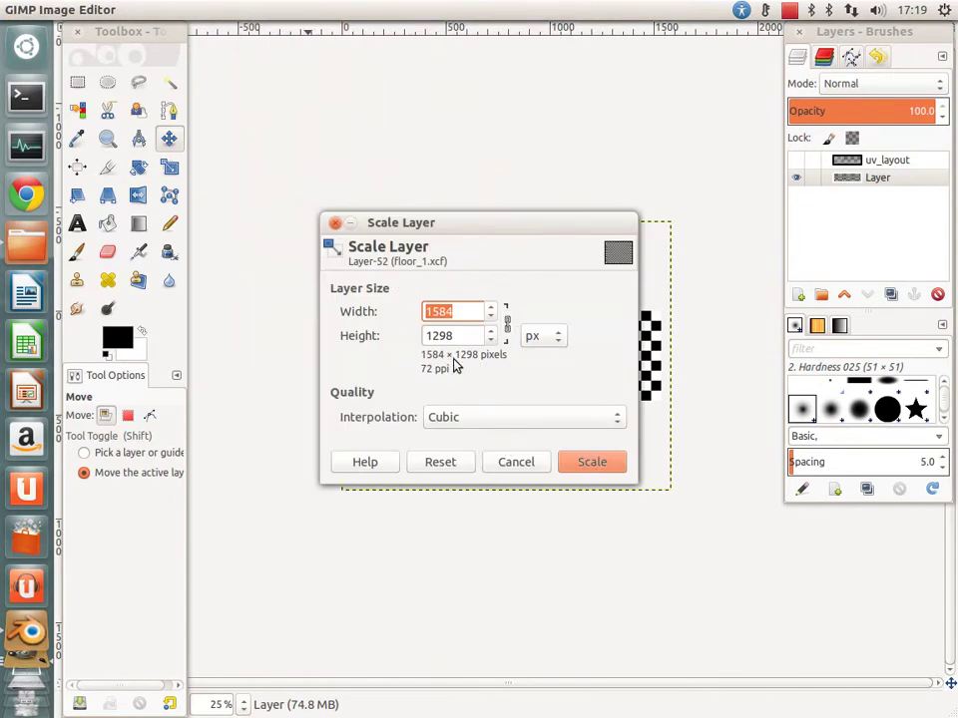
click(479, 417)
click(480, 418)
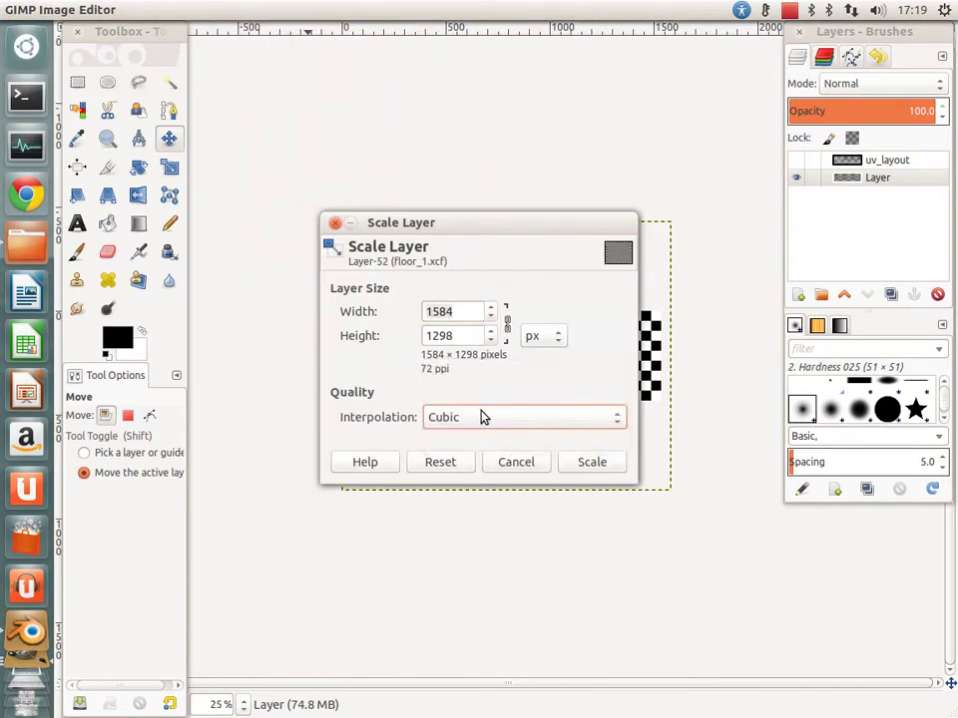
click(582, 461)
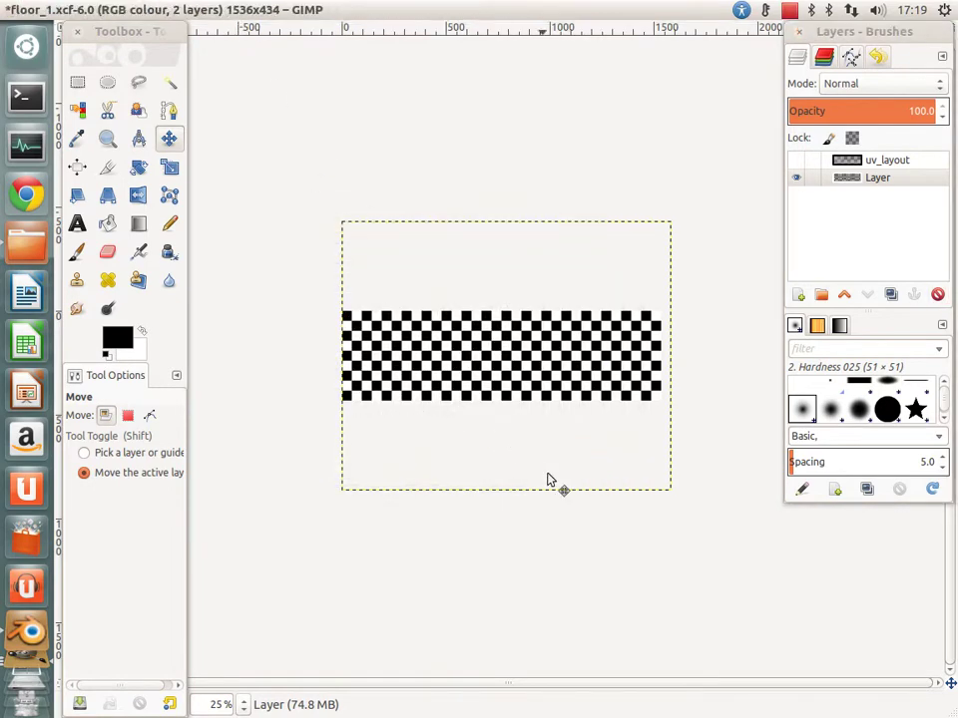
click(311, 9)
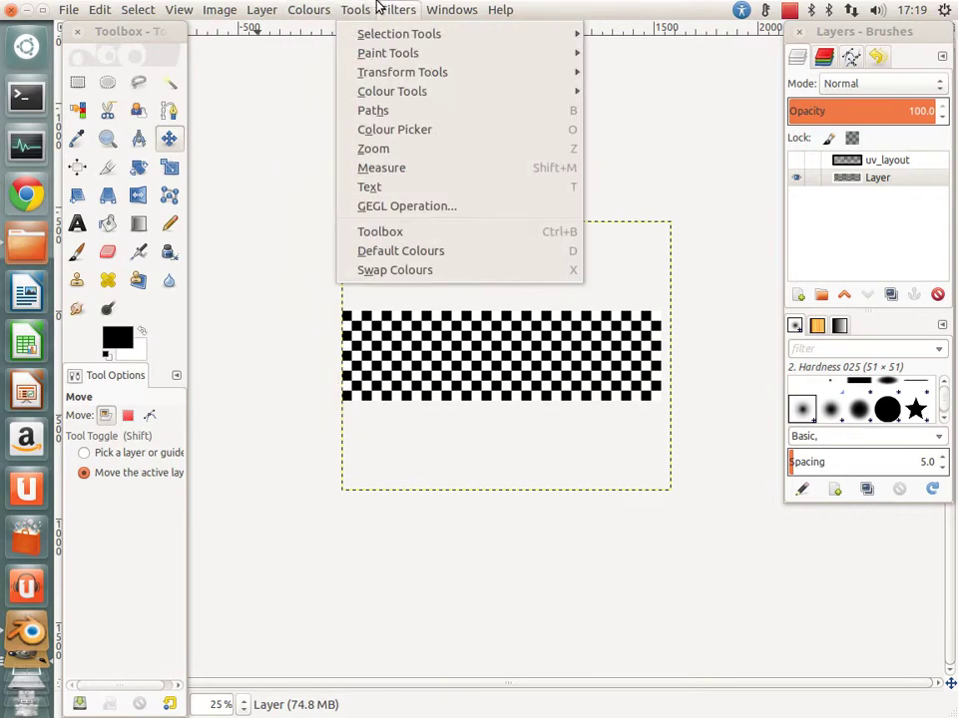
click(788, 10)
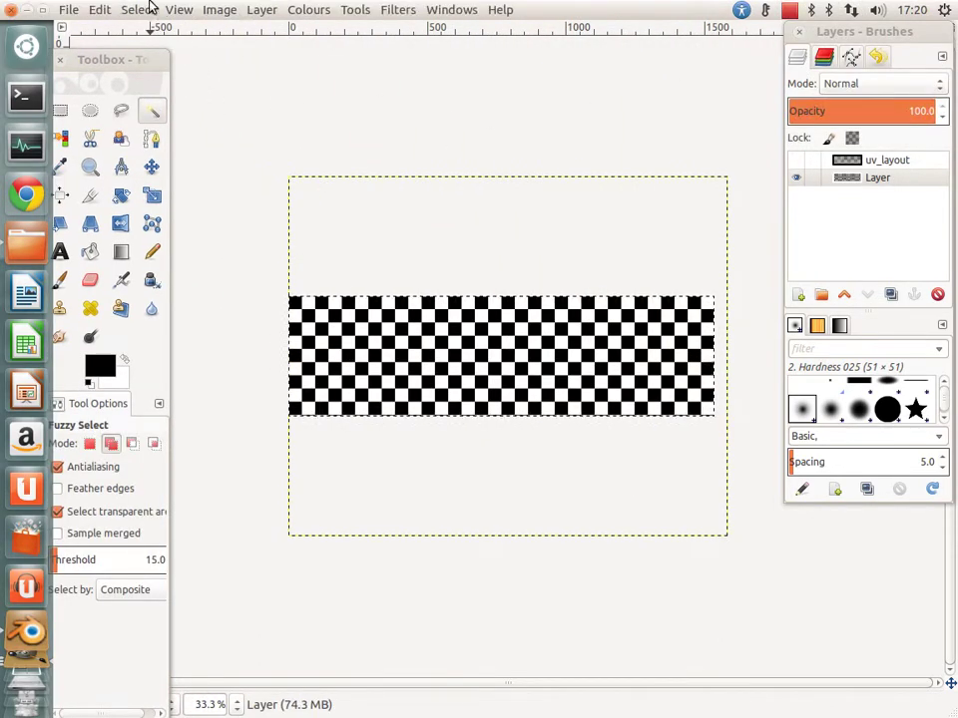
Step: Crop to the checkerboard selection, export floor_1.png, save floor_1.xcf, and deselect
click(262, 9)
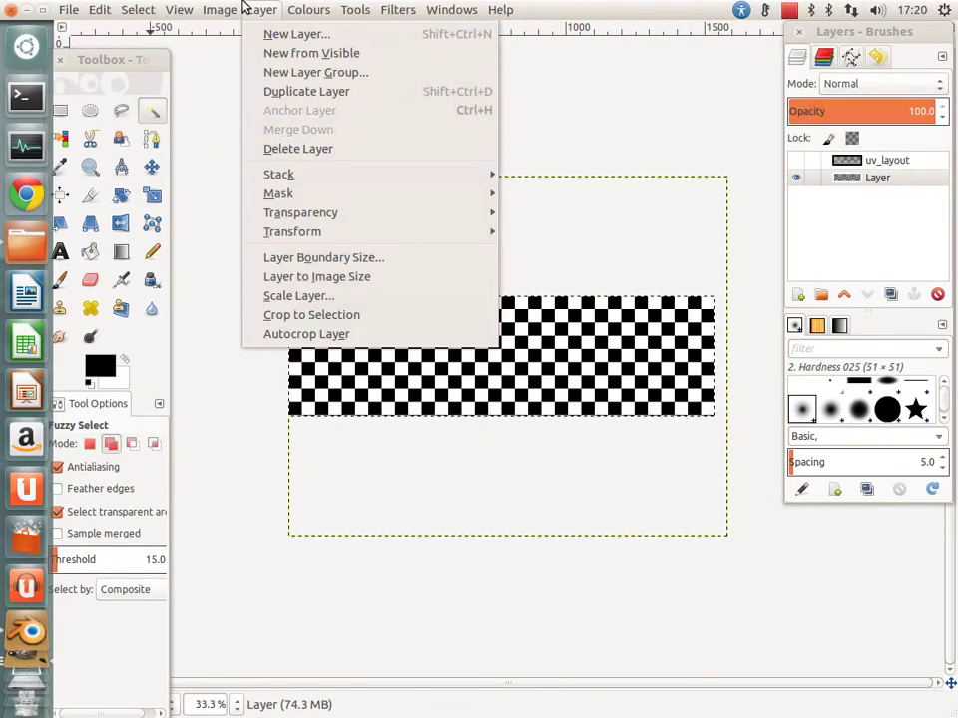
click(354, 317)
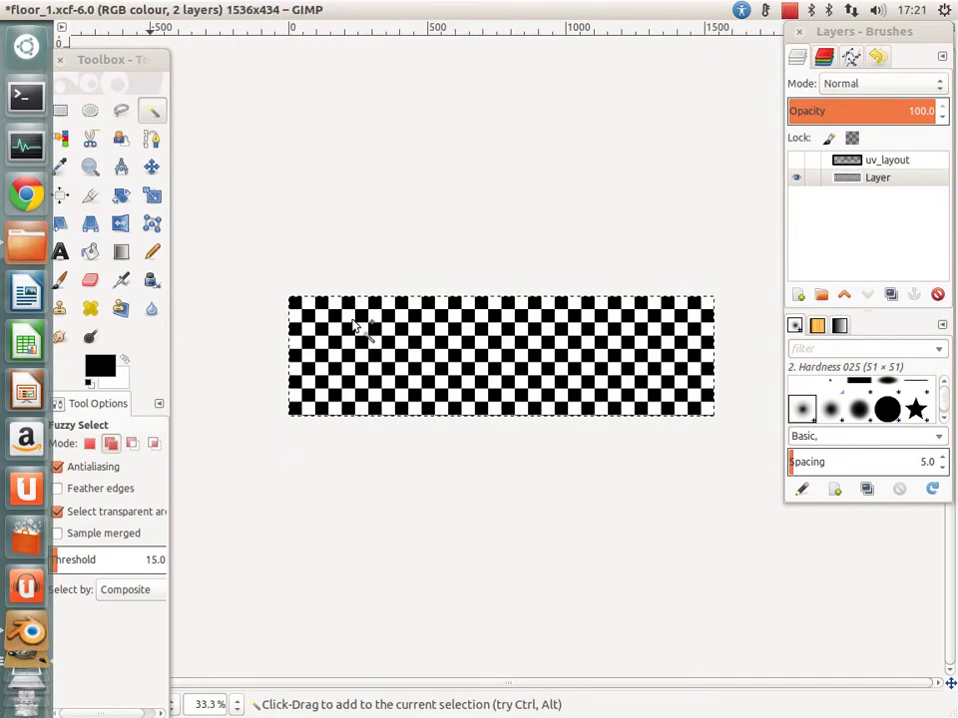
click(68, 9)
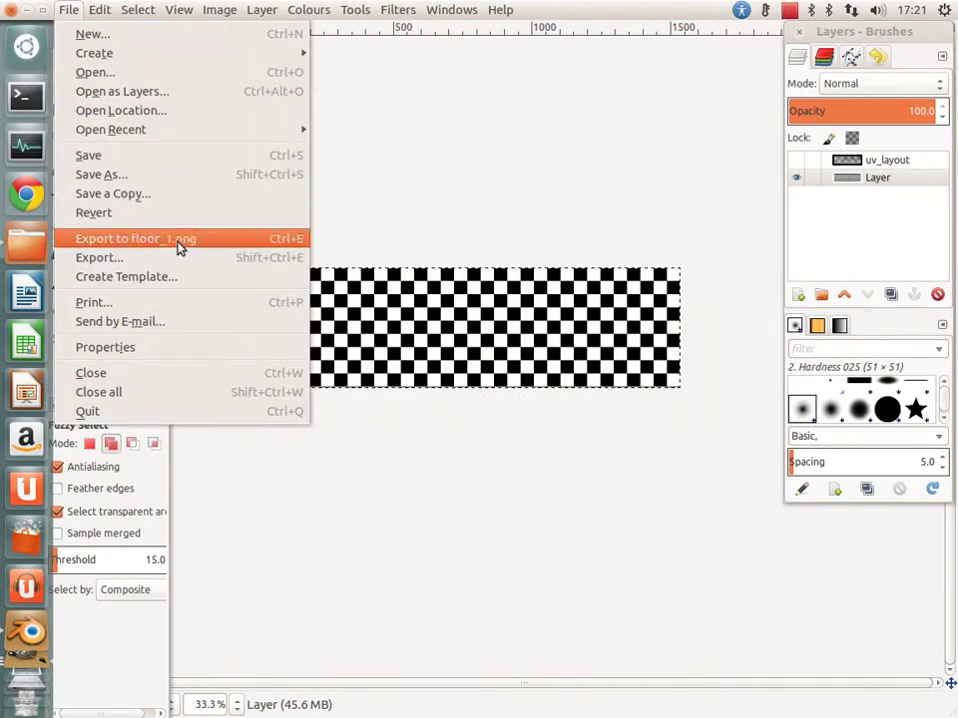
click(160, 239)
key(ctrl+s)
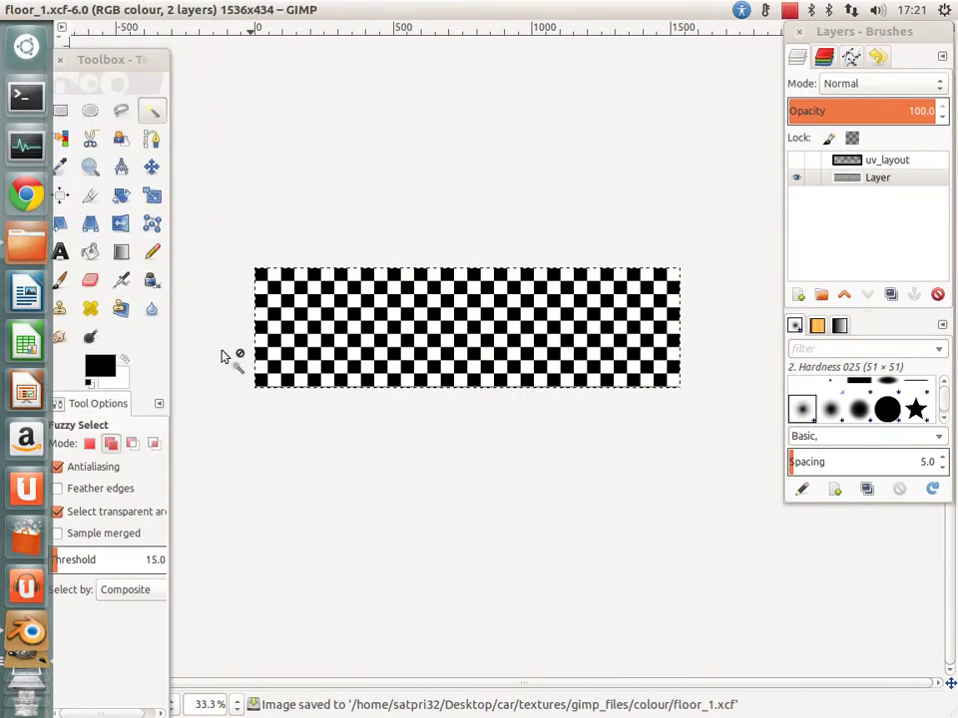
key(ctrl+shift+a)
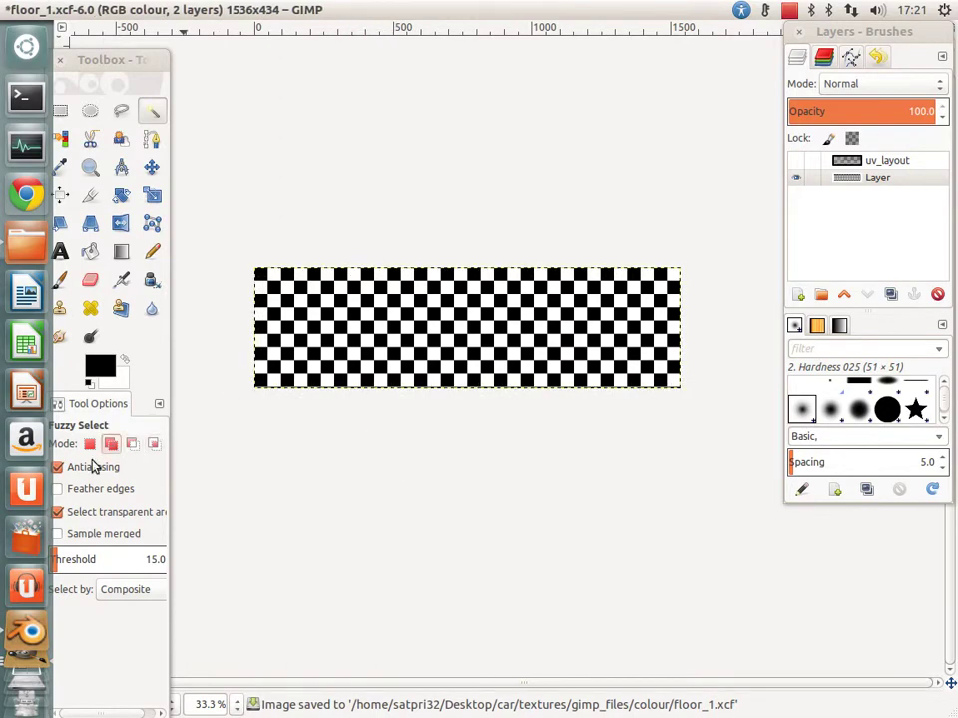
Step: In Blender, restore the normal layout and widen the 3D view beside the texture settings
click(27, 632)
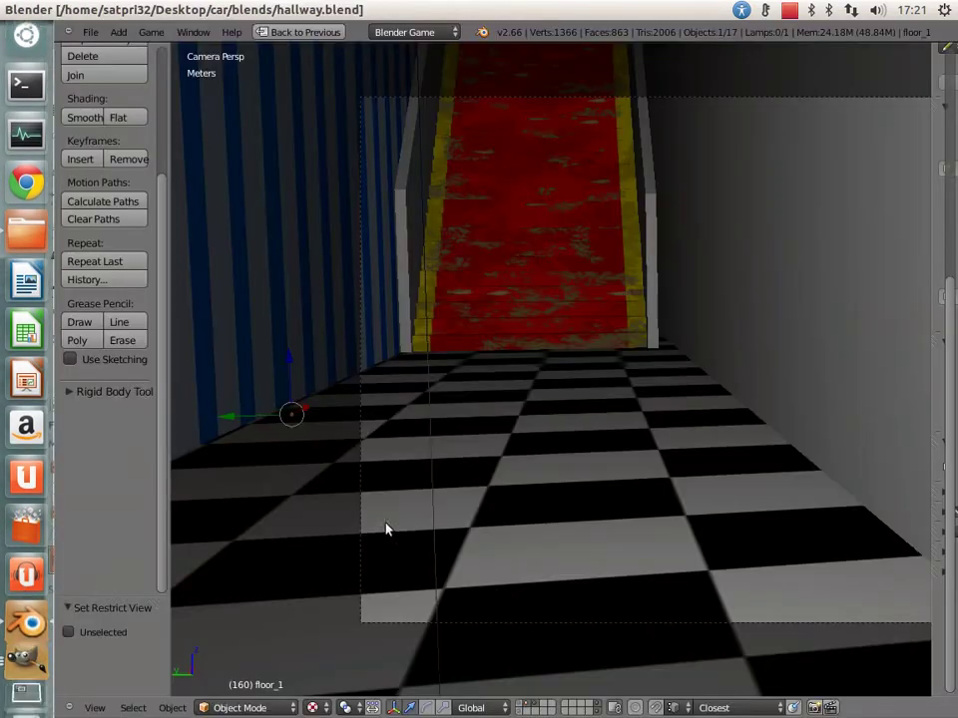
click(315, 35)
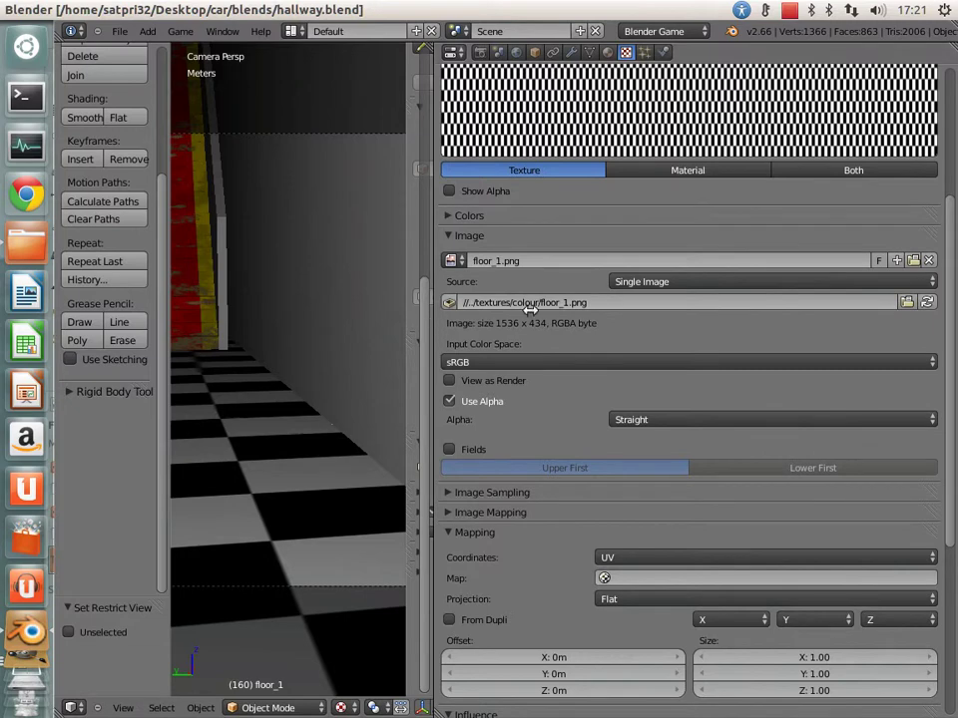
drag(530, 311, 716, 310)
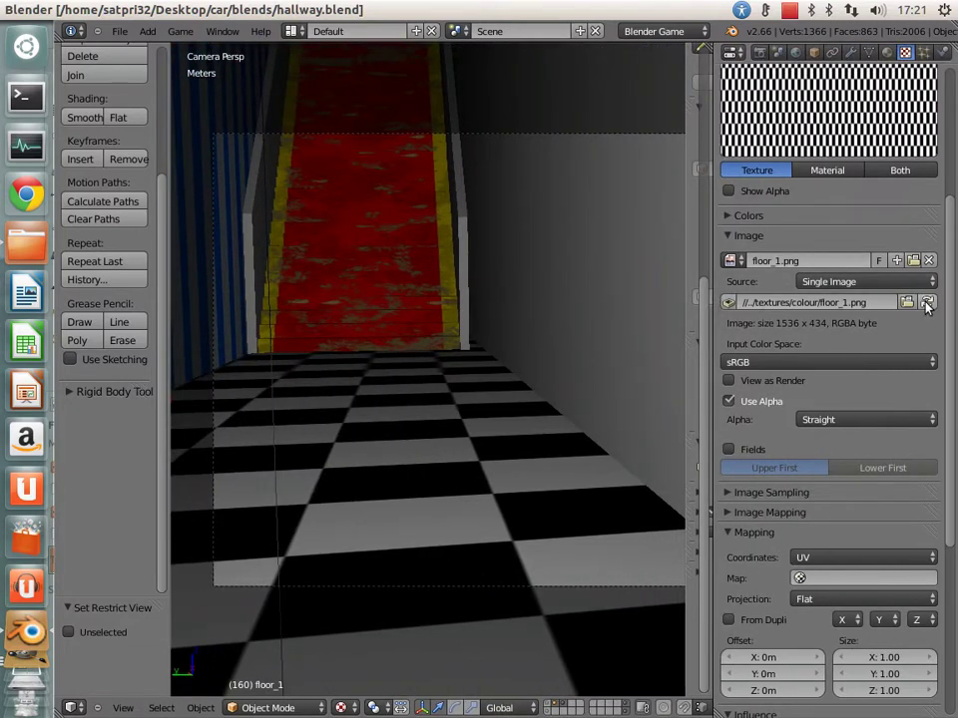
Step: Back in GIMP, add a transparent Layer #1 above the checkerboard layer
click(26, 632)
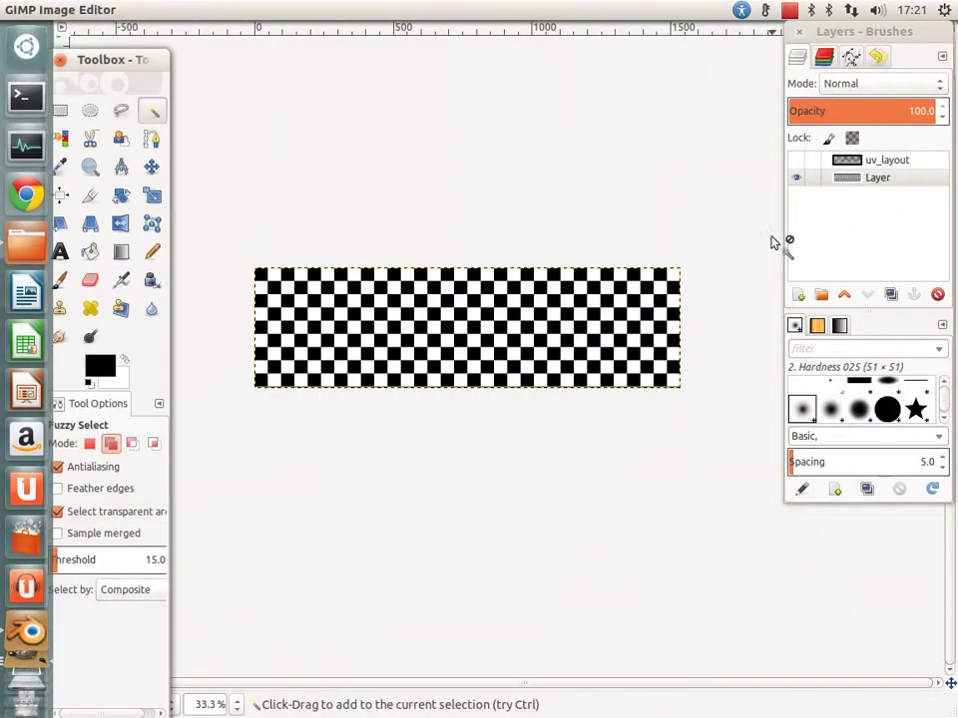
click(864, 178)
ctrl+scroll(286, 335, up, 2)
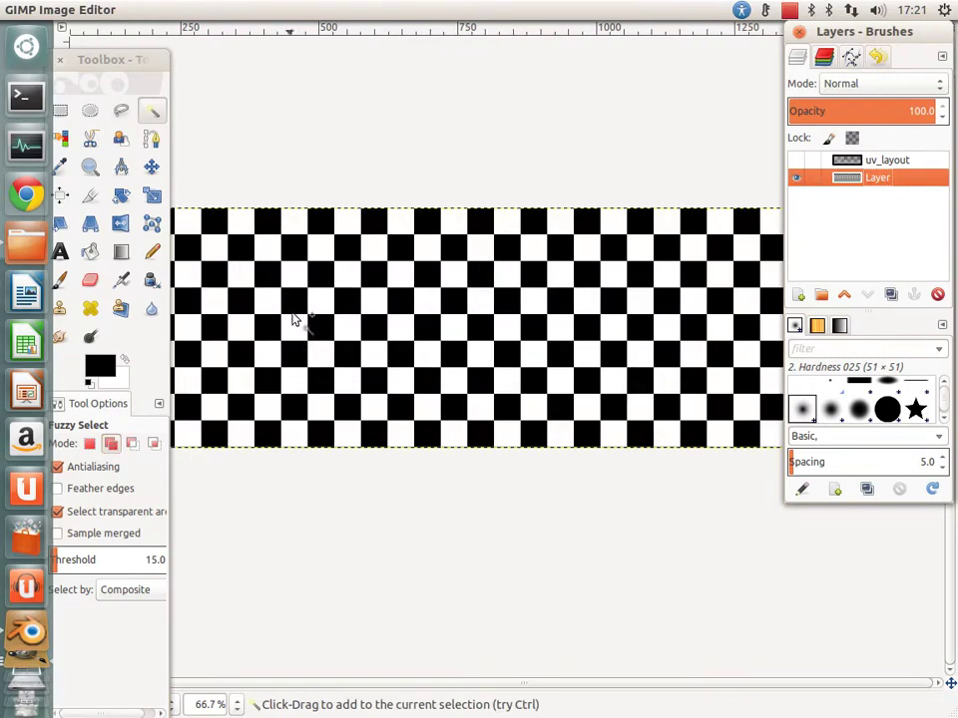
click(804, 293)
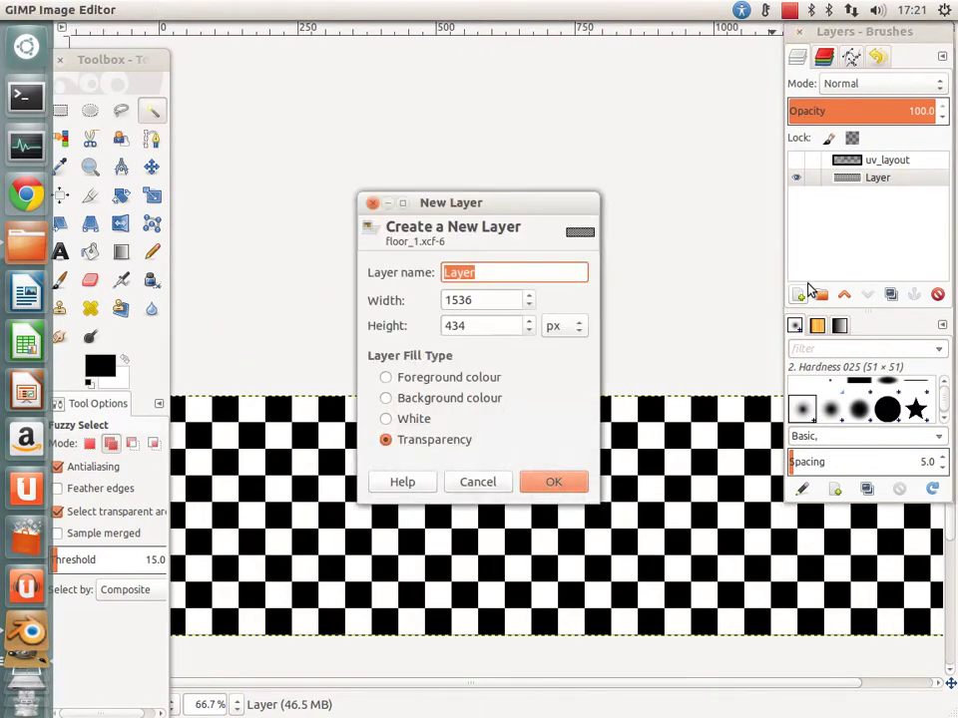
click(572, 483)
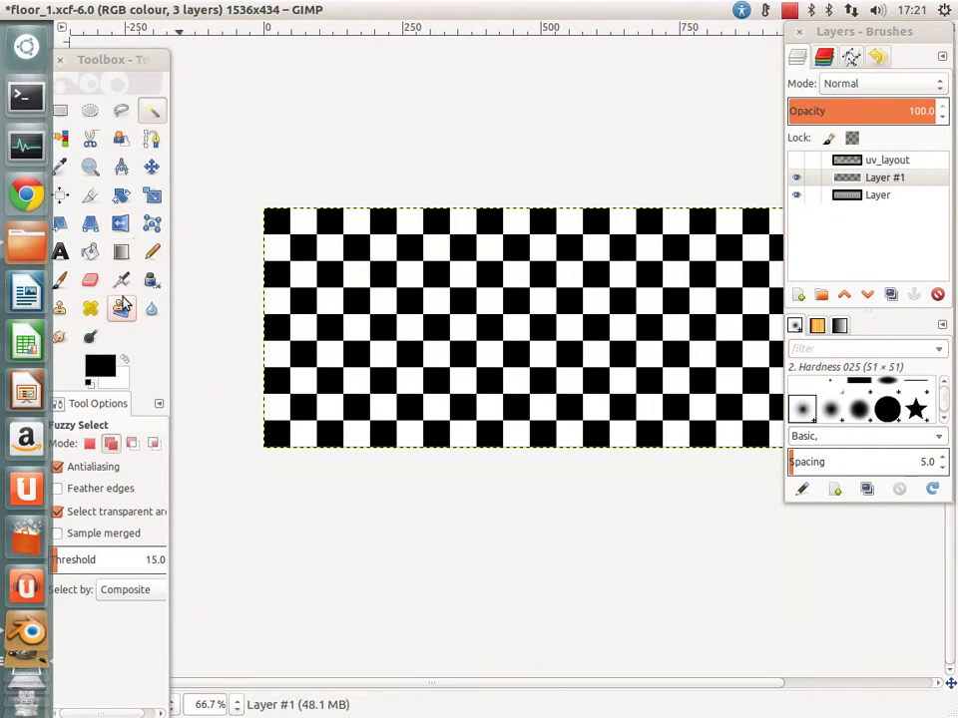
Step: Choose the Paintbrush with a very light grey foreground colour
click(62, 281)
click(104, 367)
mouse_move(114, 368)
mouse_down()
mouse_move(181, 335)
mouse_move(245, 369)
mouse_move(168, 398)
mouse_up()
click(457, 436)
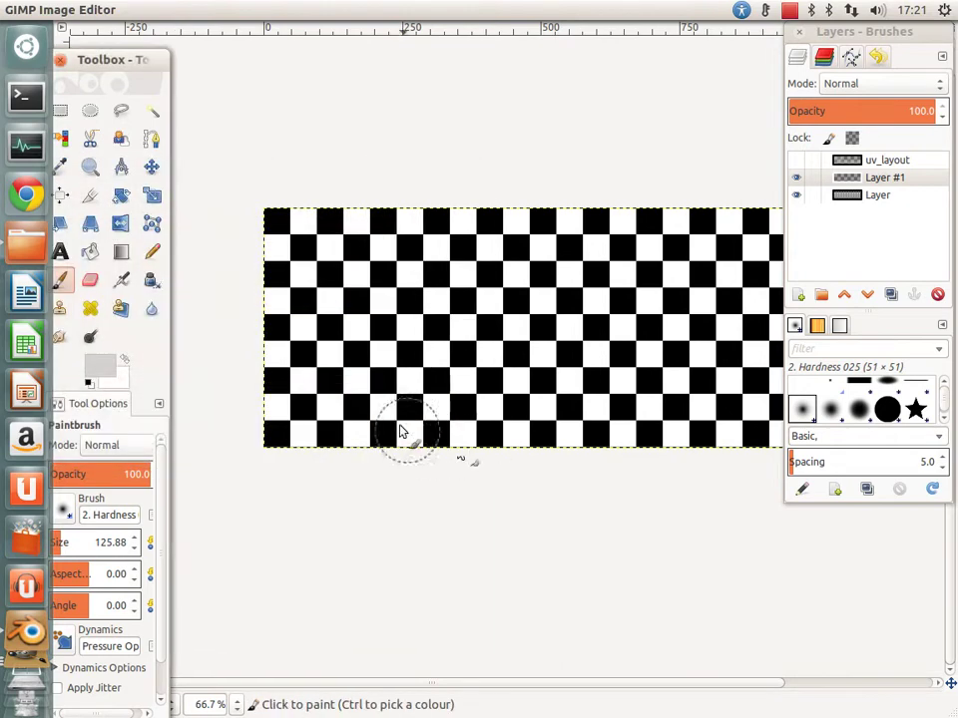
Step: Test the Texture Hose 01 brush with a grey dab on the checkerboard, then undo it
click(886, 406)
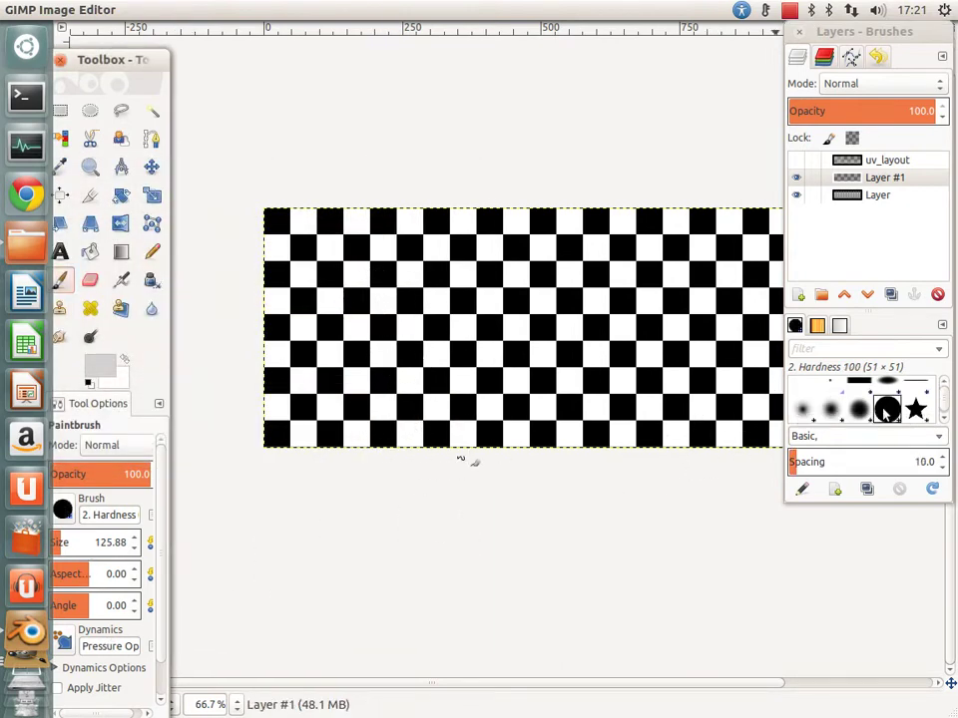
scroll(883, 415, down, 3)
scroll(864, 399, up, 2)
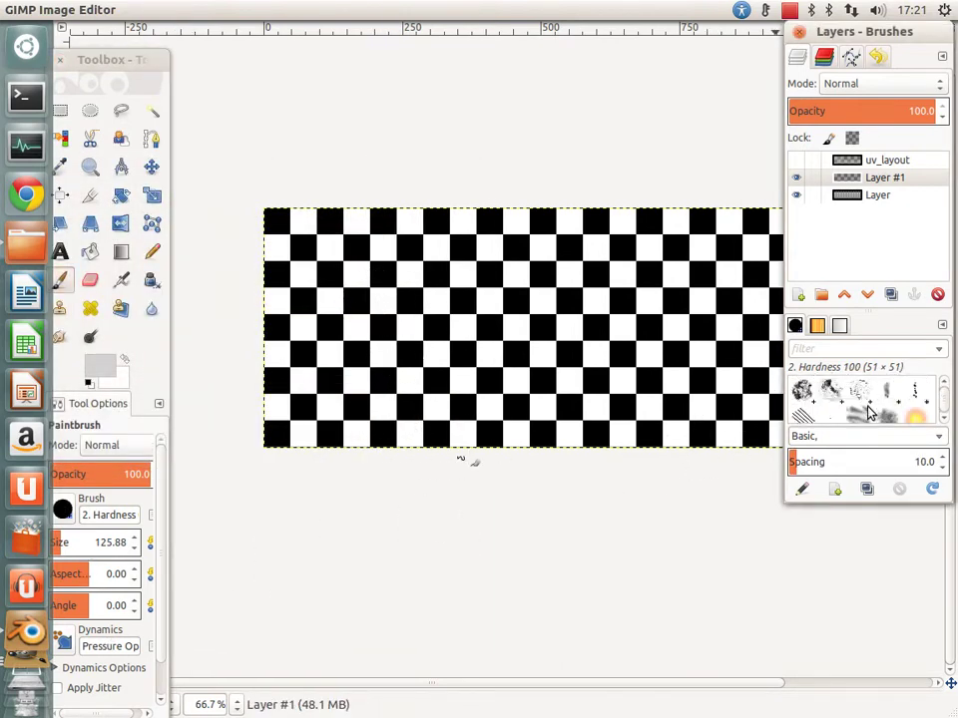
click(858, 394)
click(490, 290)
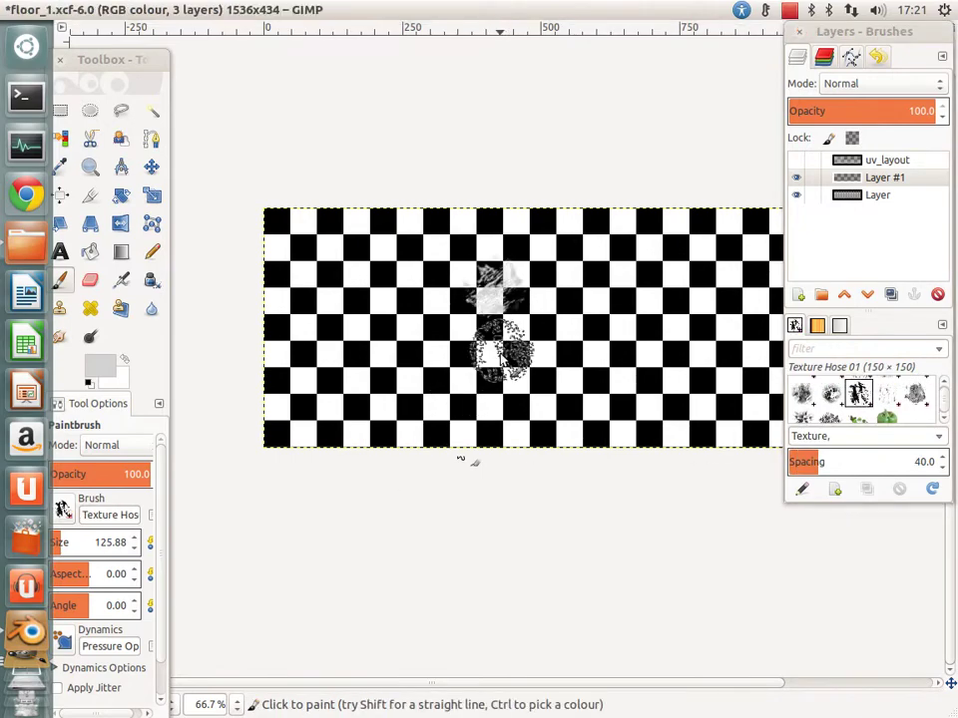
ctrl+scroll(436, 377, up, 4)
scroll(426, 310, up, 3)
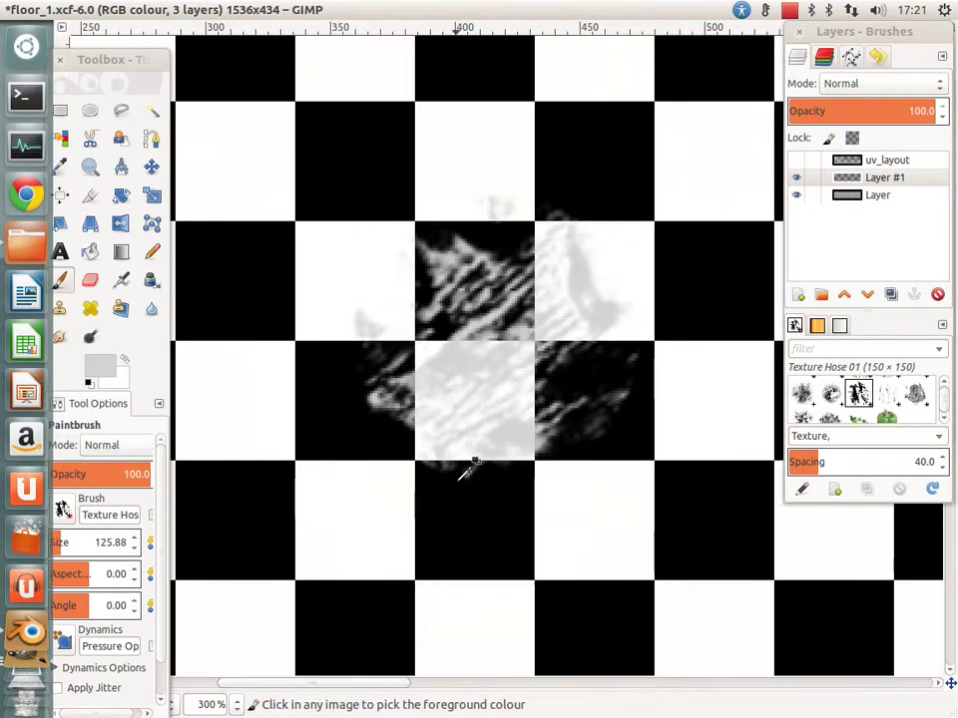
key(ctrl+z)
Step: Try the Texture 02, Structure and Chalk 03 brushes with test dabs, undoing each
click(831, 392)
click(491, 364)
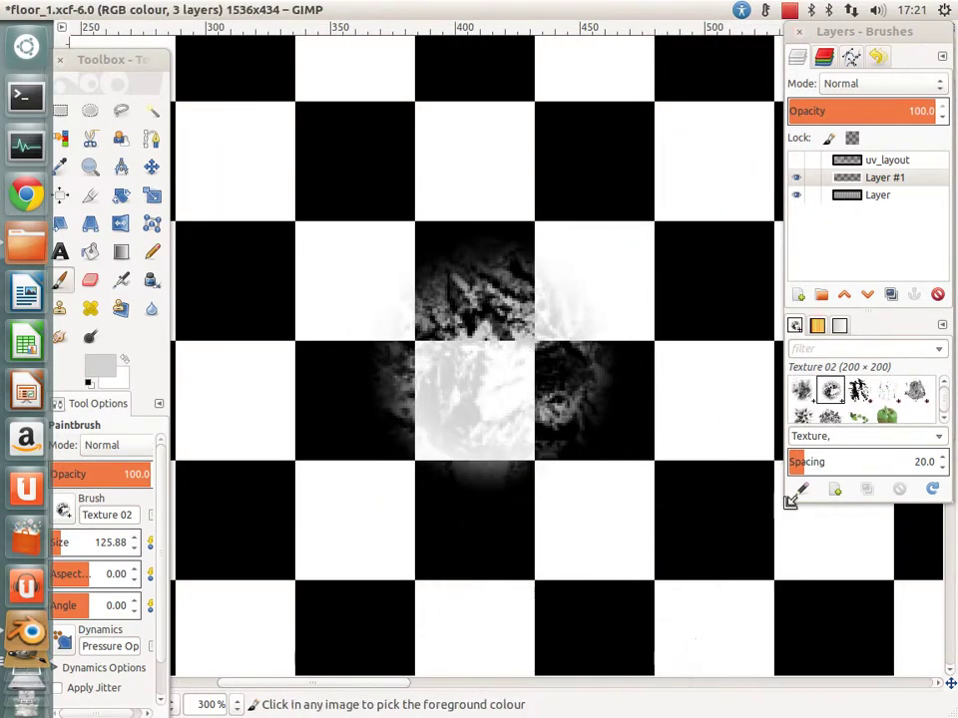
key(ctrl+z)
click(927, 392)
click(402, 353)
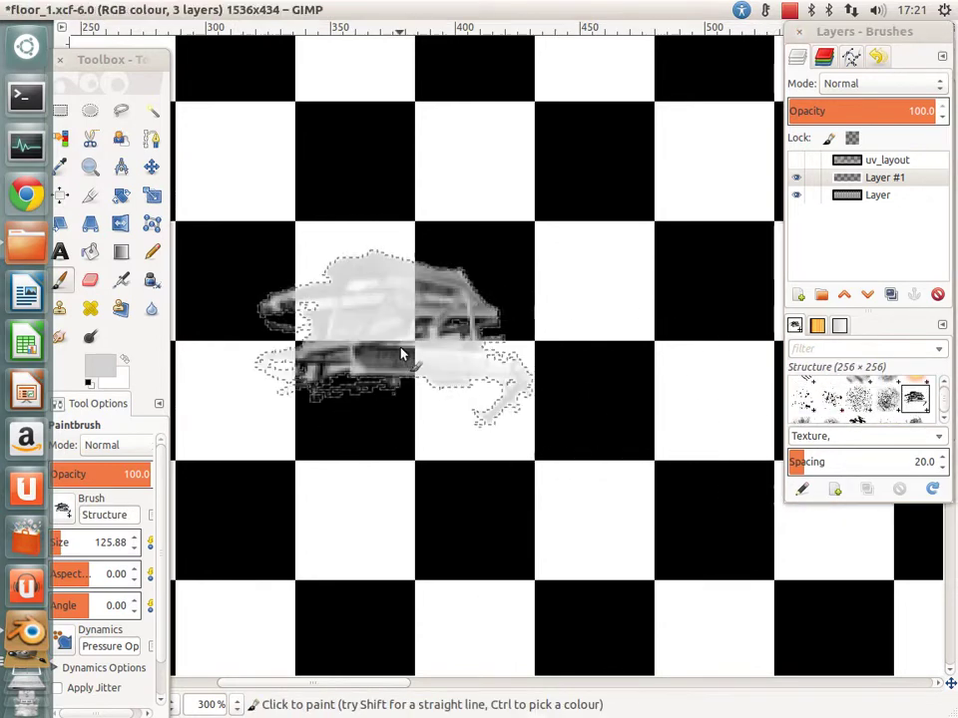
key(ctrl+z)
scroll(847, 404, up, 10)
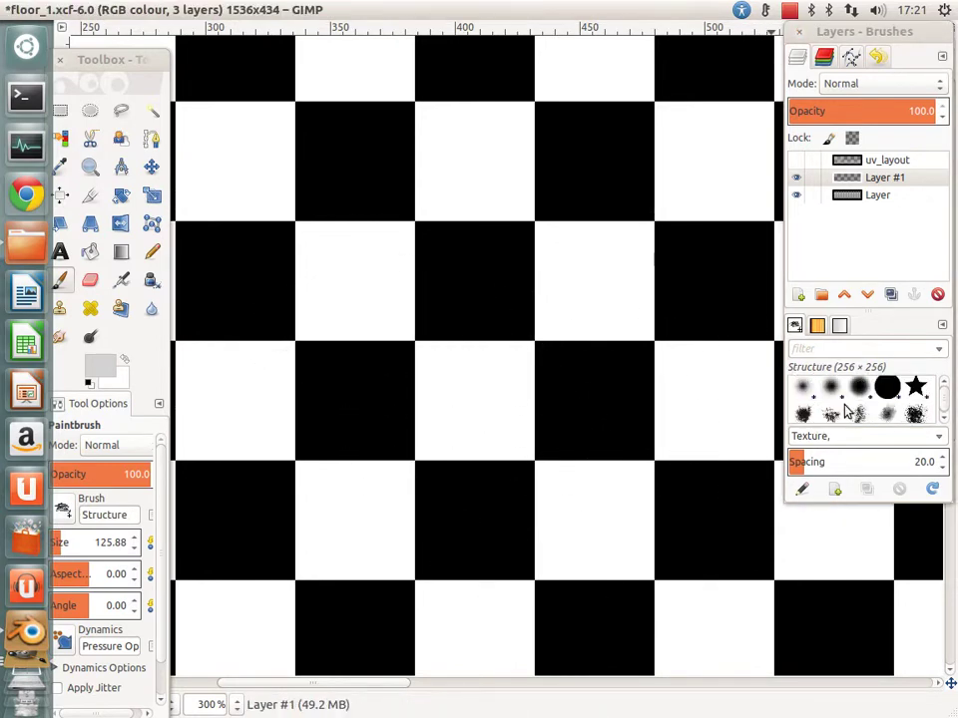
scroll(858, 403, down, 2)
click(886, 407)
click(459, 294)
key(ctrl+z)
Step: Try the Acrylic 01, Acrylic 05 and 2. Hardness 100 brushes, undoing each test dab
scroll(867, 404, up, 3)
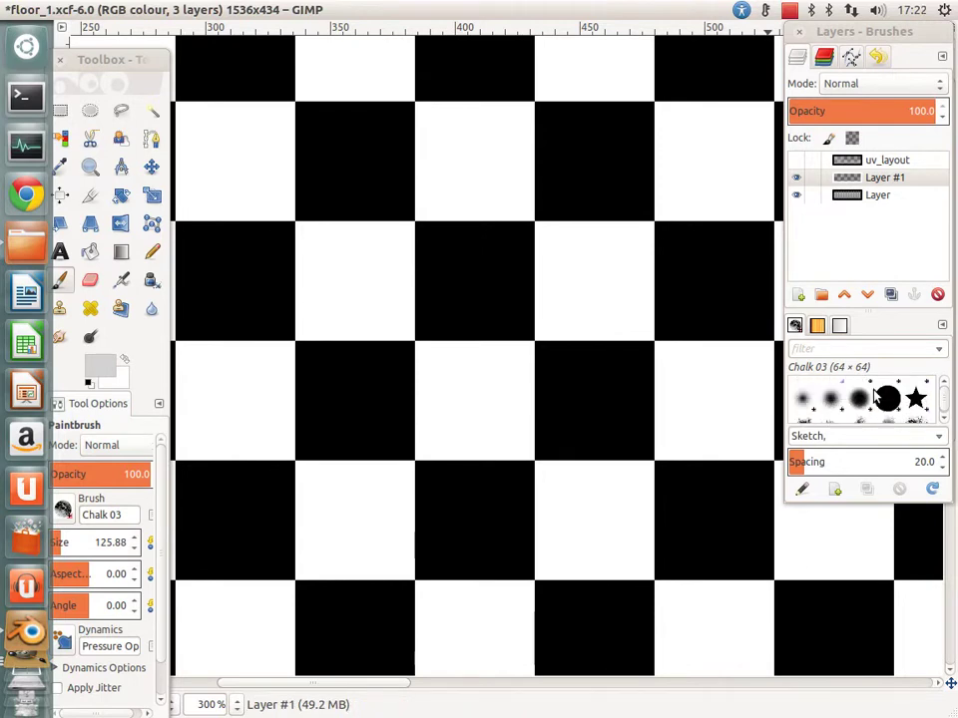
scroll(798, 404, down, 4)
scroll(797, 404, up, 3)
click(803, 389)
click(437, 283)
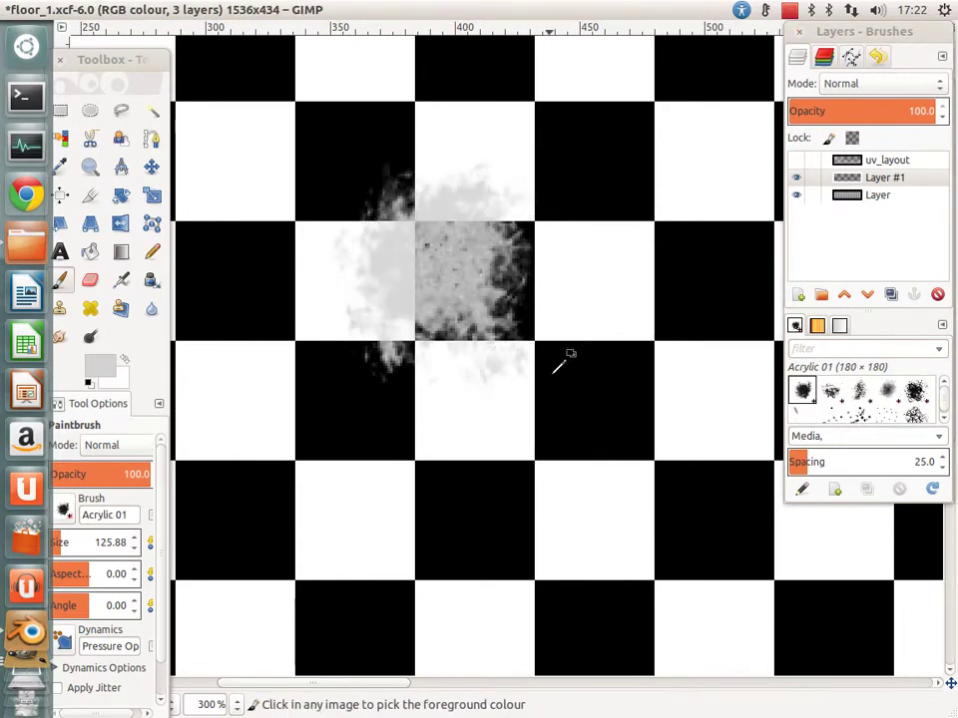
key(ctrl+z)
click(915, 389)
scroll(841, 411, up, 3)
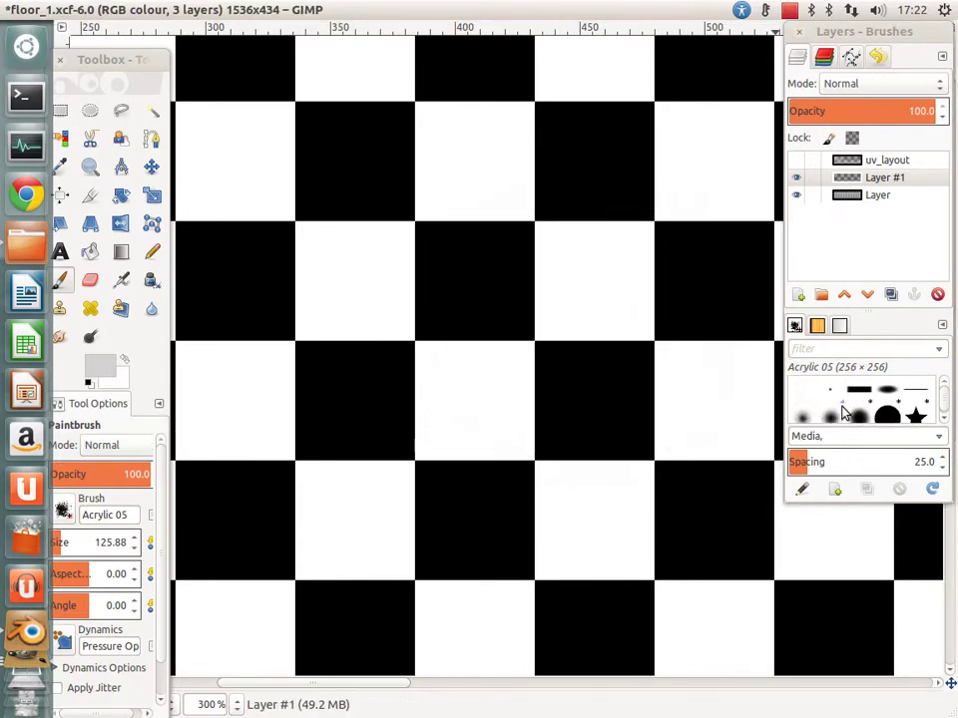
click(886, 409)
click(486, 295)
key(ctrl+z)
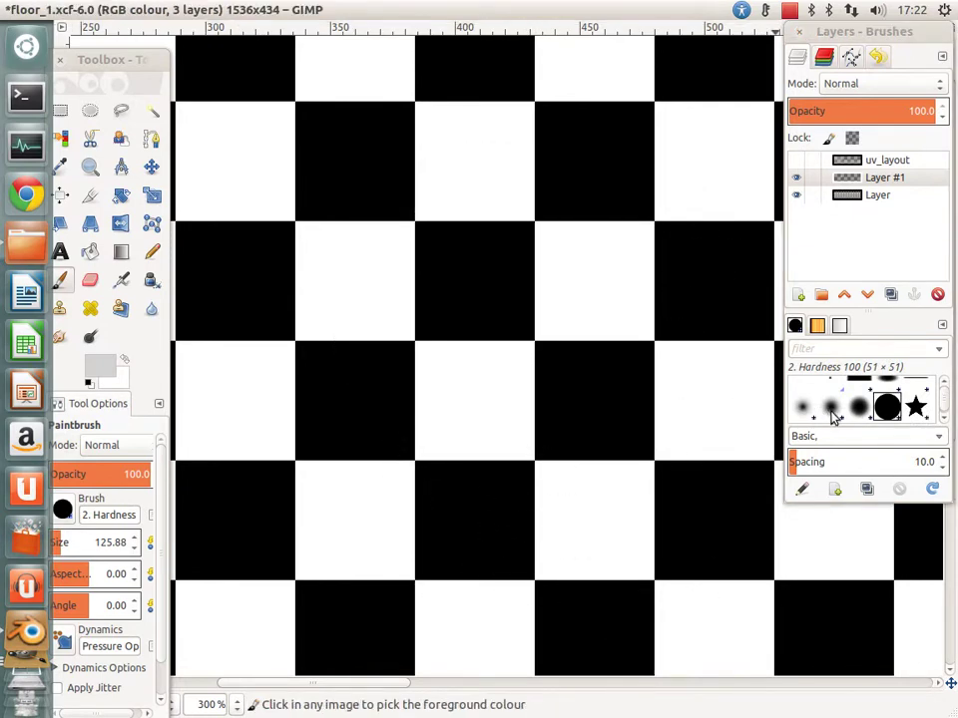
Step: Look at the Confetti and 2. Hardness 075 brushes, then reposition and widen the toolbox window
scroll(836, 412, down, 3)
click(831, 409)
scroll(118, 503, down, 2)
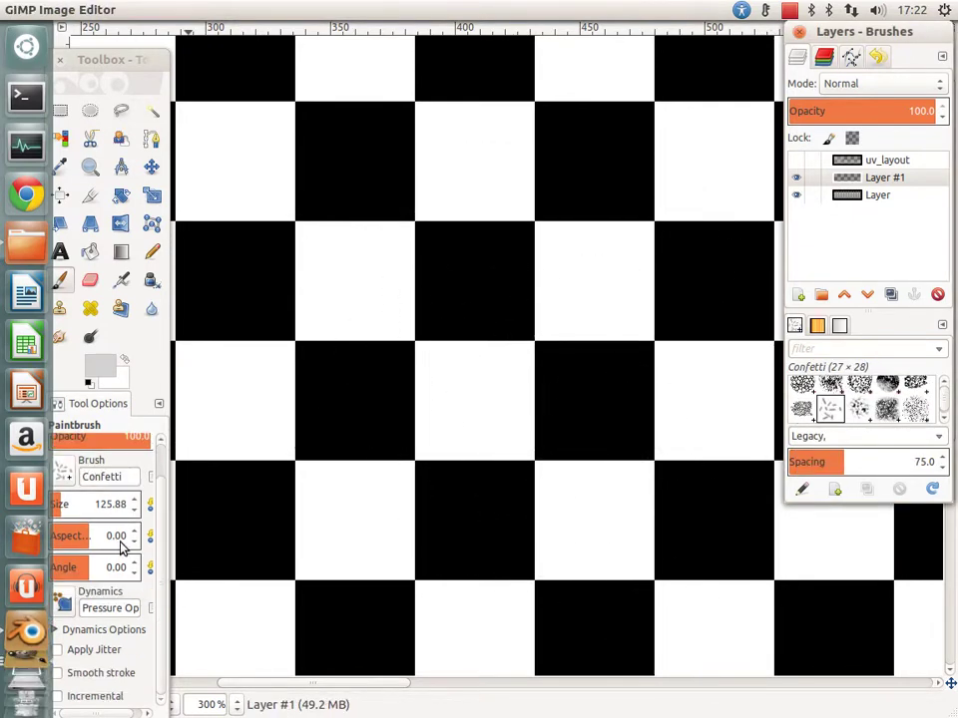
scroll(119, 536, down, 1)
scroll(92, 599, up, 3)
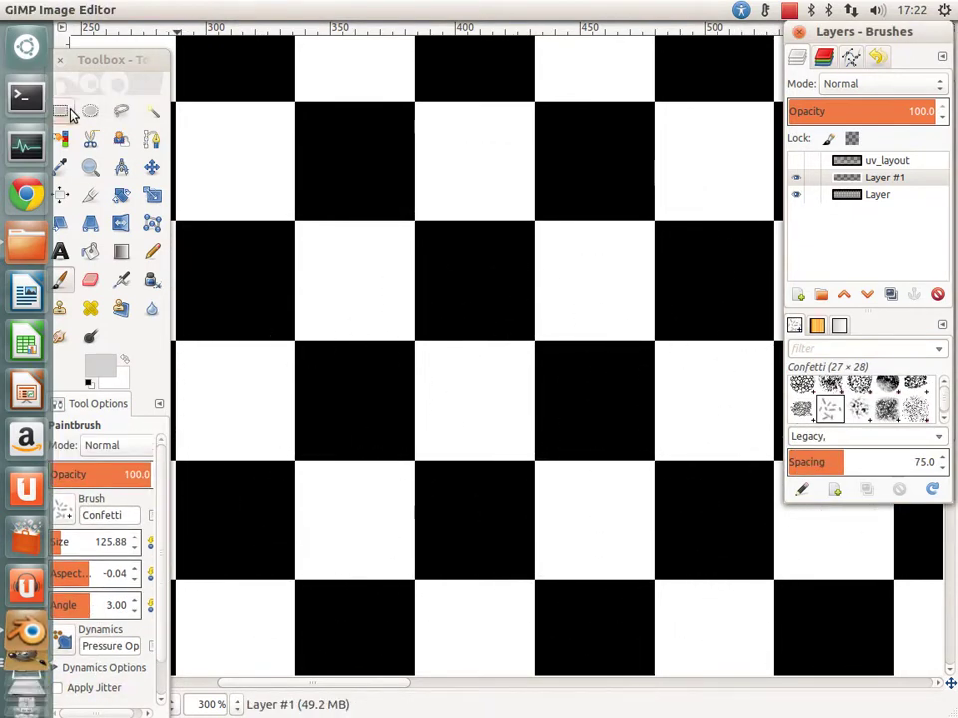
mouse_move(110, 62)
mouse_down()
mouse_move(162, 44)
mouse_move(135, 34)
mouse_up()
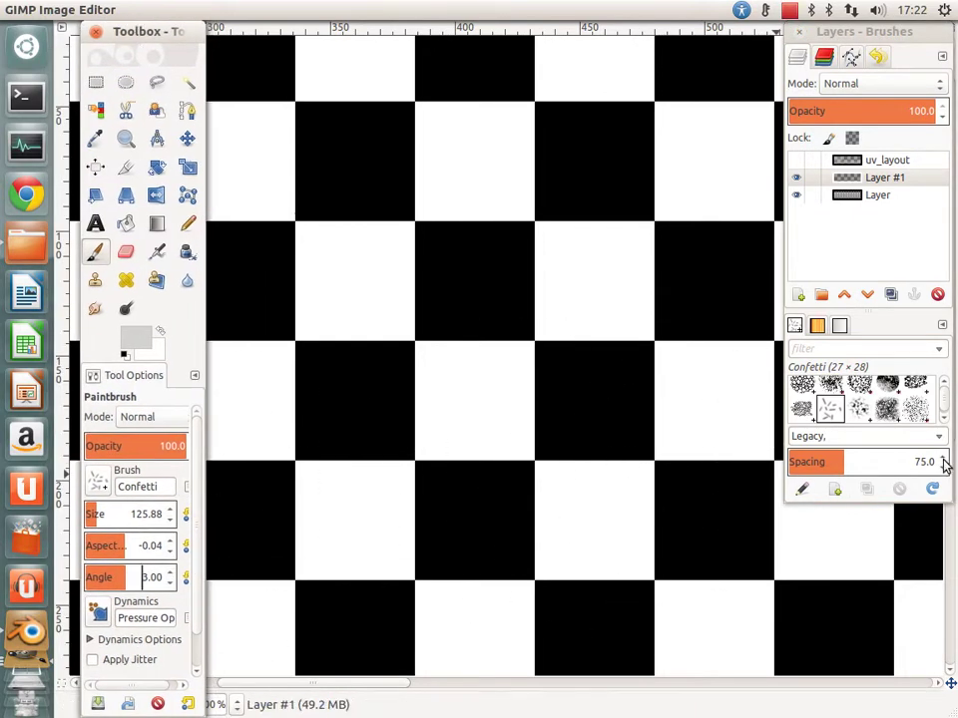
scroll(881, 419, up, 5)
scroll(881, 419, up, 5)
click(855, 411)
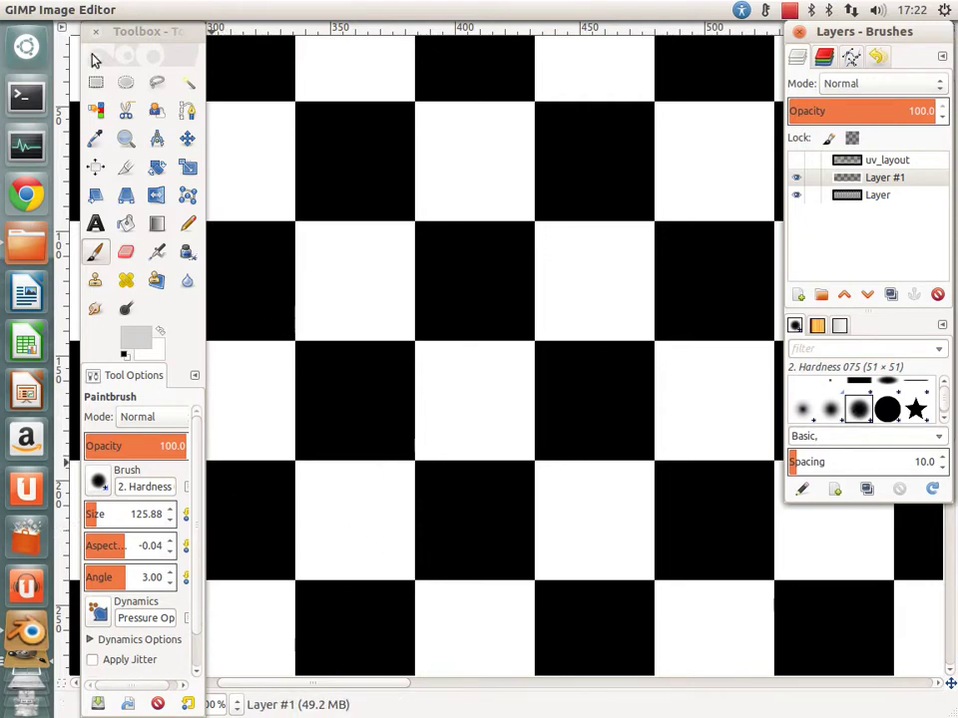
drag(204, 157, 228, 160)
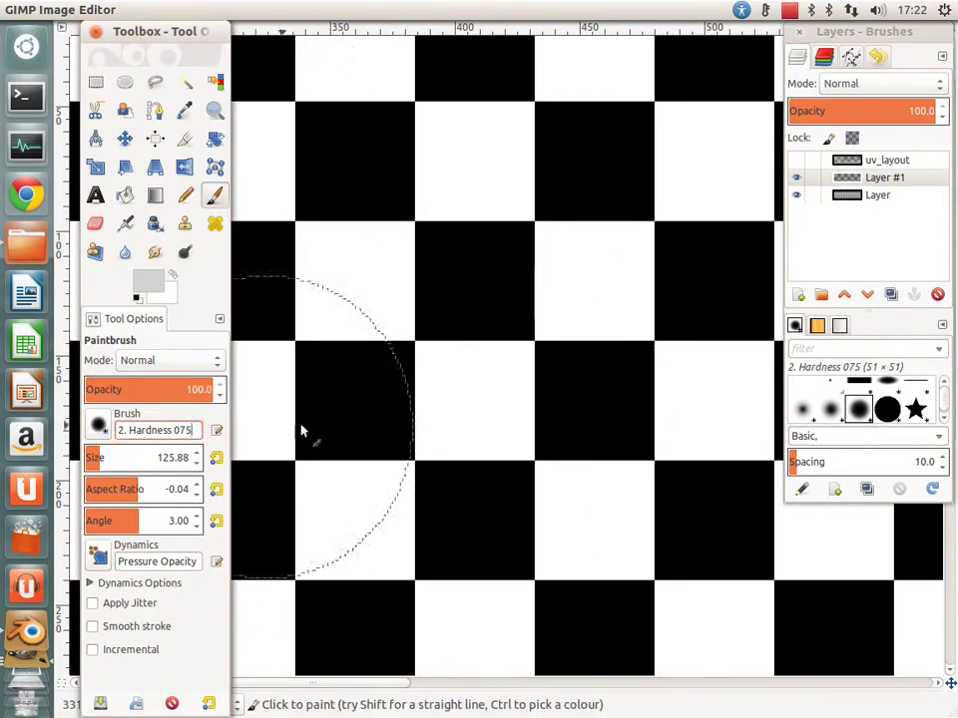
Step: Pick 2. Hardness 100, undo a trial grey stroke, and set brush size 47.83
click(887, 409)
mouse_move(558, 403)
mouse_down()
mouse_move(456, 266)
mouse_move(385, 523)
mouse_up()
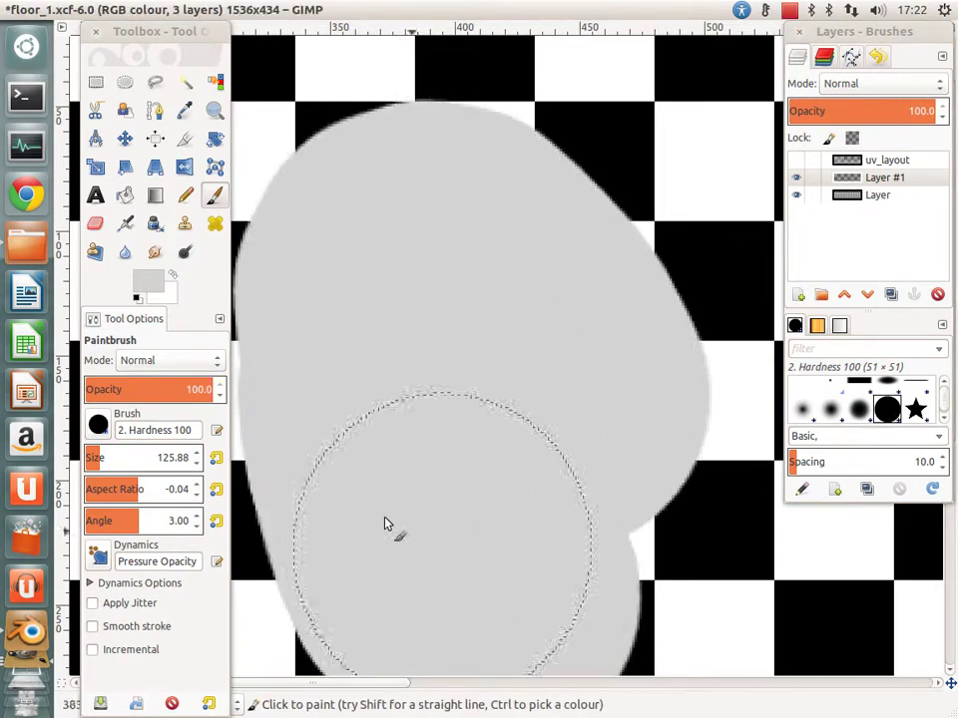
key(ctrl+z)
ctrl+scroll(419, 474, down, 1)
ctrl+scroll(342, 354, down, 2)
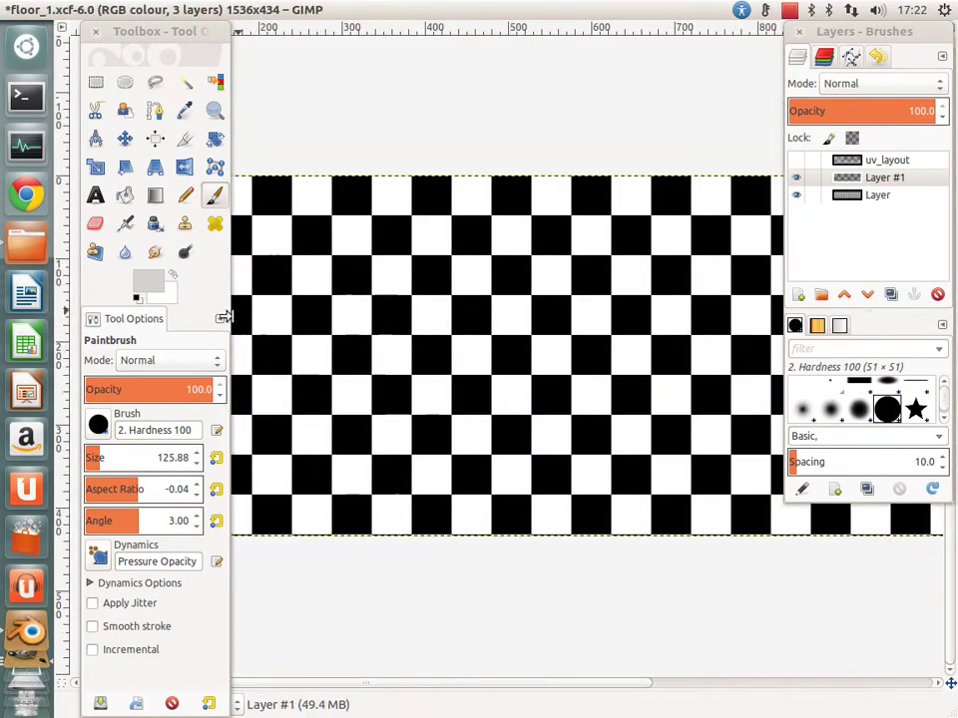
drag(96, 457, 87, 458)
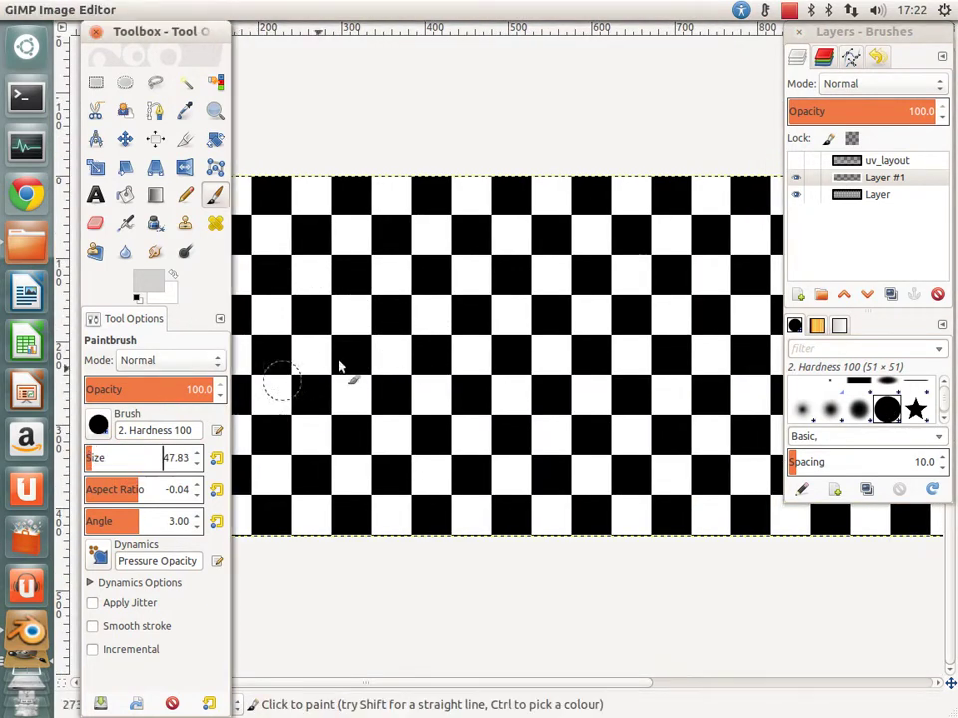
scroll(443, 337, right, 5)
ctrl+scroll(443, 337, down, 3)
Step: Show uv_layout, set Layer #1 to full opacity and the checkerboard layer to 44.4%
ctrl+scroll(395, 309, down, 1)
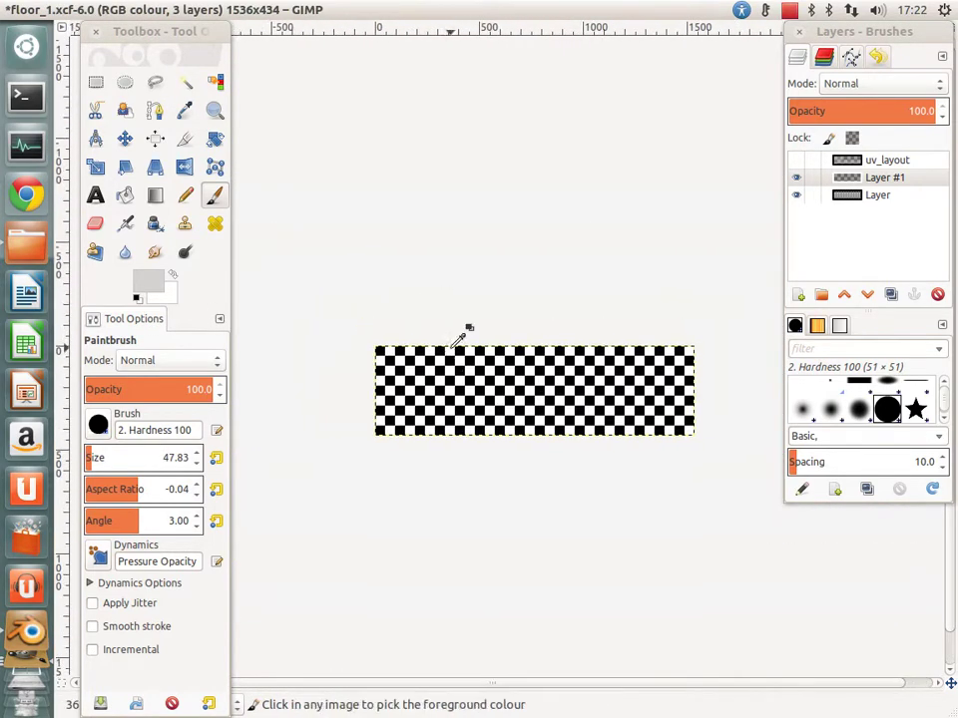
ctrl+scroll(461, 331, up, 1)
click(840, 162)
click(797, 161)
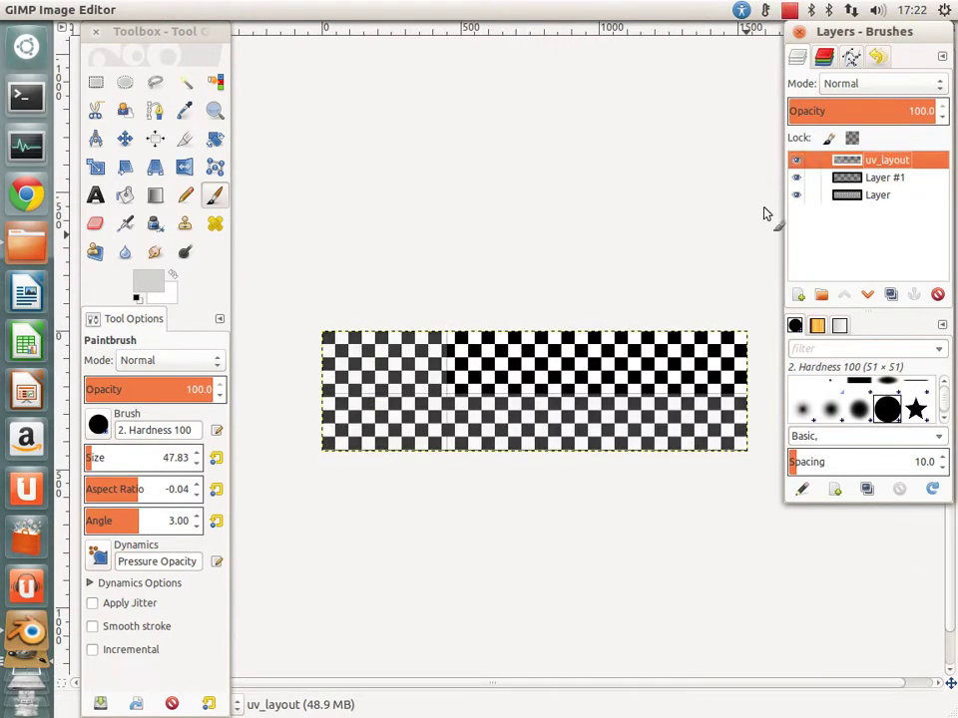
click(866, 178)
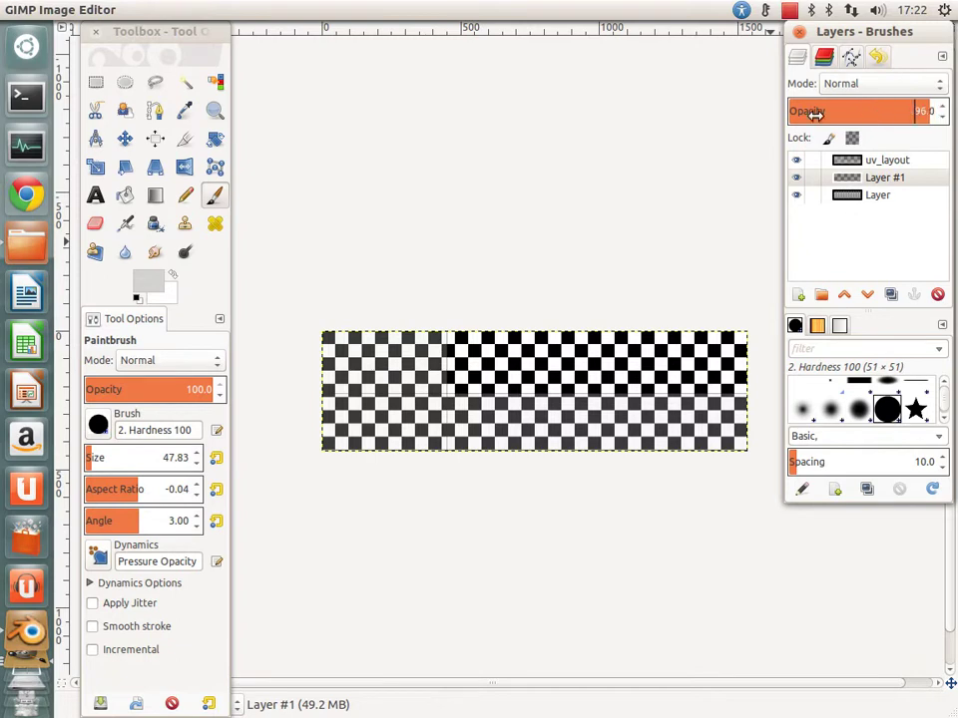
drag(704, 122, 937, 112)
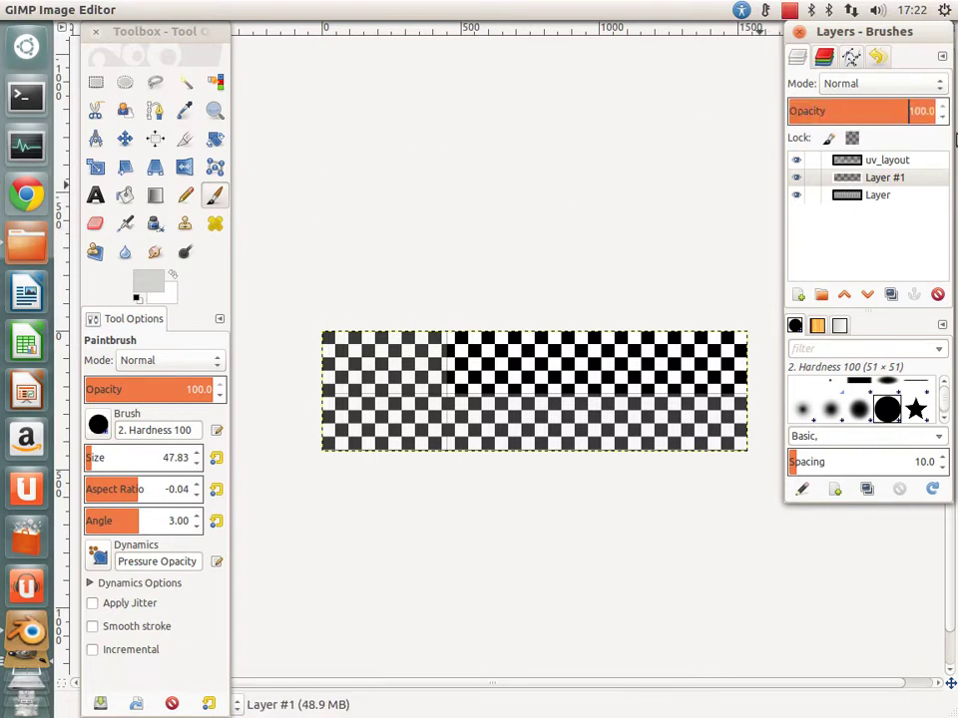
click(846, 197)
drag(866, 113, 40, 140)
Step: Paint trial grey strokes on Layer #1, undoing each
ctrl+scroll(334, 310, up, 3)
ctrl+scroll(353, 331, up, 3)
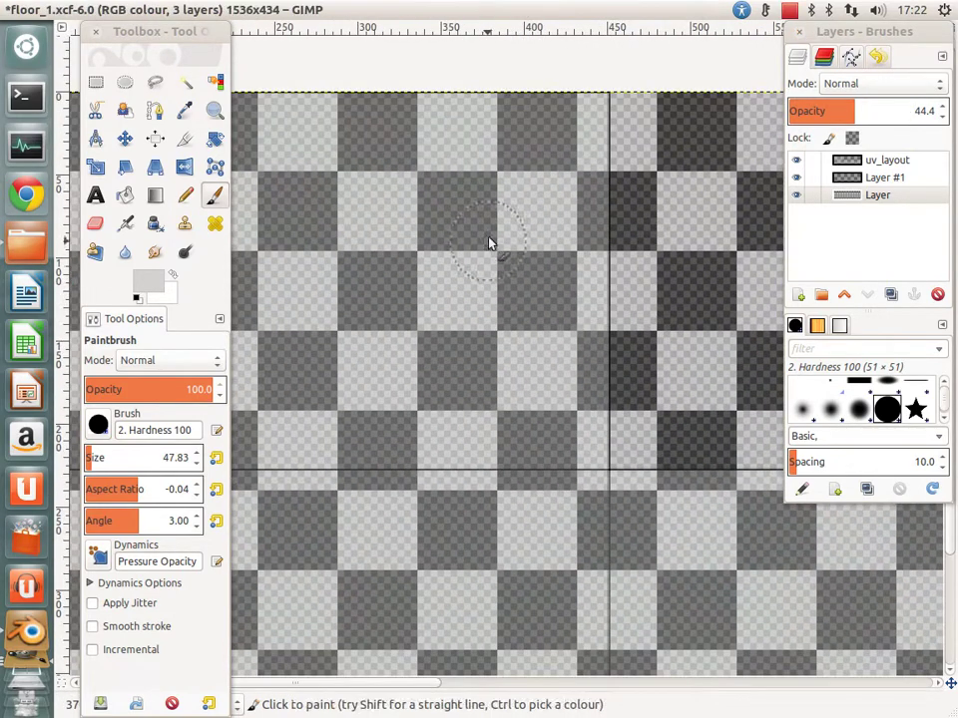
drag(491, 241, 500, 186)
key(ctrl+z)
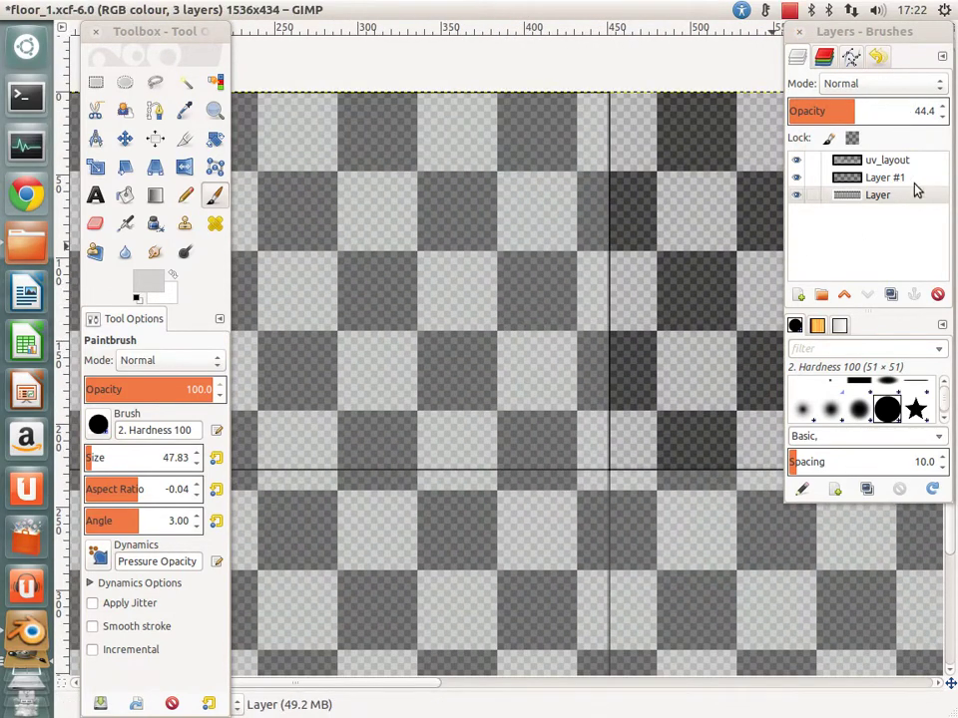
click(885, 178)
drag(546, 162, 574, 155)
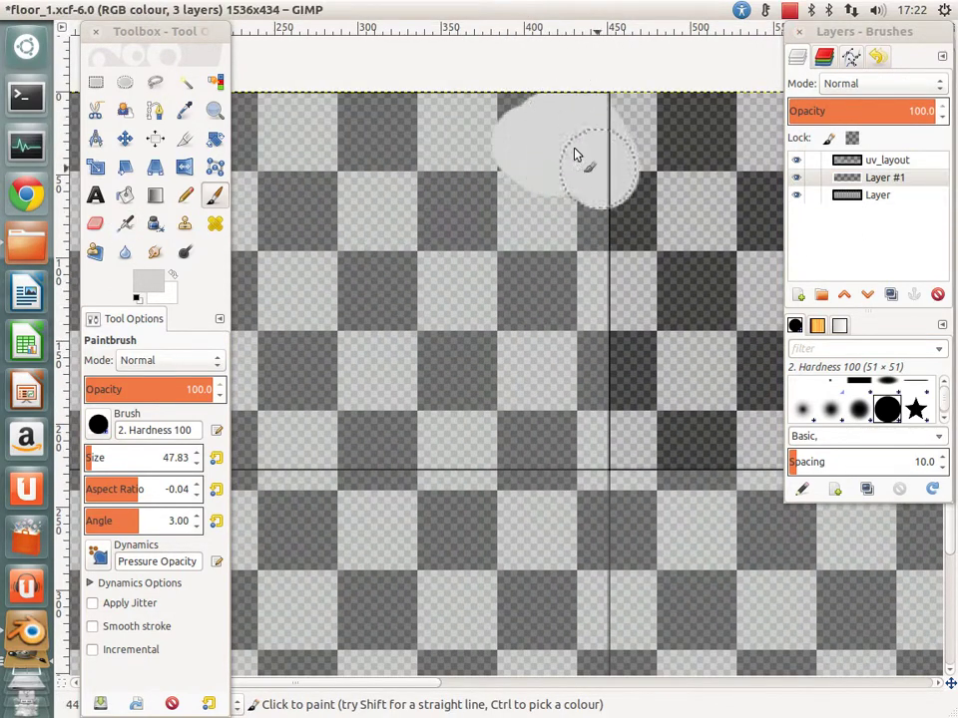
mouse_move(575, 98)
mouse_down()
mouse_move(590, 252)
mouse_move(567, 271)
mouse_up()
key(ctrl+z)
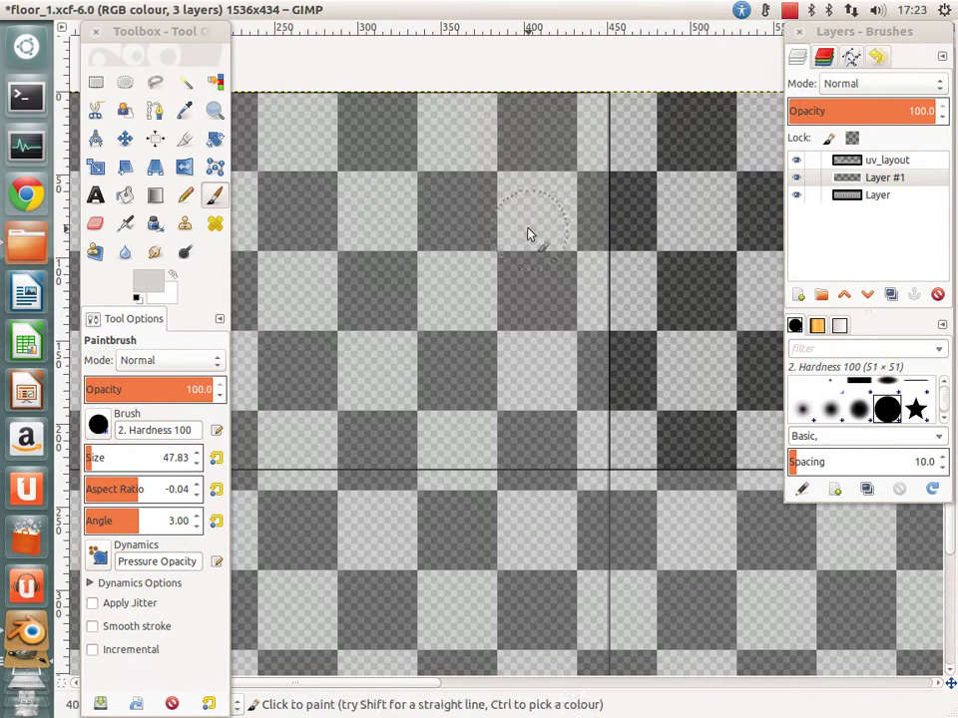
Step: Paint a small grey blob at brush size 16.61, then erase it completely
click(132, 458)
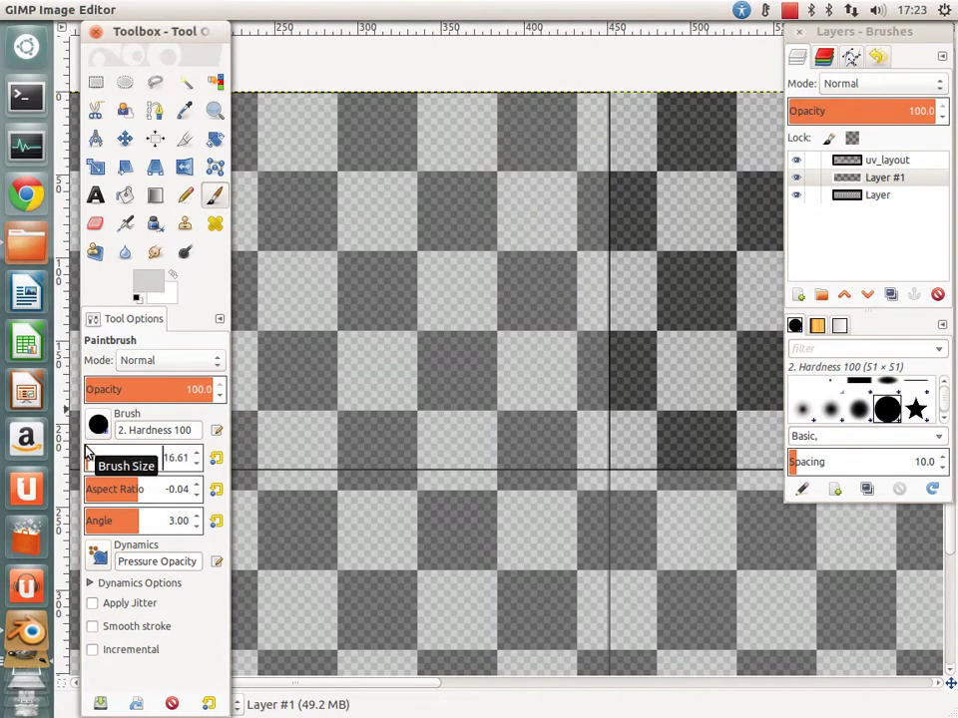
drag(577, 117, 574, 136)
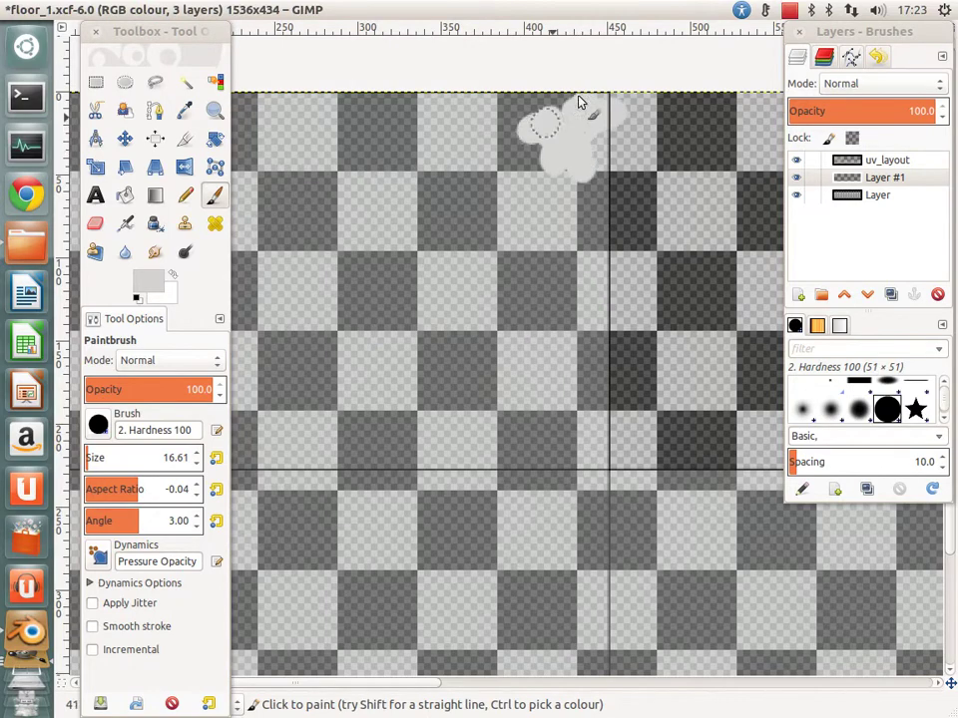
click(95, 224)
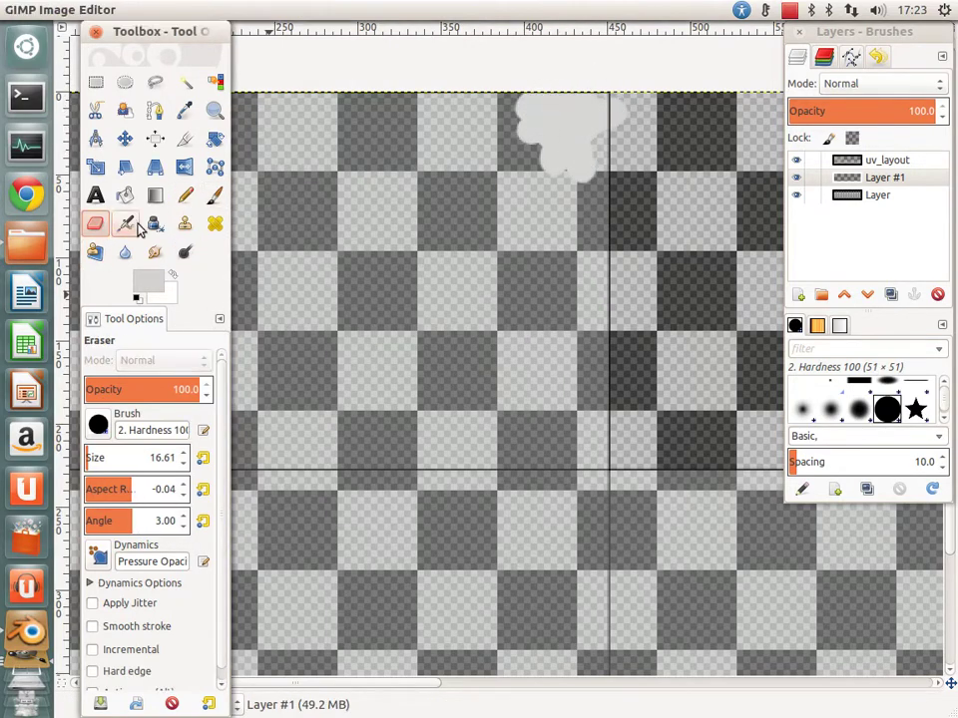
drag(542, 176, 574, 173)
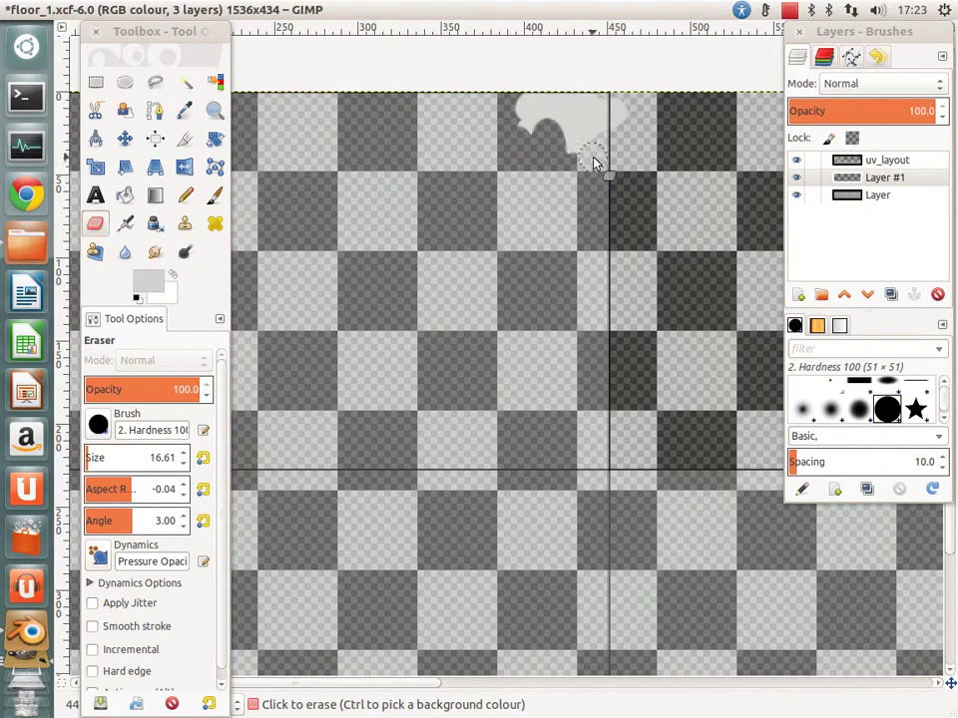
drag(508, 119, 538, 137)
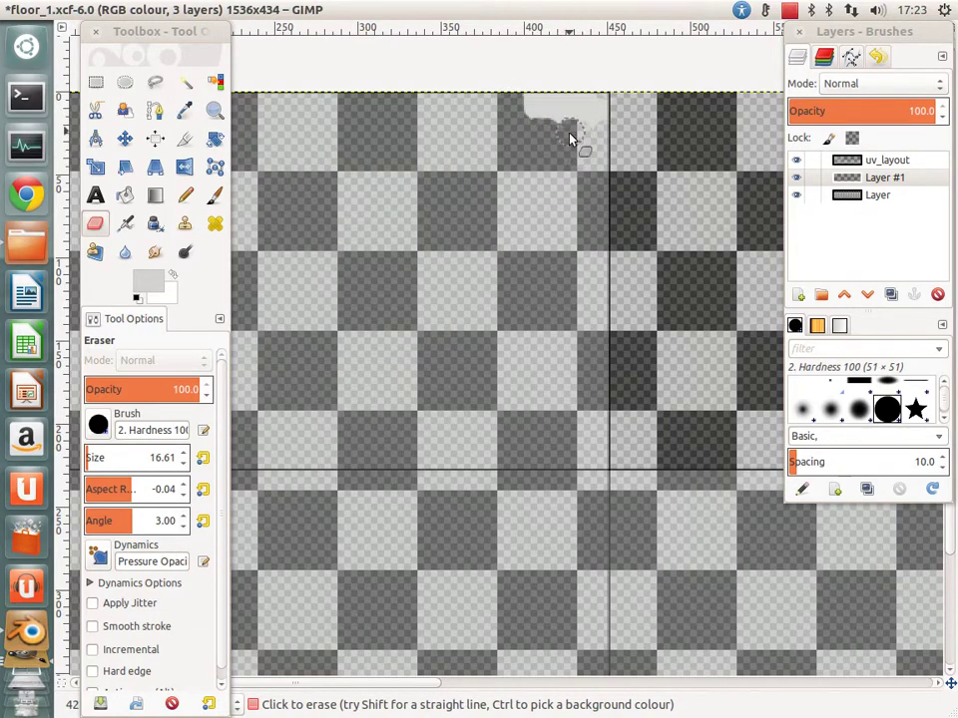
drag(619, 117, 534, 111)
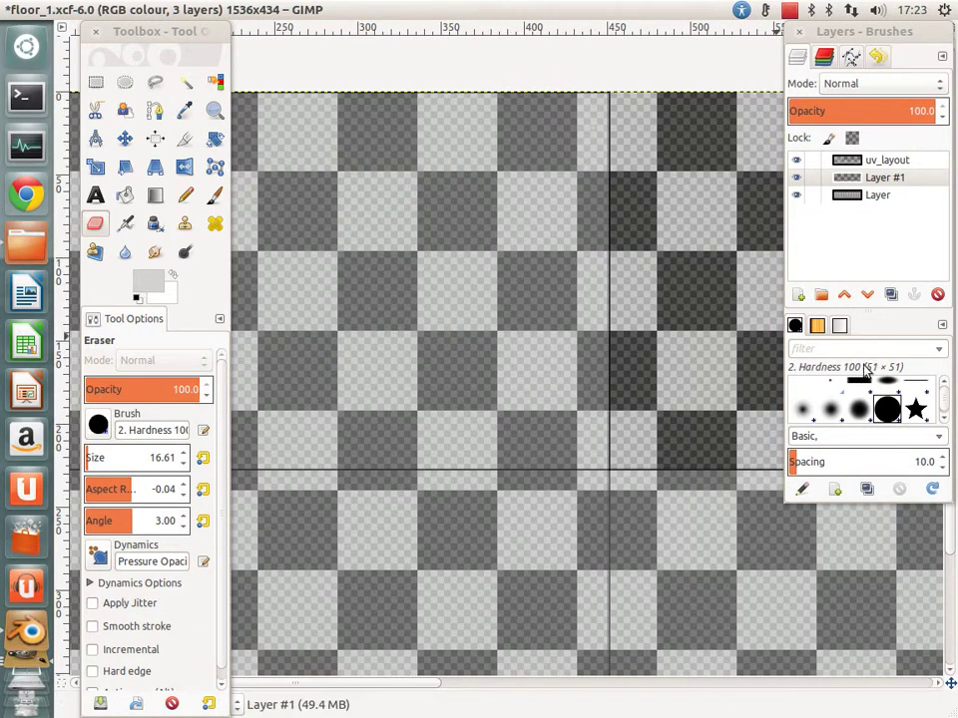
scroll(873, 427, down, 3)
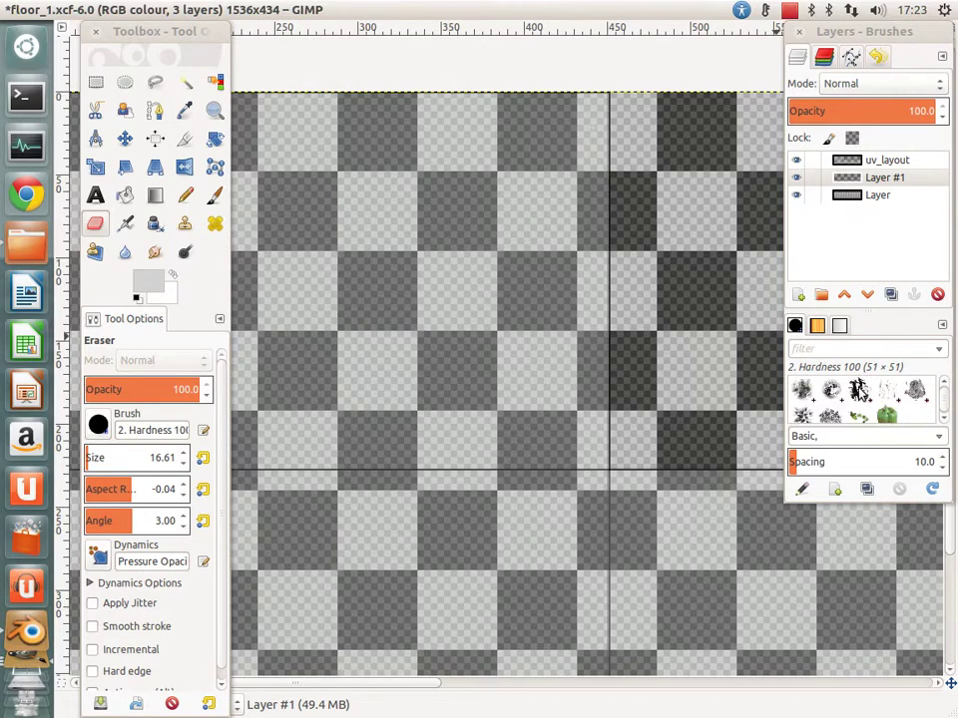
Step: Select the Texture Hose 01 brush at size 63.44
click(858, 390)
drag(93, 461, 96, 458)
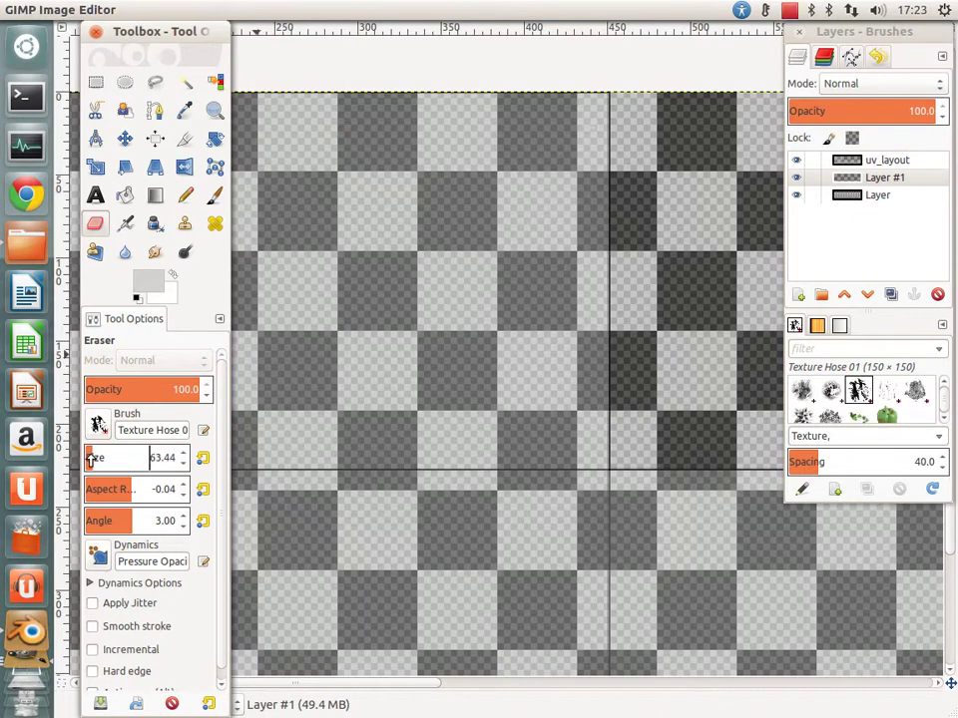
click(609, 110)
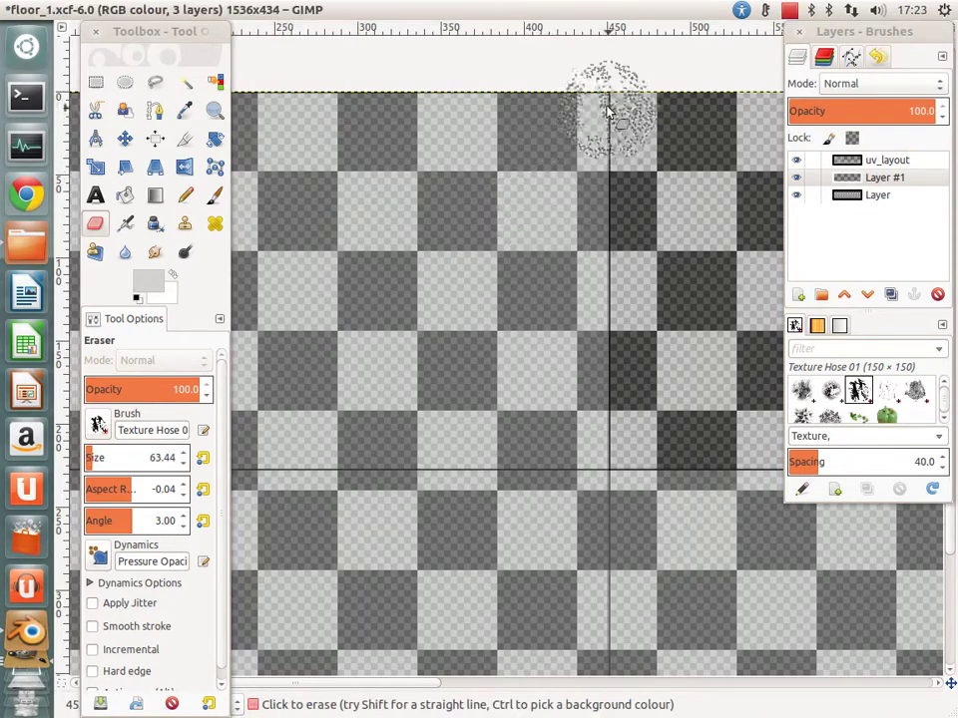
Step: Restore the checkerboard layer to 100% opacity, undo a textured erase, and return to the Paintbrush
click(809, 178)
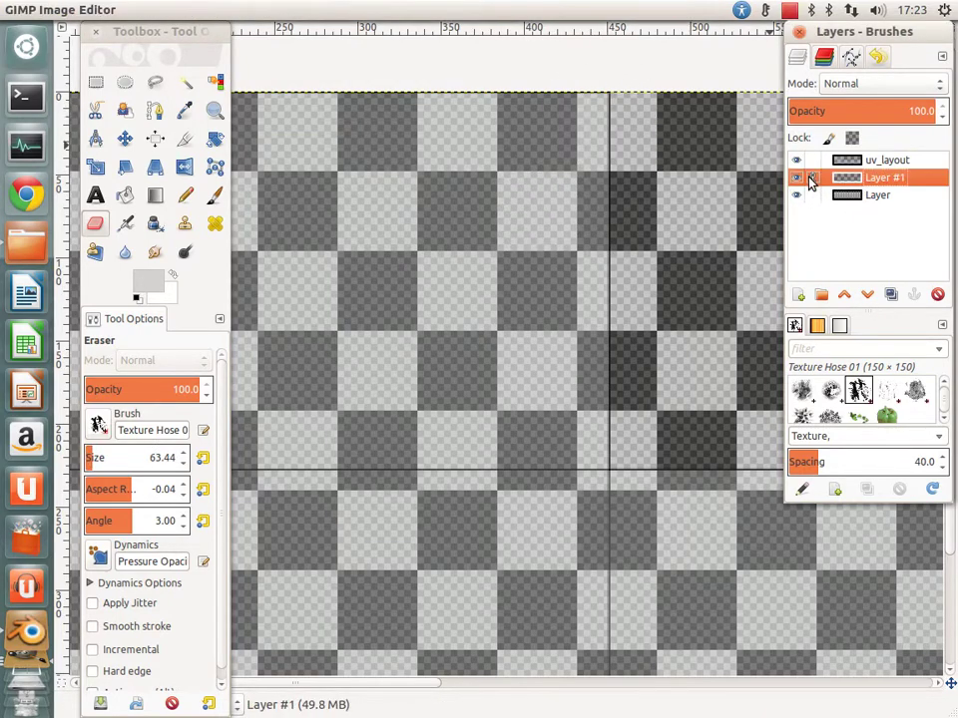
click(855, 195)
drag(873, 113, 938, 111)
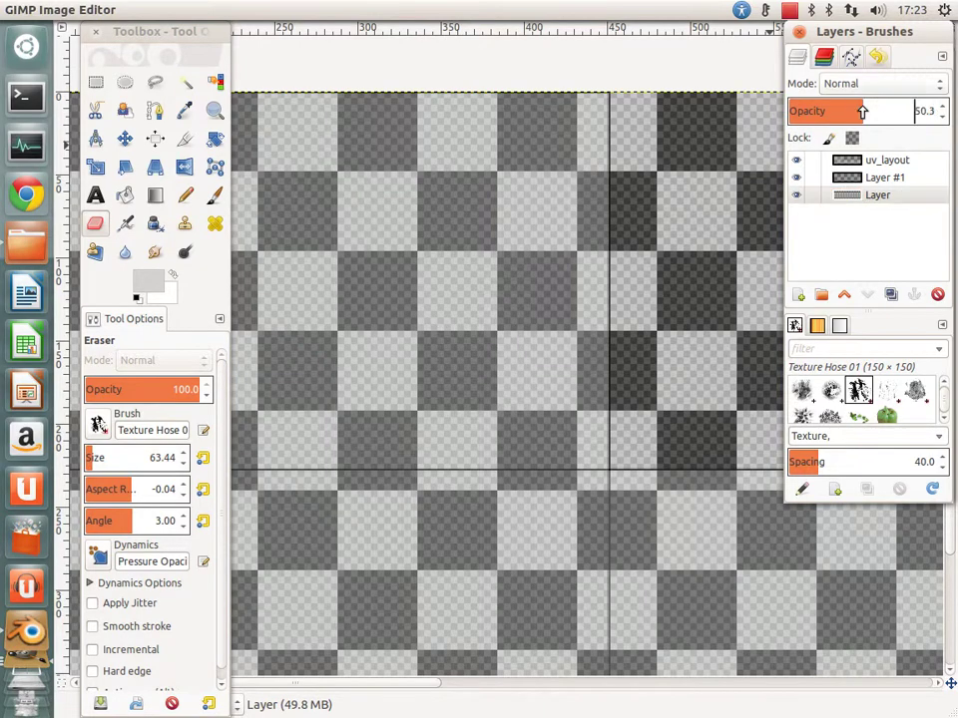
mouse_move(559, 149)
mouse_down()
mouse_move(535, 171)
mouse_move(601, 137)
mouse_up()
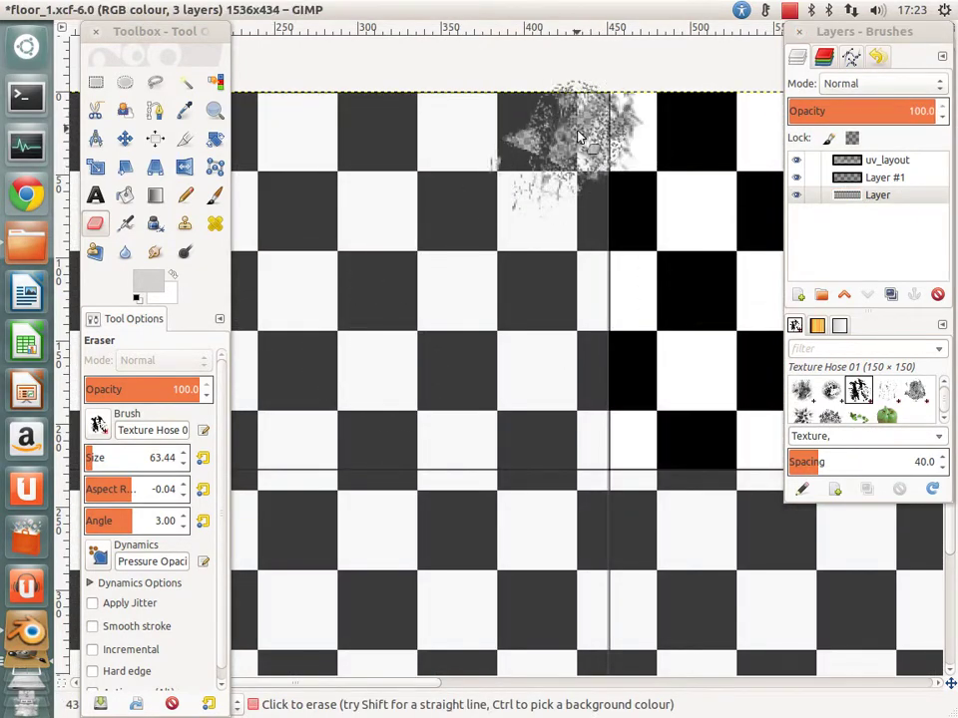
key(ctrl+z)
key(ctrl+z)
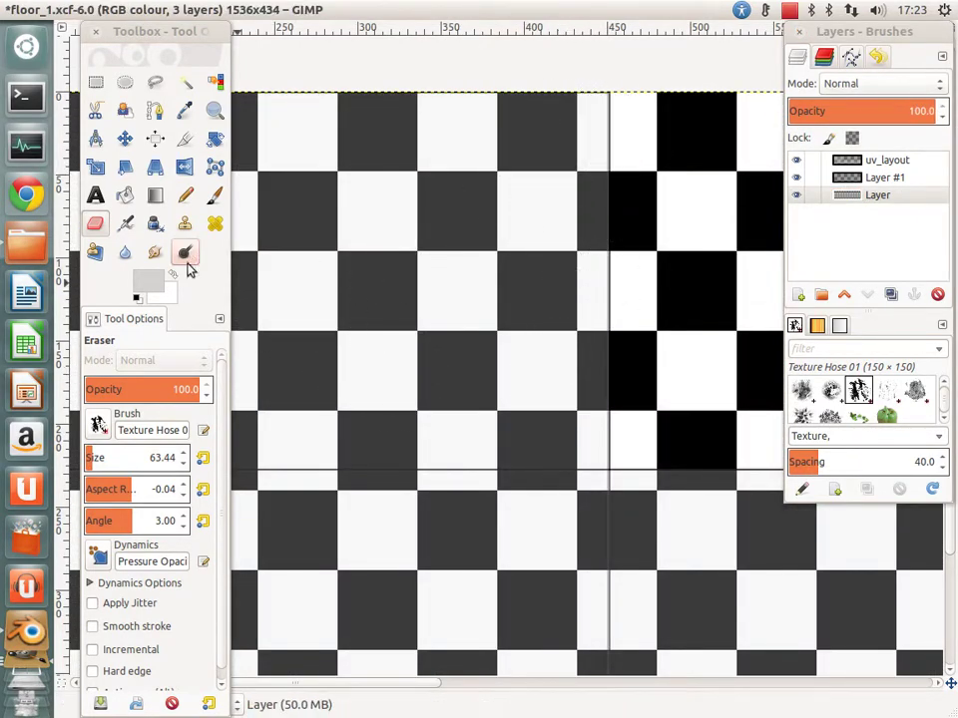
click(214, 196)
Step: Paint grey Texture Hose dirt down the middle columns, over the top-left squares and across the lower squares
mouse_move(588, 145)
mouse_down()
mouse_move(582, 229)
mouse_move(618, 239)
mouse_move(603, 478)
mouse_move(592, 299)
mouse_move(491, 331)
mouse_move(487, 367)
mouse_move(459, 363)
mouse_move(408, 299)
mouse_up()
mouse_move(374, 174)
mouse_down()
mouse_move(379, 144)
mouse_move(441, 150)
mouse_move(481, 267)
mouse_move(394, 487)
mouse_up()
ctrl+click(552, 342)
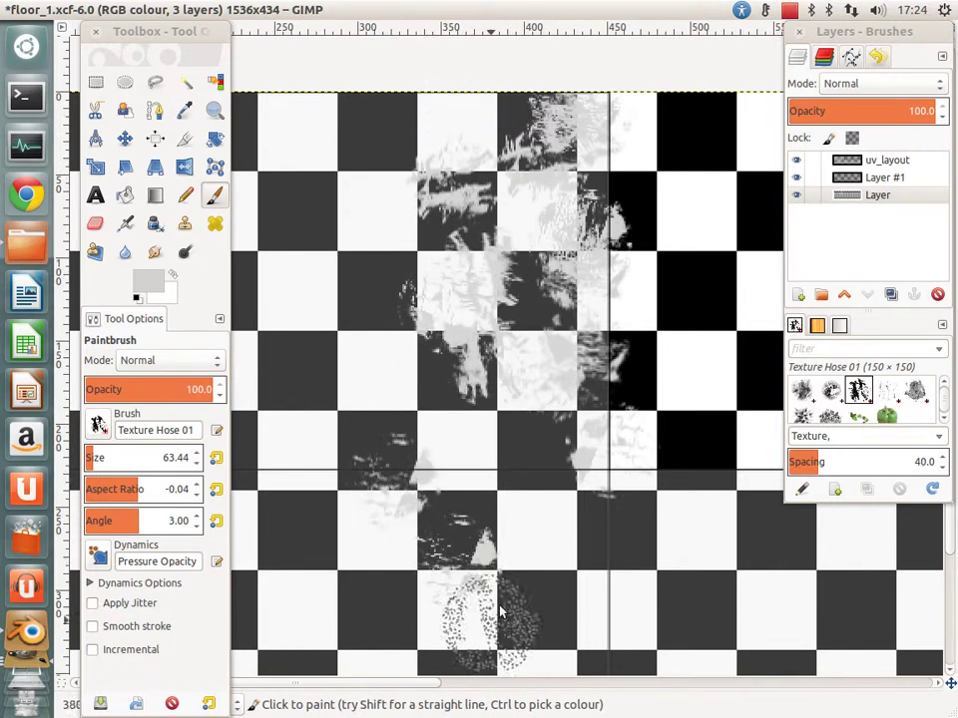
scroll(516, 304, down, 5)
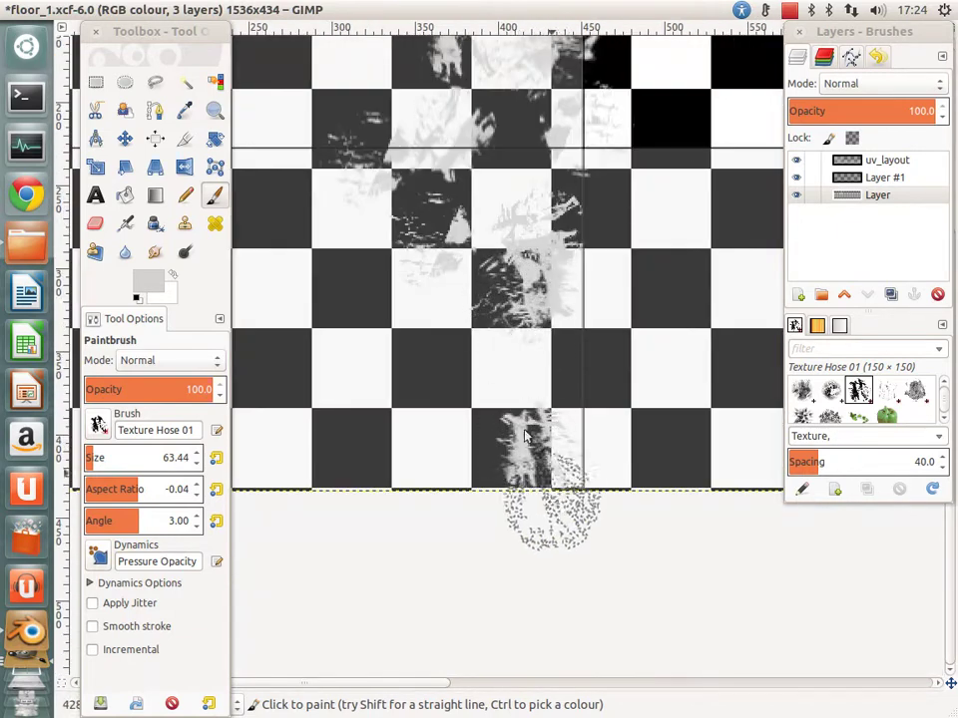
scroll(544, 513, up, 1)
scroll(545, 513, right, 3)
drag(416, 288, 438, 560)
mouse_move(446, 483)
mouse_down()
mouse_move(529, 279)
mouse_move(637, 363)
mouse_move(563, 360)
mouse_move(579, 461)
mouse_up()
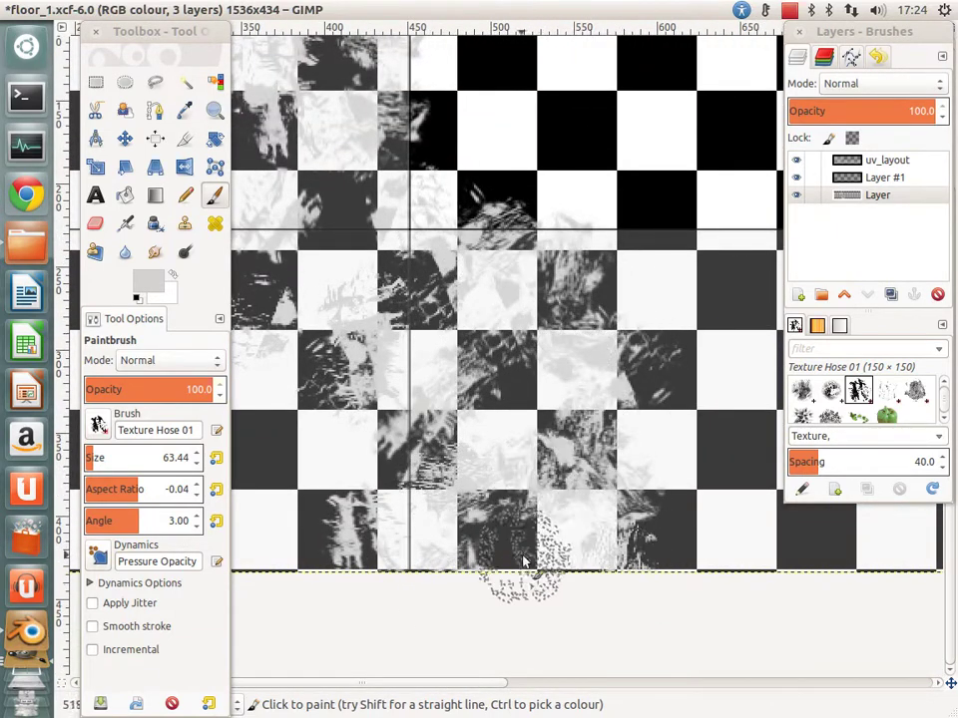
Step: Move the view right and down across the checkerboard, dabbing grey dirt over those squares
scroll(556, 615, up, 2)
scroll(555, 615, right, 4)
scroll(684, 671, down, 3)
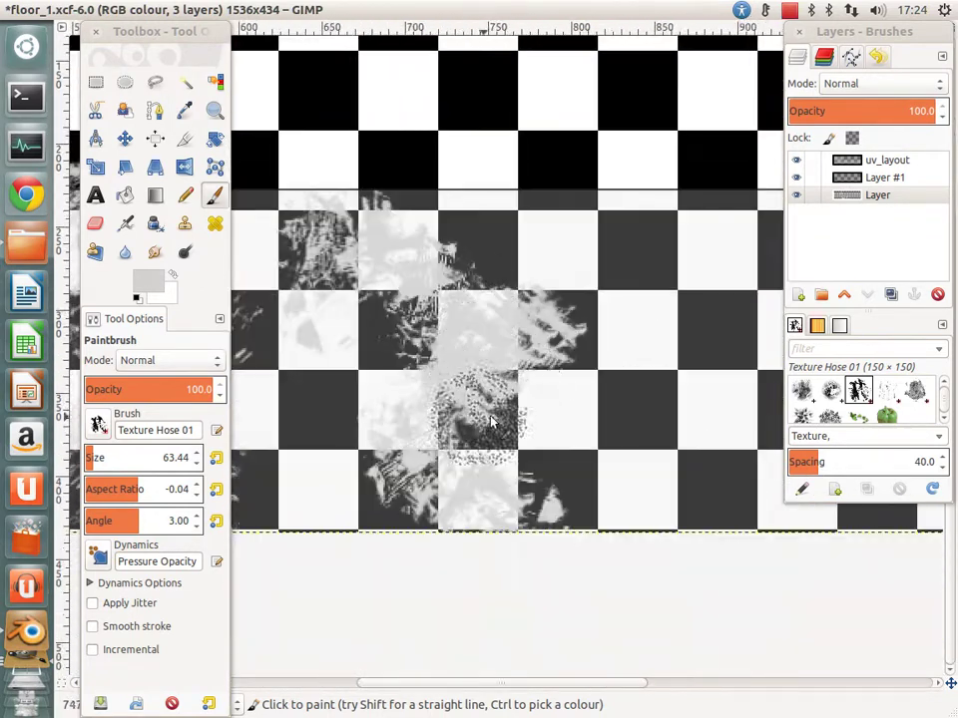
mouse_move(459, 319)
mouse_down()
mouse_move(480, 406)
mouse_move(649, 200)
mouse_up()
scroll(576, 242, right, 4)
mouse_move(575, 242)
mouse_down()
mouse_move(605, 481)
mouse_move(640, 342)
mouse_up()
scroll(598, 379, down, 1)
scroll(598, 379, right, 5)
drag(552, 406, 585, 195)
scroll(585, 195, right, 5)
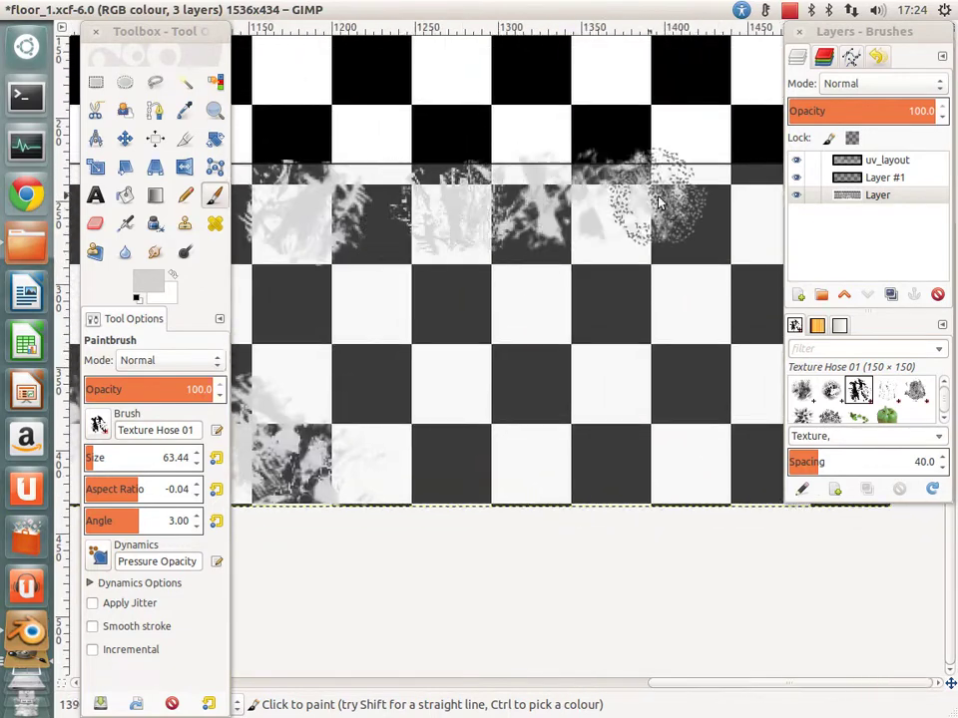
drag(641, 171, 551, 426)
scroll(552, 427, right, 2)
scroll(449, 380, down, 1)
mouse_move(449, 379)
mouse_down()
mouse_move(529, 125)
mouse_move(545, 460)
mouse_up()
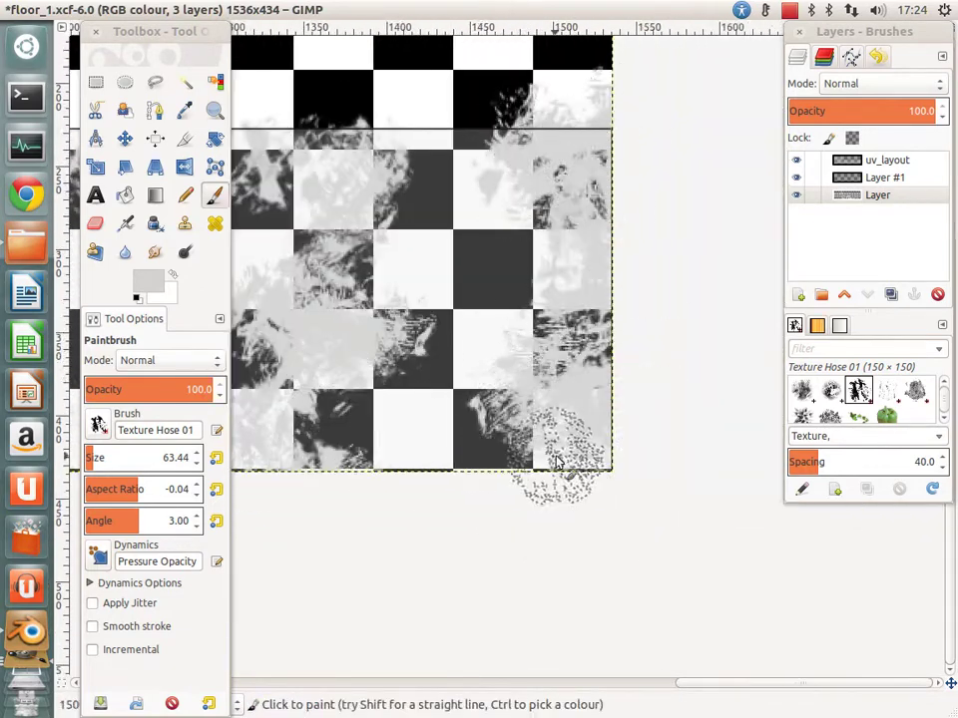
Step: Move the view back to the left side and dab grey dirt over the left-hand squares
scroll(545, 460, left, 4)
scroll(546, 460, up, 1)
scroll(475, 380, left, 4)
scroll(475, 380, up, 1)
drag(631, 385, 599, 339)
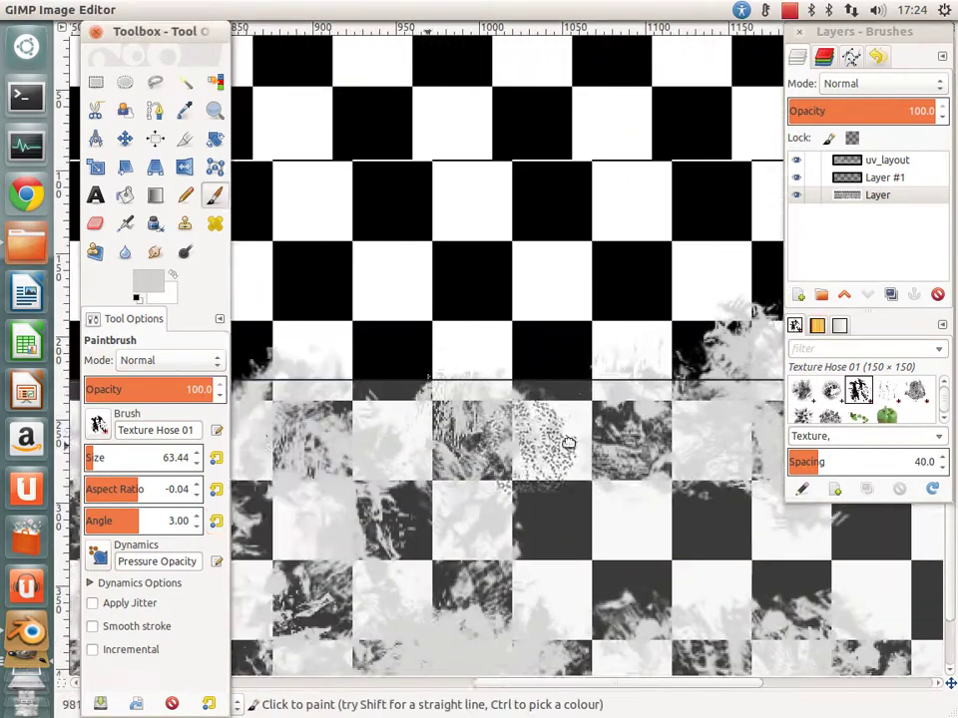
scroll(544, 438, left, 5)
scroll(449, 278, down, 1)
scroll(524, 342, left, 3)
drag(523, 343, 476, 489)
scroll(475, 489, down, 1)
scroll(458, 513, left, 3)
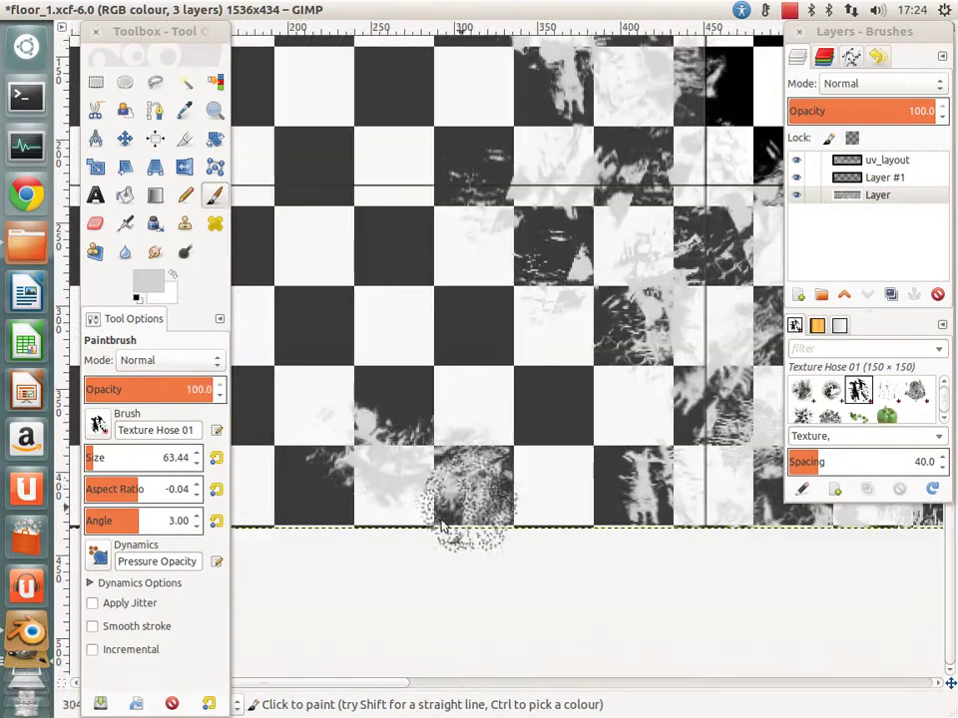
scroll(459, 512, left, 2)
drag(641, 245, 434, 504)
Step: Add more grey dirt across the checkerboard, covering the top-left rows of squares
mouse_move(329, 469)
mouse_down()
mouse_move(428, 325)
mouse_move(535, 402)
mouse_move(625, 326)
mouse_move(416, 289)
mouse_up()
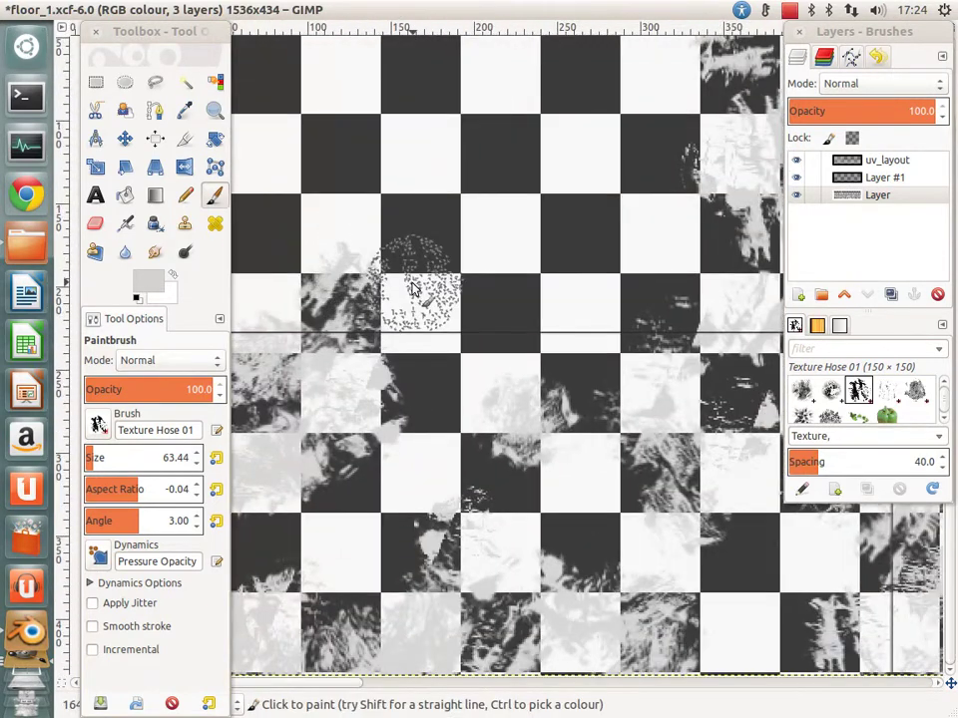
ctrl+scroll(417, 290, down, 3)
ctrl+scroll(432, 267, up, 1)
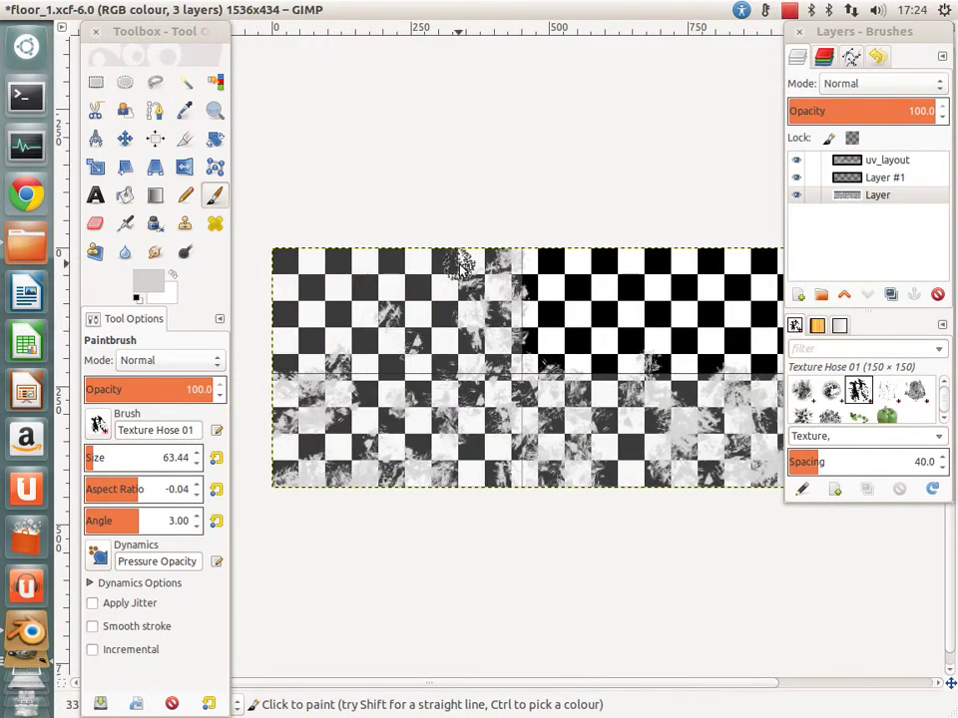
drag(255, 258, 287, 257)
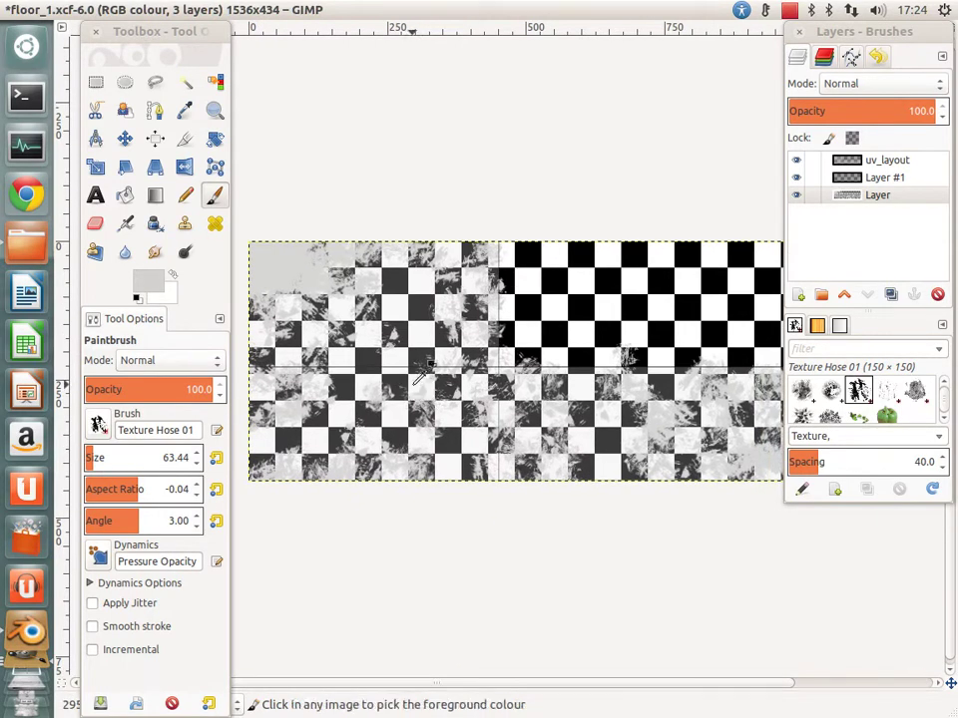
Step: Save floor_1.xcf and hide the uv_layout layer so only the dirty checkerboard shows
key(ctrl+s)
click(795, 159)
middle_drag(750, 336, 279, 264)
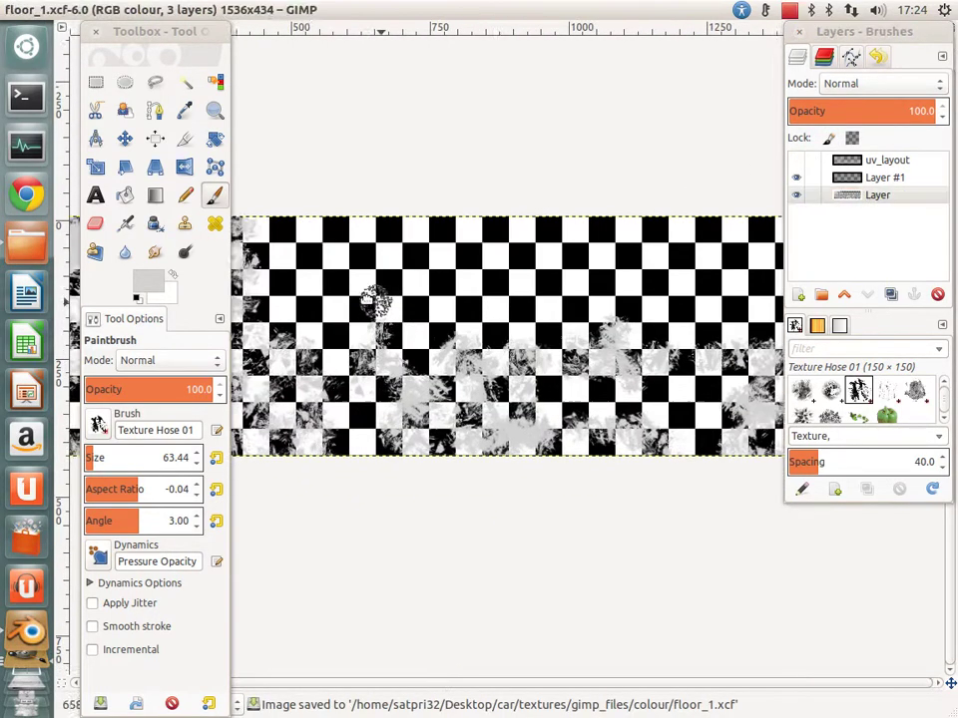
ctrl+scroll(540, 320, up, 1)
ctrl+scroll(499, 379, up, 1)
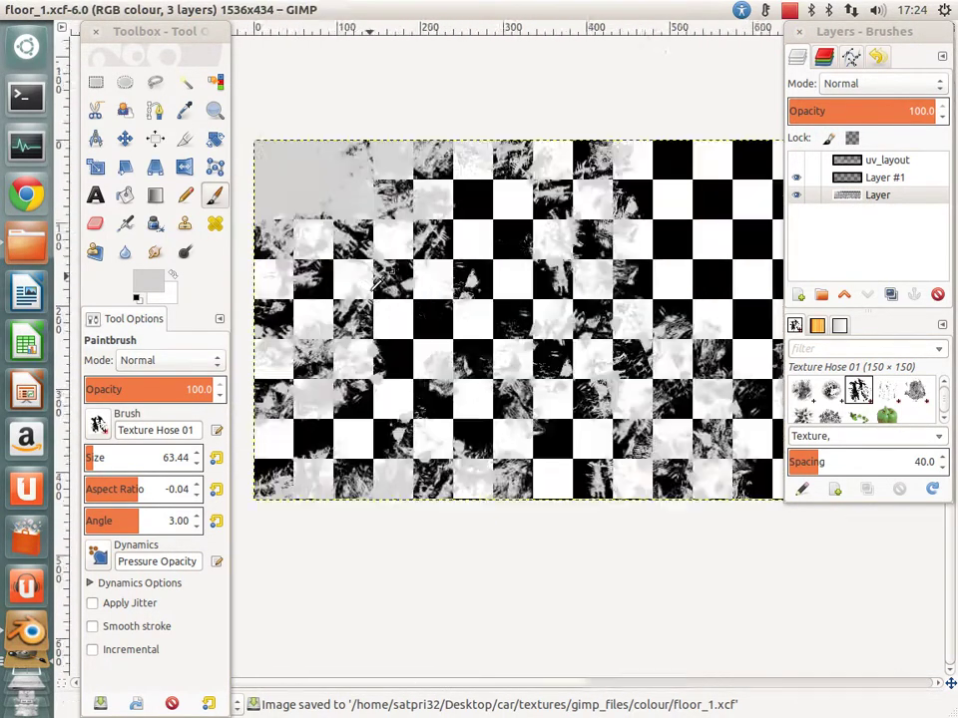
ctrl+scroll(465, 427, up, 2)
ctrl+scroll(424, 396, down, 3)
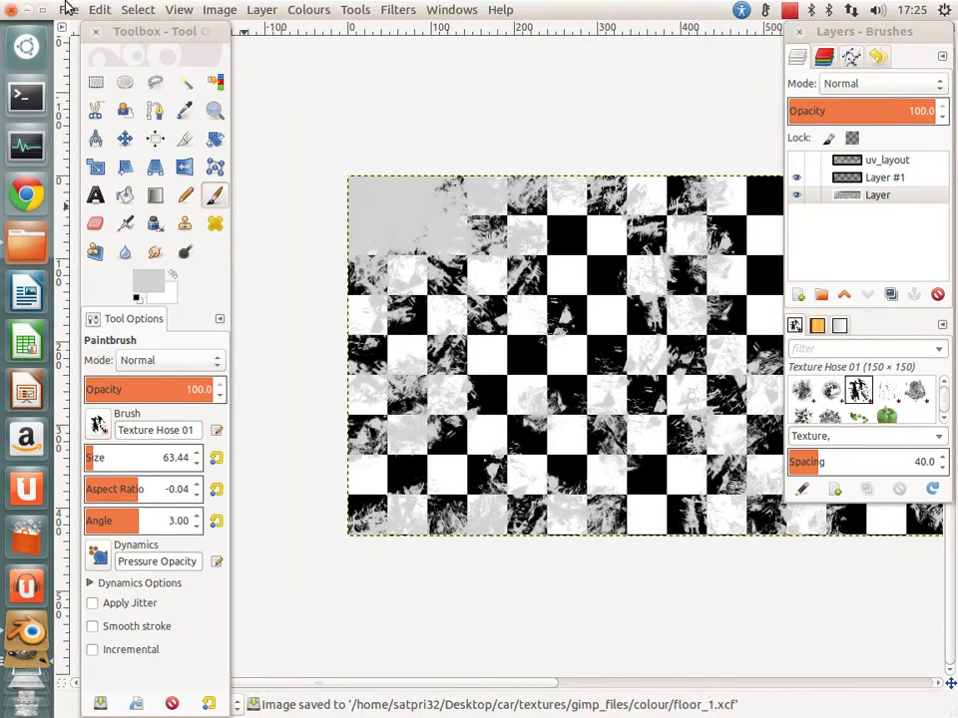
Step: Save again, export the texture as floor_1.png, and switch to Blender
click(66, 9)
key(ctrl+s)
key(ctrl+e)
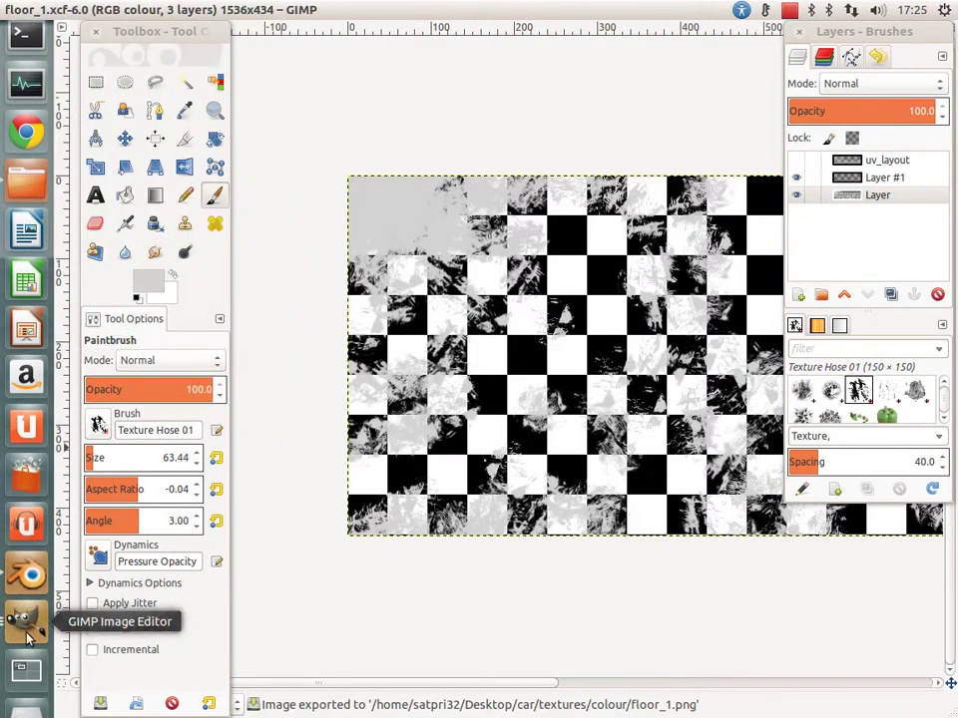
click(27, 632)
Step: Reload floor_1.png and orbit a perspective view to inspect the checkered hallway, stairs and door
click(928, 302)
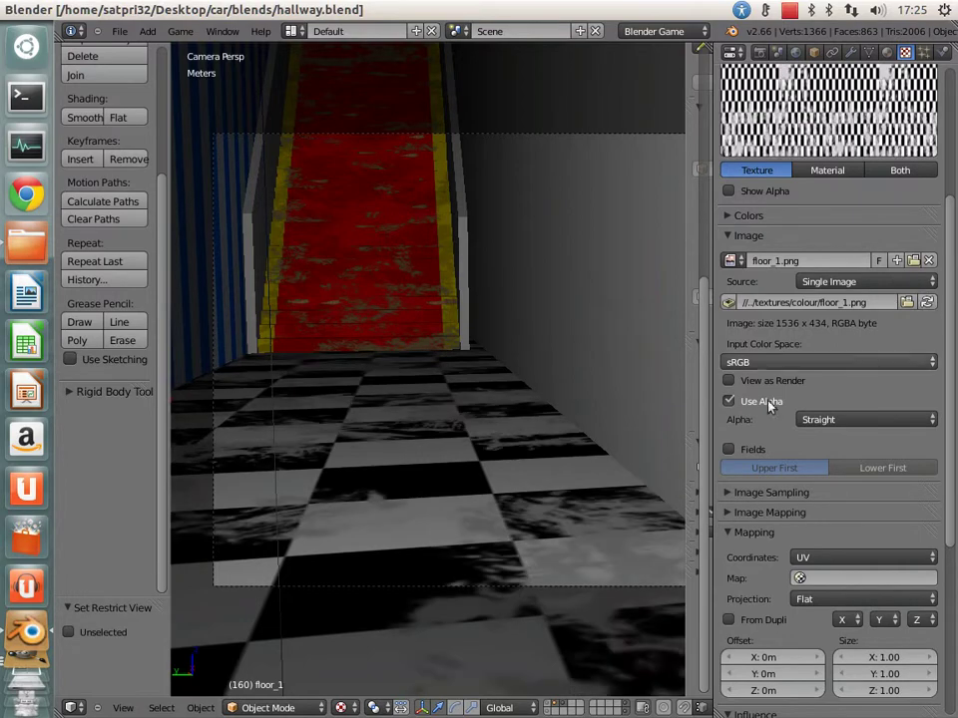
scroll(501, 512, down, 2)
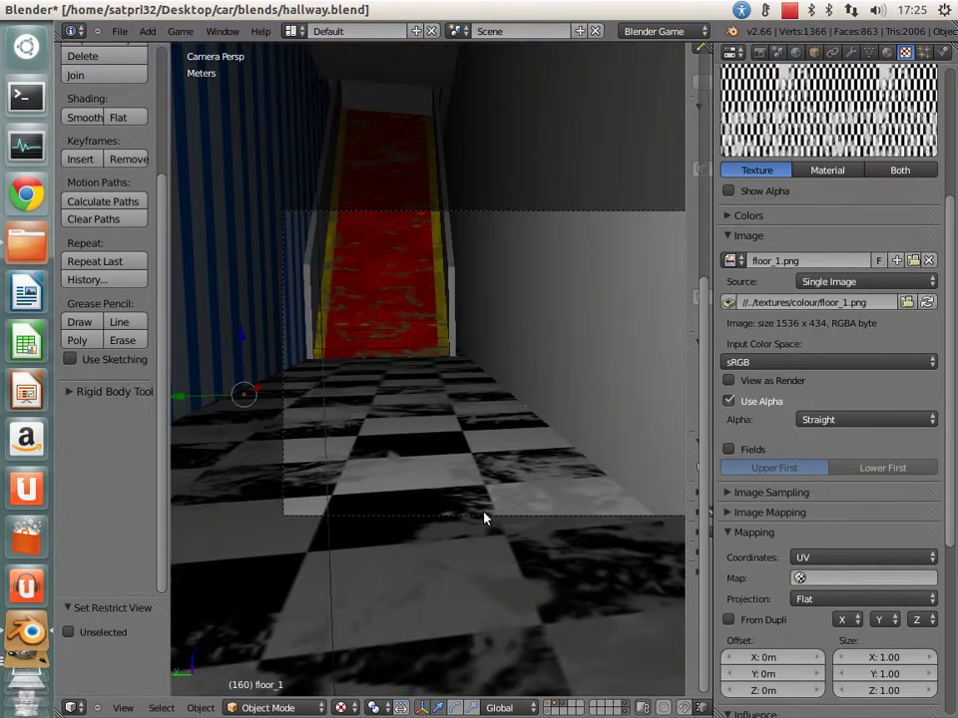
scroll(455, 499, up, 2)
key(Tab)
key(Tab)
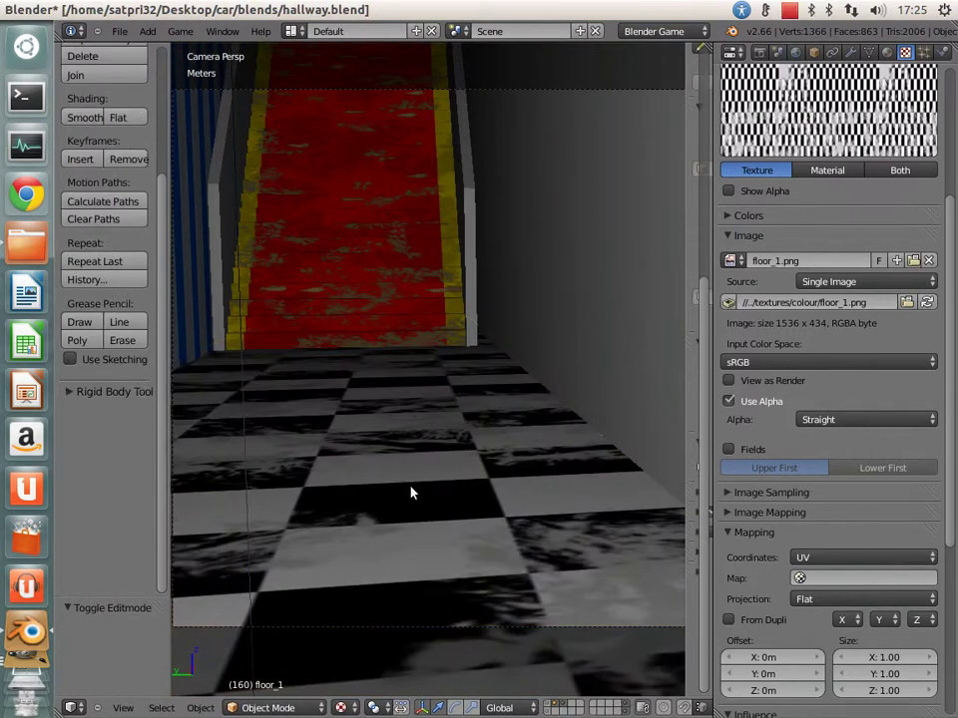
mouse_move(410, 492)
middle_down()
mouse_move(436, 507)
mouse_move(410, 500)
middle_up()
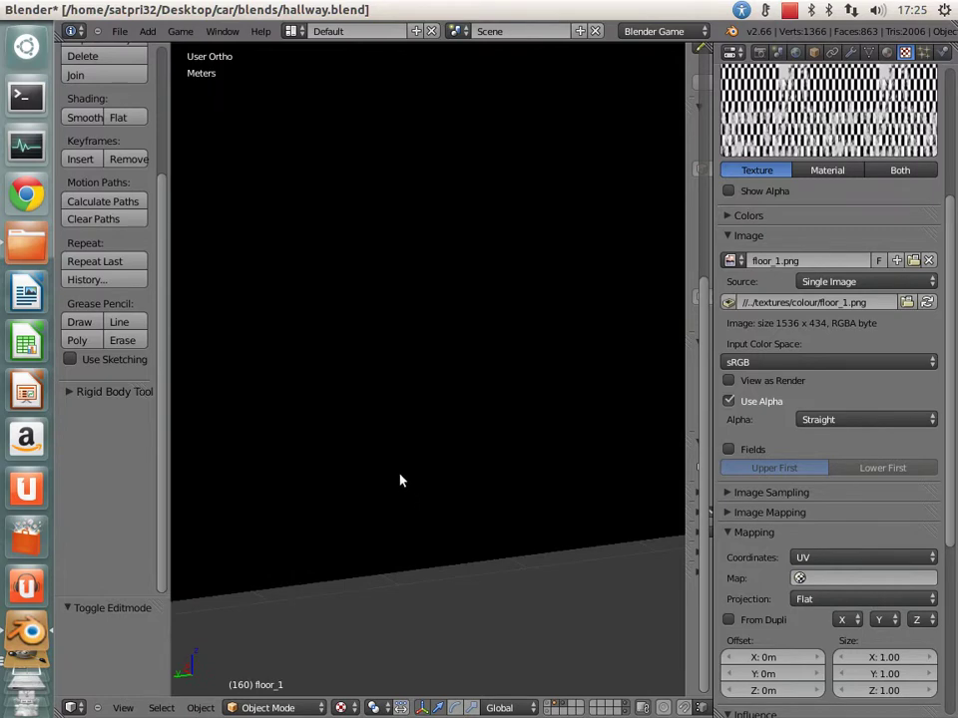
key(KP_5)
mouse_move(366, 460)
middle_down()
mouse_move(335, 359)
mouse_move(279, 316)
mouse_move(465, 402)
mouse_move(154, 412)
mouse_move(126, 318)
mouse_move(105, 337)
middle_up()
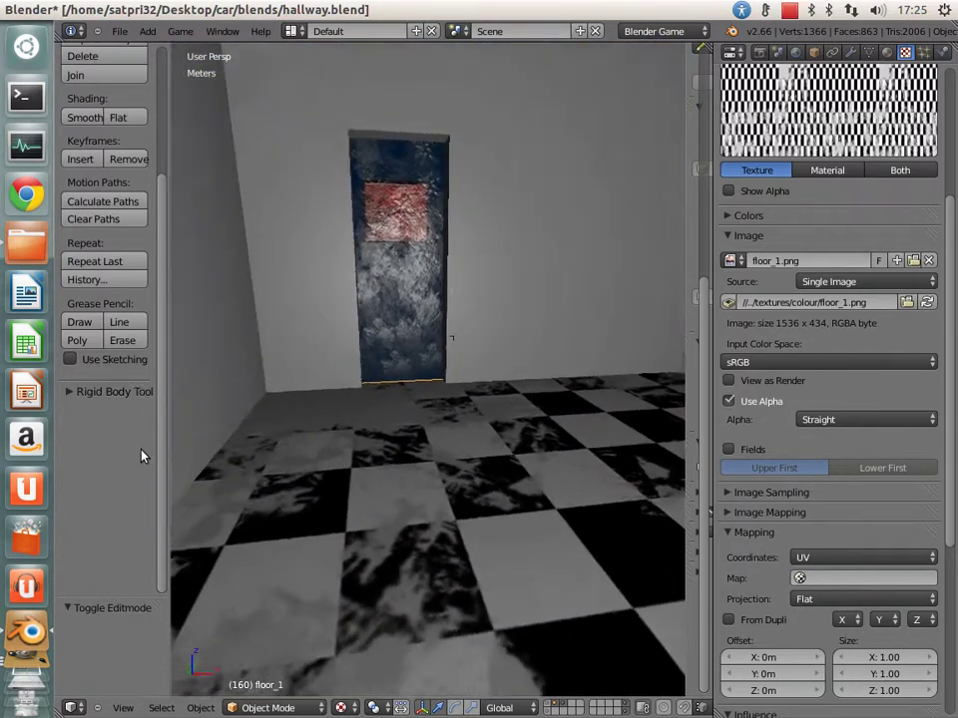
mouse_move(619, 437)
middle_down()
mouse_move(720, 450)
mouse_move(385, 253)
mouse_move(429, 363)
mouse_move(553, 359)
mouse_move(441, 347)
mouse_move(483, 214)
mouse_move(470, 338)
mouse_move(461, 100)
mouse_move(478, 340)
middle_up()
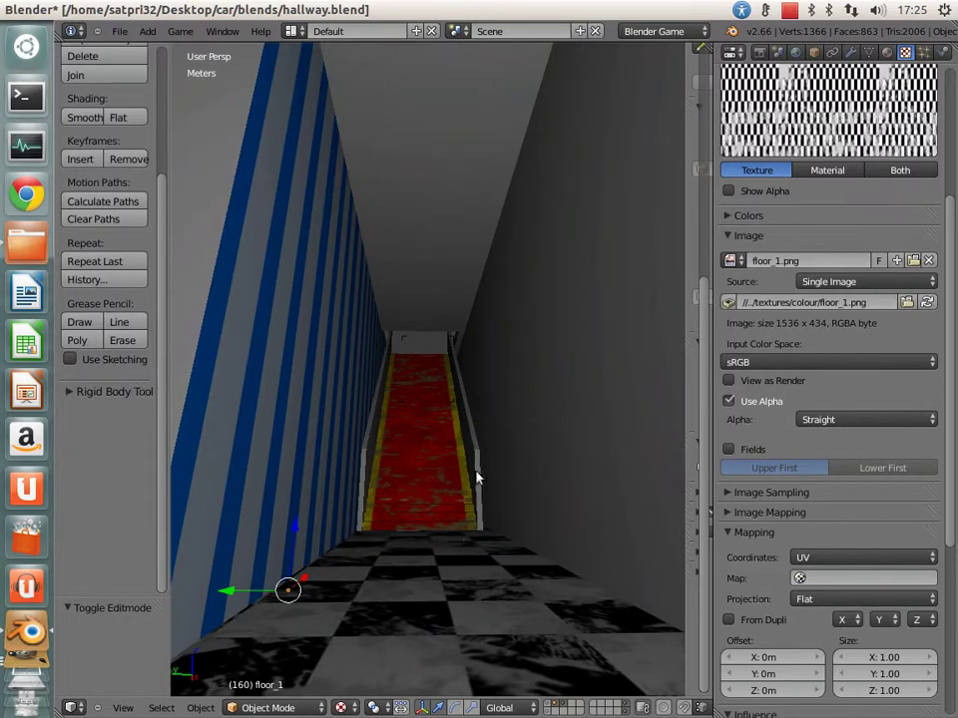
Step: Cancel a vertical move of the floor, deselect all, and tilt the view onto the checkered floor
key(g)
key(z)
key(Escape)
key(a)
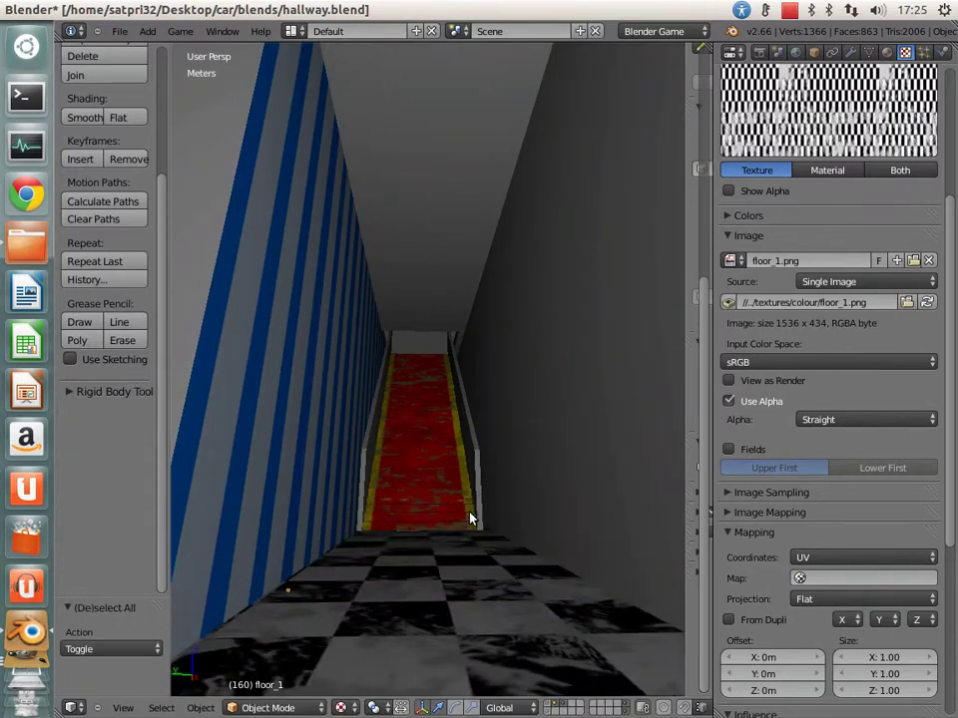
middle_drag(438, 492, 427, 662)
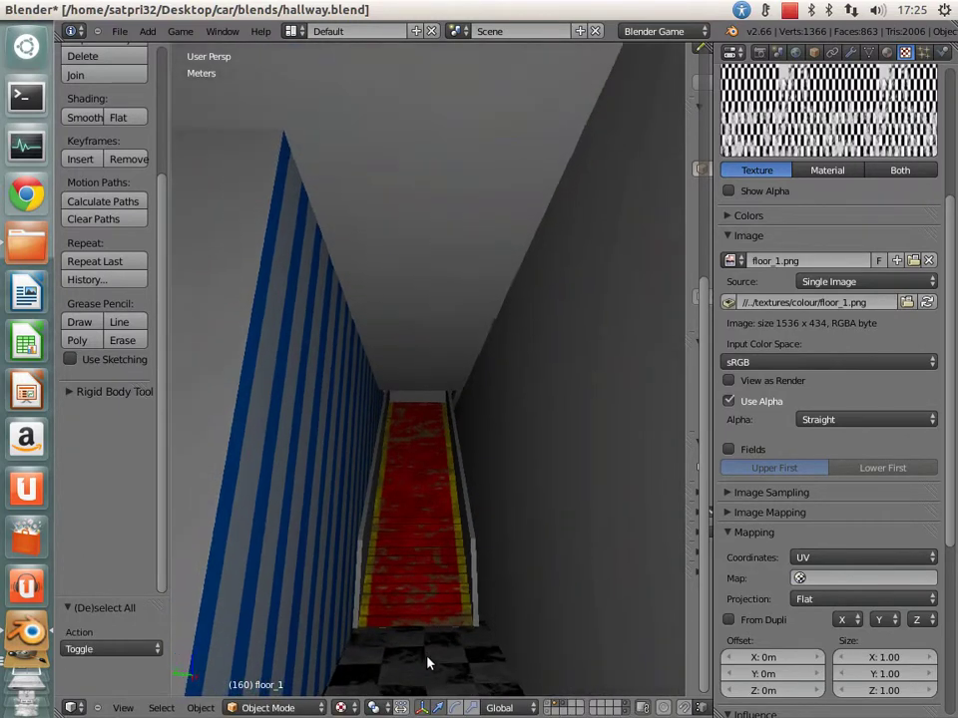
mouse_move(396, 515)
middle_down()
mouse_move(391, 633)
mouse_move(406, 595)
middle_up()
scroll(391, 647, up, 3)
scroll(391, 648, up, 3)
scroll(391, 648, up, 3)
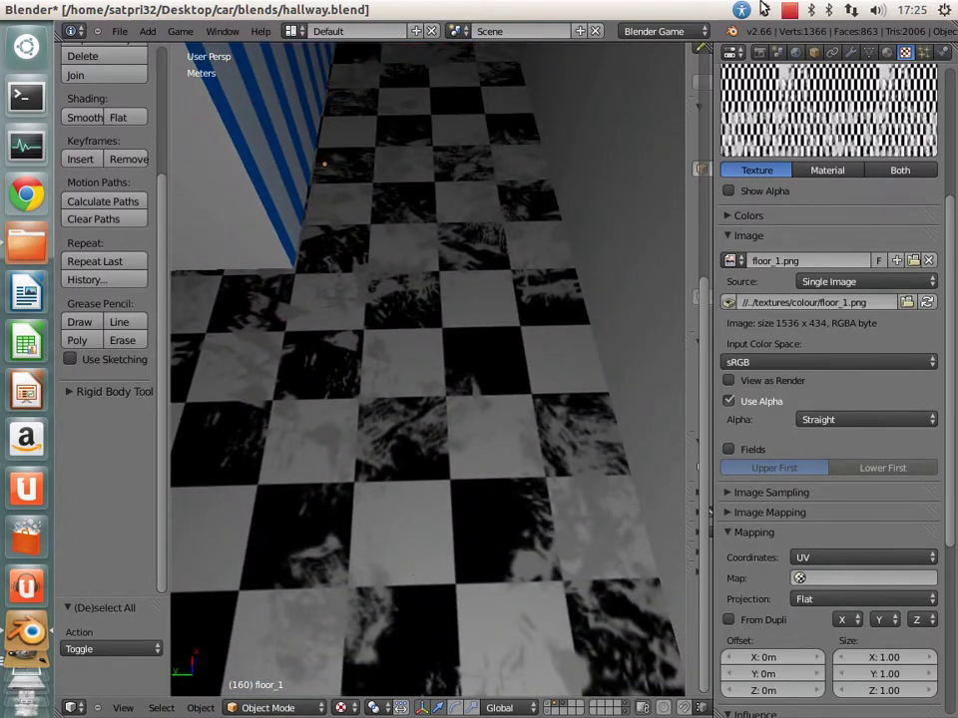
Step: Look down the corridor, return to the camera view, and reveal the hidden scene objects
click(788, 10)
click(763, 47)
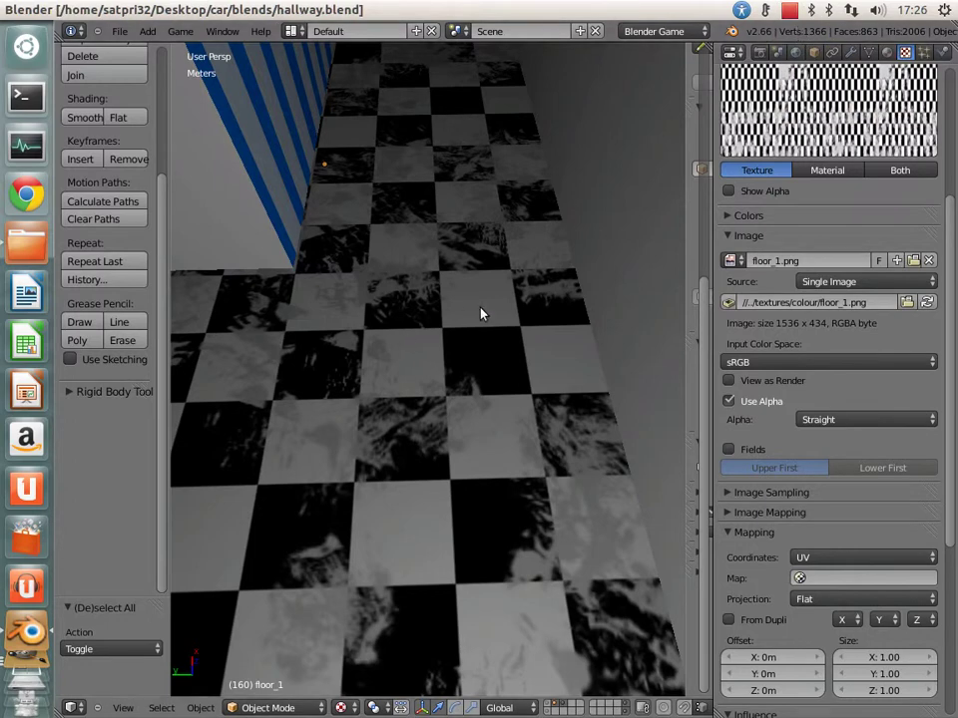
mouse_move(386, 461)
middle_down()
mouse_move(428, 374)
mouse_move(400, 150)
mouse_move(332, 320)
mouse_move(296, 349)
mouse_move(563, 139)
mouse_move(505, 169)
middle_up()
key(KP_0)
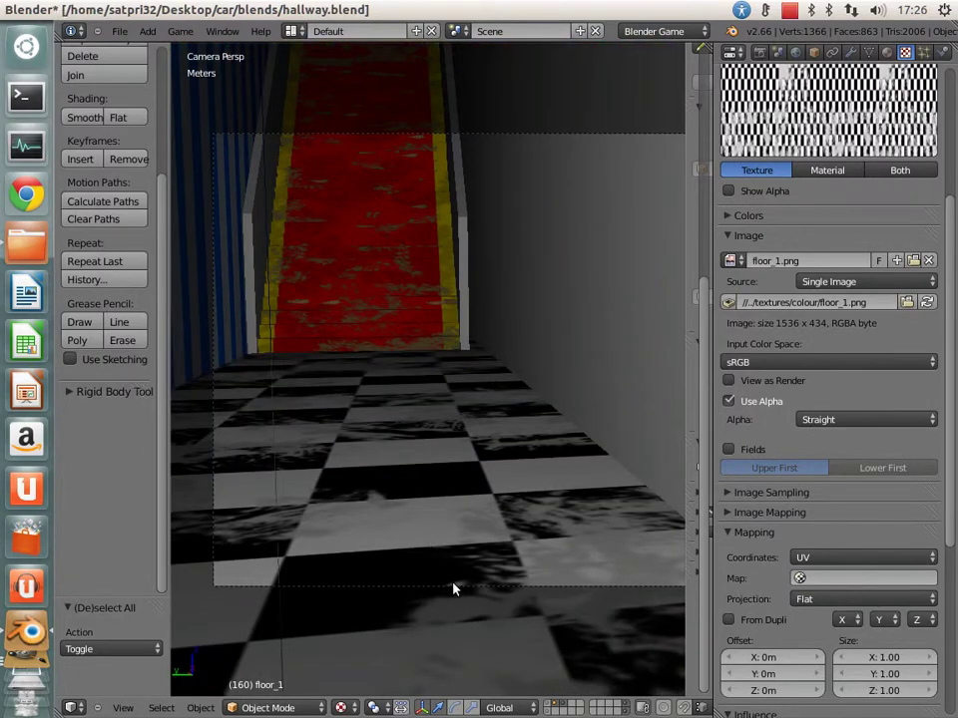
click(552, 706)
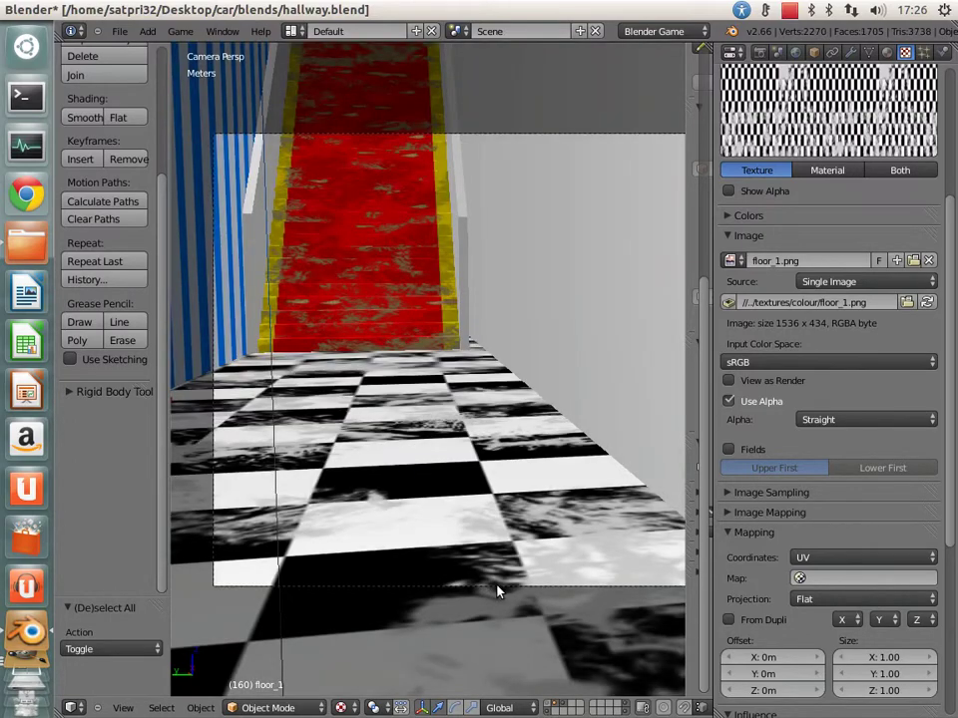
Step: Dismiss the accessibility prompt and select the wall object Cube.012
key(shift)
key(shift)
key(shift)
click(502, 421)
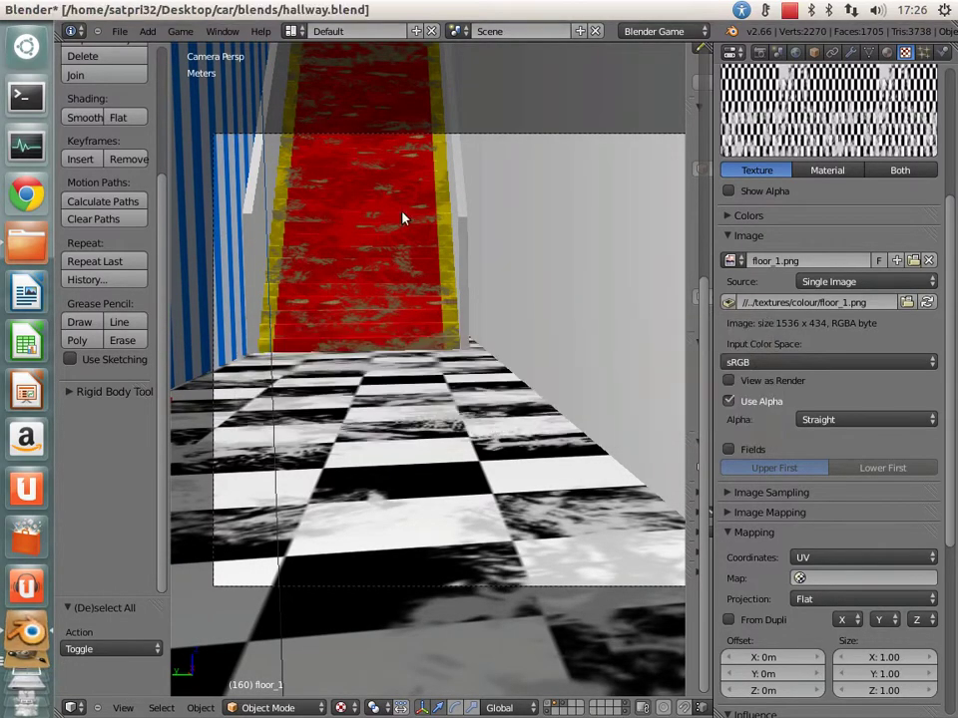
right_click(488, 135)
key(shift+f)
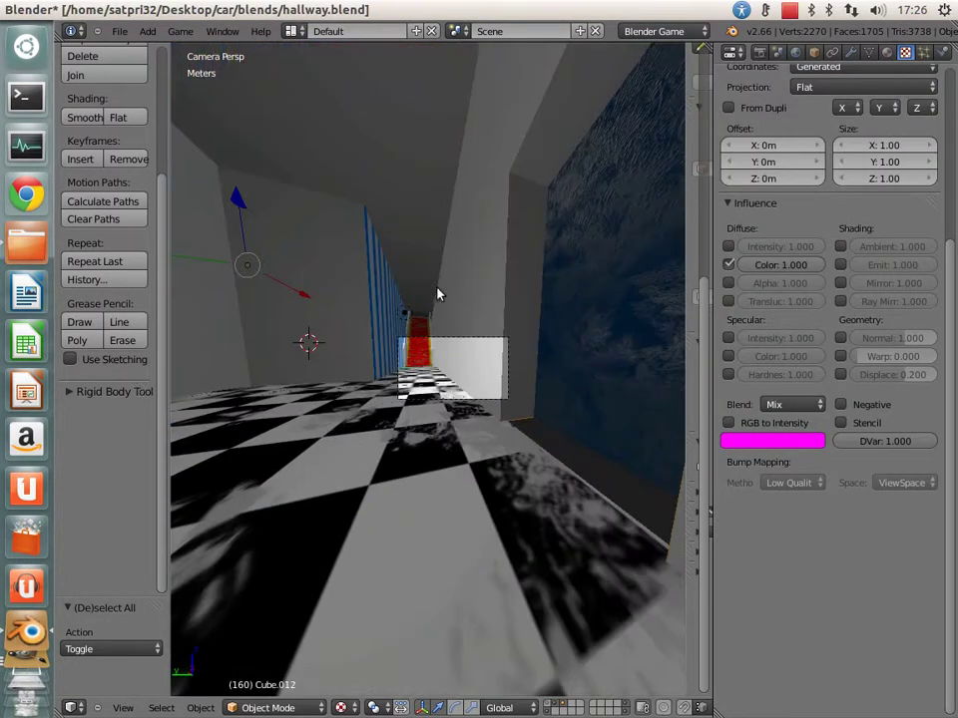
click(319, 486)
Step: Select floor_1, unhide all objects, and orbit out to see the whole room model
right_click(265, 553)
key(alt+h)
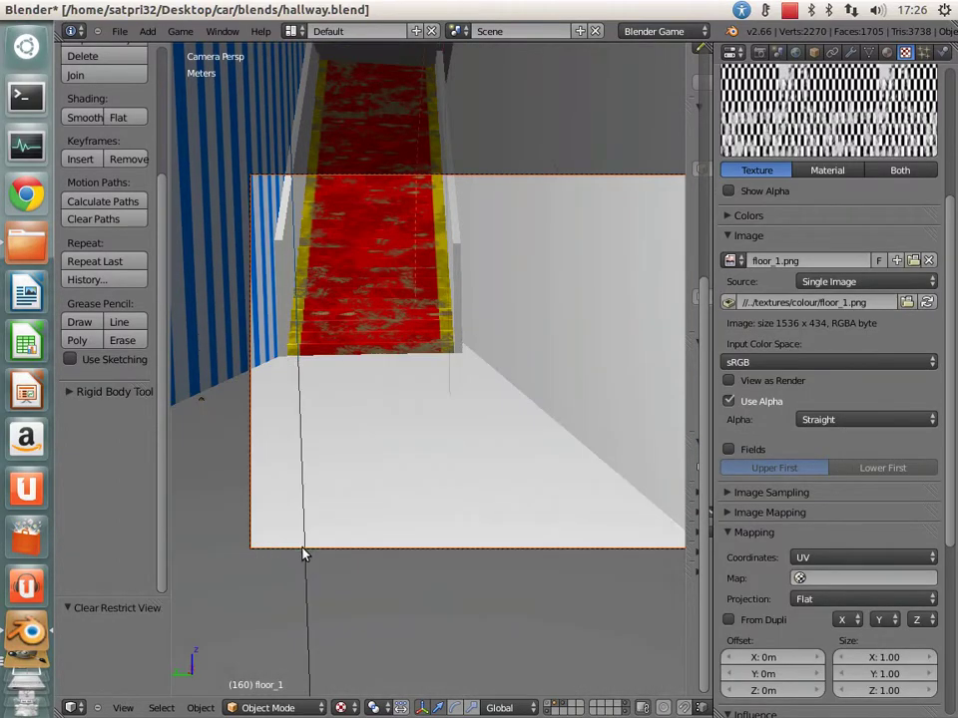
key(h)
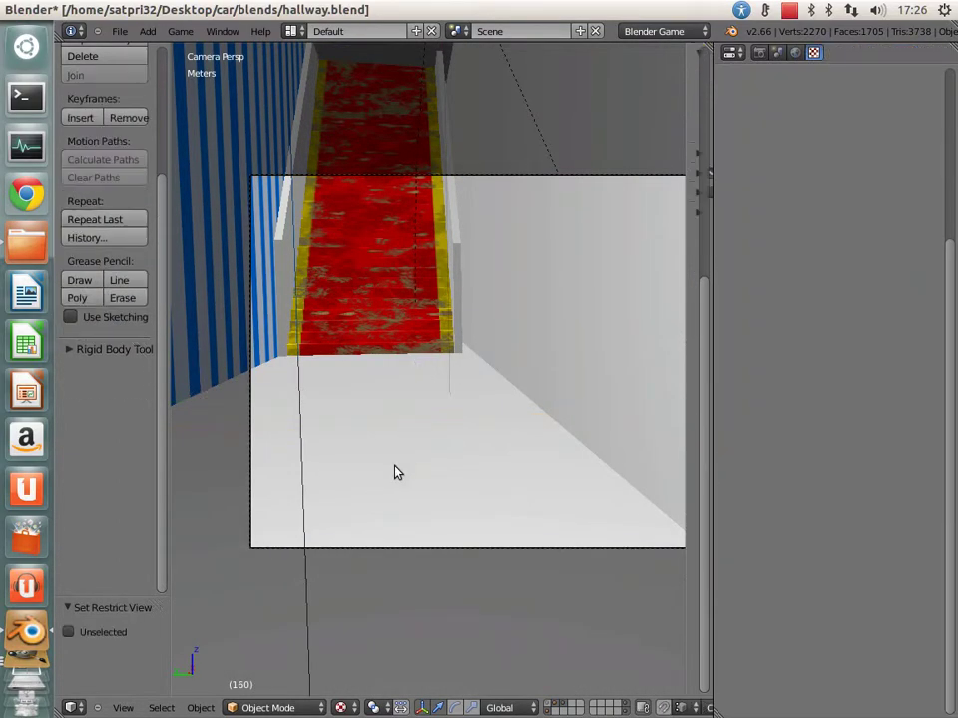
key(ctrl+z)
key(z)
right_click(500, 376)
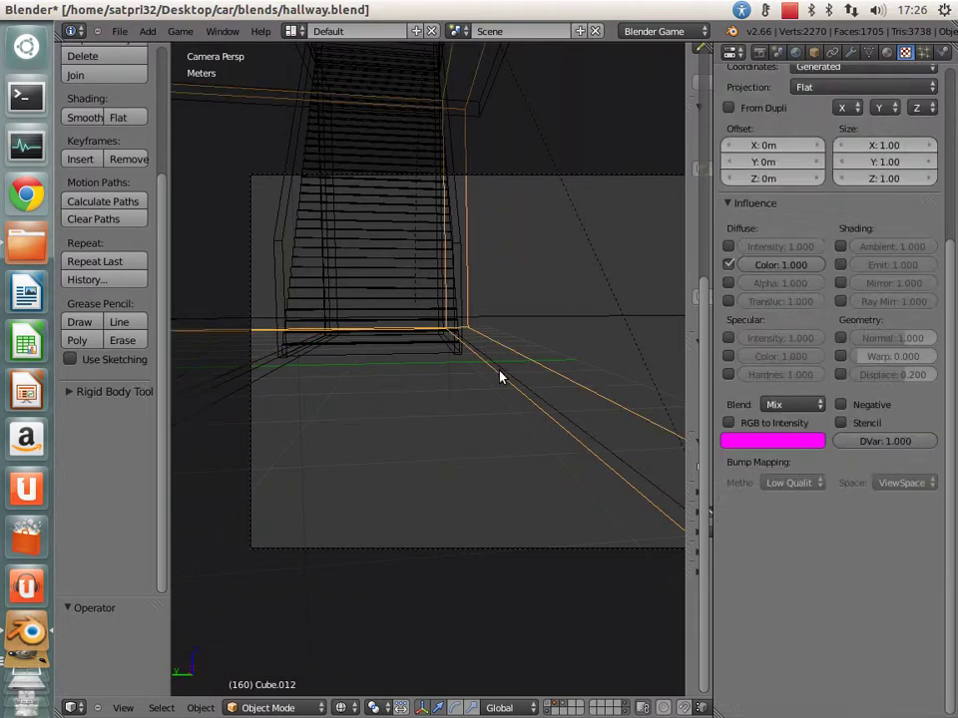
right_click(508, 367)
scroll(449, 399, down, 5)
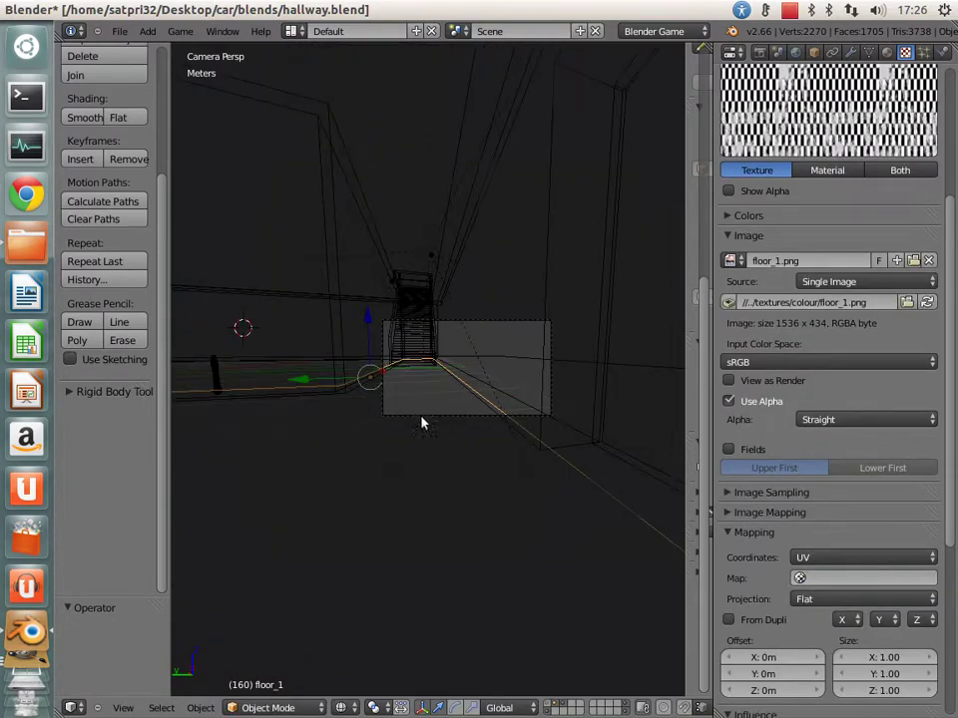
mouse_move(368, 368)
middle_down()
mouse_move(395, 434)
mouse_move(303, 473)
mouse_move(581, 440)
middle_up()
Step: Hide the large outer floor plane and view the camera angle with Texture shading
right_click(551, 421)
key(h)
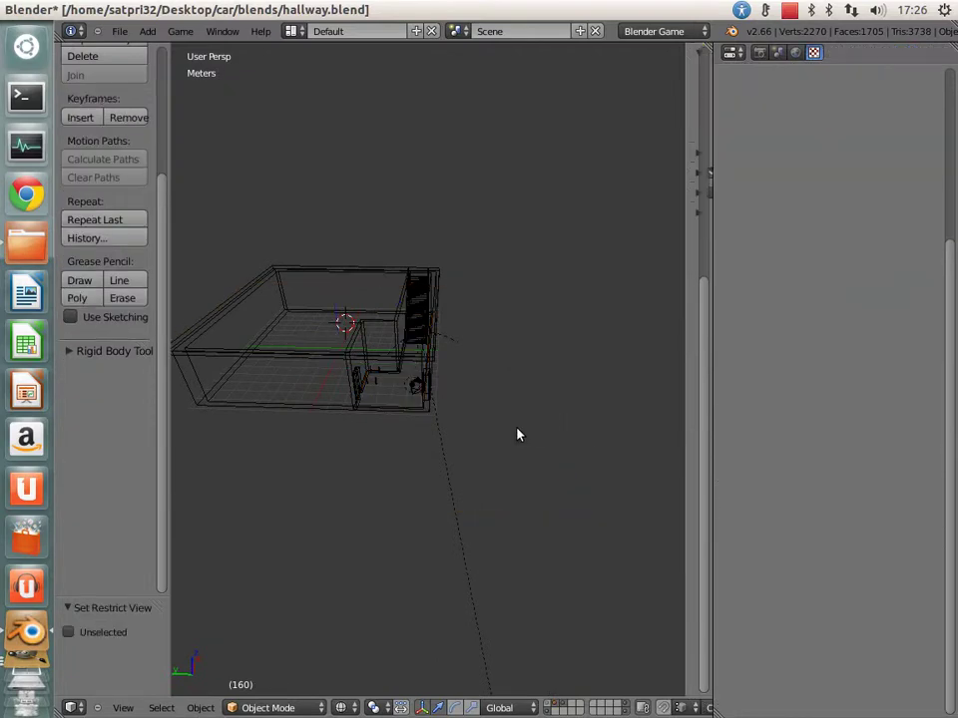
key(KP_0)
key(z)
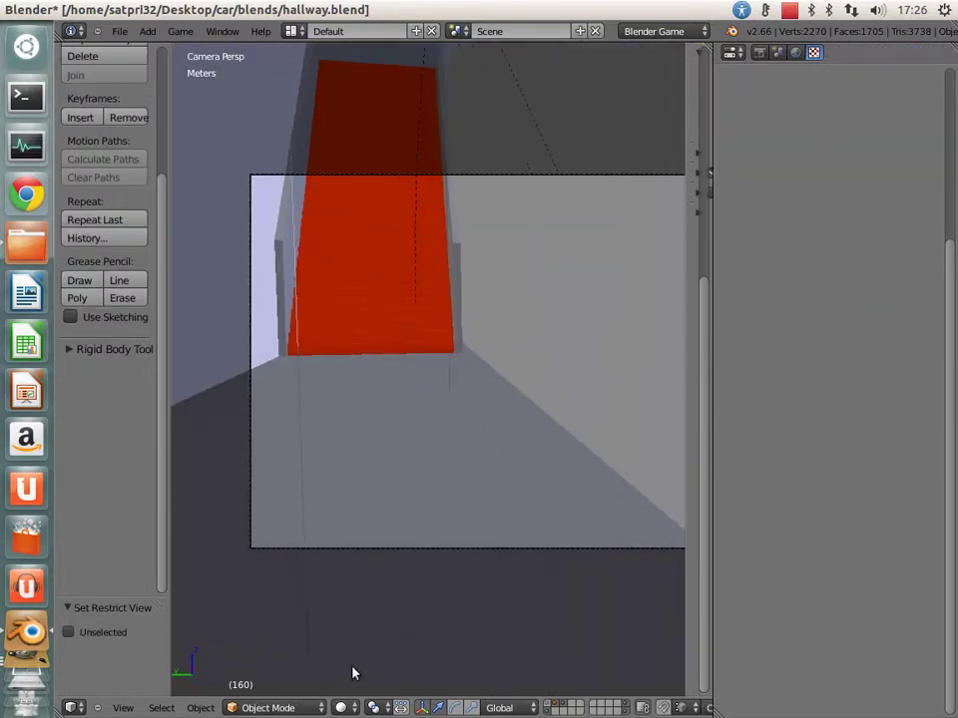
click(340, 707)
click(387, 637)
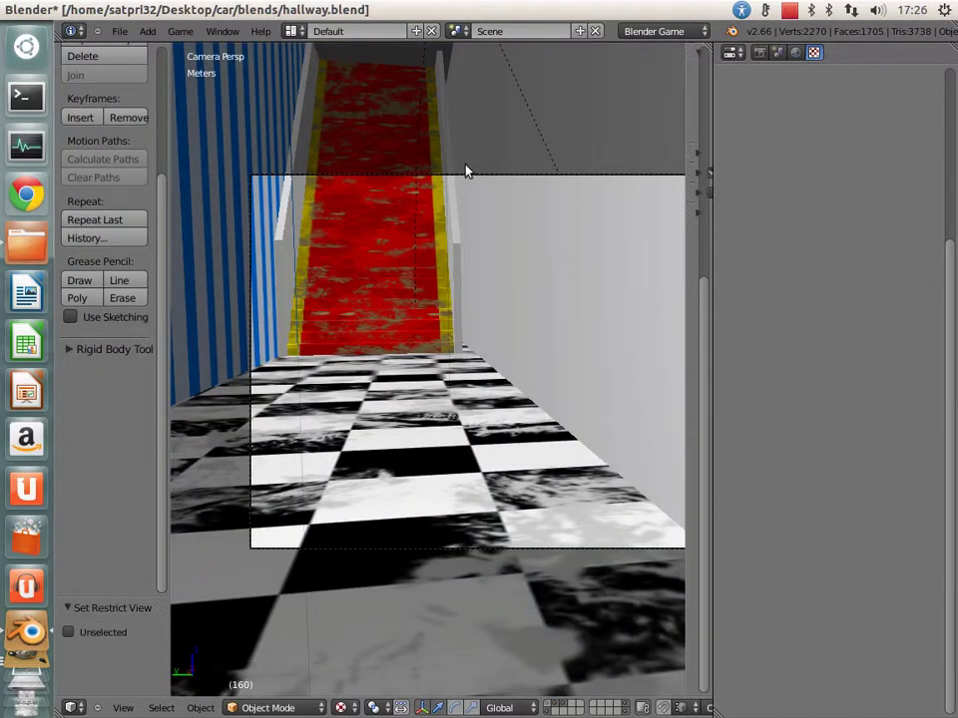
Step: Align the camera to the current view, save the blend file over the existing one, and render with F12
key(ctrl+alt+KP_0)
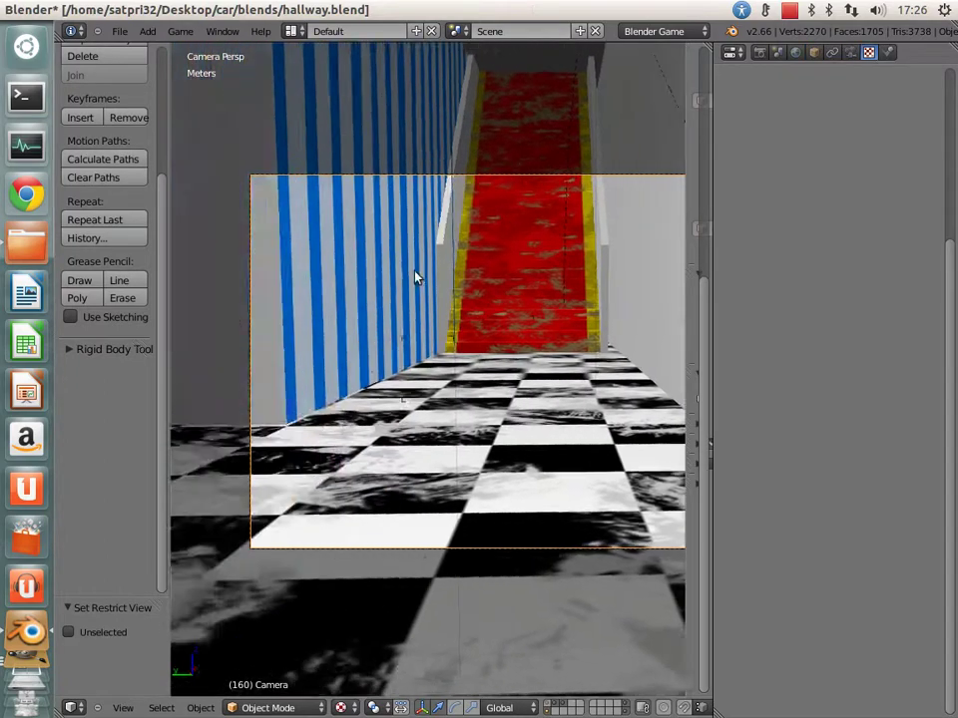
key(ctrl+s)
click(496, 347)
key(F12)
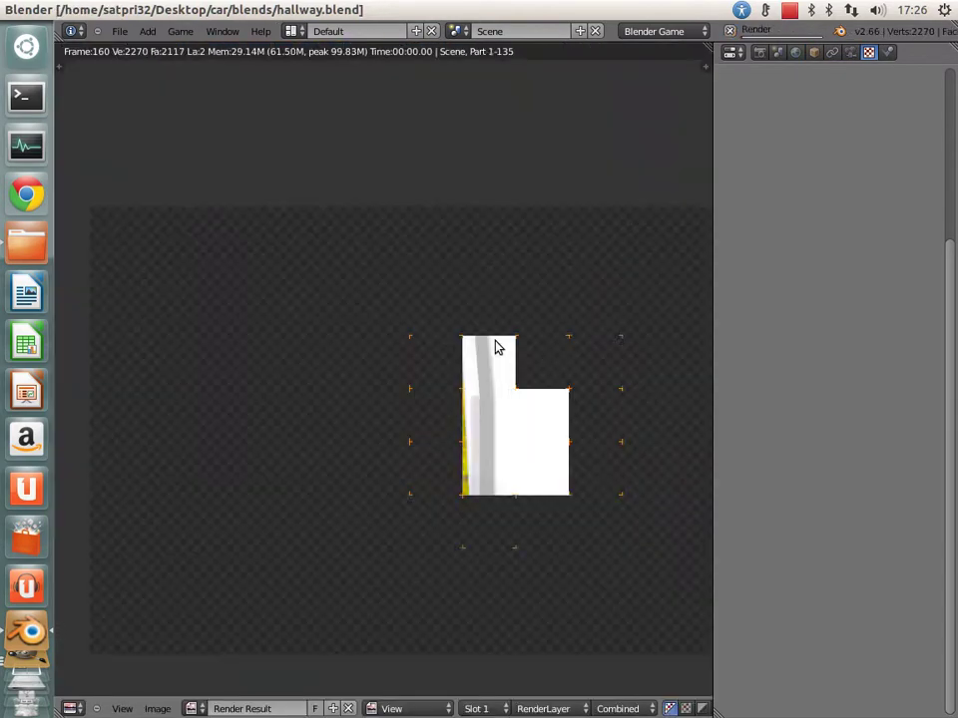
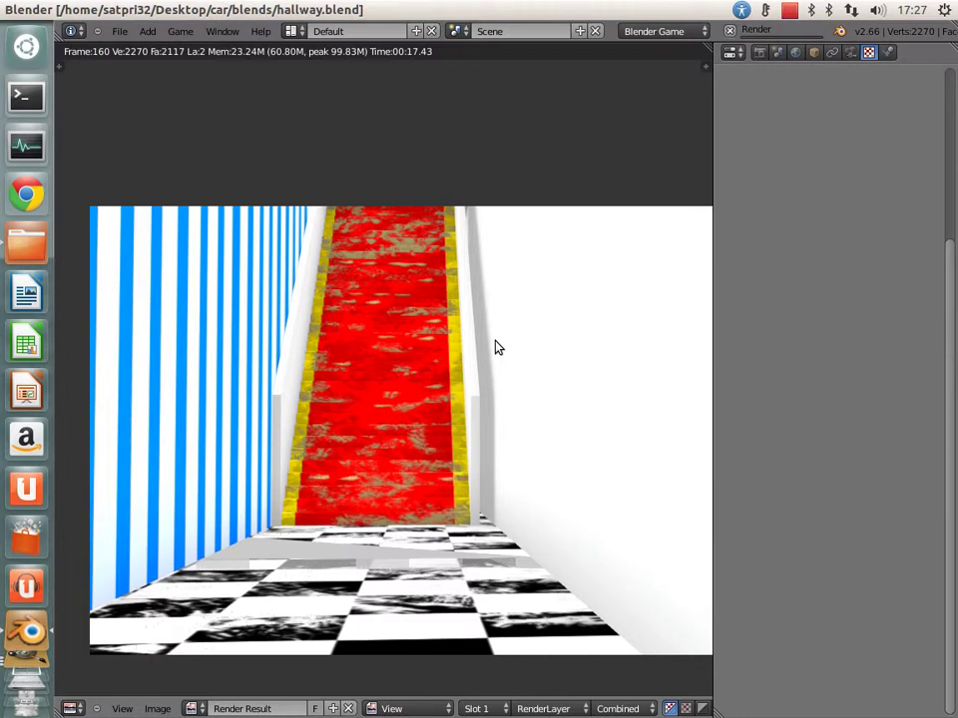
Step: Unhide all objects in wireframe view, delete the stray plane and return to the camera view
key(Escape)
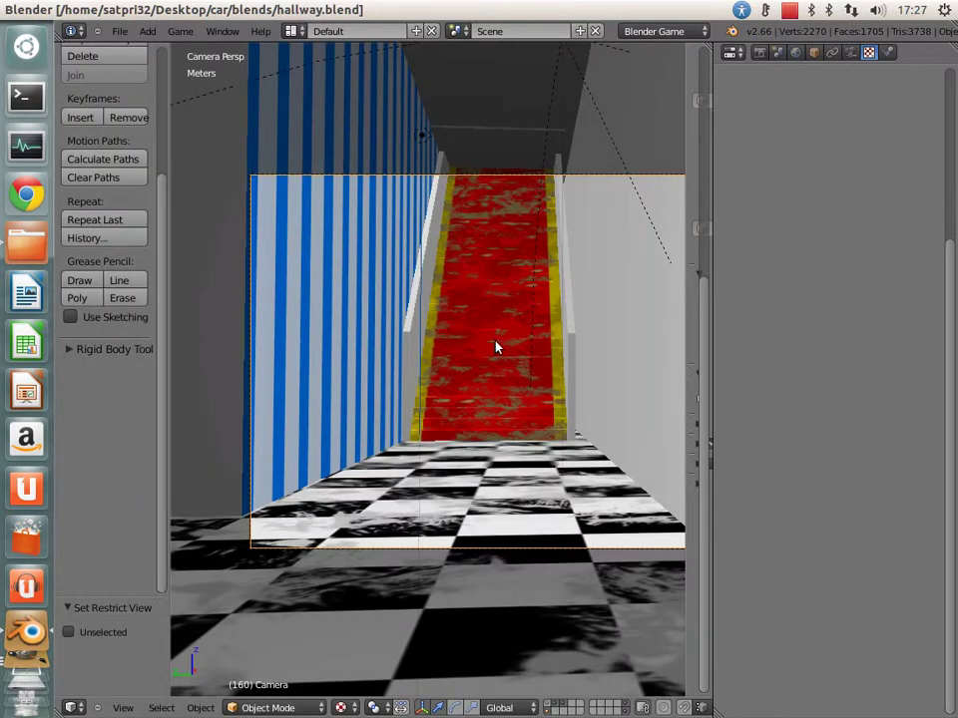
scroll(407, 422, down, 2)
scroll(404, 376, down, 3)
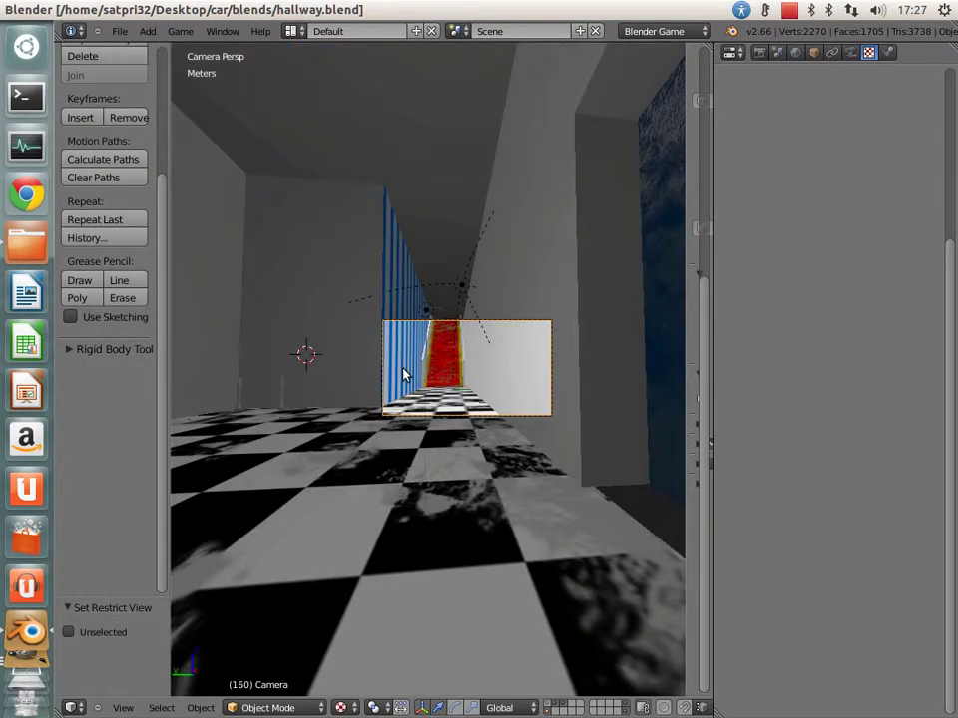
middle_drag(404, 376, 377, 524)
key(alt+h)
key(z)
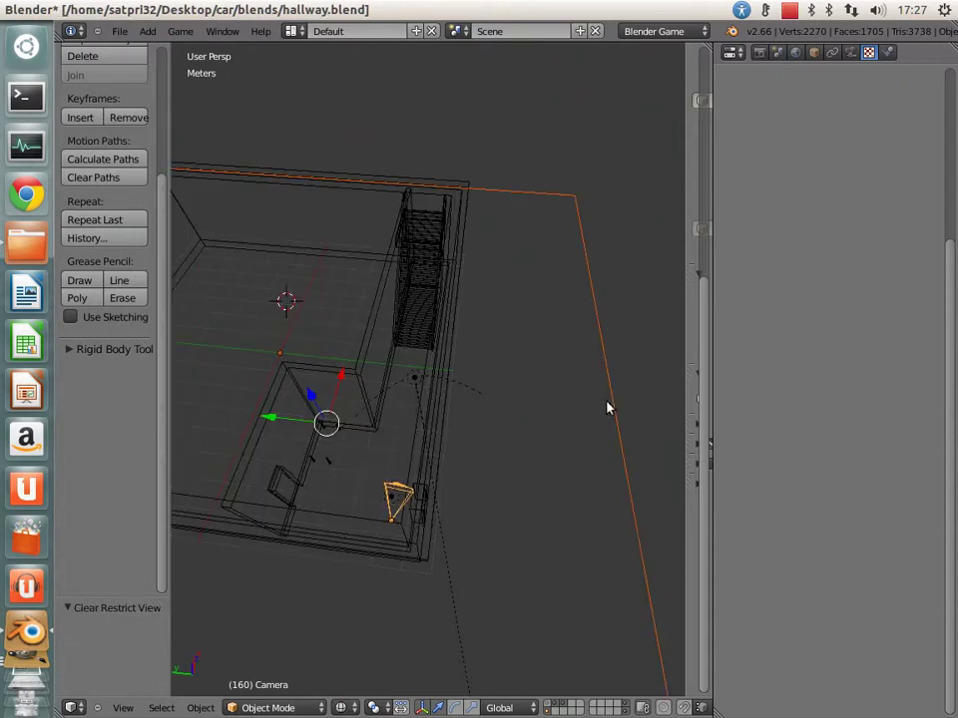
right_click(581, 254)
key(x)
click(496, 367)
key(KP_0)
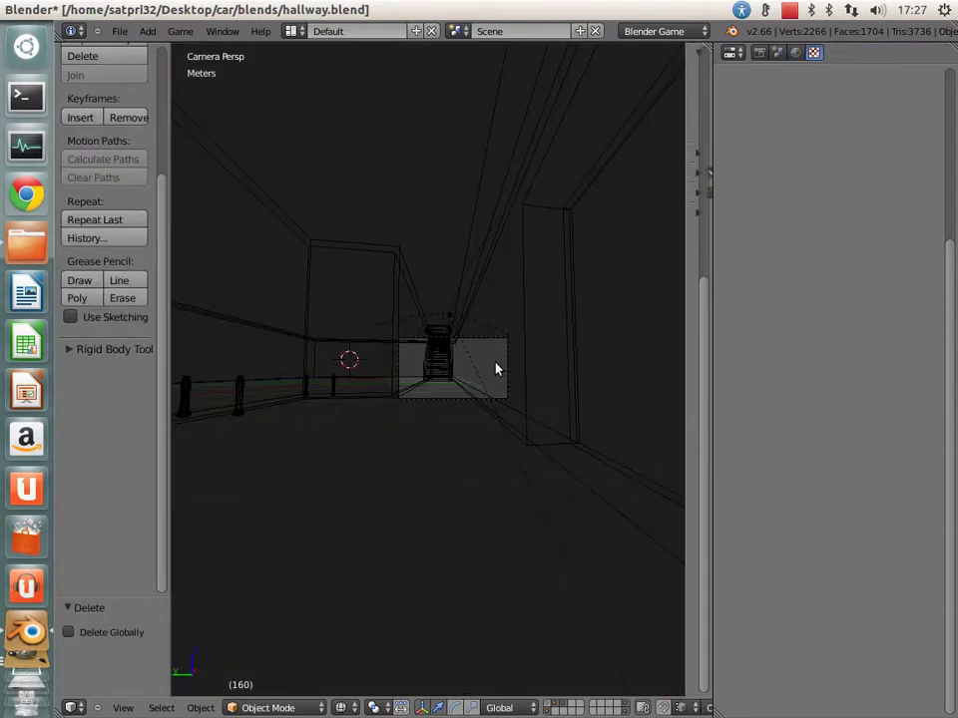
Step: Save the blend file and render the hallway from the camera
key(ctrl+s)
click(495, 367)
scroll(488, 503, down, 2)
scroll(440, 474, down, 2)
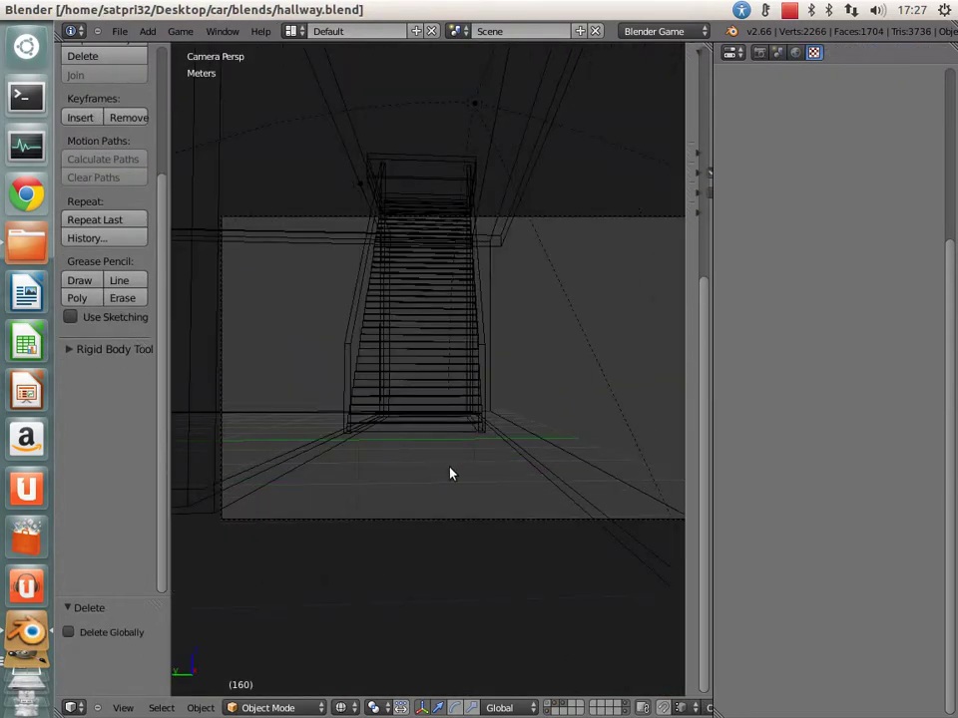
key(ctrl+Up)
scroll(479, 446, up, 2)
key(F12)
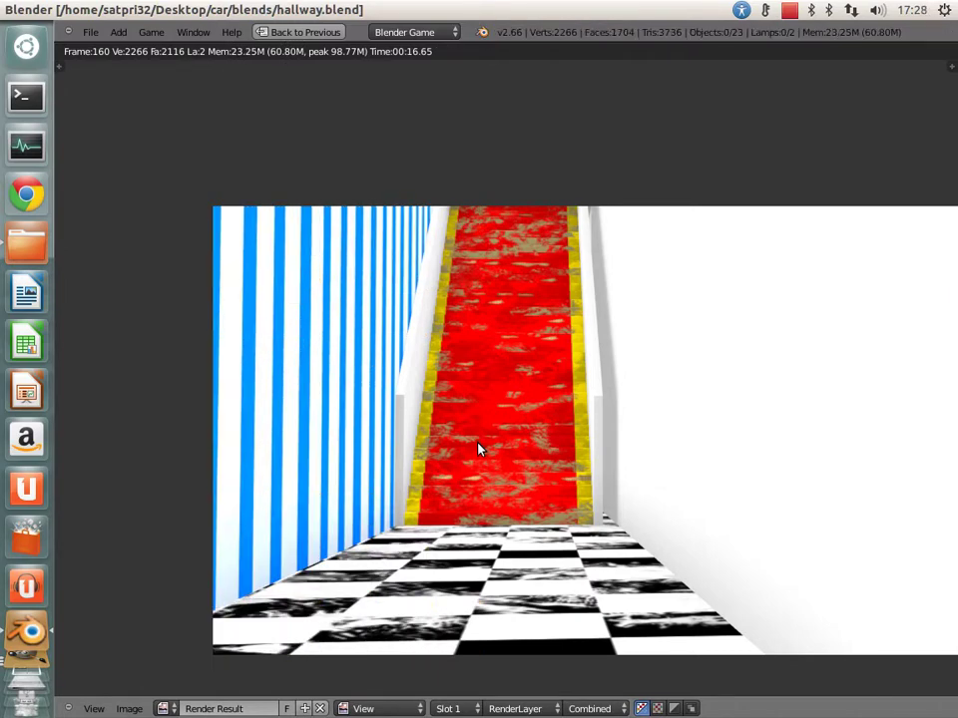
Step: Create a new World and enable ambient occlusion in Multiply mode under Blender Render
key(Escape)
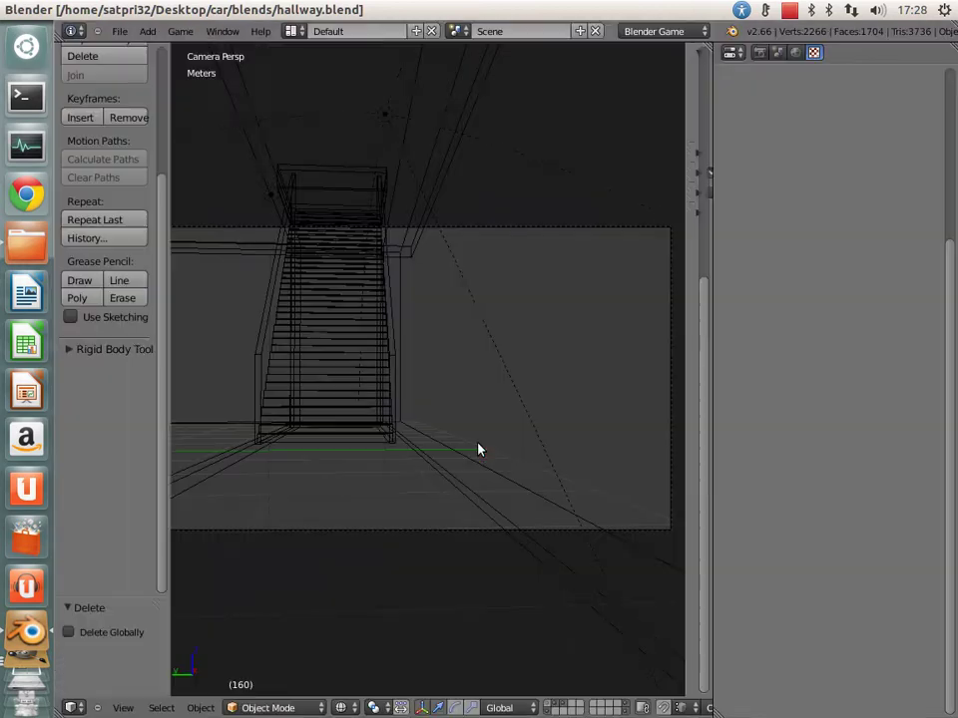
click(795, 52)
click(788, 93)
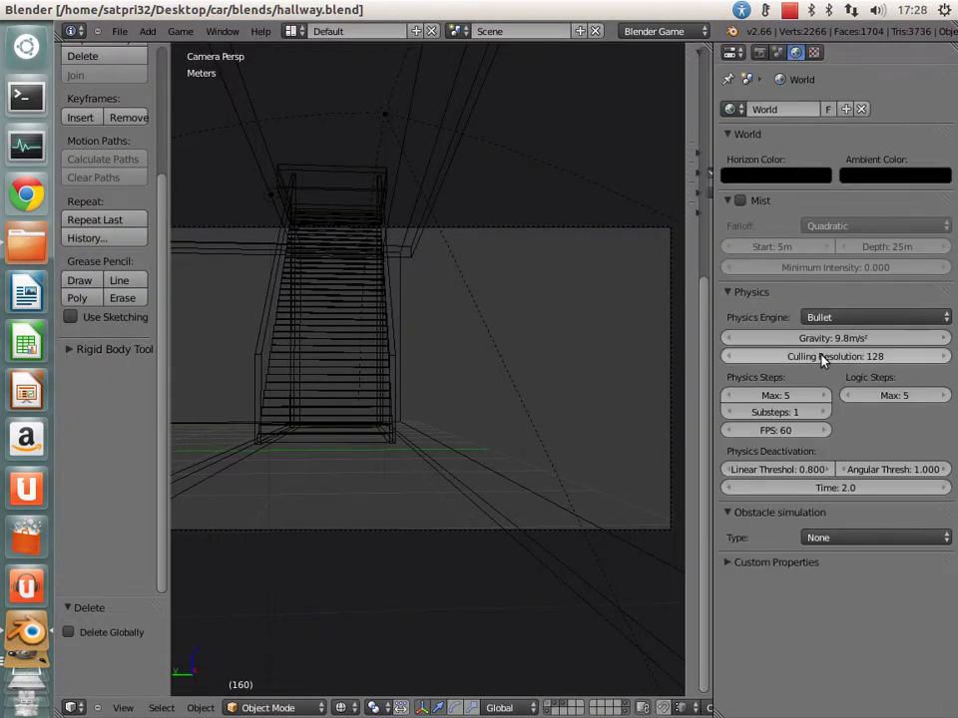
click(650, 30)
click(650, 52)
click(740, 375)
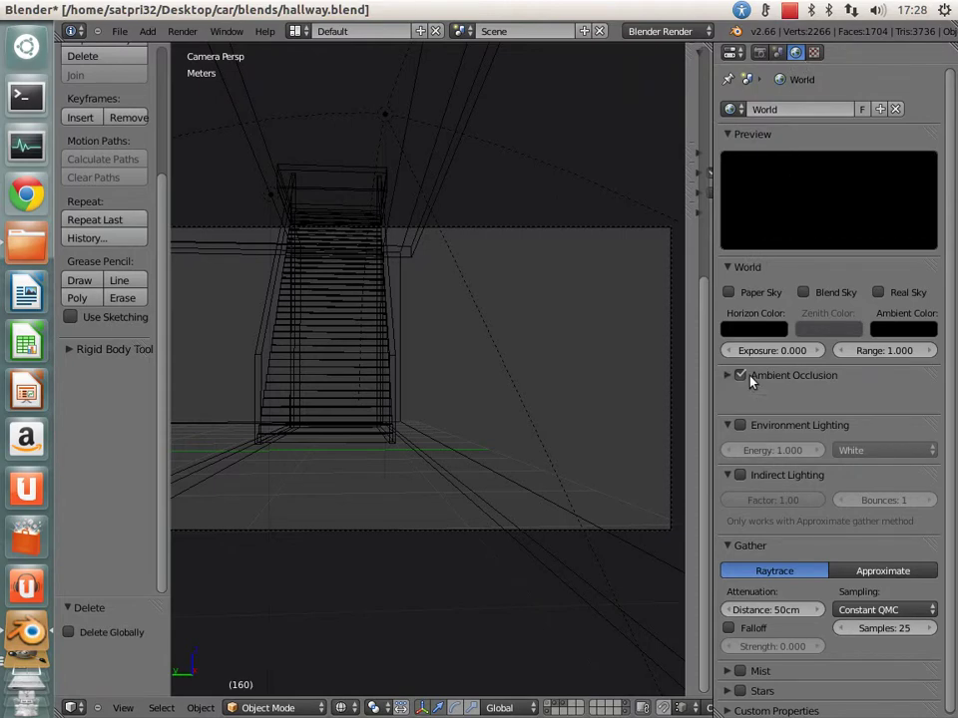
click(740, 375)
click(859, 399)
click(853, 383)
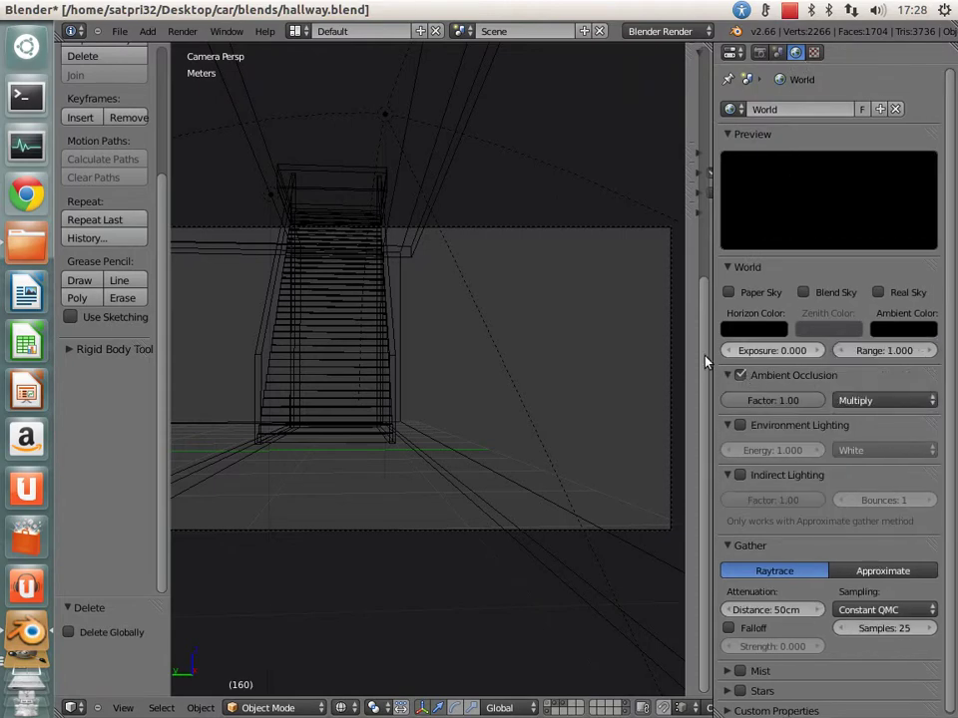
Step: Save, switch back to the Blender Game engine and render the hallway
key(ctrl+s)
click(660, 30)
click(664, 66)
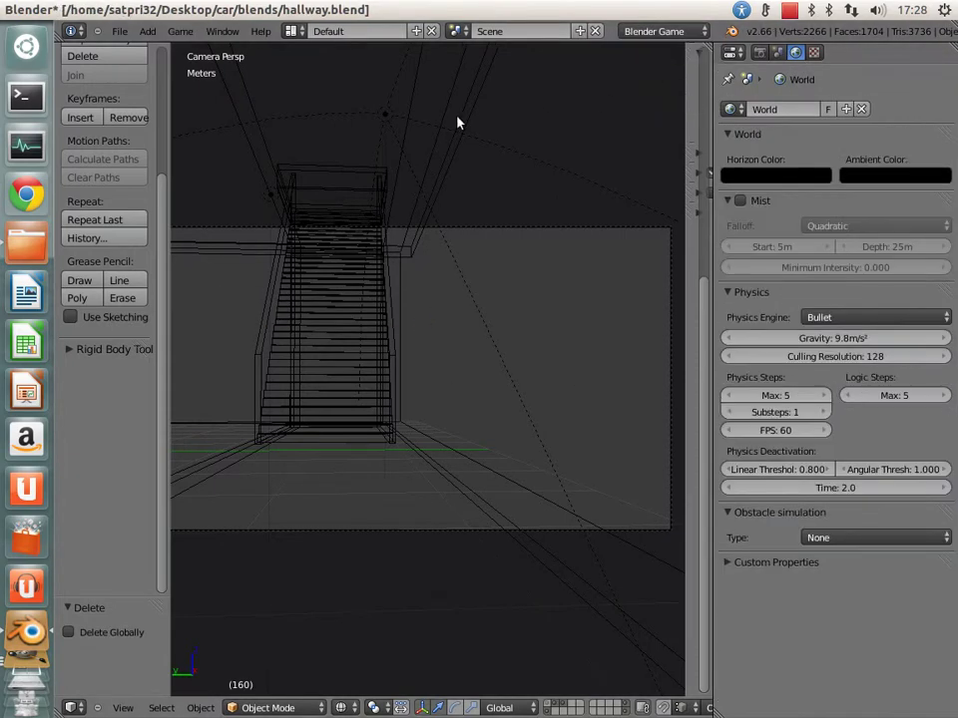
key(F12)
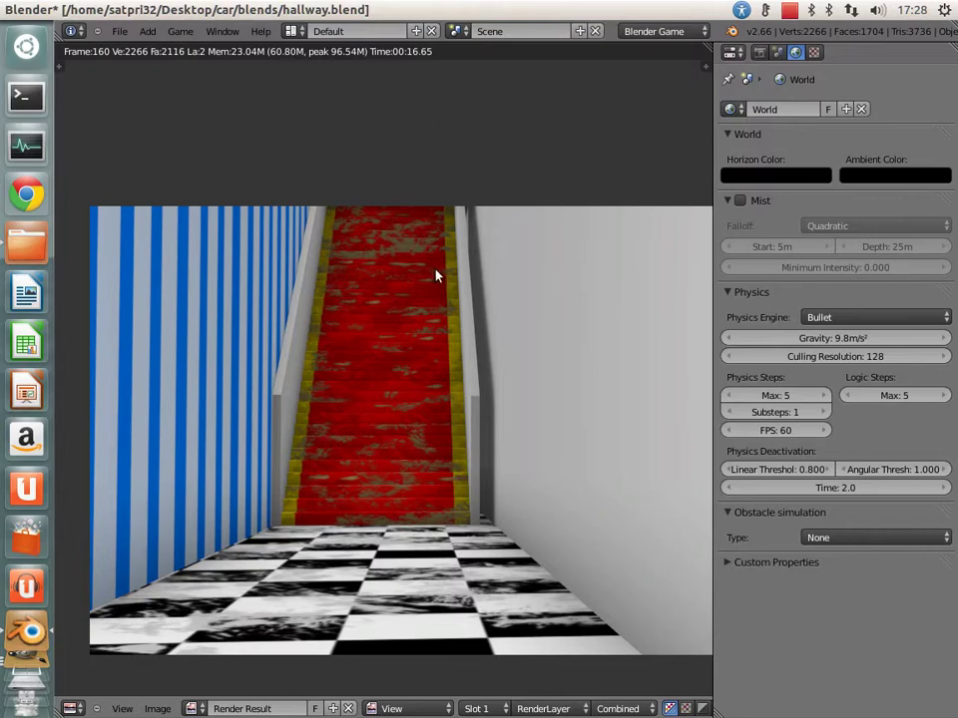
Step: Set the 3D viewport shading to show textures
key(Escape)
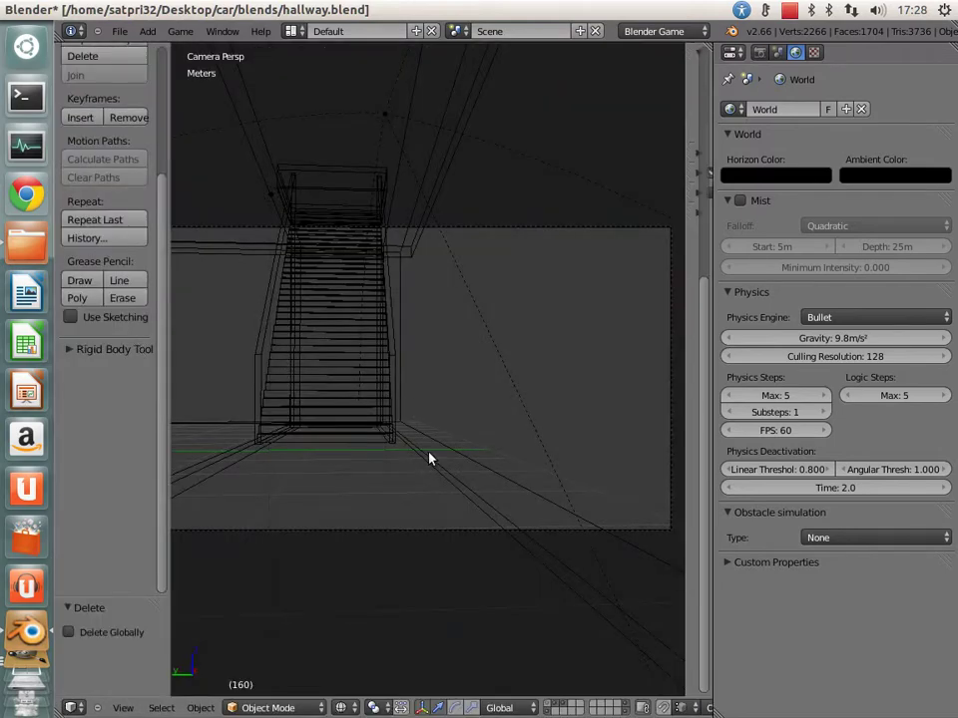
scroll(429, 459, down, 1)
click(340, 708)
click(339, 636)
scroll(317, 560, up, 2)
scroll(316, 560, up, 1)
Step: Select floor_1, run a quick game preview, then save hallway.blend
right_click(324, 548)
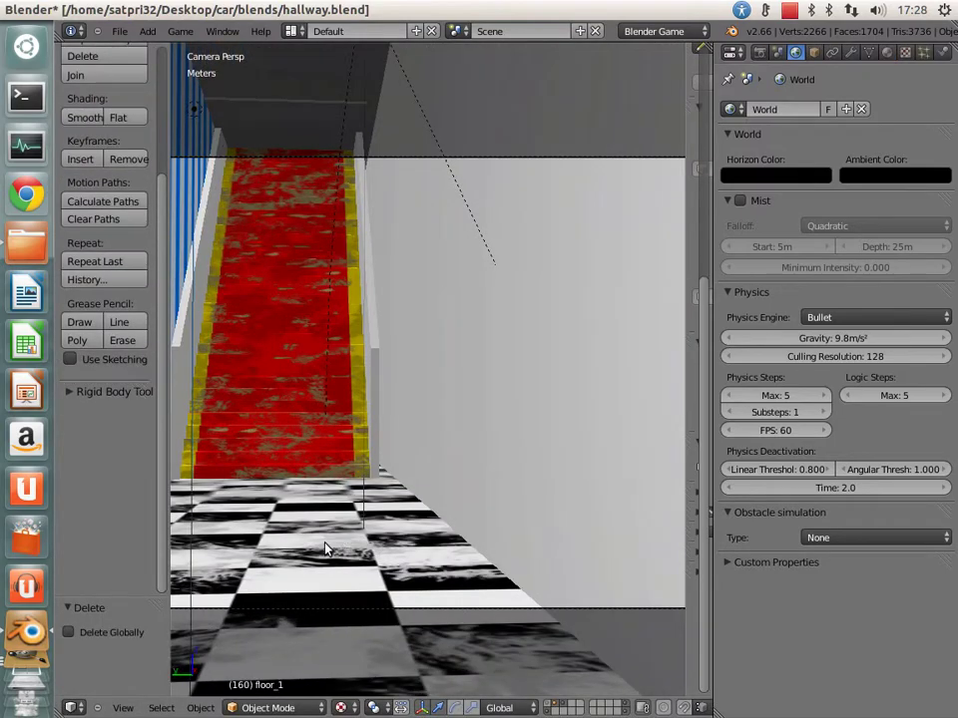
key(p)
key(Escape)
key(ctrl+s)
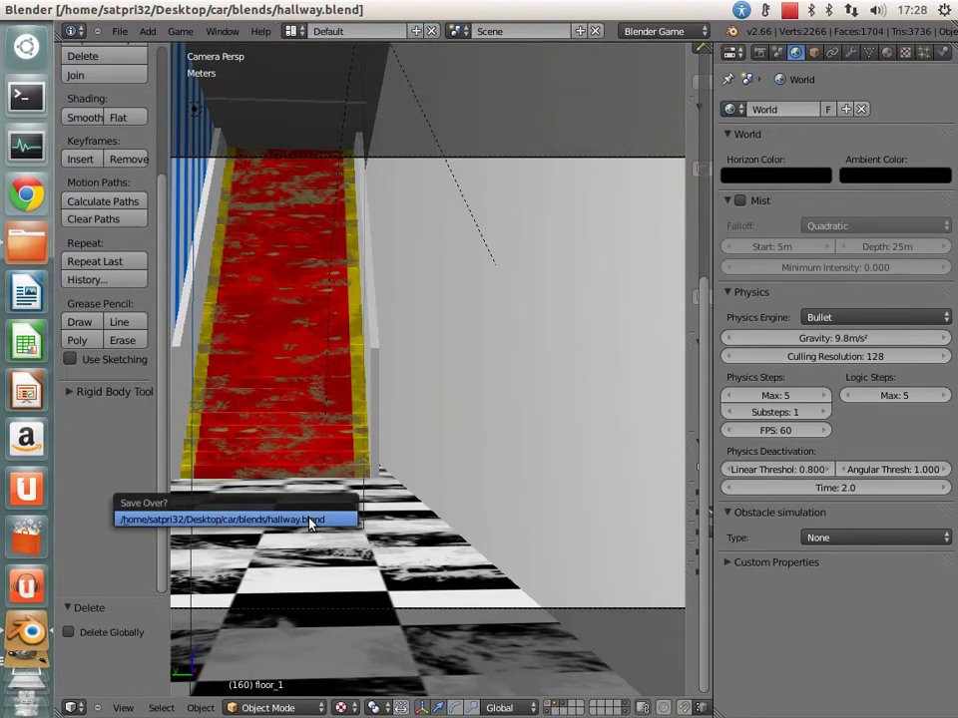
click(310, 517)
Step: Paint a Texture Hose dab on the floor image and show the uv_layout layer
click(22, 564)
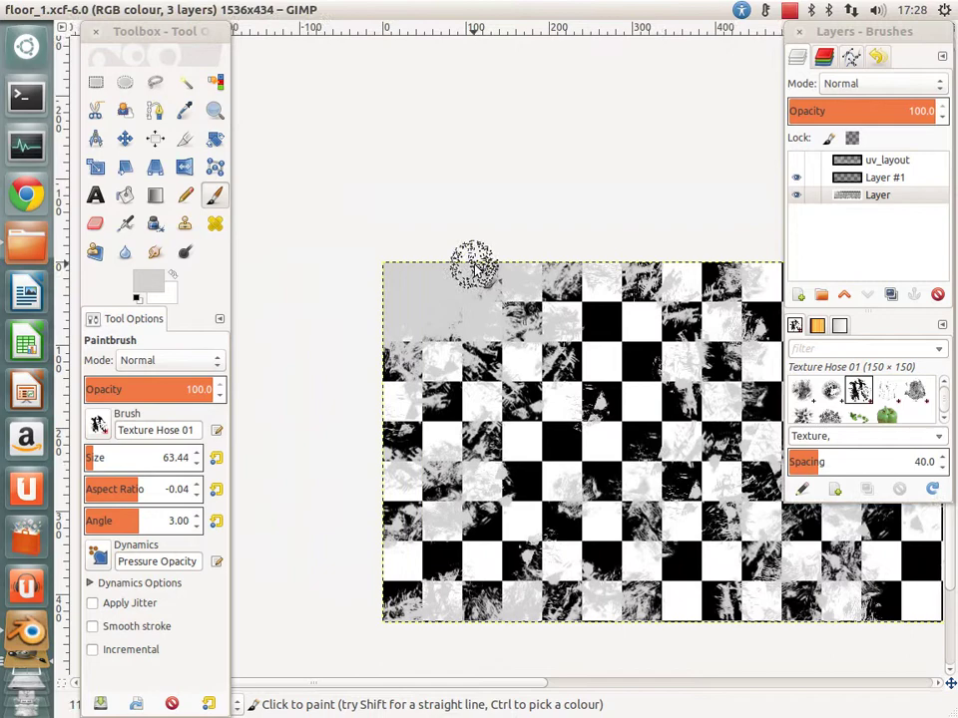
click(470, 262)
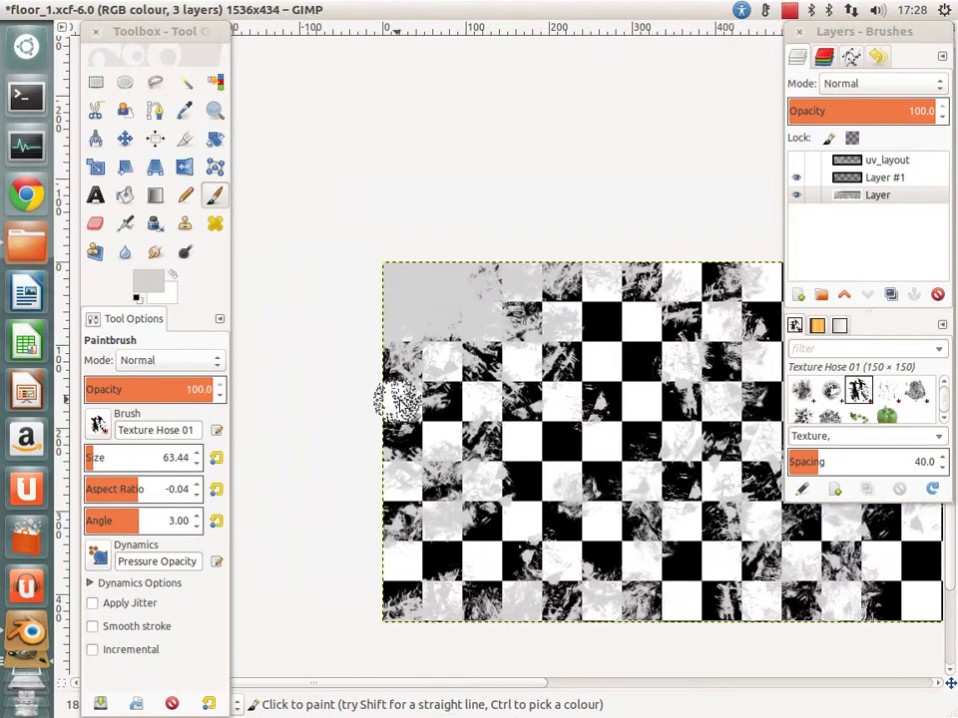
middle_drag(593, 384, 428, 310)
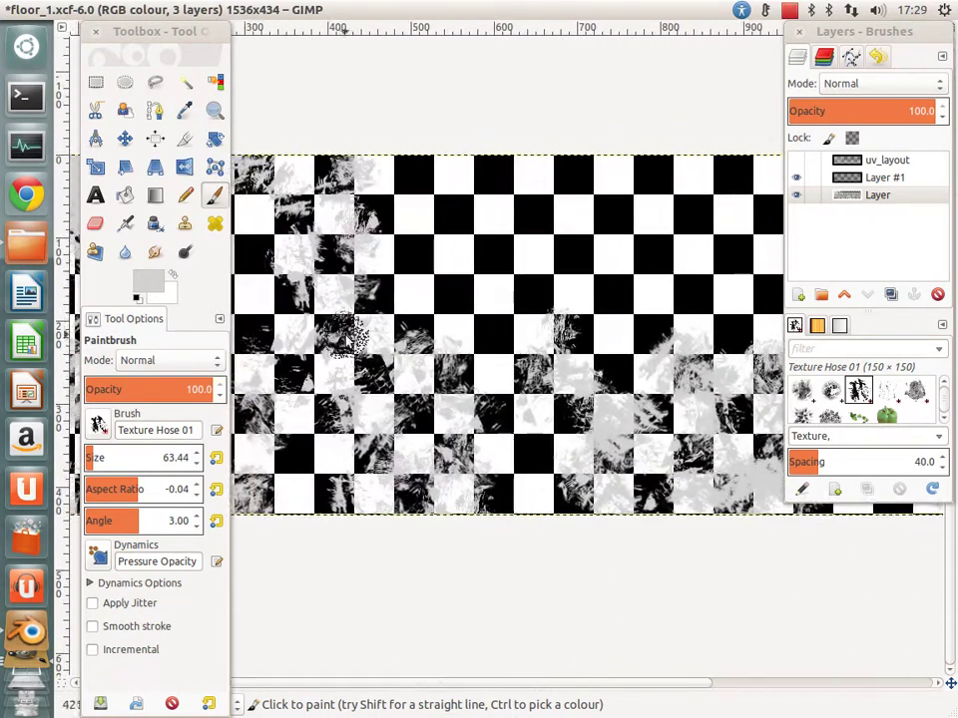
click(796, 160)
Step: Save the texture as floor_1.xcf
scroll(523, 263, left, 4)
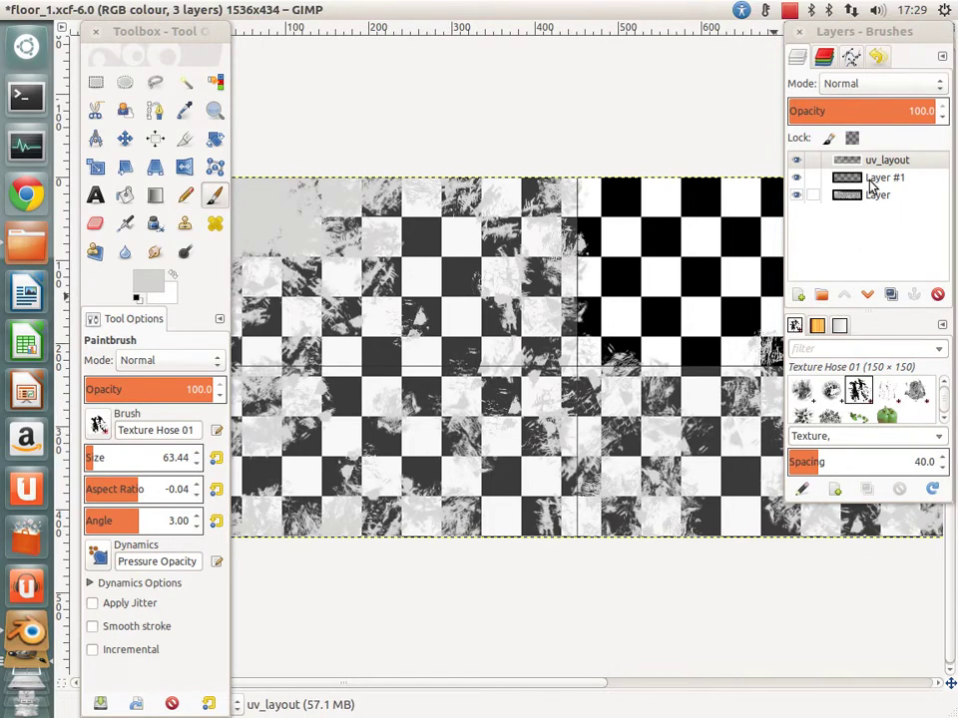
scroll(609, 288, left, 2)
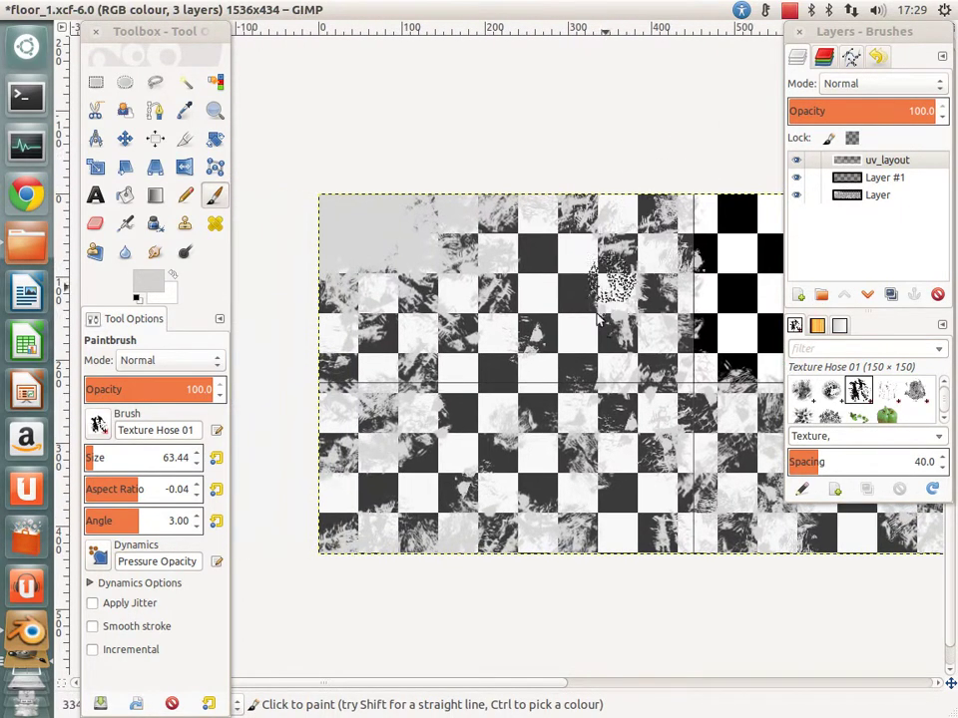
scroll(356, 221, right, 4)
scroll(356, 222, down, 2)
scroll(356, 221, right, 1)
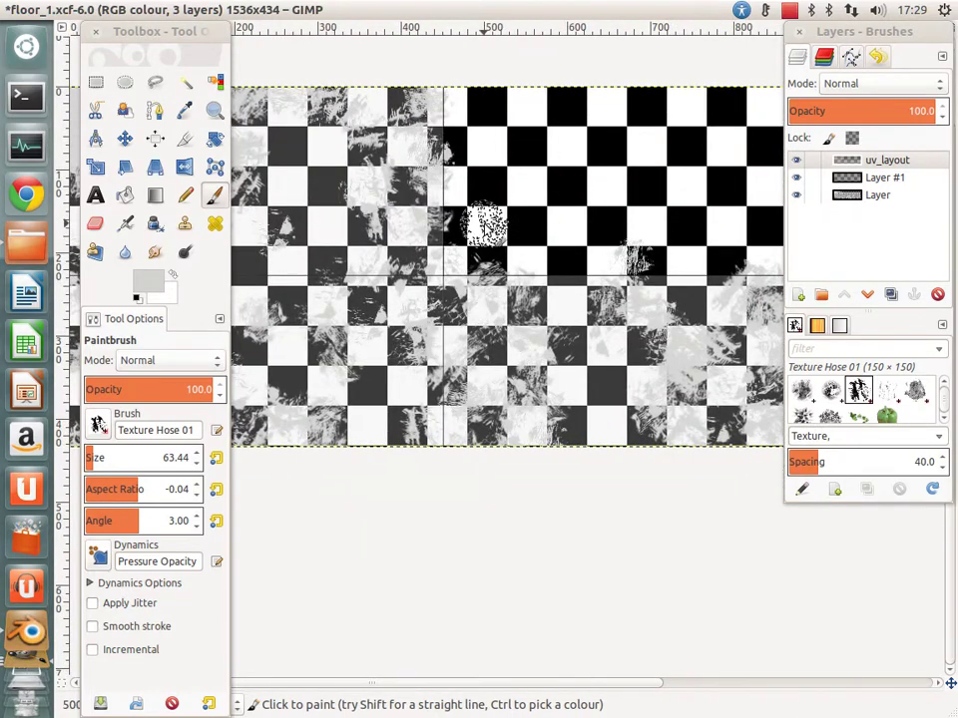
key(ctrl+s)
click(68, 9)
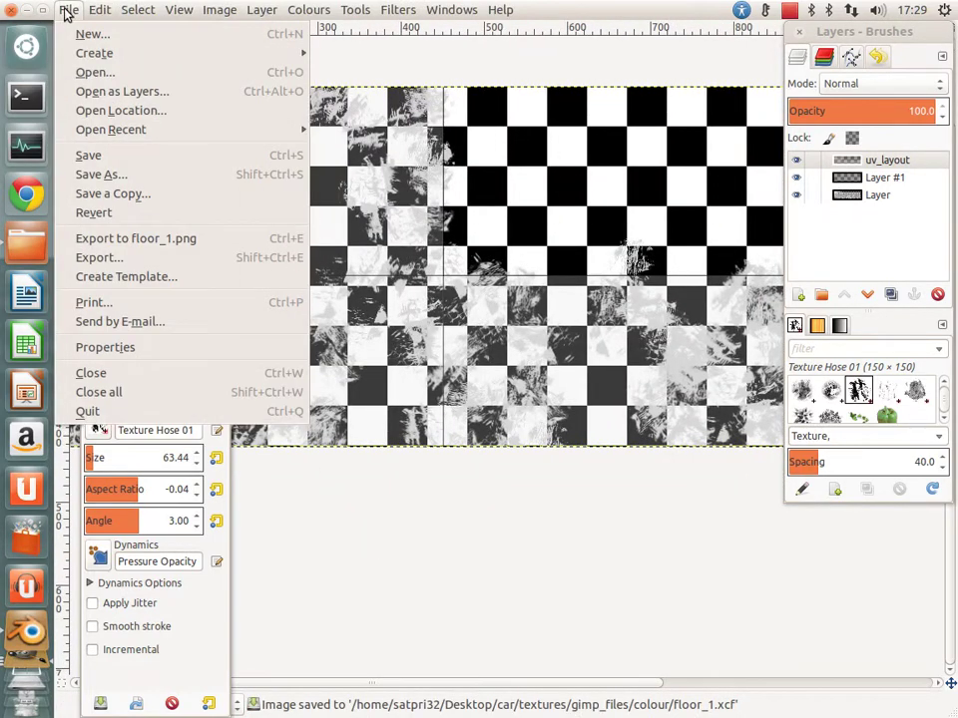
Step: Save the texture as floor_1.xcf into the gimp_files/spec folder
click(99, 175)
click(535, 127)
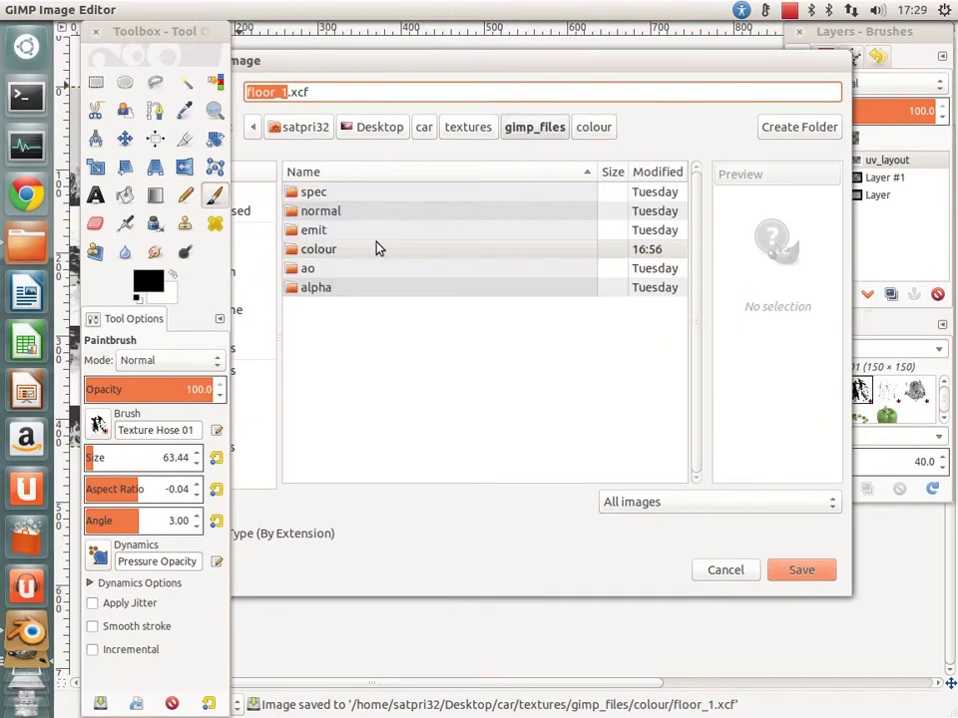
double_click(304, 192)
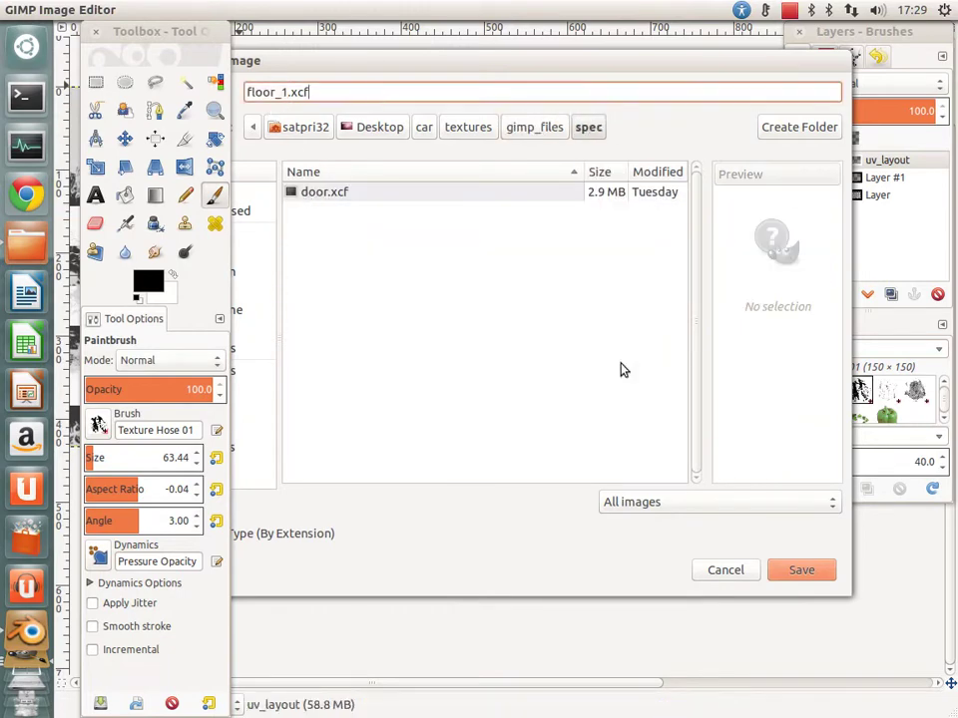
click(780, 574)
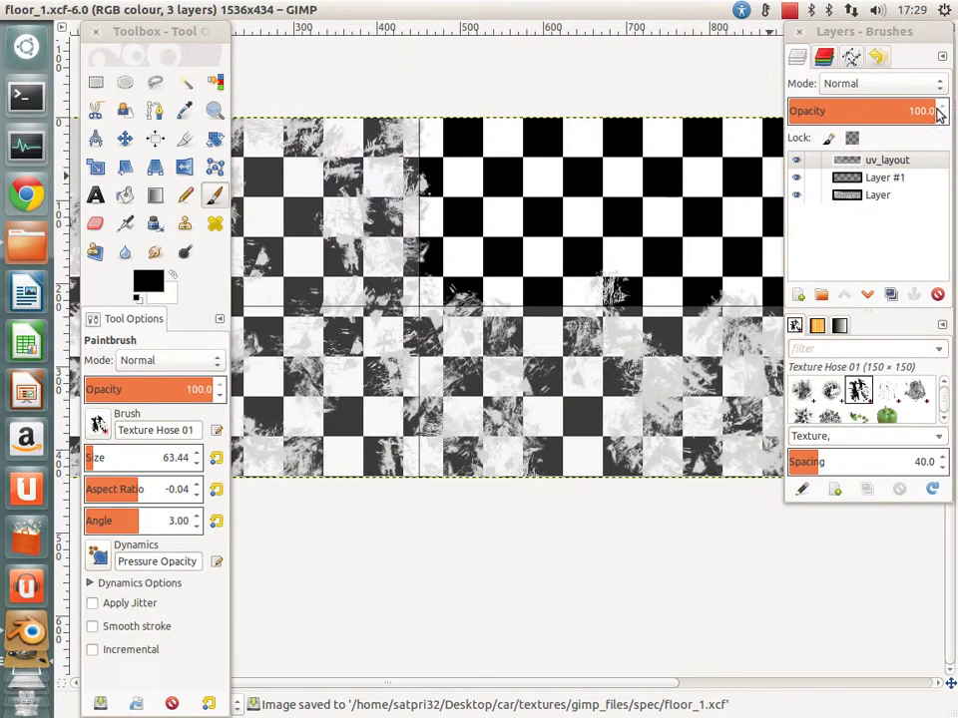
Step: Show Layer #1, hide the uv_layout lines, and select the bottom Layer
click(798, 178)
click(829, 163)
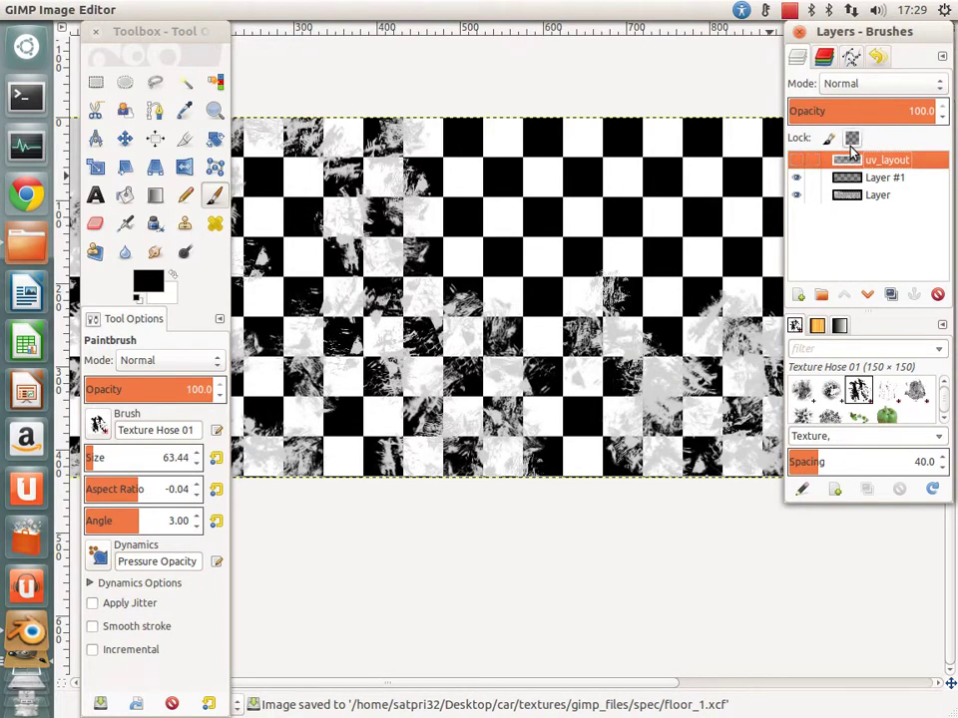
click(878, 178)
click(878, 194)
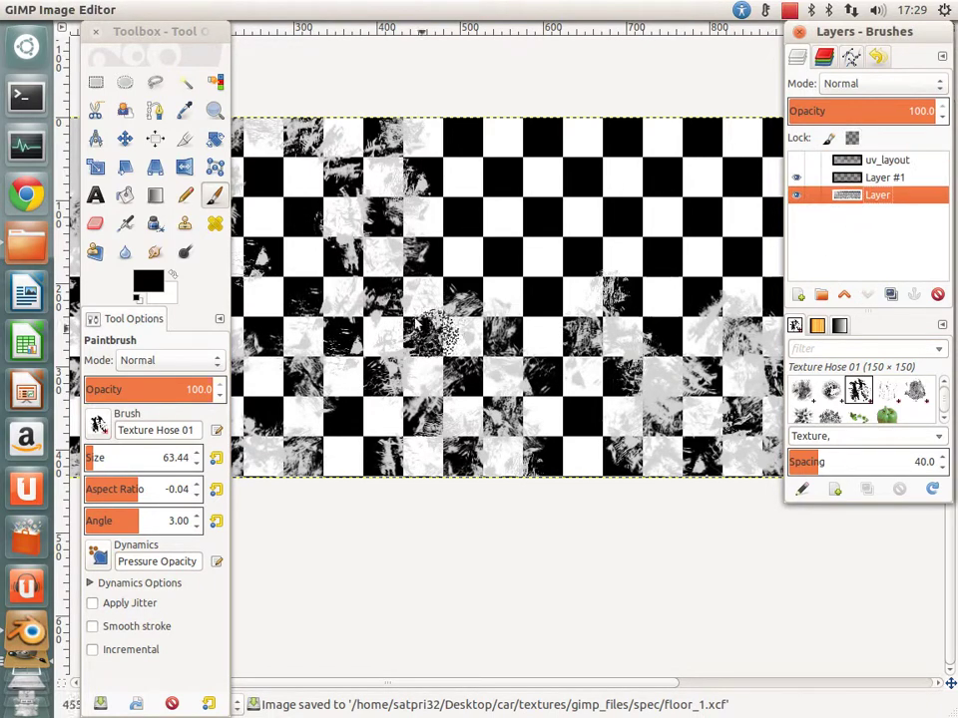
click(399, 8)
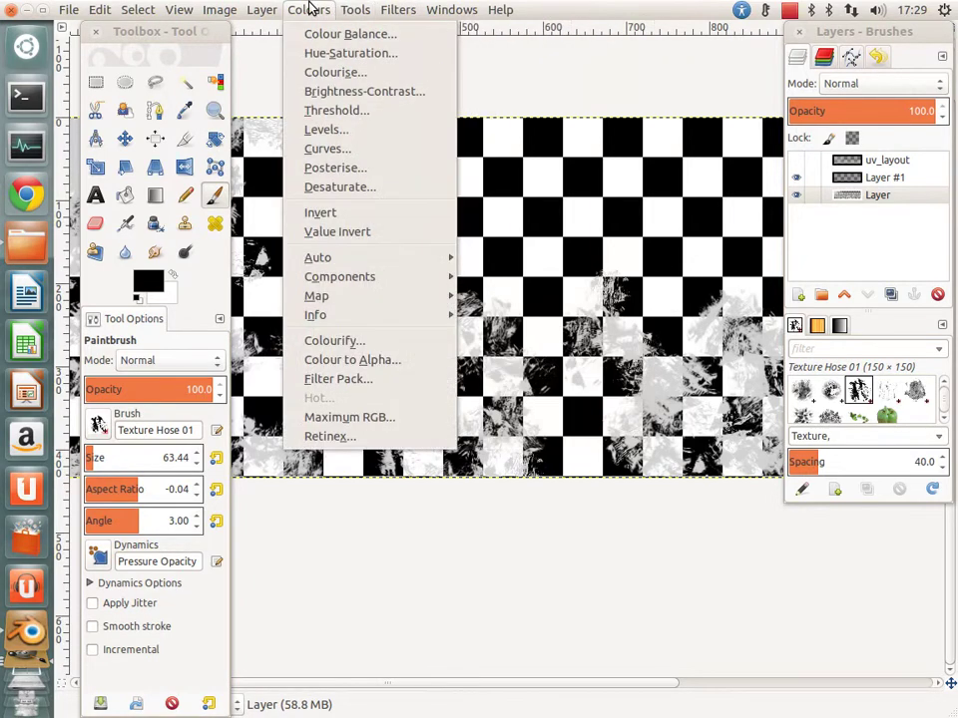
Step: Apply a Colours > Curves adjustment to lighten the grunge strokes on Layer #1
click(327, 149)
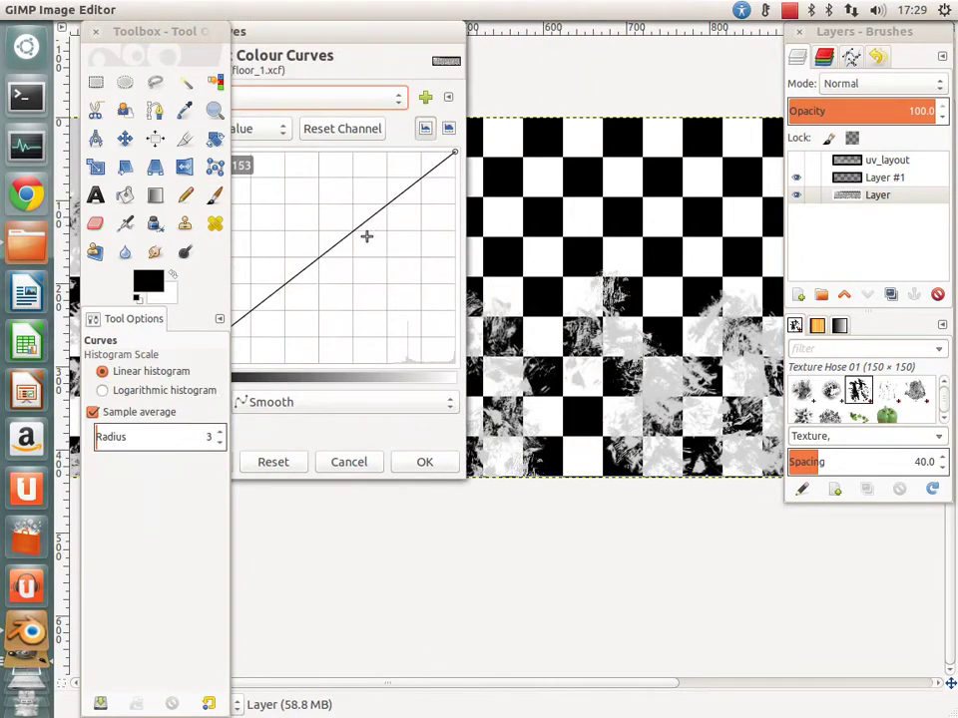
mouse_move(367, 235)
mouse_down()
mouse_move(367, 342)
mouse_move(338, 207)
mouse_move(343, 368)
mouse_move(395, 358)
mouse_move(374, 336)
mouse_move(389, 342)
mouse_move(372, 340)
mouse_move(389, 245)
mouse_move(398, 314)
mouse_move(386, 354)
mouse_up()
click(424, 461)
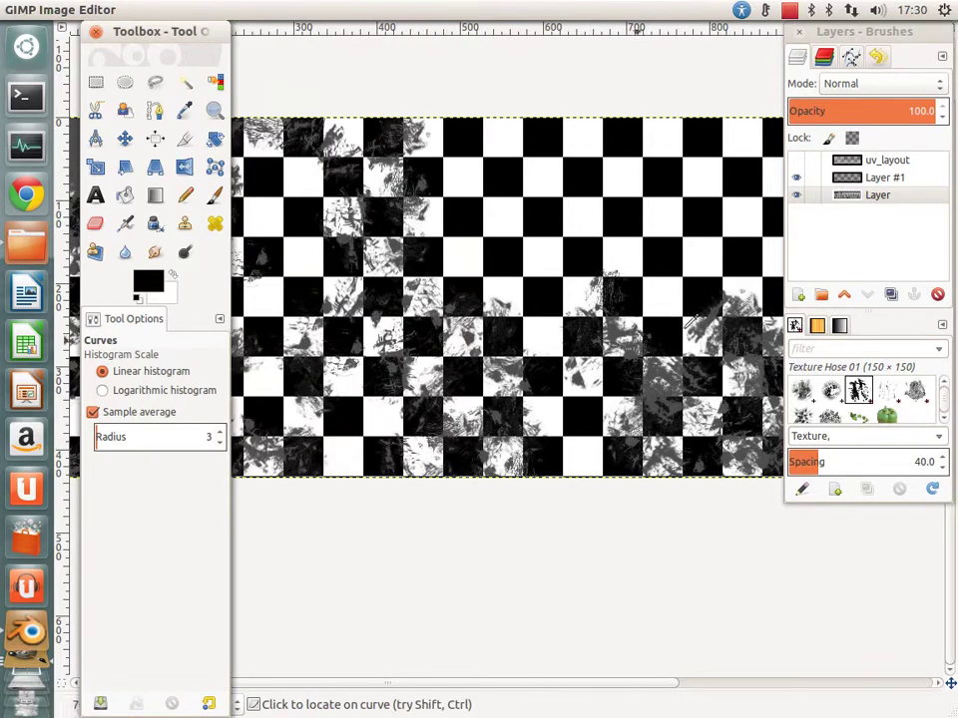
Step: Toggle Layer #1 and bottom Layer visibility to compare the lightened strokes
click(858, 194)
click(795, 194)
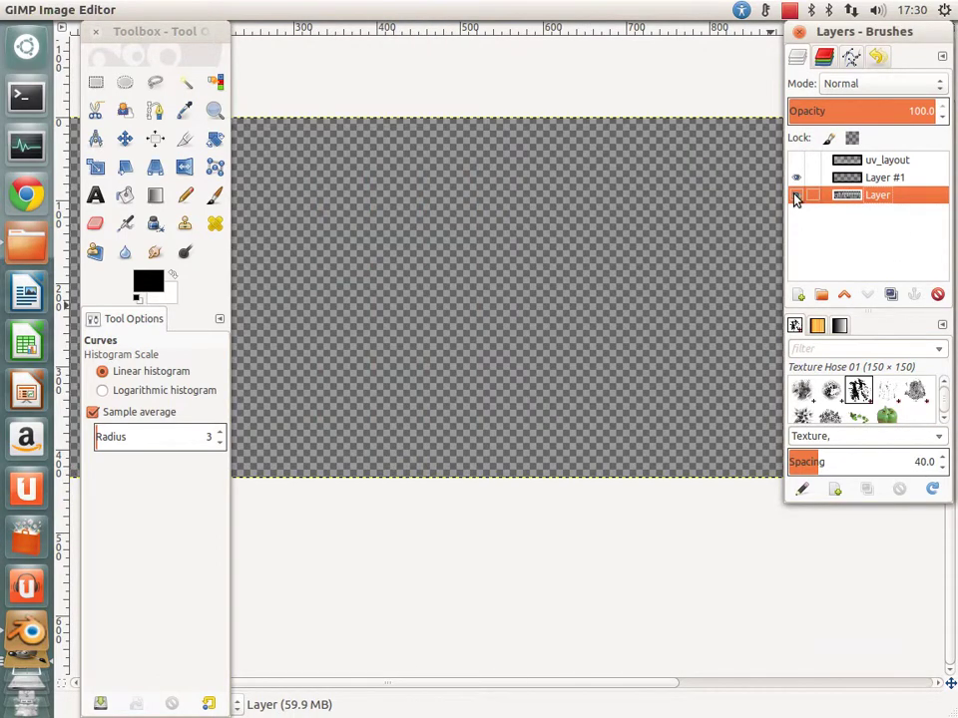
click(795, 195)
click(796, 176)
click(847, 178)
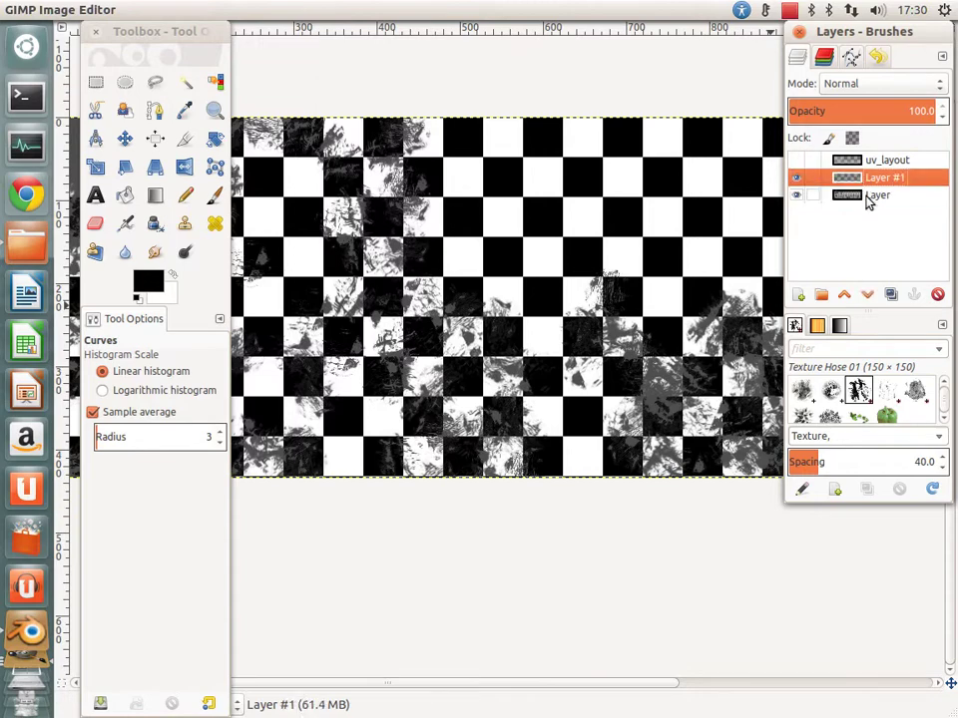
click(864, 194)
click(855, 179)
click(797, 197)
click(797, 196)
click(796, 180)
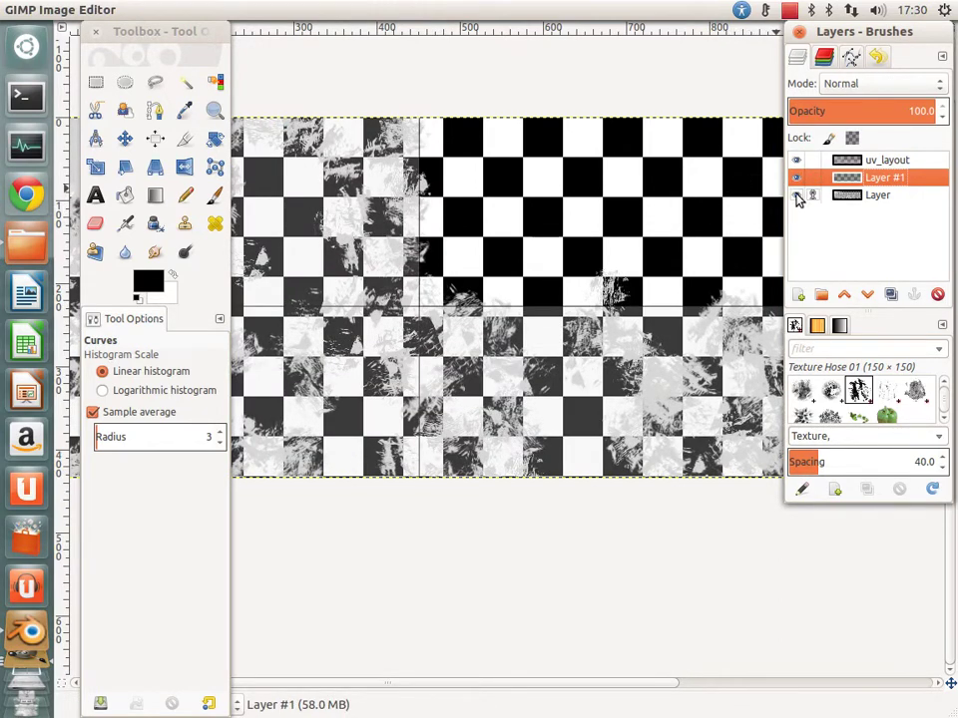
click(797, 196)
click(796, 197)
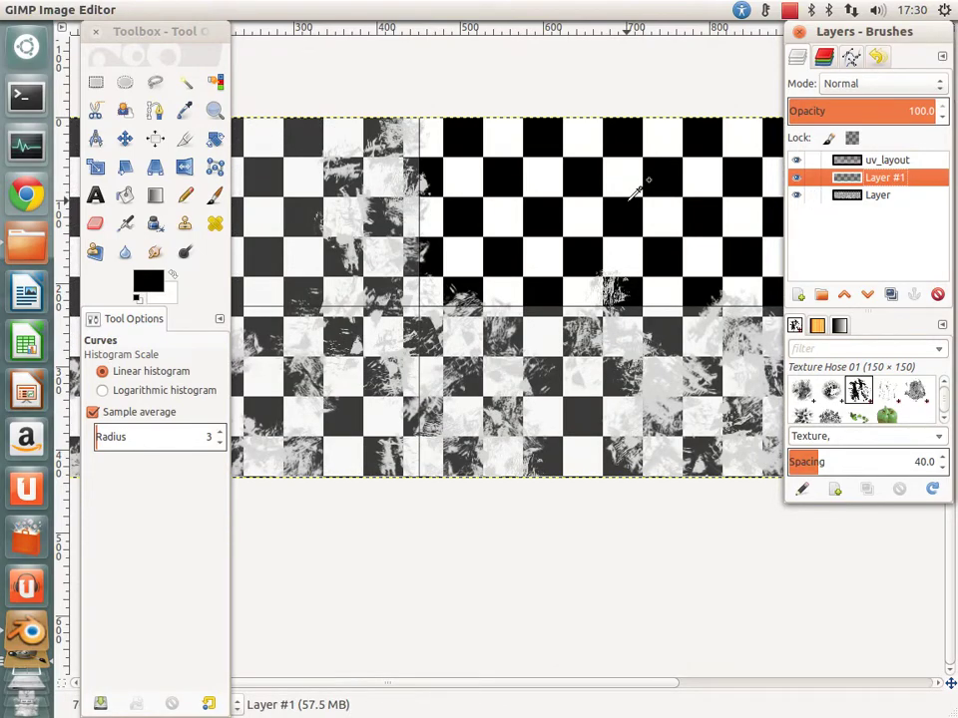
Step: Undo the last three texture strokes
key(ctrl+z)
key(ctrl+z)
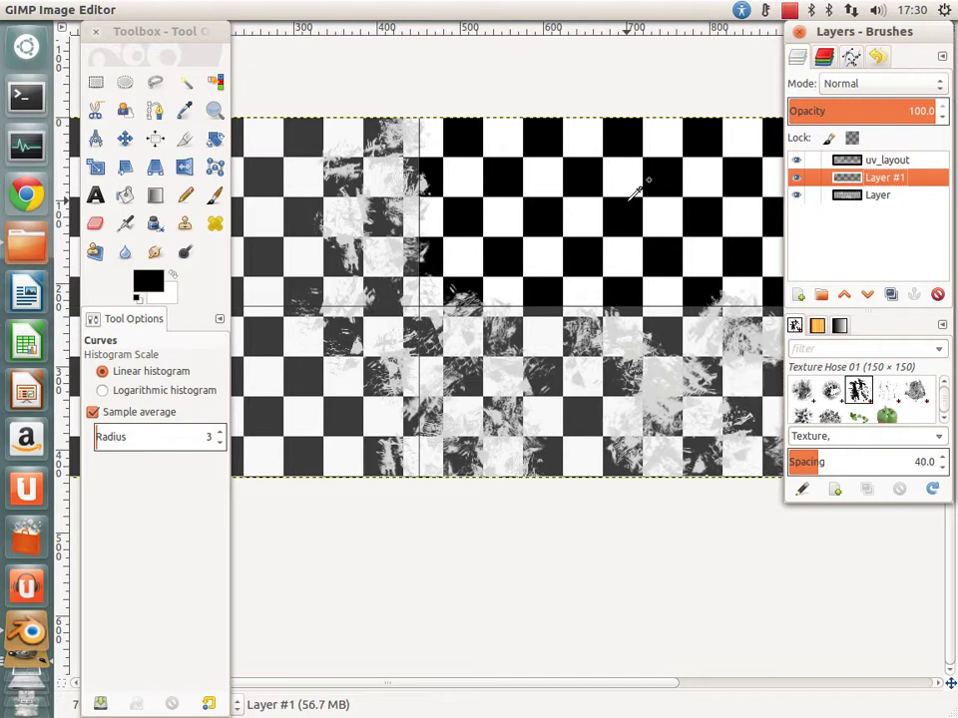
key(ctrl+z)
key(ctrl+z)
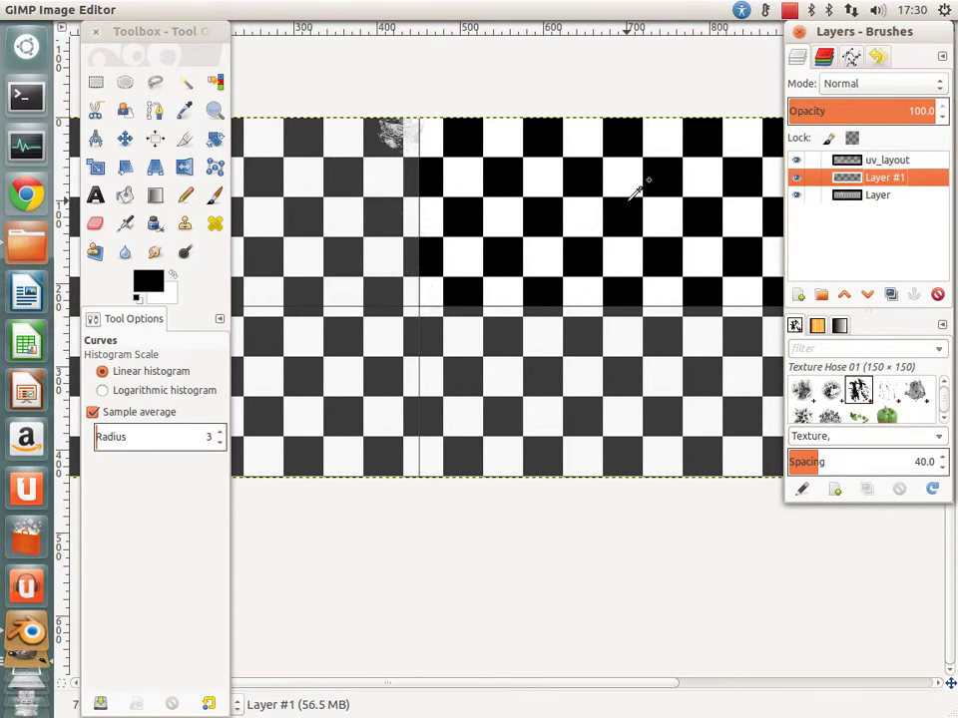
key(ctrl+z)
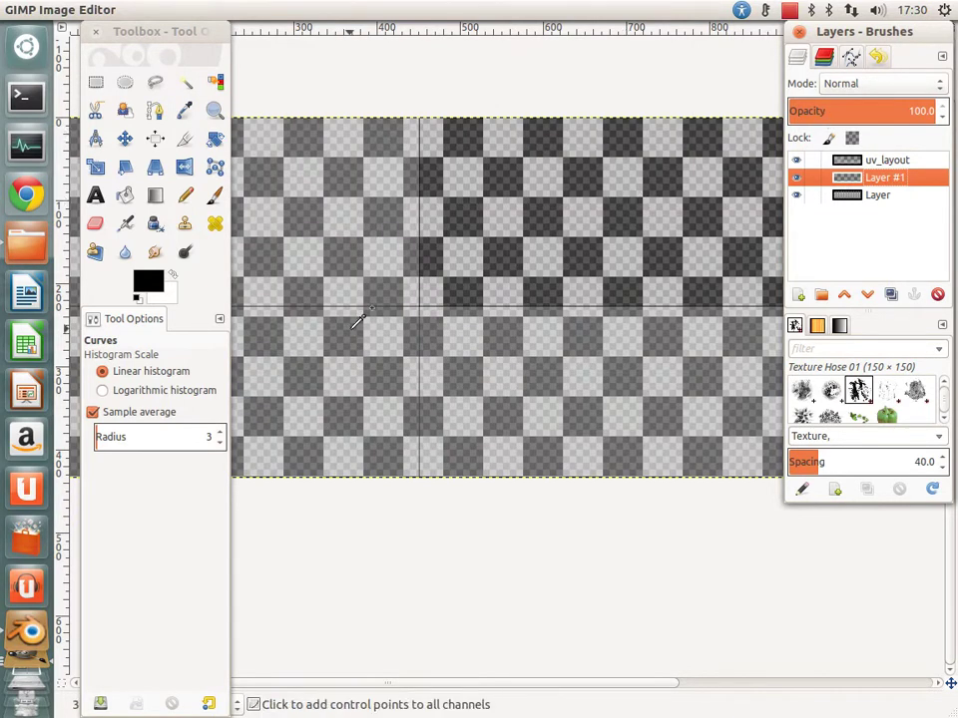
Step: Set the bottom checkerboard Layer's opacity to 100 and hide the uv_layout overlay
click(856, 200)
drag(870, 111, 943, 111)
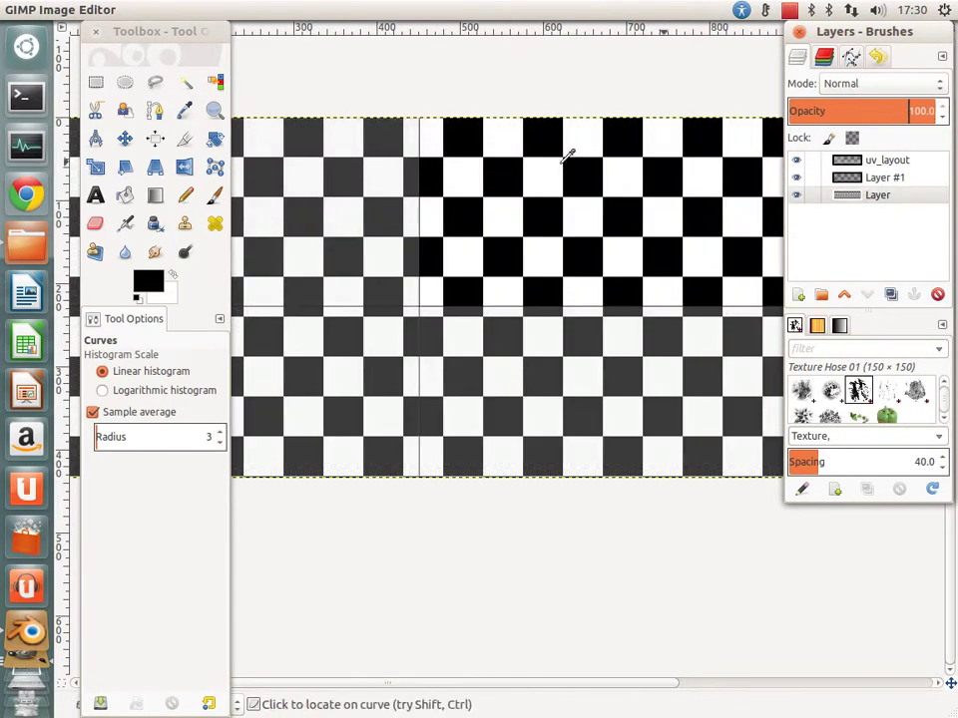
key(ctrl+s)
click(923, 179)
key(ctrl+s)
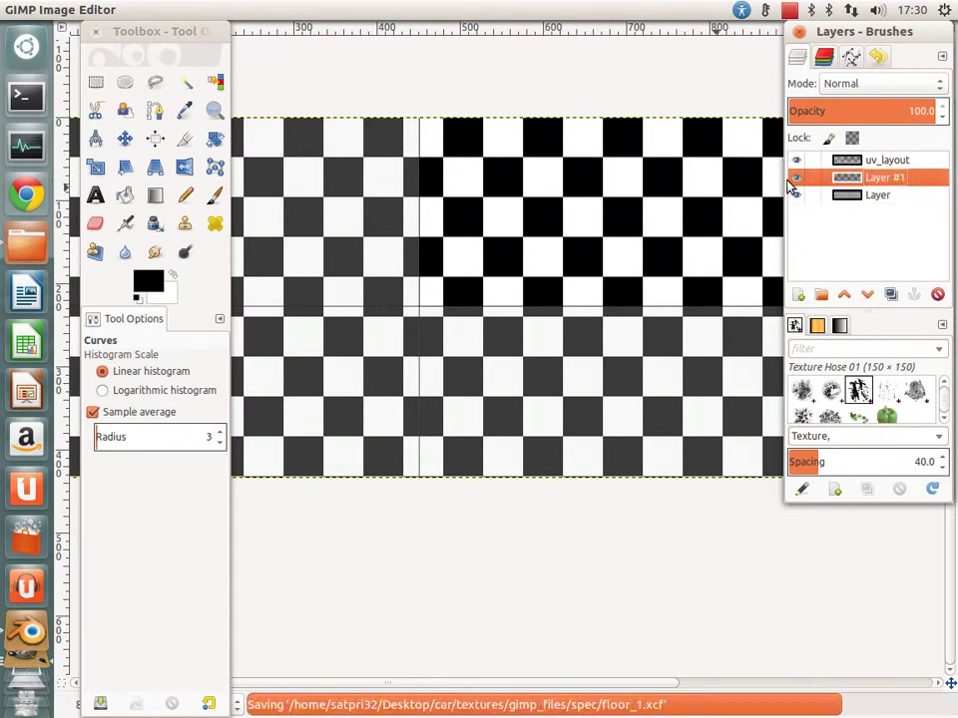
click(795, 159)
key(ctrl+s)
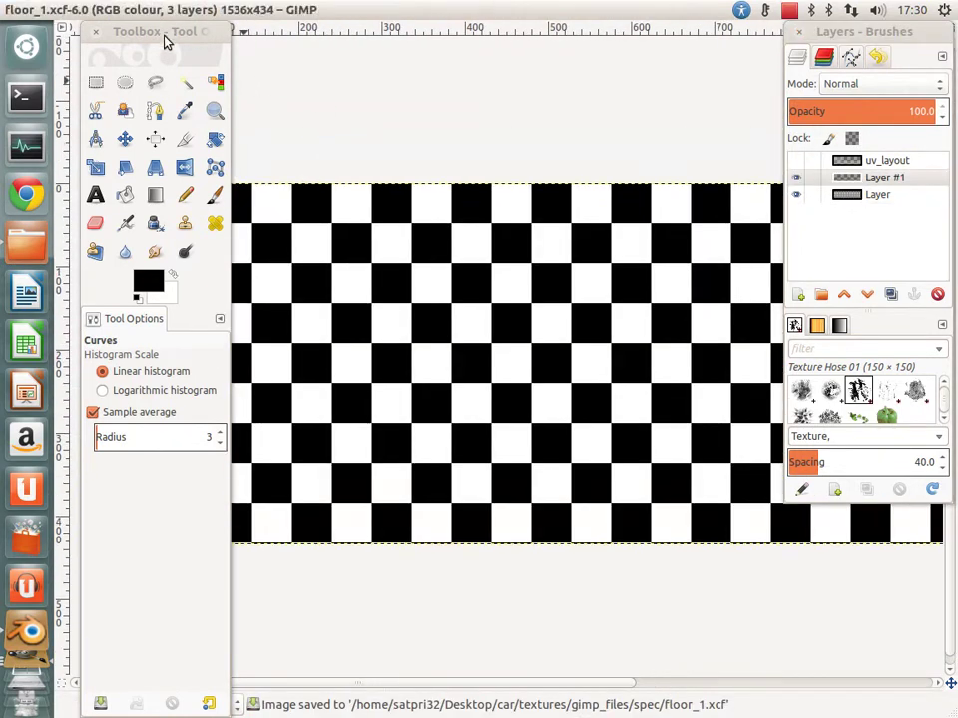
Step: Save as floor_1.xcf in the gimp_files/colour folder, replacing the existing file
drag(165, 39, 95, 9)
click(77, 6)
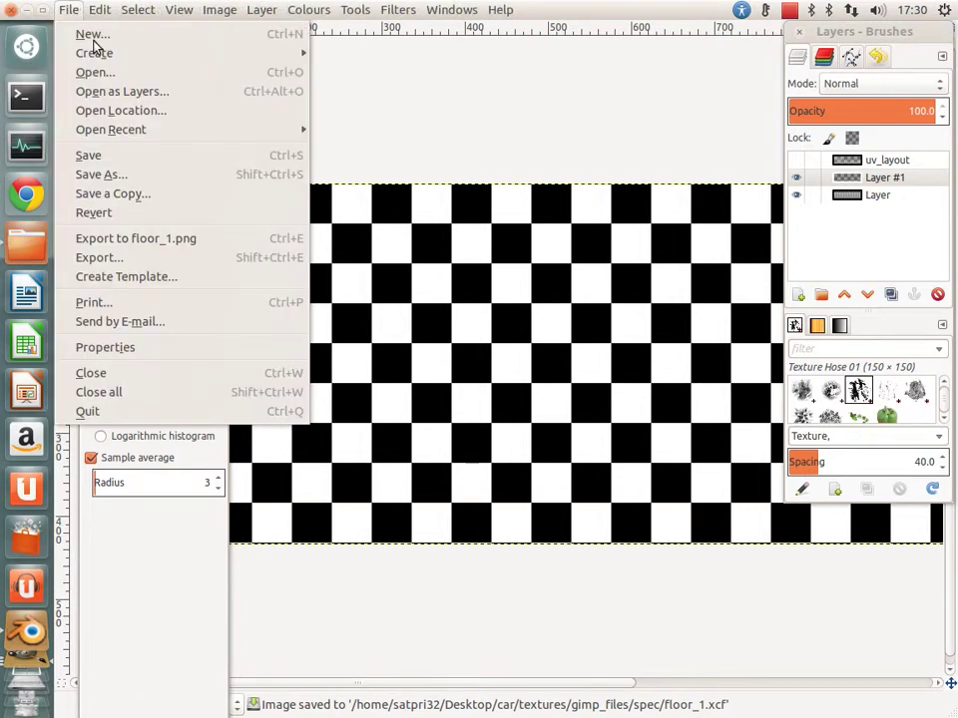
click(152, 174)
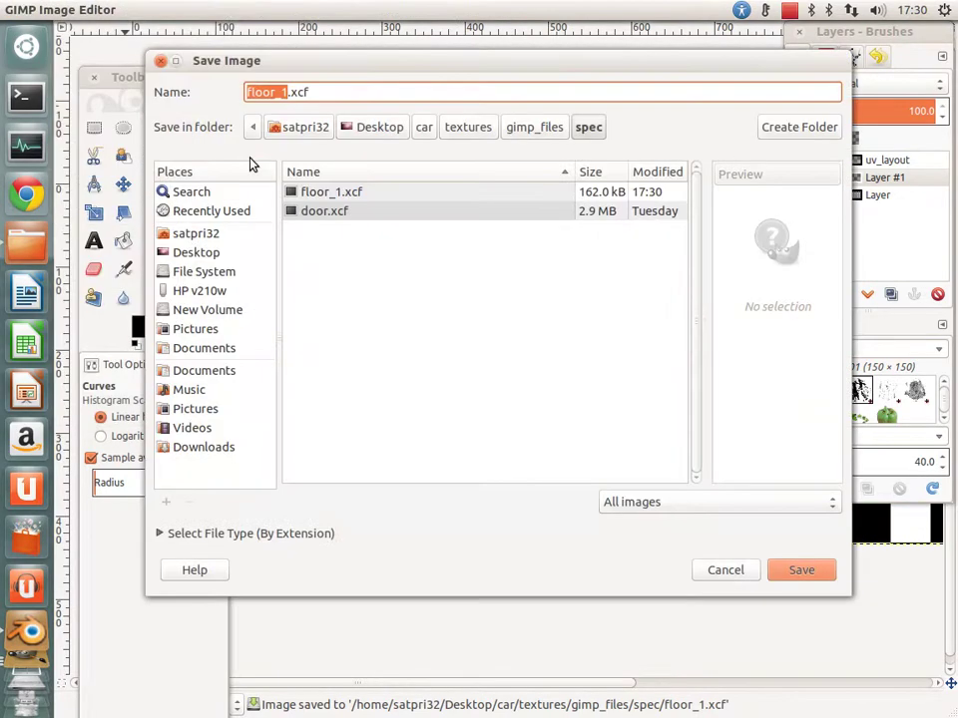
click(534, 126)
click(313, 232)
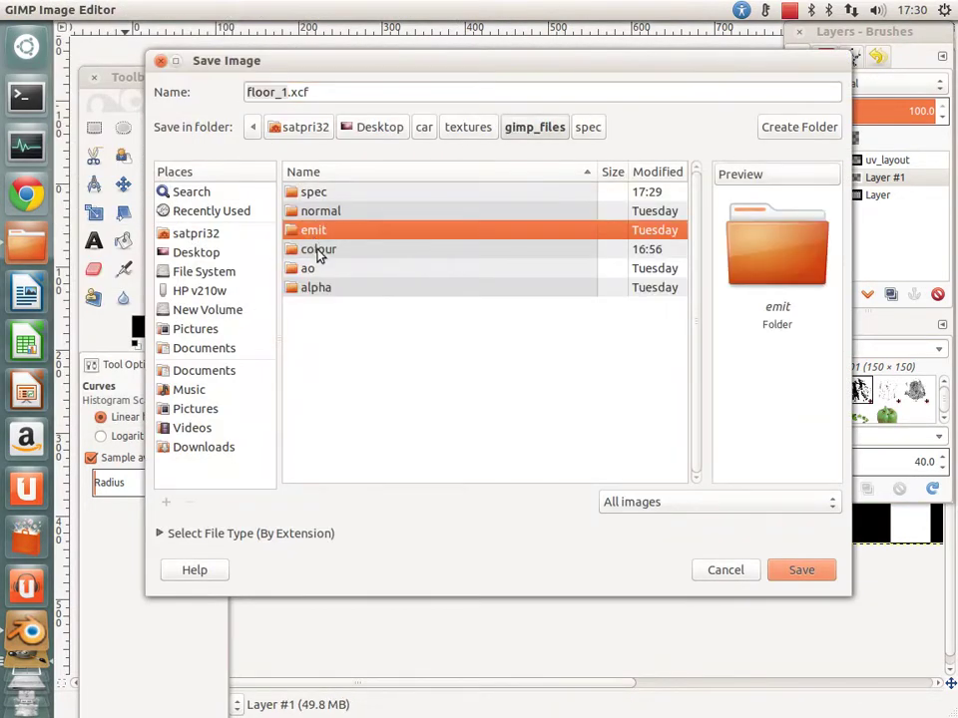
double_click(319, 252)
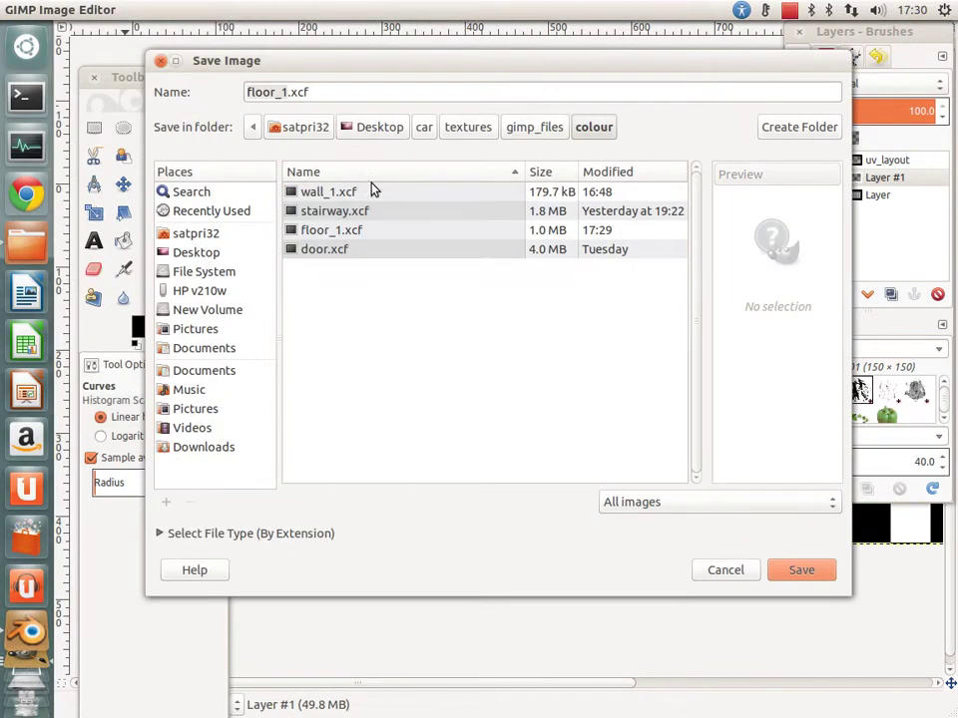
click(337, 229)
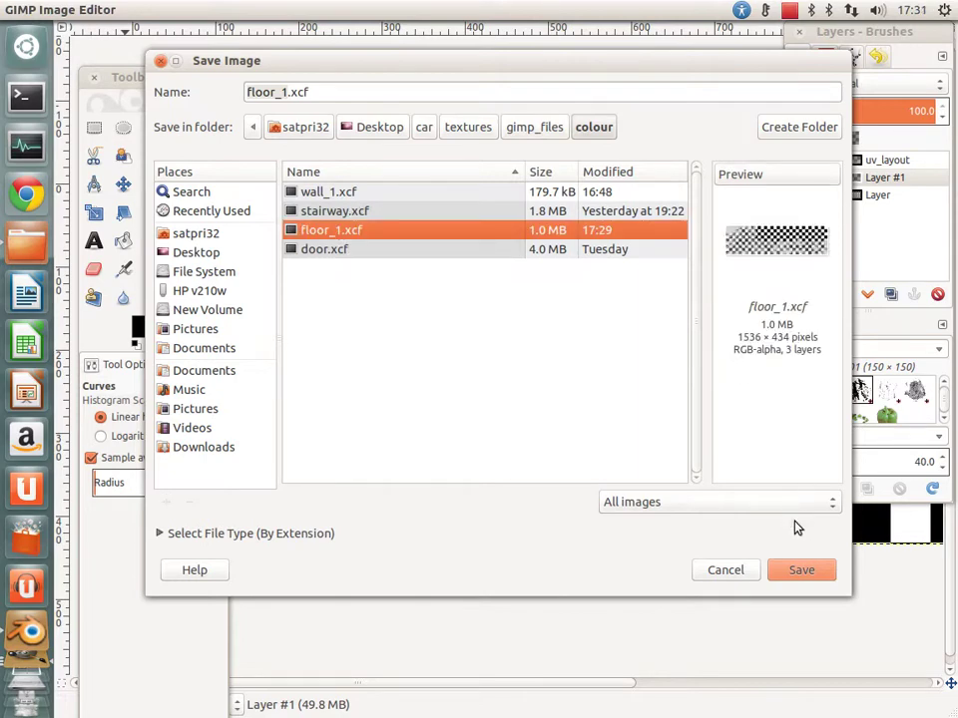
click(803, 570)
click(634, 403)
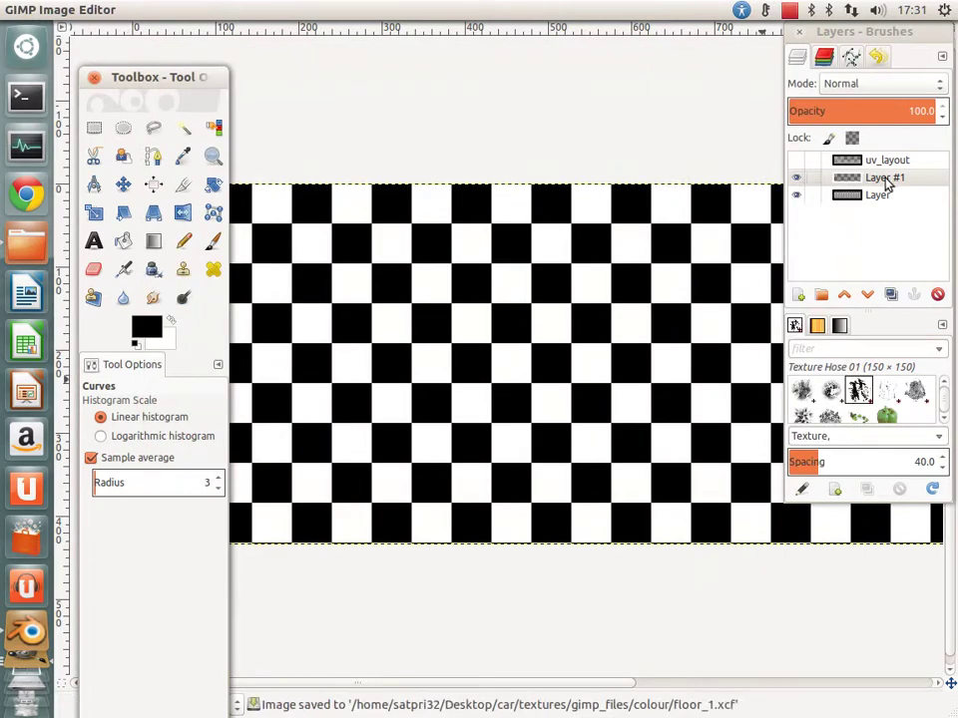
Step: Show the uv_layout overlay and paint a test stroke with the Texture Hose 01 Paintbrush
click(795, 160)
ctrl+scroll(479, 304, down, 3)
ctrl+scroll(478, 310, up, 2)
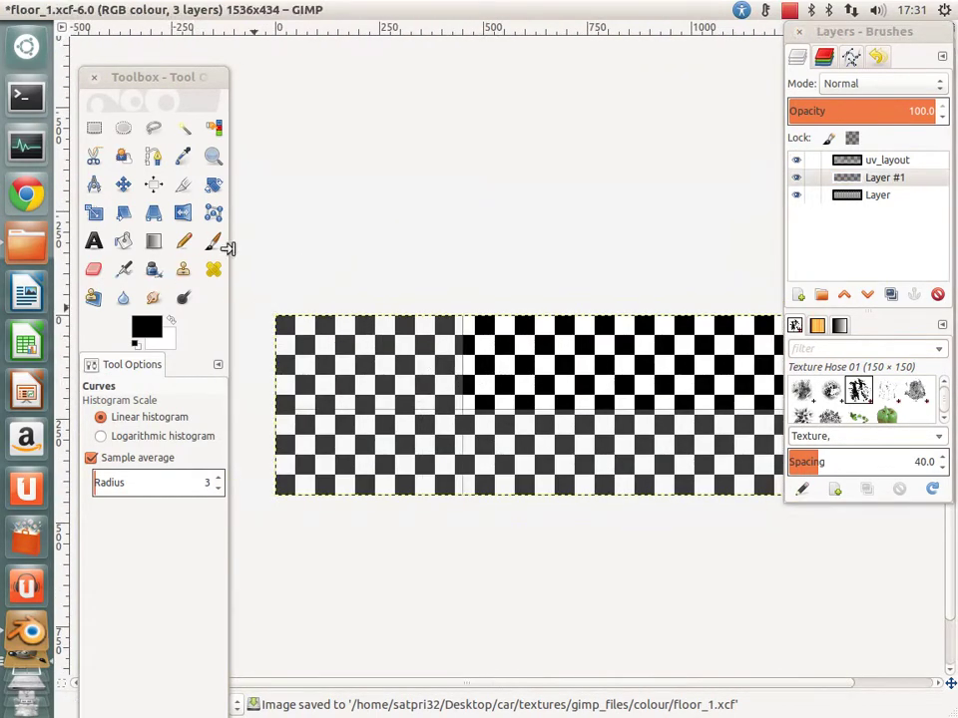
click(212, 240)
ctrl+scroll(442, 339, up, 4)
drag(374, 180, 387, 158)
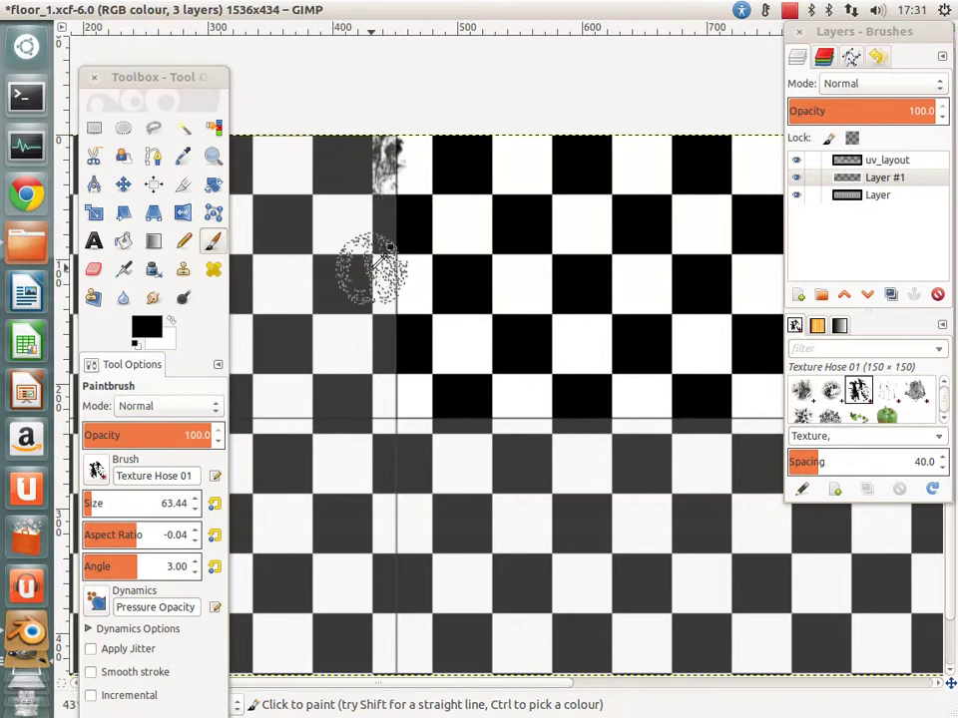
Step: Set the foreground to light grey b8b8b8 on Layer #1 and paint over the top-left tiles
click(148, 331)
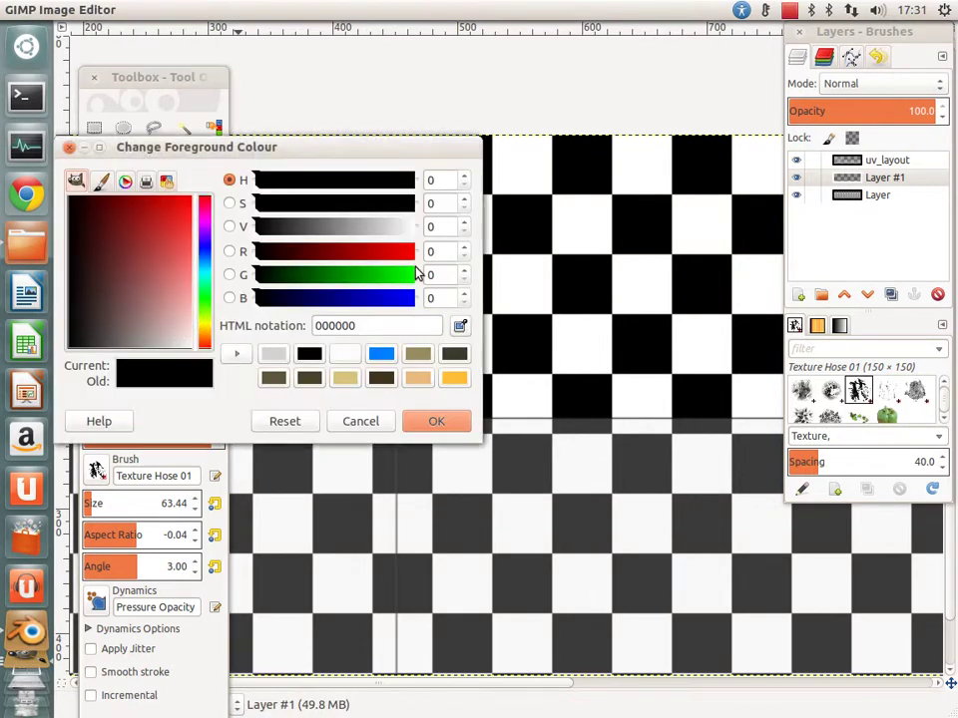
click(360, 421)
click(818, 178)
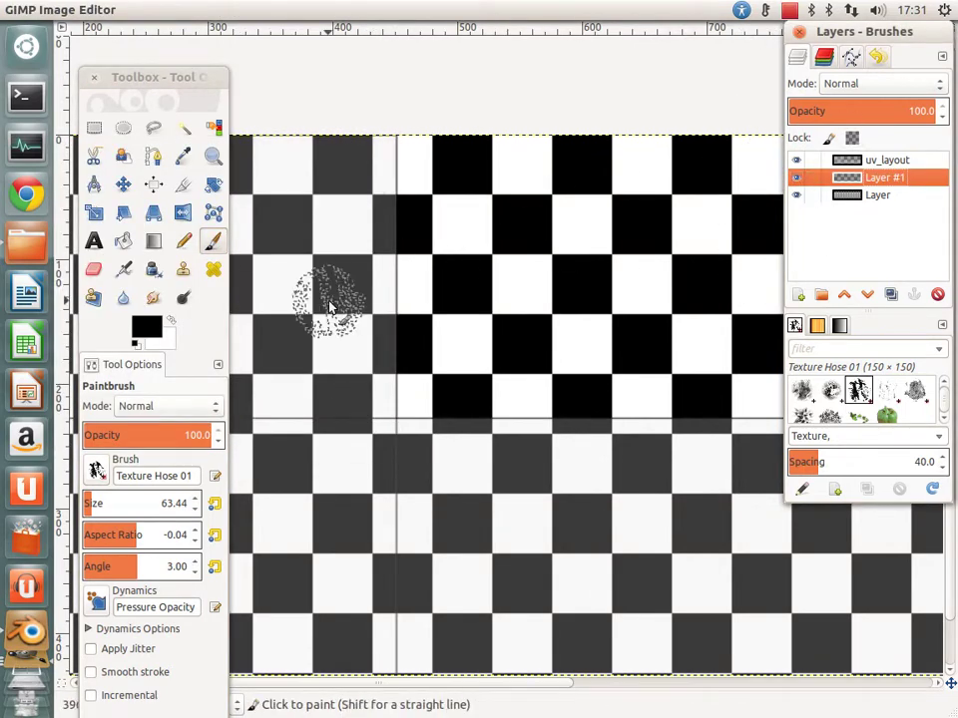
click(148, 328)
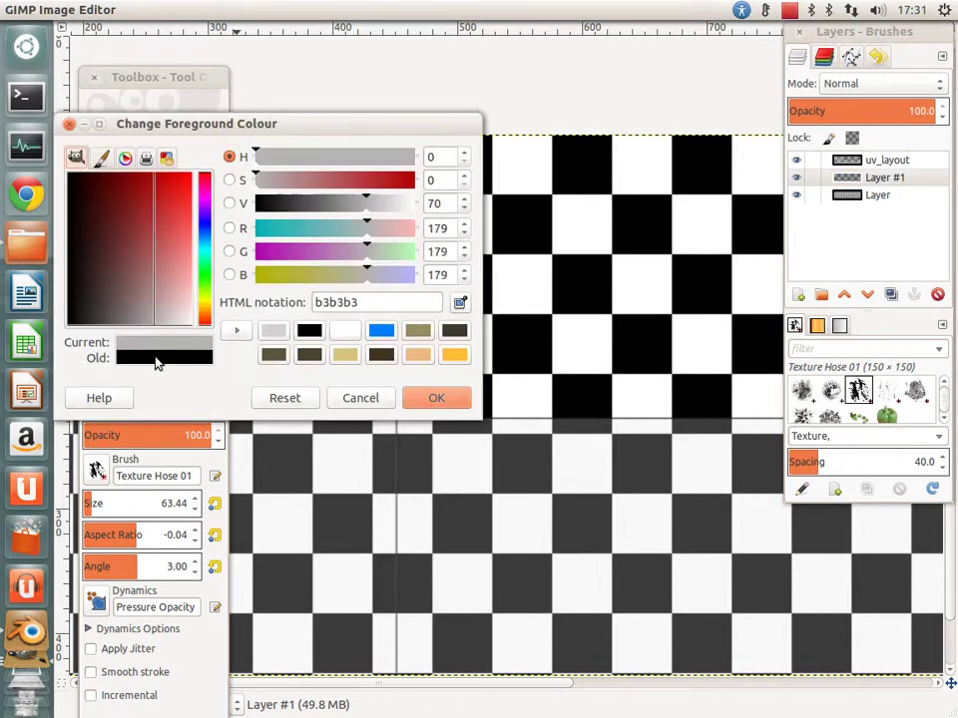
click(441, 399)
mouse_move(395, 161)
mouse_down()
mouse_move(377, 257)
mouse_move(285, 180)
mouse_up()
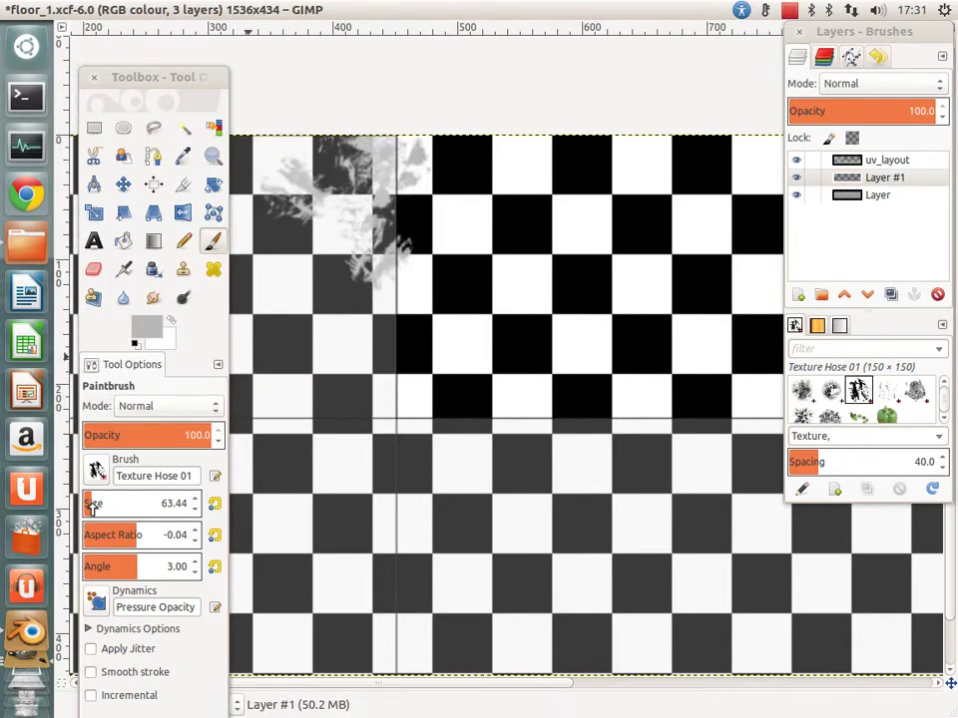
Step: Reduce the brush size to 32.22 and paint grey texture over the upper rows and middle
drag(91, 506, 88, 509)
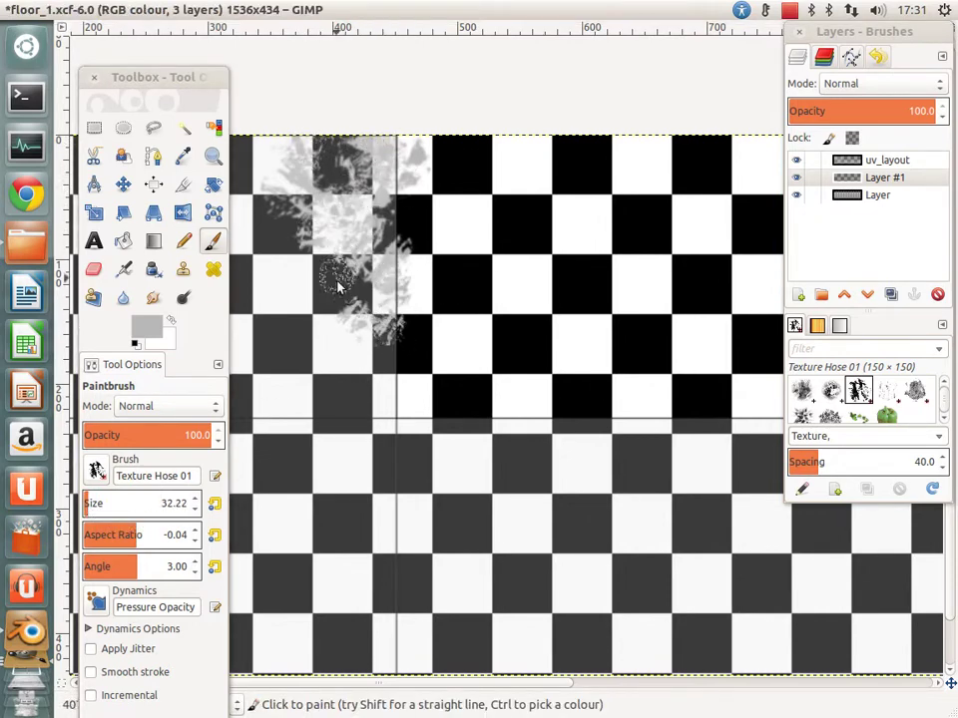
scroll(359, 329, left, 5)
drag(320, 237, 382, 249)
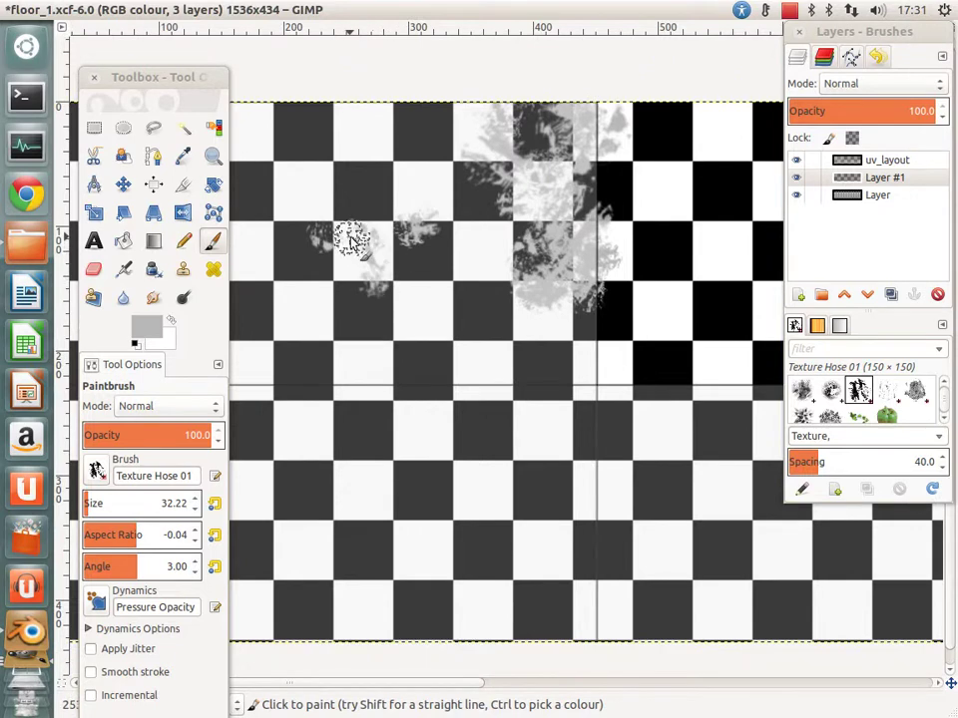
drag(419, 145, 376, 157)
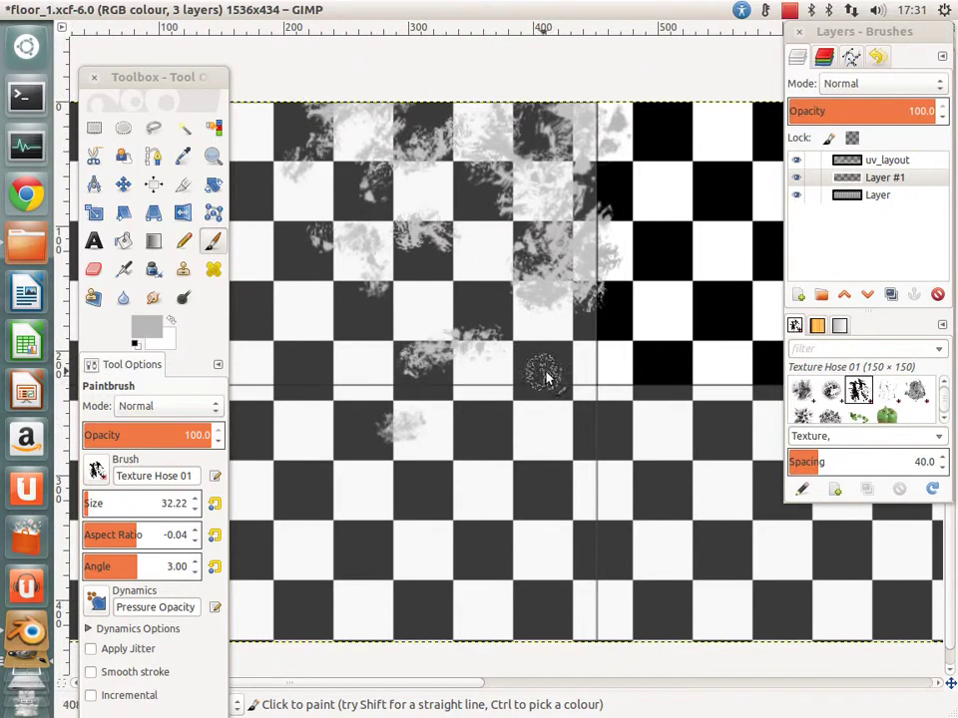
mouse_move(389, 438)
mouse_down()
mouse_move(475, 346)
mouse_move(534, 366)
mouse_move(466, 443)
mouse_move(575, 412)
mouse_move(419, 389)
mouse_move(329, 259)
mouse_up()
scroll(449, 379, down, 2)
scroll(449, 379, right, 1)
scroll(571, 511, left, 3)
mouse_move(571, 511)
mouse_down()
mouse_move(524, 368)
mouse_move(560, 406)
mouse_up()
middle_drag(559, 406, 575, 487)
scroll(576, 487, left, 3)
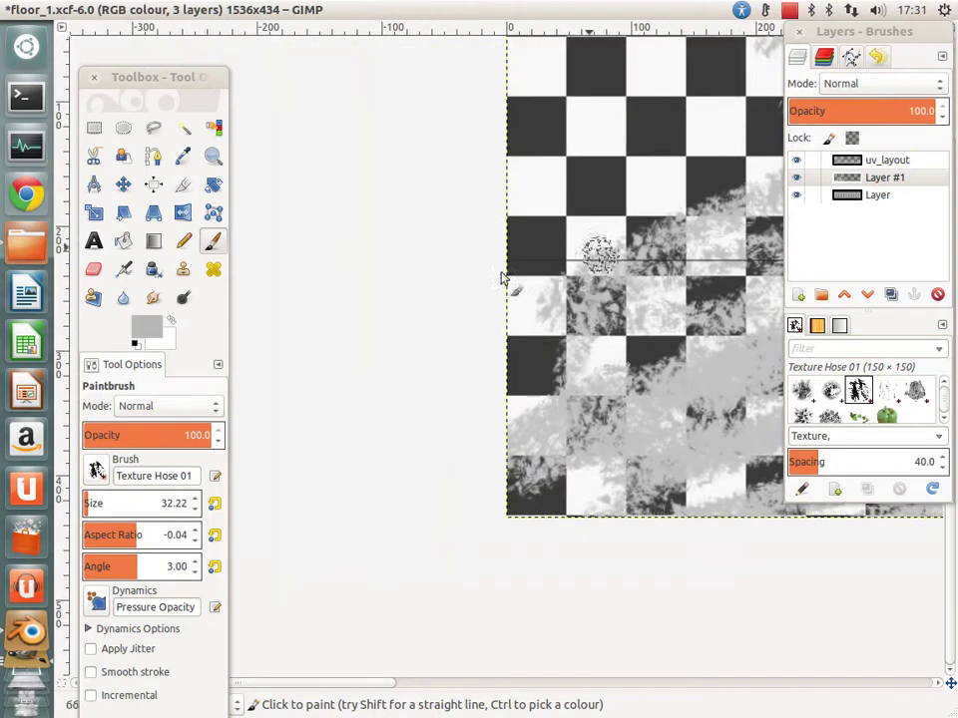
drag(598, 252, 678, 64)
Step: Add grey texture strokes over the top-left corner and upper rows of the checkerboard
scroll(678, 64, up, 2)
scroll(677, 64, right, 3)
drag(353, 256, 281, 296)
scroll(451, 180, left, 2)
mouse_move(451, 179)
mouse_down()
mouse_move(520, 133)
mouse_move(684, 320)
mouse_up()
scroll(684, 320, left, 2)
scroll(626, 368, right, 4)
scroll(626, 368, down, 1)
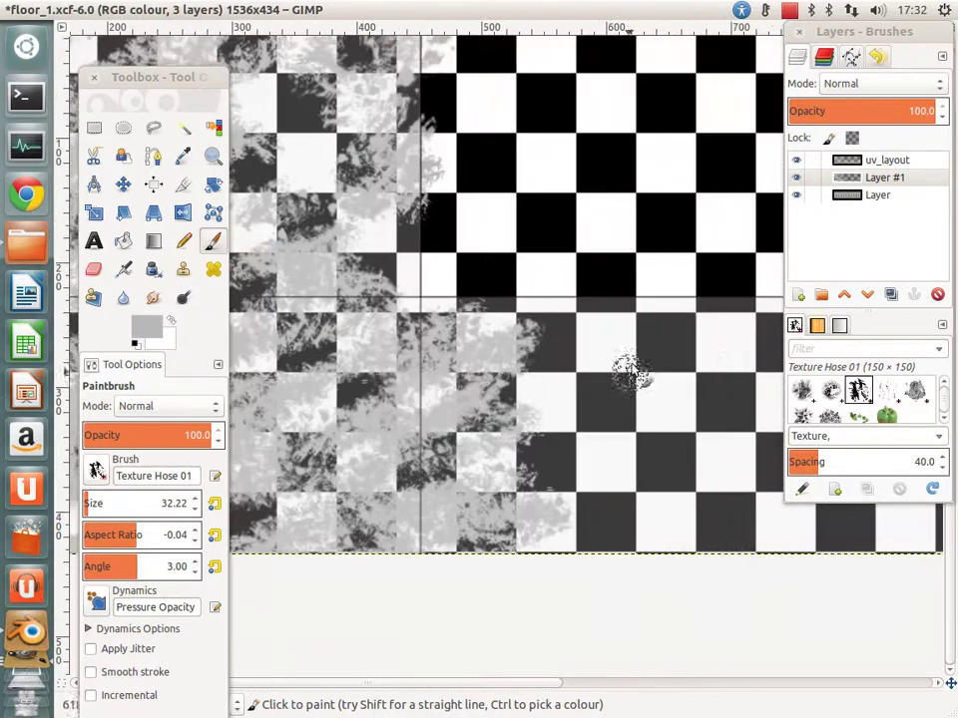
mouse_move(626, 368)
mouse_down()
mouse_move(534, 505)
mouse_move(680, 507)
mouse_up()
scroll(469, 397, right, 2)
mouse_move(469, 397)
mouse_down()
mouse_move(429, 418)
mouse_move(633, 188)
mouse_up()
Step: Extend the grey Texture Hose strokes across the floor to its right edge
scroll(632, 187, right, 4)
drag(374, 320, 399, 478)
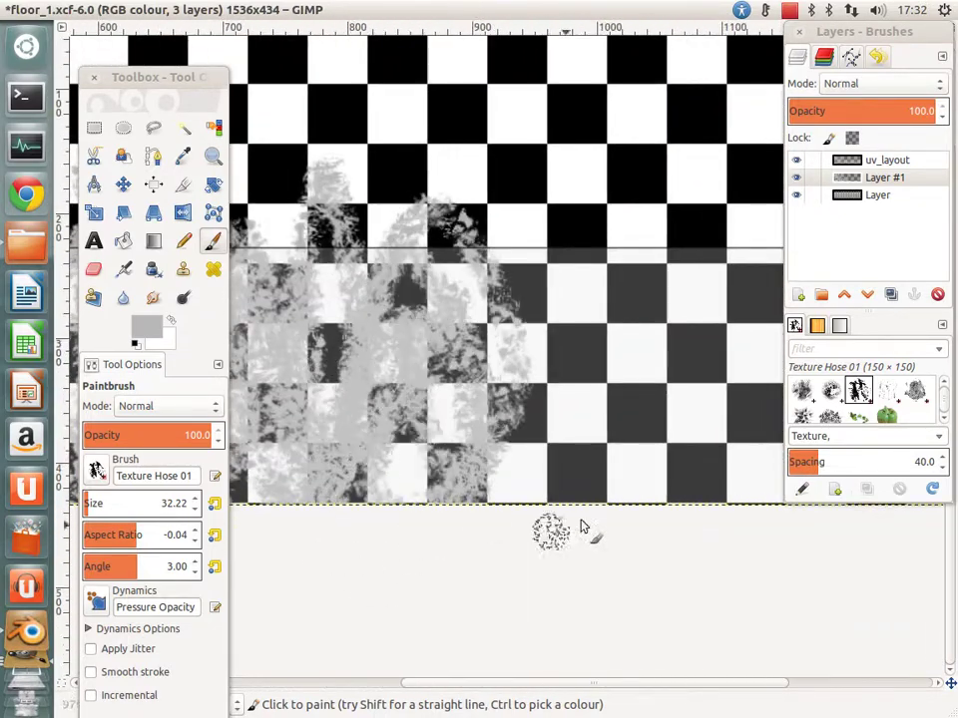
scroll(583, 524, right, 2)
mouse_move(299, 219)
mouse_down()
mouse_move(455, 342)
mouse_move(504, 317)
mouse_up()
scroll(290, 319, right, 3)
drag(291, 319, 387, 505)
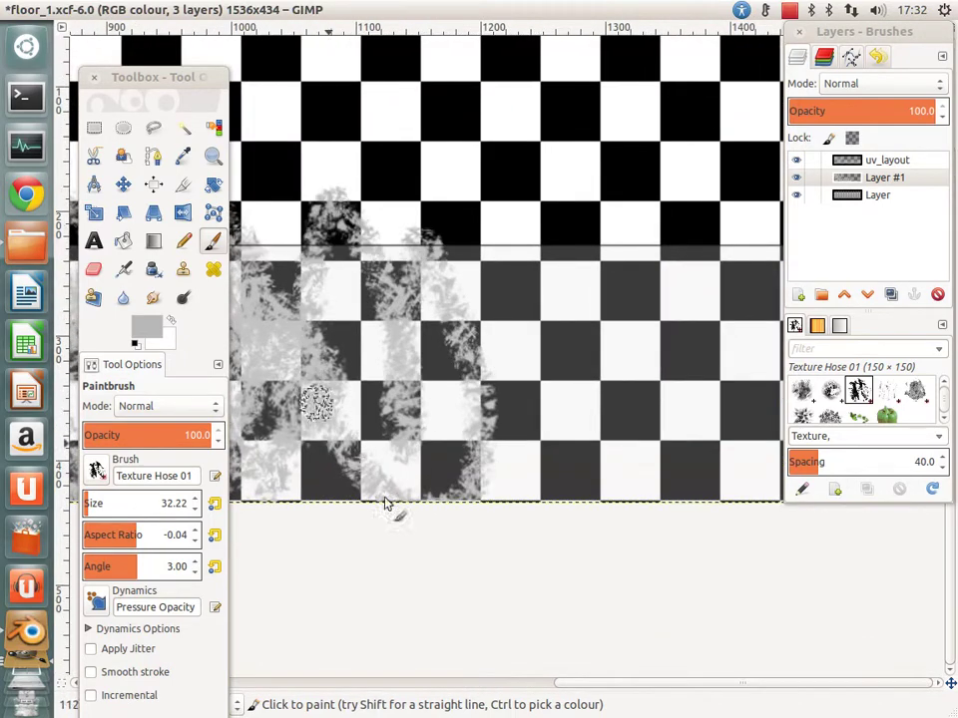
scroll(652, 402, right, 2)
scroll(652, 401, down, 1)
drag(534, 379, 489, 399)
mouse_move(289, 299)
mouse_down()
mouse_move(419, 290)
mouse_move(613, 507)
mouse_up()
drag(389, 259, 659, 488)
scroll(658, 361, right, 2)
scroll(657, 361, down, 1)
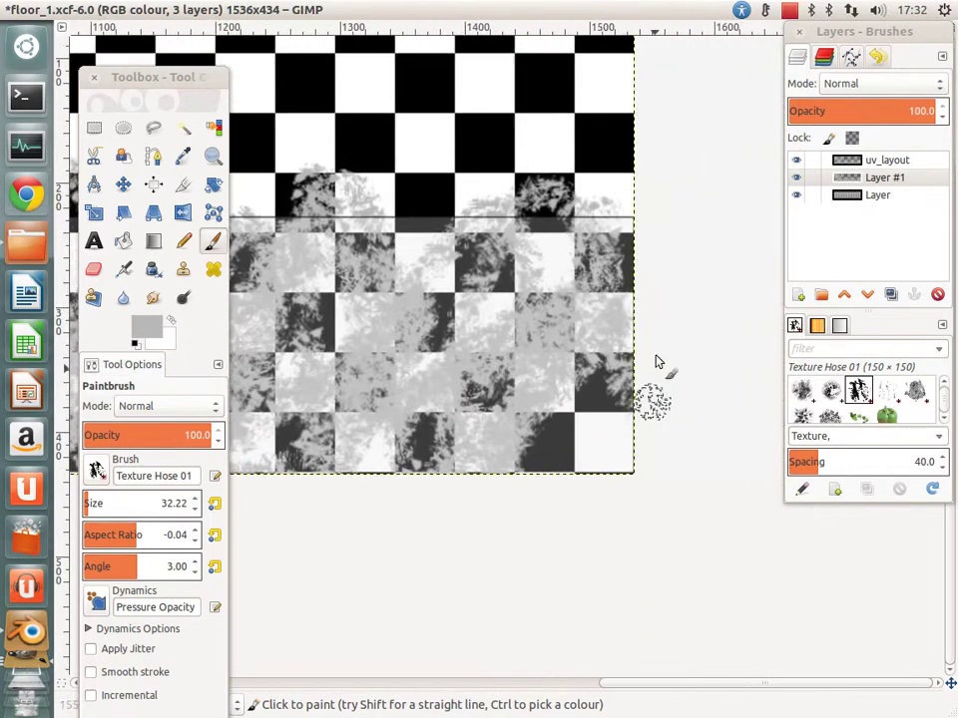
Step: Compare with the texture layer hidden, then erase grey texture from the right, centre and left squares
click(795, 177)
click(795, 177)
click(93, 268)
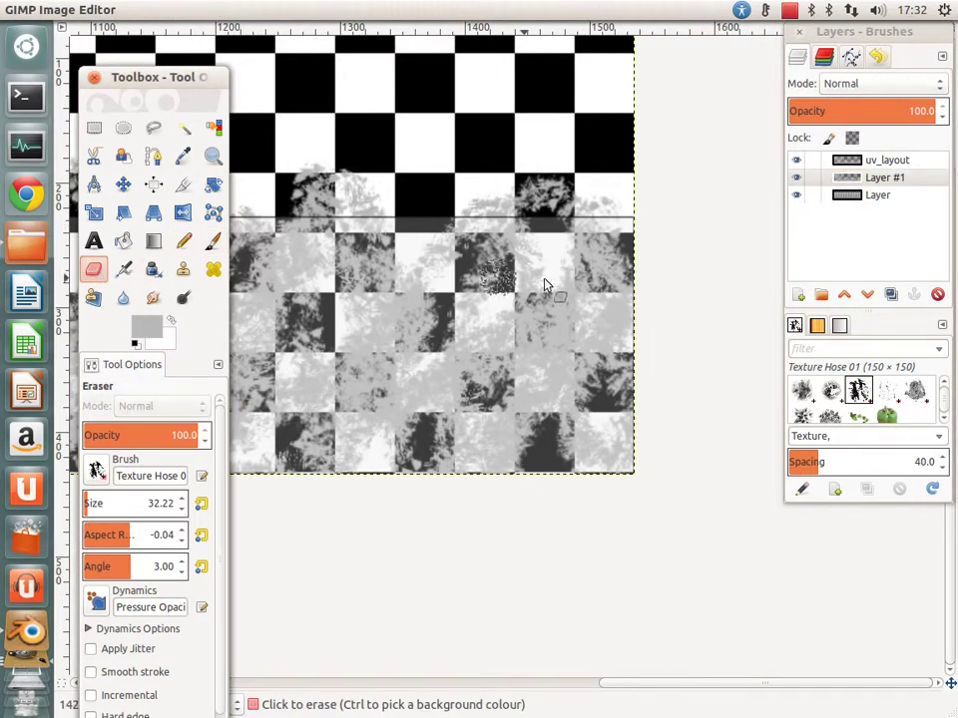
mouse_move(589, 231)
mouse_down()
mouse_move(581, 331)
mouse_move(595, 428)
mouse_move(503, 385)
mouse_move(509, 359)
mouse_move(475, 491)
mouse_move(538, 523)
mouse_move(363, 466)
mouse_move(444, 297)
mouse_move(401, 400)
mouse_move(331, 492)
mouse_up()
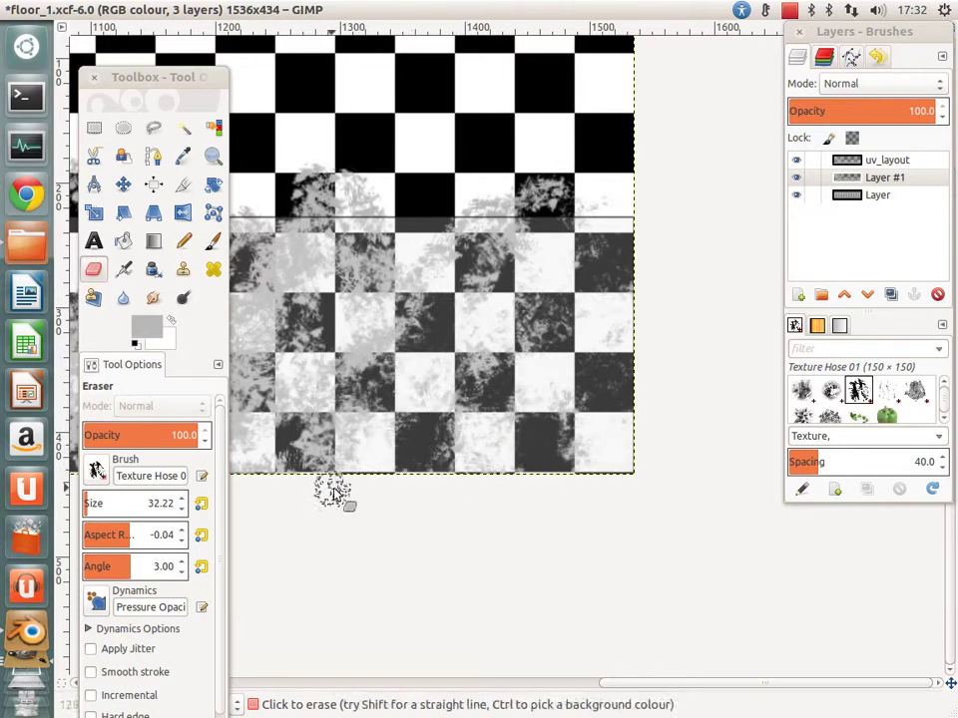
middle_drag(332, 492, 434, 483)
mouse_move(434, 483)
mouse_down()
mouse_move(407, 364)
mouse_move(470, 278)
mouse_move(336, 304)
mouse_move(327, 331)
mouse_move(365, 351)
mouse_move(352, 381)
mouse_move(471, 318)
mouse_up()
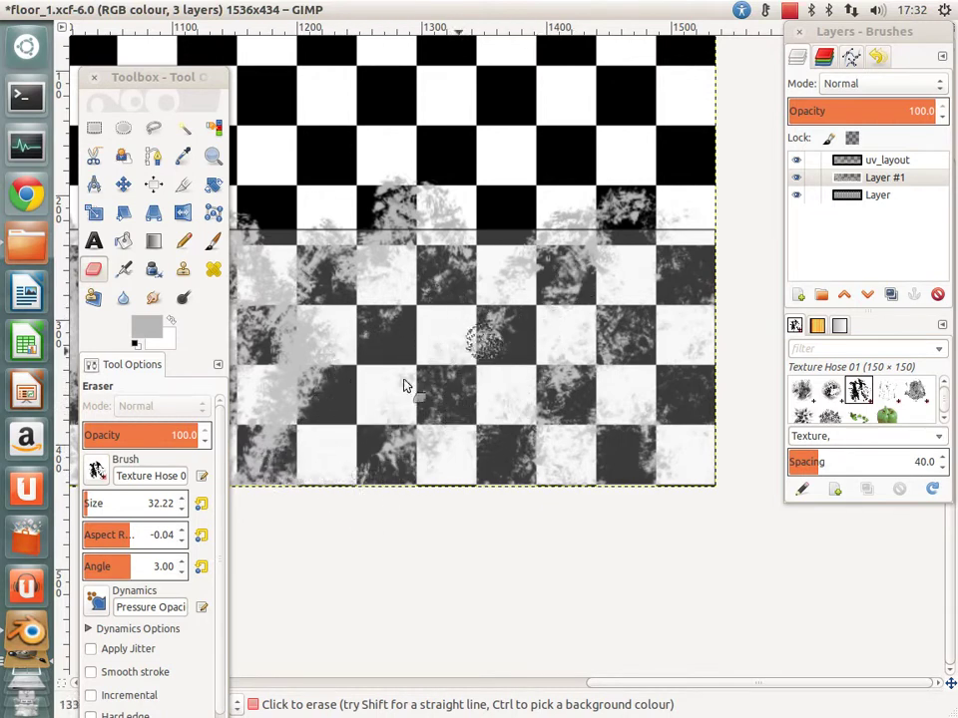
Step: Erase grey texture over the lower middle squares
scroll(299, 513, up, 1)
shift+scroll(299, 513, left, 1)
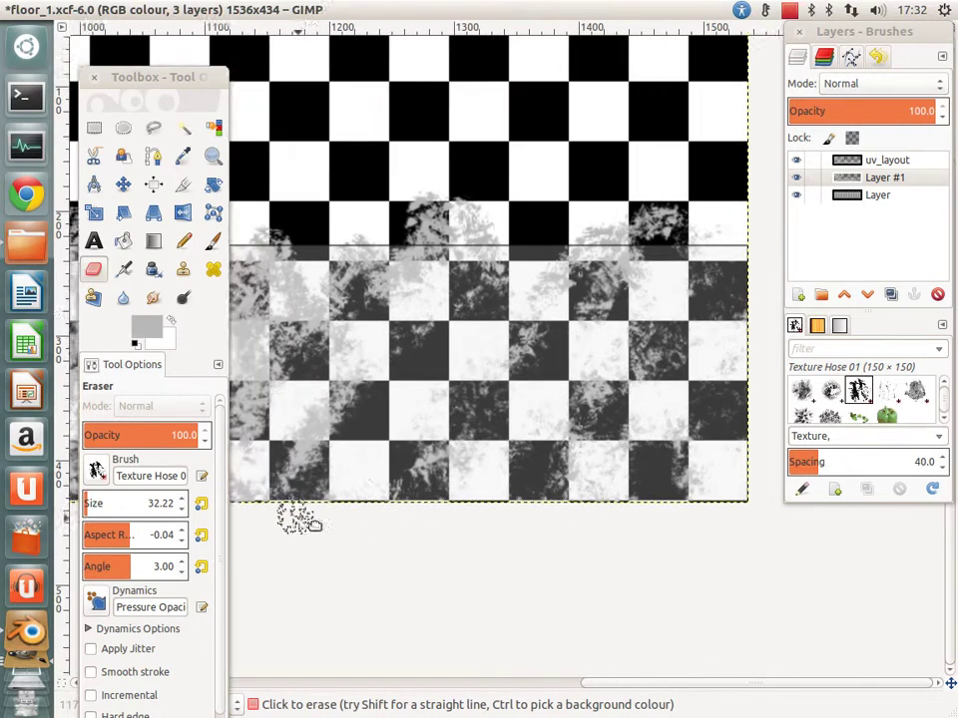
shift+scroll(385, 363, left, 1)
shift+scroll(385, 399, left, 1)
shift+scroll(386, 389, left, 1)
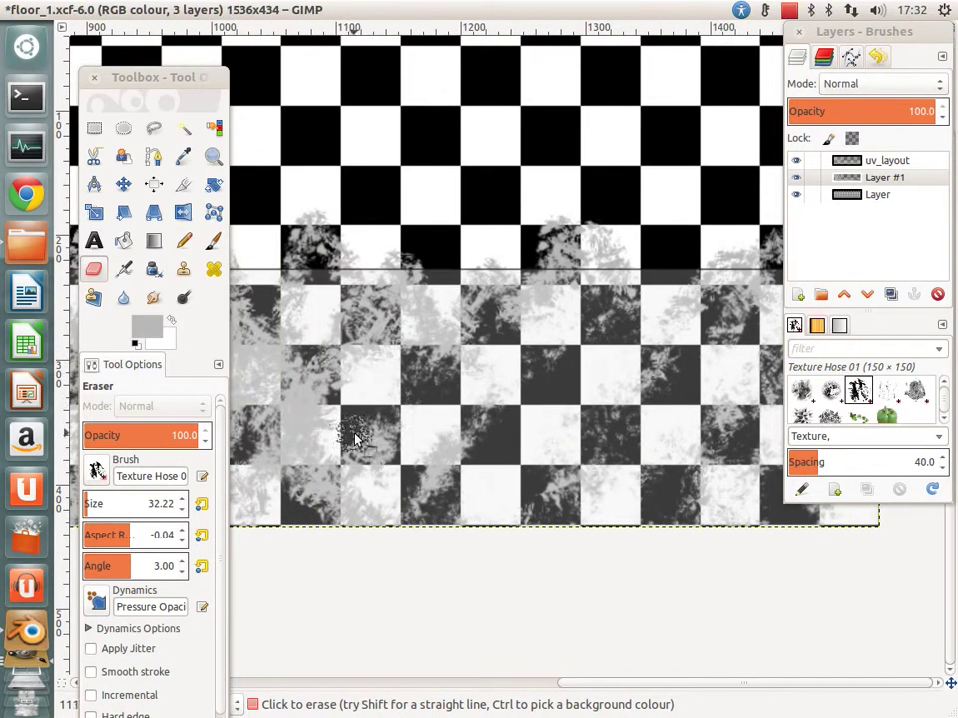
scroll(399, 494, up, 1)
shift+scroll(449, 501, left, 3)
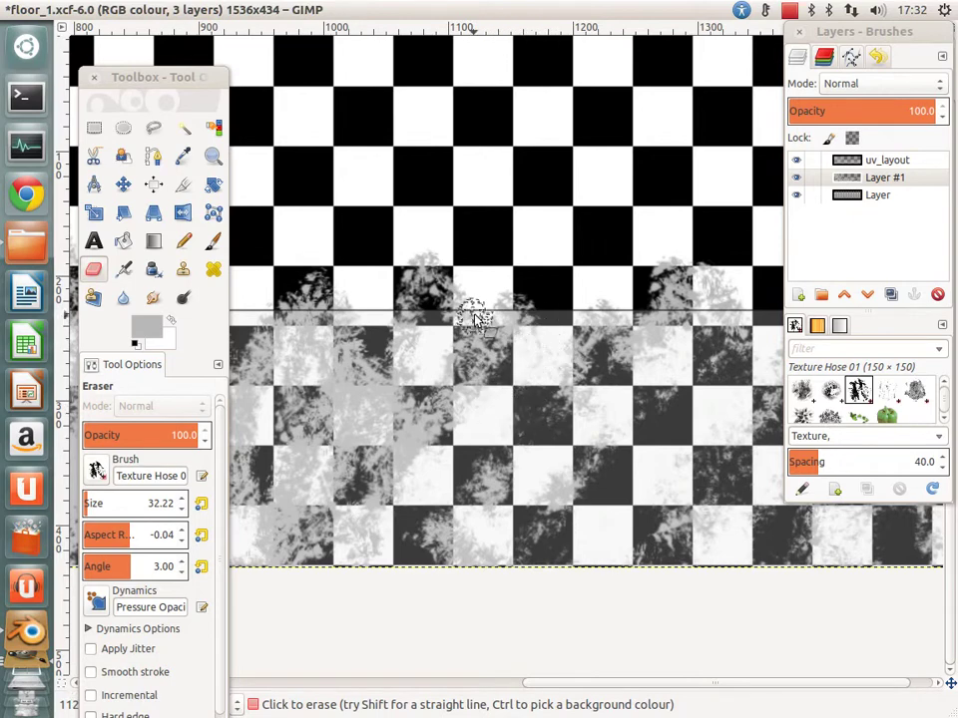
scroll(449, 416, up, 1)
shift+scroll(449, 416, left, 3)
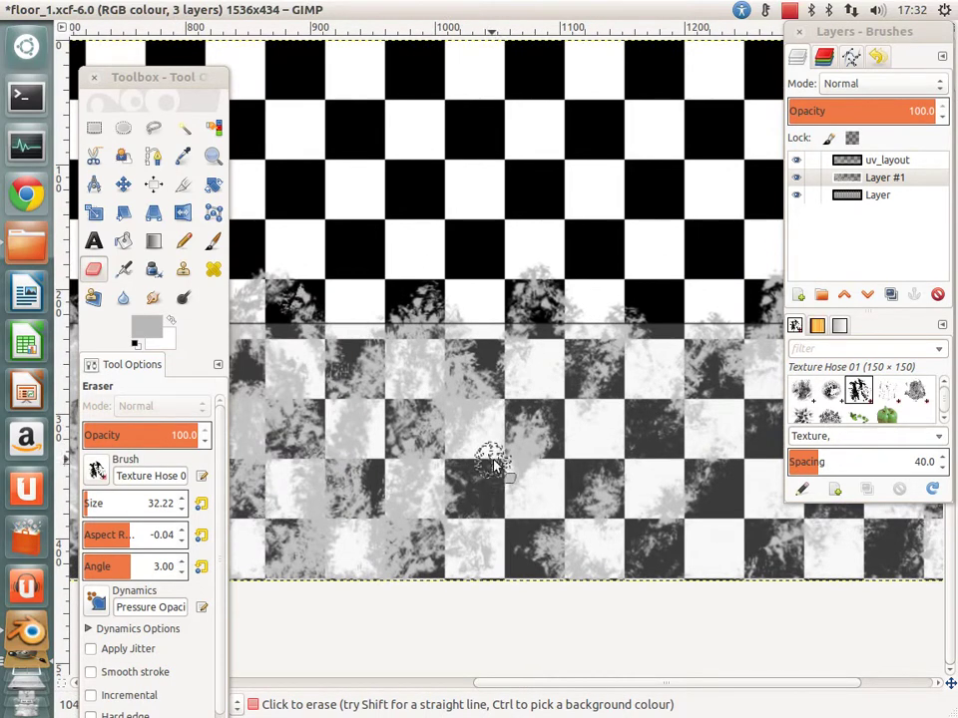
scroll(491, 462, up, 1)
shift+scroll(492, 462, left, 2)
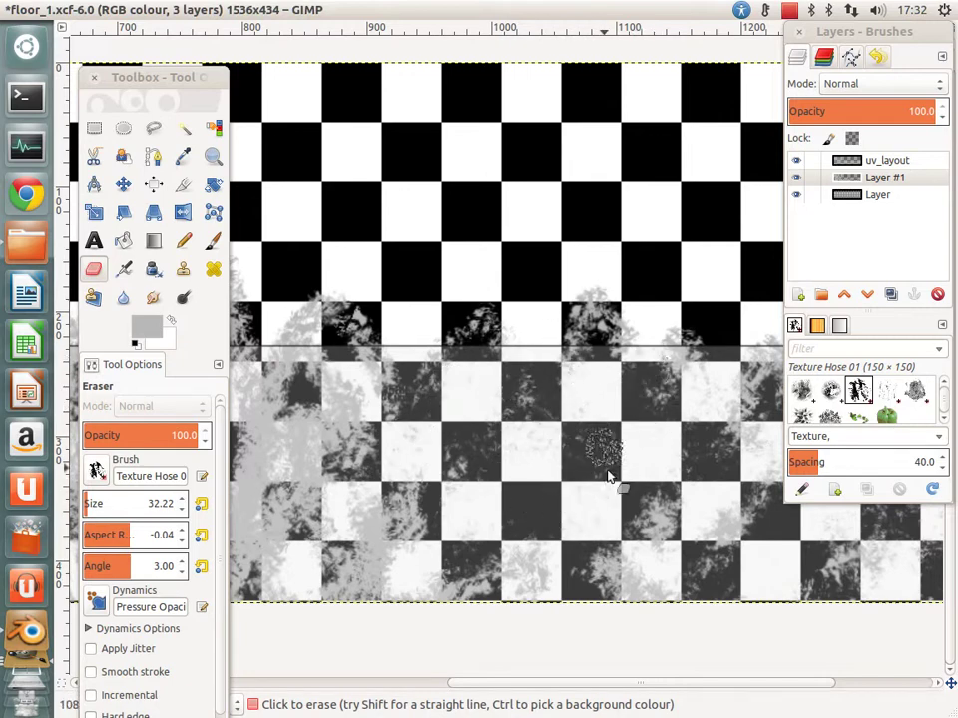
scroll(374, 541, down, 1)
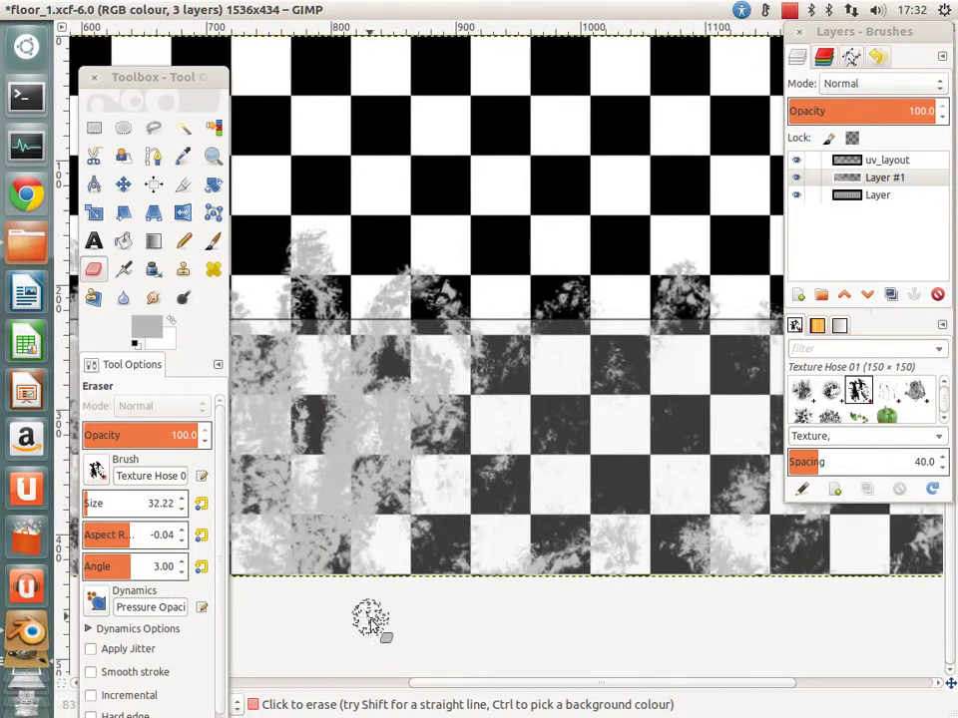
shift+scroll(489, 539, left, 8)
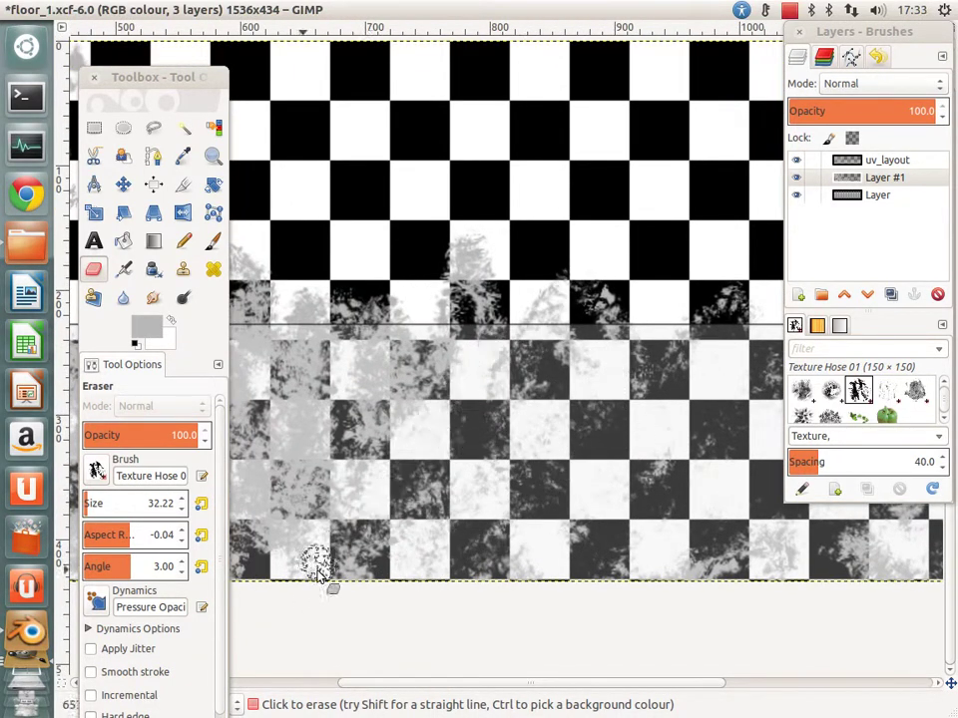
shift+scroll(429, 454, left, 4)
scroll(429, 454, down, 1)
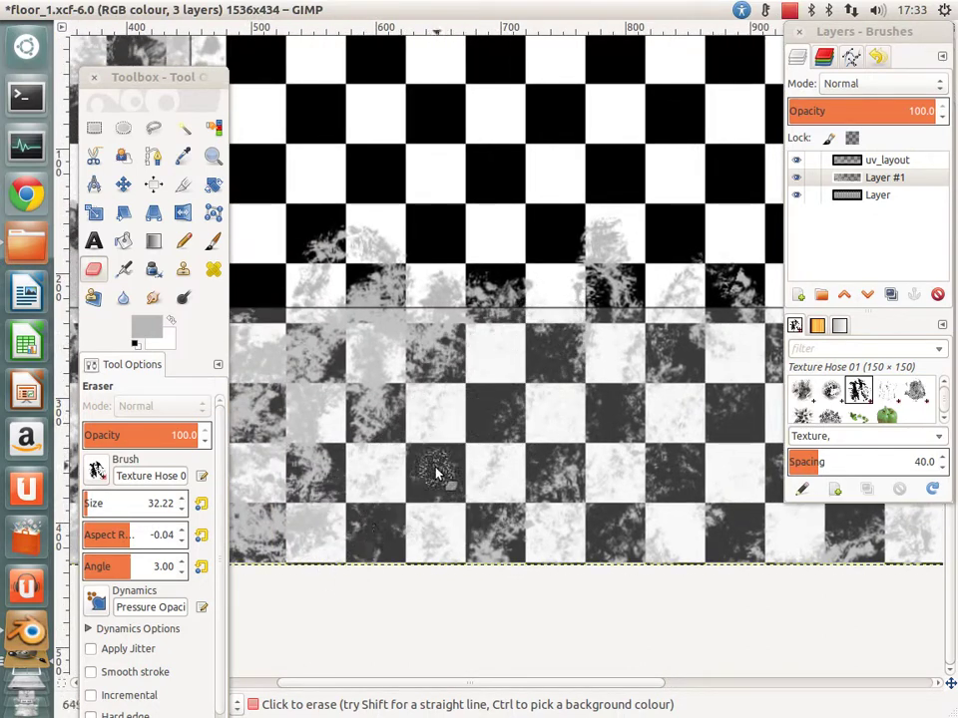
shift+scroll(434, 454, left, 5)
scroll(434, 453, down, 1)
mouse_move(544, 431)
mouse_down()
mouse_move(513, 400)
mouse_move(391, 398)
mouse_move(300, 423)
mouse_move(310, 451)
mouse_up()
Step: Erase grey patches from the upper-left squares and off the black squares
shift+scroll(329, 399, left, 6)
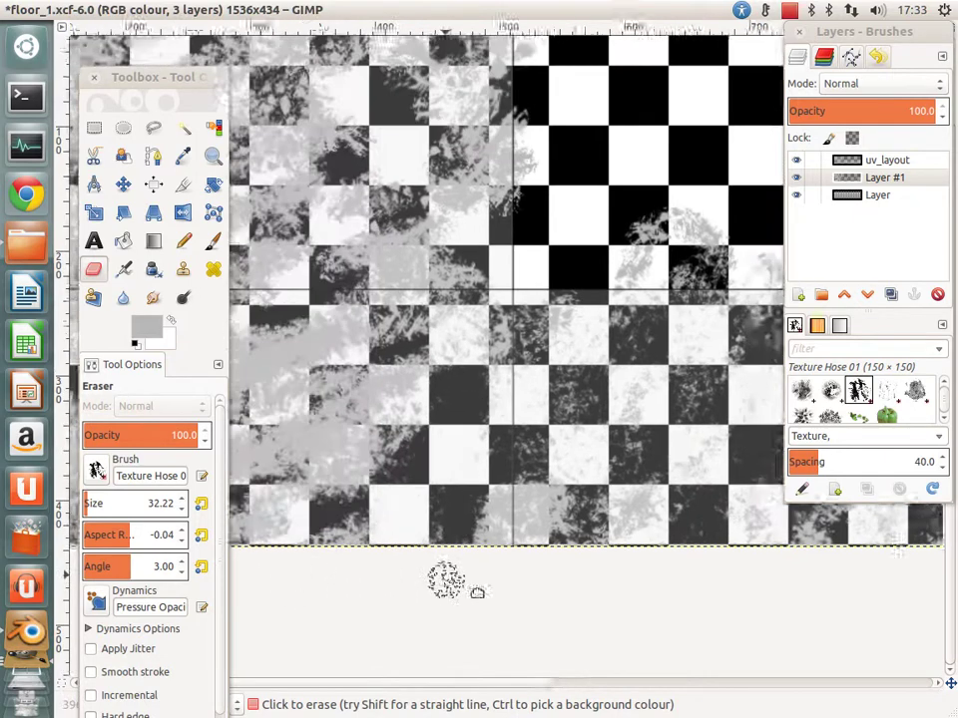
scroll(379, 479, up, 1)
shift+scroll(429, 514, left, 3)
scroll(398, 624, up, 2)
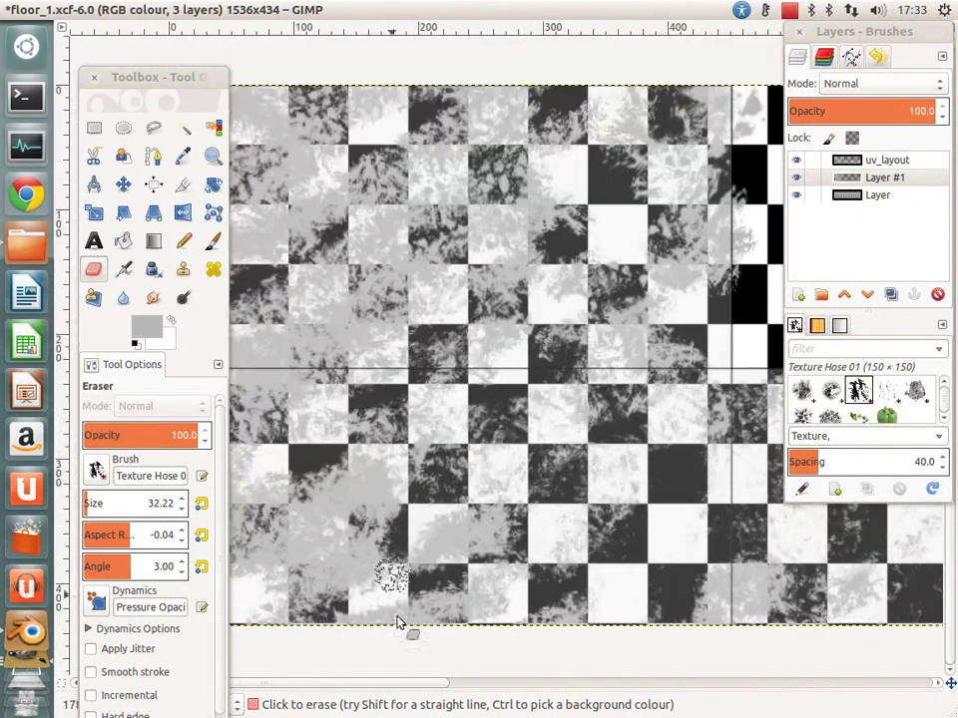
shift+scroll(418, 449, left, 8)
scroll(419, 449, down, 5)
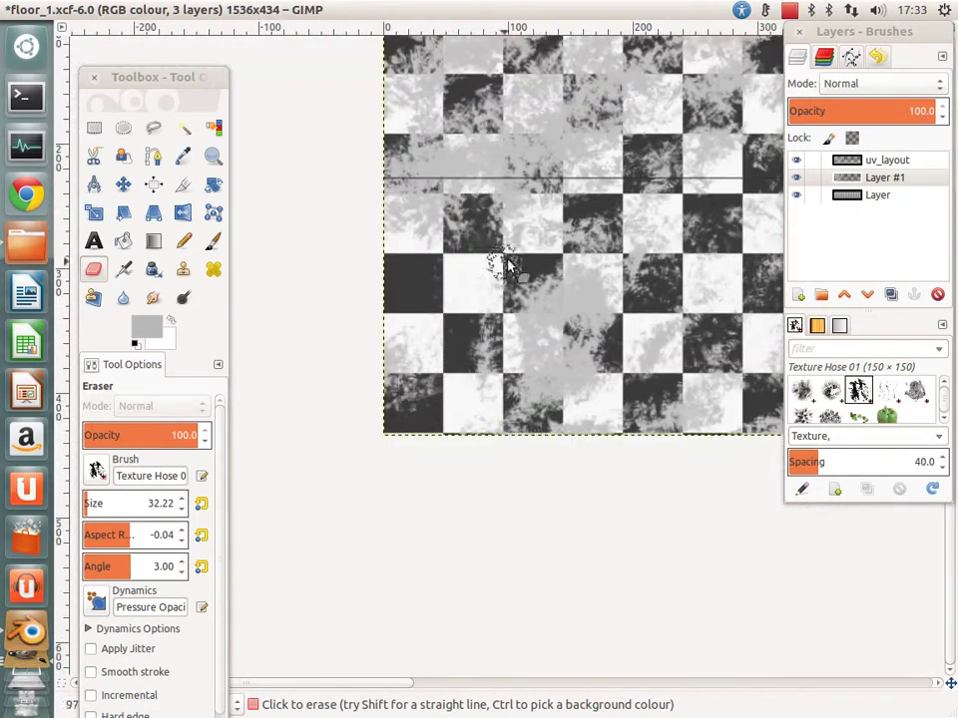
scroll(448, 309, up, 5)
shift+scroll(395, 352, right, 4)
drag(435, 396, 339, 473)
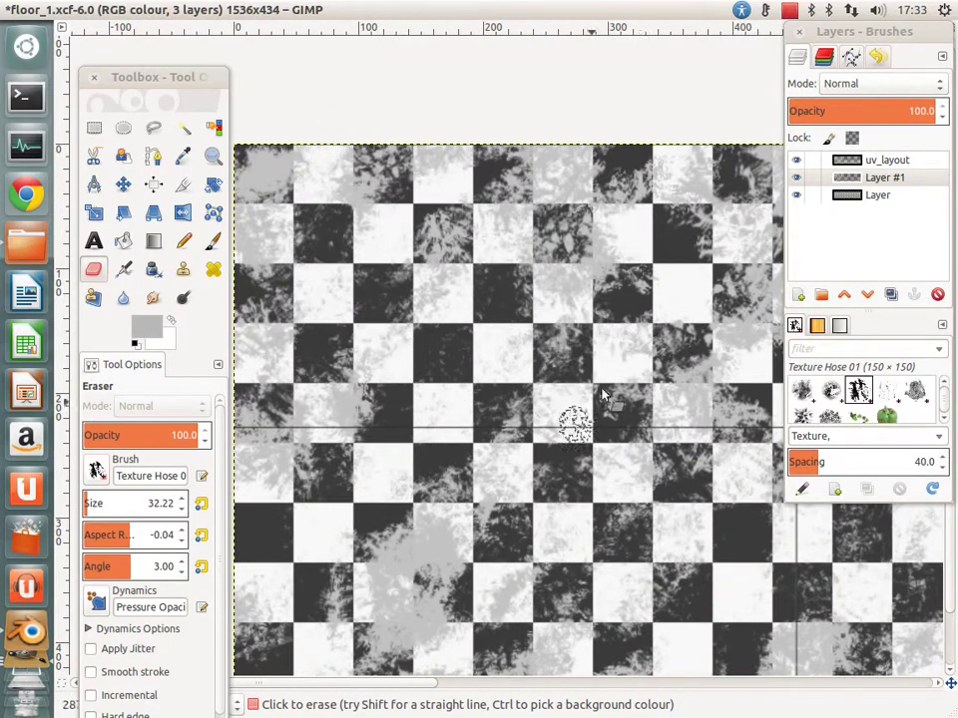
shift+scroll(573, 299, right, 5)
mouse_move(578, 244)
mouse_down()
mouse_move(544, 385)
mouse_move(553, 294)
mouse_up()
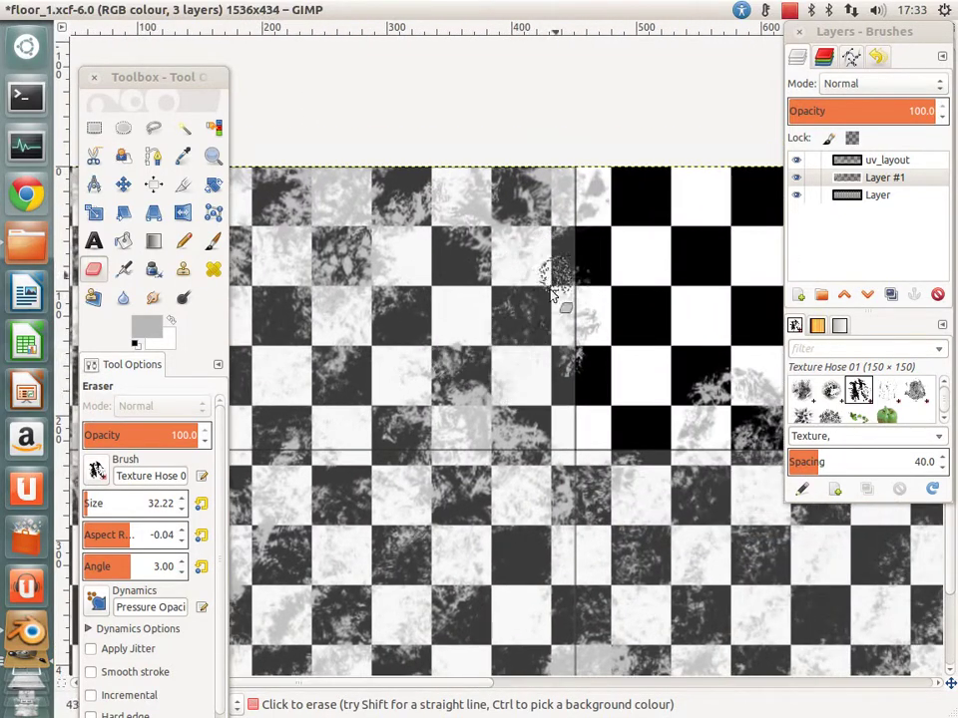
Step: Save floor_1.xcf and re-export it over floor_1.png
key(ctrl+s)
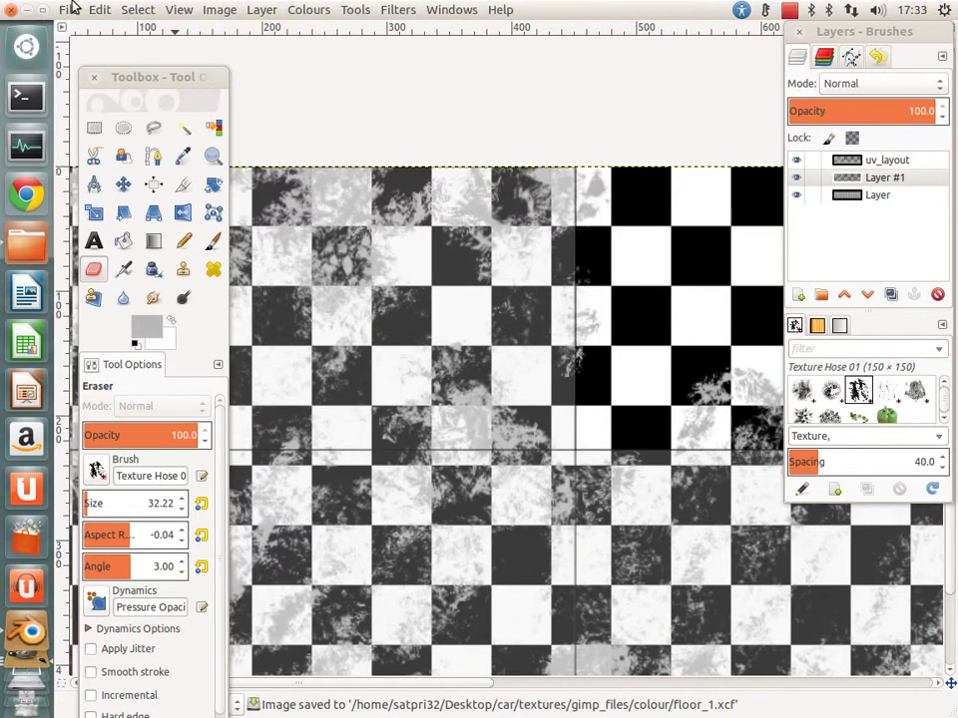
click(73, 8)
click(153, 237)
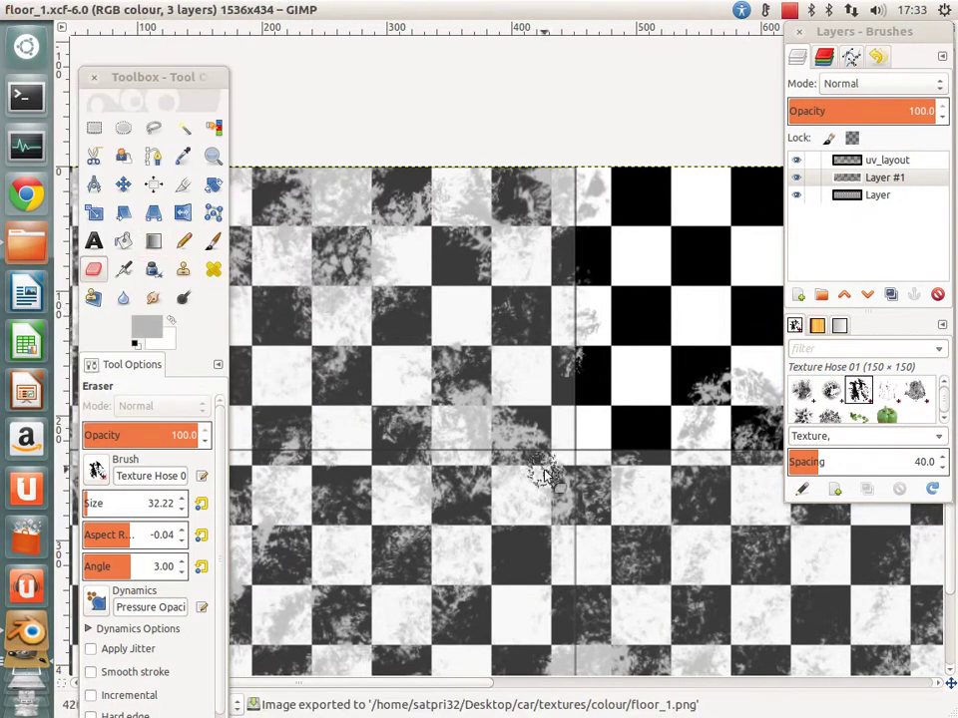
Step: In Blender, inspect the floor_1 material's texture using floor_1.png
click(27, 631)
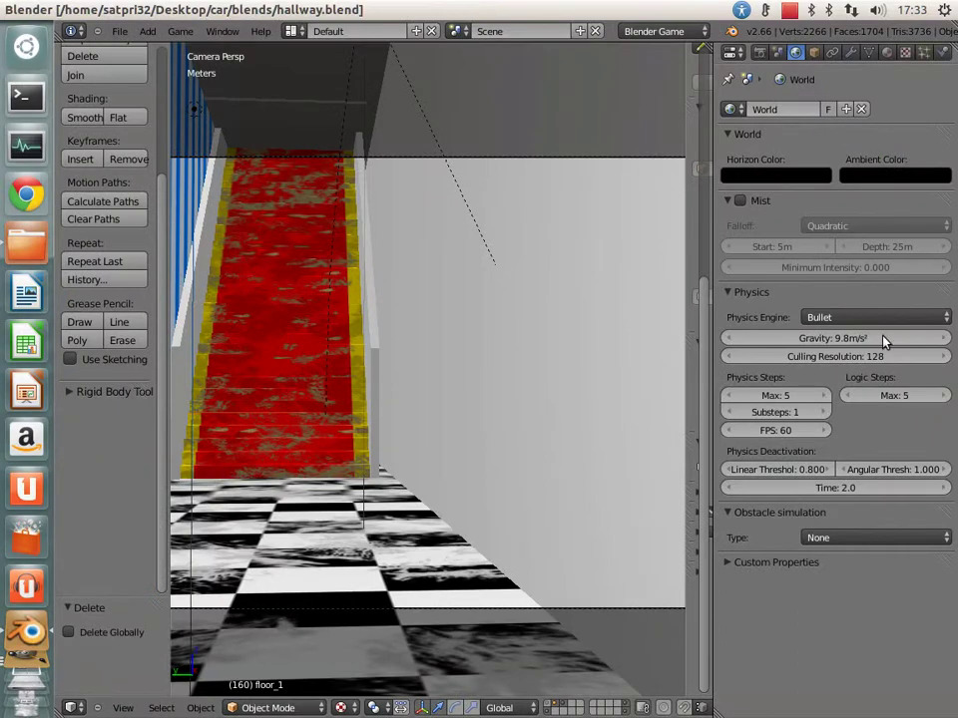
click(887, 52)
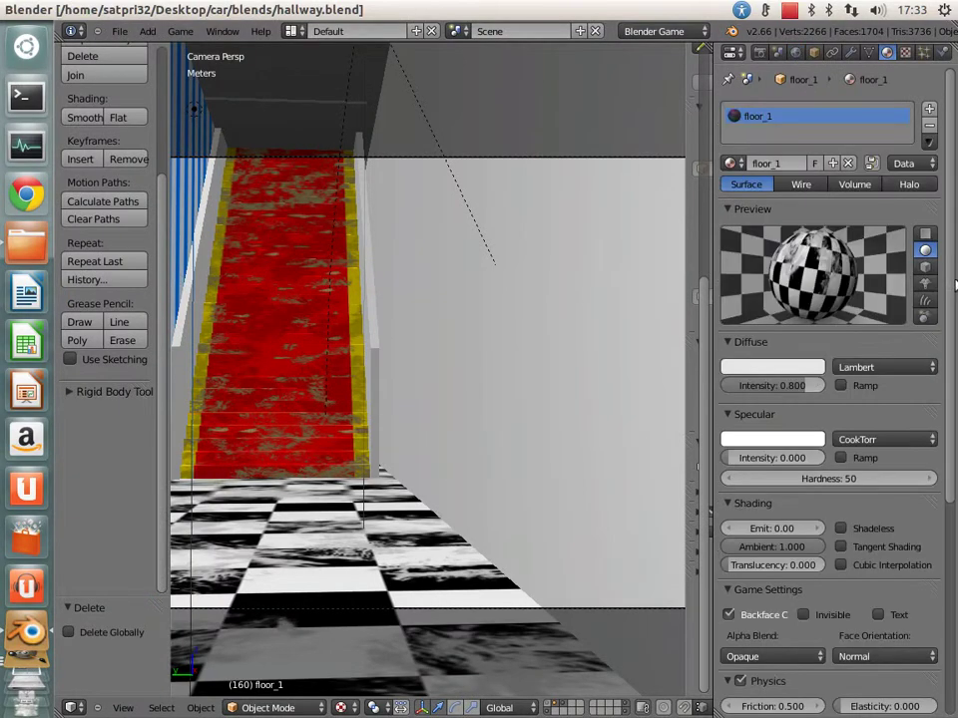
click(905, 52)
scroll(385, 492, down, 2)
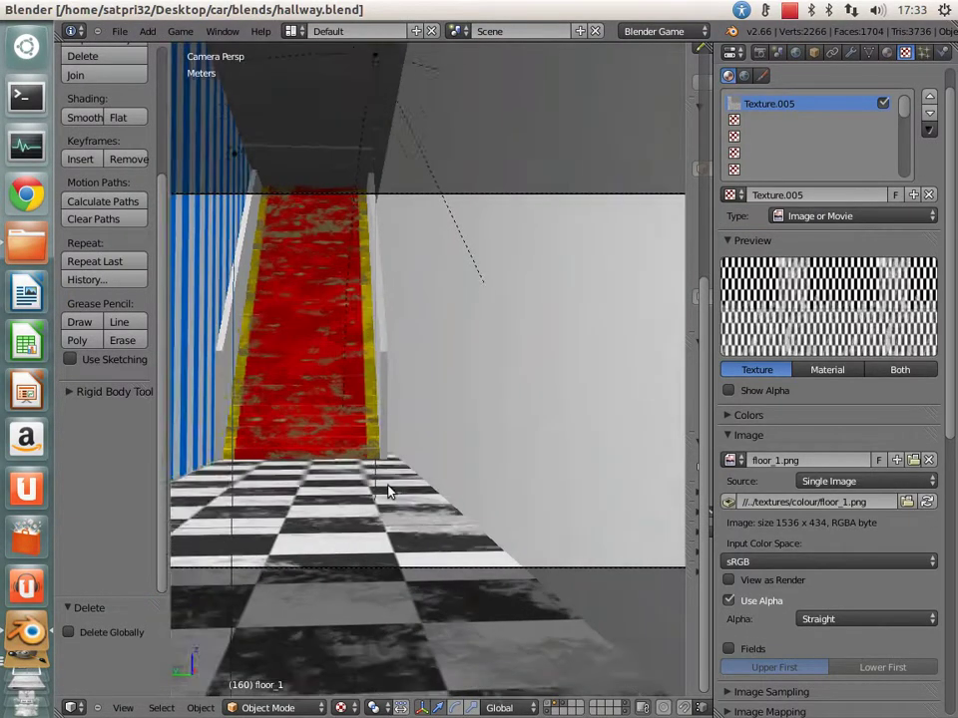
scroll(380, 509, up, 2)
scroll(380, 509, up, 2)
scroll(20, 576, down, 2)
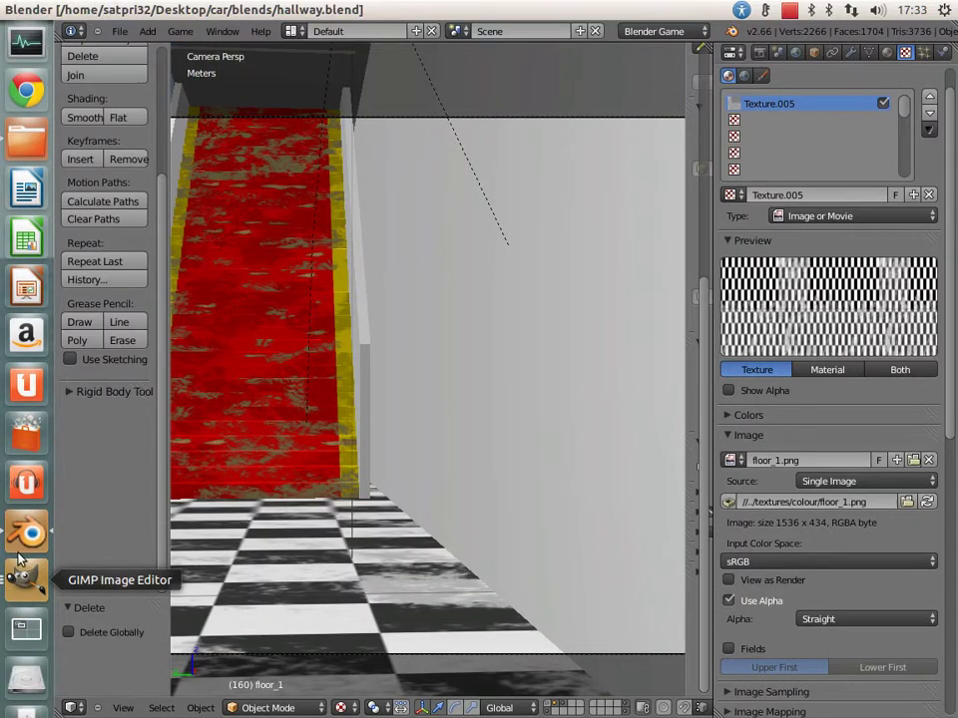
Step: Back in GIMP, toggle the texture layer off and on to compare grunge against the plain squares
click(22, 564)
click(795, 177)
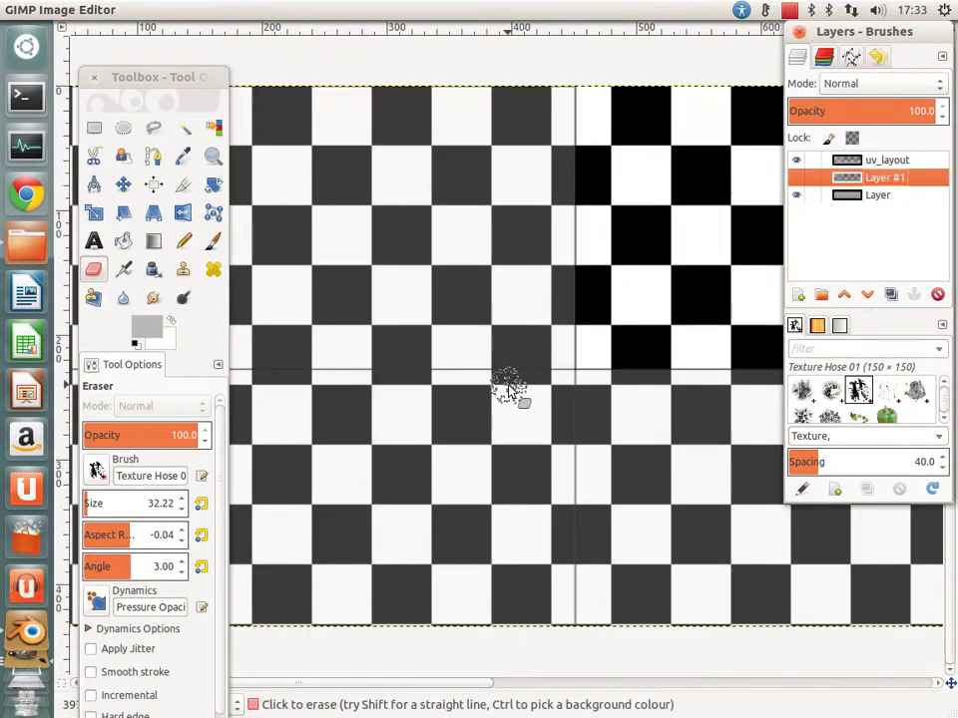
ctrl+scroll(509, 389, down, 2)
ctrl+scroll(541, 325, up, 3)
shift+scroll(665, 379, down, 5)
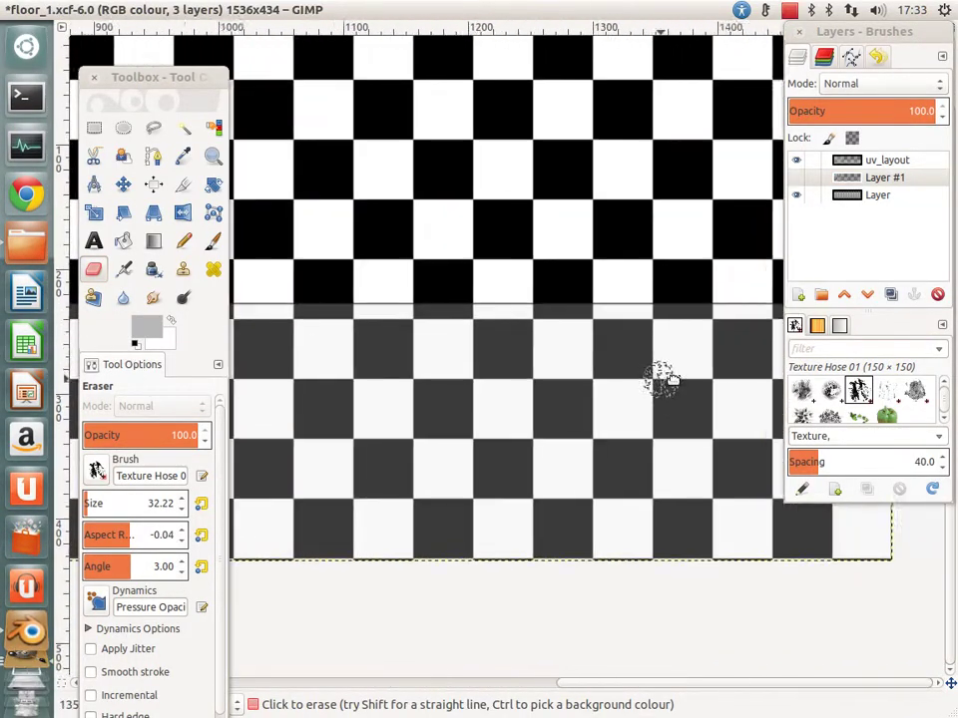
scroll(559, 379, up, 2)
shift+scroll(598, 399, up, 10)
shift+scroll(449, 267, right, 2)
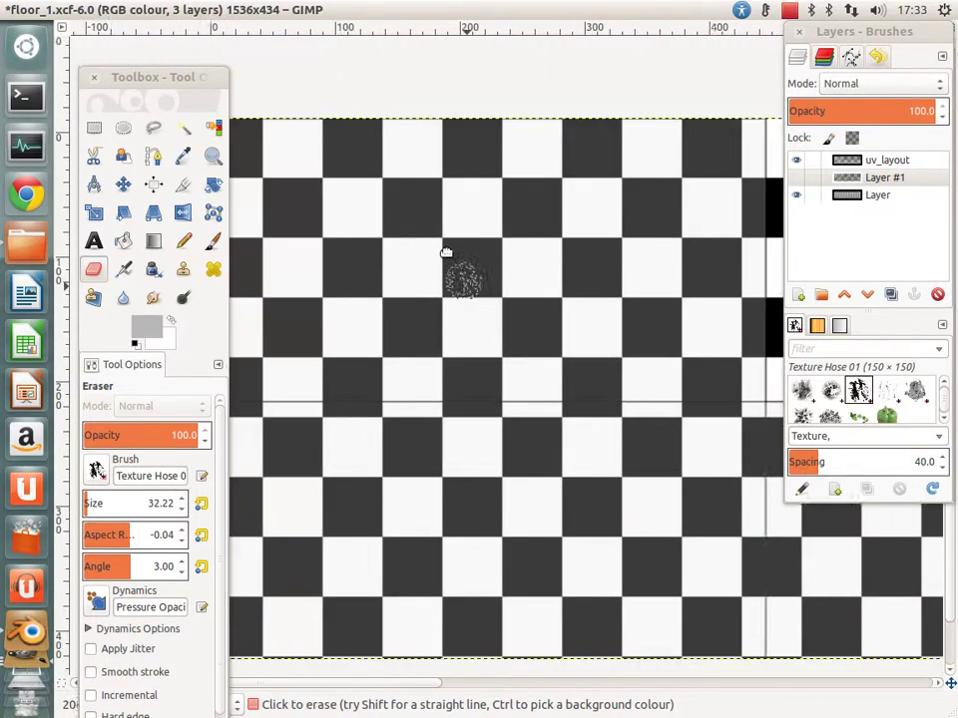
scroll(599, 300, down, 2)
click(795, 177)
Step: Hide the uv_layout overlay, save floor_1.xcf and re-export it over floor_1.png
click(794, 159)
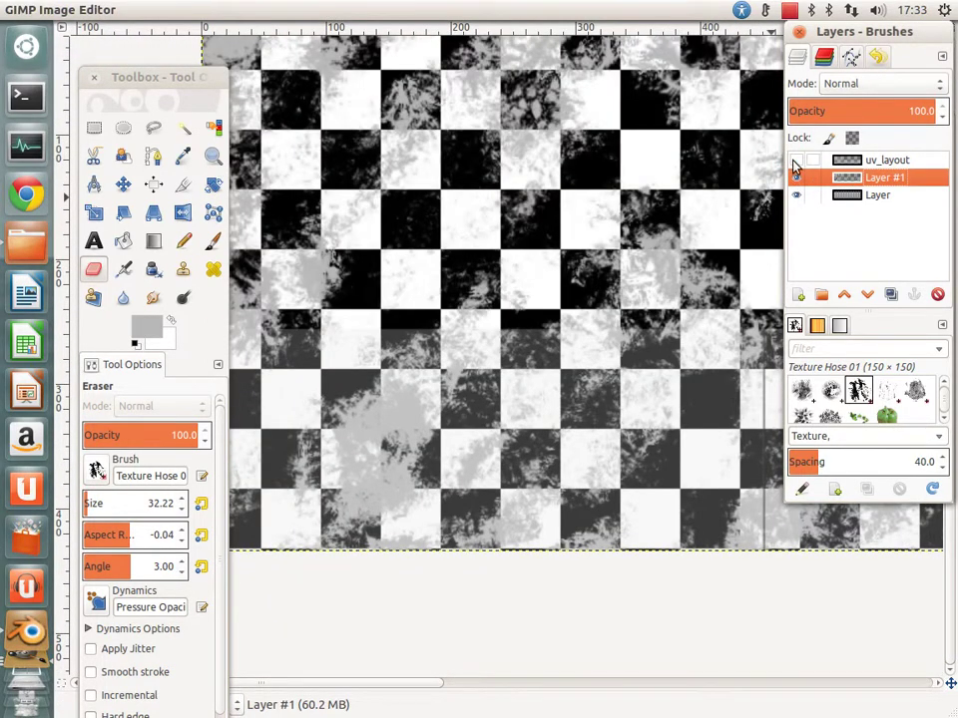
key(ctrl+s)
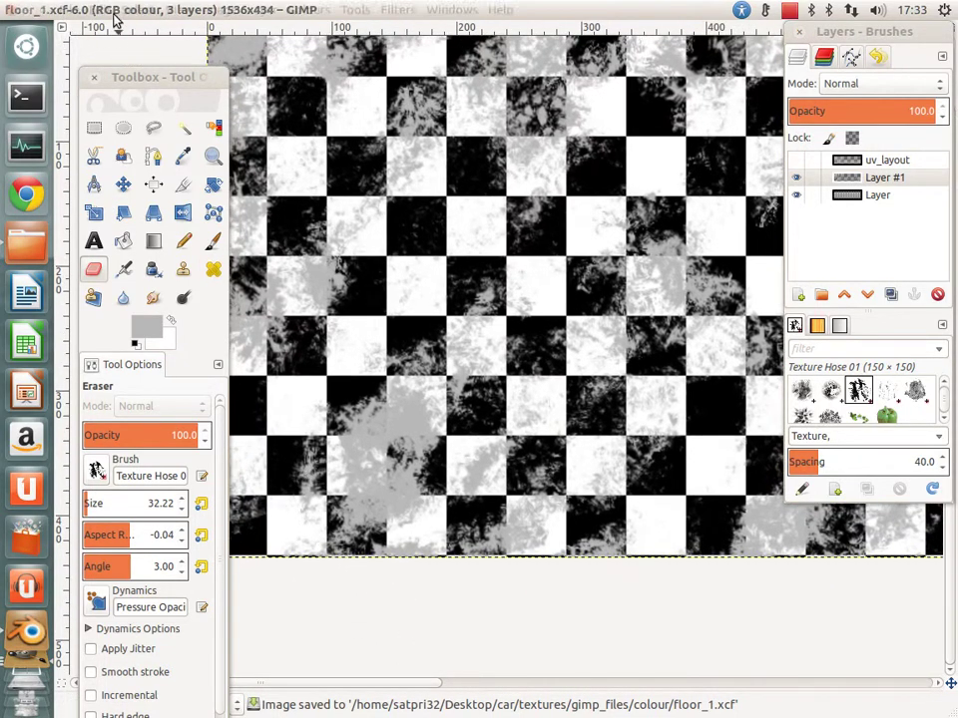
click(99, 9)
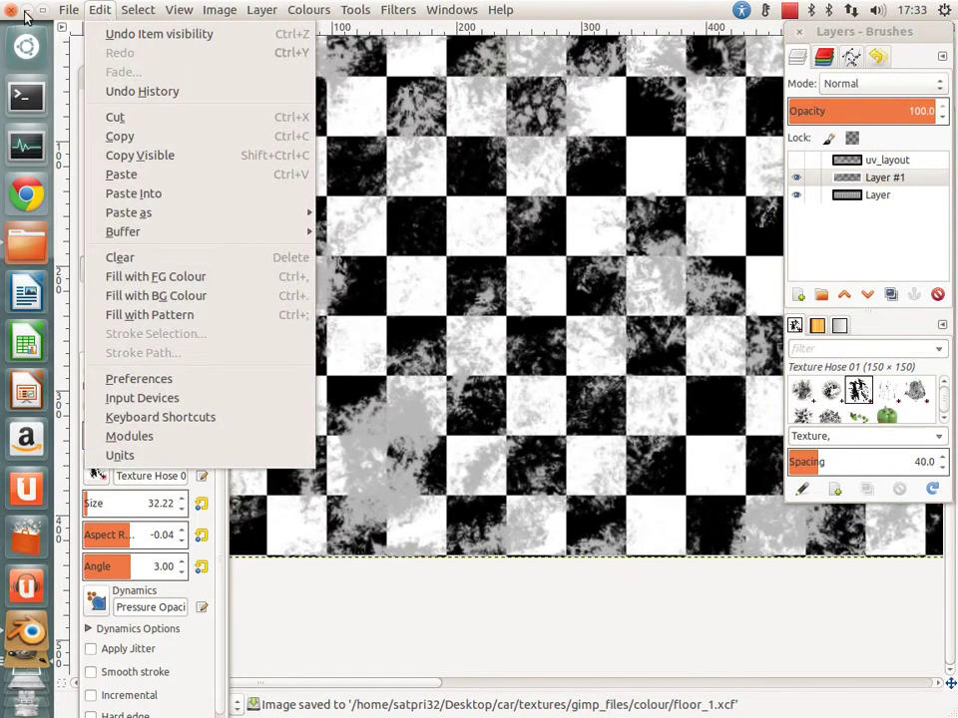
click(67, 9)
click(137, 238)
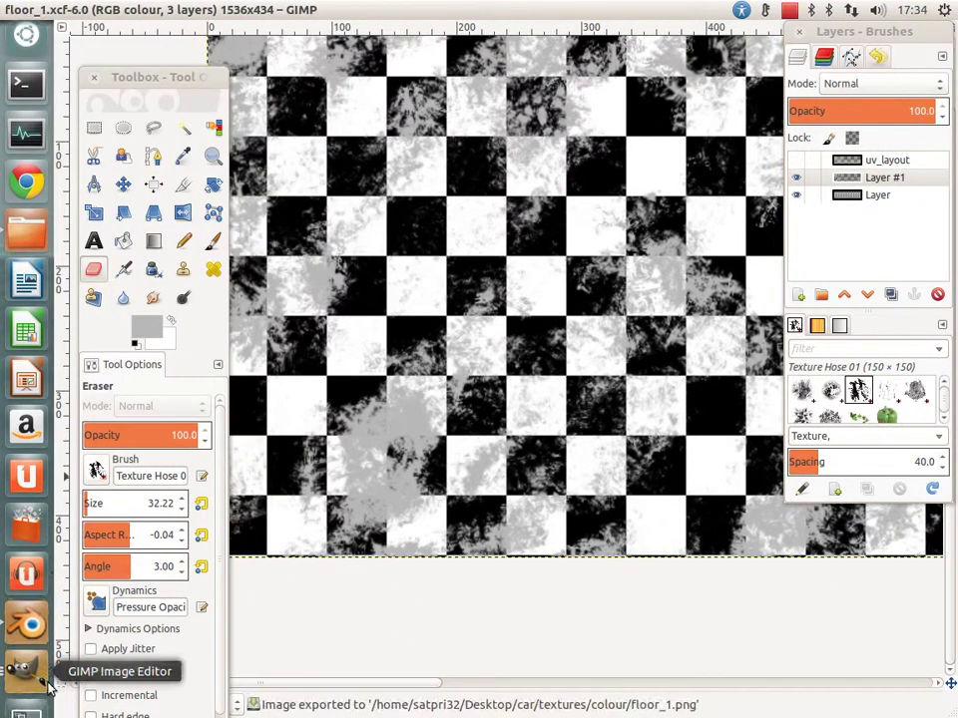
Step: Reload the floor image in Blender's texture panel, then return to GIMP
click(27, 634)
click(926, 504)
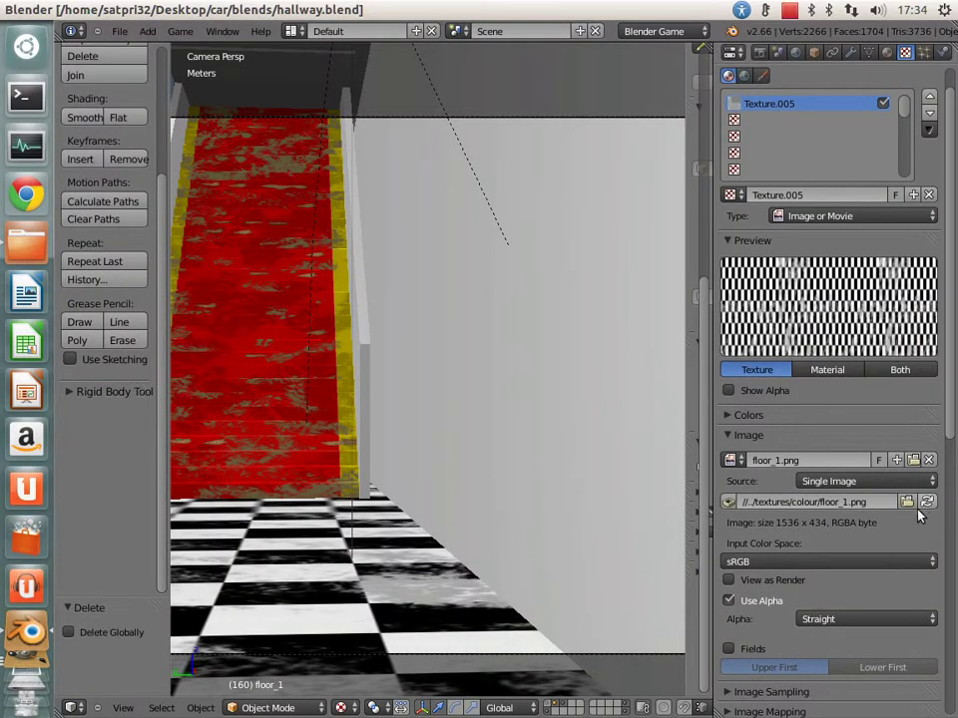
click(27, 682)
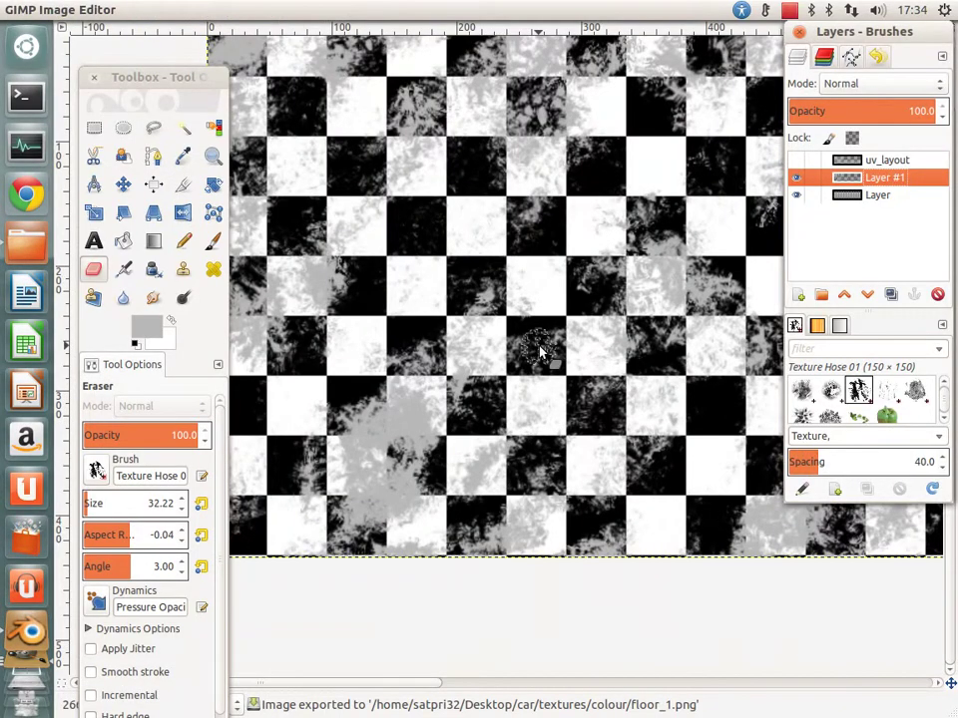
Step: Save As floor_1.xcf into gimp_files/spec, replacing the existing file
click(72, 8)
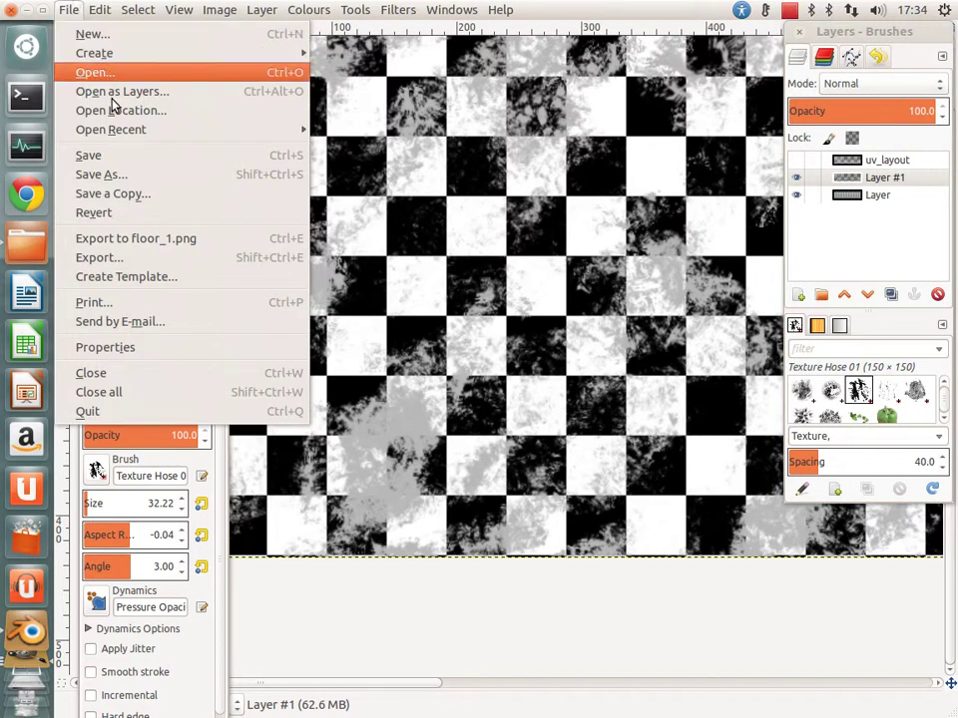
click(104, 175)
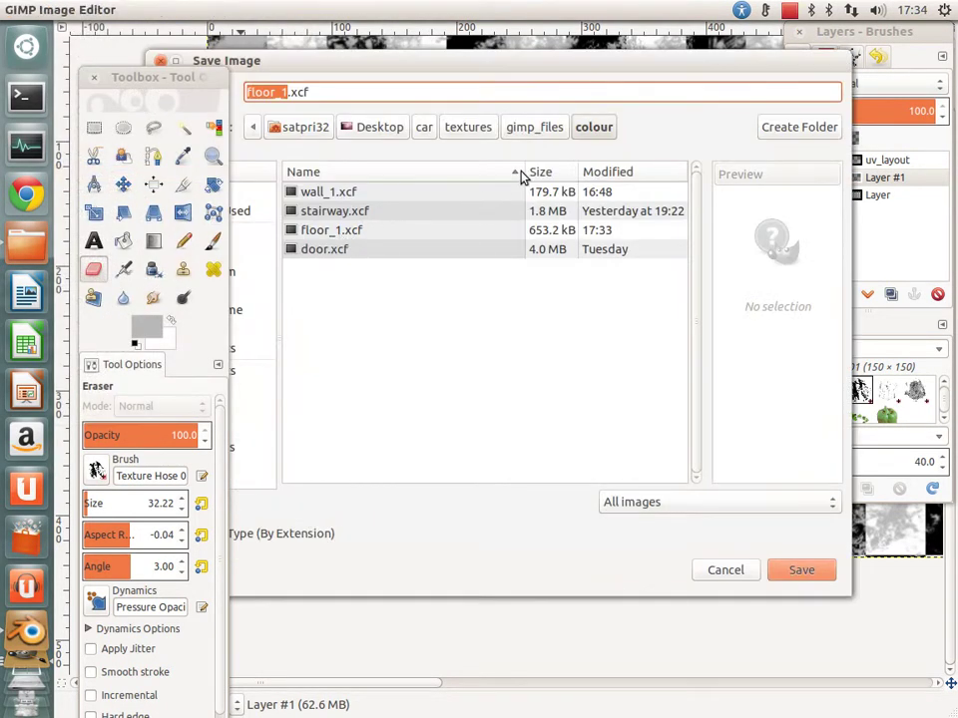
click(533, 126)
double_click(309, 192)
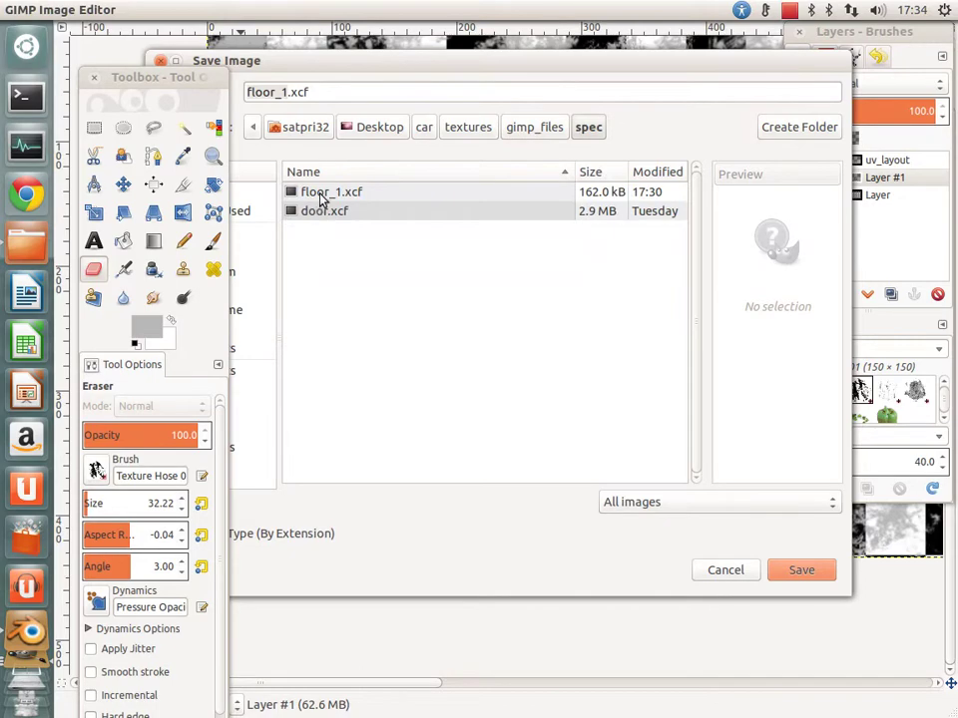
click(321, 197)
click(804, 577)
click(630, 403)
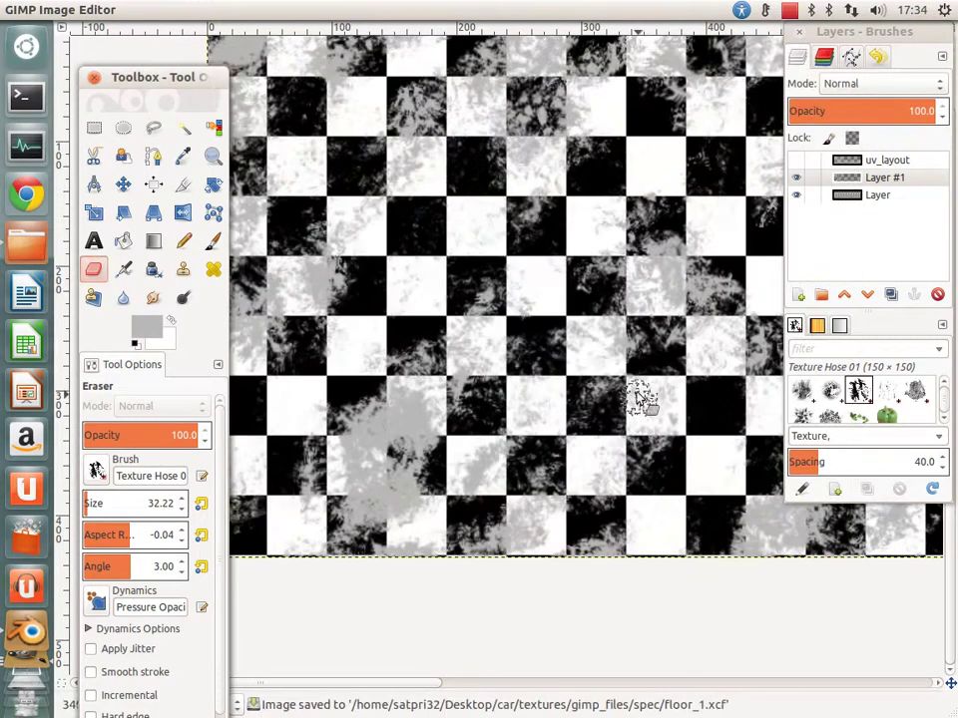
click(797, 178)
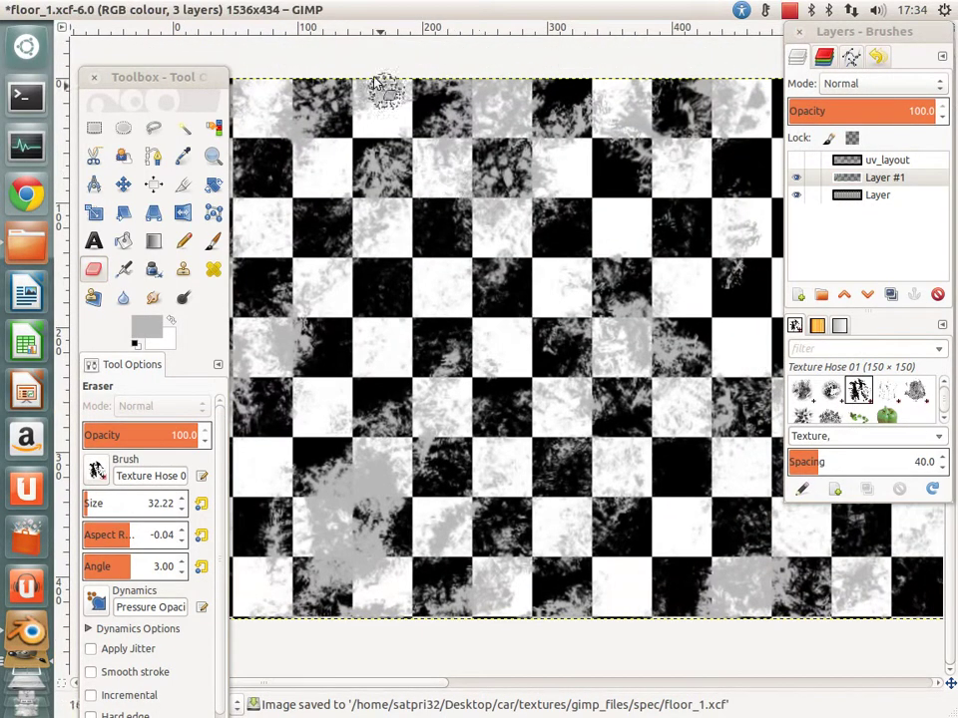
click(374, 9)
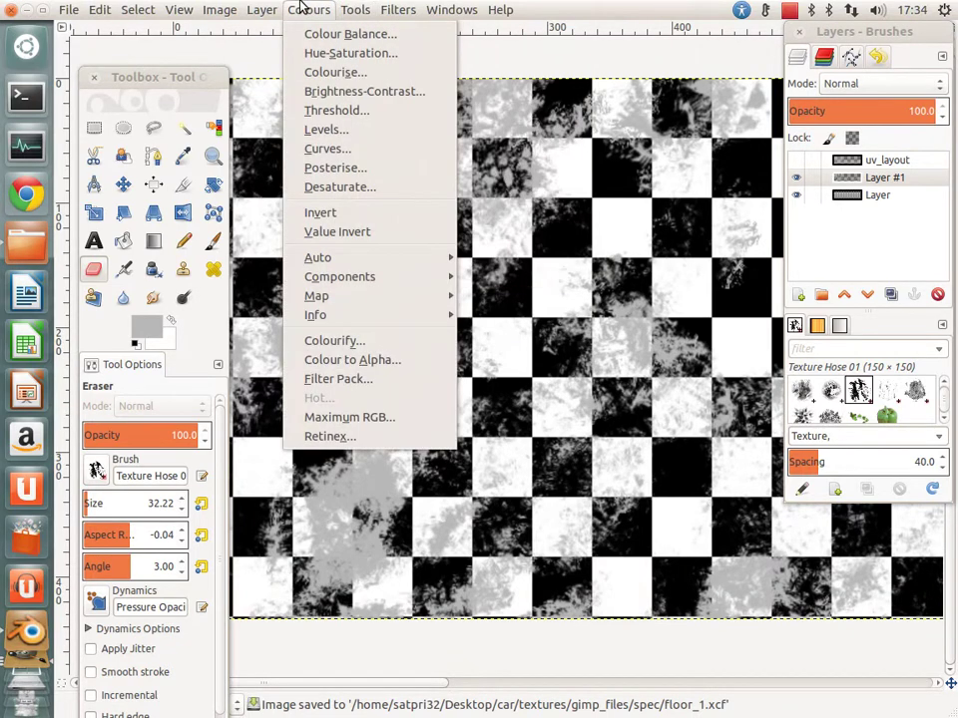
Step: Try a darkening curve on the current layer, then cancel it
click(327, 149)
drag(357, 242, 338, 349)
click(380, 442)
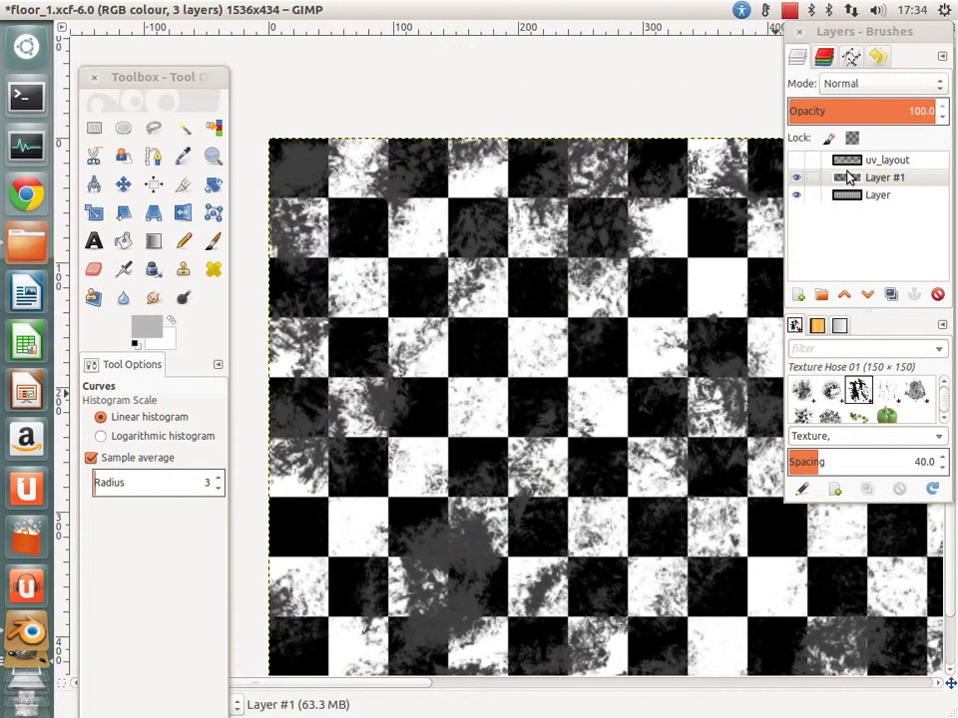
Step: Select the bottom layer 'Layer' and pull its Curves down to darken it
click(862, 196)
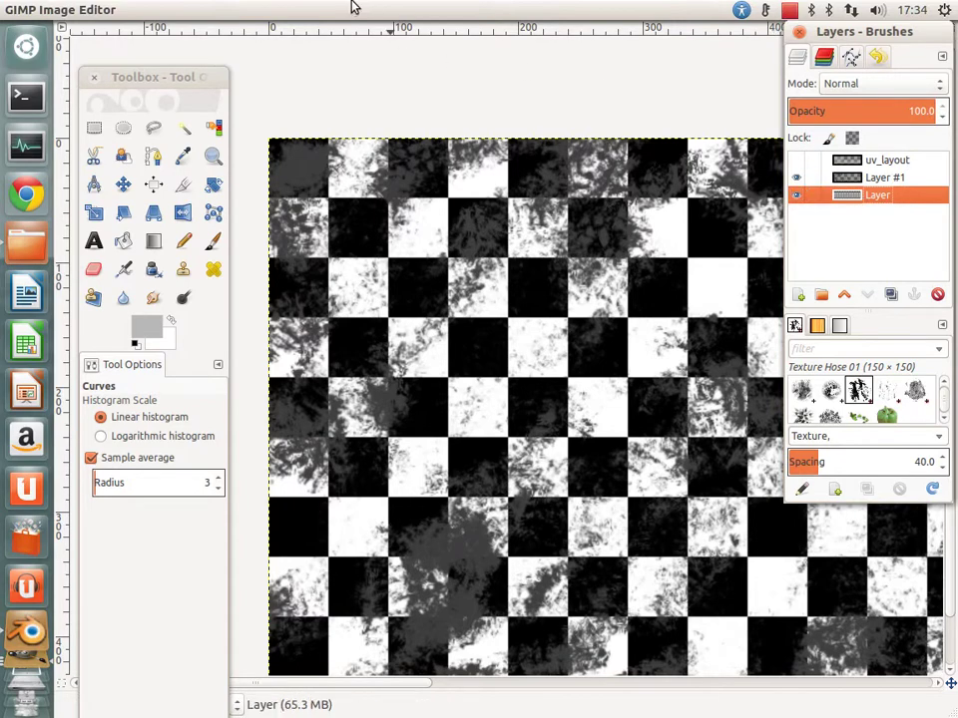
click(312, 13)
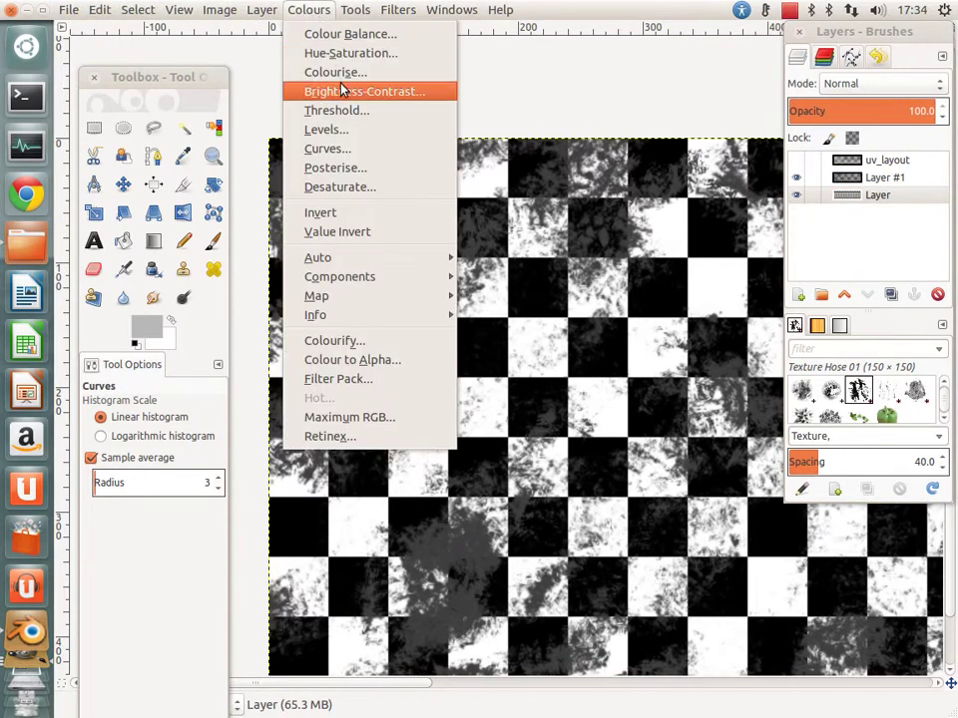
click(329, 149)
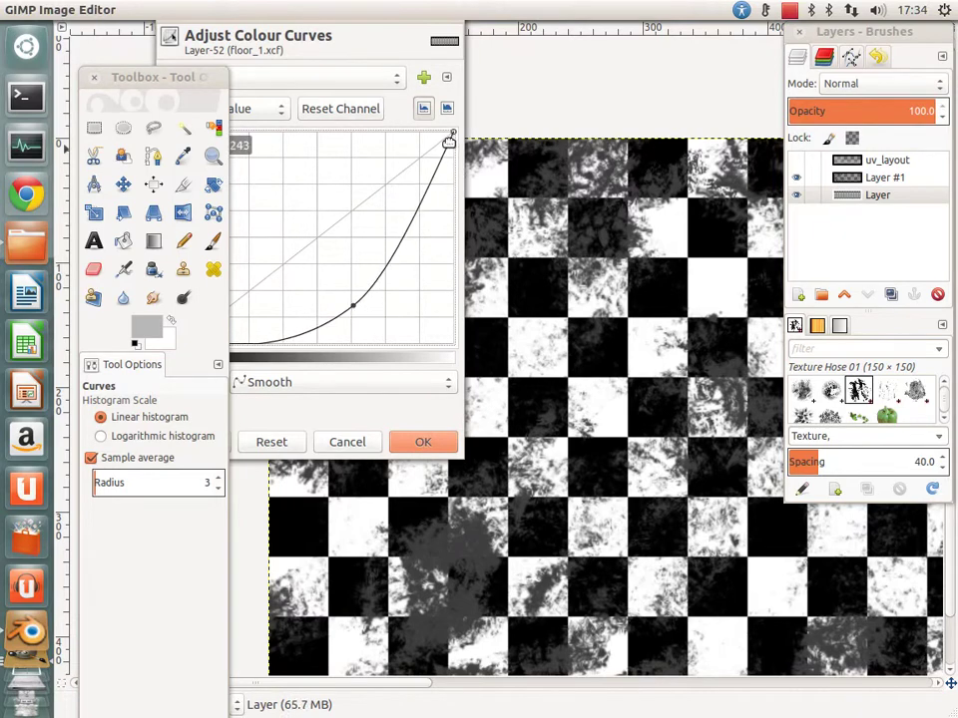
drag(450, 138, 452, 234)
drag(453, 248, 454, 261)
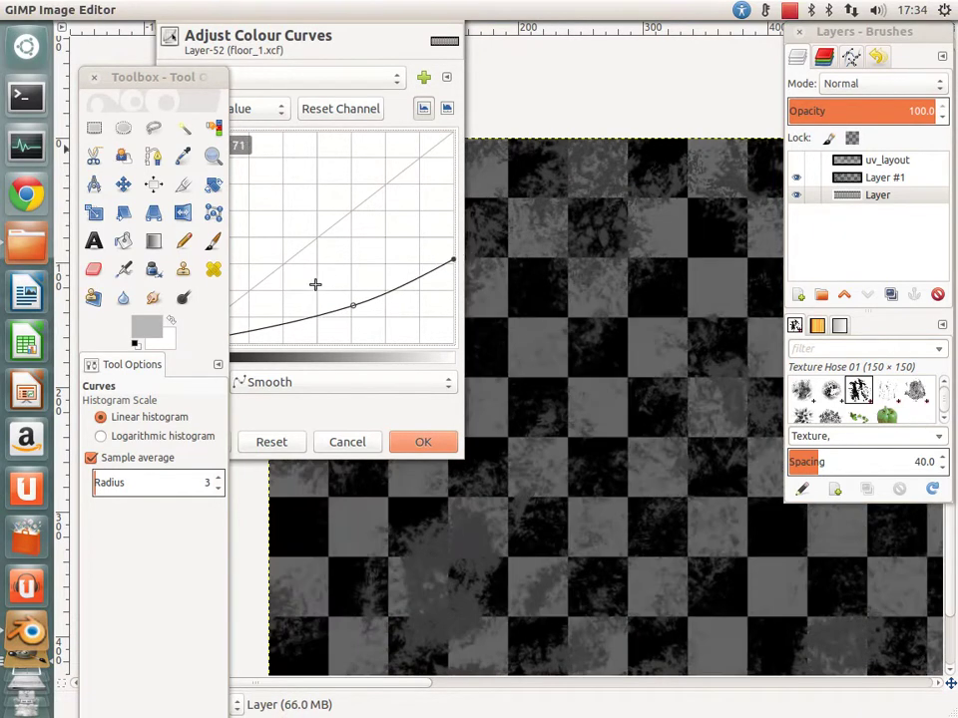
drag(354, 274, 358, 317)
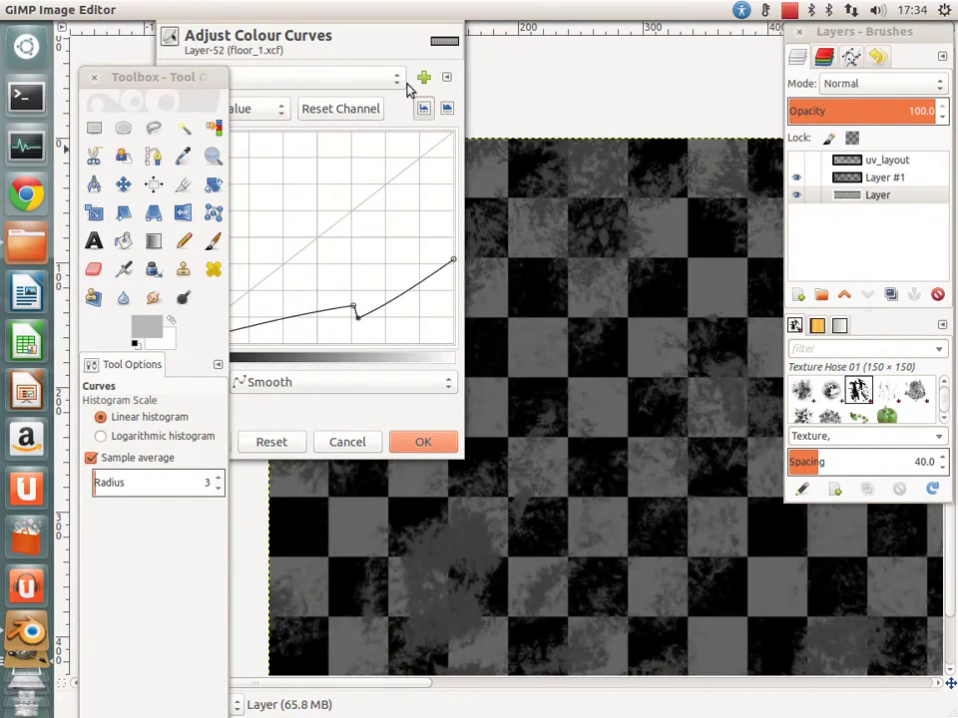
drag(410, 281, 410, 226)
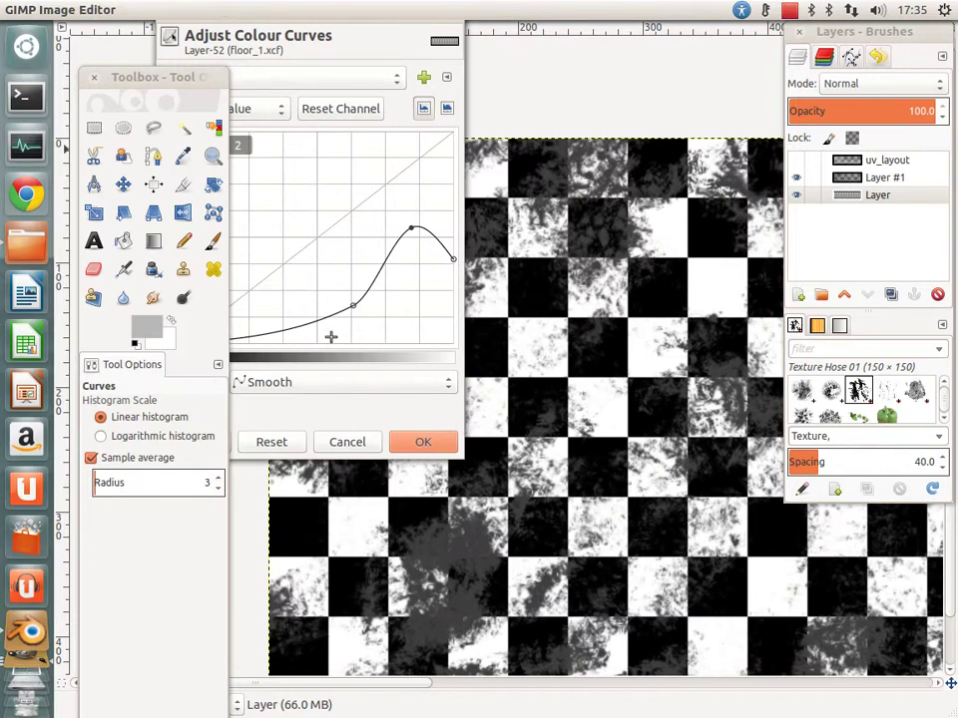
mouse_move(353, 306)
mouse_down()
mouse_move(314, 278)
mouse_move(324, 301)
mouse_up()
Step: Rework the curve points with the graph uncovered, then discard that adjustment
click(356, 10)
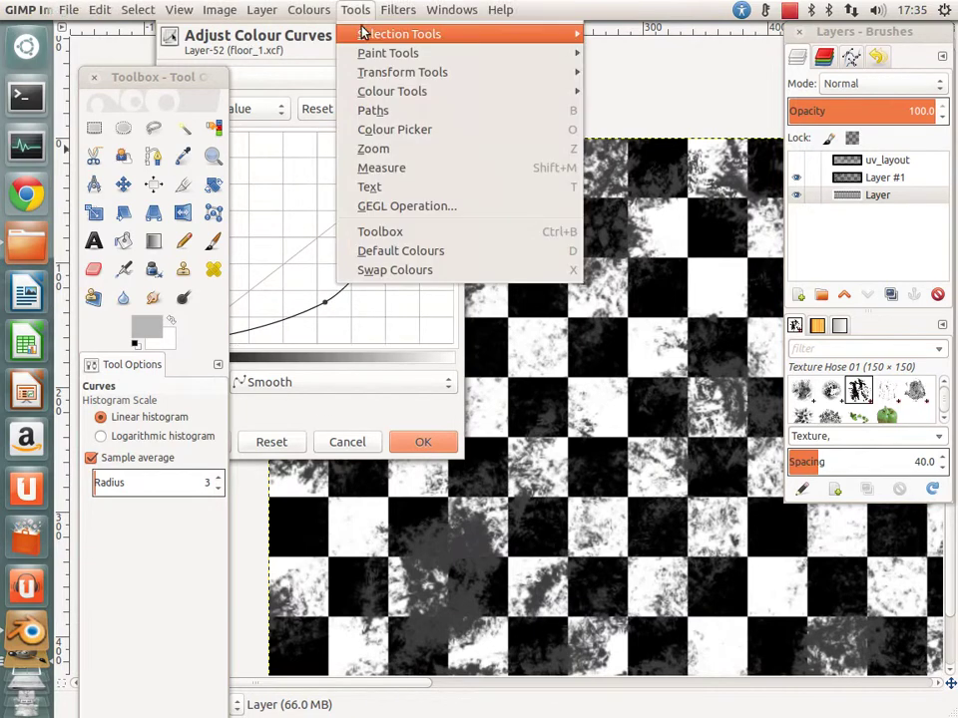
click(267, 42)
drag(155, 77, 14, 77)
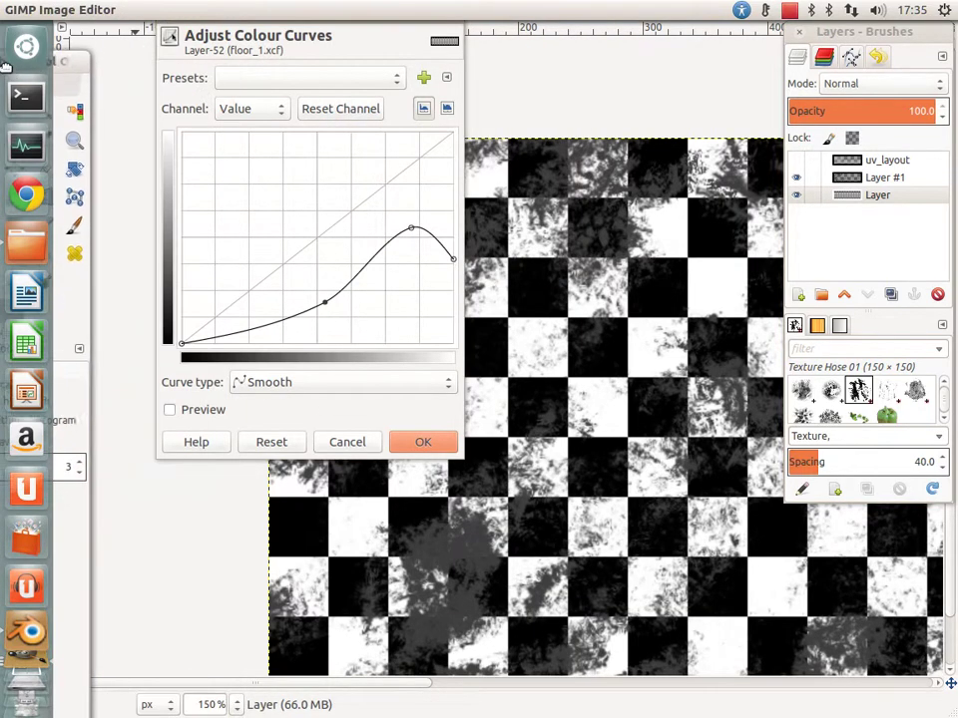
mouse_move(189, 337)
mouse_down()
mouse_move(166, 270)
mouse_move(168, 194)
mouse_up()
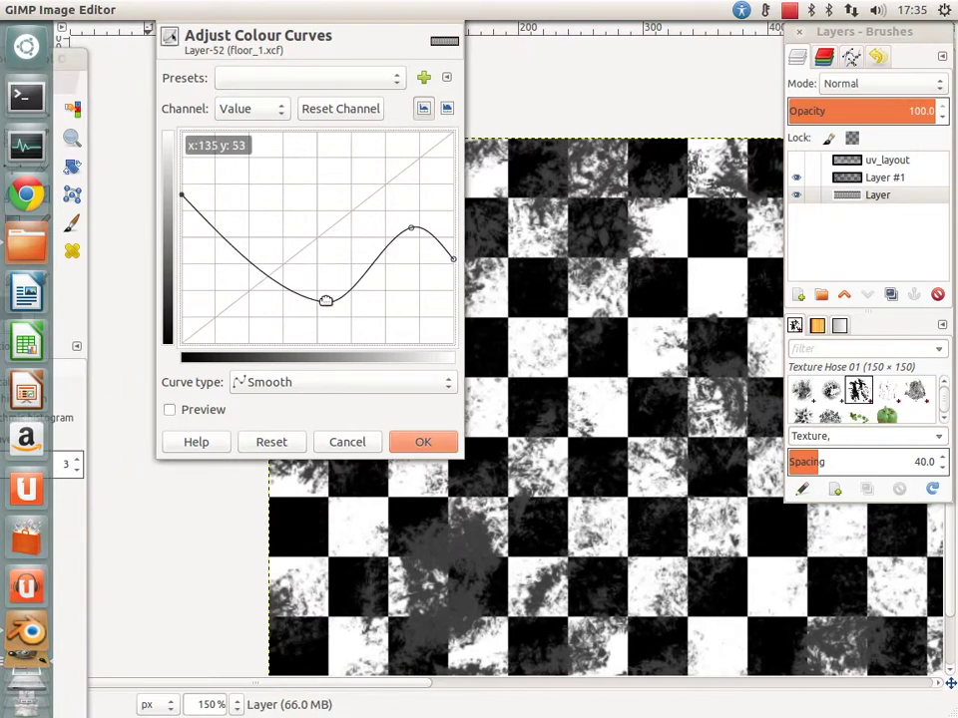
drag(325, 301, 315, 166)
drag(448, 259, 450, 154)
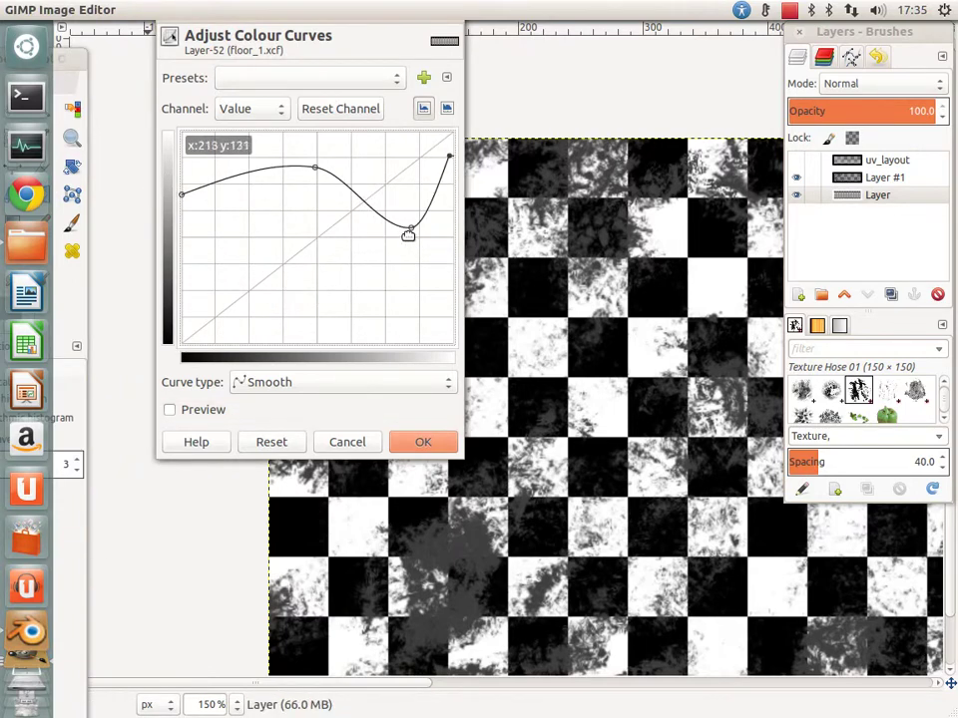
drag(408, 233, 385, 337)
click(347, 442)
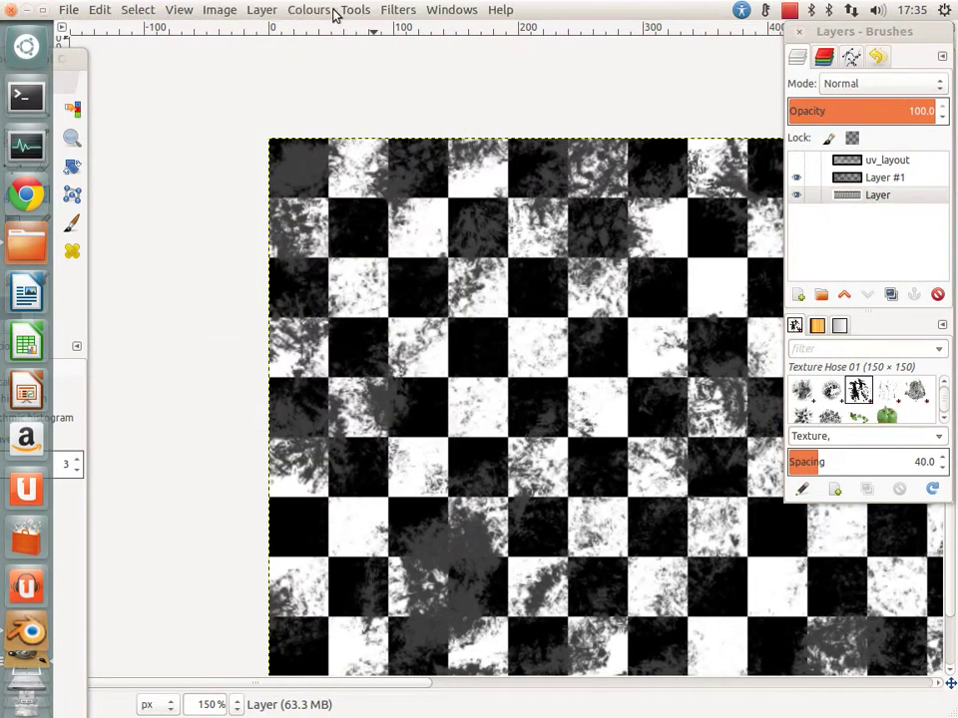
Step: Reopen Curves with Preview on and settle both endpoints into a low, dark, flat line
click(309, 10)
click(316, 150)
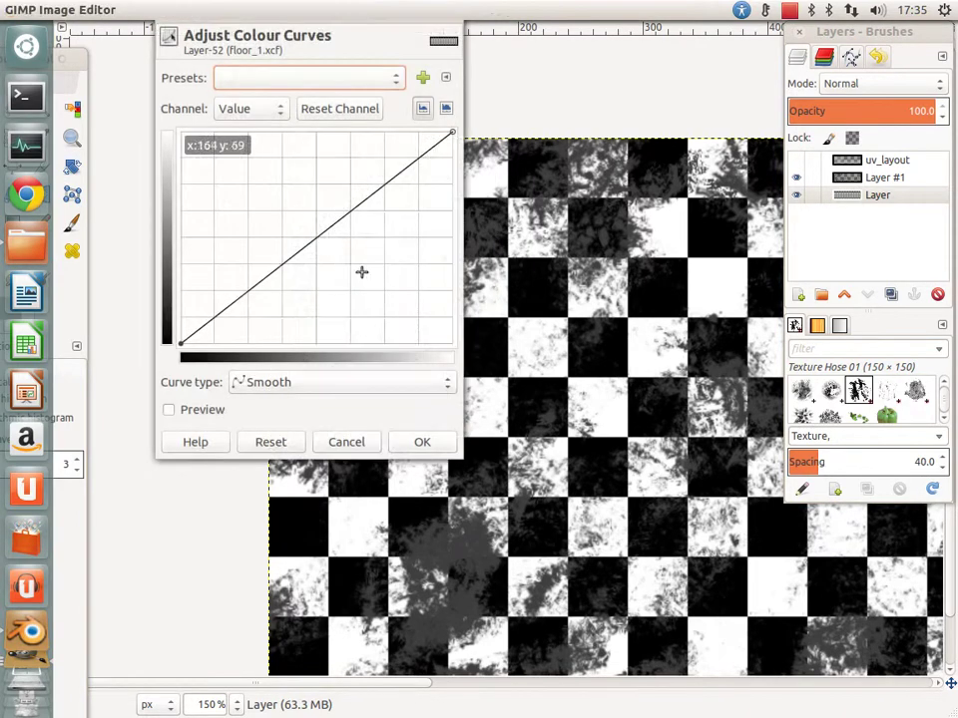
drag(450, 132, 454, 295)
click(169, 409)
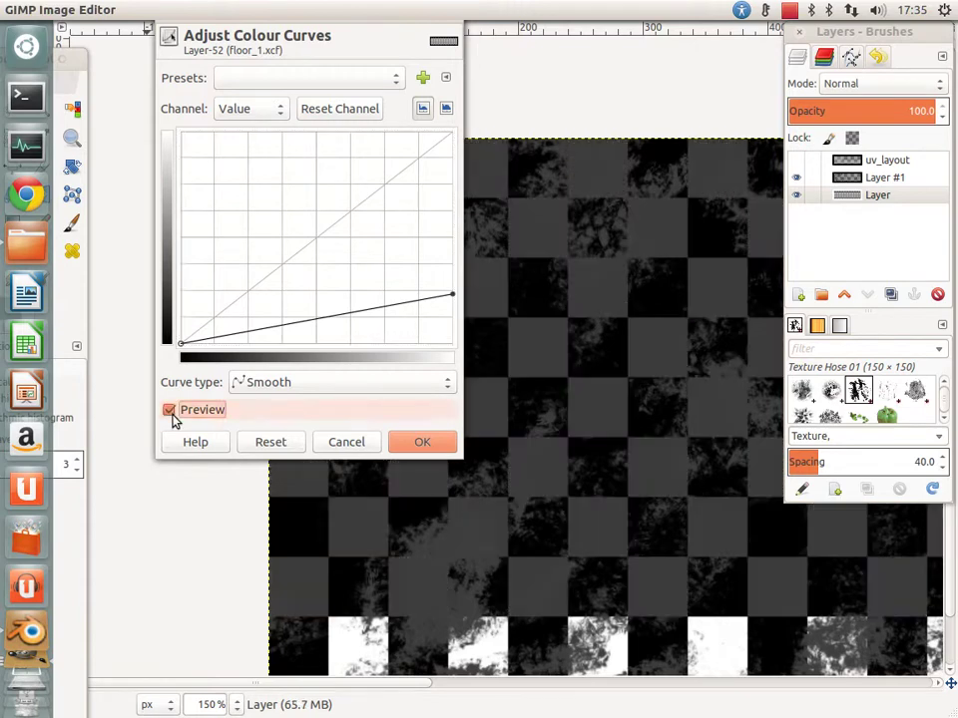
click(454, 239)
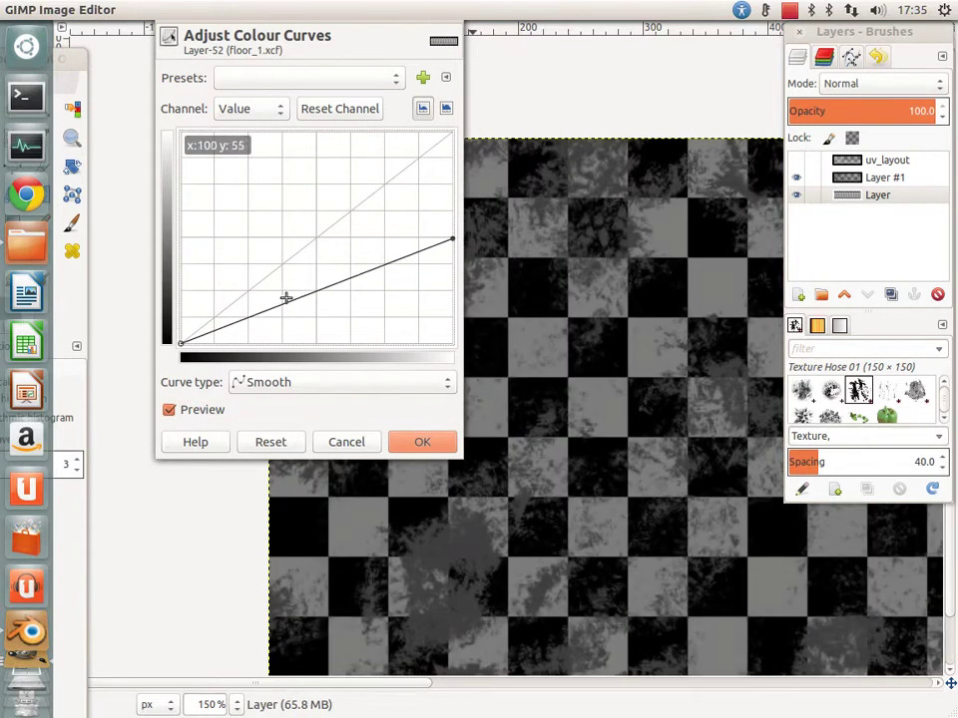
drag(181, 343, 180, 293)
mouse_move(300, 294)
mouse_down()
mouse_move(302, 316)
mouse_move(311, 315)
mouse_move(307, 304)
mouse_move(440, 256)
mouse_move(451, 231)
mouse_move(450, 306)
mouse_up()
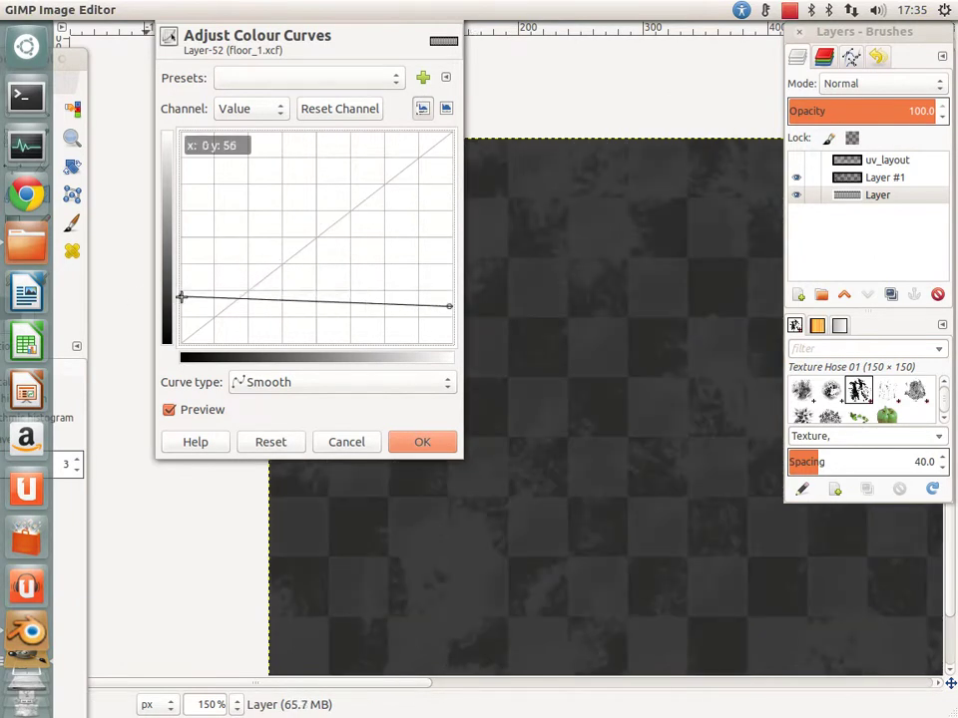
drag(180, 296, 181, 329)
drag(452, 308, 451, 313)
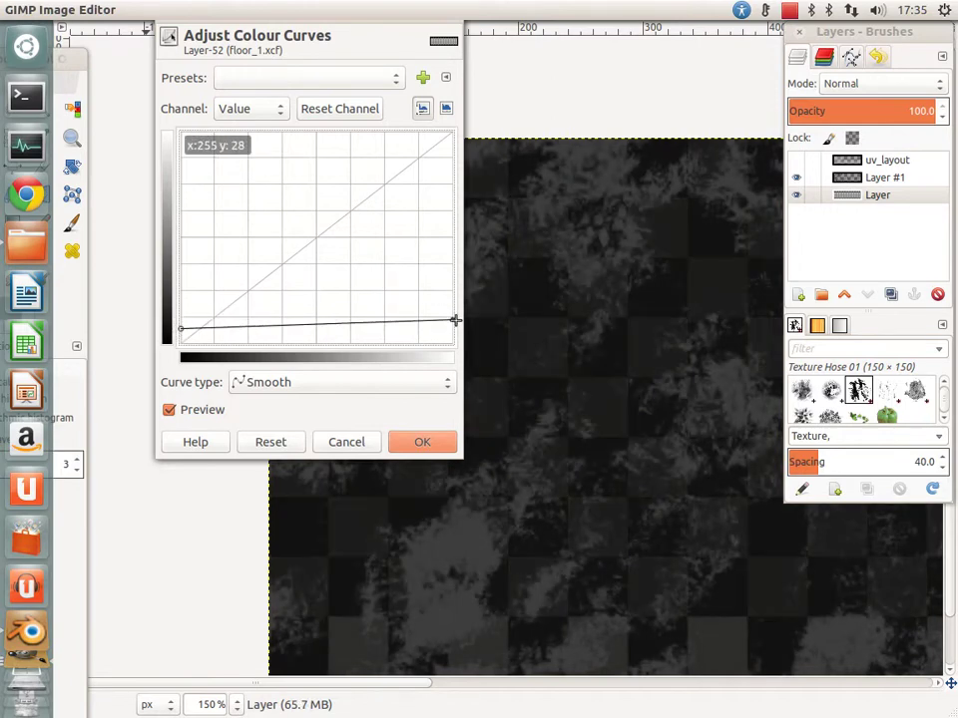
drag(179, 328, 181, 326)
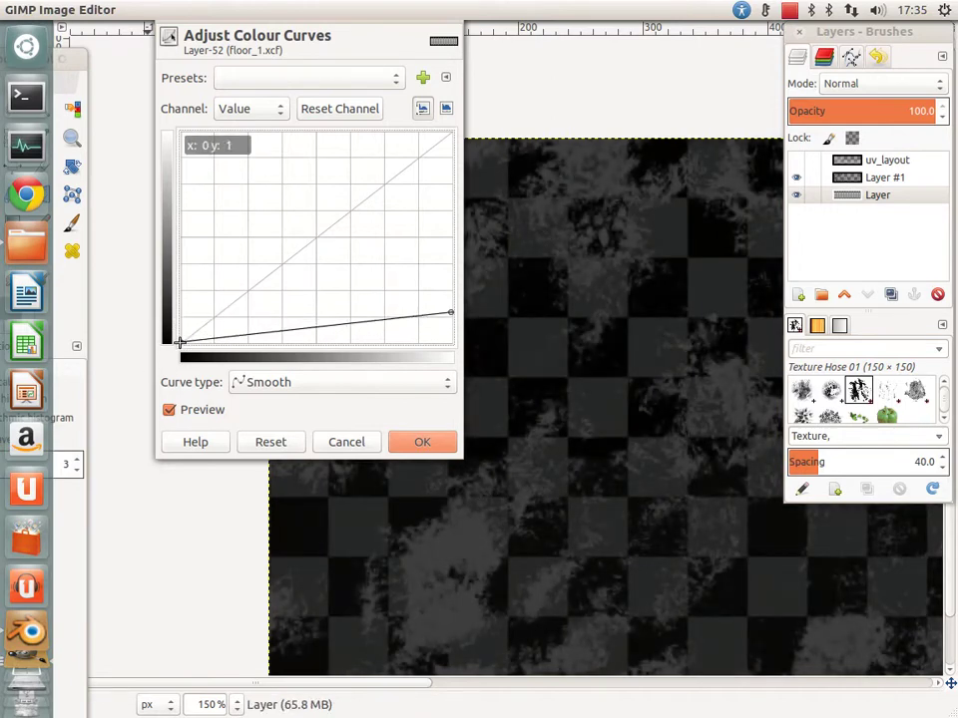
drag(454, 308, 452, 280)
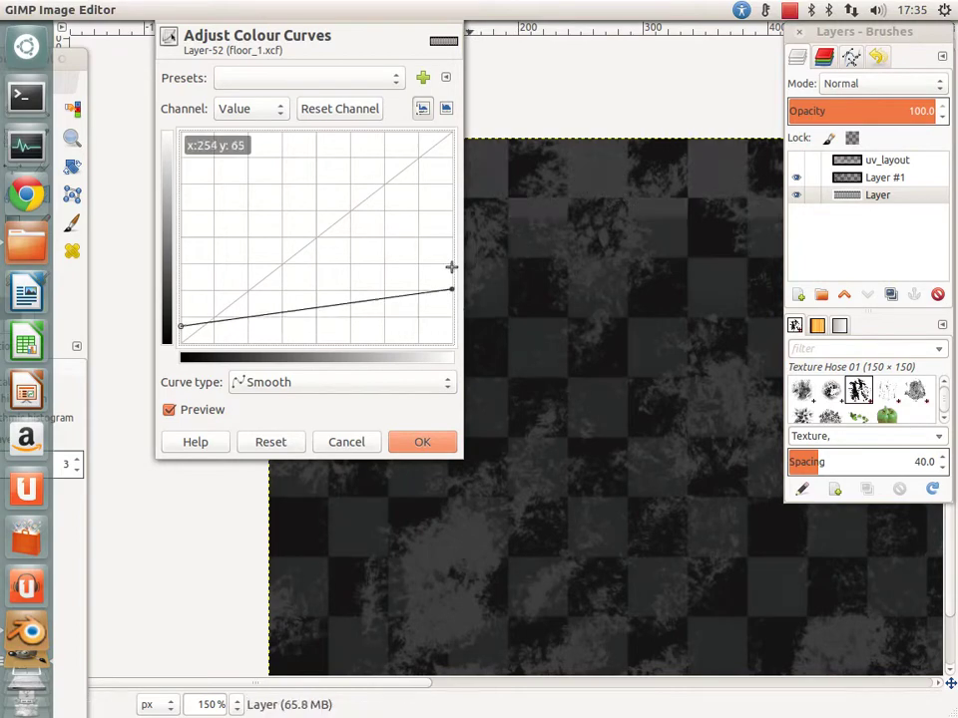
Step: Apply the bottom layer's curve, then darken Layer #1's highlights to dark grey with Curves
click(423, 440)
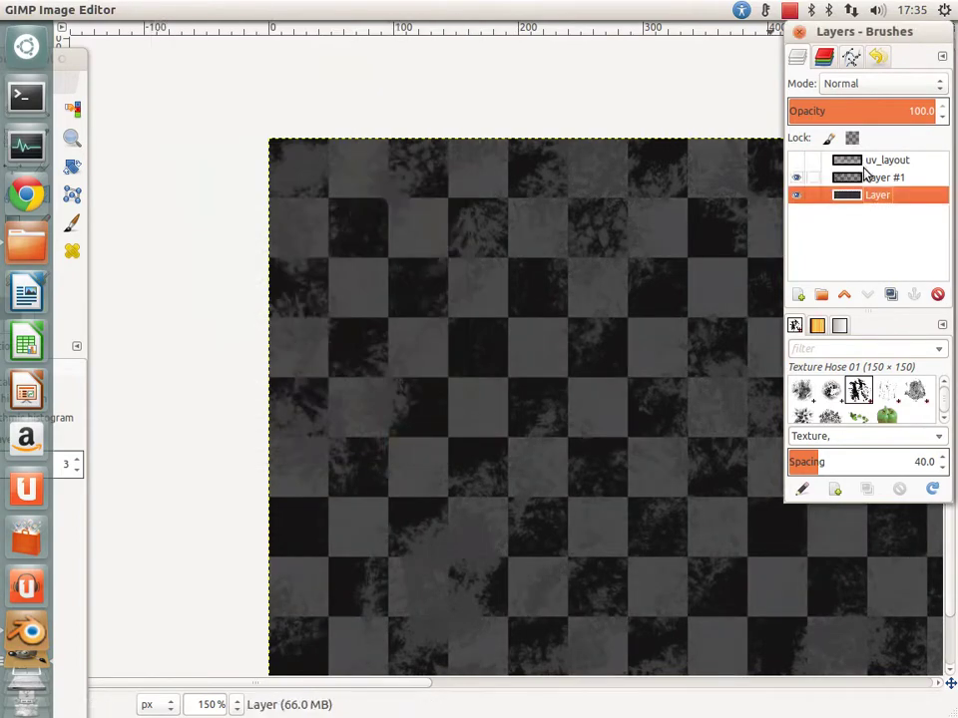
key(Page_Up)
click(309, 9)
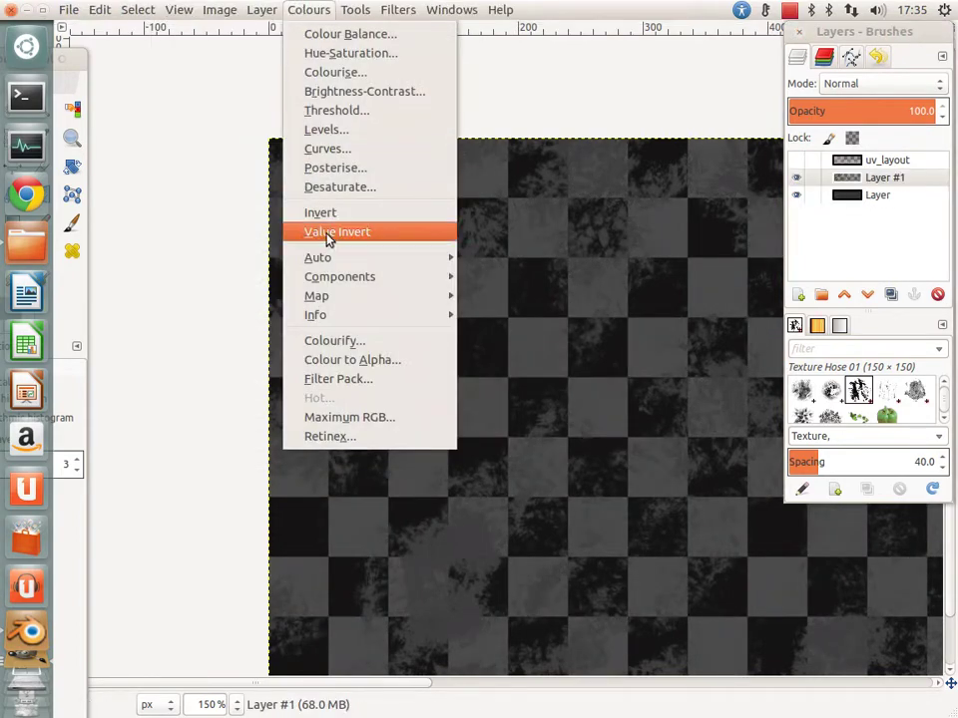
click(328, 149)
mouse_move(450, 134)
mouse_down()
mouse_move(465, 287)
mouse_move(448, 198)
mouse_move(440, 339)
mouse_move(441, 319)
mouse_up()
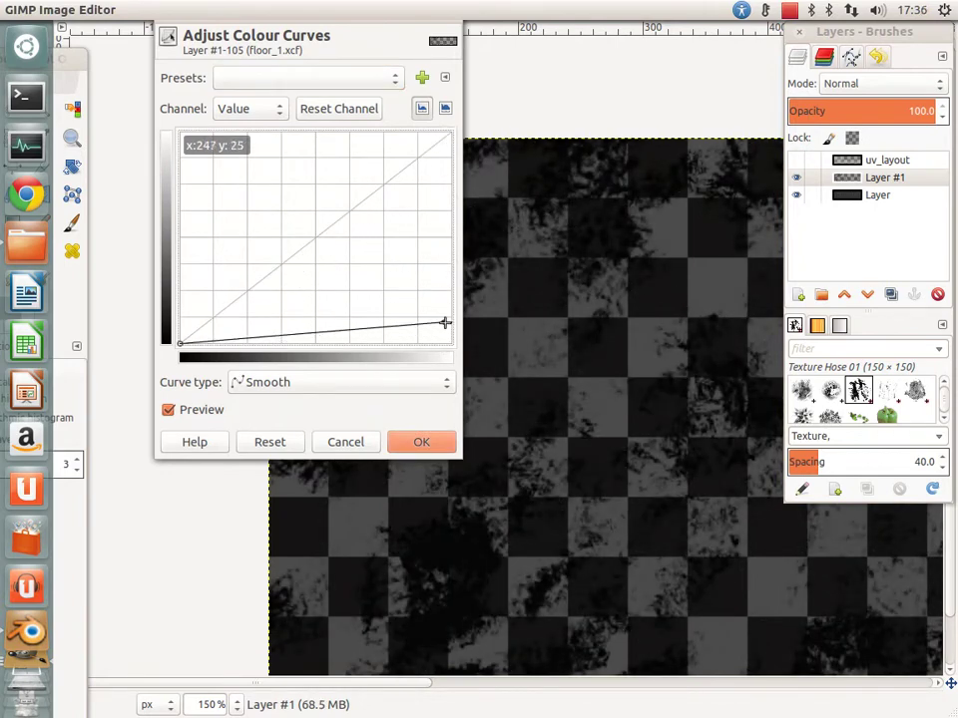
click(434, 444)
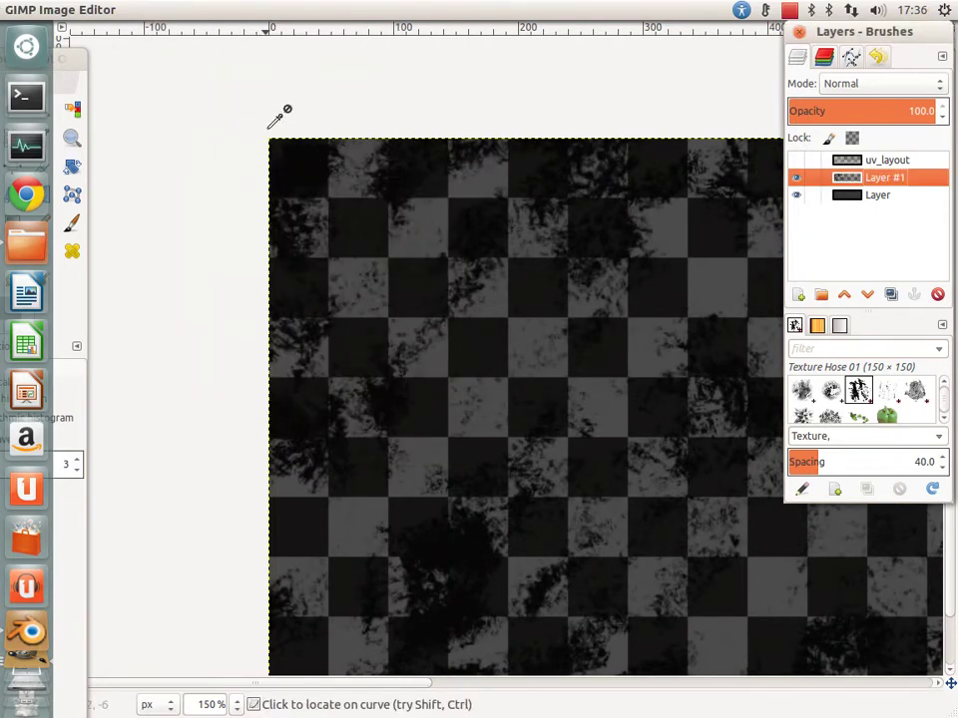
Step: Save the texture work file as floor_1.xcf
key(ctrl+s)
key(ctrl+shift+f)
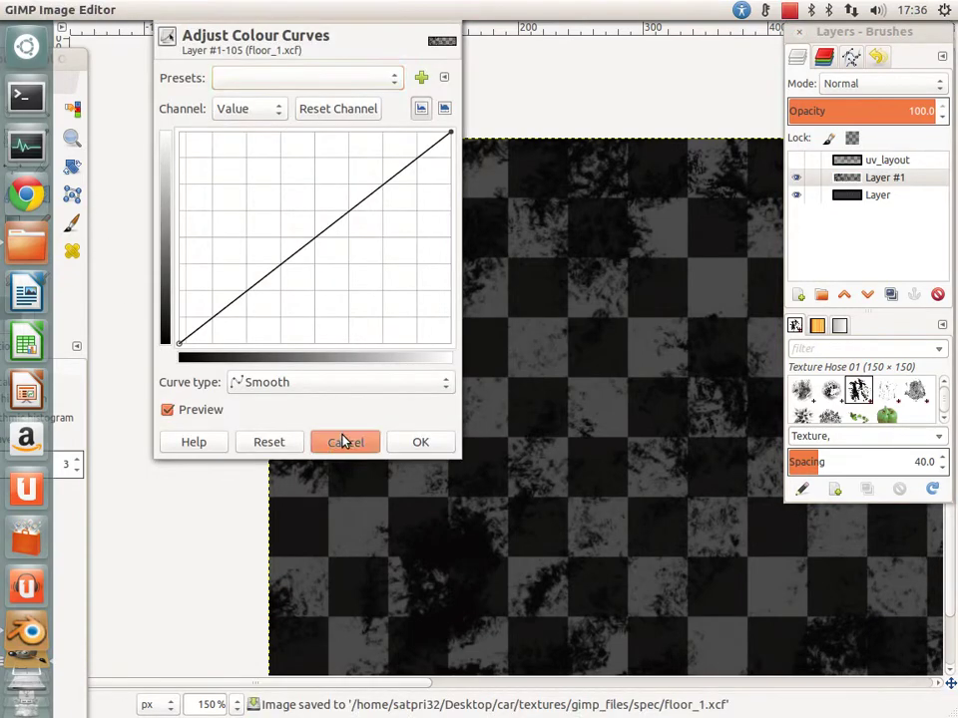
click(344, 442)
Step: Export the image as floor_1.png into the textures/spec folder with default PNG settings
click(76, 9)
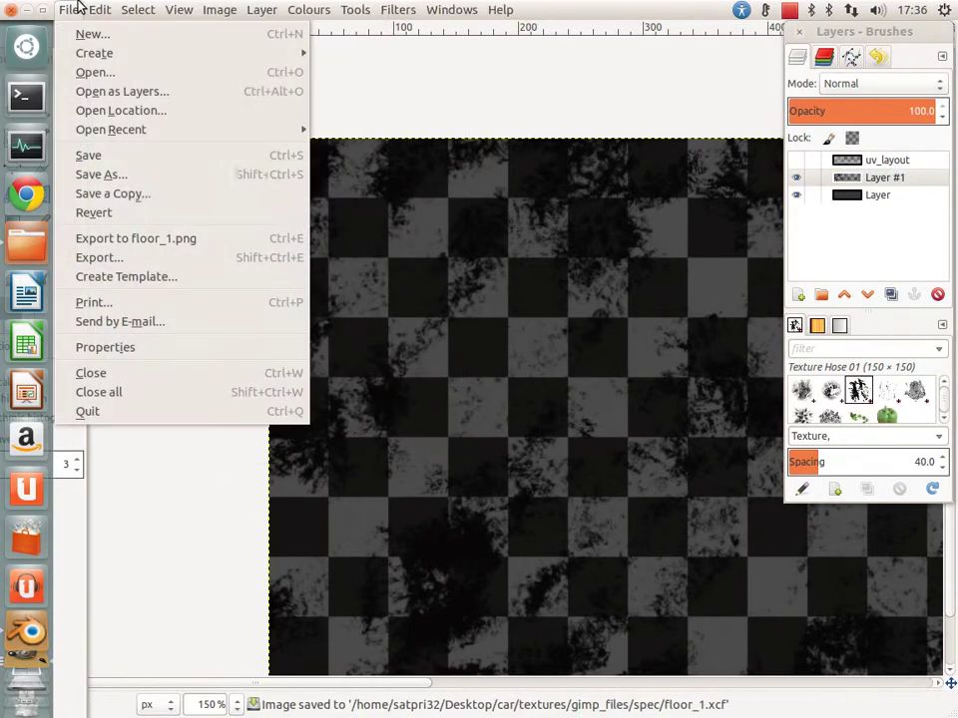
click(160, 258)
click(371, 97)
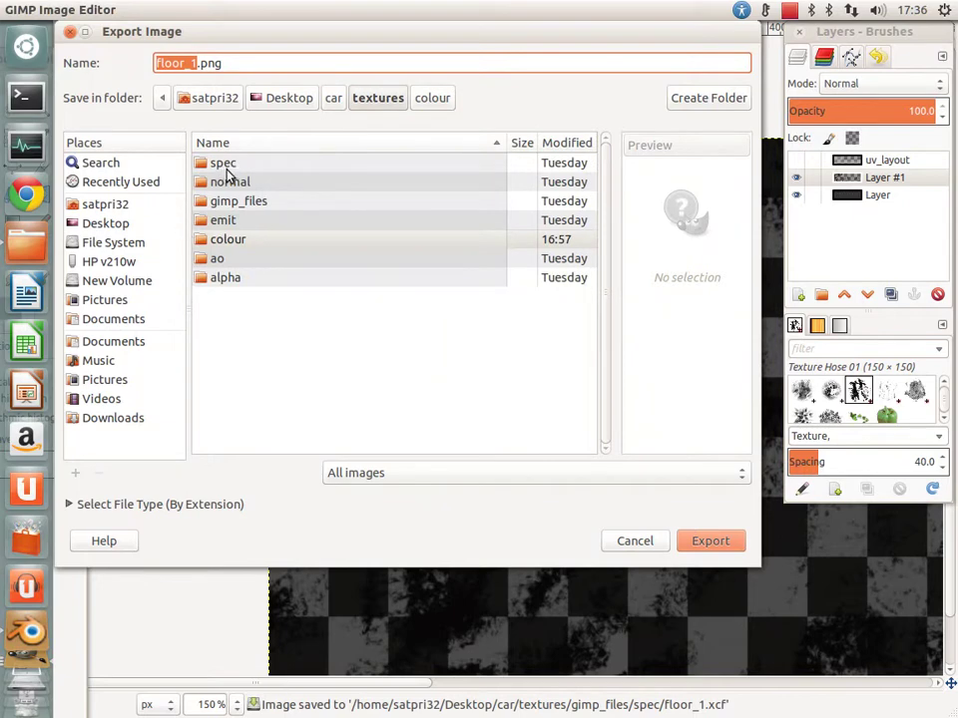
double_click(221, 165)
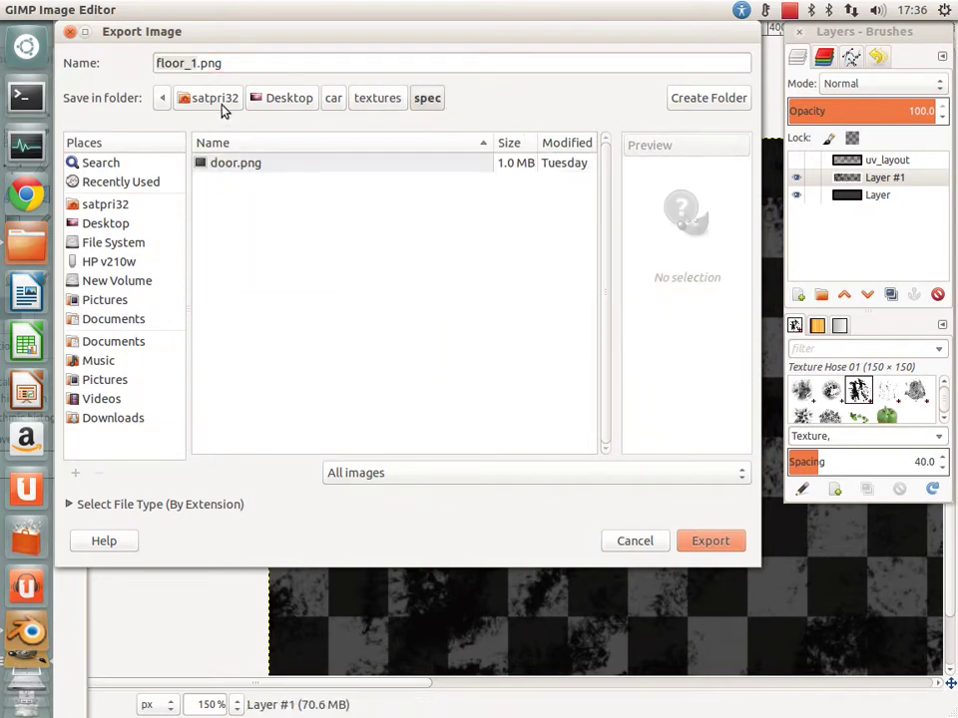
click(710, 541)
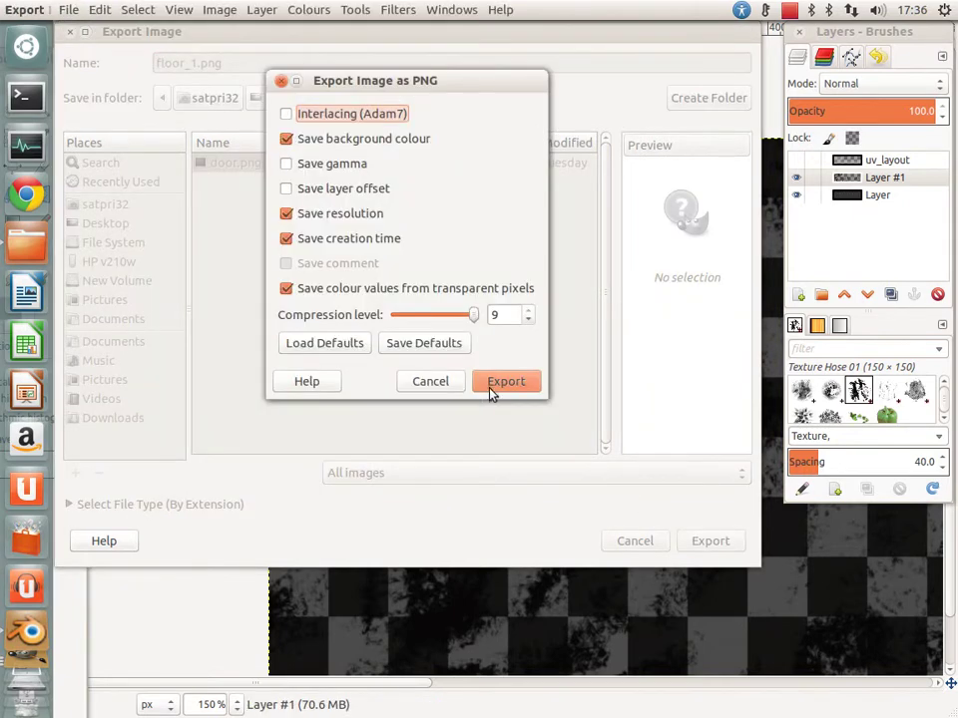
click(515, 379)
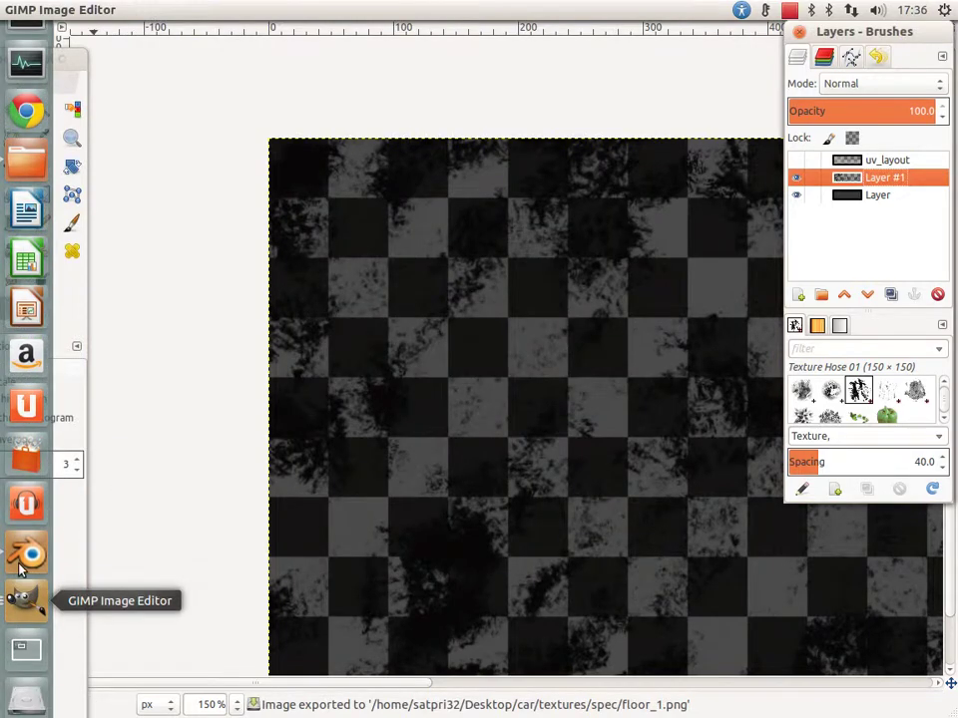
Step: Bring the Blender hallway scene back to the front
click(26, 561)
click(26, 609)
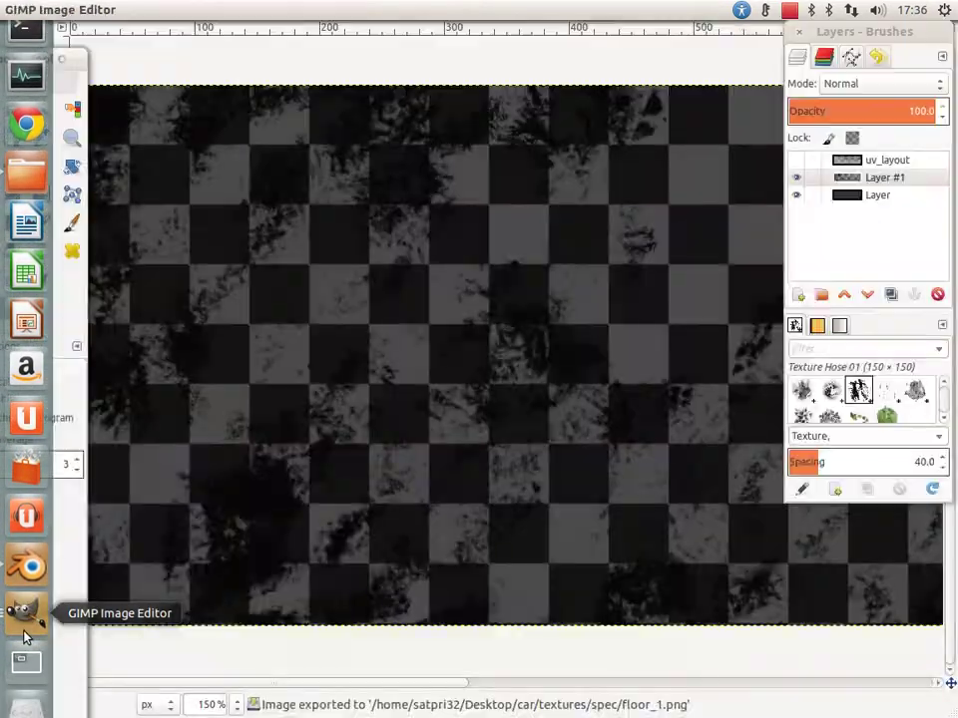
click(26, 623)
click(26, 565)
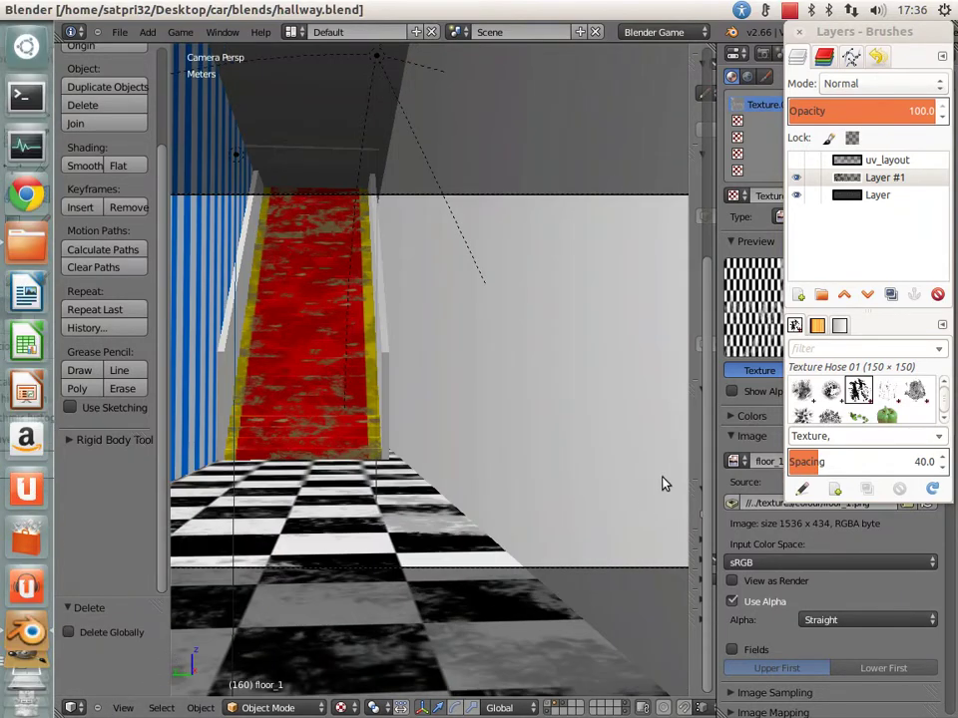
click(72, 708)
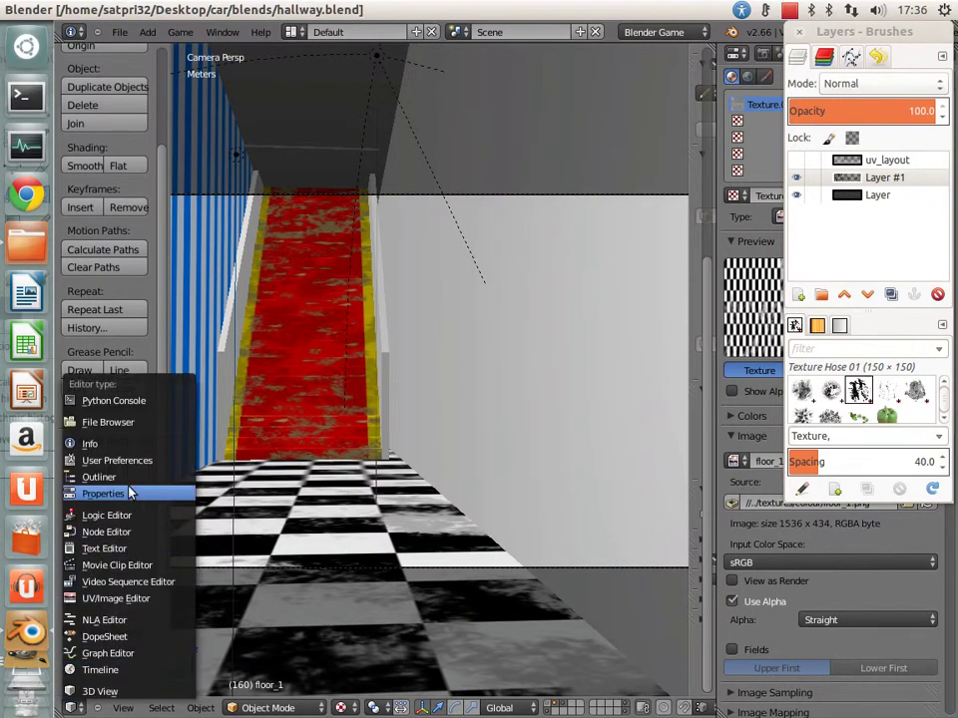
Step: Turn the main area into the Node Editor and save the hallway blend file
click(106, 531)
key(ctrl+s)
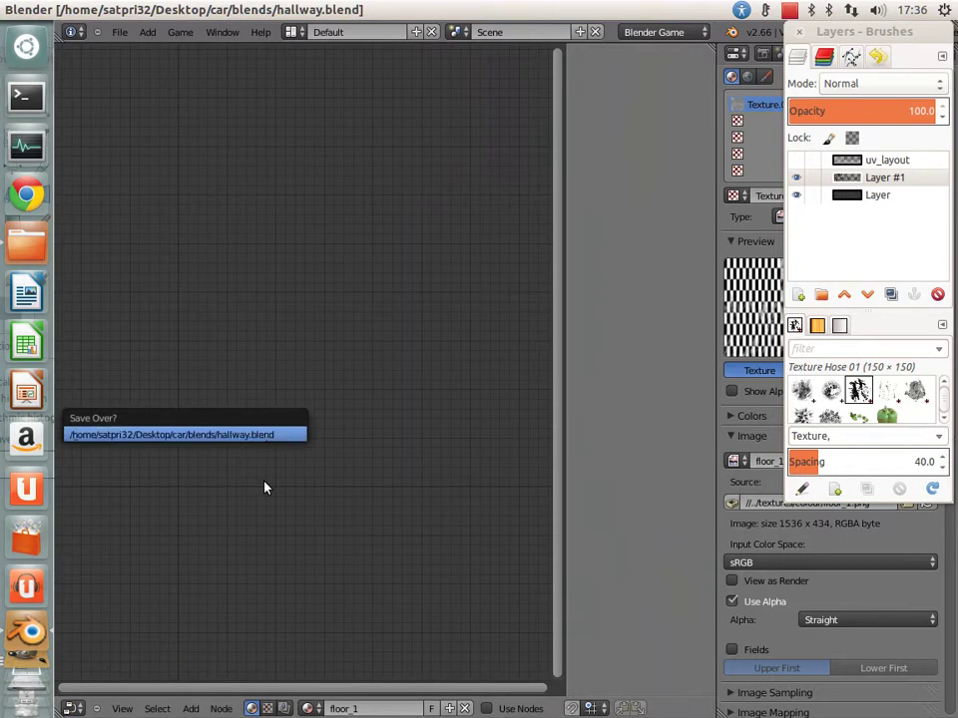
click(284, 708)
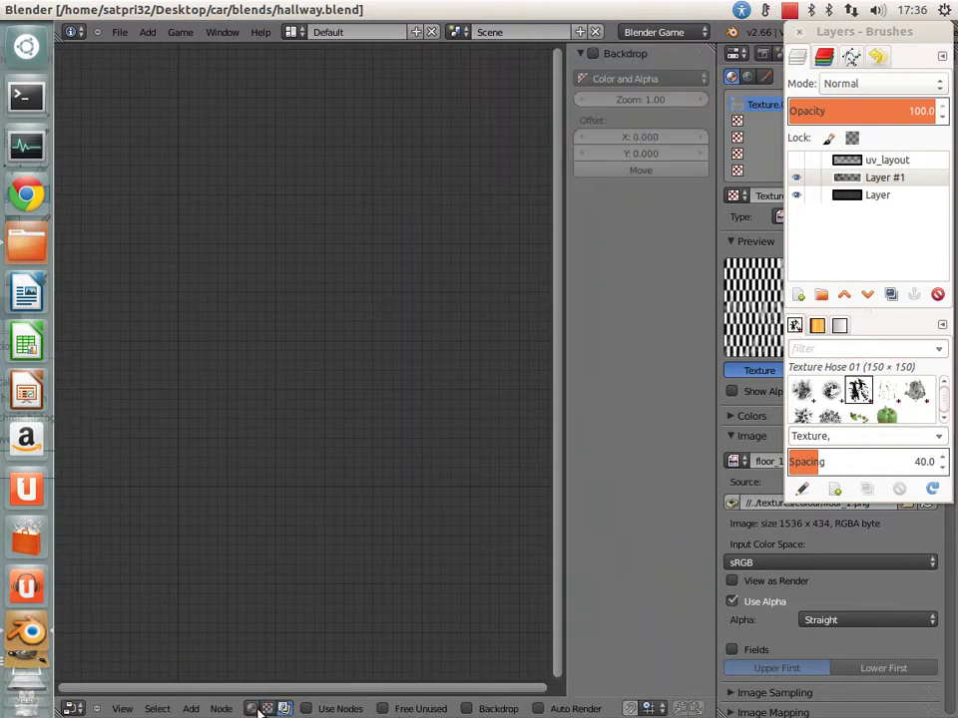
Step: Enable nodes for floor_1 and add an Extended Material node with Color linked to Output
click(254, 708)
click(489, 708)
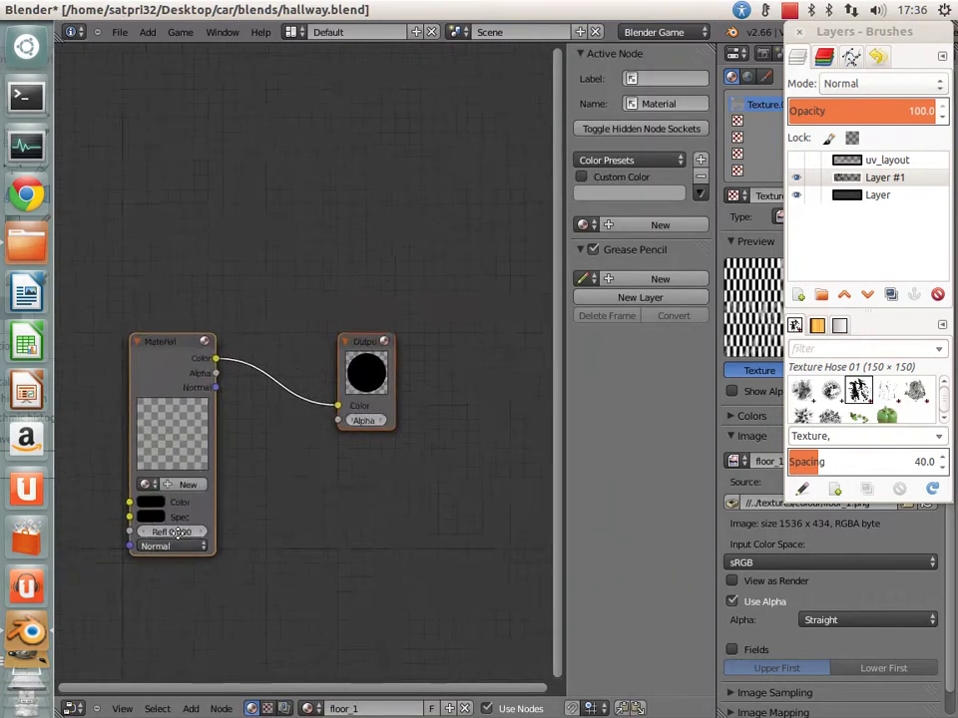
scroll(363, 289, up, 2)
scroll(378, 576, down, 3)
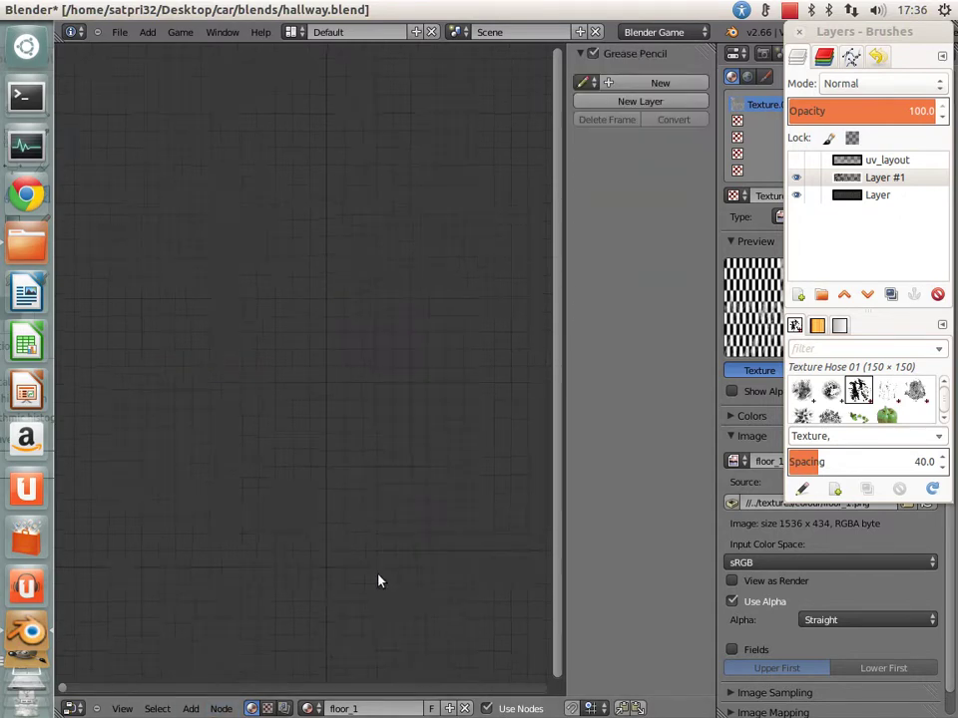
click(189, 708)
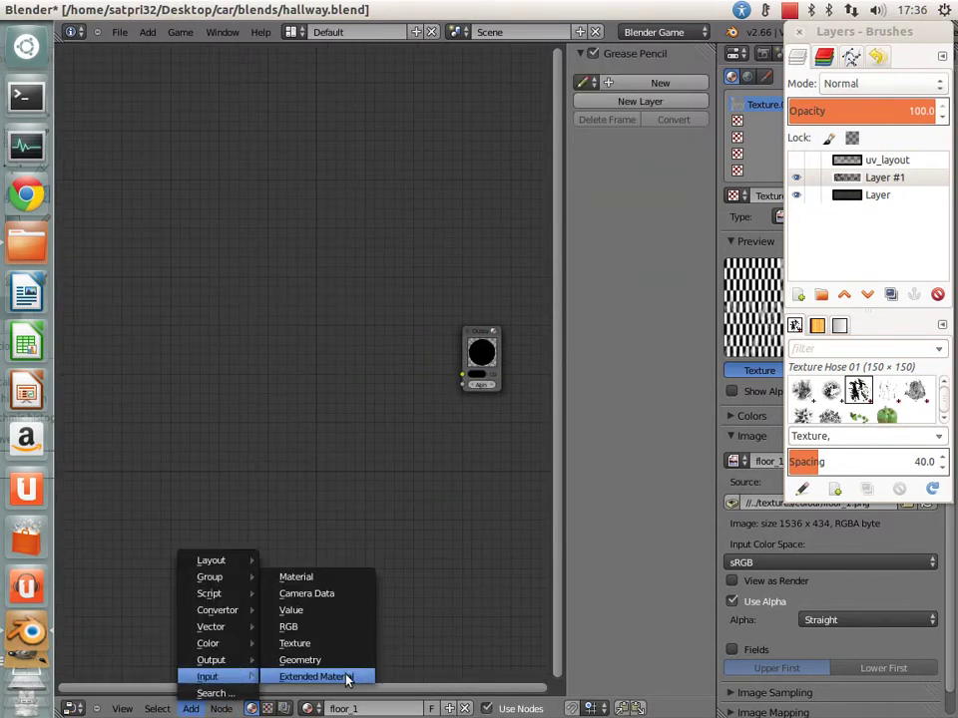
click(348, 678)
scroll(298, 338, up, 2)
drag(250, 259, 538, 381)
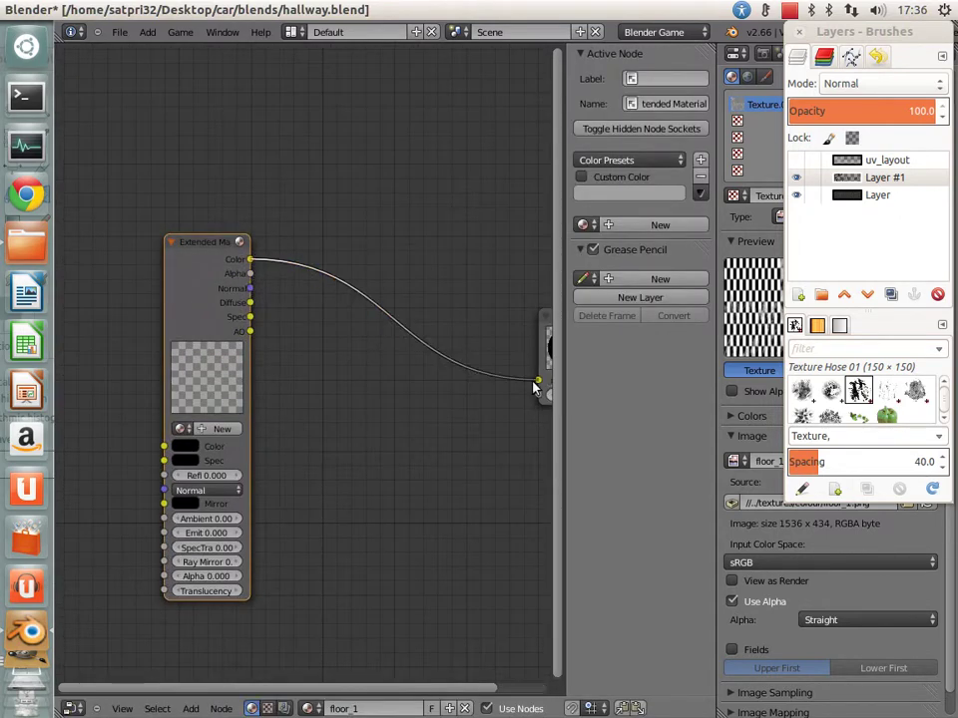
Step: Check the 3D view and properties, then return to the Node Editor
ctrl+scroll(325, 525, up, 1)
ctrl+scroll(212, 582, up, 3)
click(72, 708)
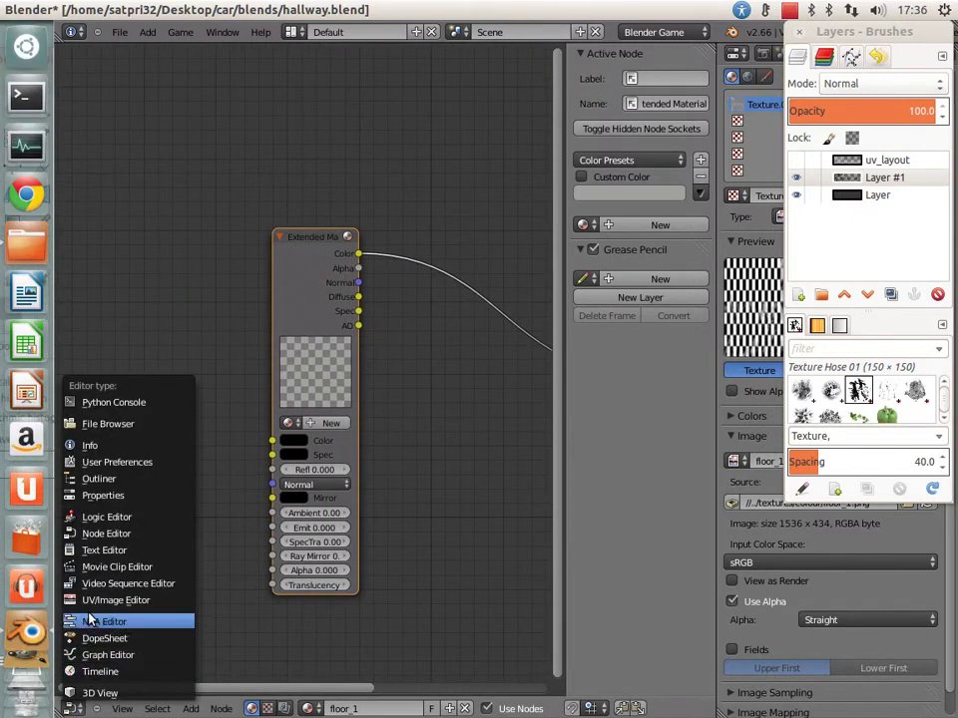
click(84, 691)
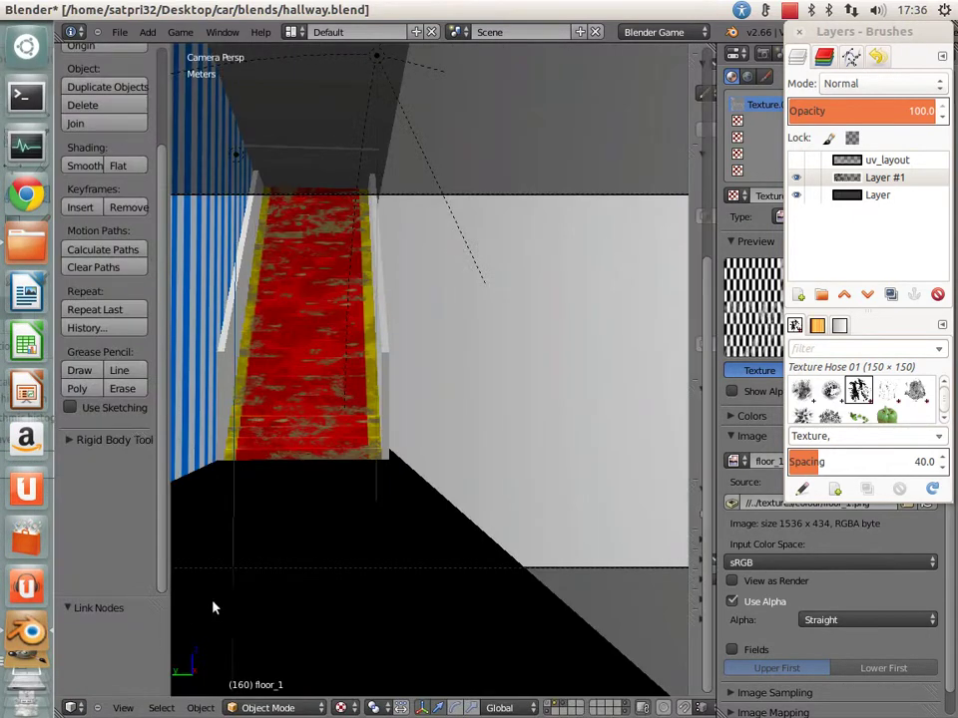
click(72, 708)
click(128, 491)
scroll(299, 399, down, 2)
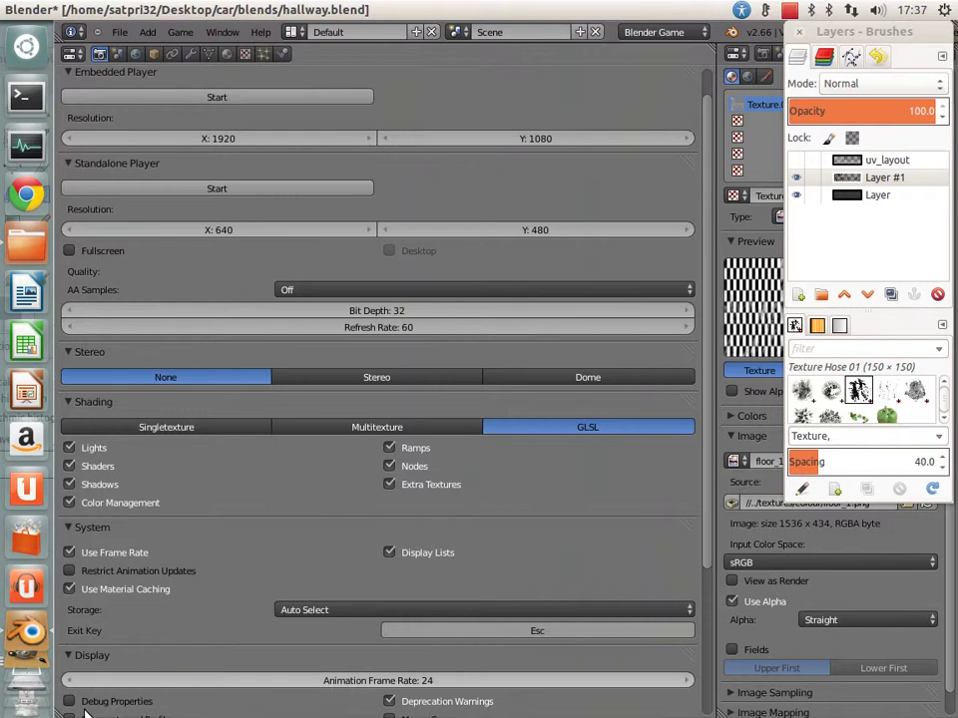
scroll(60, 80, down, 3)
click(72, 53)
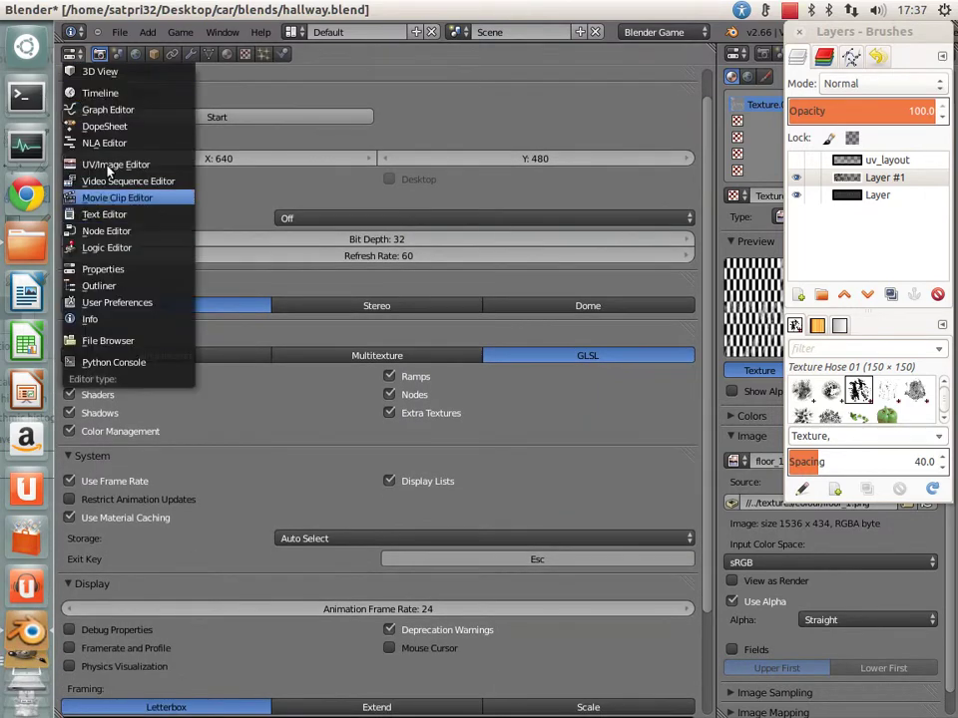
click(107, 231)
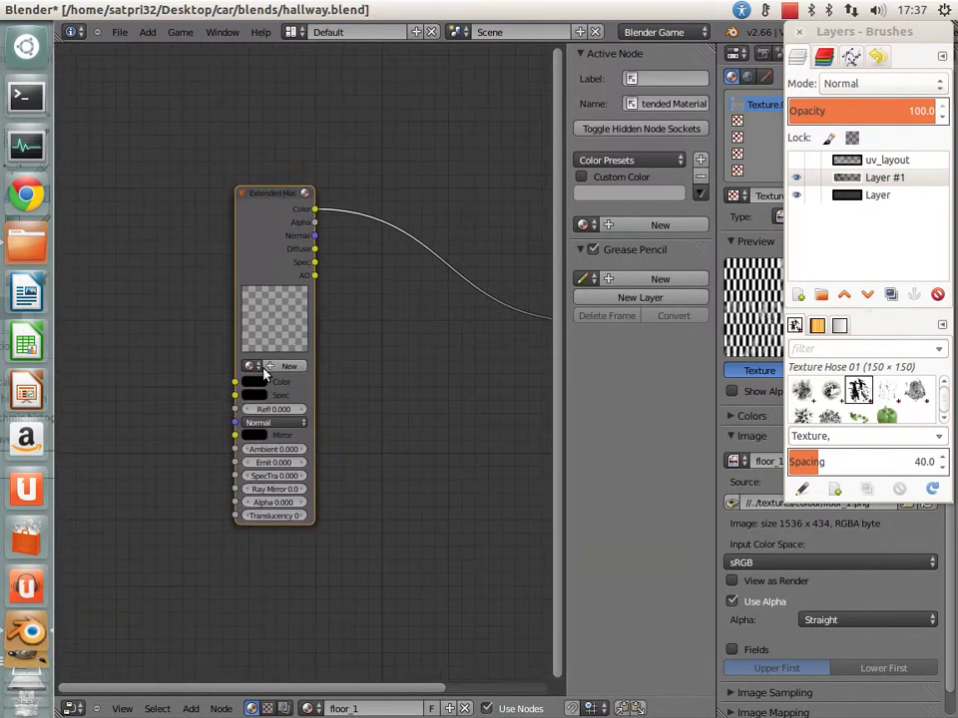
Step: Assign the floor_1 material to the Extended Material node and review it
click(255, 366)
click(278, 425)
click(78, 709)
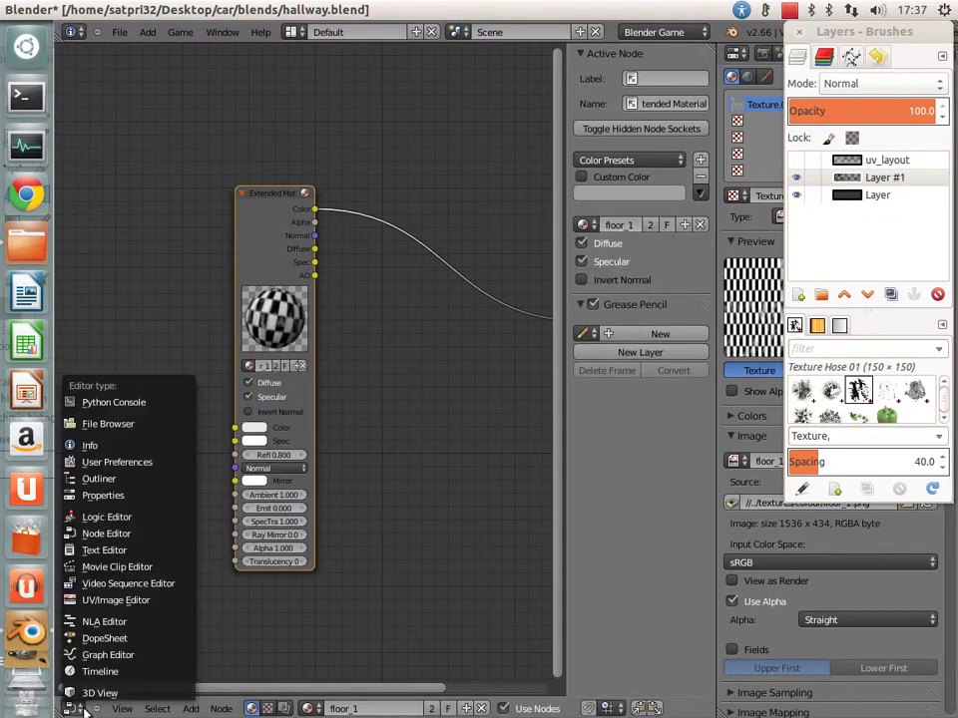
click(95, 692)
click(70, 707)
click(106, 531)
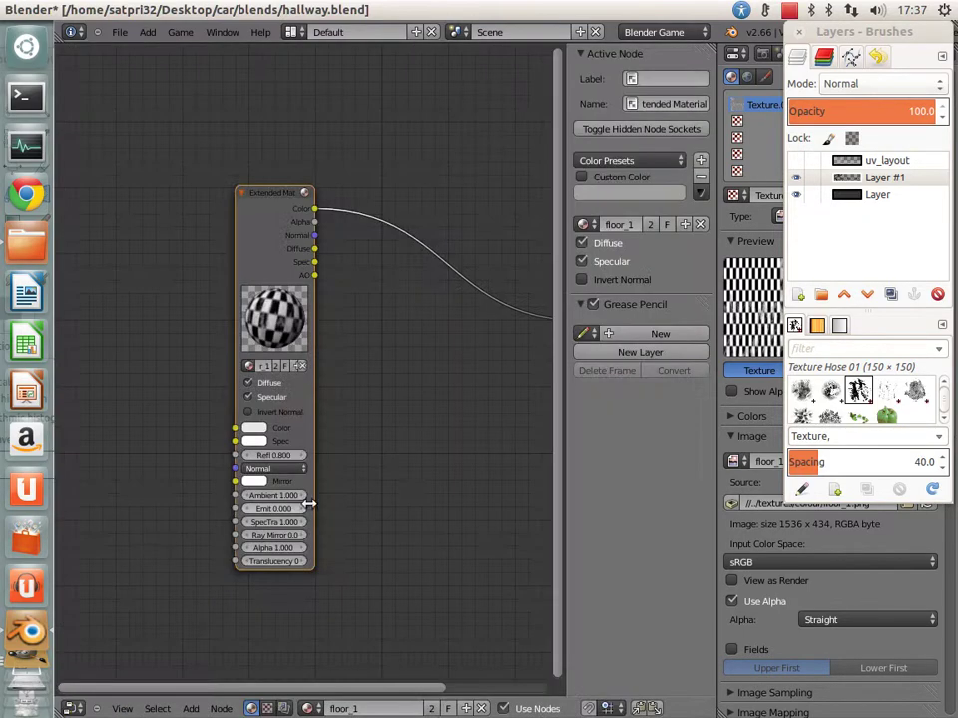
Step: Place a Geometry input node and a Texture node left of the Extended Material node
click(191, 708)
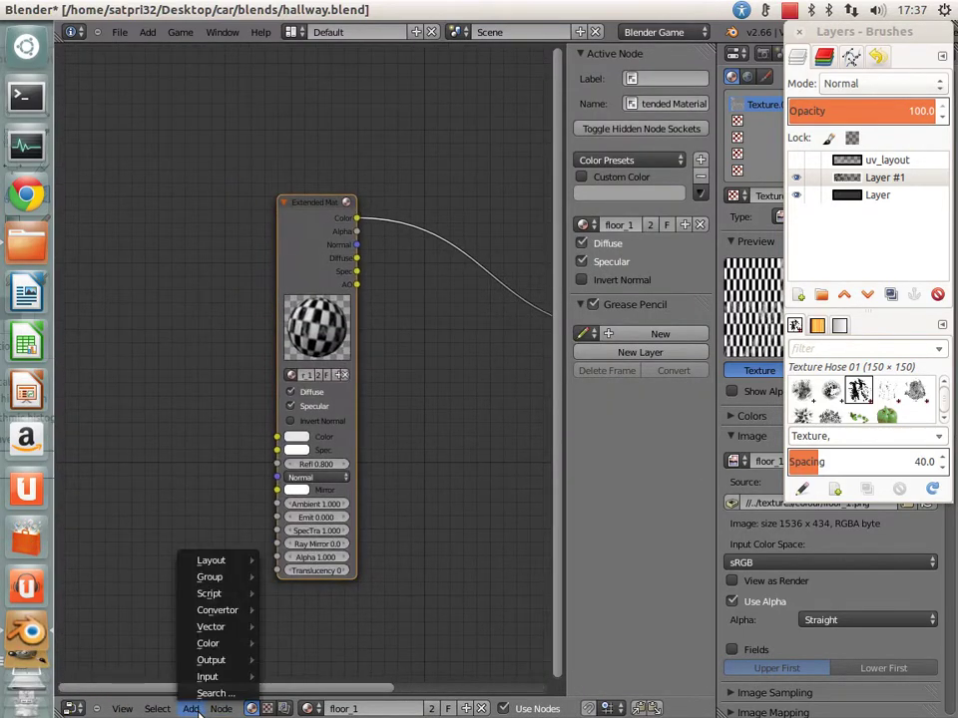
click(309, 664)
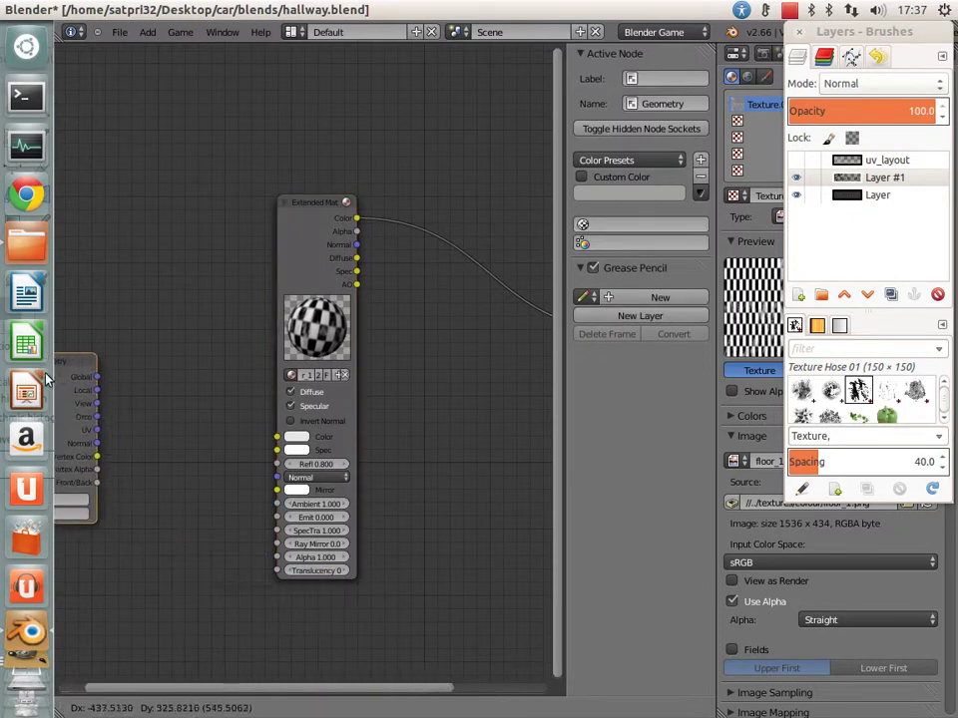
click(80, 469)
click(190, 708)
mouse_move(207, 677)
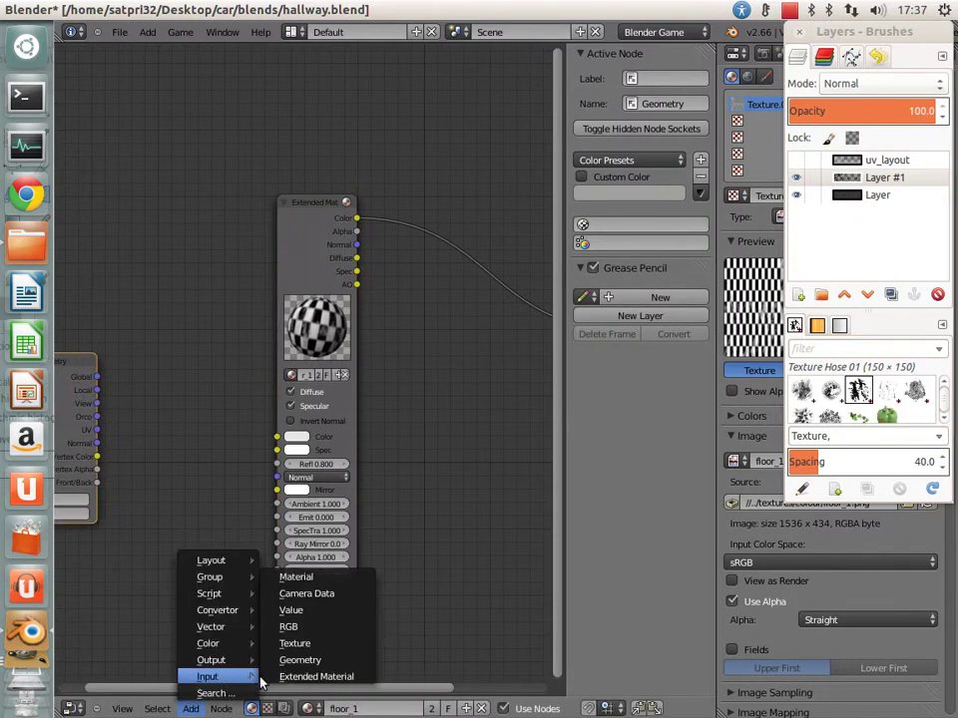
click(304, 644)
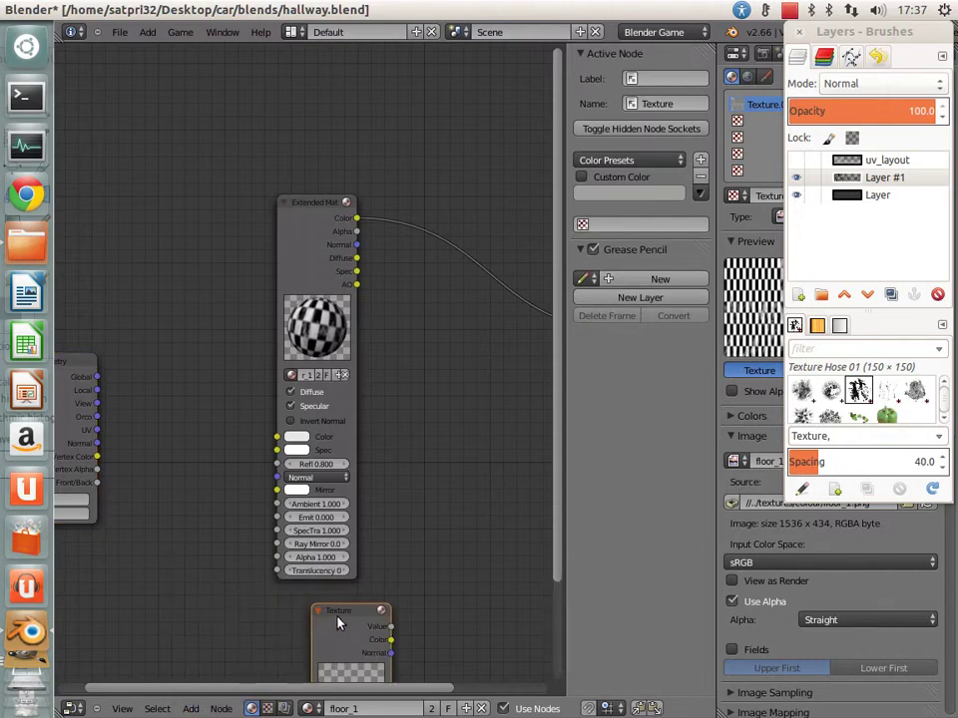
click(152, 453)
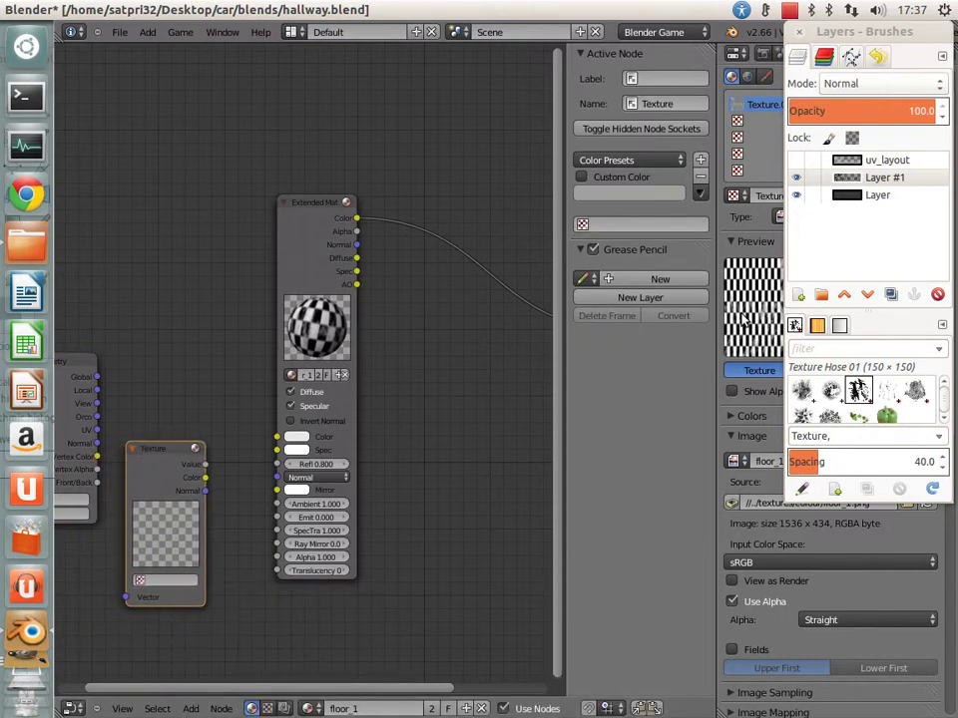
Step: Switch from Blender over to the GIMP image window
mouse_move(816, 35)
mouse_down()
mouse_move(406, 167)
mouse_move(599, 166)
mouse_up()
click(27, 631)
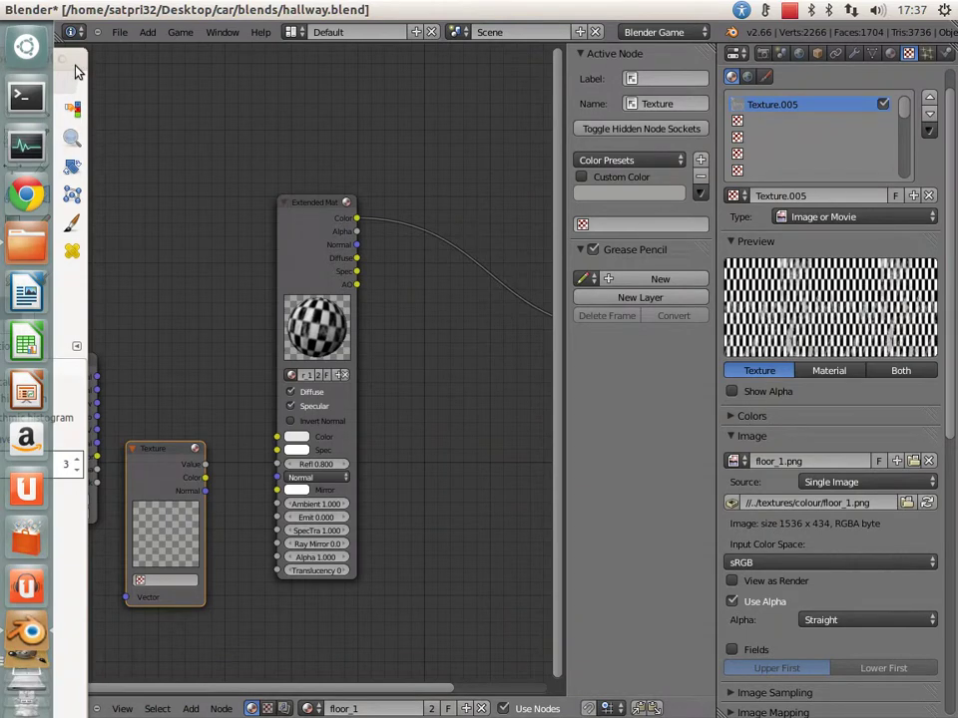
click(62, 65)
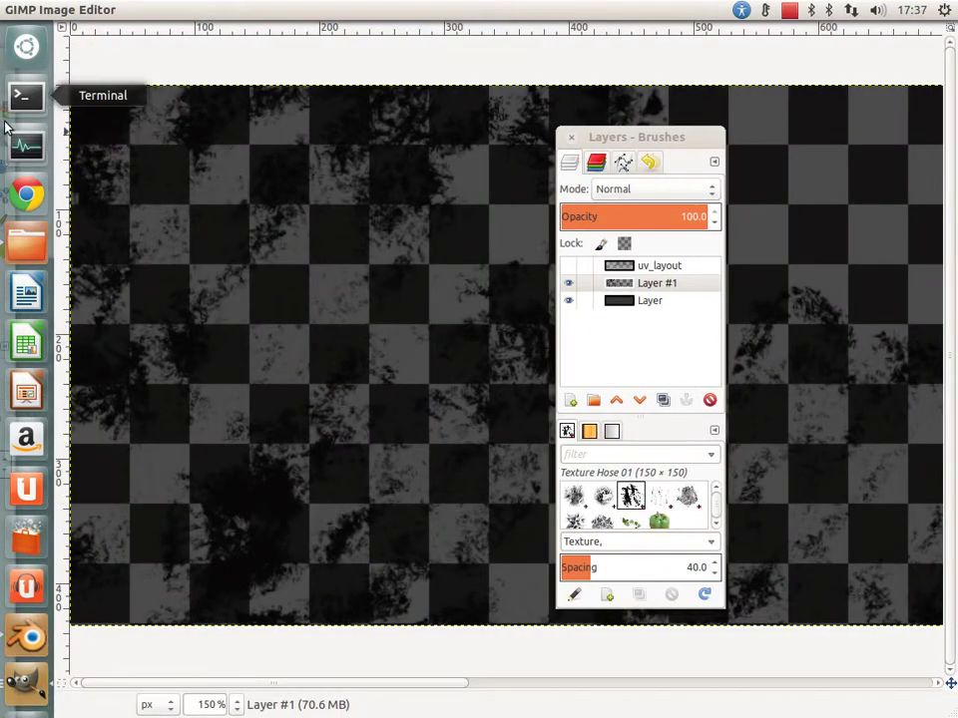
Step: Lay out GIMP's windows side by side and bring the floor_1 image forward
drag(40, 95, 62, 170)
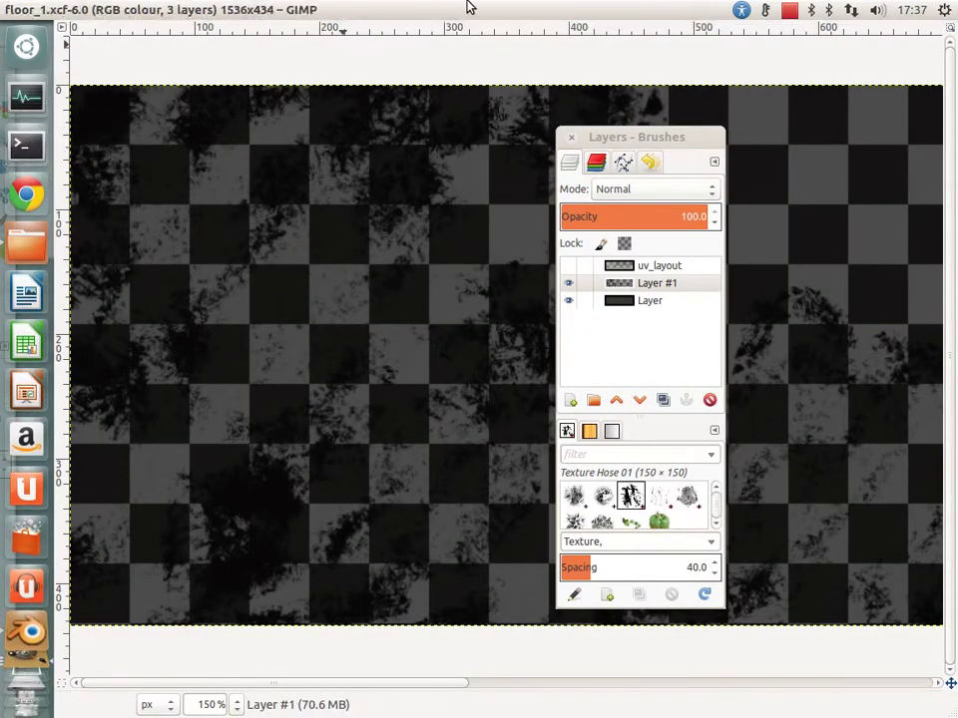
click(500, 9)
mouse_move(451, 9)
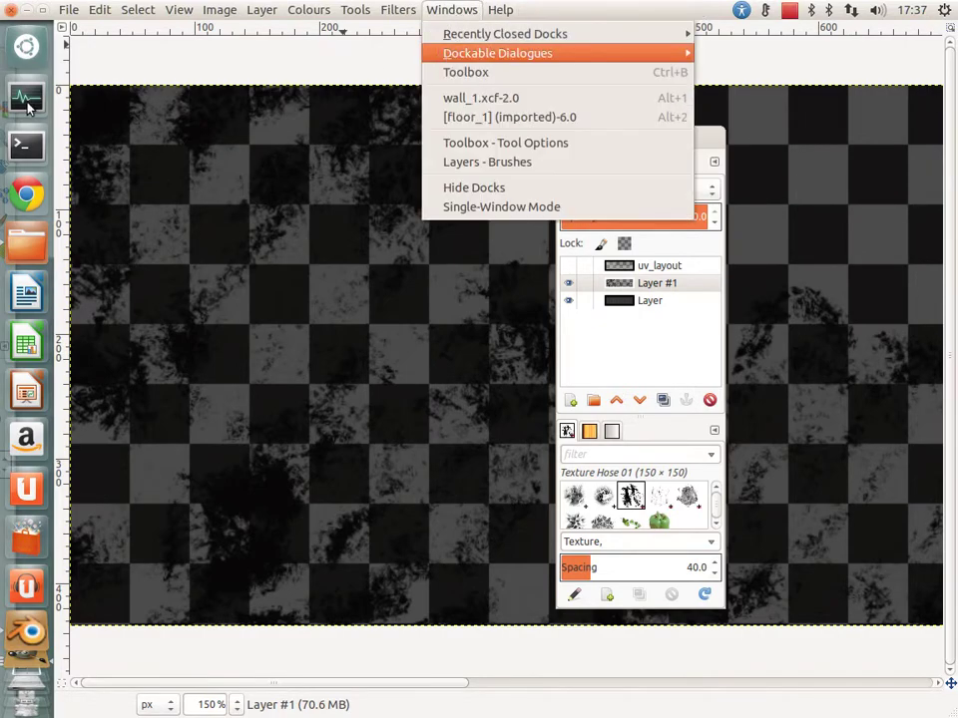
click(171, 124)
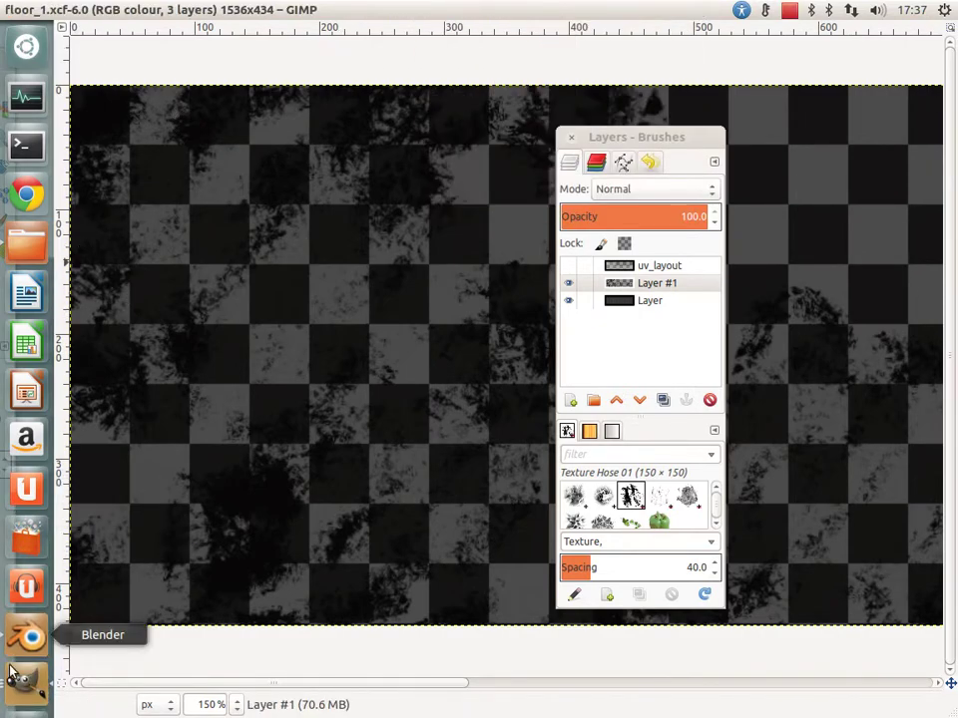
click(24, 683)
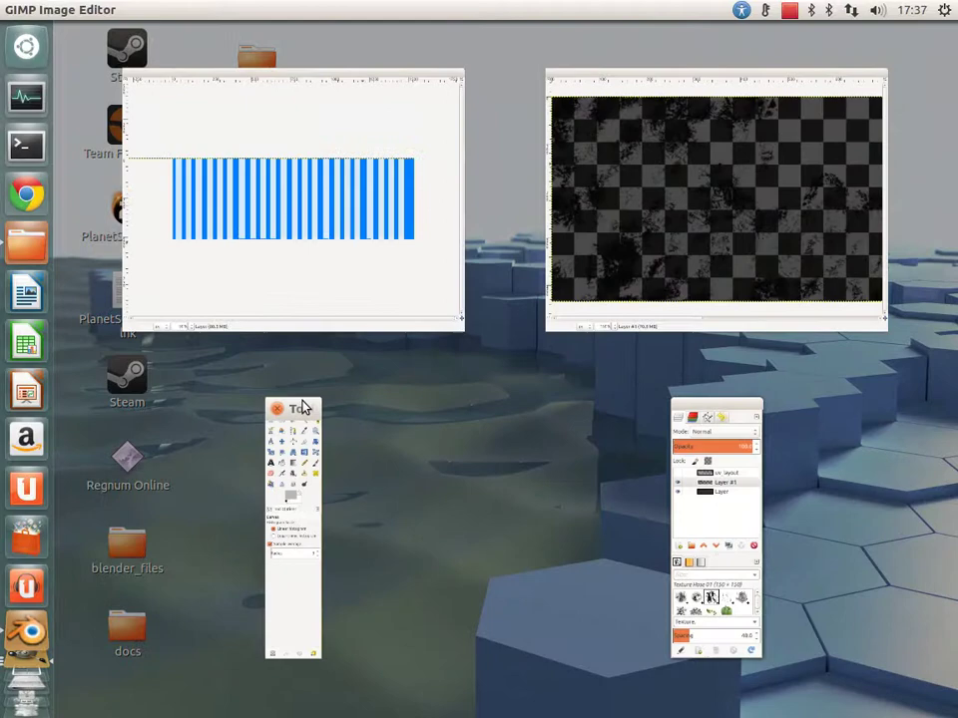
click(598, 249)
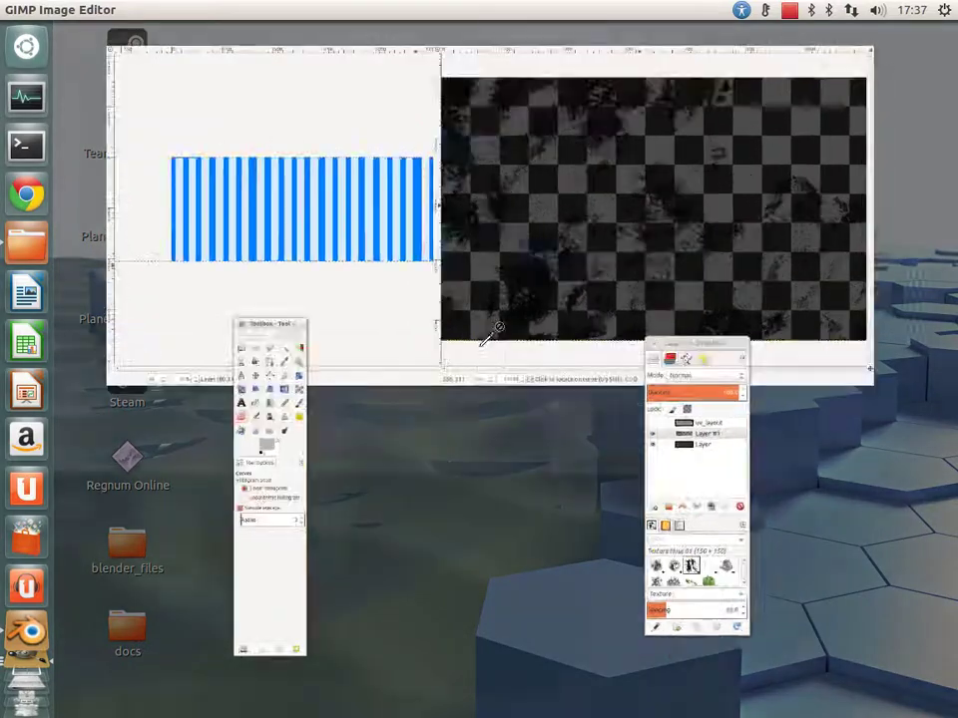
Step: Drag the layers and brushes dock left of the image, then return to Blender
drag(654, 135, 286, 113)
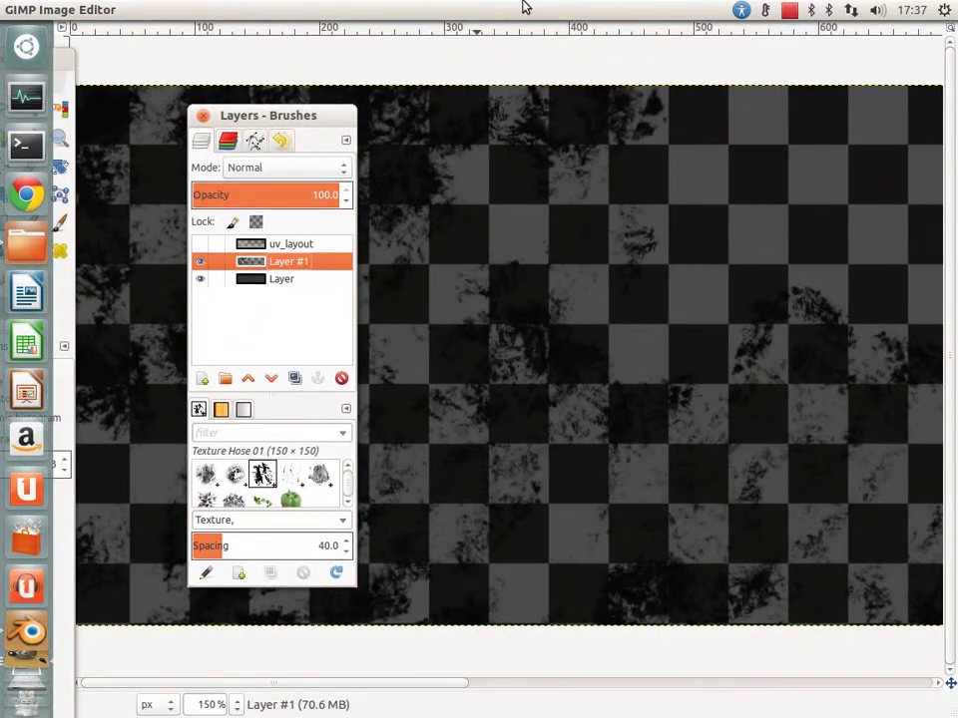
click(23, 684)
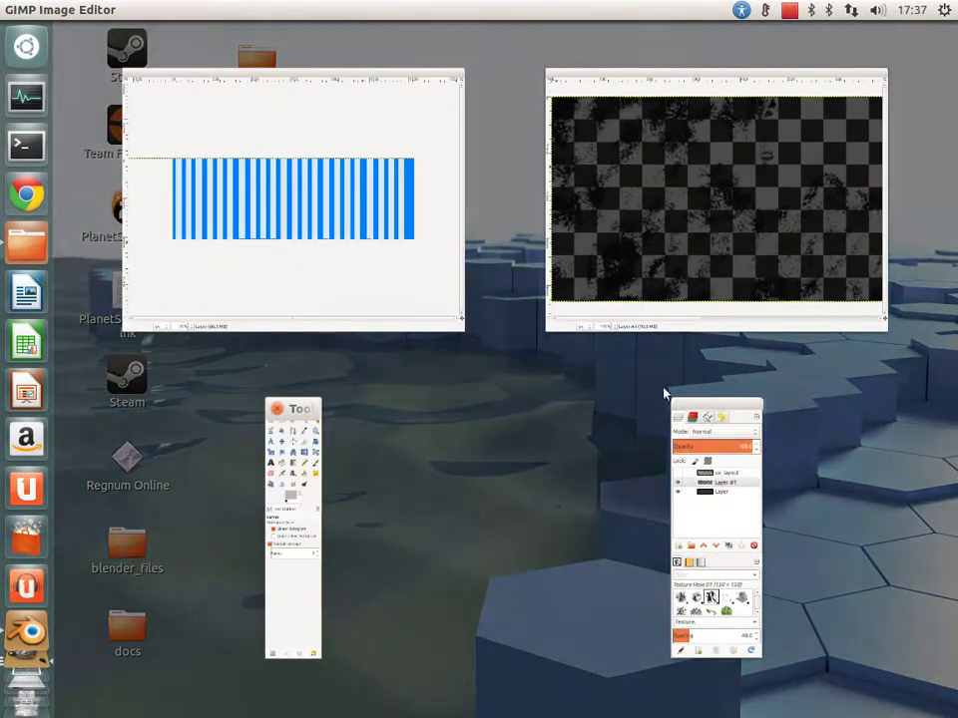
click(759, 210)
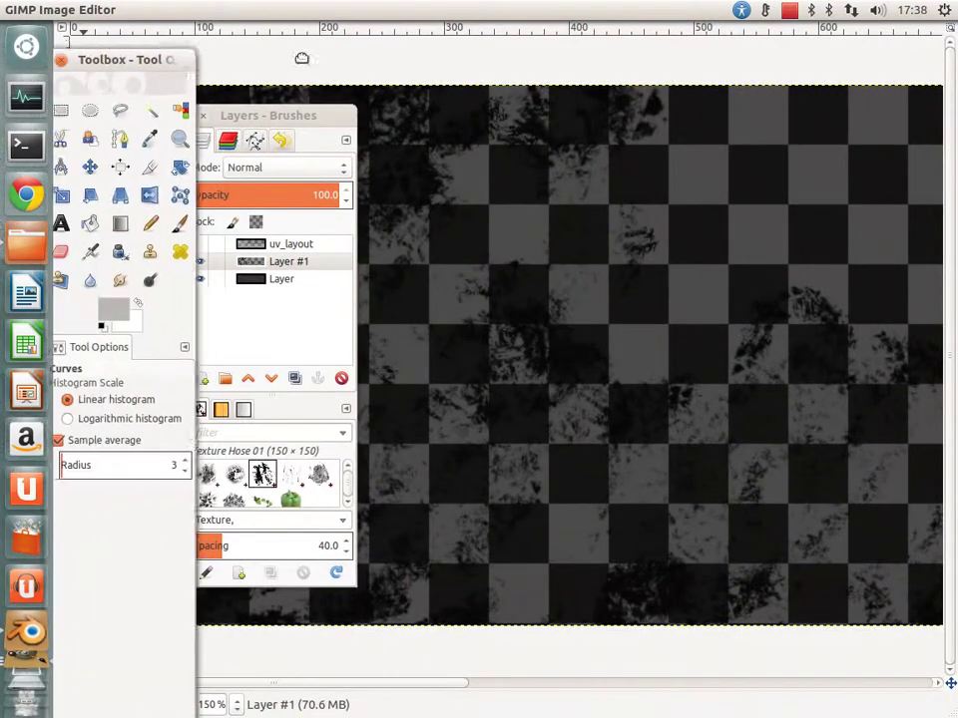
click(30, 539)
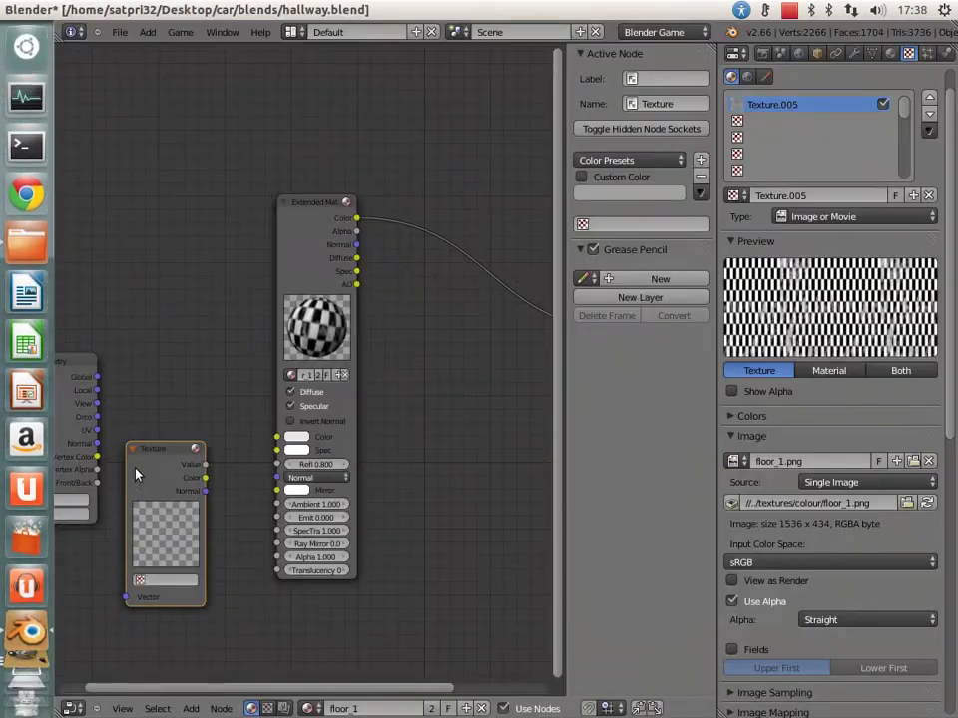
Step: Arrange the nodes and connect Geometry UV to the Texture node's Vector input
drag(154, 478, 154, 494)
middle_drag(233, 582, 326, 555)
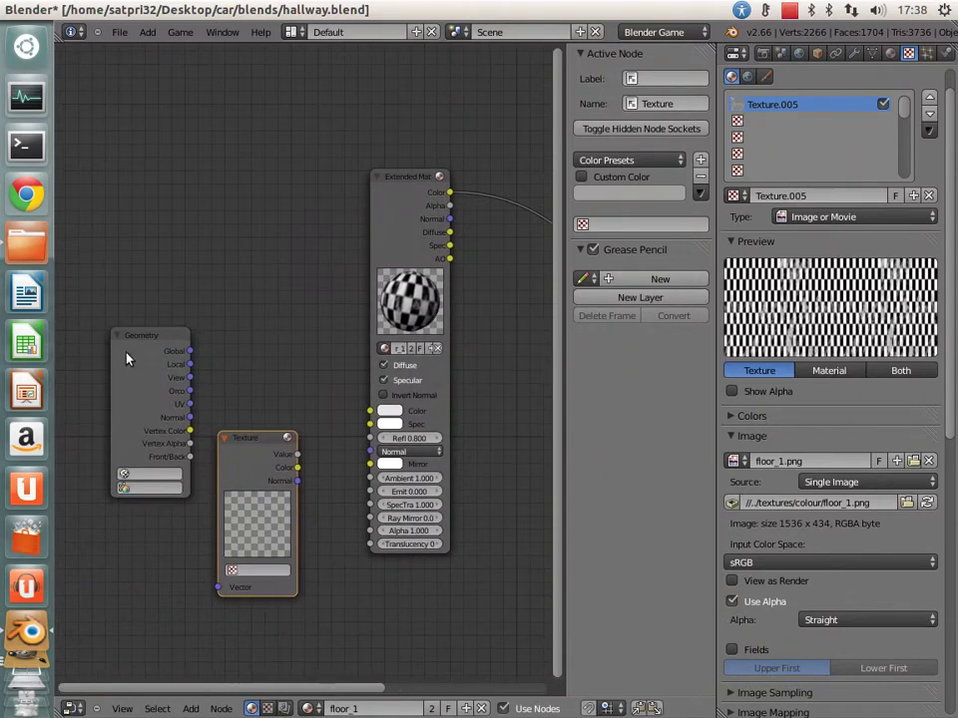
drag(127, 359, 119, 353)
drag(142, 397, 220, 556)
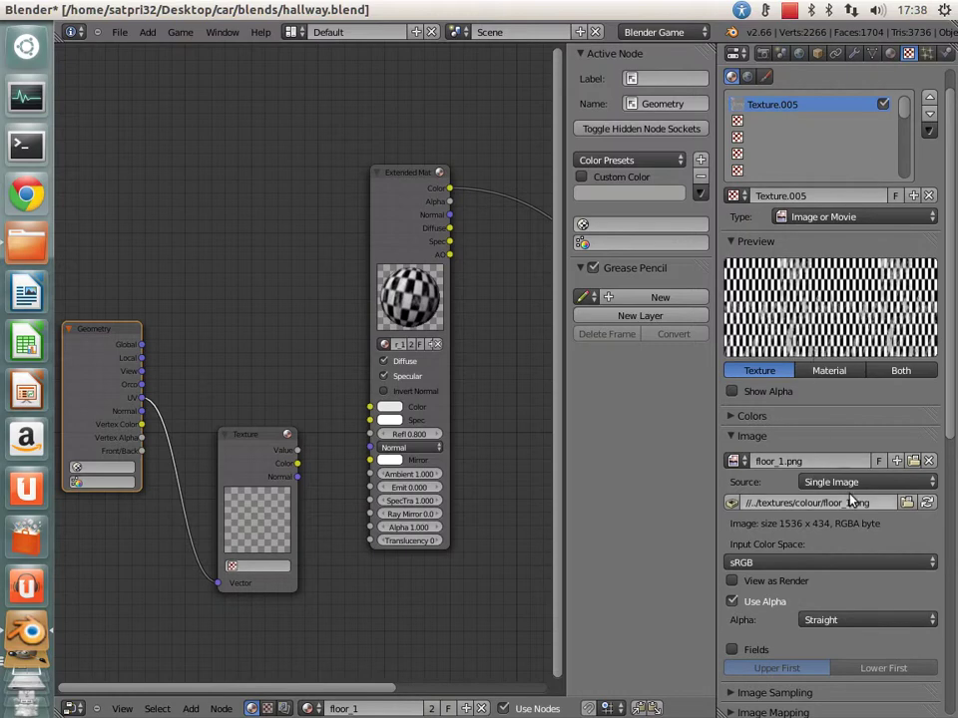
Step: Rename the first texture, Texture.005, to col
click(820, 155)
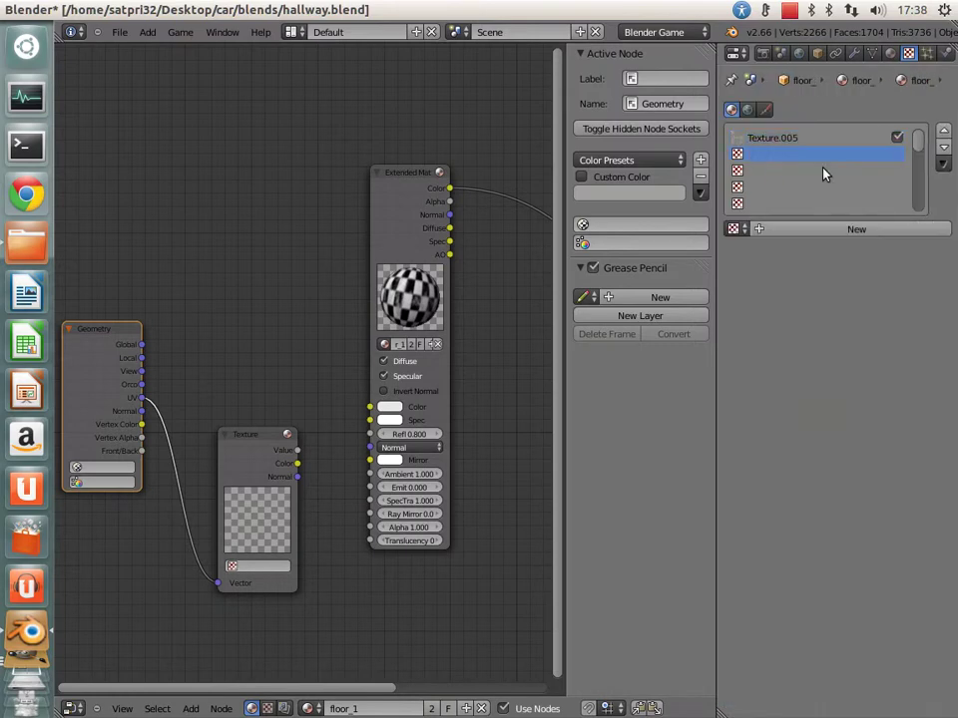
click(797, 141)
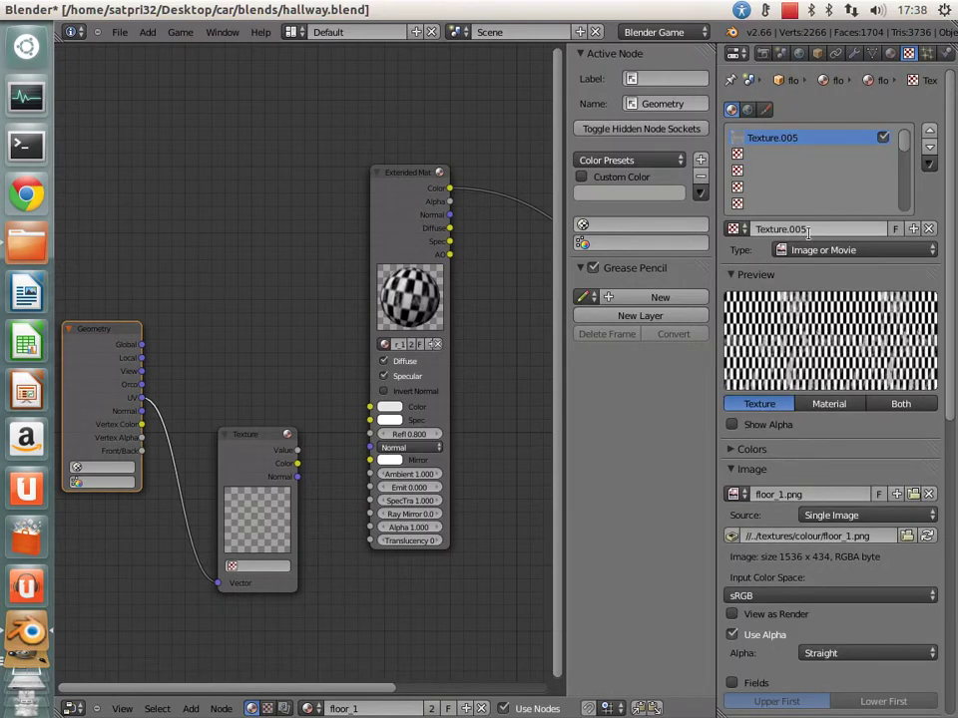
click(808, 232)
text(col)
key(Return)
Step: Create a new spec texture in slot 2 with type Image or Movie
click(787, 155)
click(794, 226)
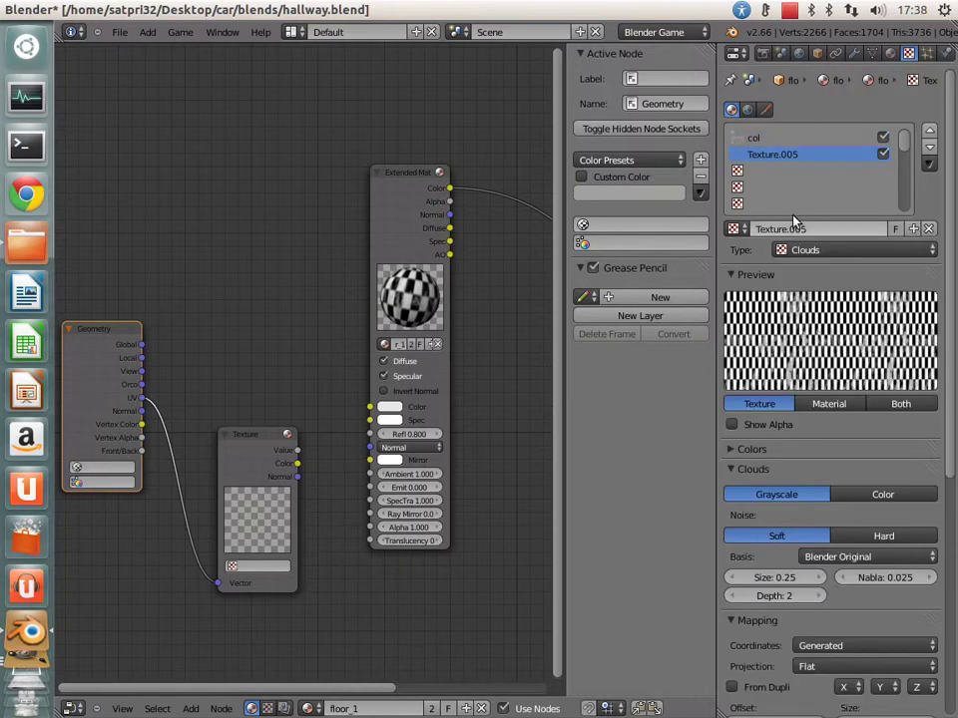
click(811, 223)
text(spec)
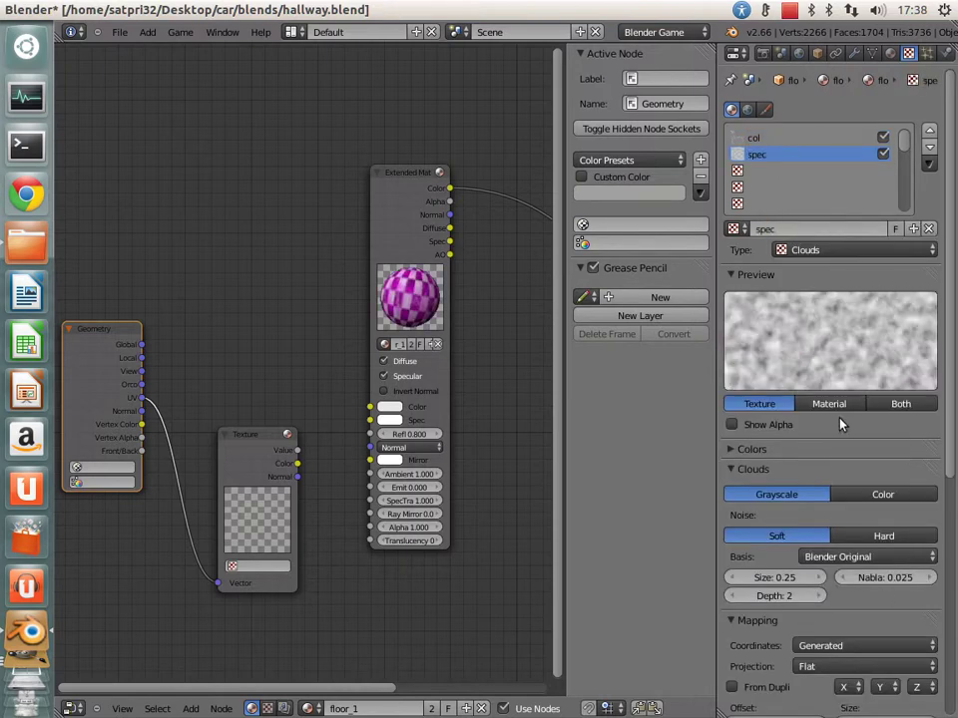
click(841, 252)
click(822, 359)
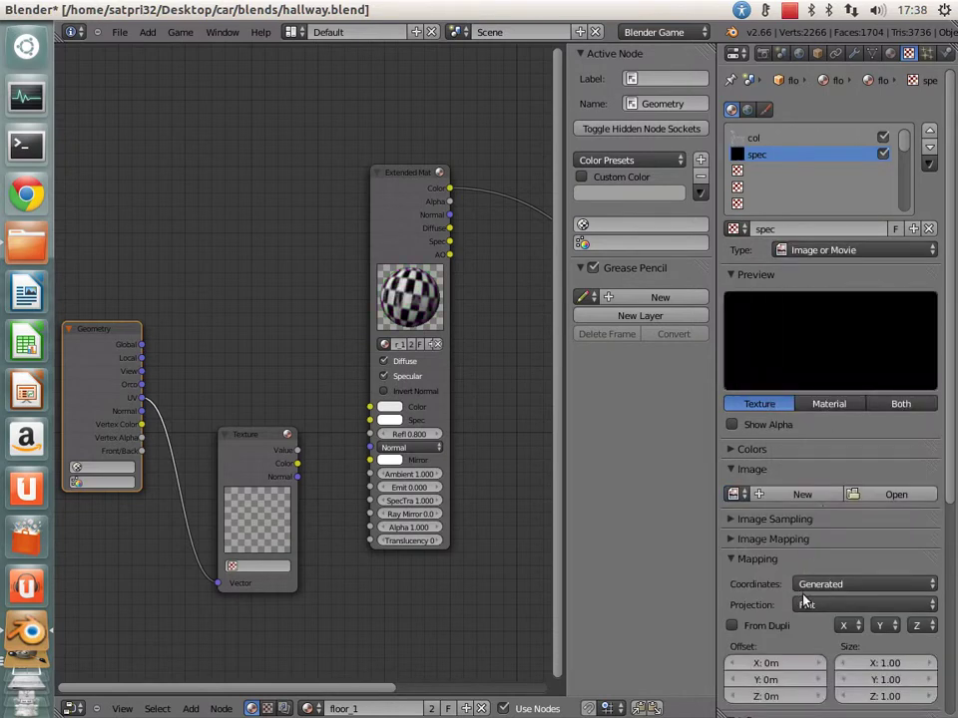
Step: Load textures/spec/floor_1.png as the spec texture's image
click(888, 493)
click(283, 117)
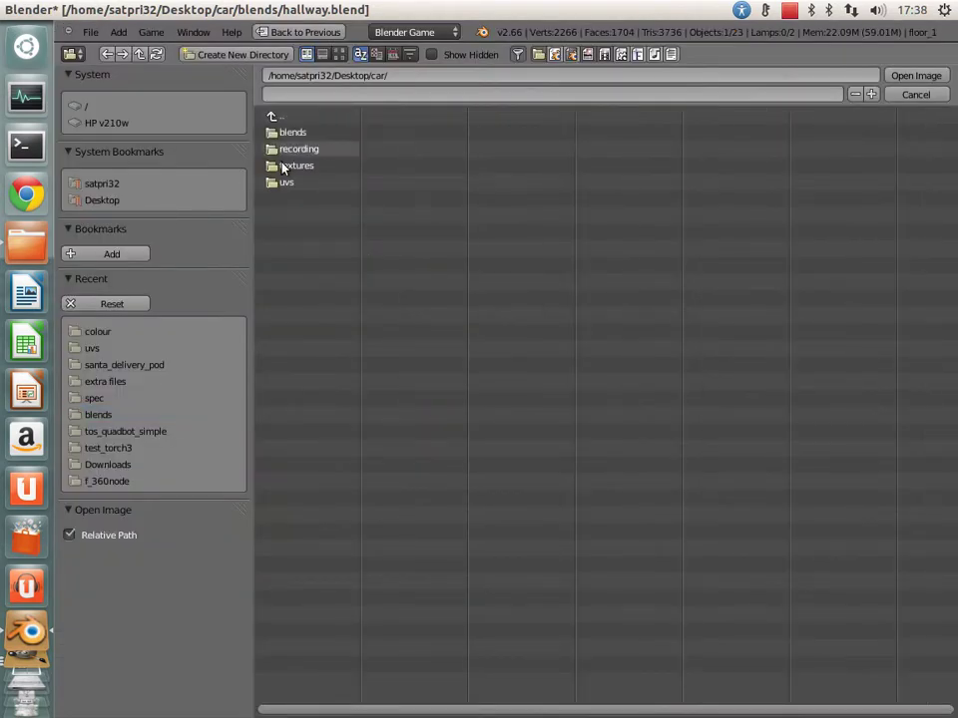
click(294, 164)
click(293, 233)
click(305, 149)
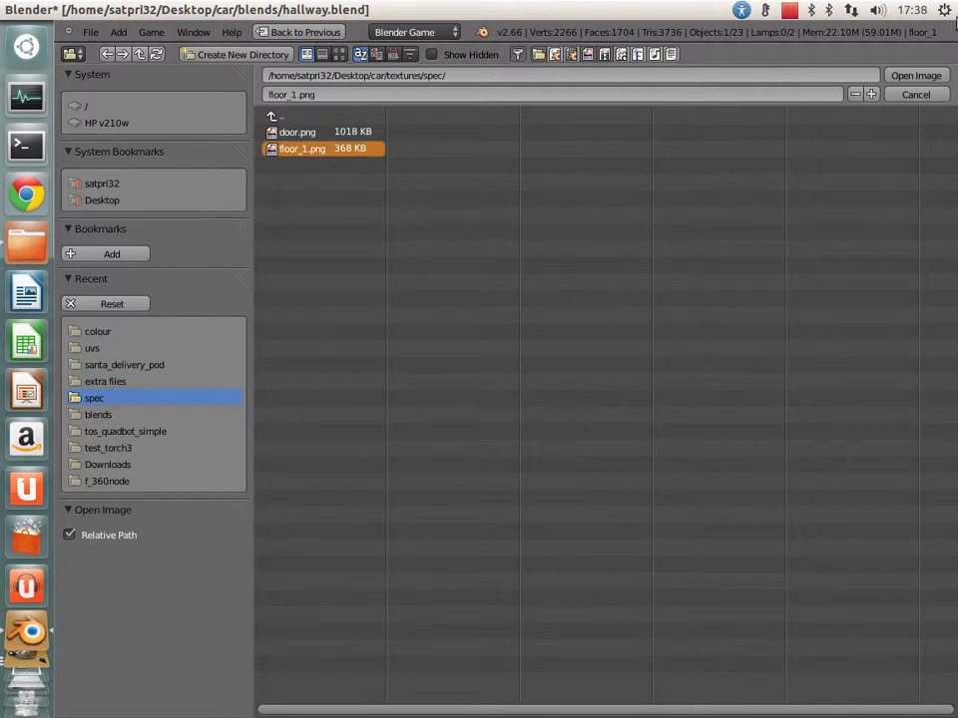
click(922, 75)
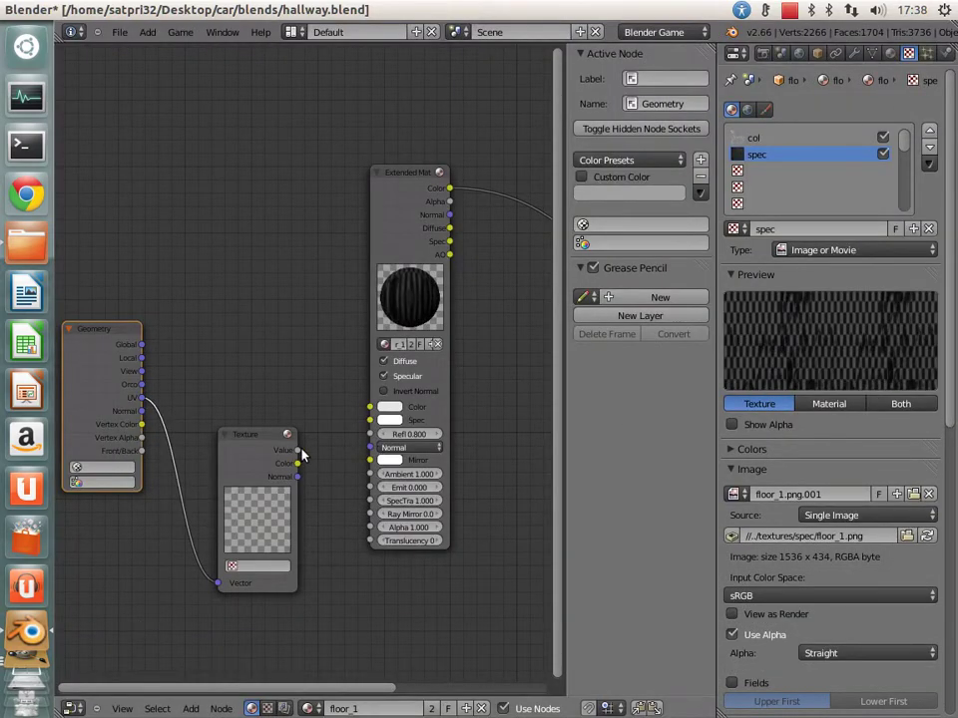
Step: Use spec in the Texture node and untick its Diffuse Color influence
click(231, 566)
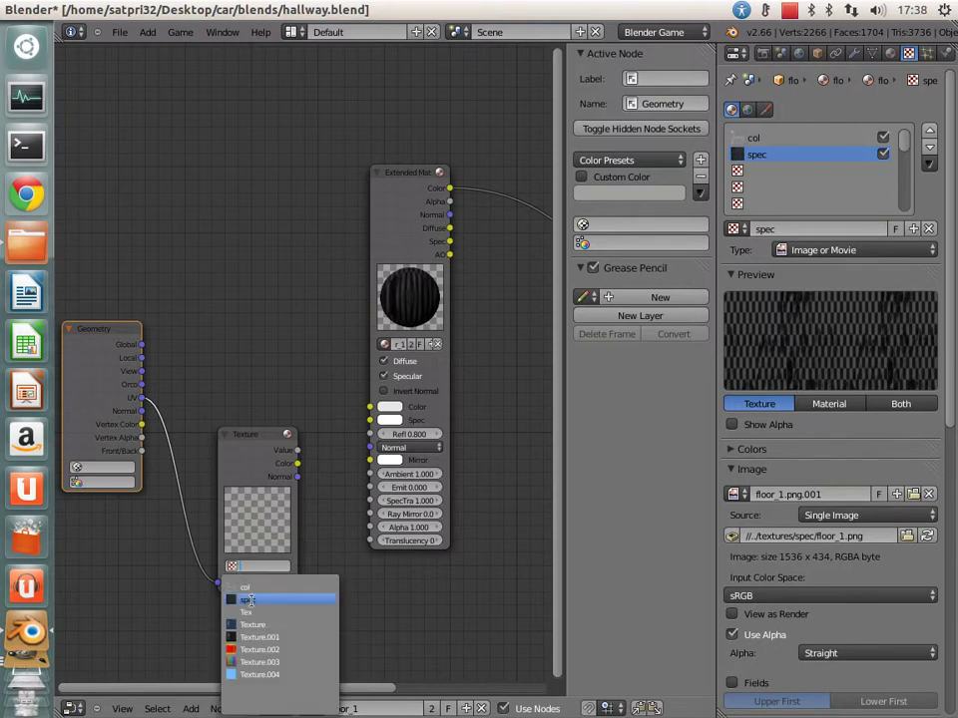
click(249, 599)
middle_drag(324, 465, 249, 461)
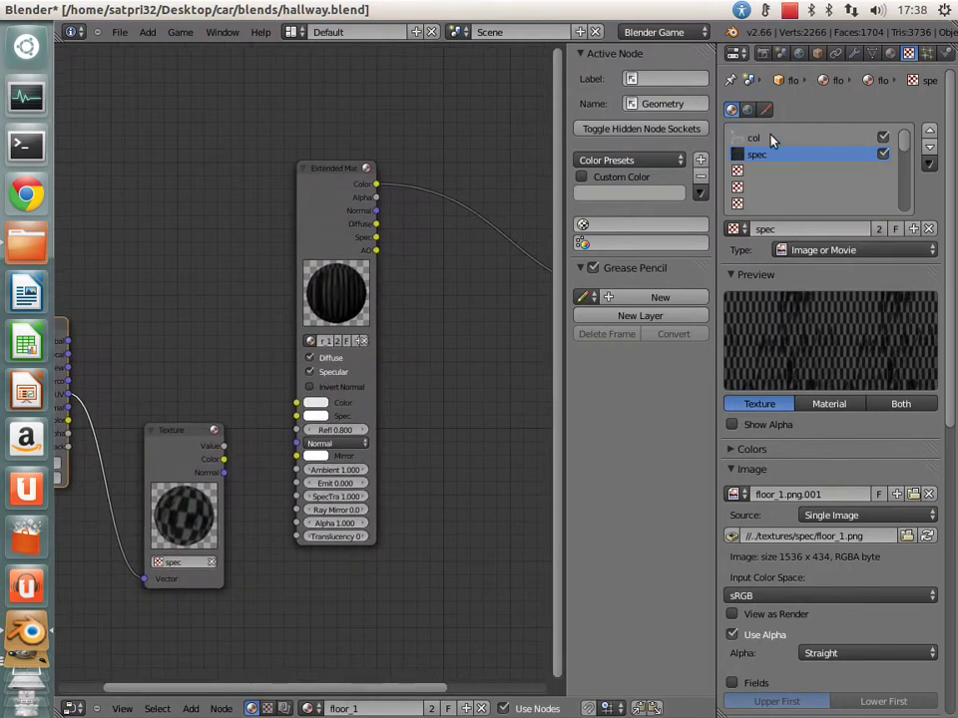
scroll(793, 532, down, 10)
click(731, 466)
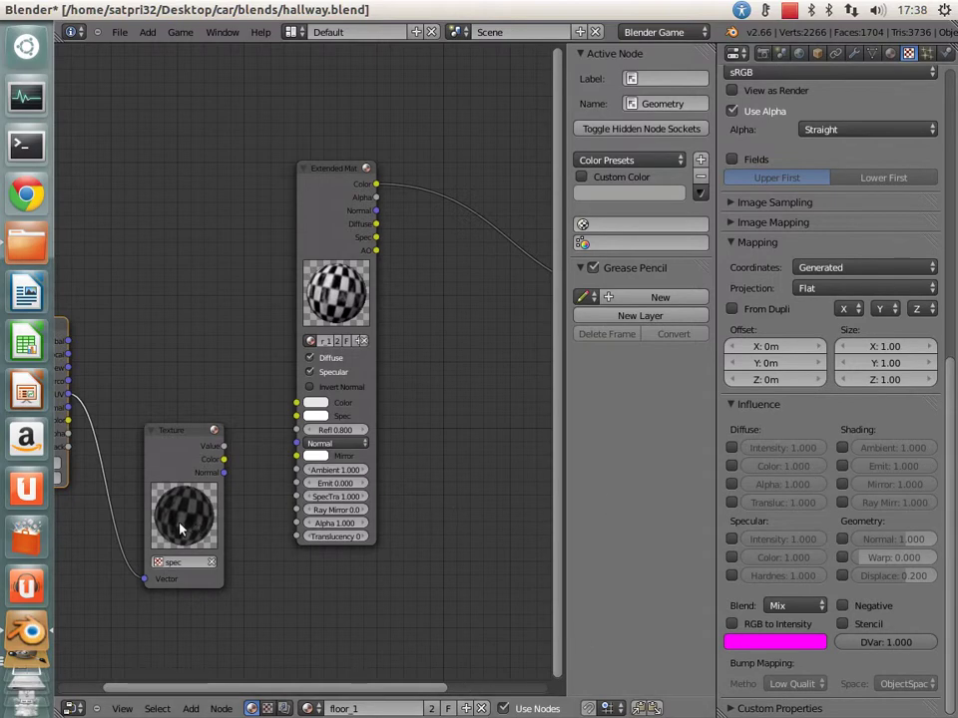
middle_drag(194, 477, 241, 459)
click(241, 459)
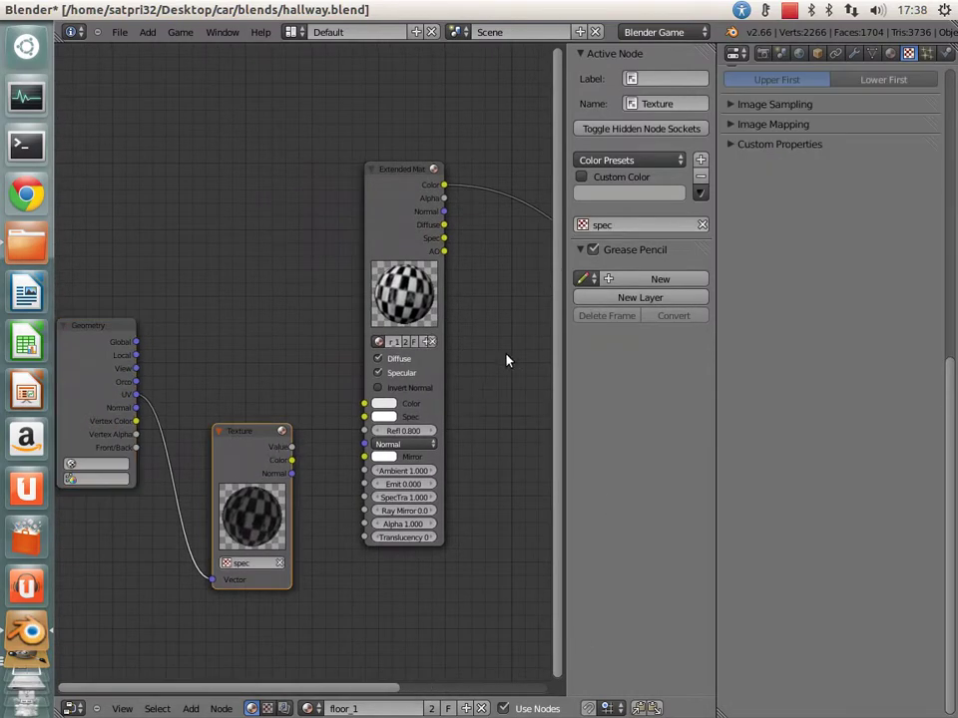
click(383, 369)
Step: Link the Texture node's Color output to the Extended Material's SpecTra input
scroll(758, 379, up, 5)
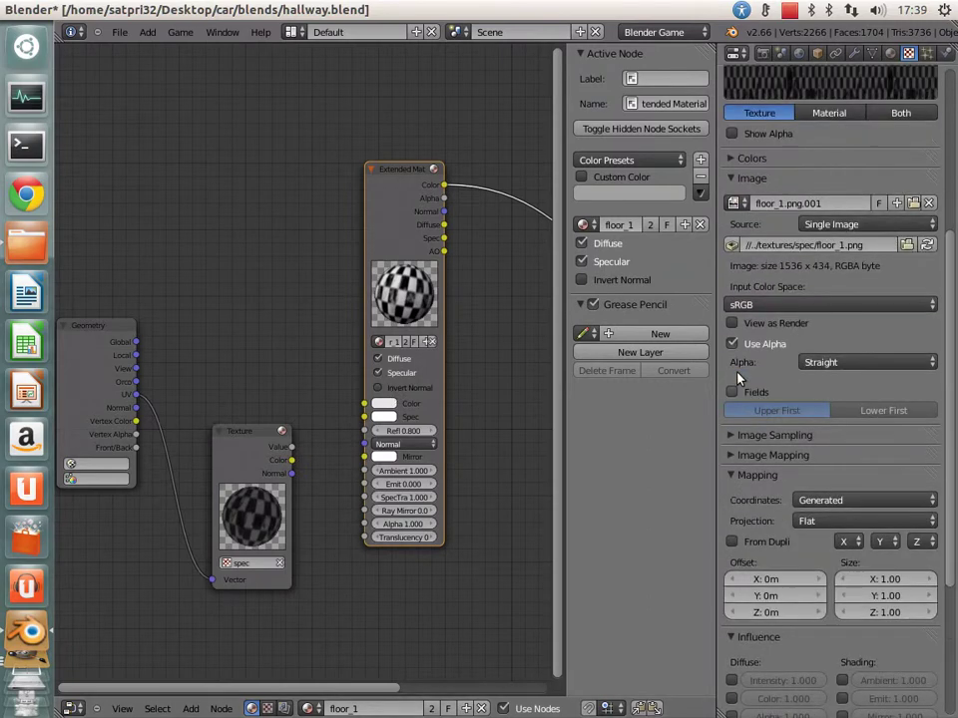
scroll(758, 379, up, 7)
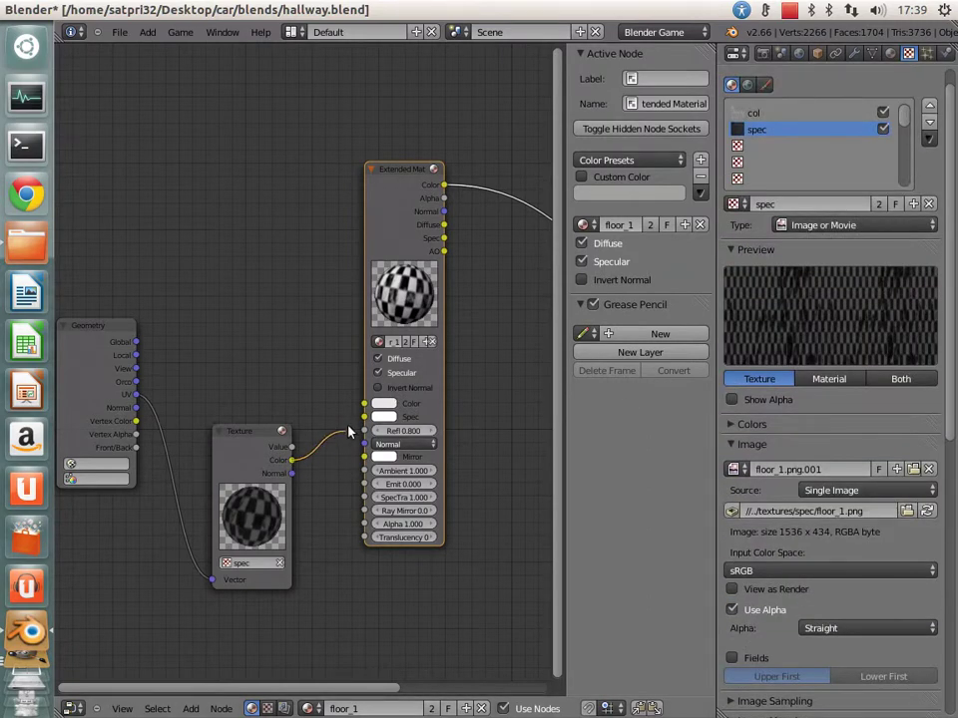
mouse_move(350, 423)
mouse_down()
mouse_move(362, 423)
mouse_move(327, 442)
mouse_up()
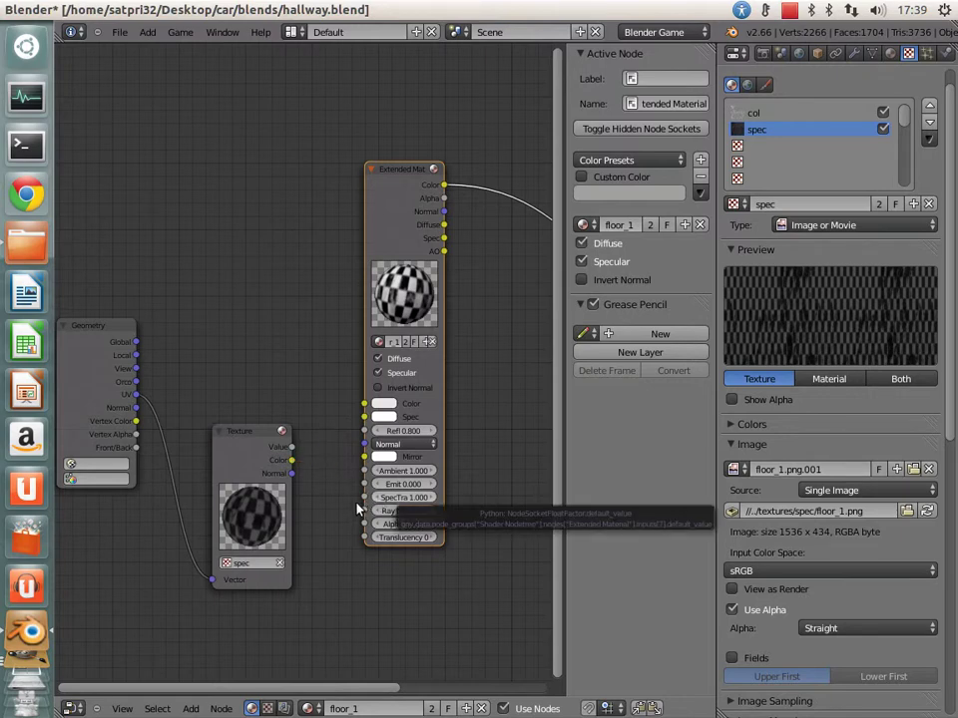
drag(292, 464, 371, 506)
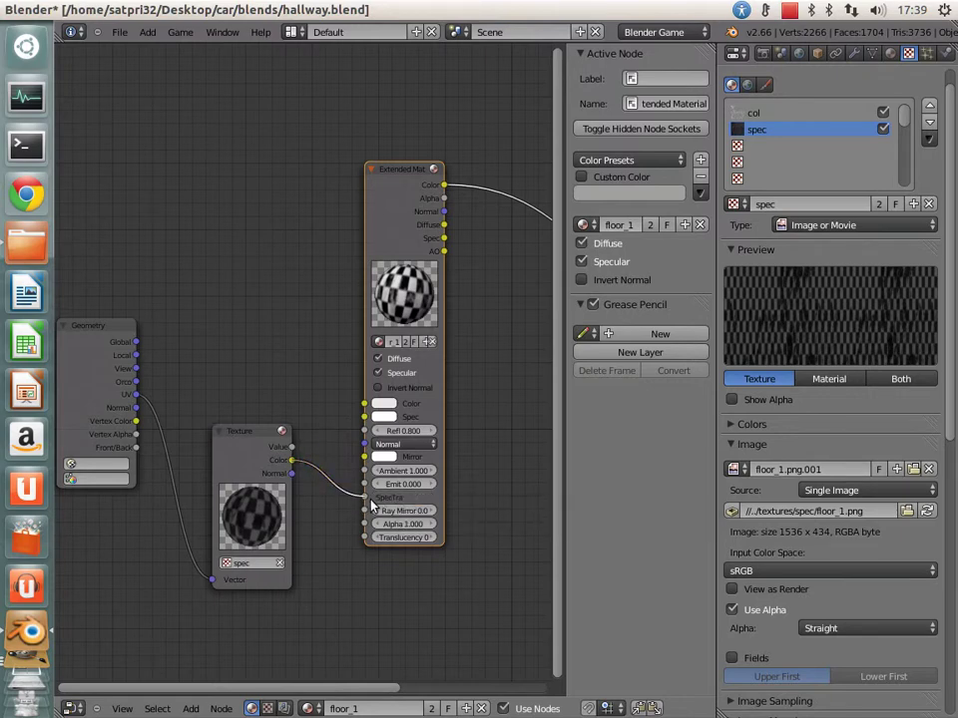
middle_drag(257, 576, 315, 461)
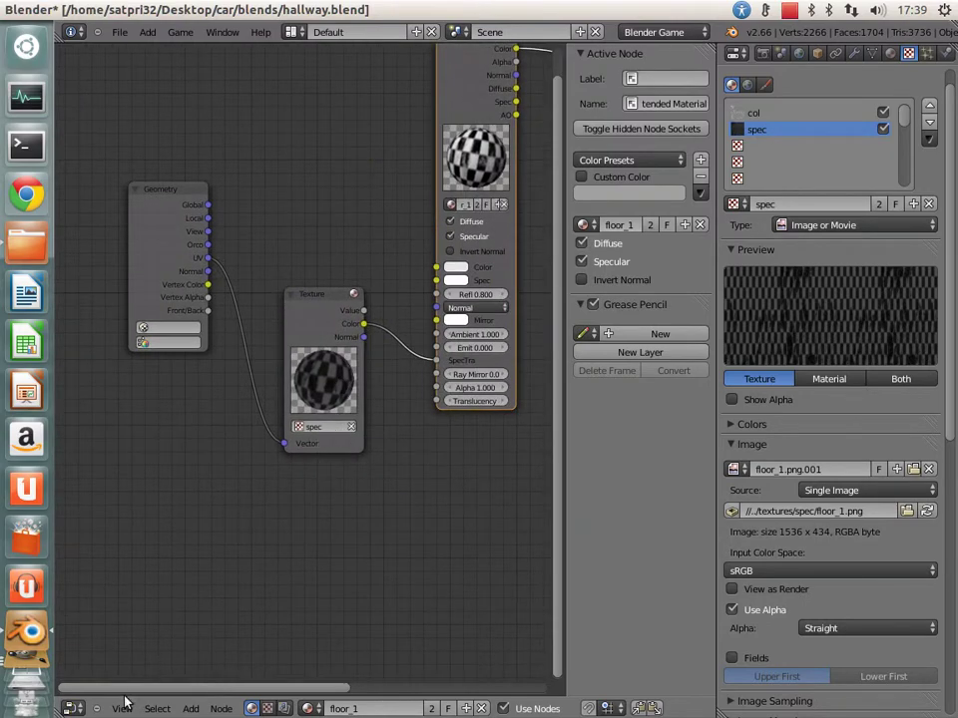
Step: Show the hallway in 3D and raise floor_1's Specular Intensity to 1.000
click(74, 710)
click(94, 696)
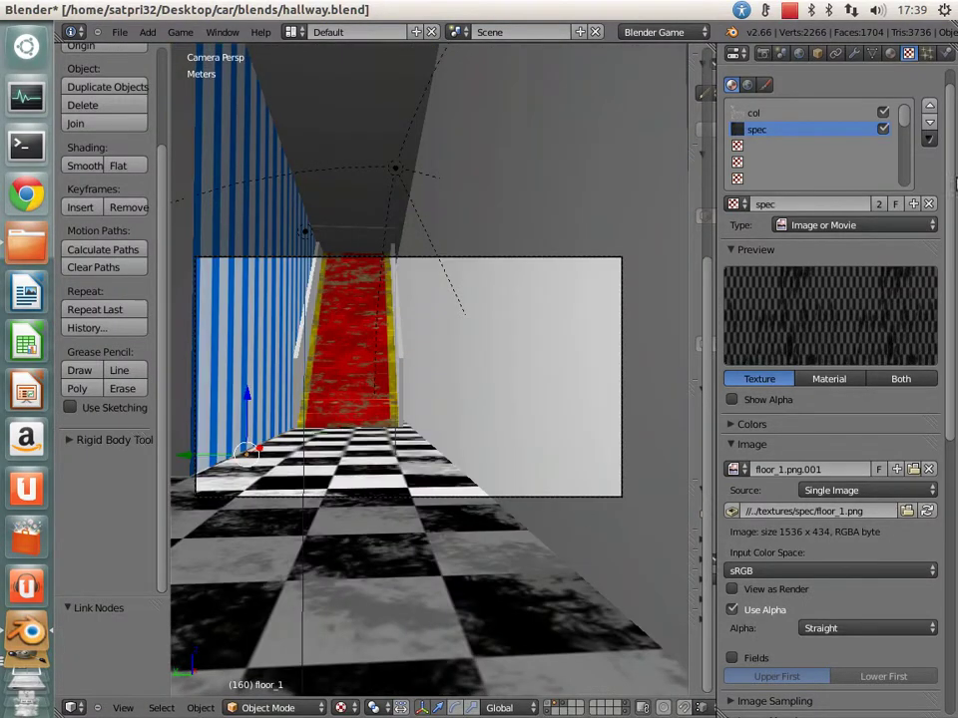
click(888, 53)
drag(760, 509, 877, 479)
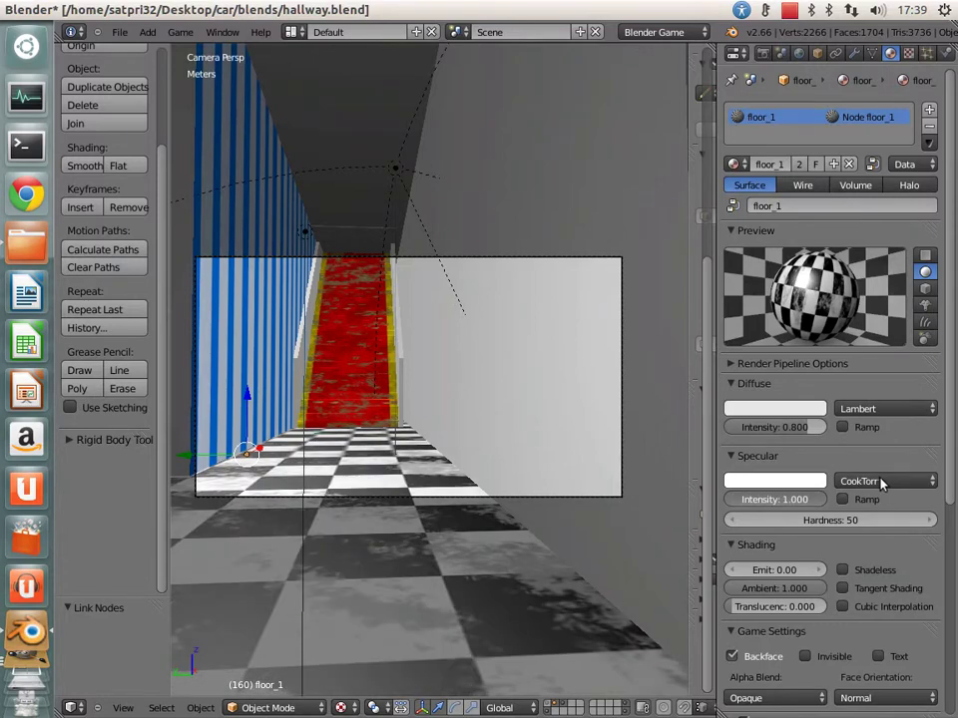
middle_drag(498, 449, 359, 499)
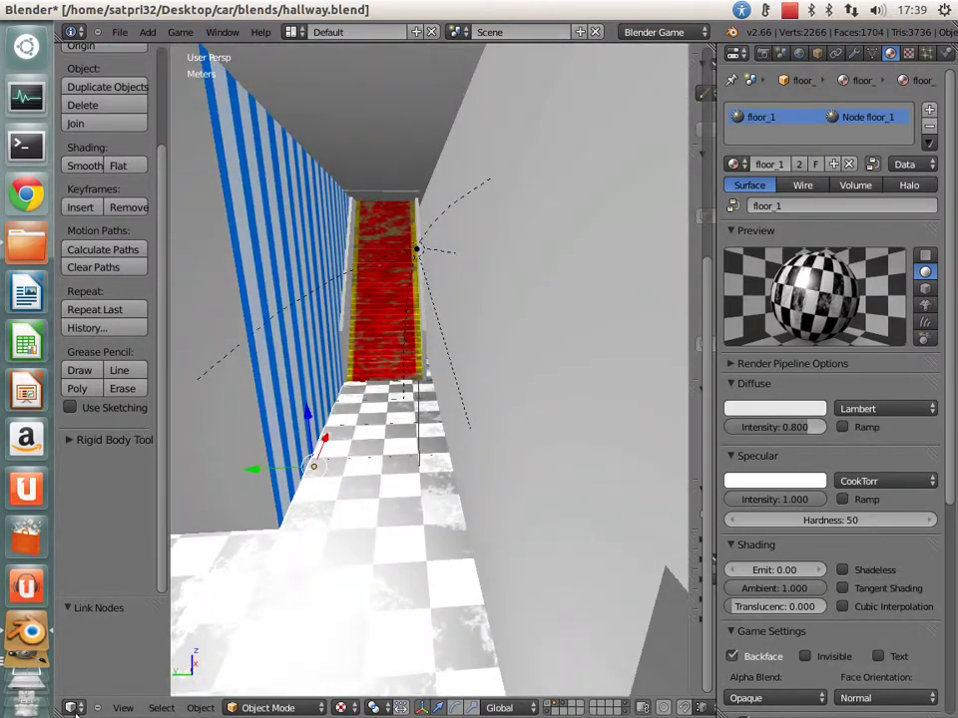
click(74, 707)
click(733, 54)
Step: Show the floor material's node tree in the Node Editor and widen the node area
click(766, 231)
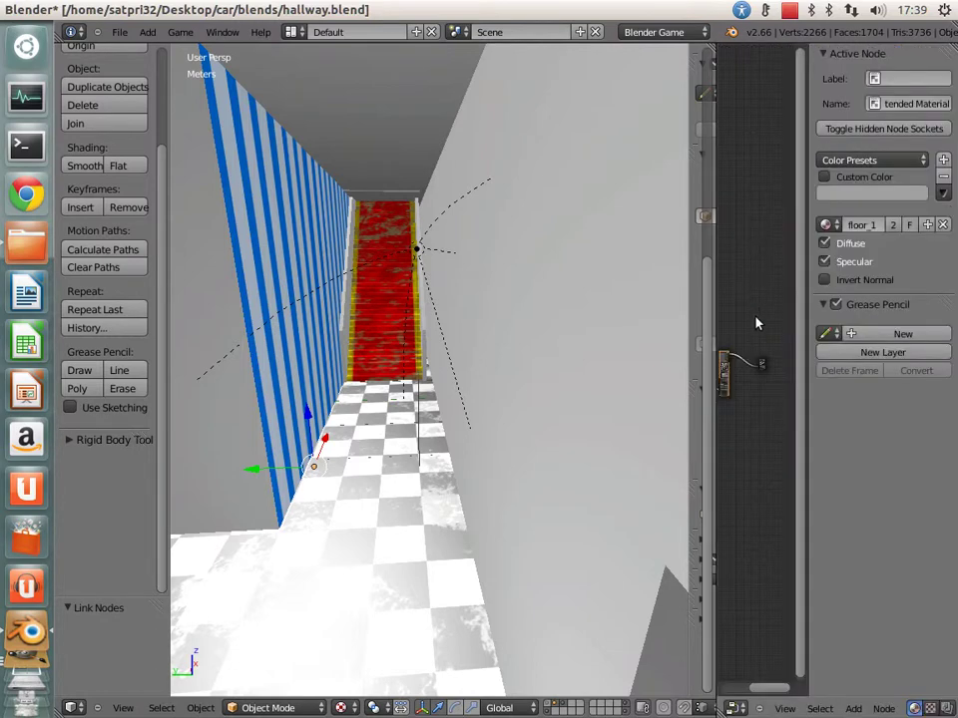
drag(810, 340, 953, 342)
scroll(772, 441, up, 2)
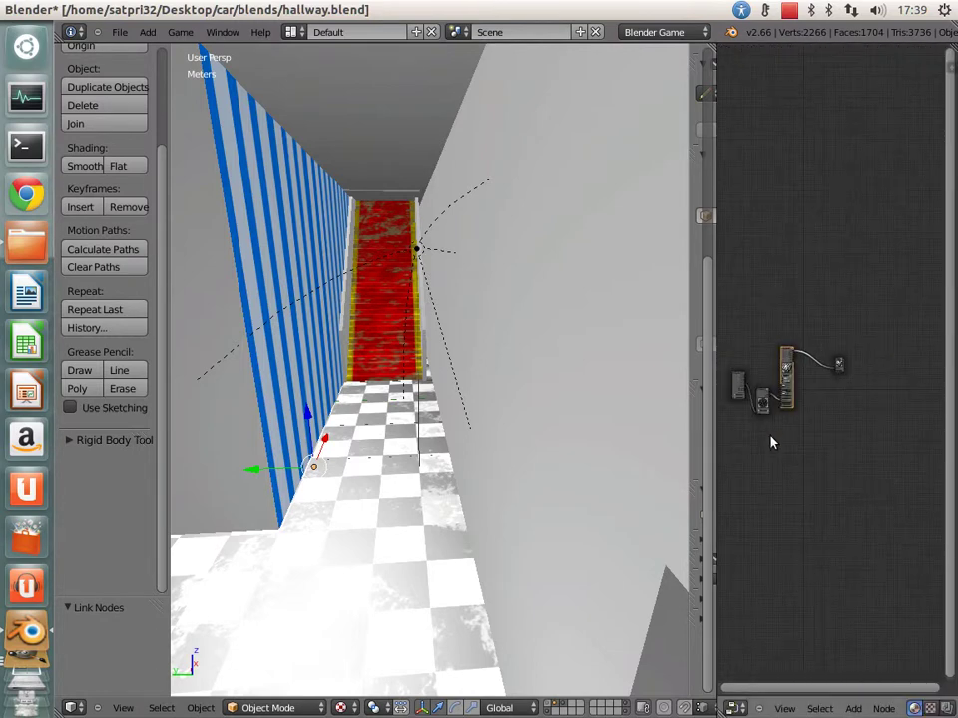
scroll(727, 395, up, 2)
mouse_move(713, 396)
mouse_down()
mouse_move(539, 406)
mouse_move(424, 469)
mouse_up()
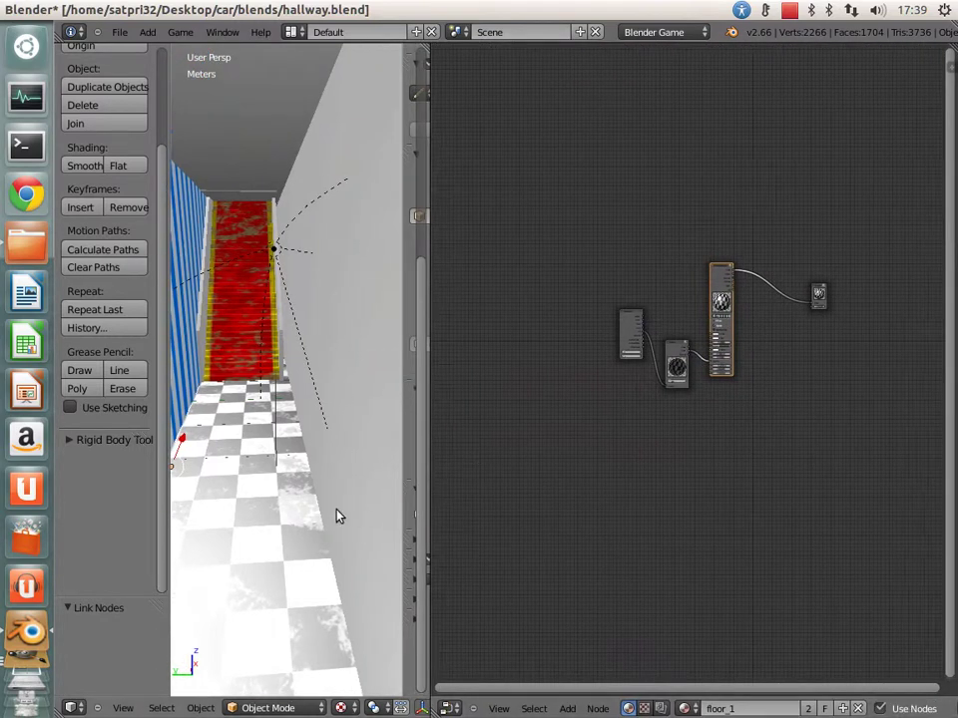
drag(167, 502, 80, 504)
scroll(603, 473, up, 3)
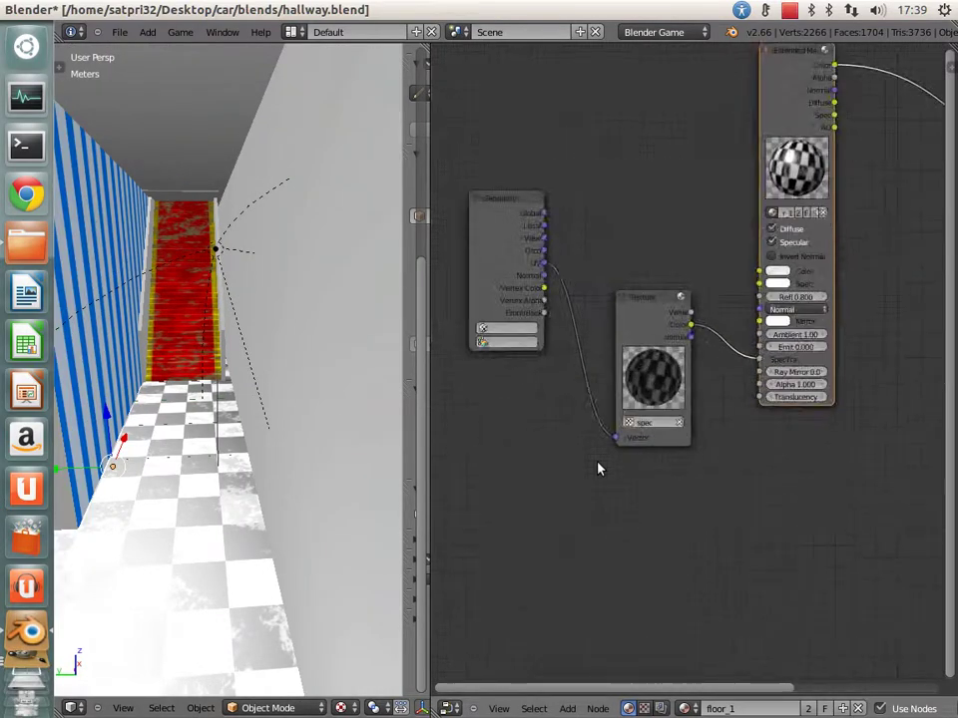
scroll(599, 465, up, 3)
drag(403, 422, 429, 423)
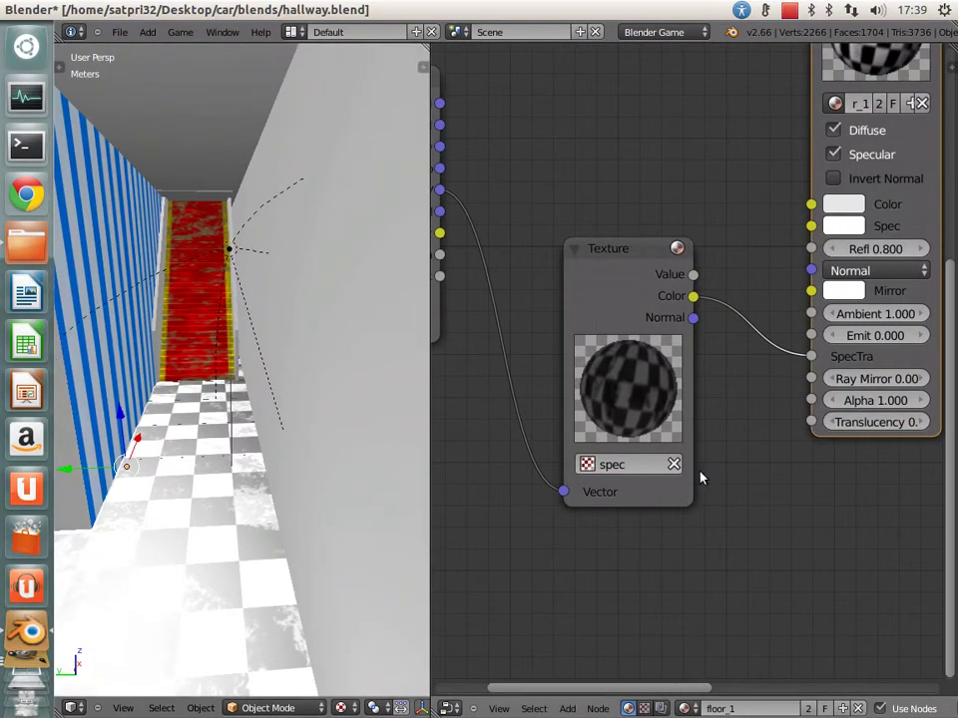
scroll(697, 364, down, 1)
Step: Link the spec Texture node's Color to the material's Spec input
drag(784, 256, 793, 246)
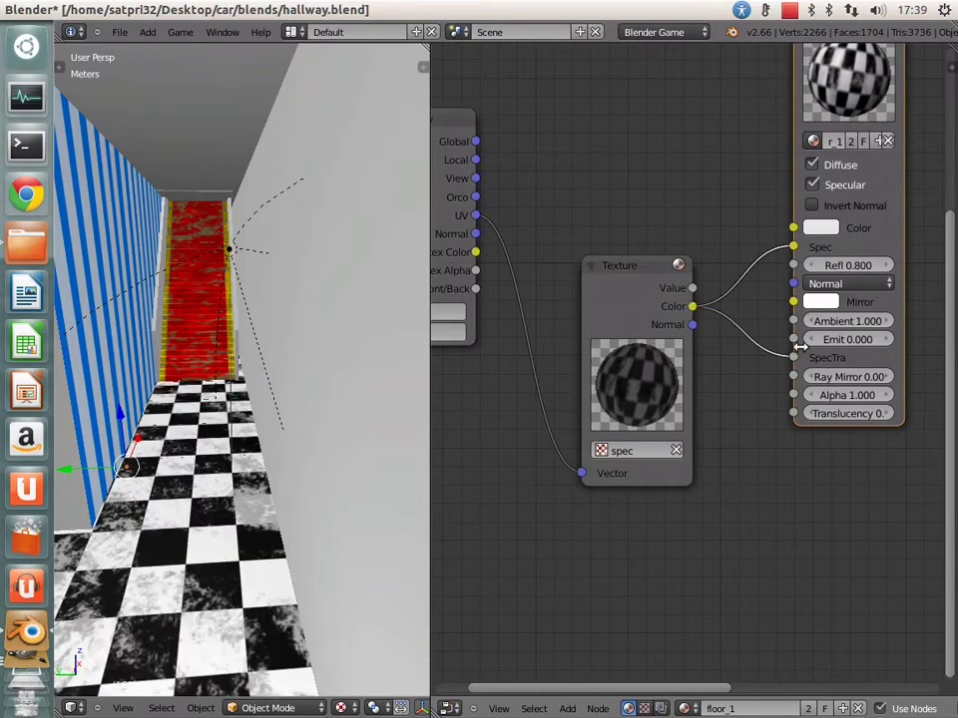
middle_drag(256, 572, 257, 498)
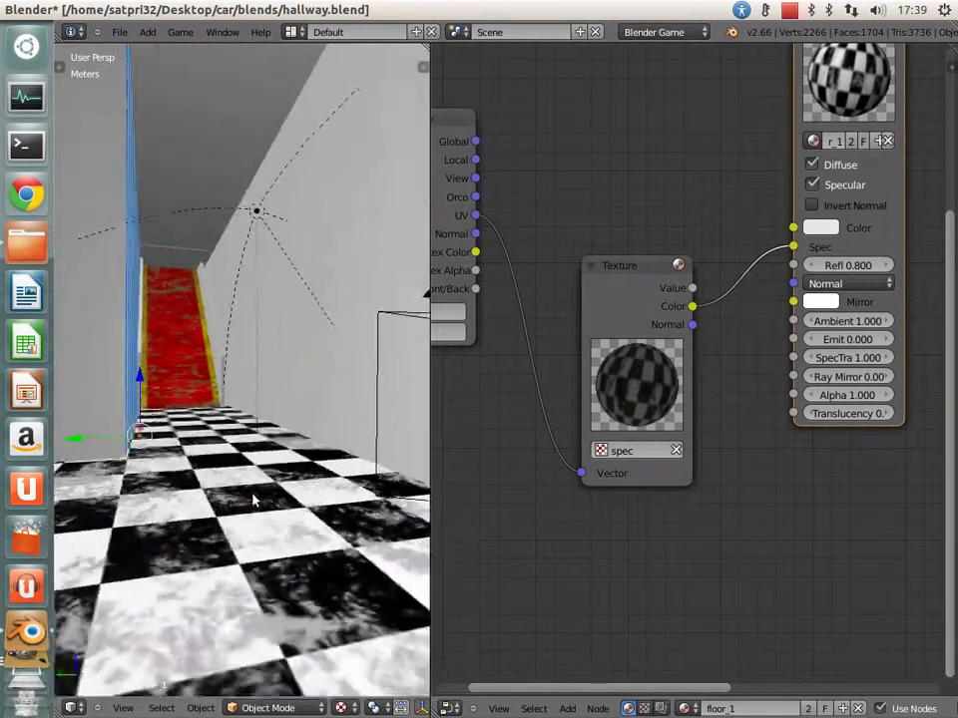
scroll(502, 395, down, 3)
scroll(507, 410, down, 3)
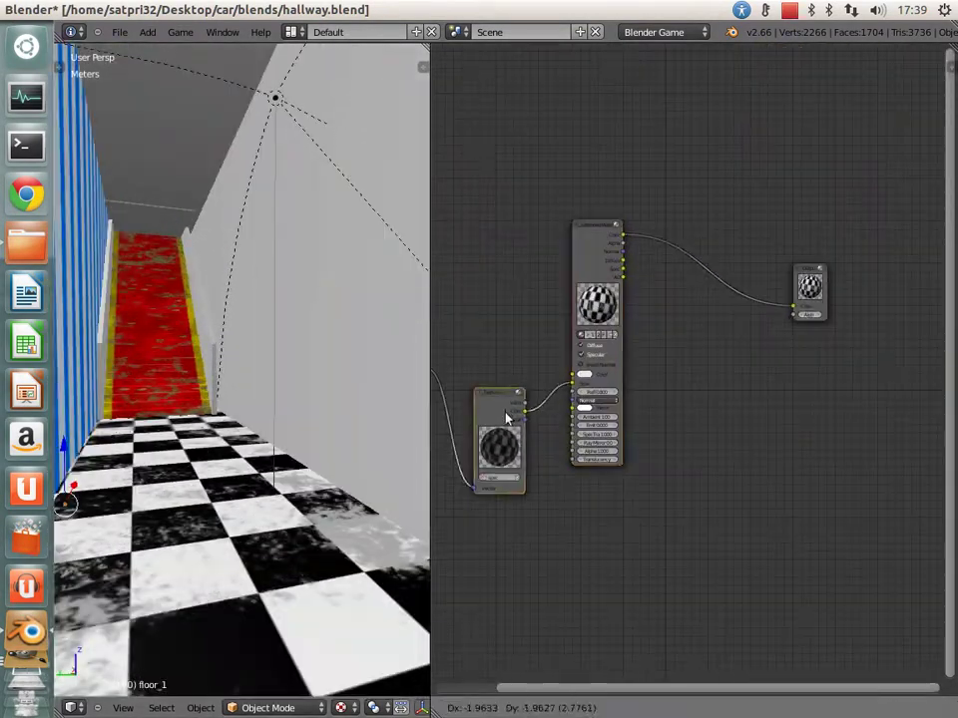
Step: Rearrange the Texture and Geometry nodes and feed Geometry UV into the Texture's Vector
drag(507, 410, 725, 396)
drag(755, 464, 722, 416)
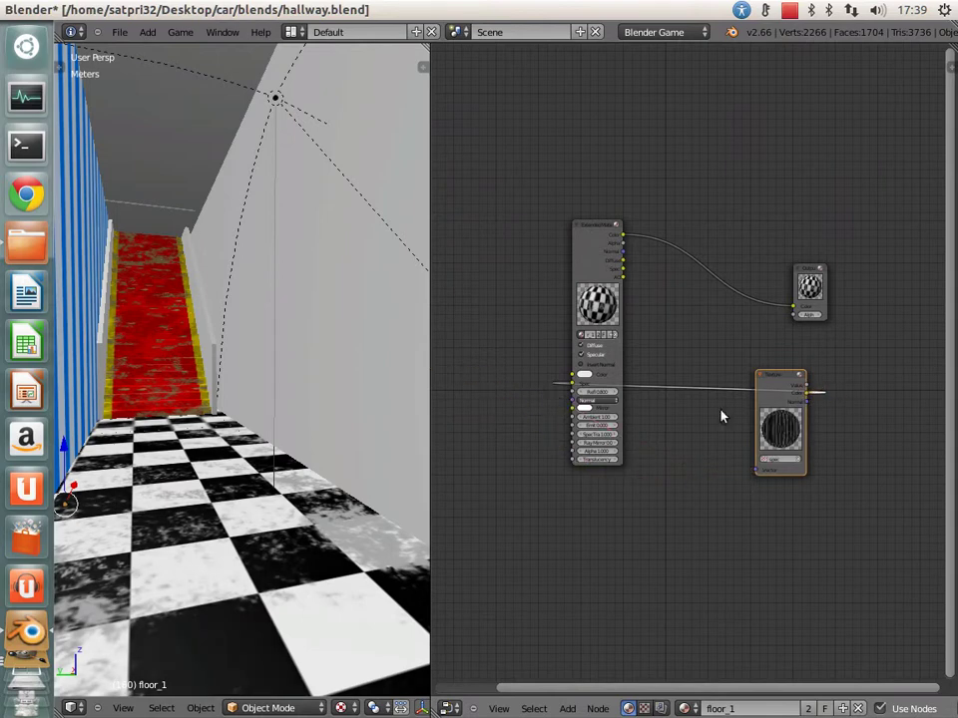
mouse_move(805, 395)
mouse_down()
mouse_move(541, 490)
mouse_move(488, 463)
mouse_up()
drag(573, 385, 506, 453)
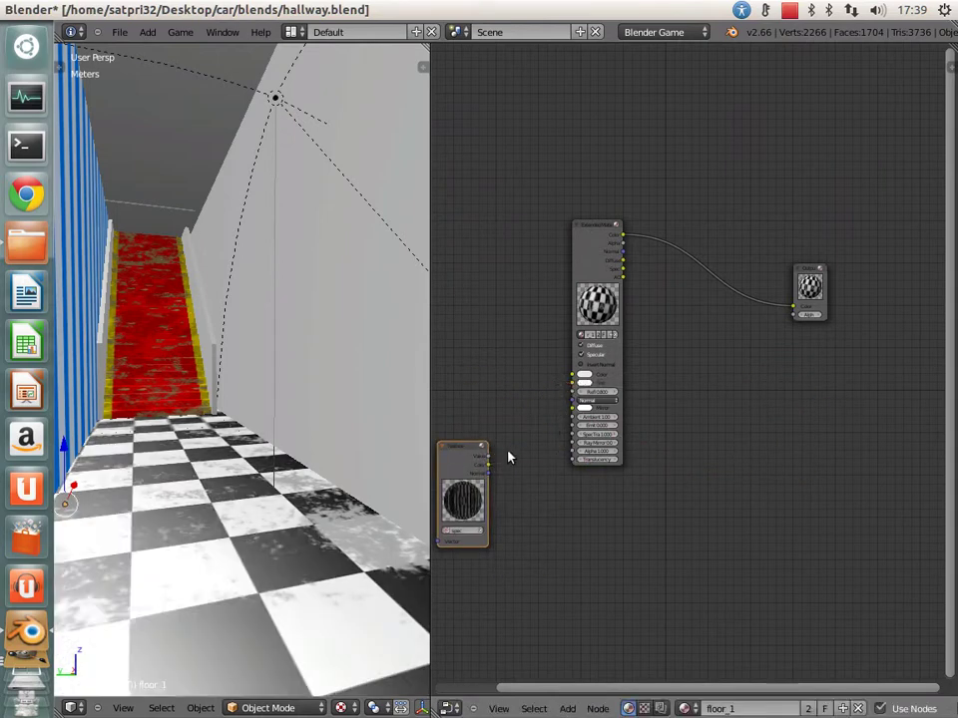
middle_drag(431, 384, 599, 351)
mouse_move(594, 315)
mouse_down()
mouse_move(512, 383)
mouse_move(516, 422)
mouse_up()
drag(610, 507, 512, 419)
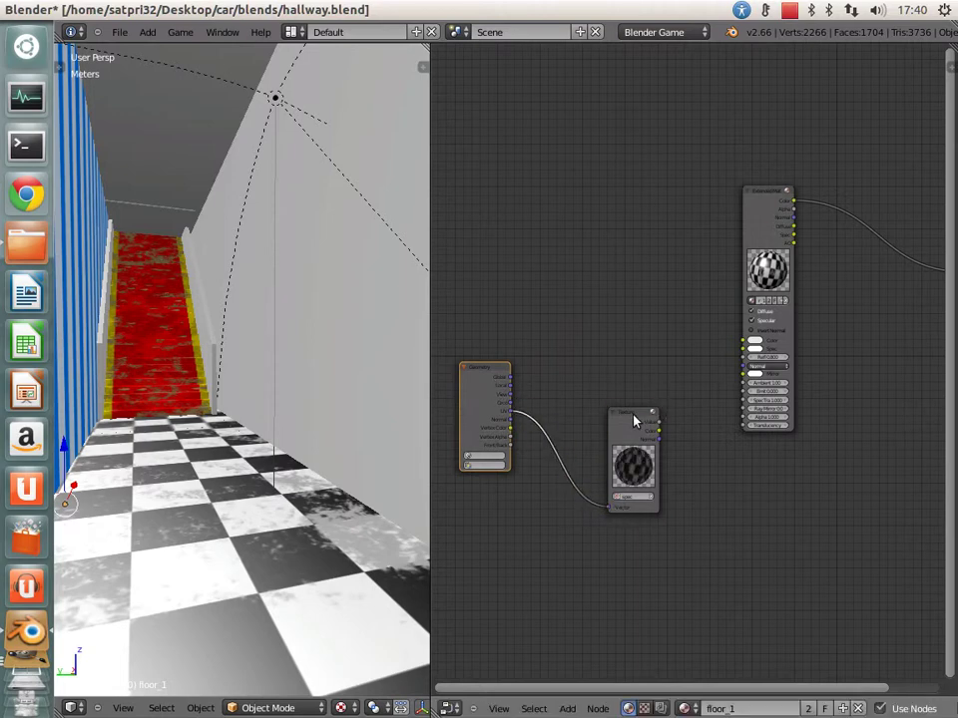
Step: Insert a Mix node on the texture link with blend Multiply and Fac 1
key(g)
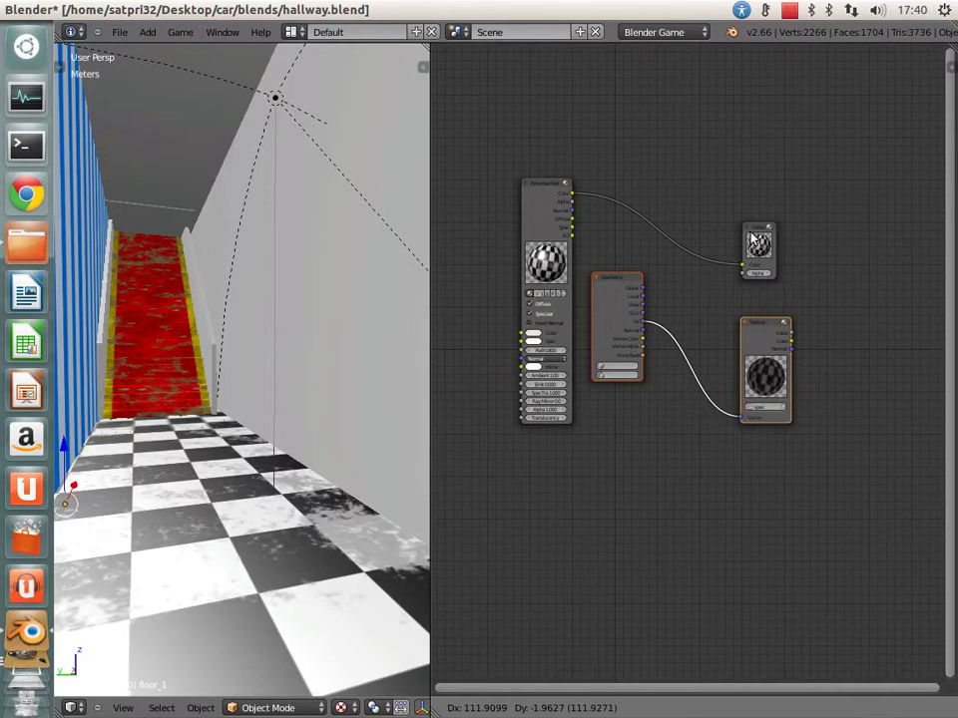
click(925, 274)
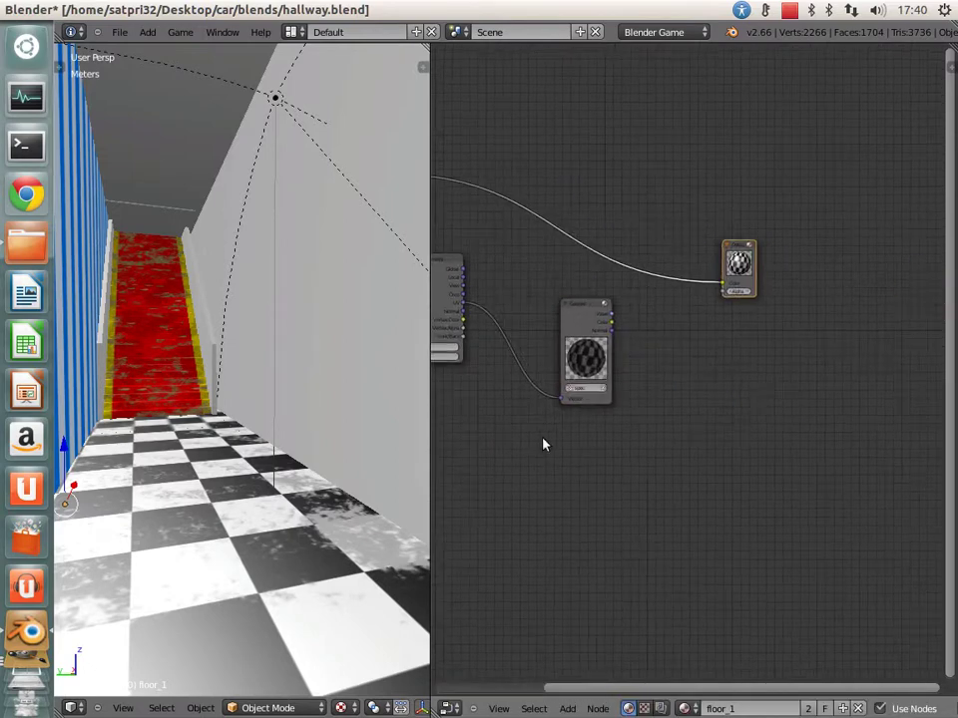
click(566, 708)
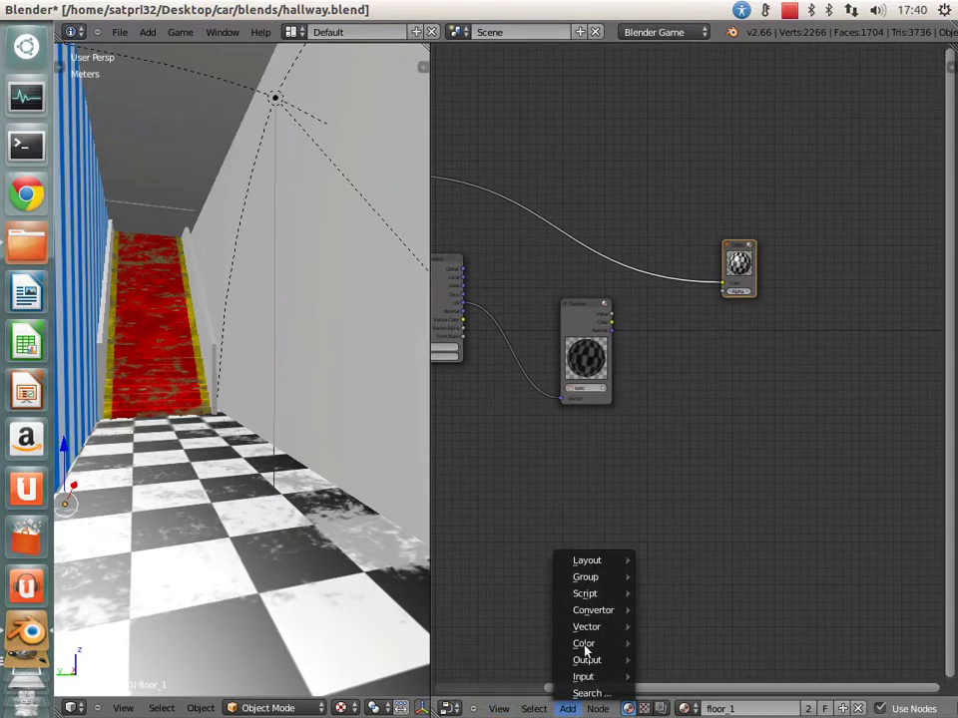
click(664, 596)
click(654, 288)
click(658, 292)
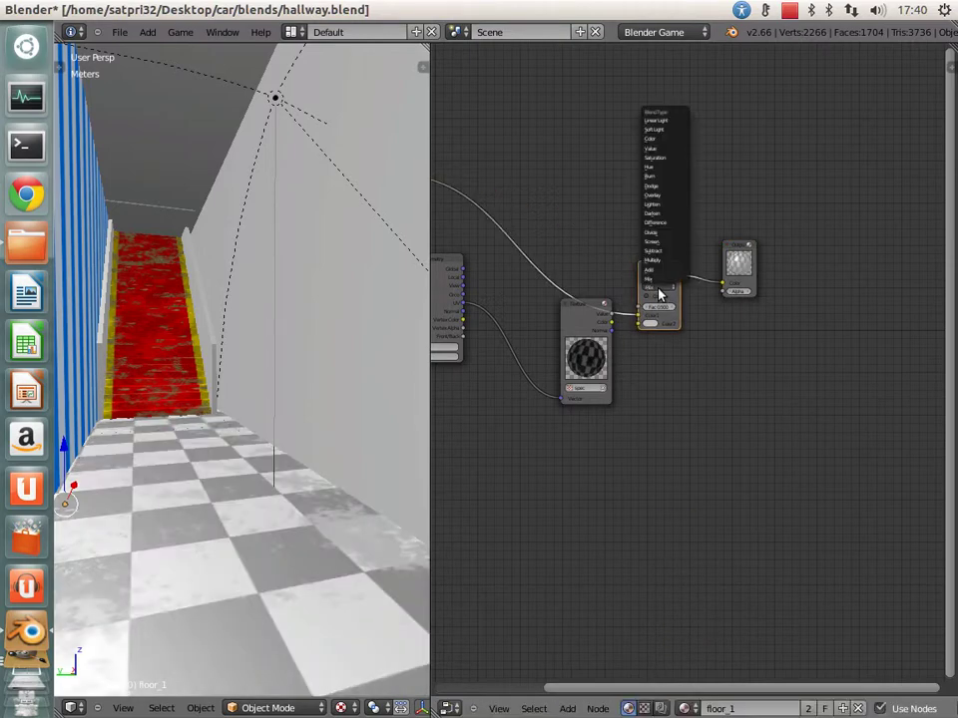
click(654, 258)
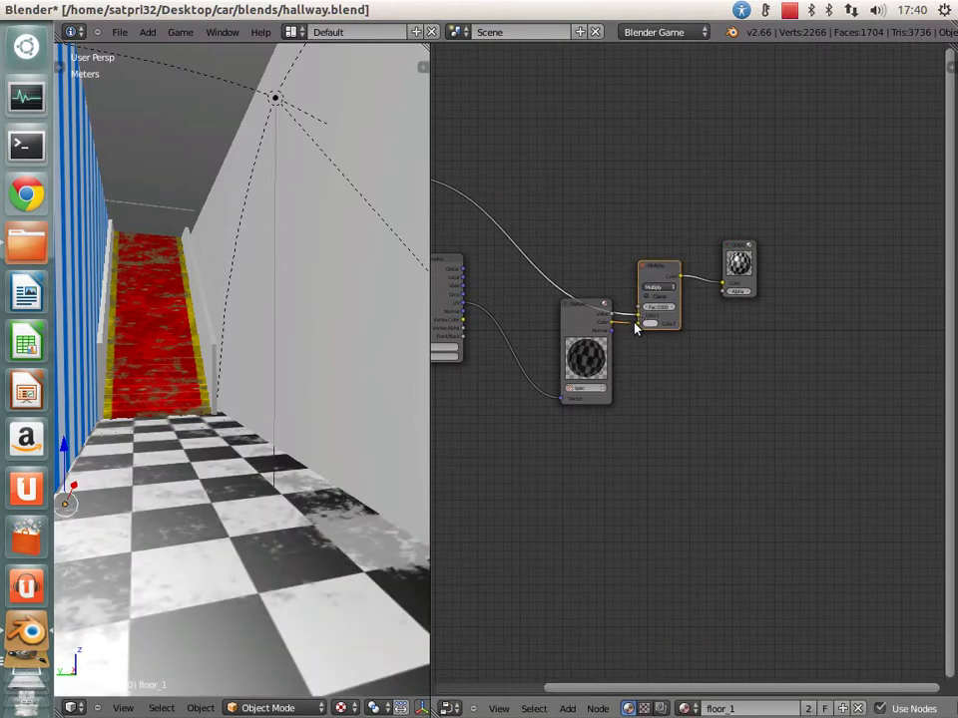
scroll(604, 335, up, 2)
scroll(715, 436, up, 2)
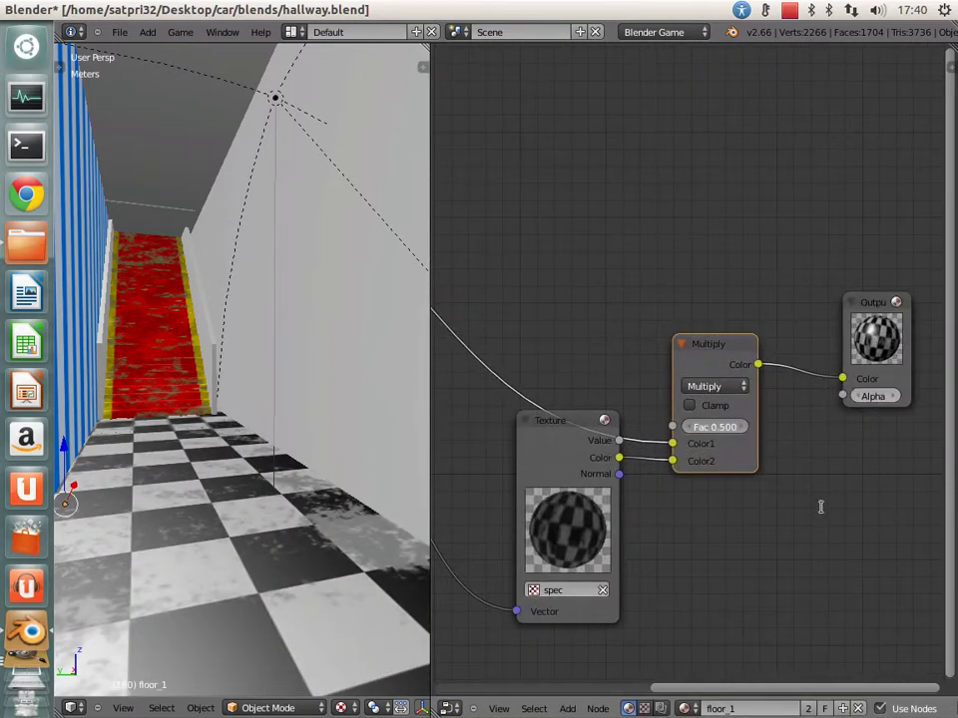
text(1)
key(Return)
Step: Connect the material's Spec output to the Multiply node's Color1 input
scroll(210, 595, down, 2)
scroll(204, 526, down, 2)
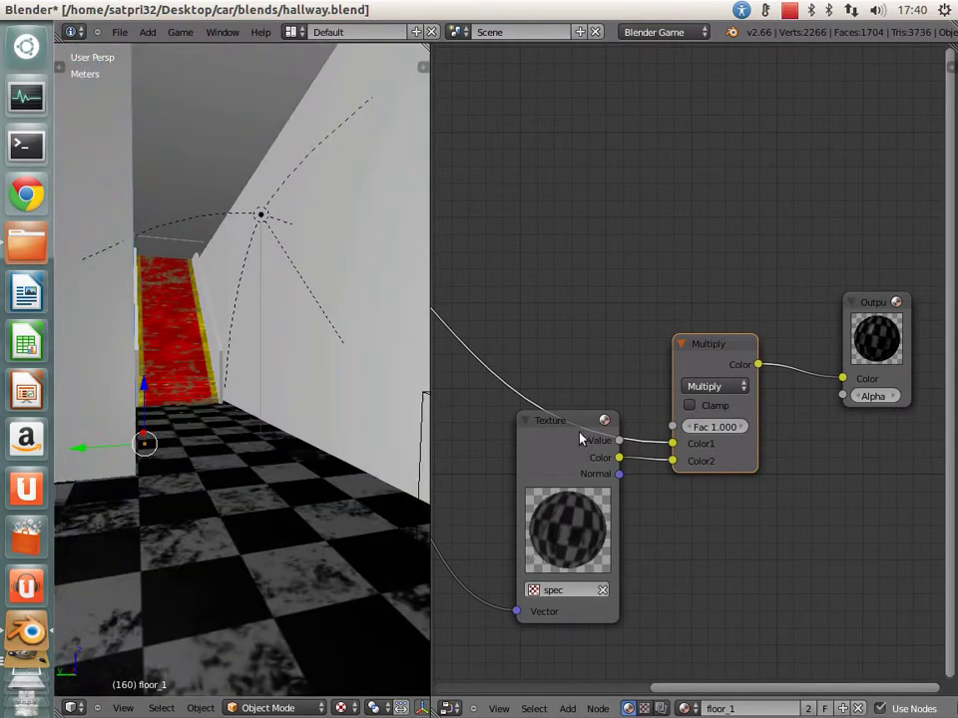
middle_drag(437, 331, 638, 295)
scroll(467, 210, down, 2)
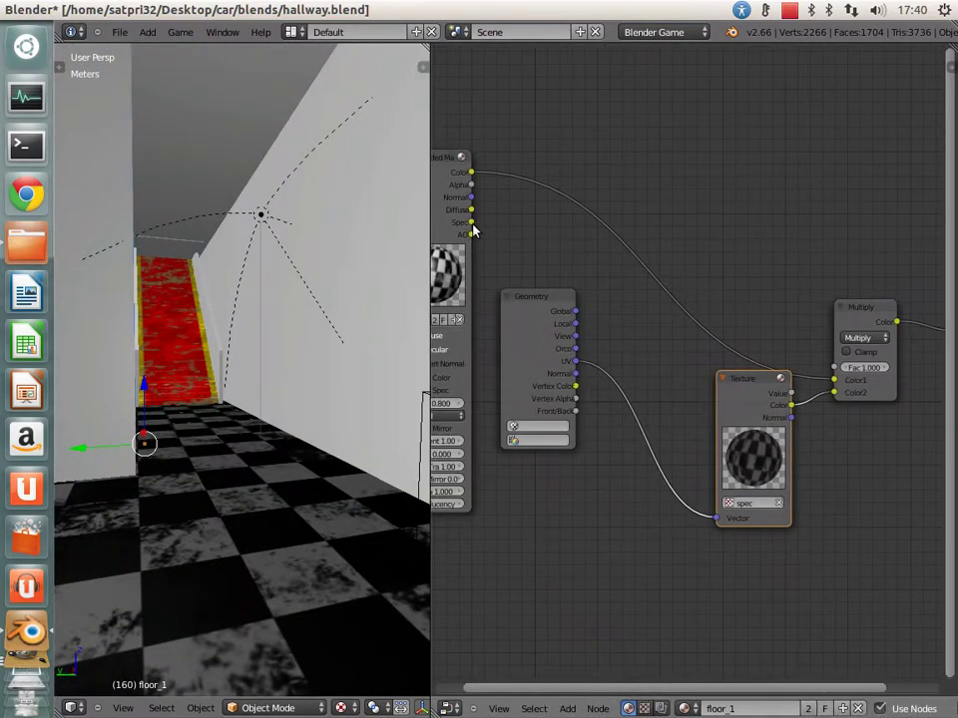
drag(820, 383, 833, 380)
mouse_move(220, 539)
middle_down()
mouse_move(252, 567)
mouse_move(215, 543)
mouse_move(235, 555)
mouse_move(213, 564)
mouse_move(222, 545)
middle_up()
middle_drag(878, 382, 823, 396)
scroll(877, 380, down, 2)
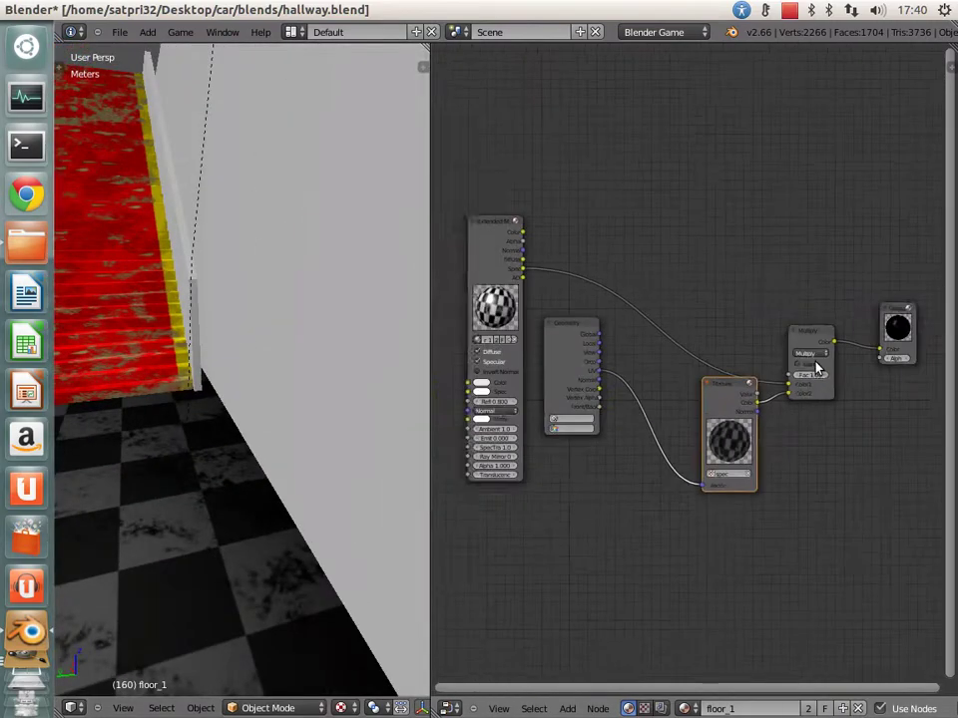
middle_drag(876, 380, 832, 384)
click(567, 708)
click(674, 609)
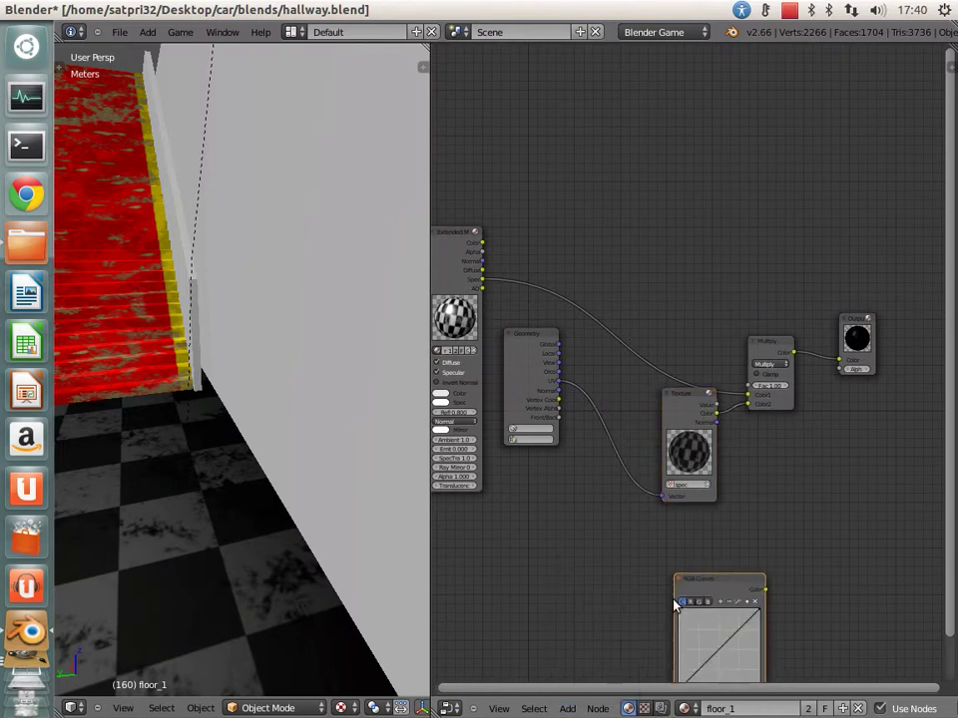
click(675, 605)
key(x)
click(567, 708)
mouse_move(584, 643)
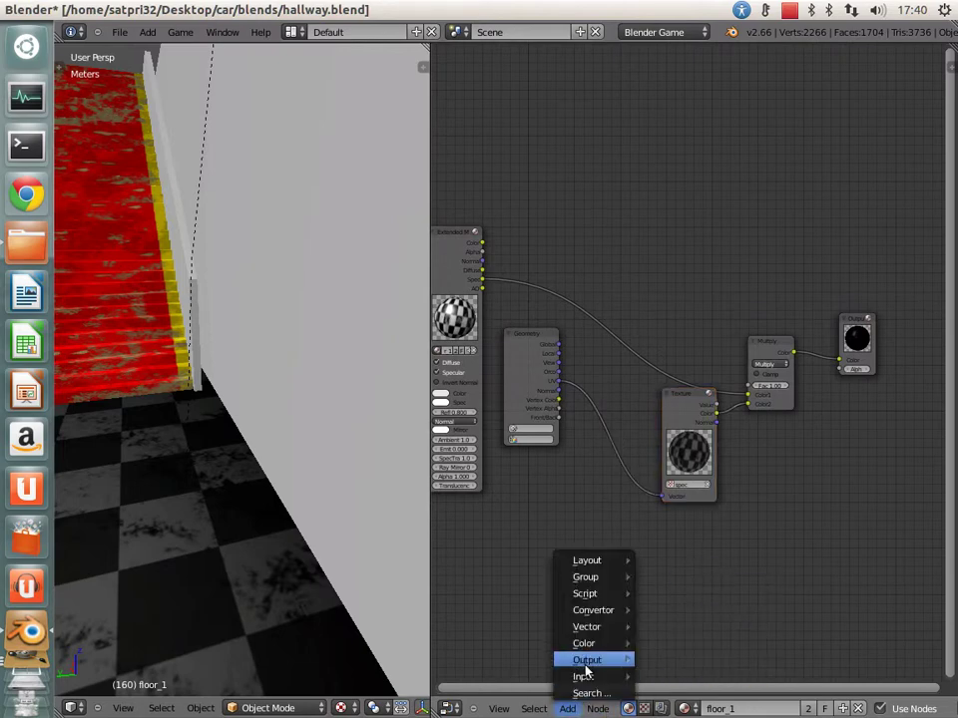
click(662, 594)
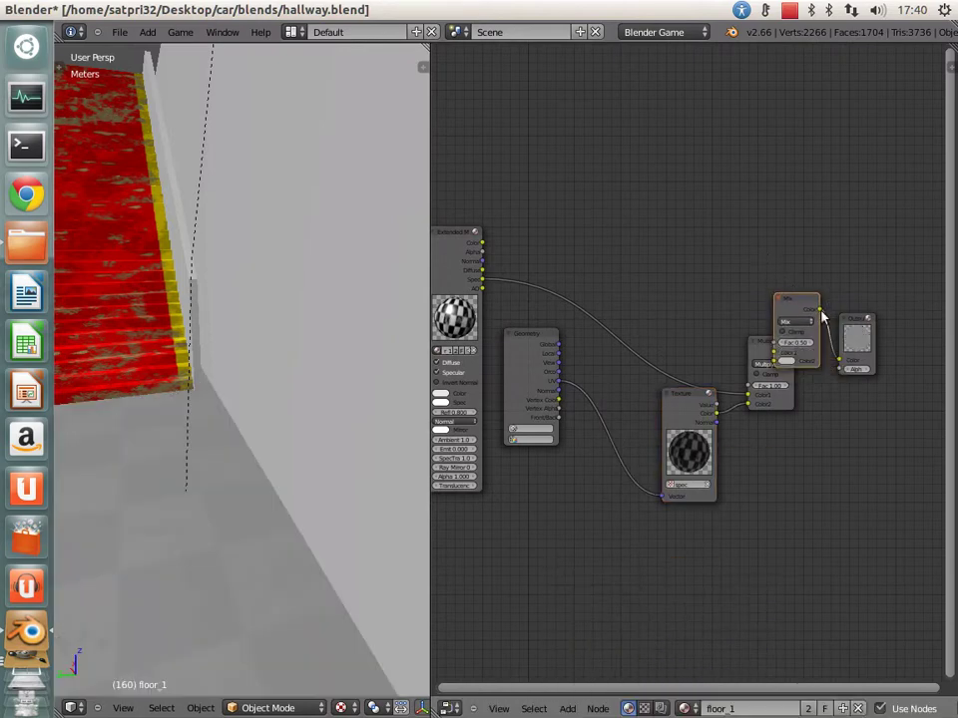
click(838, 346)
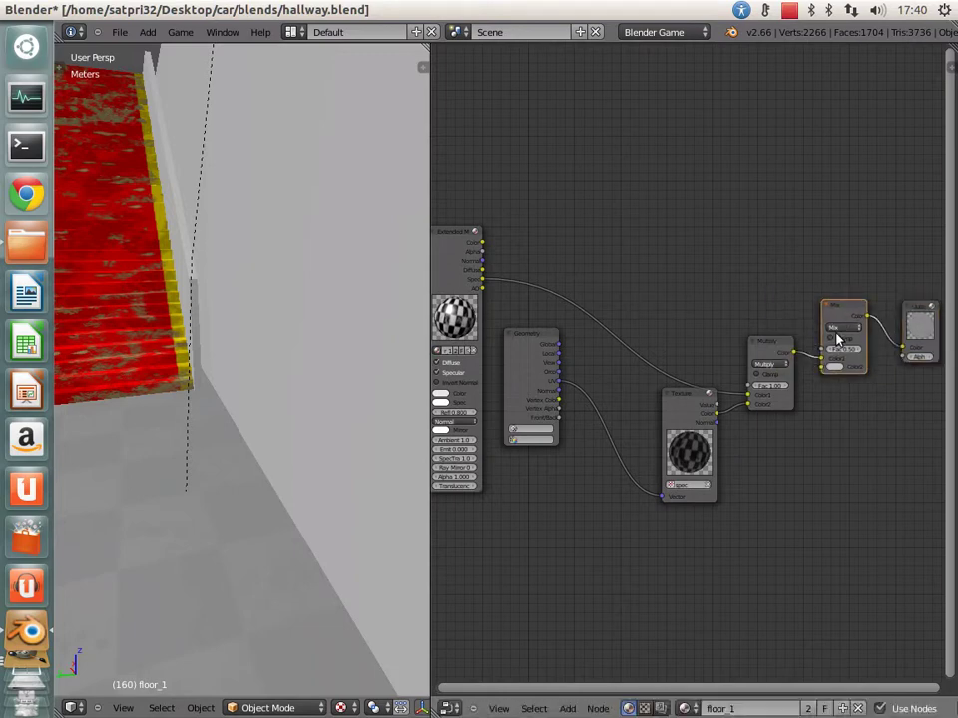
click(839, 328)
click(838, 313)
scroll(818, 426, up, 2)
scroll(618, 404, down, 1)
scroll(529, 339, down, 1)
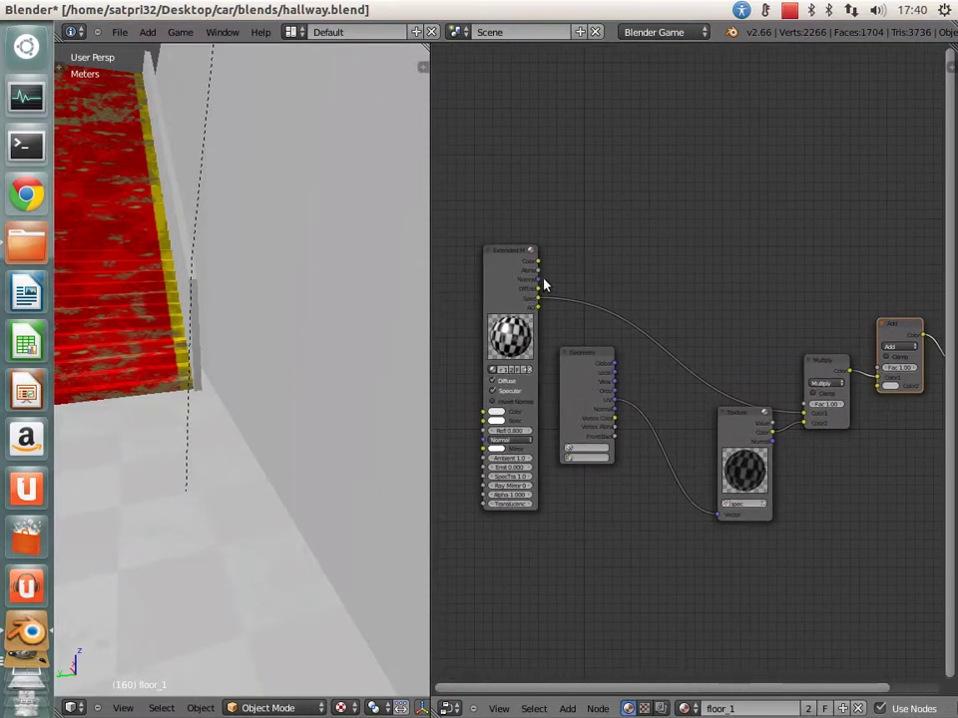
drag(538, 261, 881, 392)
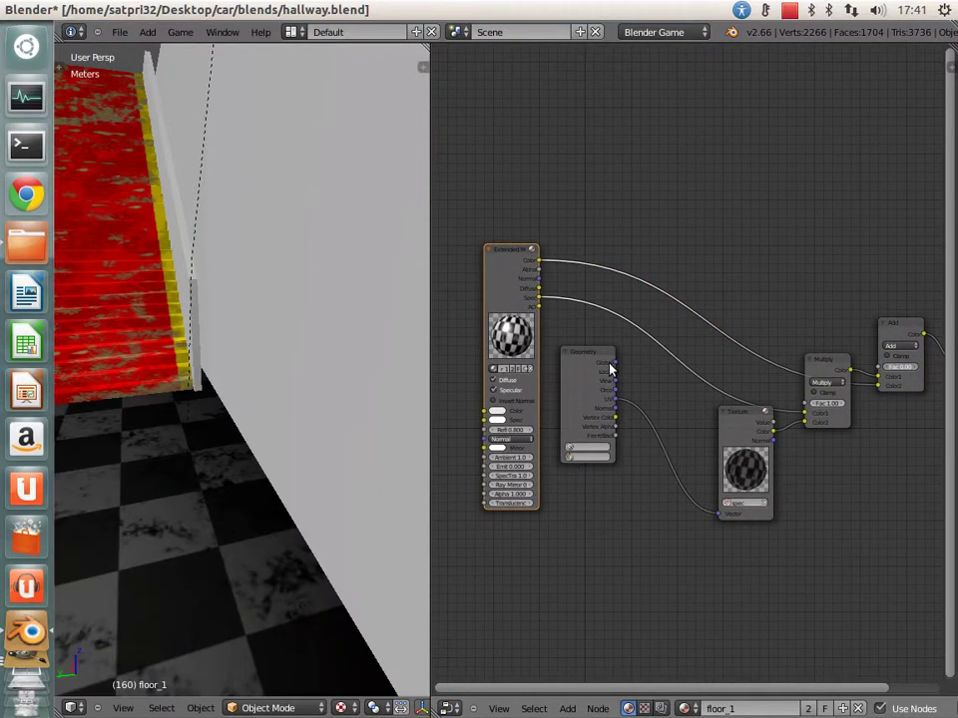
scroll(888, 391, up, 1)
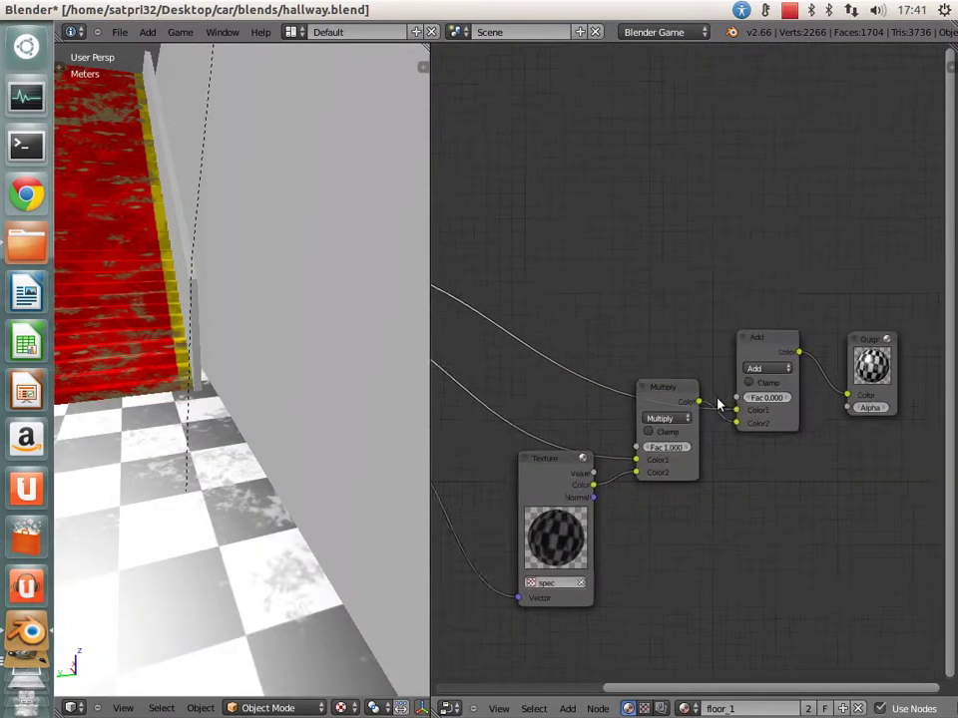
scroll(804, 420, up, 2)
drag(829, 419, 843, 418)
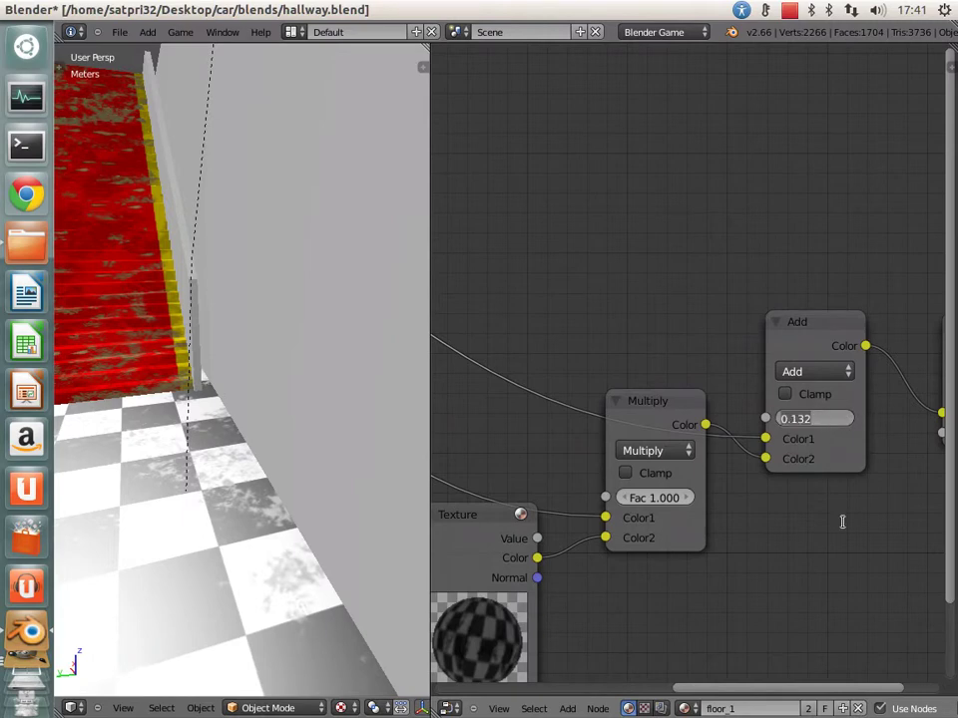
scroll(780, 487, down, 4)
scroll(603, 407, down, 2)
scroll(527, 349, up, 2)
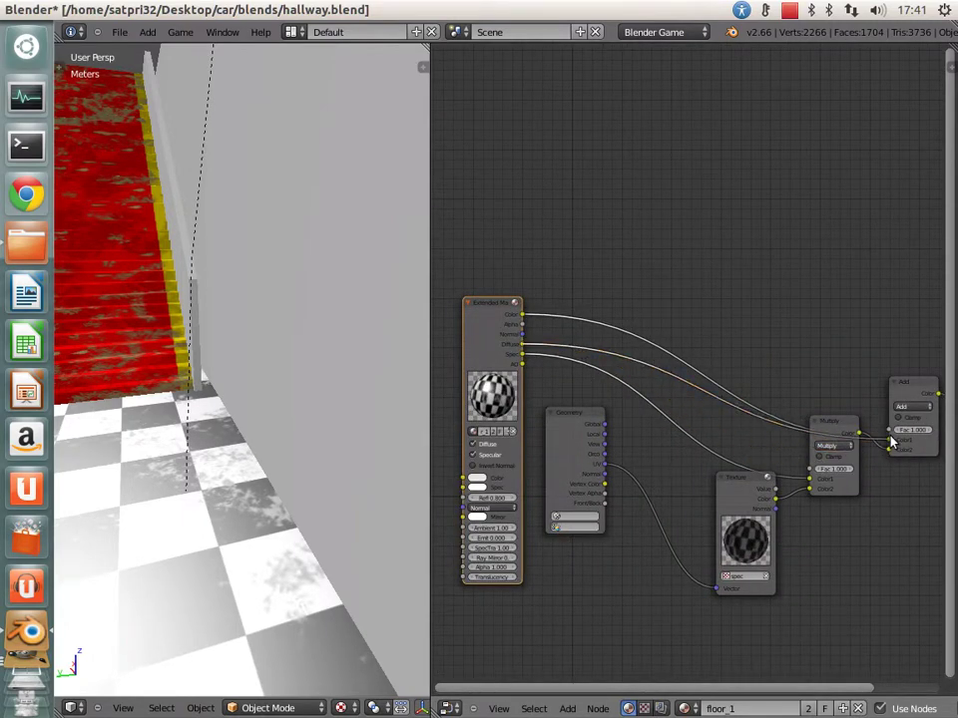
drag(891, 442, 777, 511)
mouse_move(602, 547)
middle_down()
mouse_move(531, 548)
mouse_move(439, 507)
middle_up()
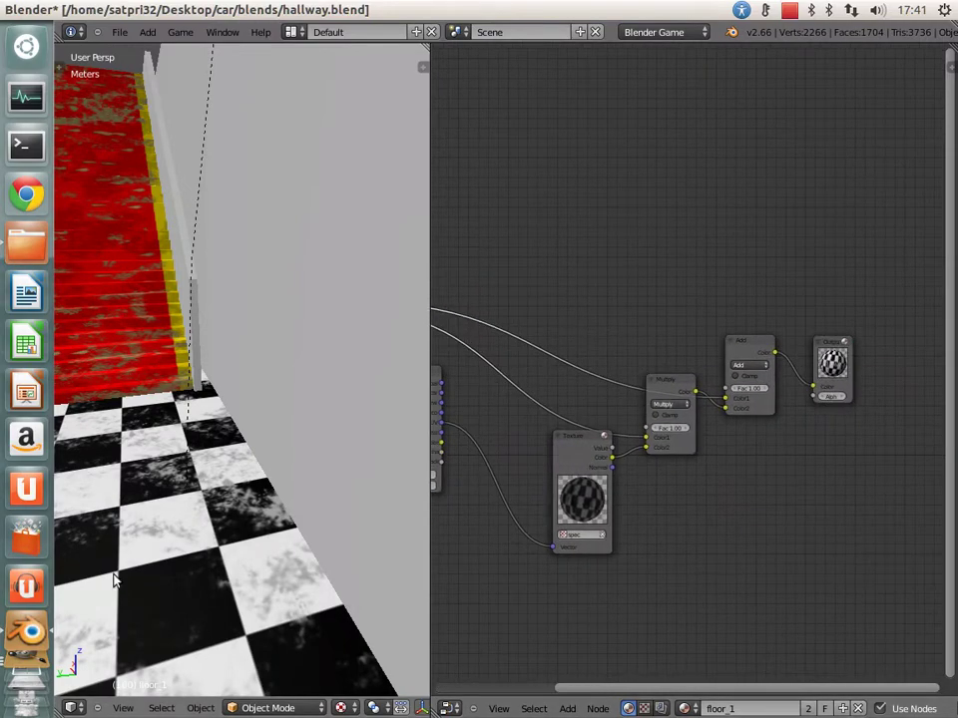
mouse_move(112, 572)
middle_down()
mouse_move(167, 524)
mouse_move(140, 528)
mouse_move(199, 519)
middle_up()
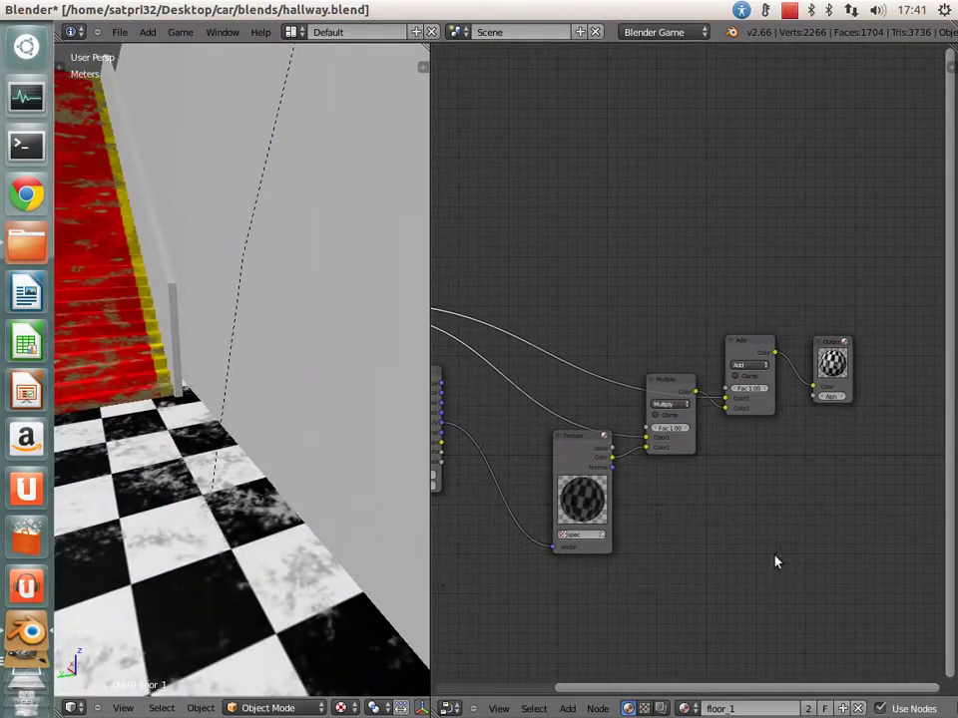
scroll(706, 536, up, 2)
scroll(706, 537, down, 4)
mouse_move(199, 637)
middle_down()
mouse_move(240, 532)
mouse_move(198, 526)
mouse_move(208, 539)
mouse_move(329, 533)
middle_up()
key(h)
drag(785, 354, 878, 329)
scroll(897, 334, up, 2)
middle_drag(903, 335, 771, 332)
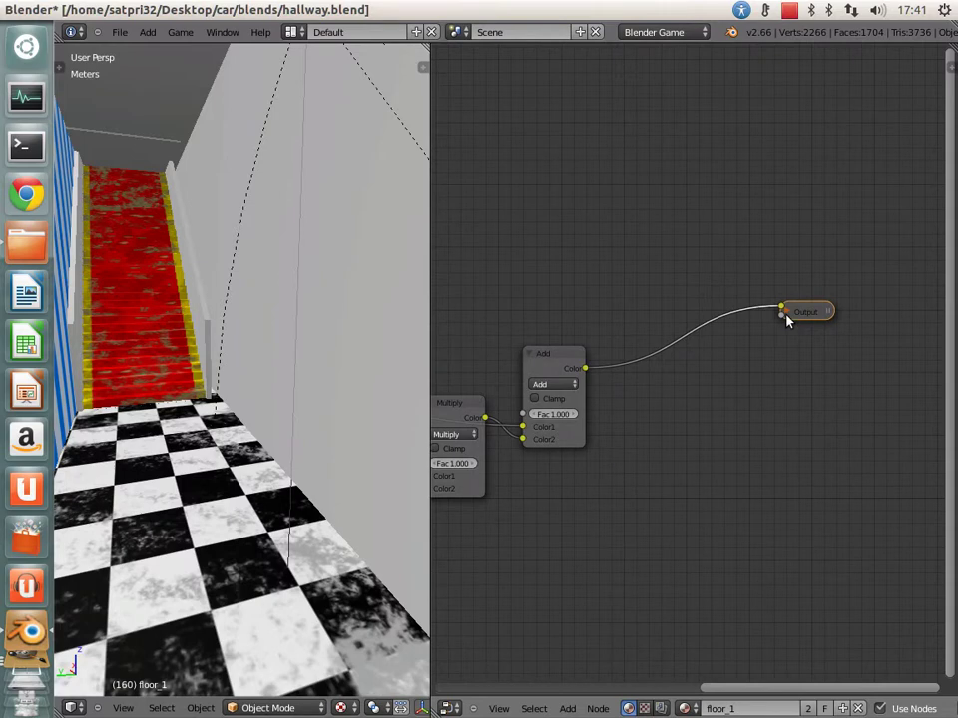
key(h)
scroll(648, 429, down, 2)
click(567, 708)
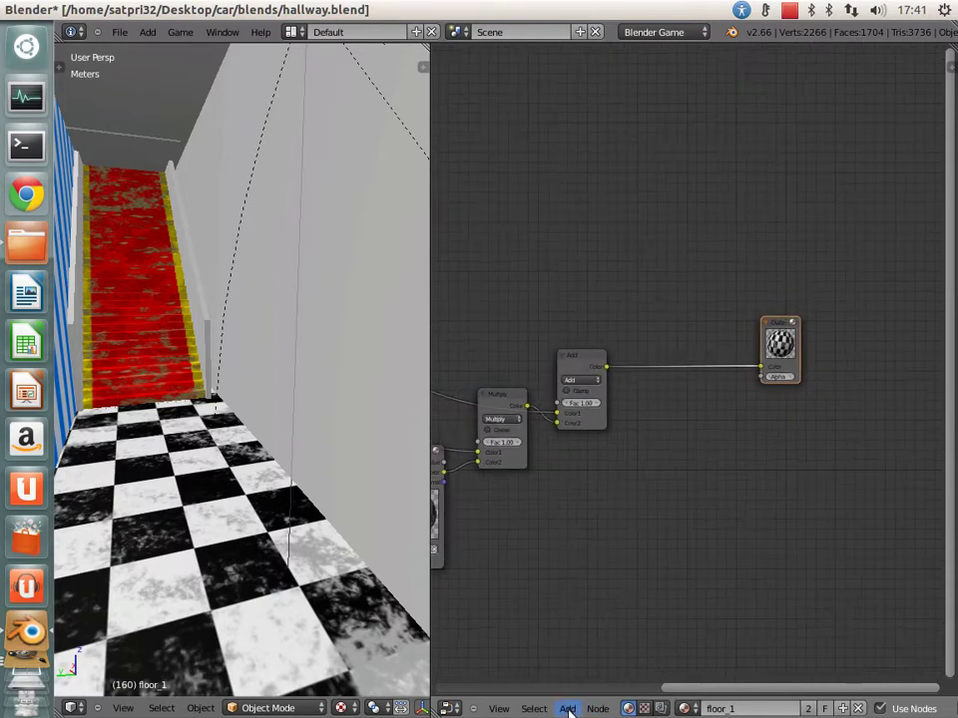
mouse_move(592, 610)
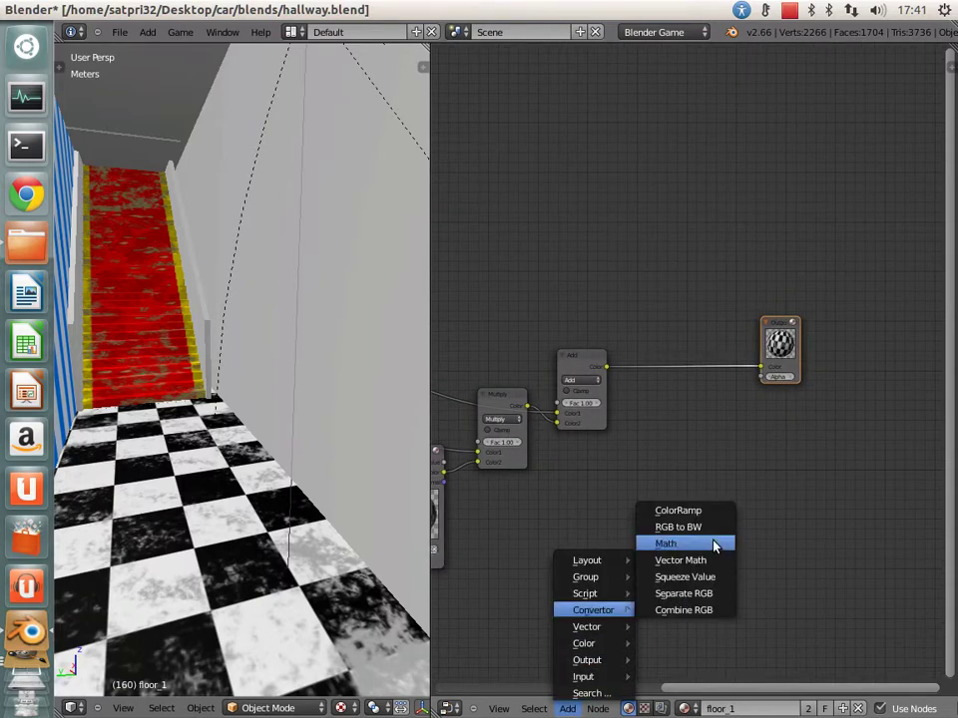
click(714, 546)
click(578, 500)
click(571, 506)
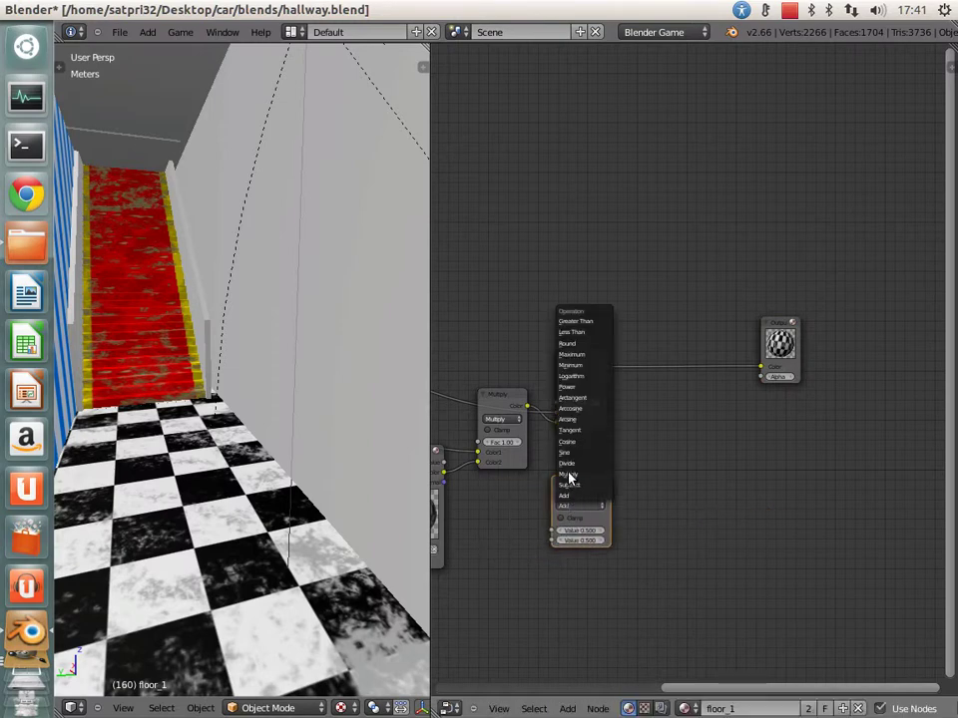
click(570, 475)
drag(574, 365, 658, 367)
drag(497, 442, 457, 468)
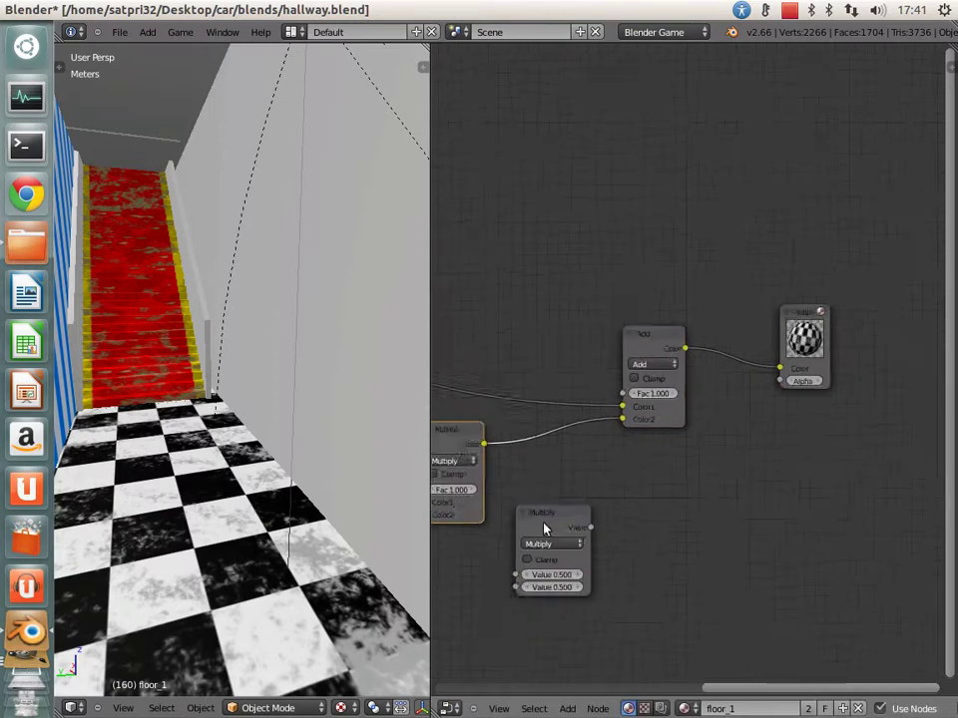
scroll(577, 563, up, 1)
drag(590, 399, 603, 399)
middle_drag(534, 587, 642, 512)
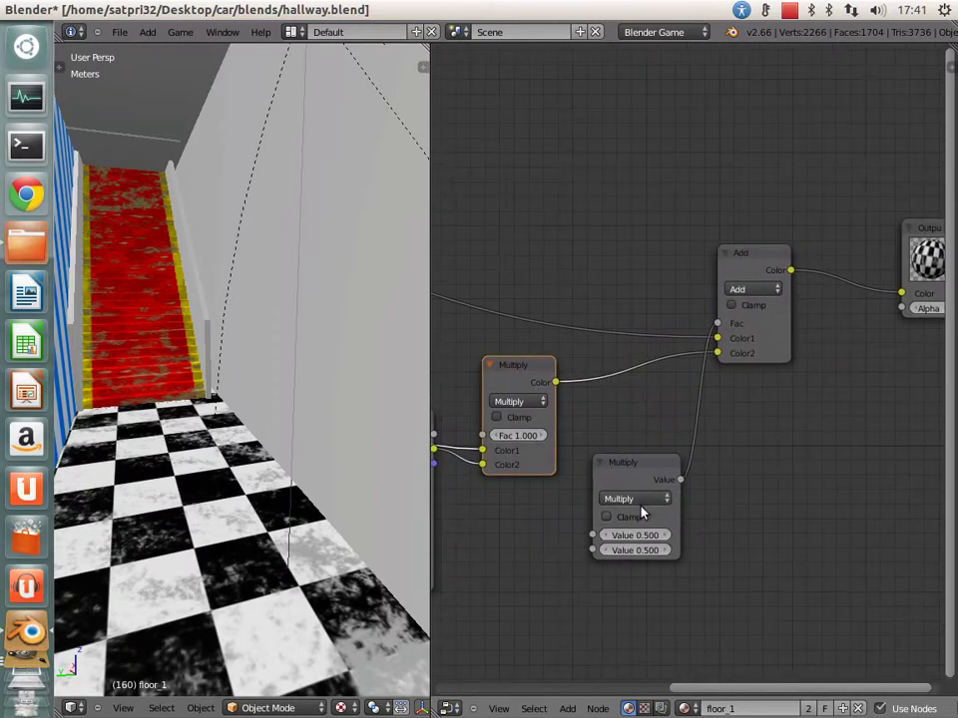
drag(631, 545, 671, 552)
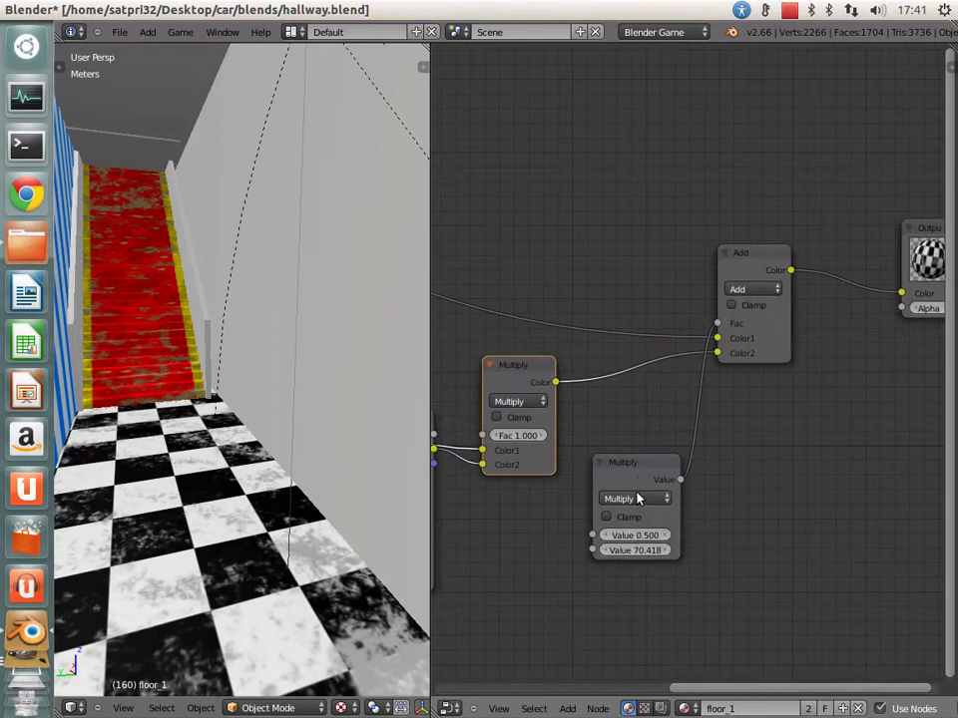
click(604, 509)
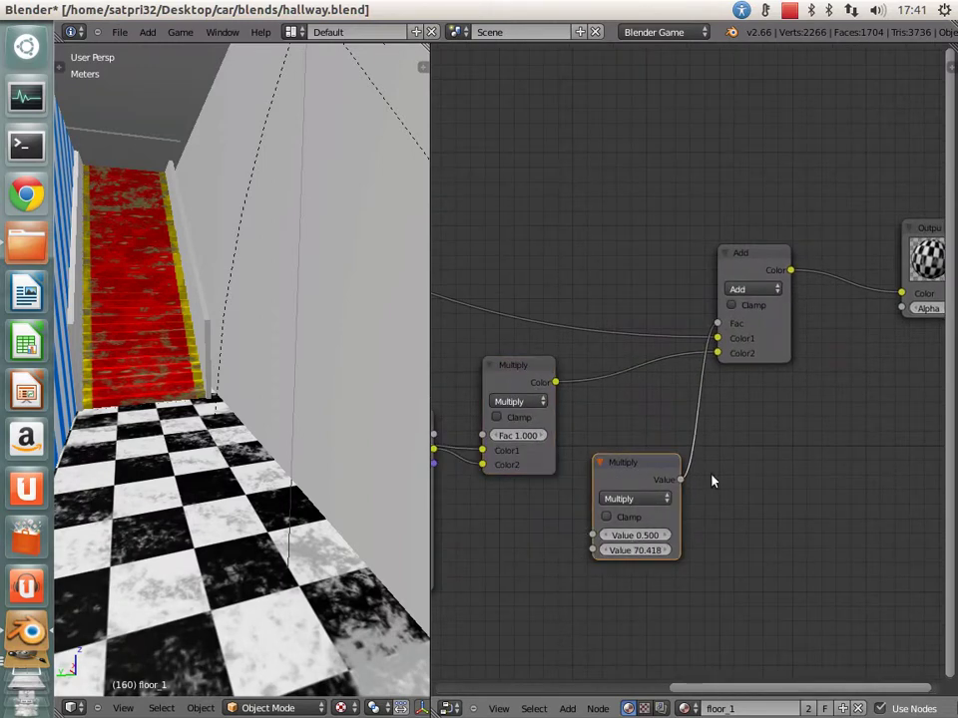
key(x)
Step: Drop a Math node set to Multiply onto the Multiply-to-Add link
middle_drag(686, 400, 748, 421)
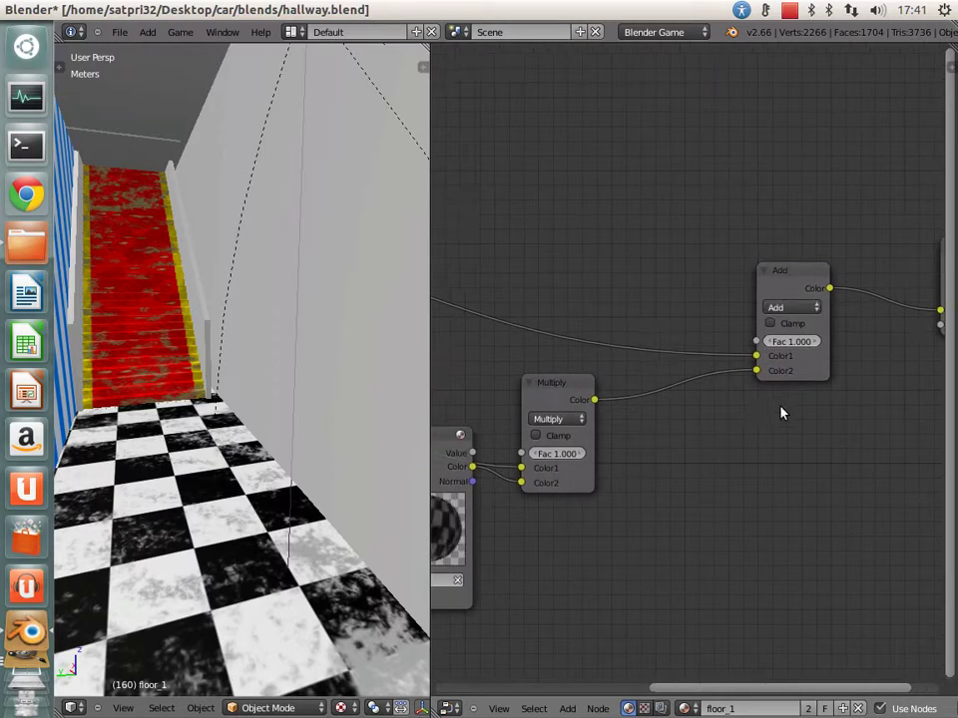
click(567, 708)
mouse_move(593, 609)
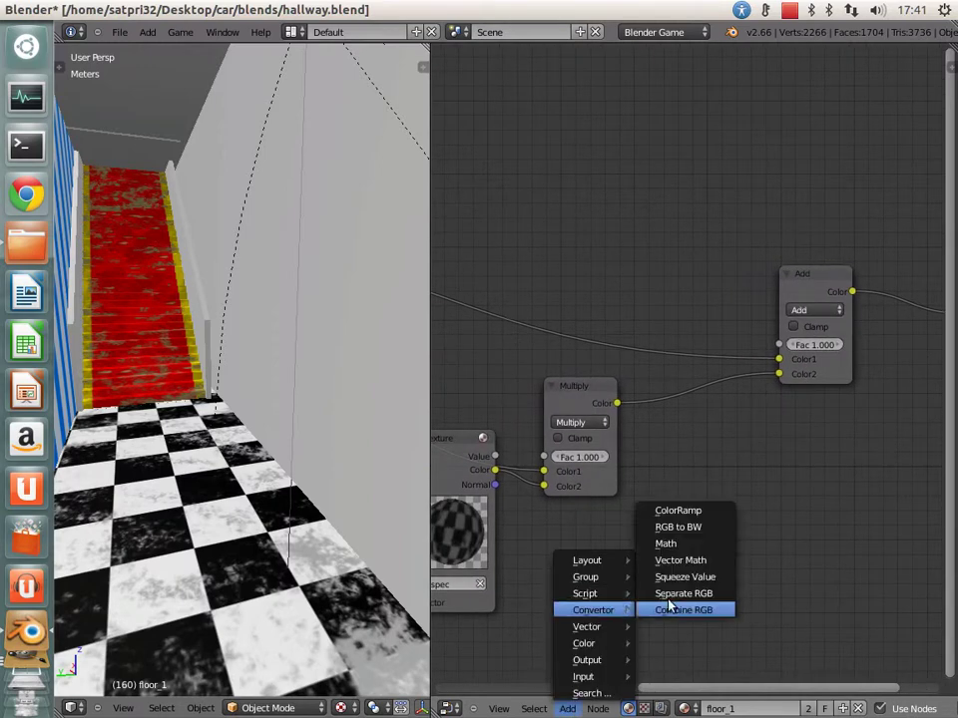
click(676, 544)
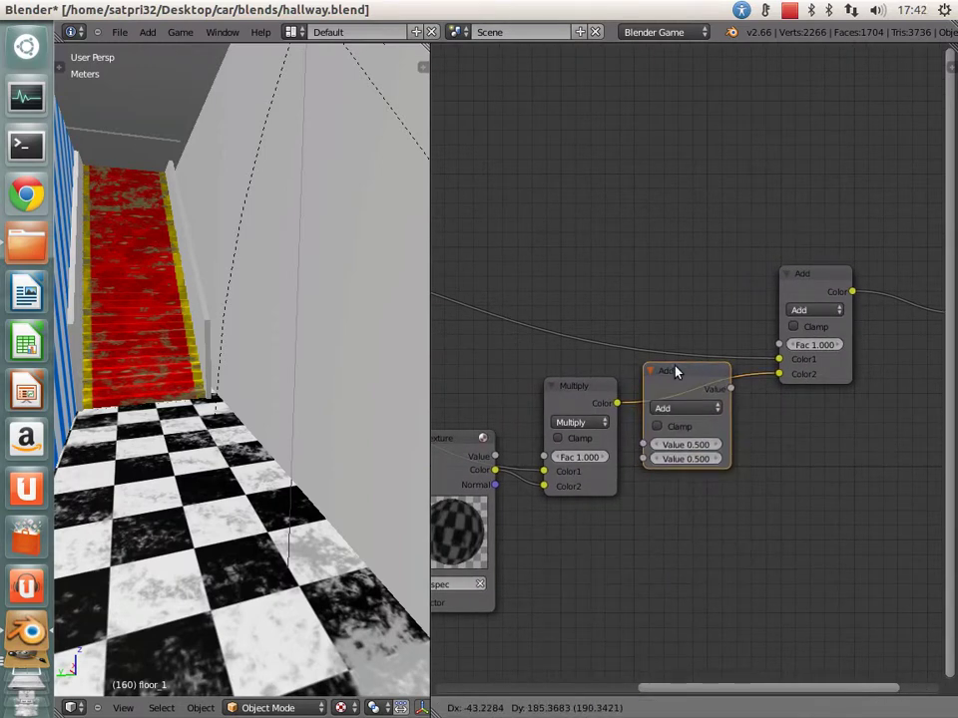
click(663, 451)
click(675, 407)
click(668, 367)
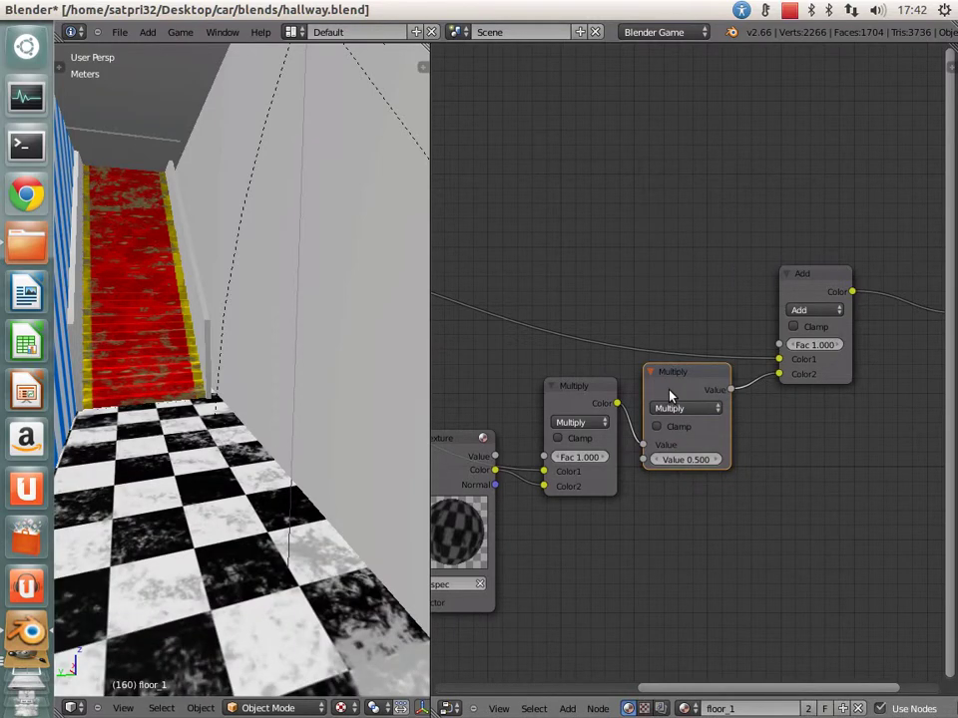
Step: Set the Math Multiply node's value to 16.821 while checking the floor
drag(701, 468, 718, 473)
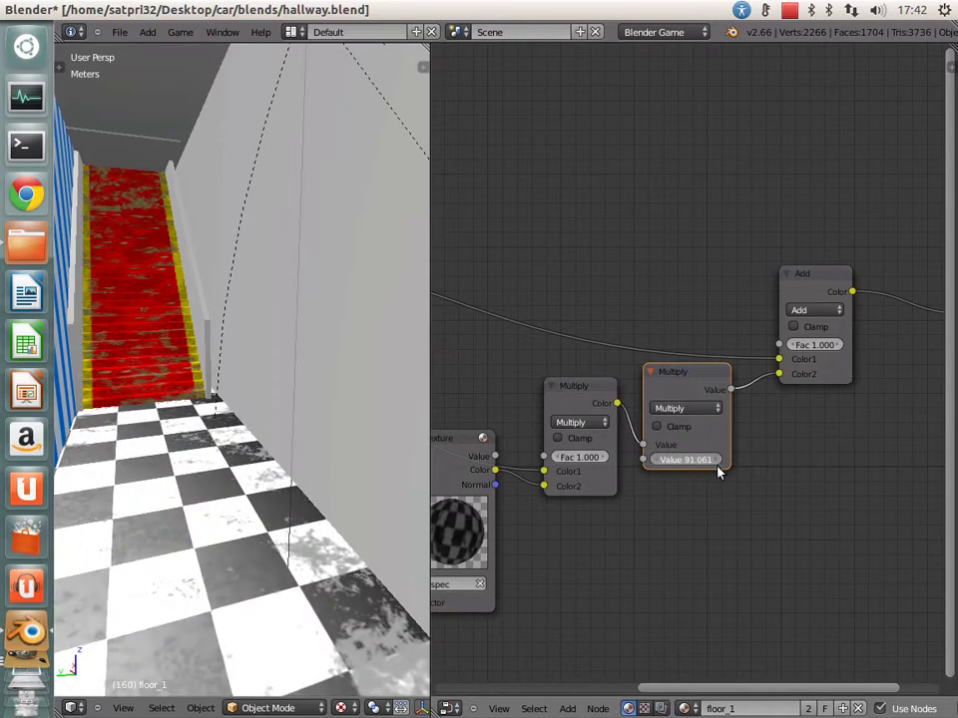
middle_drag(308, 573, 301, 599)
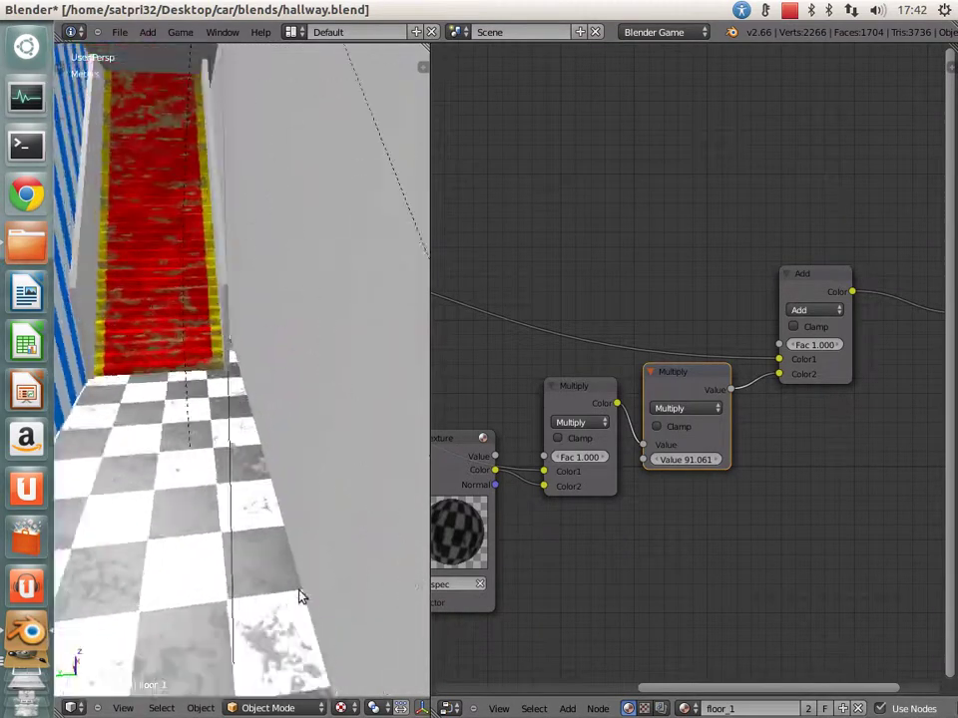
mouse_move(673, 469)
mouse_down()
mouse_move(630, 466)
mouse_move(672, 468)
mouse_up()
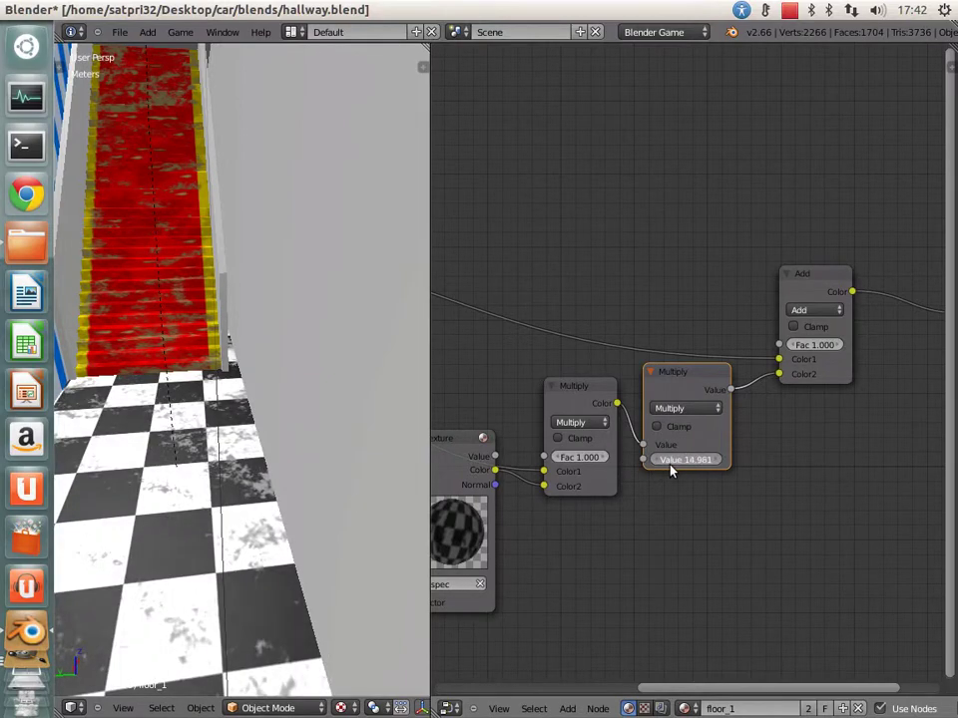
mouse_move(419, 519)
middle_down()
mouse_move(303, 513)
mouse_move(288, 573)
mouse_move(253, 569)
mouse_move(251, 613)
mouse_move(260, 567)
mouse_move(253, 604)
mouse_move(232, 547)
mouse_move(256, 539)
mouse_move(241, 587)
mouse_move(267, 599)
mouse_move(310, 563)
mouse_move(273, 592)
mouse_move(266, 558)
middle_up()
Step: Save hallway.blend, overwriting the existing file
key(ctrl+s)
click(267, 519)
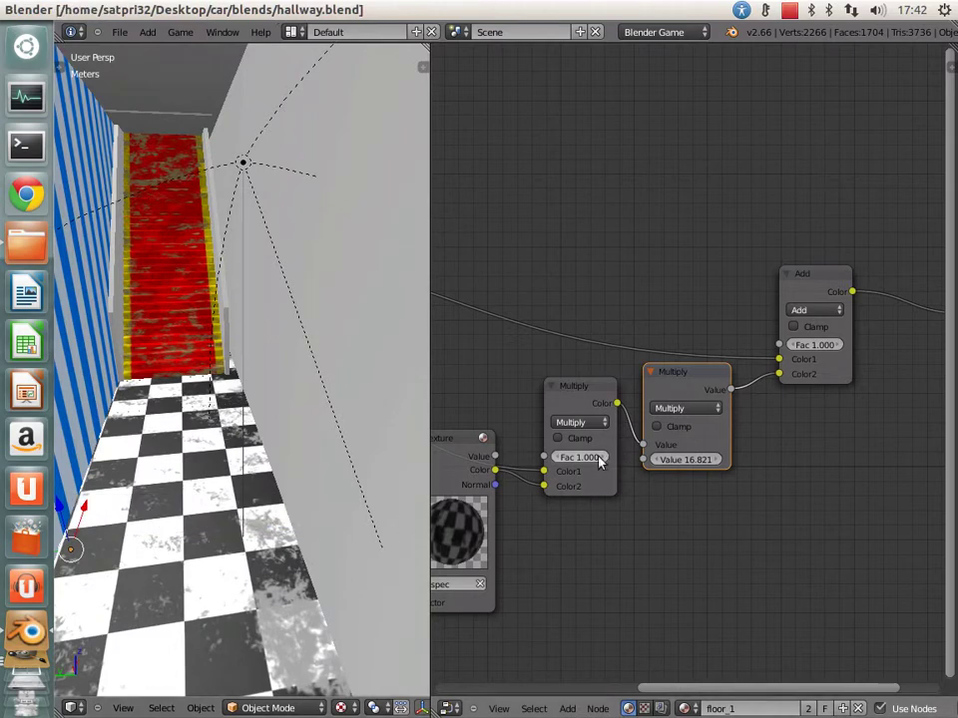
scroll(518, 496, down, 3)
click(449, 708)
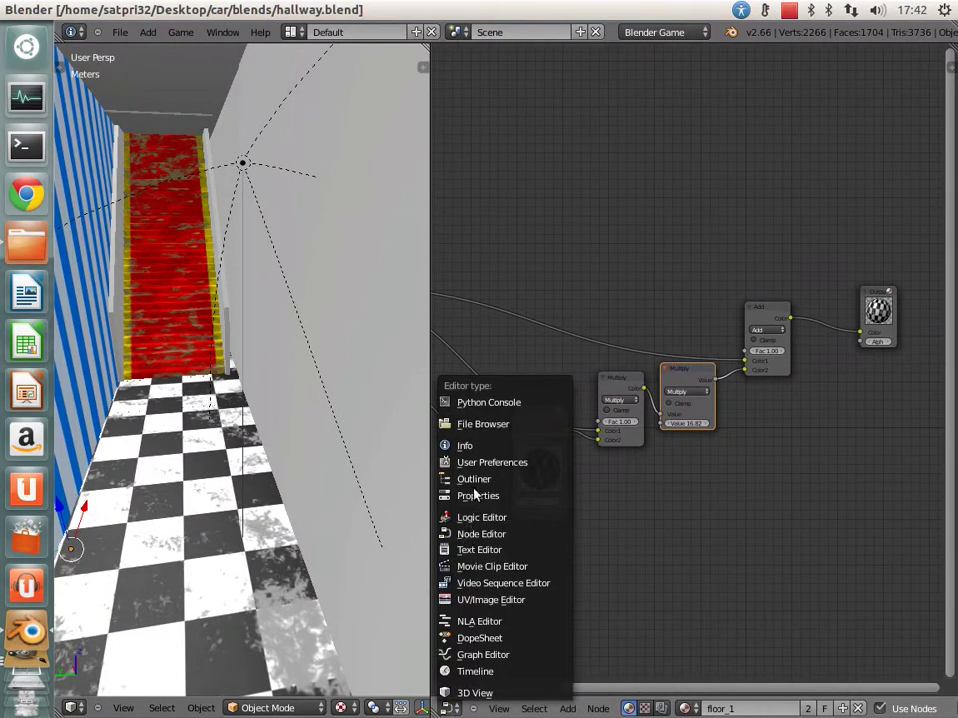
Step: Raise floor_1's Specular Hardness from 50 to 146 in Properties, then return to the nodes
click(477, 495)
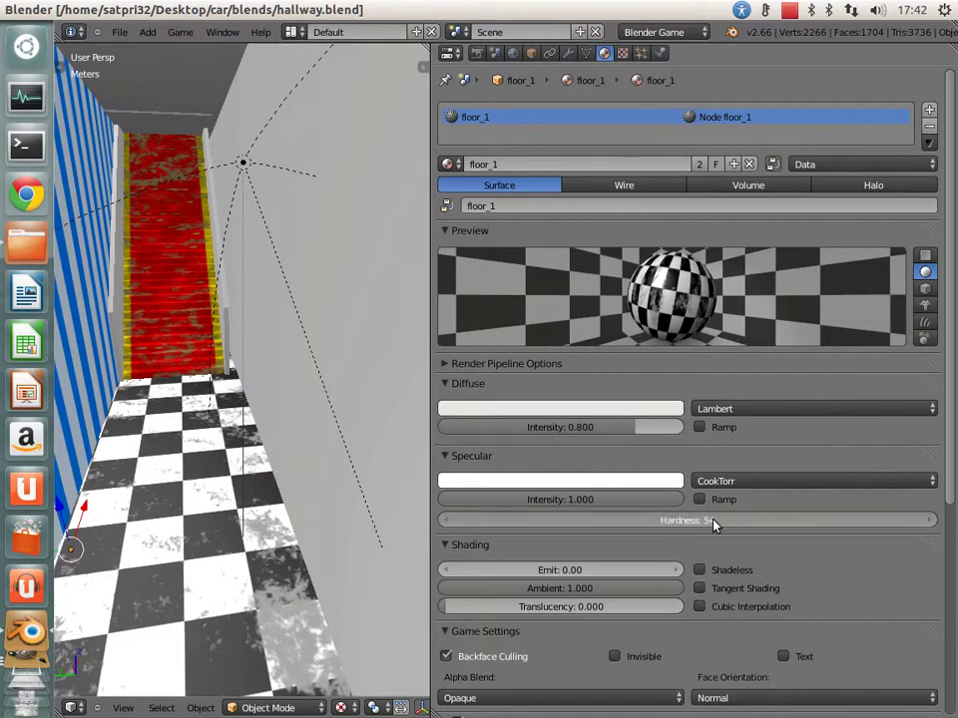
drag(712, 523, 843, 511)
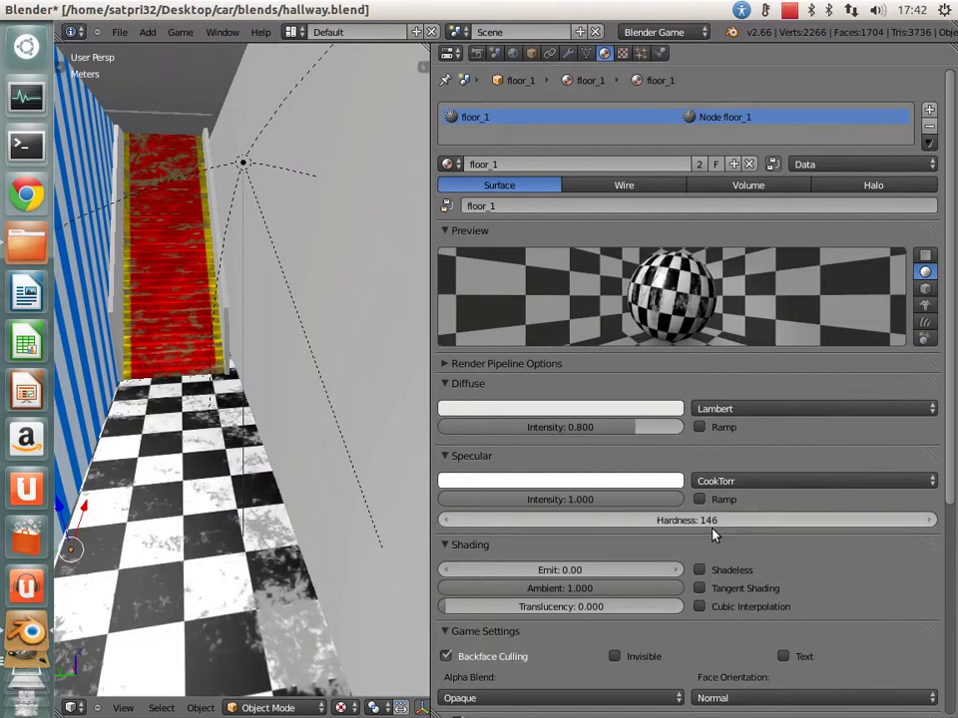
mouse_move(419, 558)
middle_down()
mouse_move(173, 613)
mouse_move(499, 560)
middle_up()
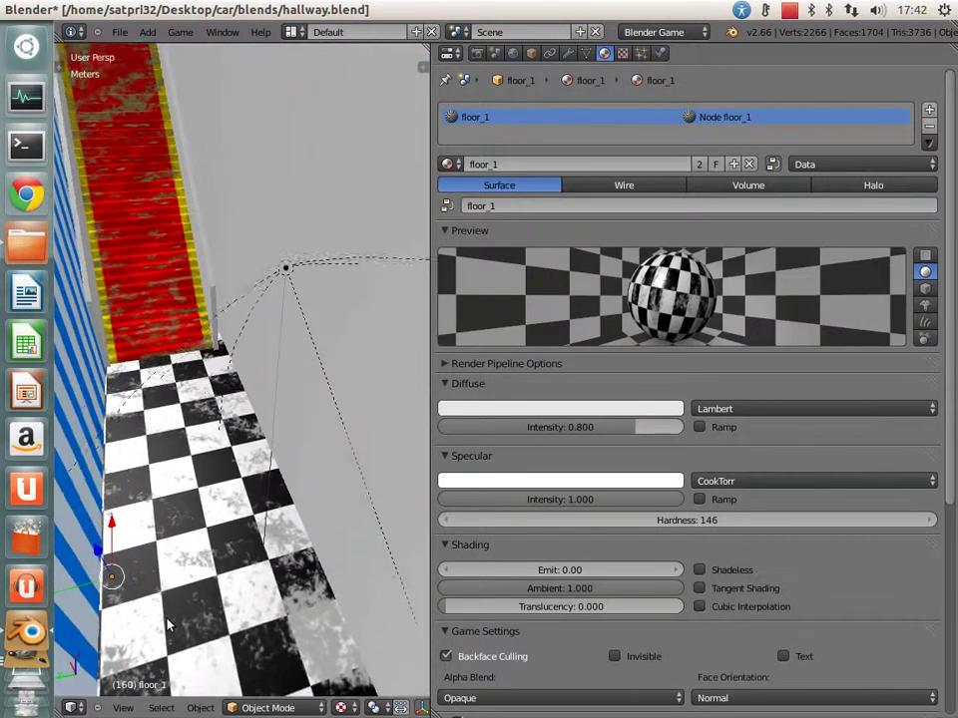
scroll(454, 399, down, 2)
click(451, 53)
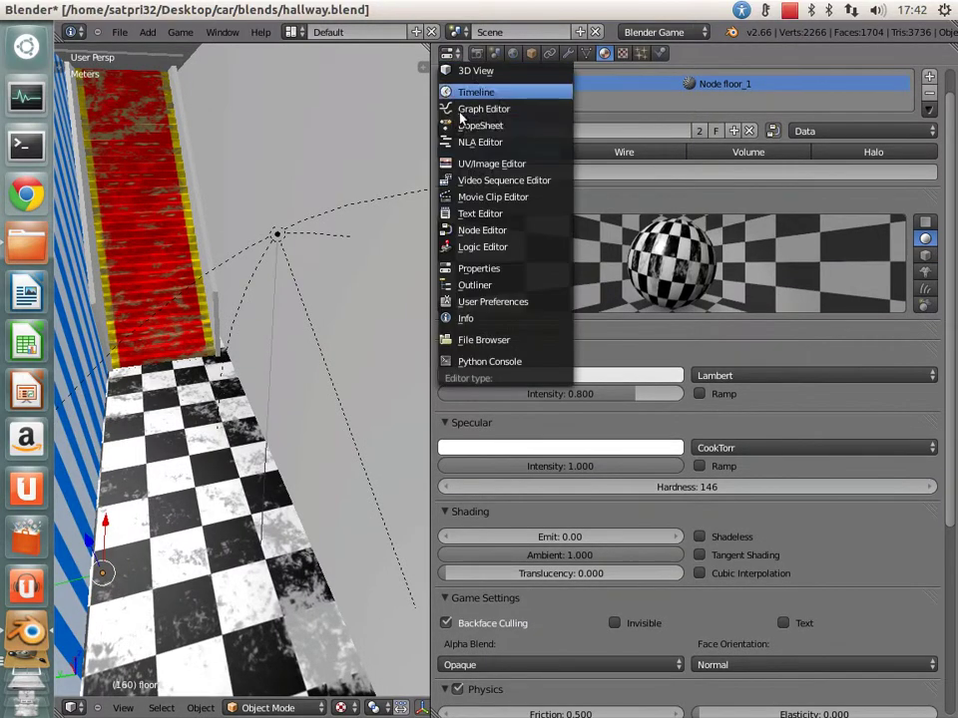
click(482, 231)
Step: Fly the viewport down the hallway and set the Math Multiply value to 73.220
scroll(475, 257, up, 3)
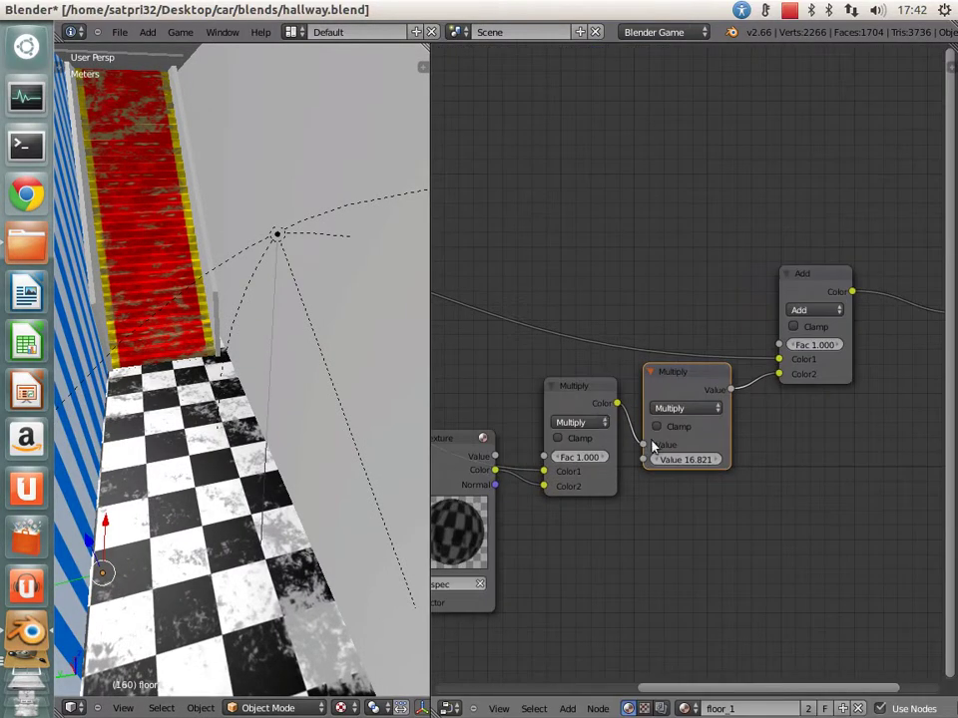
drag(652, 457, 688, 477)
key(shift+f)
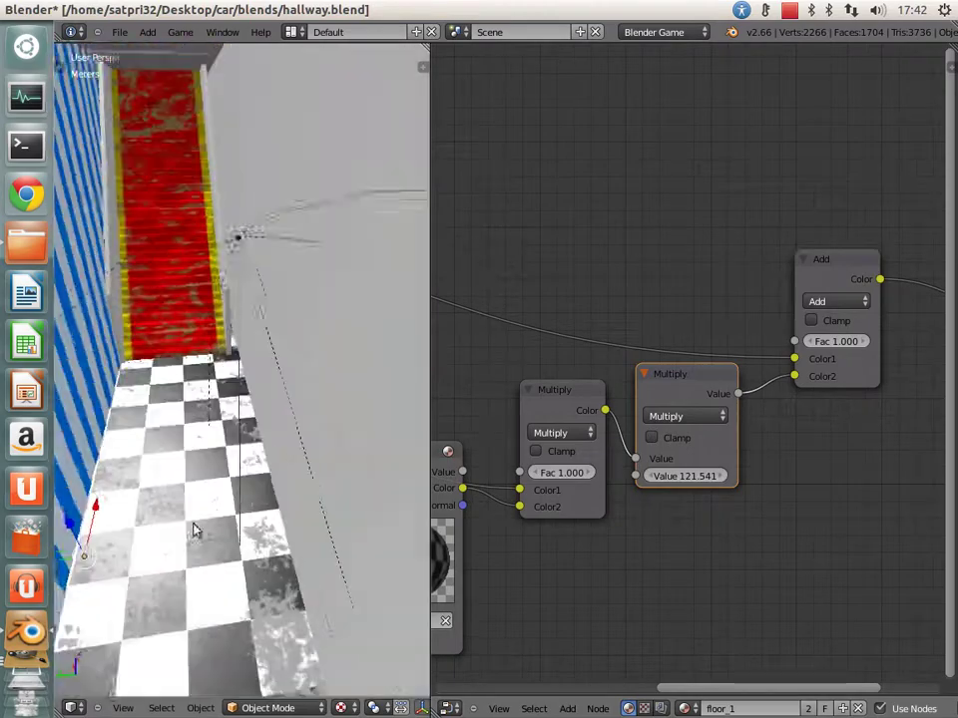
click(224, 539)
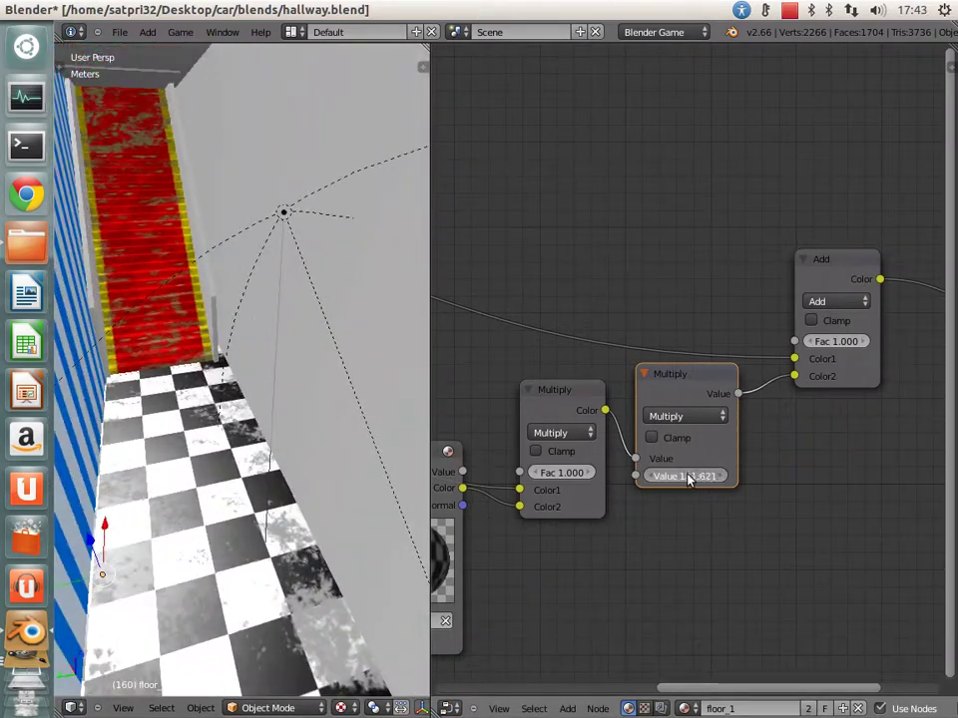
drag(688, 479, 705, 483)
key(shift+f)
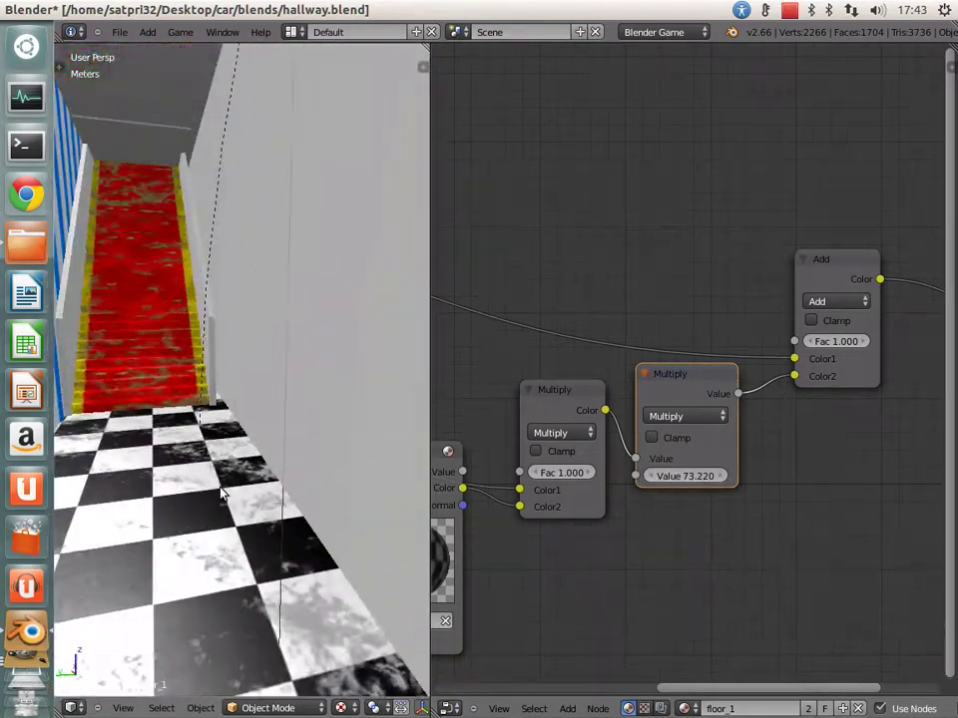
Step: Set floor_1's Specular Hardness to 473, then switch to the GIMP workspace
click(451, 707)
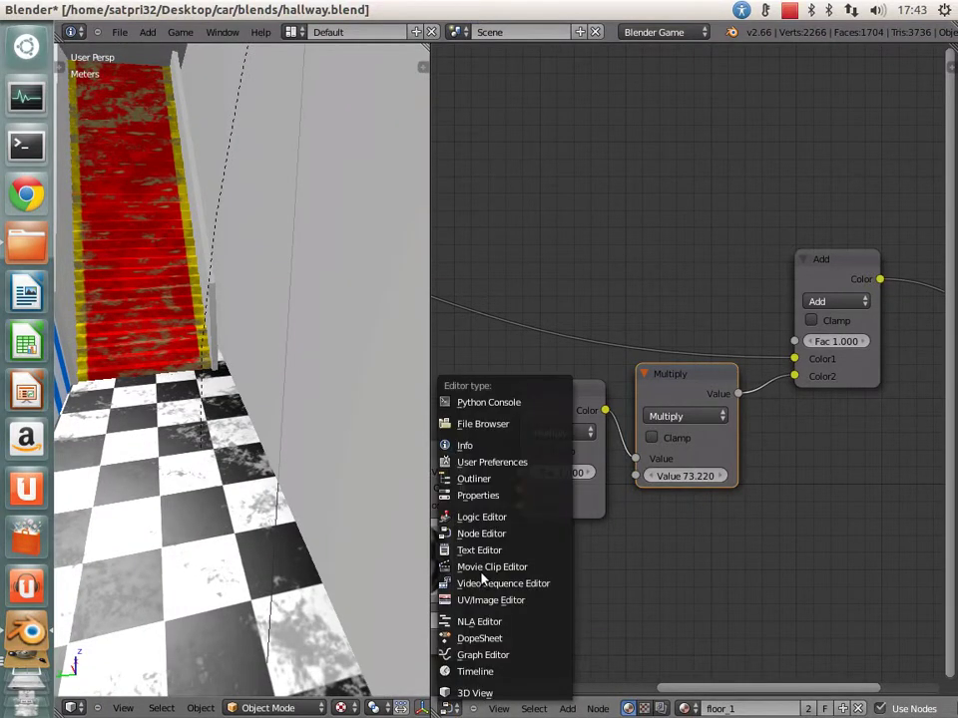
click(489, 496)
mouse_move(744, 490)
mouse_down()
mouse_move(754, 488)
mouse_move(667, 500)
mouse_move(772, 490)
mouse_up()
mouse_move(300, 545)
middle_down()
mouse_move(267, 604)
mouse_move(219, 458)
middle_up()
drag(695, 492, 676, 491)
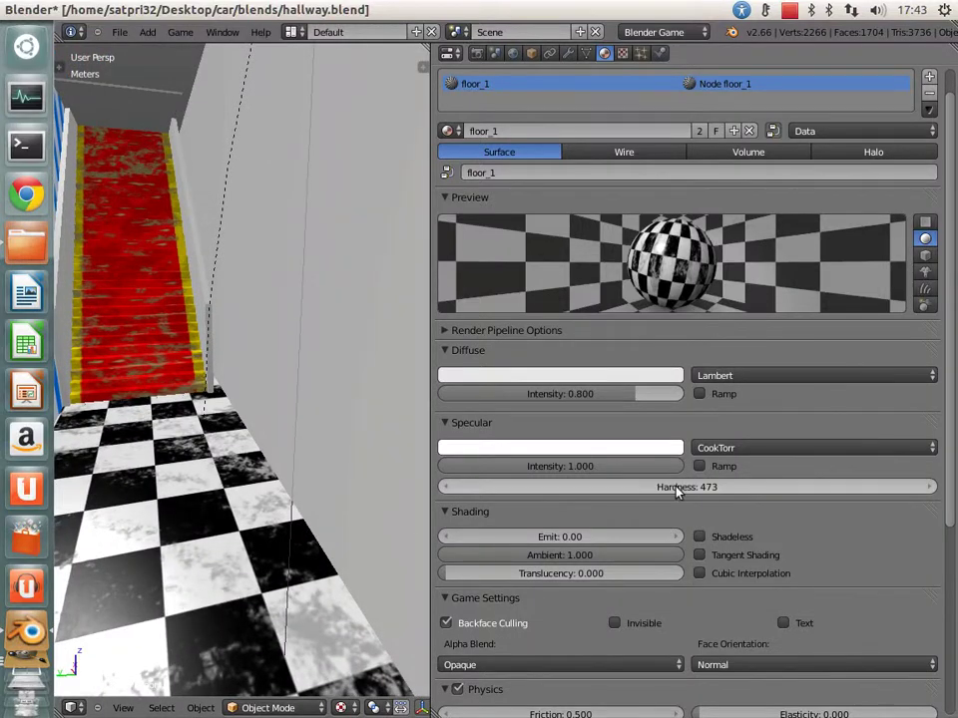
click(27, 688)
click(421, 509)
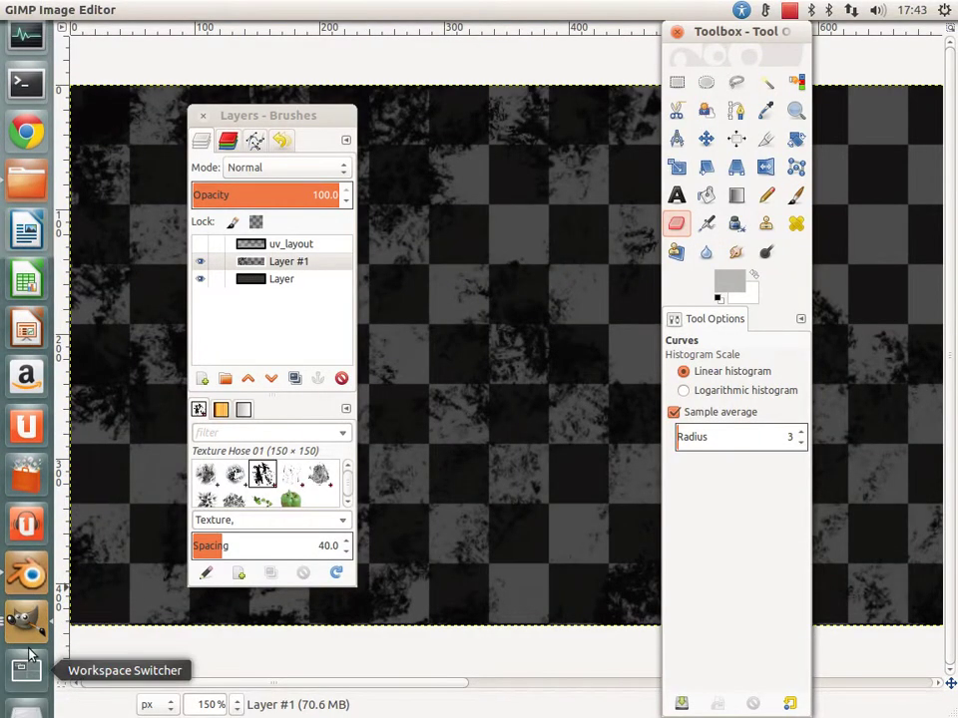
Step: Bring Blender forward and save hallway.blend over the existing file
click(27, 630)
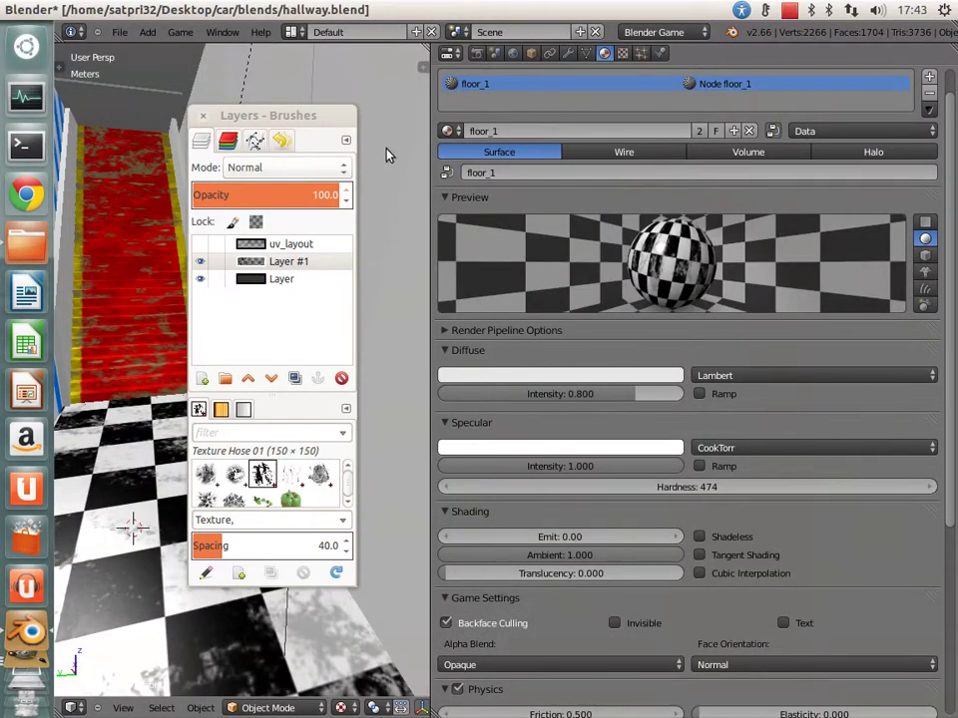
click(290, 115)
click(27, 631)
key(ctrl+s)
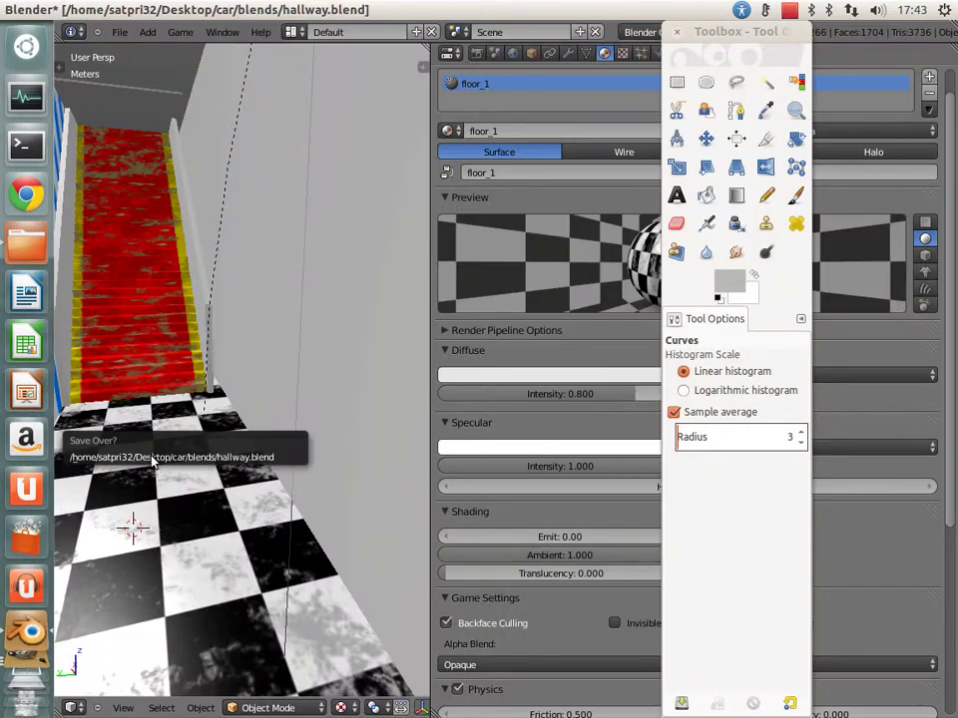
click(152, 457)
click(463, 422)
Step: Collapse the Shading and Game panels and show the floor's texture settings
click(464, 442)
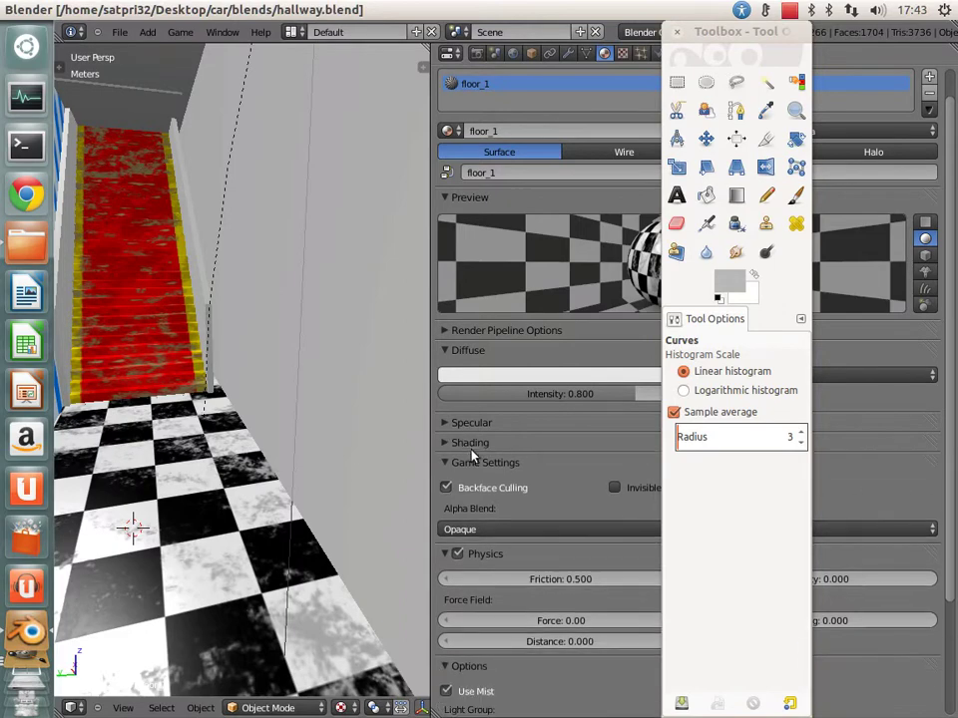
click(459, 462)
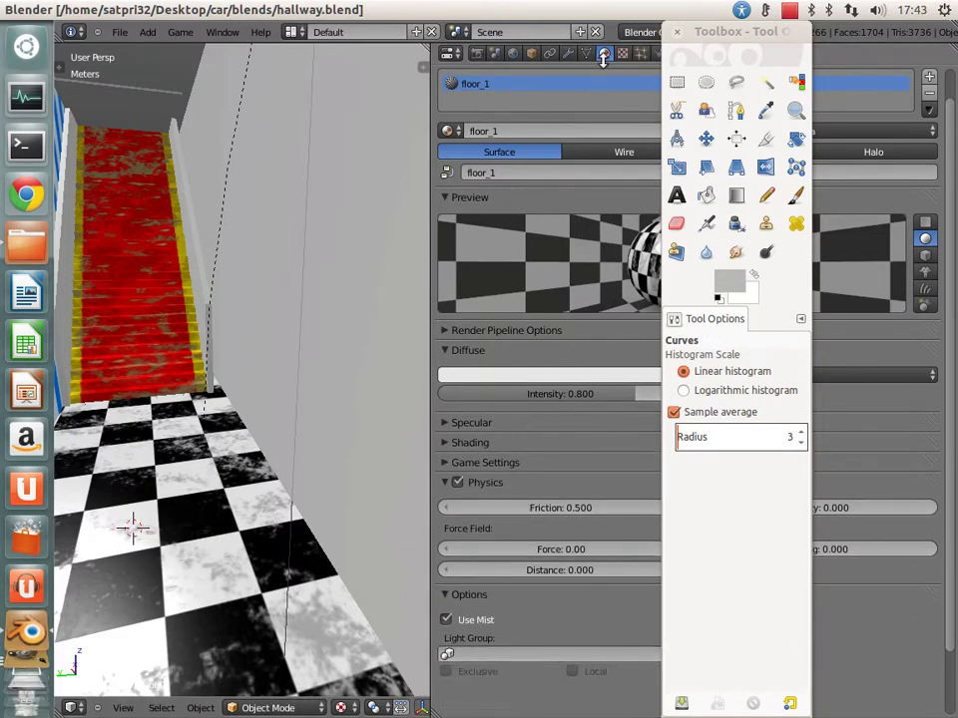
click(622, 52)
Step: Close GIMP's Layers–Brushes dock and toolbox and return to Blender
mouse_move(661, 34)
mouse_down()
mouse_move(567, 55)
mouse_move(604, 28)
mouse_up()
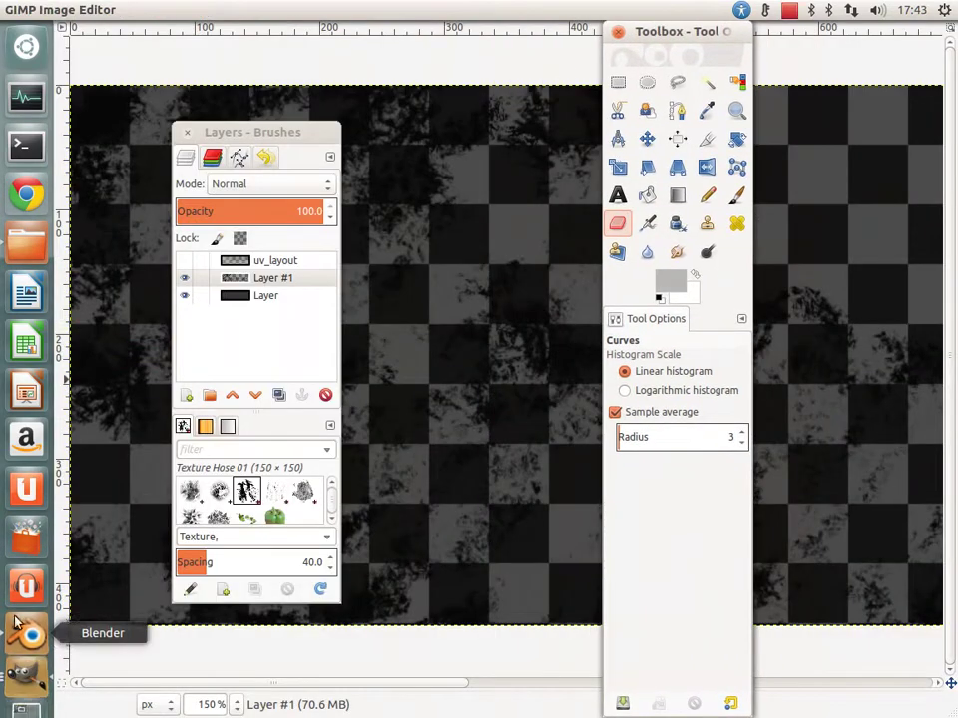
click(26, 631)
scroll(636, 530, down, 8)
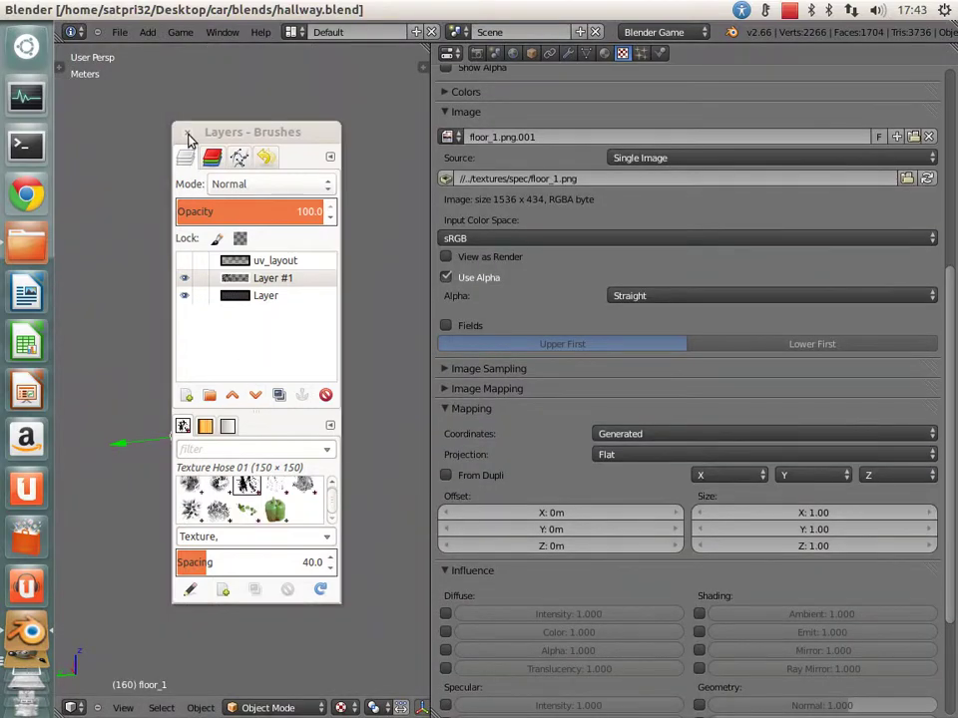
click(187, 134)
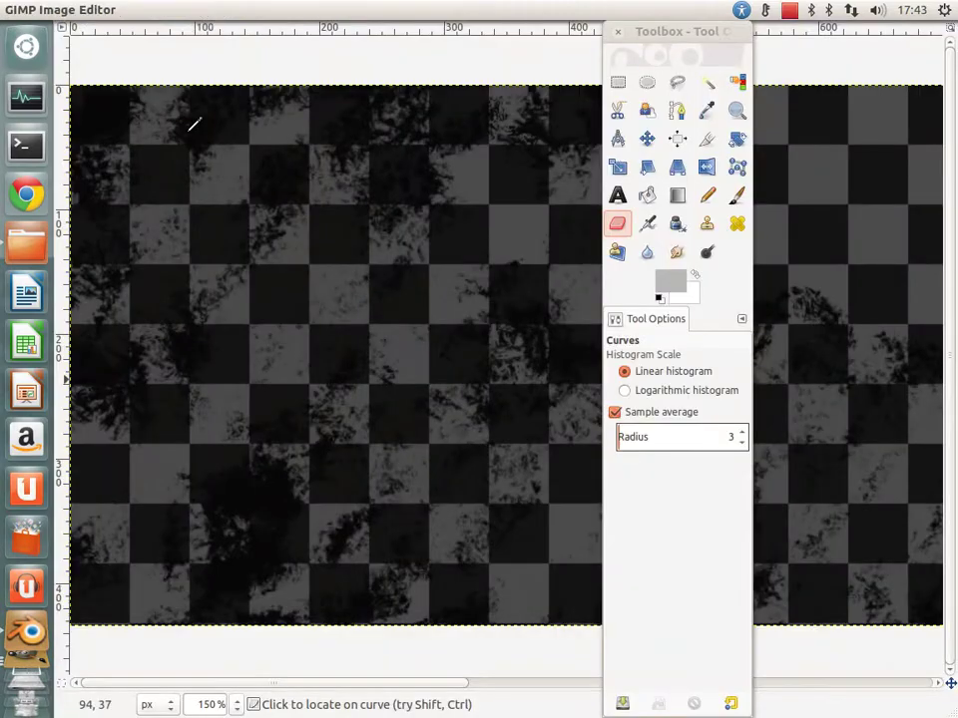
click(618, 33)
click(27, 630)
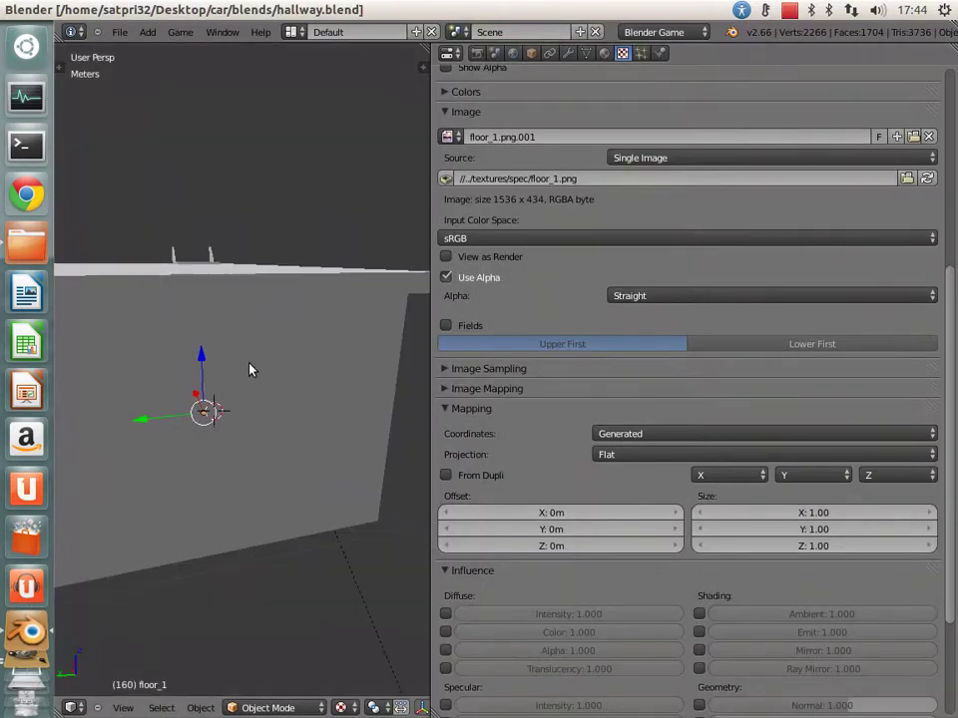
Step: Enable the spec texture's Geometry Normal influence to bump the floor
key(KP_0)
mouse_move(79, 578)
middle_down()
mouse_move(90, 582)
mouse_move(165, 439)
mouse_move(170, 470)
mouse_move(279, 491)
mouse_move(246, 498)
mouse_move(241, 488)
mouse_move(278, 473)
middle_up()
scroll(666, 536, down, 4)
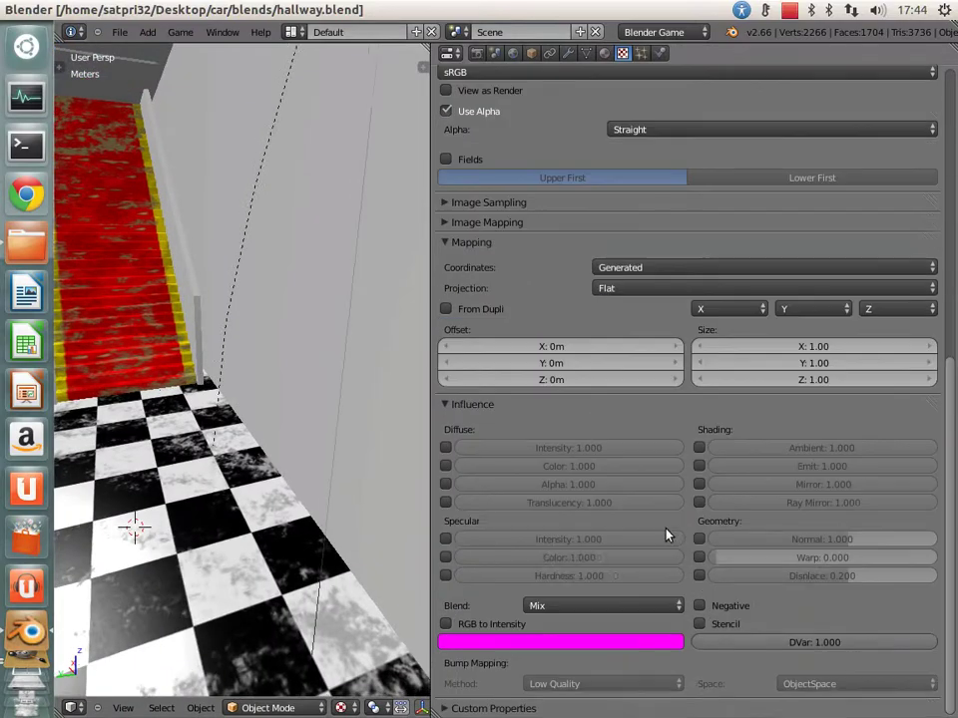
scroll(698, 484, up, 10)
scroll(698, 484, down, 5)
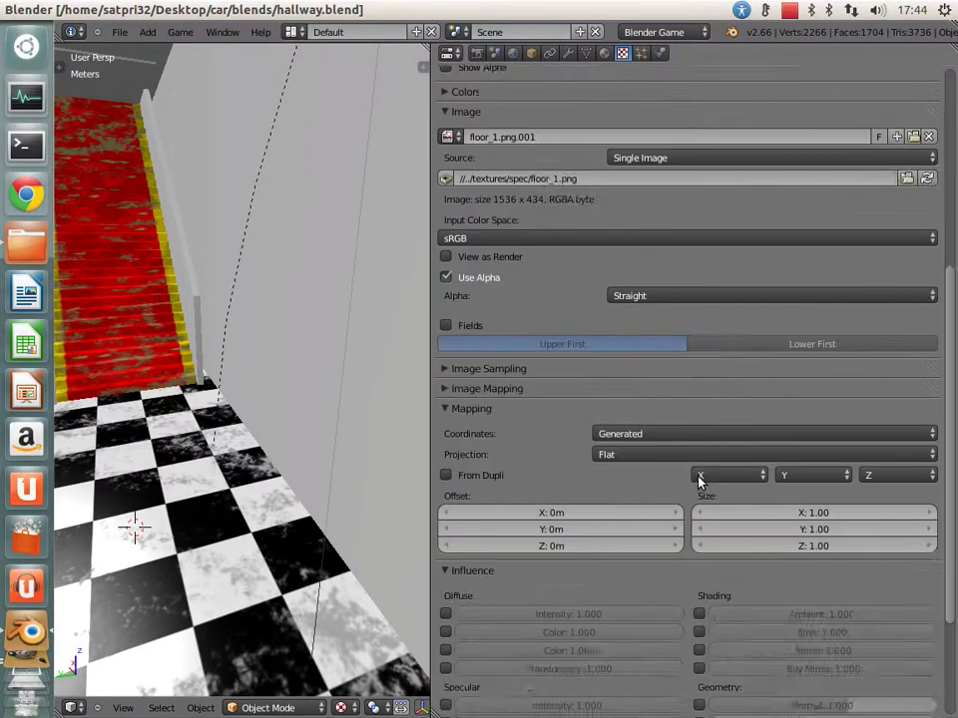
scroll(698, 484, down, 5)
click(698, 539)
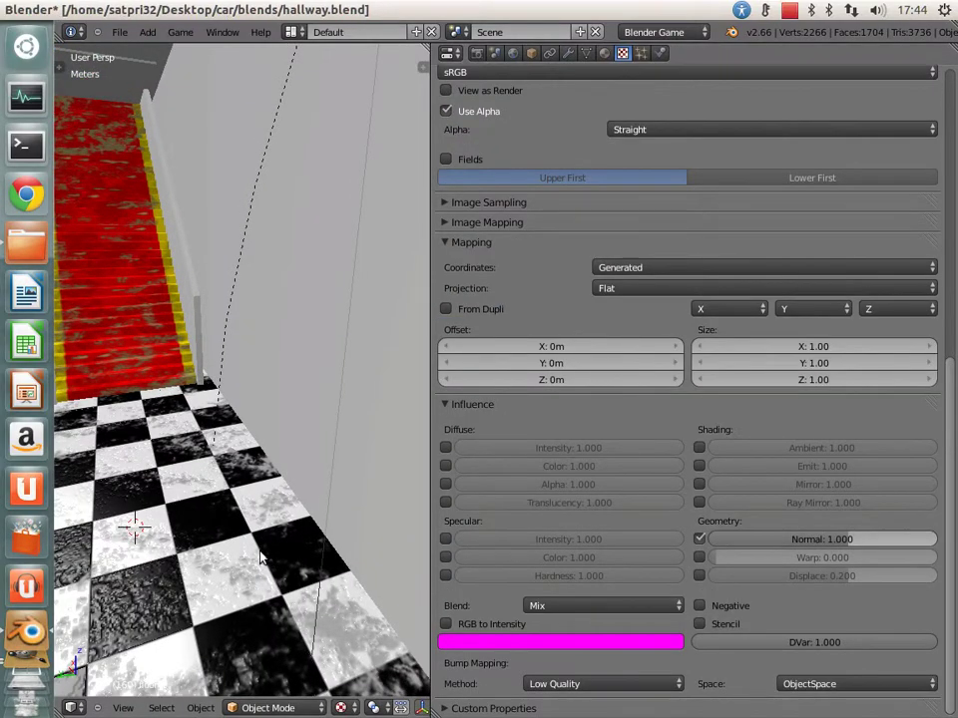
mouse_move(299, 599)
middle_down()
mouse_move(266, 642)
mouse_move(227, 544)
mouse_move(273, 573)
mouse_move(214, 624)
mouse_move(250, 568)
middle_up()
Step: Try floor bump strengths of 5, a negative value, and 0.5
drag(847, 538, 938, 527)
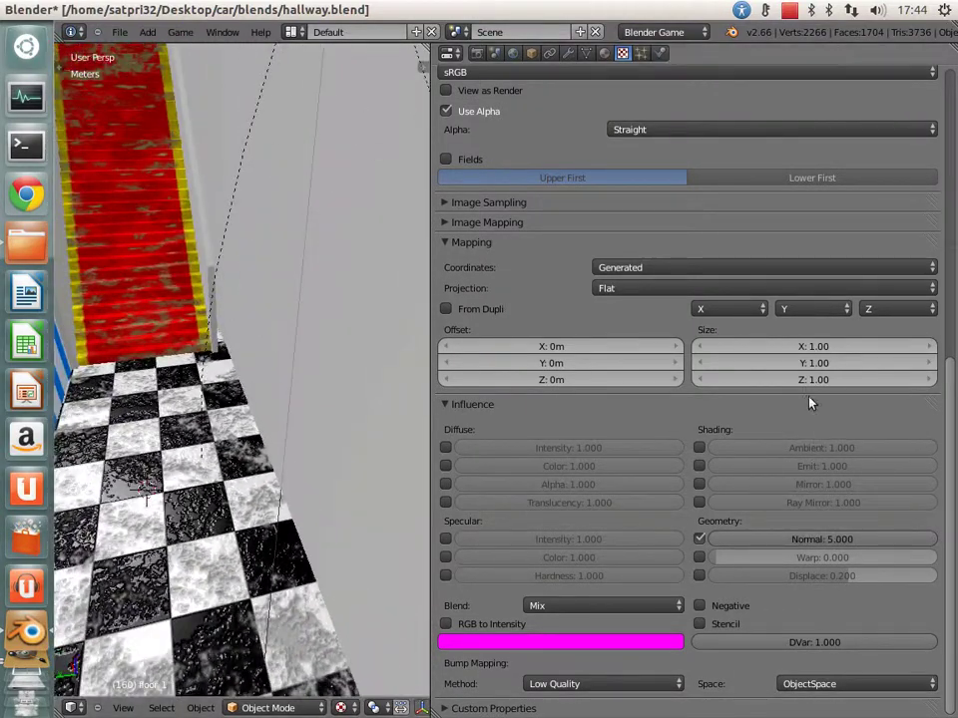
mouse_move(834, 540)
mouse_down()
mouse_move(648, 544)
mouse_move(683, 547)
mouse_up()
middle_drag(166, 578, 254, 576)
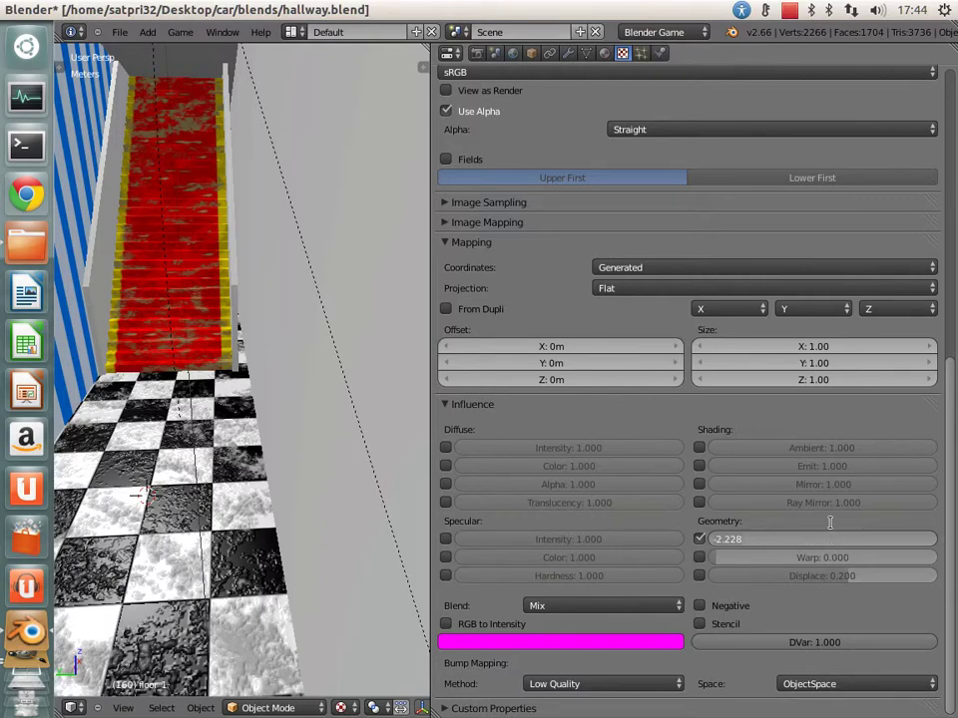
text(1)
key(Return)
mouse_move(382, 615)
middle_down()
mouse_move(256, 620)
mouse_move(159, 559)
middle_up()
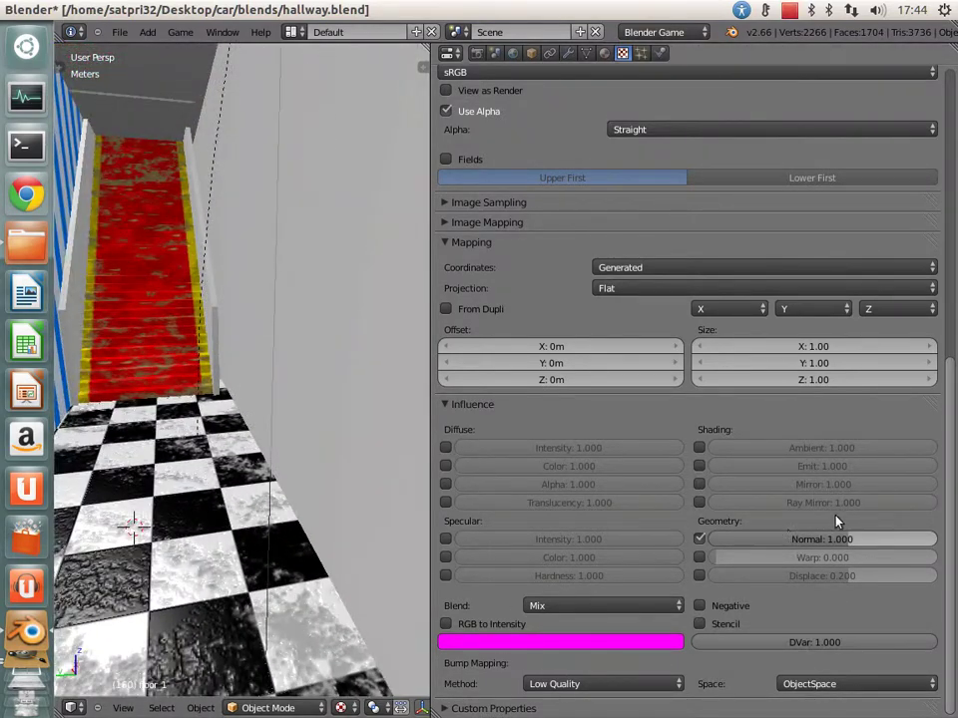
key(Return)
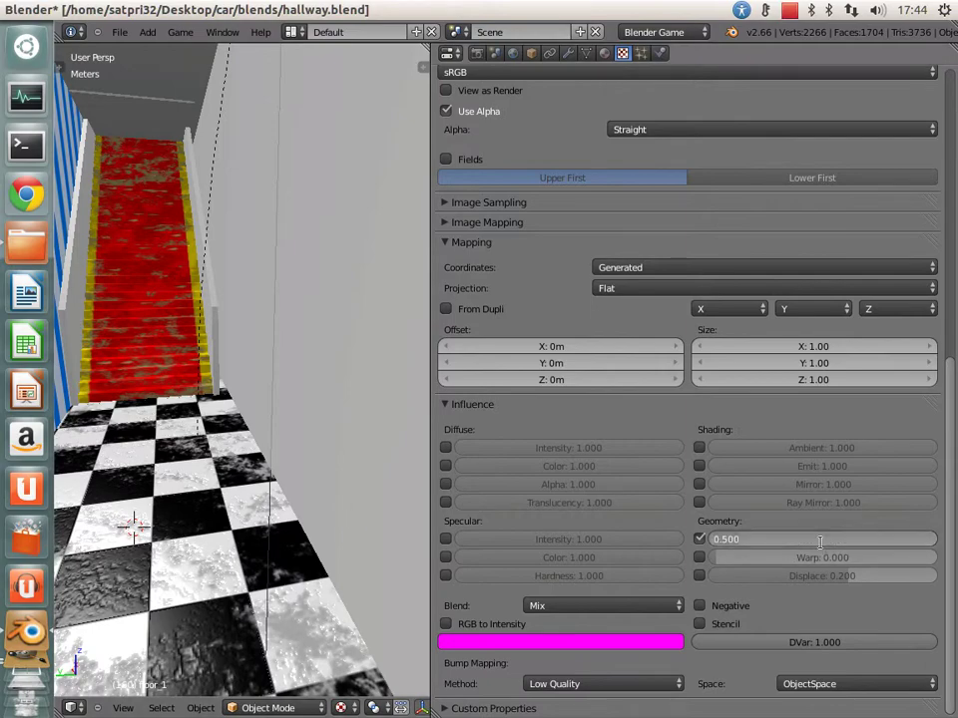
Step: Set the Normal strength to 0.1 and save hallway.blend
text(1)
key(Return)
mouse_move(315, 446)
middle_down()
mouse_move(326, 492)
mouse_move(316, 496)
mouse_move(312, 466)
mouse_move(202, 436)
middle_up()
key(ctrl+s)
key(Return)
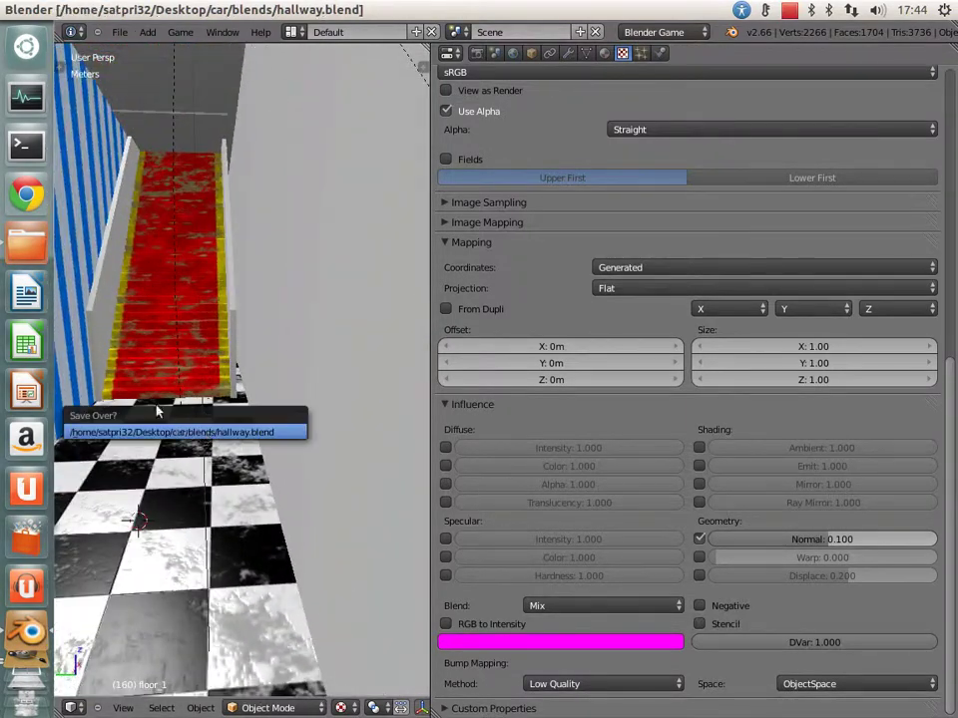
key(ctrl+z)
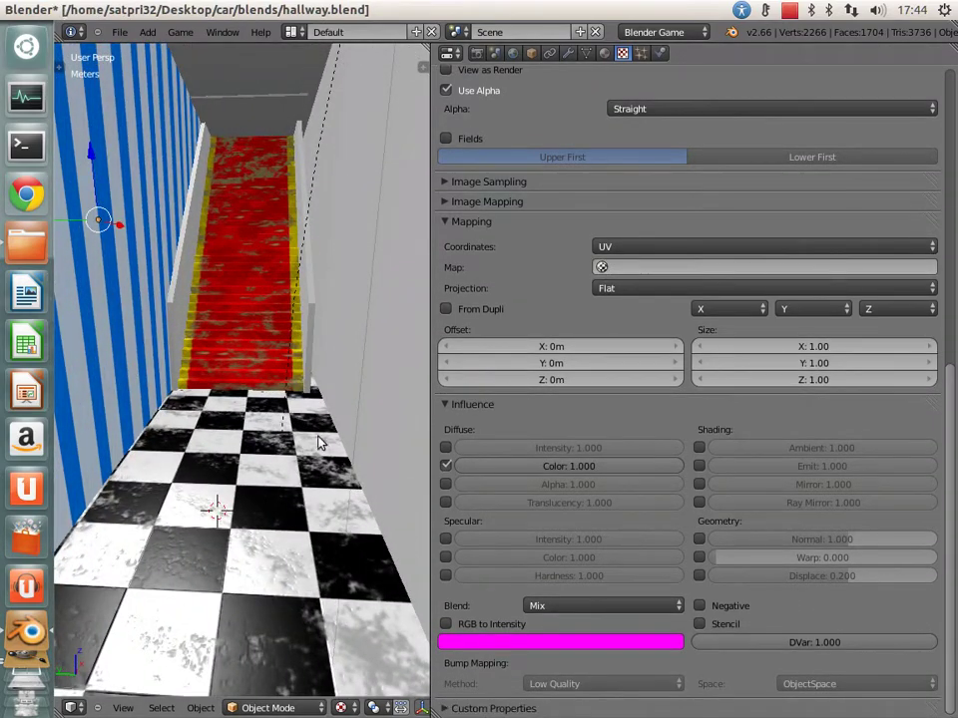
Step: Restore the normal-map texture settings and save hallway.blend again
key(ctrl+z)
mouse_move(193, 552)
middle_down()
mouse_move(209, 600)
mouse_move(182, 567)
mouse_move(273, 597)
mouse_move(240, 526)
mouse_move(297, 511)
mouse_move(233, 530)
mouse_move(240, 539)
middle_up()
key(ctrl+s)
key(Return)
Step: Set floor_1's Diffuse Intensity to 1.000 in the Material settings
scroll(658, 349, up, 5)
scroll(649, 169, up, 5)
click(604, 53)
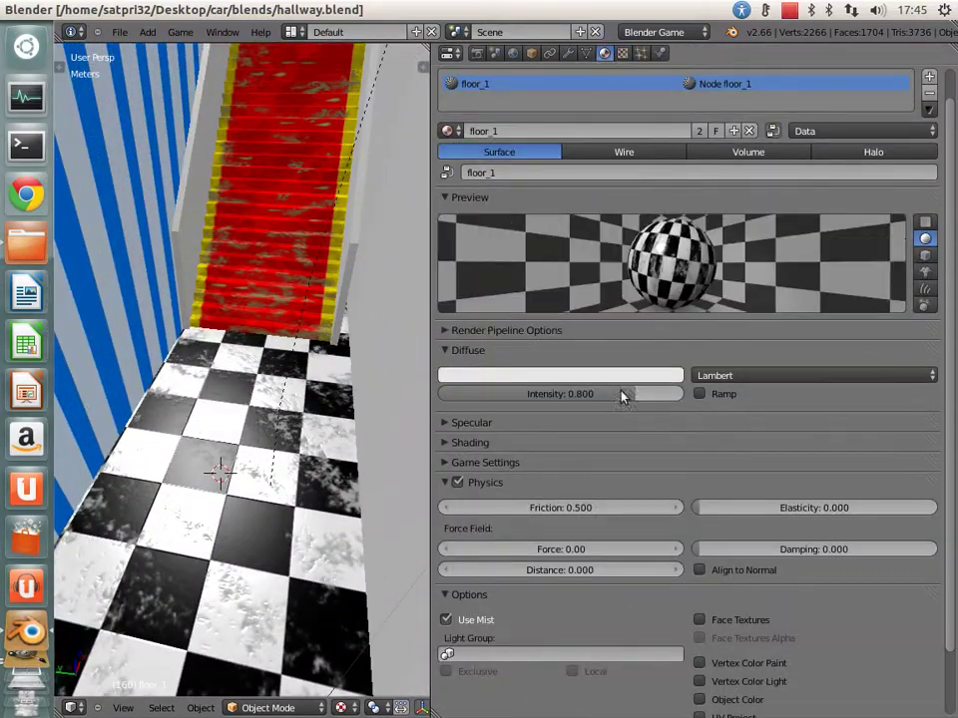
drag(629, 395, 378, 400)
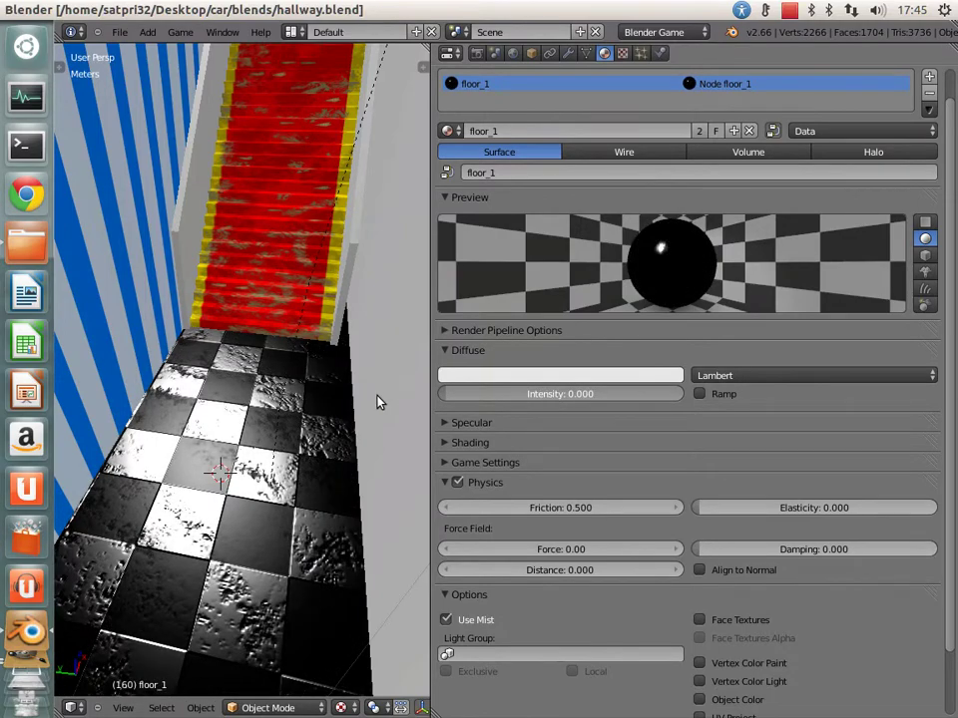
mouse_move(378, 400)
middle_down()
mouse_move(303, 552)
mouse_move(221, 419)
mouse_move(257, 457)
mouse_move(286, 459)
middle_up()
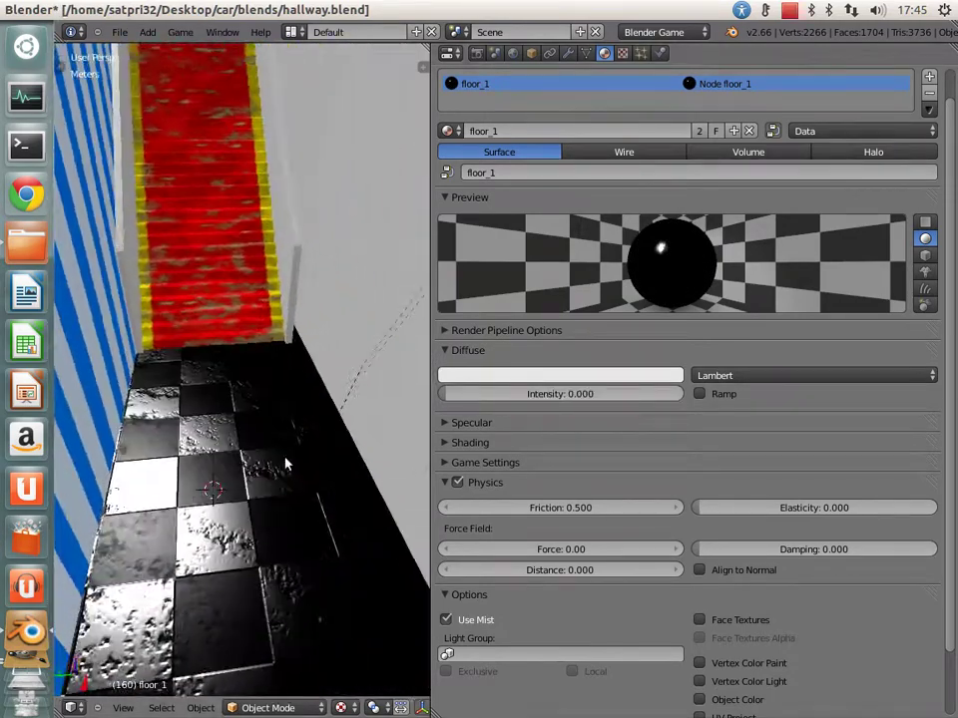
drag(489, 393, 638, 393)
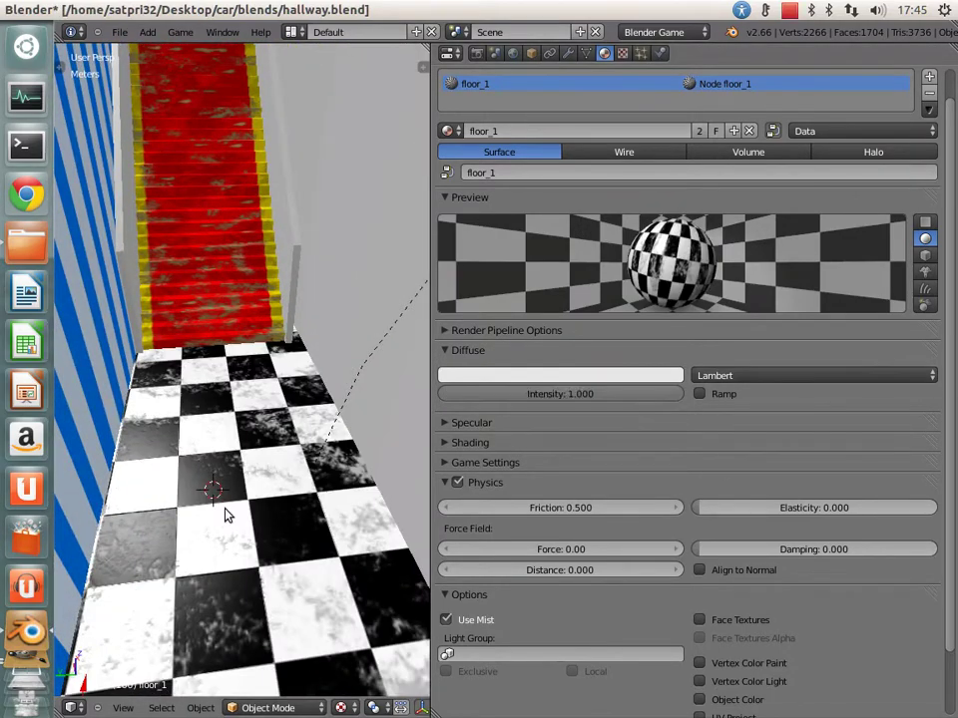
middle_drag(227, 513, 581, 488)
scroll(568, 519, down, 2)
Step: Collapse the unused panels and set Specular Intensity to about 0.467
click(464, 277)
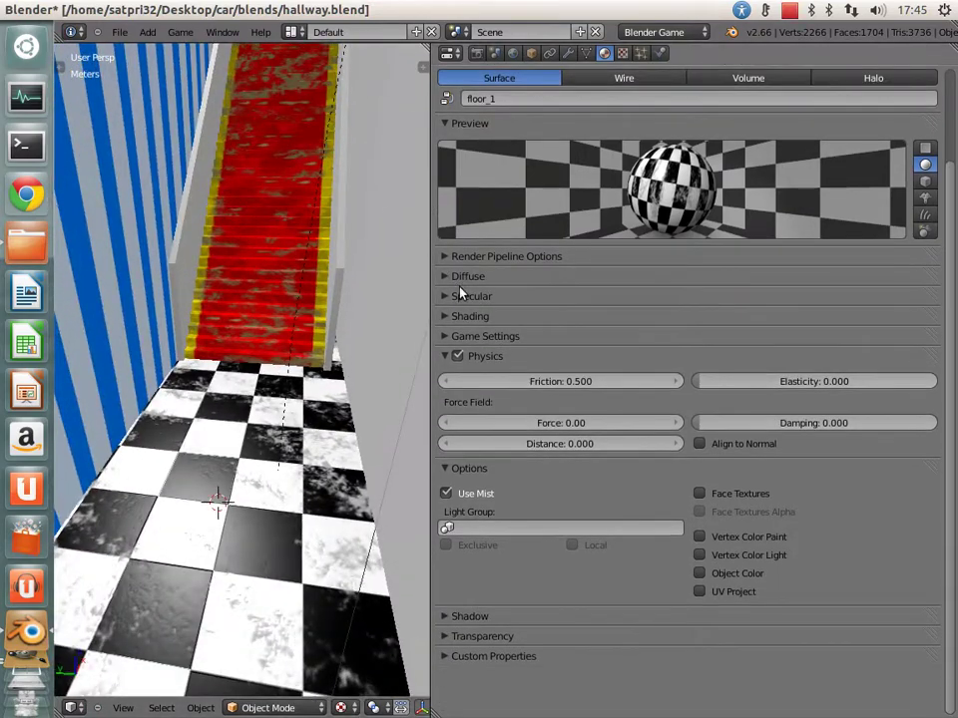
click(491, 355)
click(503, 377)
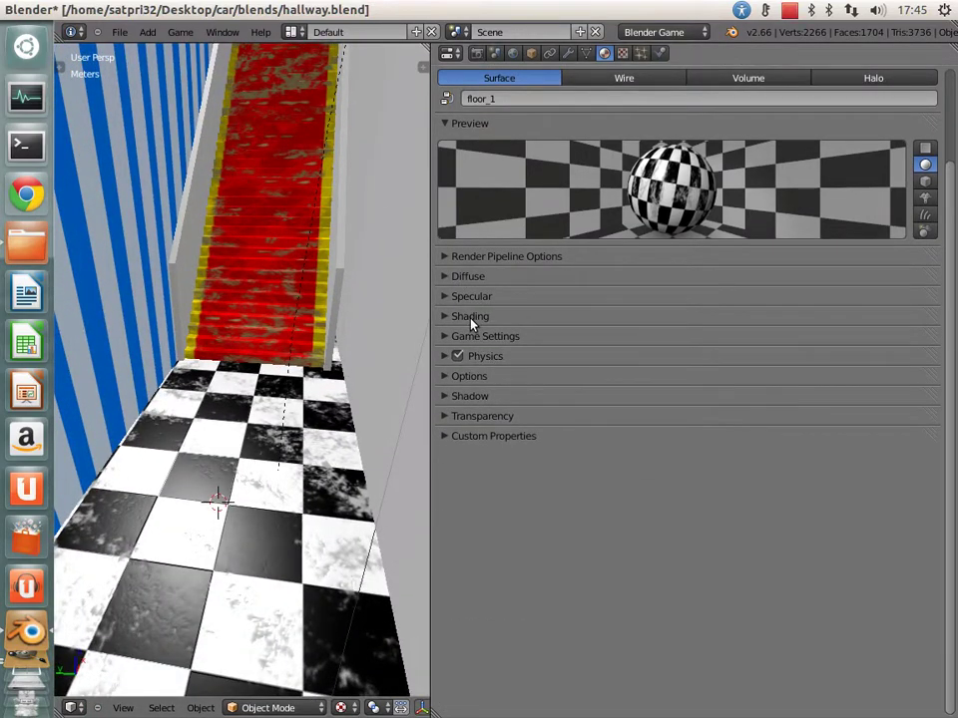
click(471, 296)
mouse_move(585, 344)
mouse_down()
mouse_move(355, 357)
mouse_move(392, 380)
mouse_up()
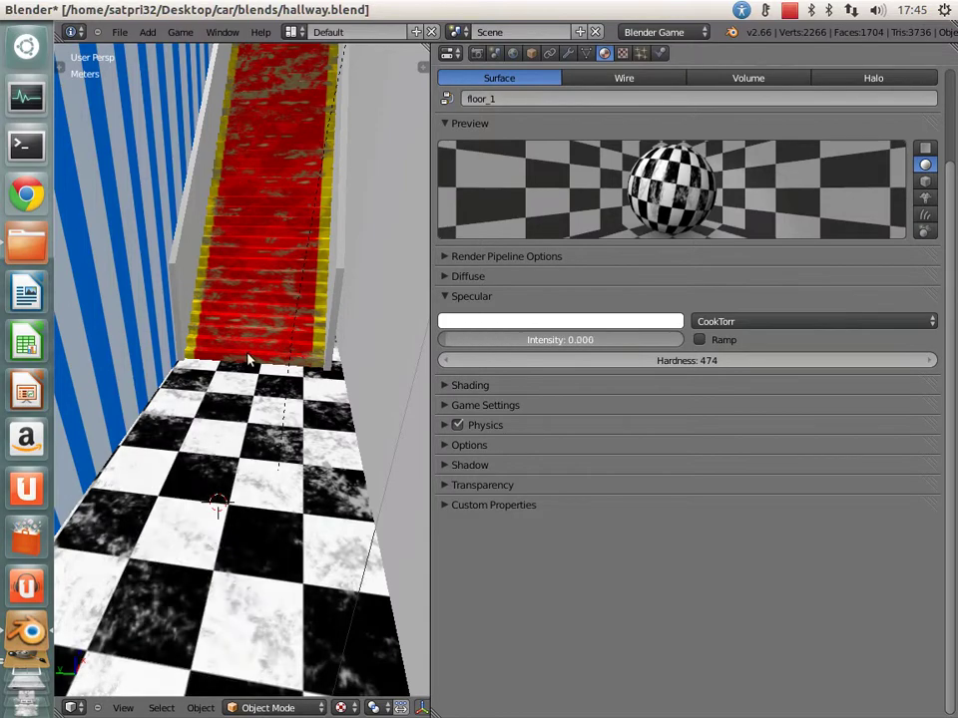
mouse_move(392, 380)
middle_down()
mouse_move(240, 507)
mouse_move(442, 442)
middle_up()
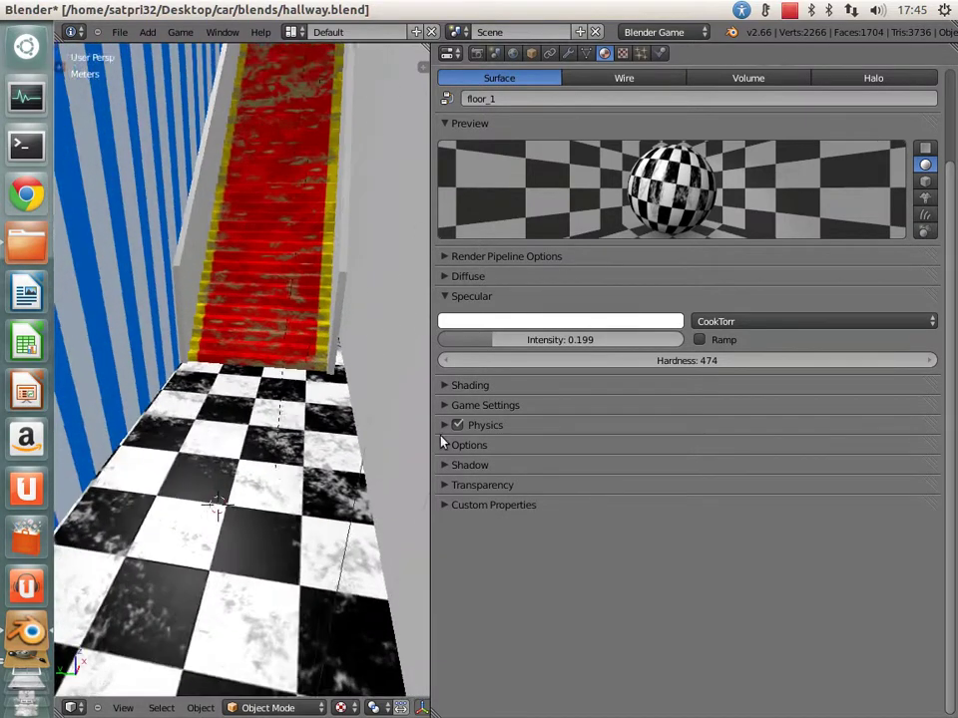
drag(540, 340, 605, 340)
mouse_move(287, 444)
middle_down()
mouse_move(252, 578)
mouse_move(399, 419)
middle_up()
Step: In the floor texture settings, adjust the normal bump strength and return it to 1.0
click(623, 53)
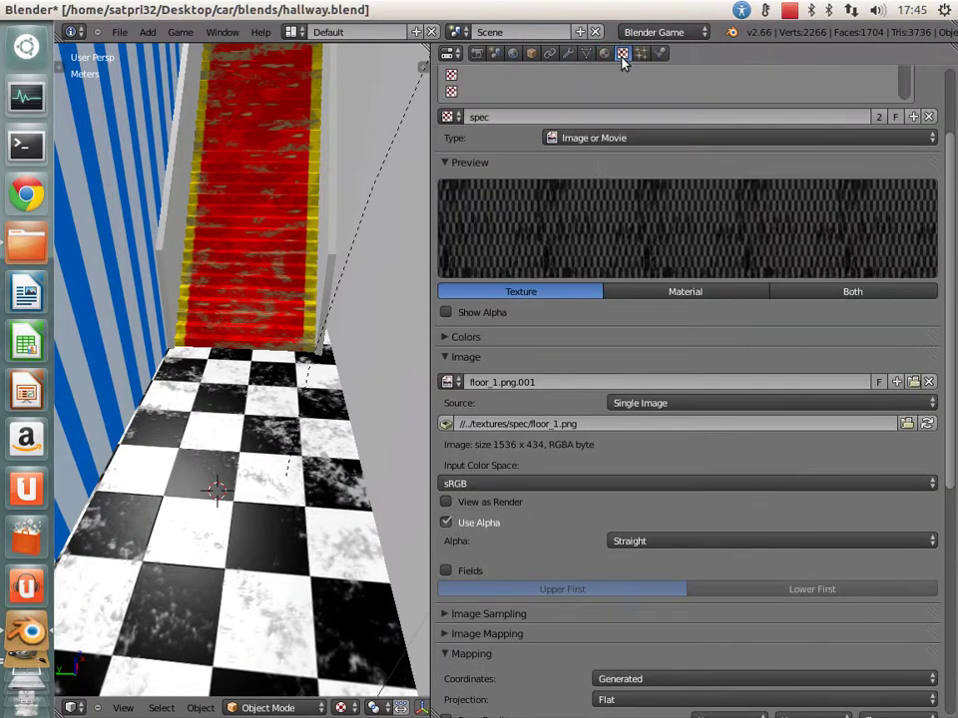
scroll(801, 636, down, 5)
scroll(858, 569, down, 3)
drag(828, 539, 654, 537)
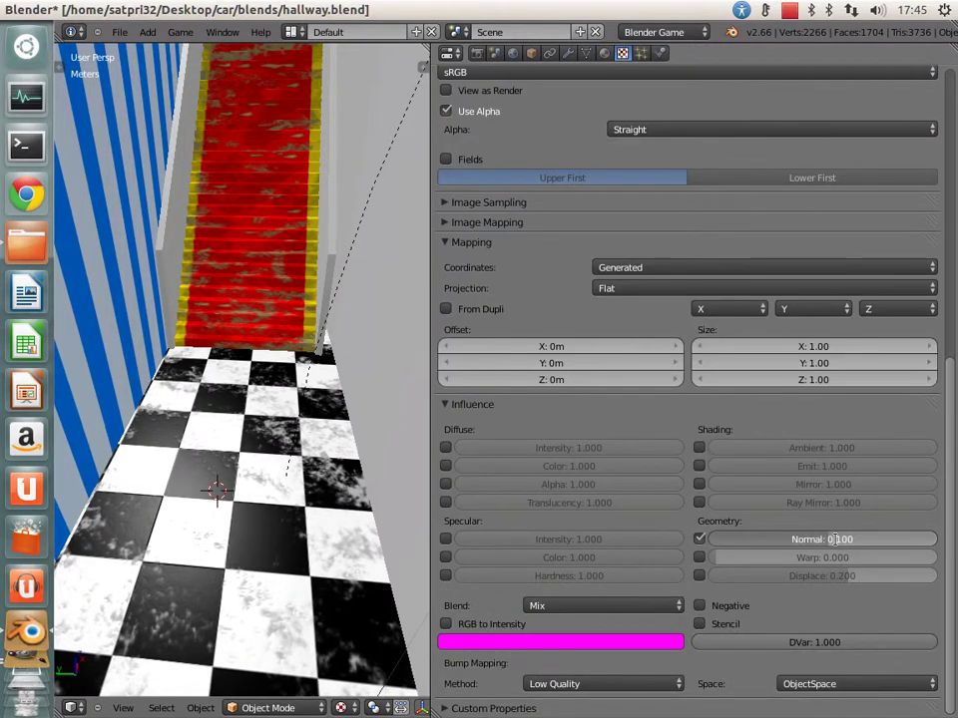
mouse_move(399, 568)
middle_down()
mouse_move(294, 624)
mouse_move(250, 572)
middle_up()
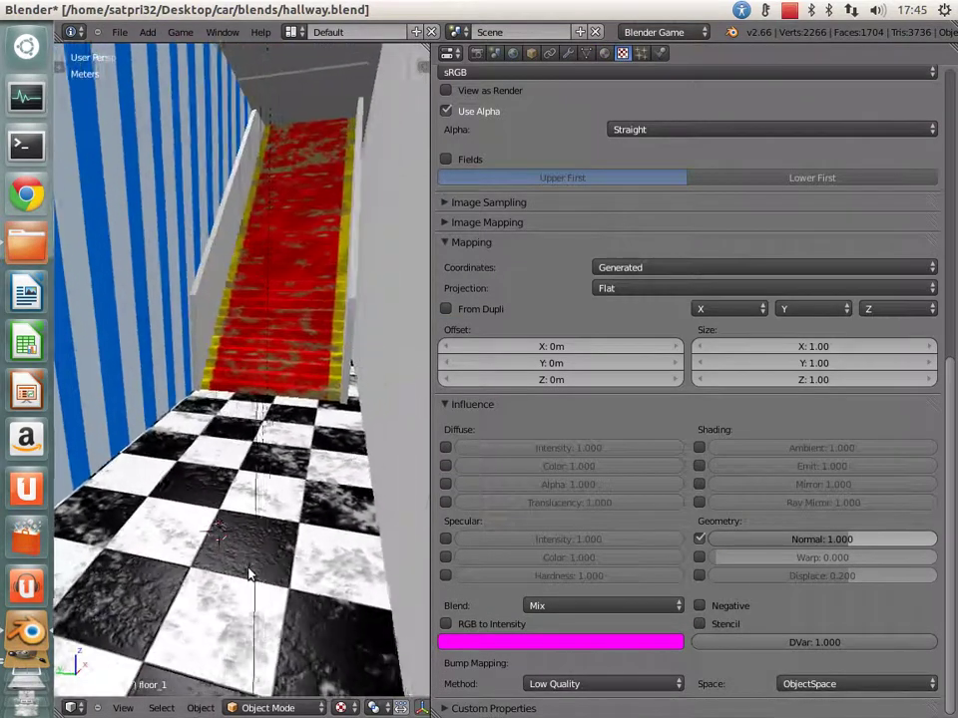
Step: Save the file and look through the scene camera, trying then undoing a free camera move
key(KP_0)
key(ctrl+s)
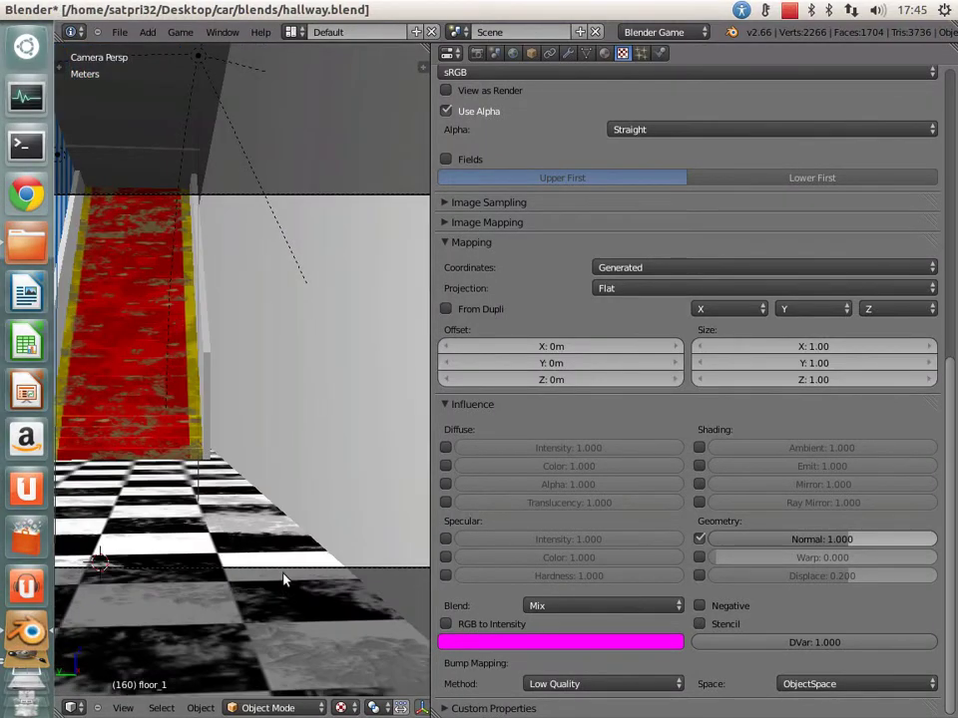
right_drag(284, 572, 165, 703)
key(g)
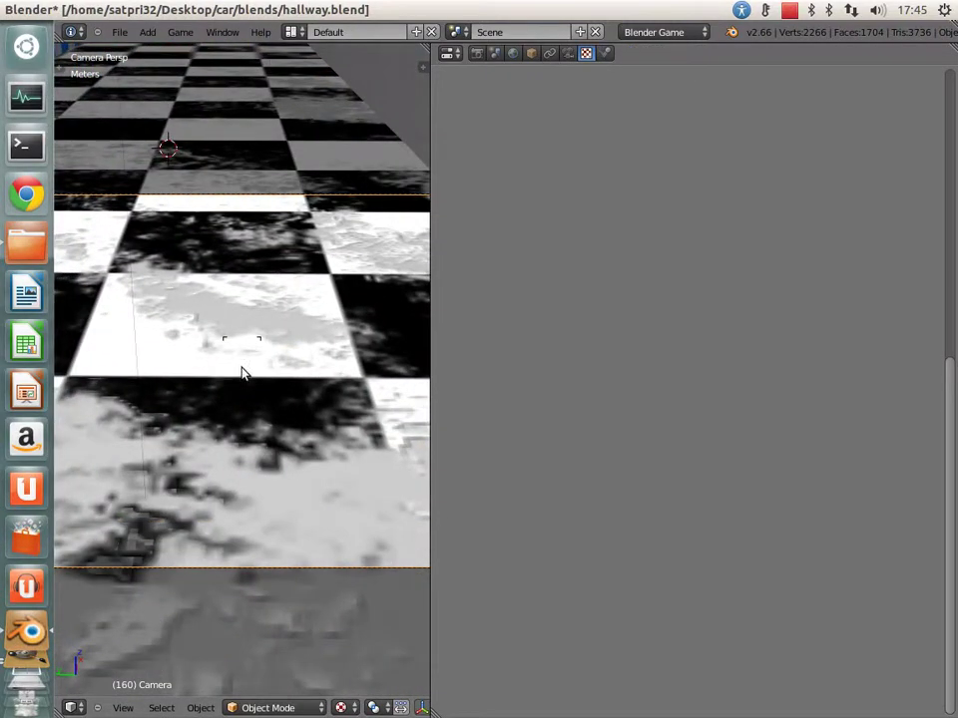
click(241, 370)
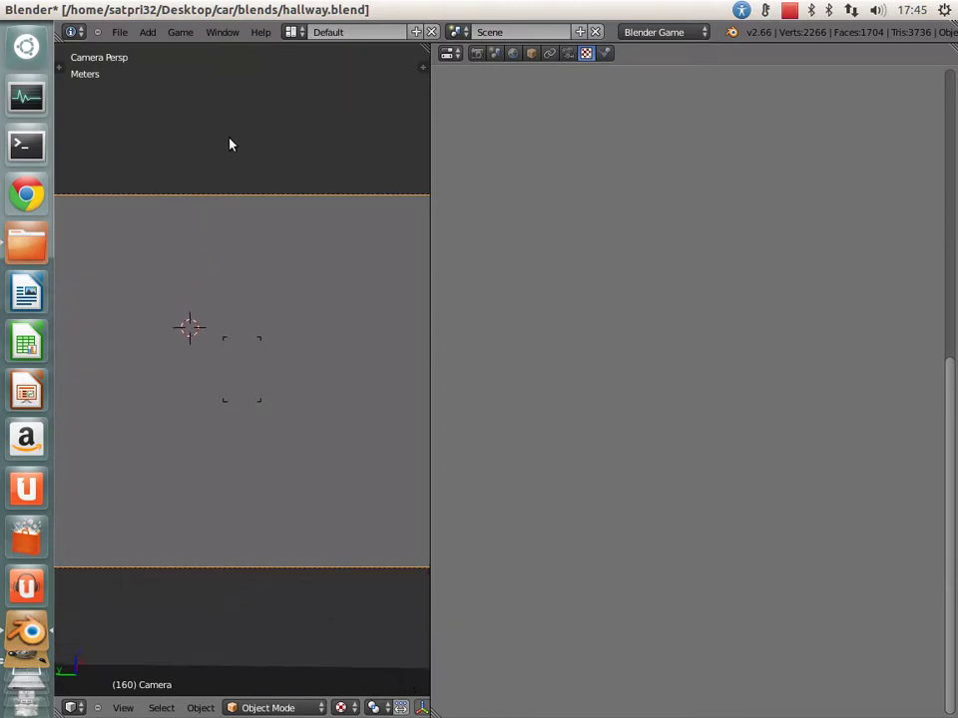
right_click(245, 375)
key(alt+g)
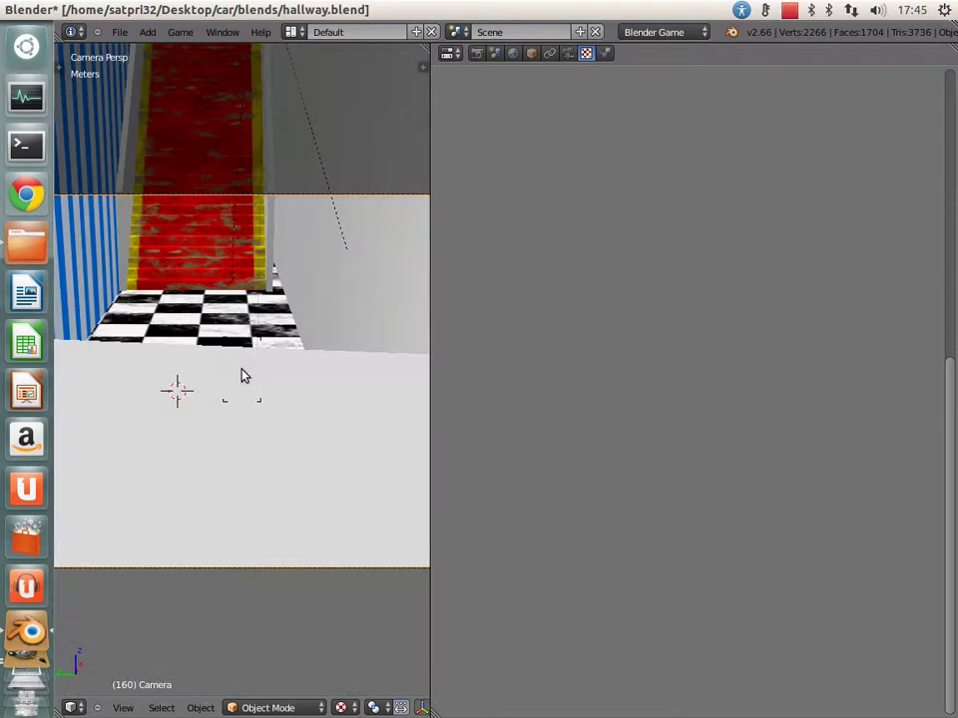
key(ctrl+z)
Step: Move the camera vertically along Z until the red staircase shows above the checkered floor
key(g)
key(z)
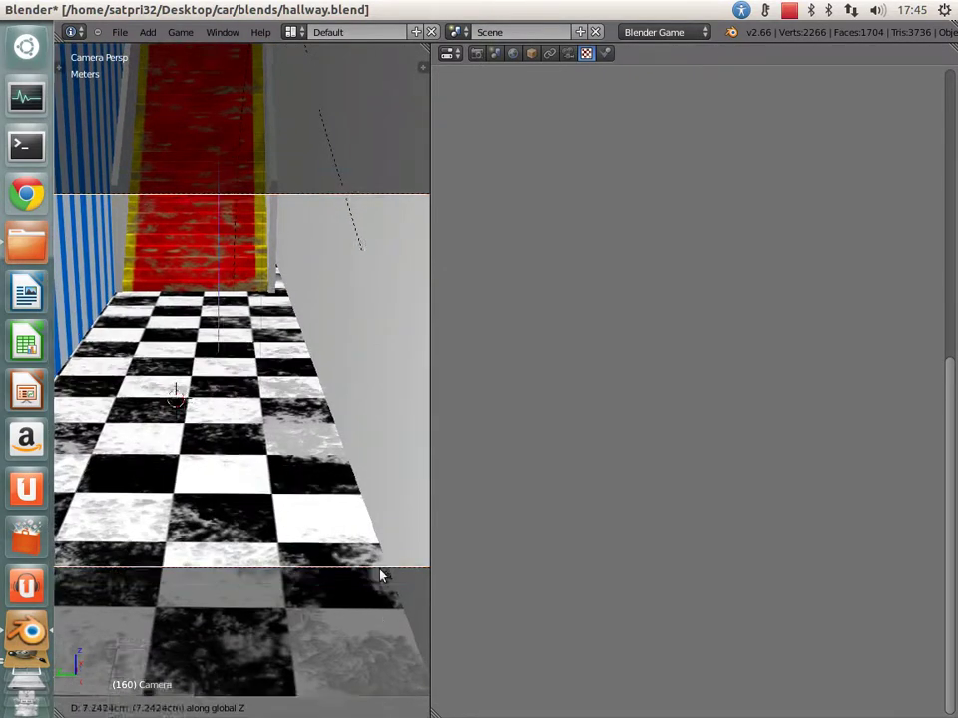
click(202, 632)
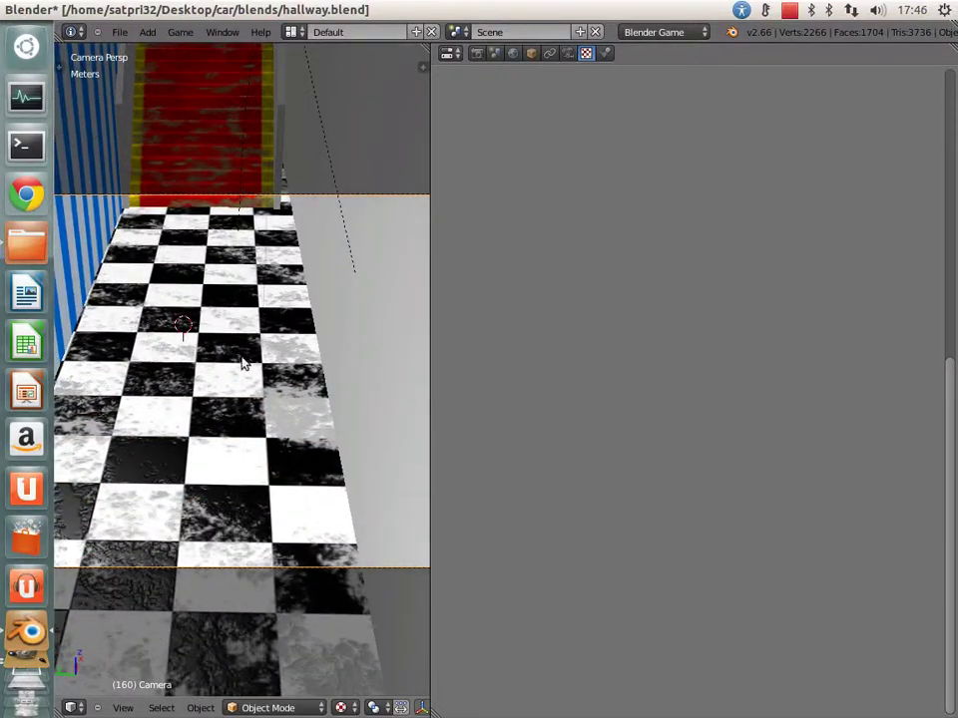
key(g)
key(z)
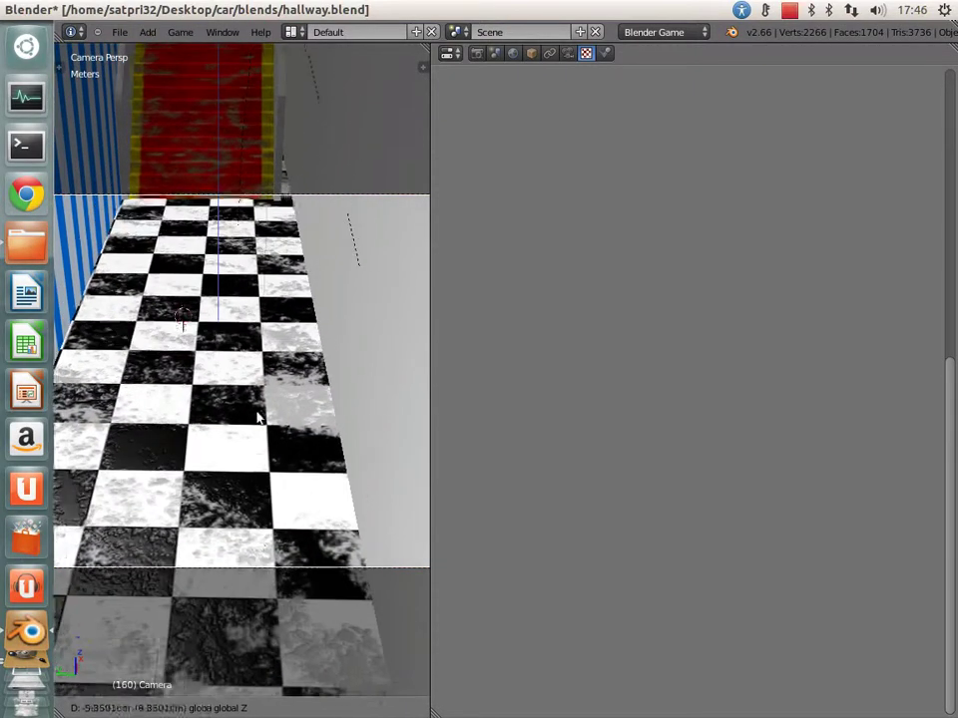
click(248, 78)
key(g)
key(z)
click(238, 173)
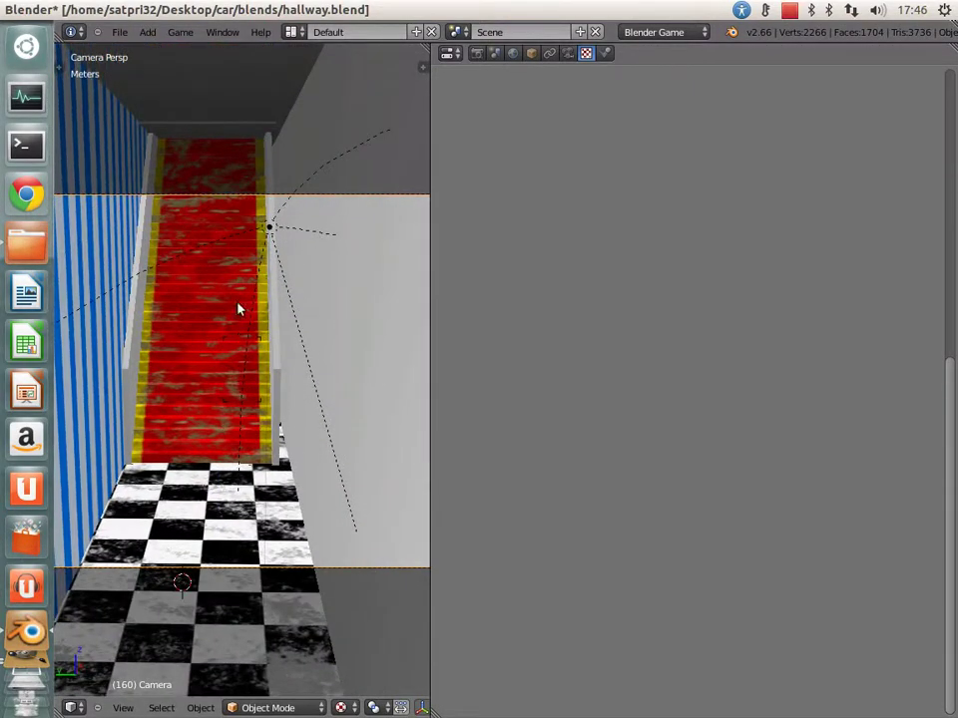
key(g)
key(z)
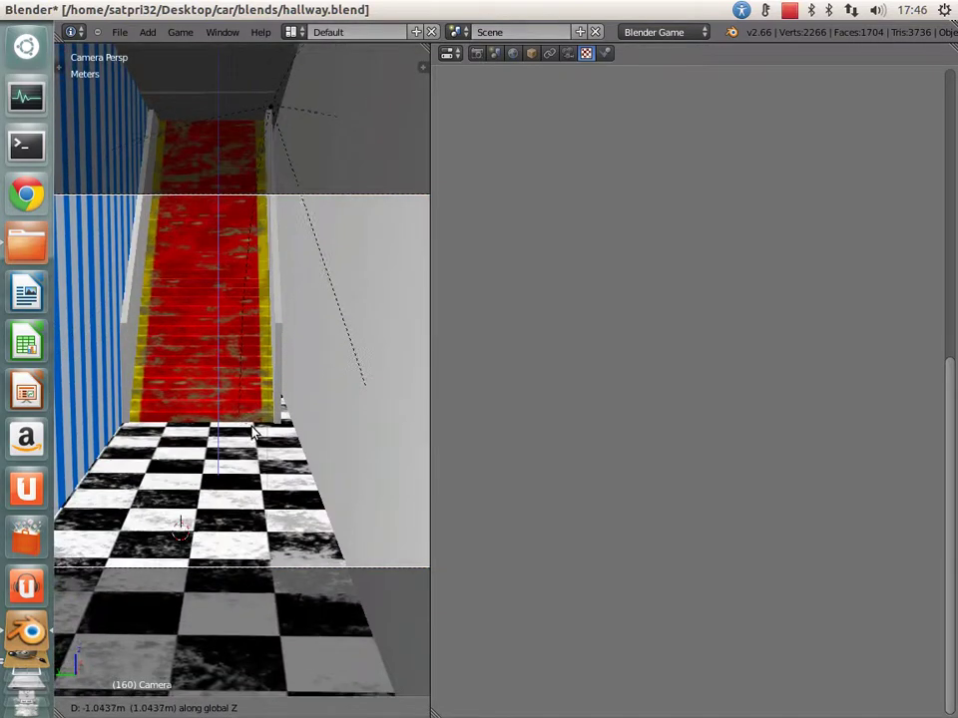
click(248, 446)
Step: Save hallway.blend over the existing file and render the hallway with F12
key(ctrl+s)
click(248, 451)
key(F12)
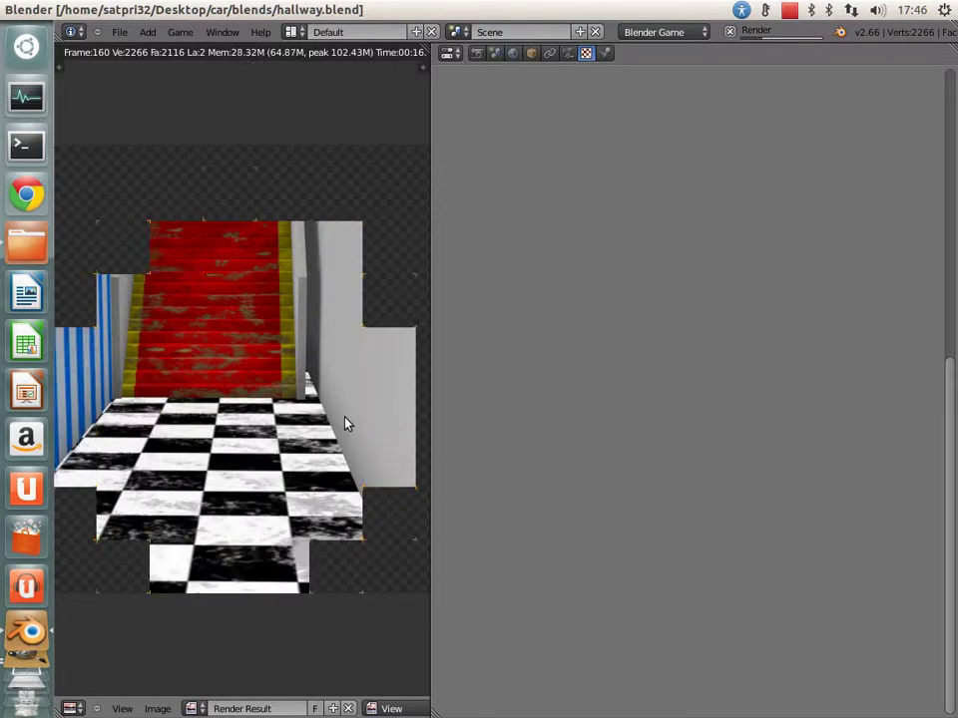
Step: Enlarge and pan the finished render, then return to the 3D hallway and orbit toward the stairs
drag(428, 347, 722, 299)
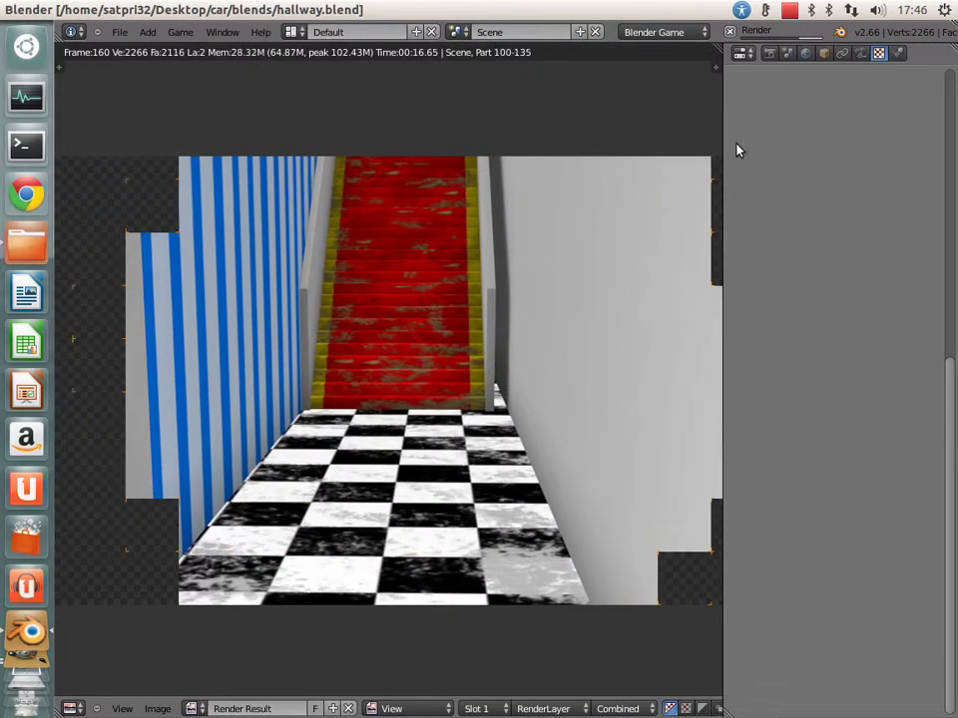
middle_drag(398, 486, 406, 506)
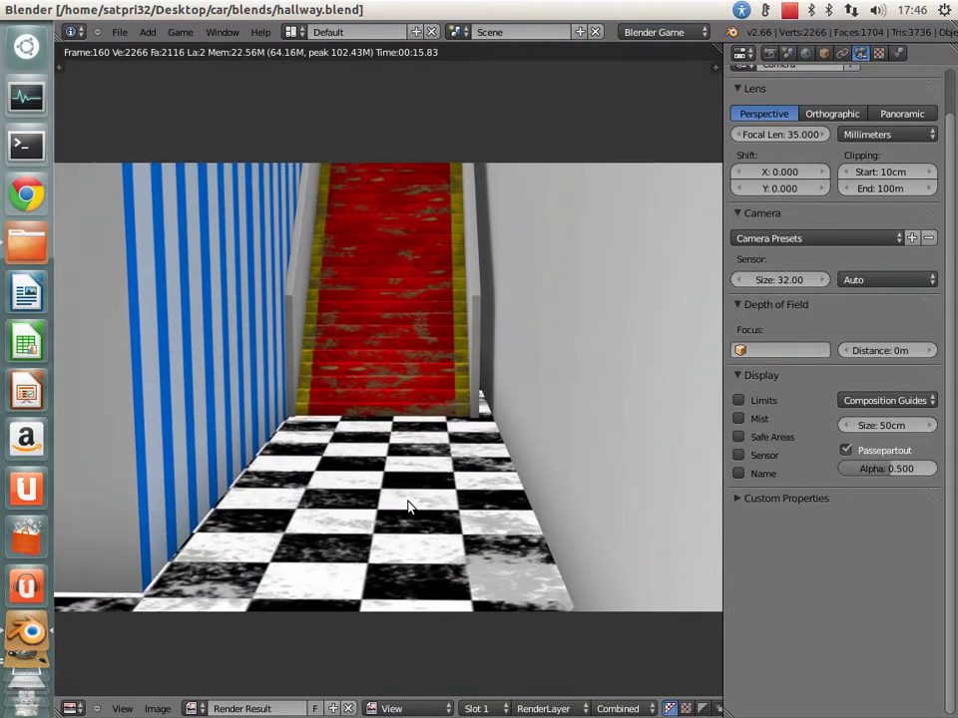
key(shift+F5)
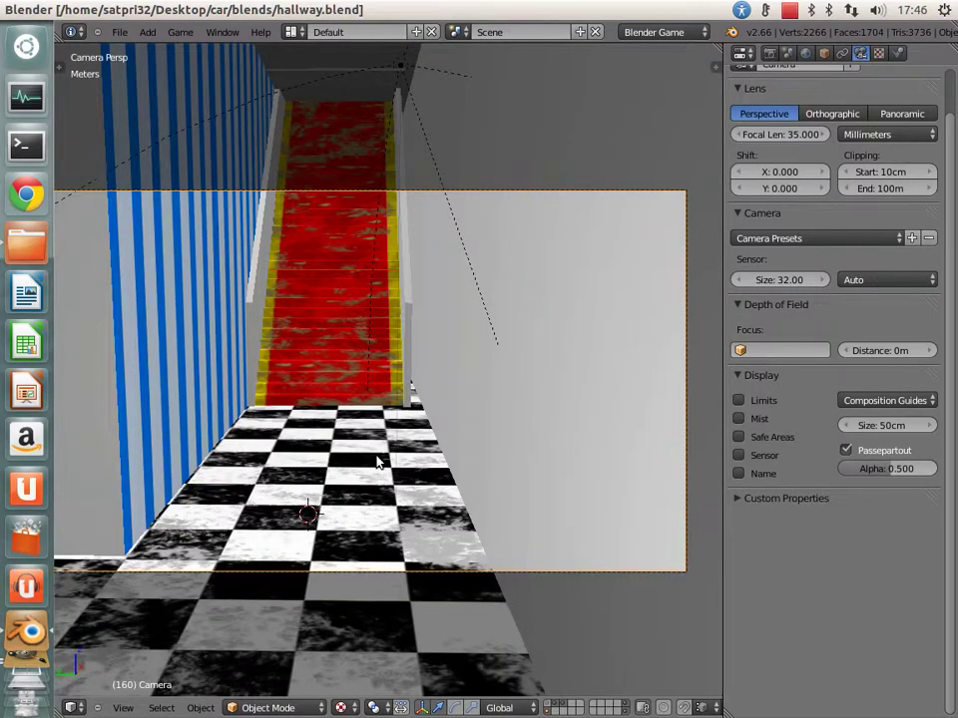
mouse_move(380, 460)
middle_down()
mouse_move(376, 505)
mouse_move(388, 502)
mouse_move(395, 459)
middle_up()
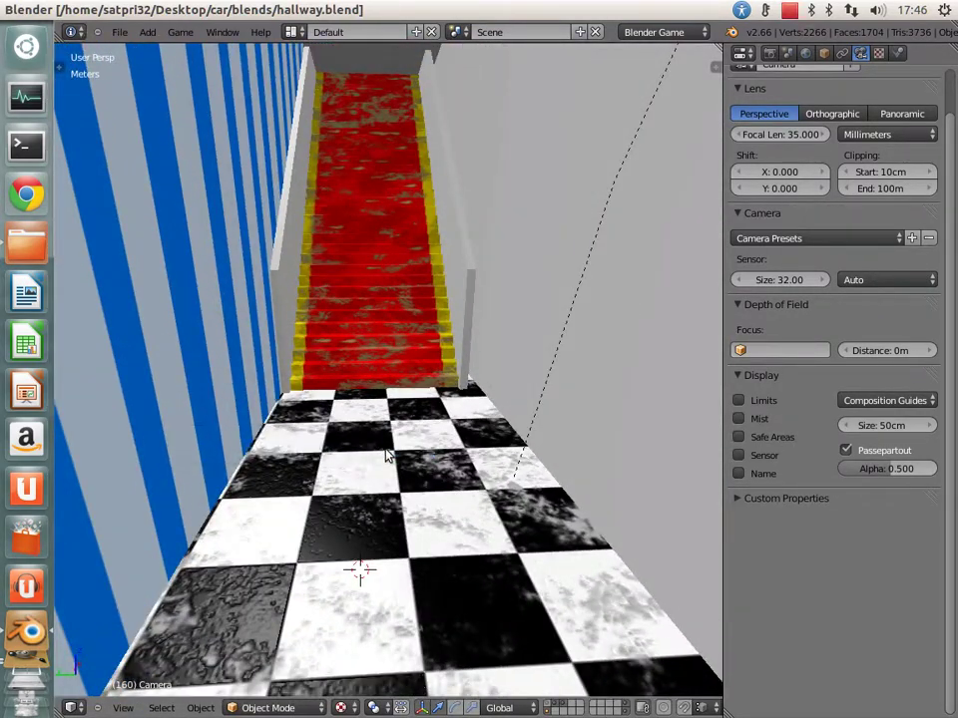
mouse_move(387, 454)
middle_down()
mouse_move(362, 515)
mouse_move(421, 528)
mouse_move(380, 465)
mouse_move(397, 534)
mouse_move(395, 465)
mouse_move(380, 491)
mouse_move(243, 400)
mouse_move(337, 431)
mouse_move(332, 406)
mouse_move(340, 393)
mouse_move(348, 496)
middle_up()
Step: Save hallway.blend again and select the checkered floor plane
right_click(385, 472)
key(ctrl+s)
click(385, 459)
right_click(243, 400)
right_click(440, 572)
middle_drag(440, 572, 462, 556)
Step: Abandon an edit-mode move, then nudge the floor object along the Y axis
key(Tab)
click(431, 595)
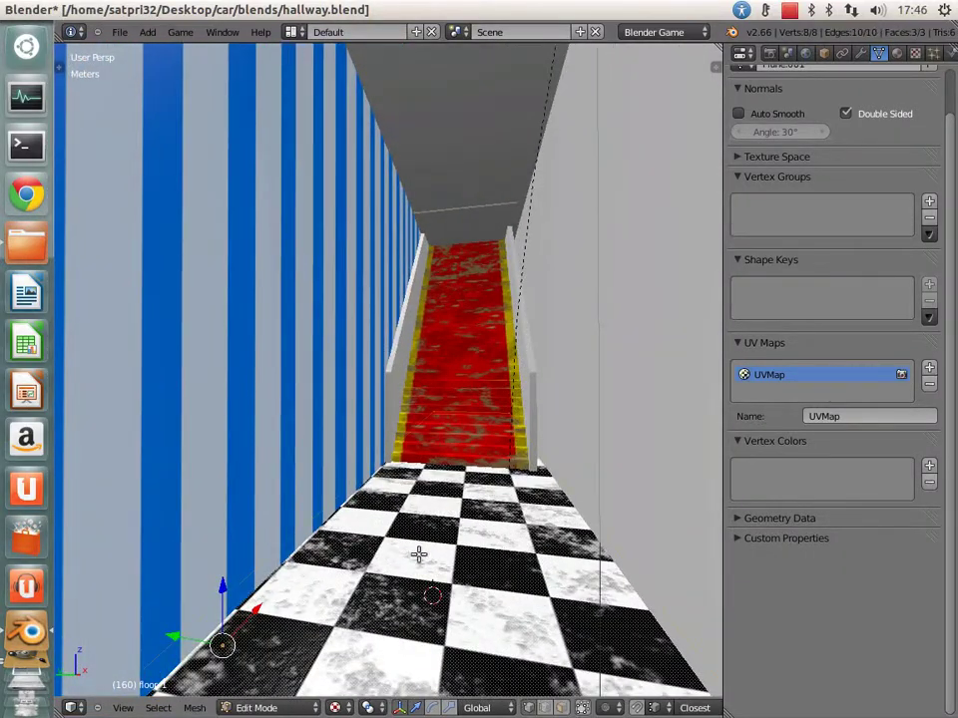
key(g)
key(z)
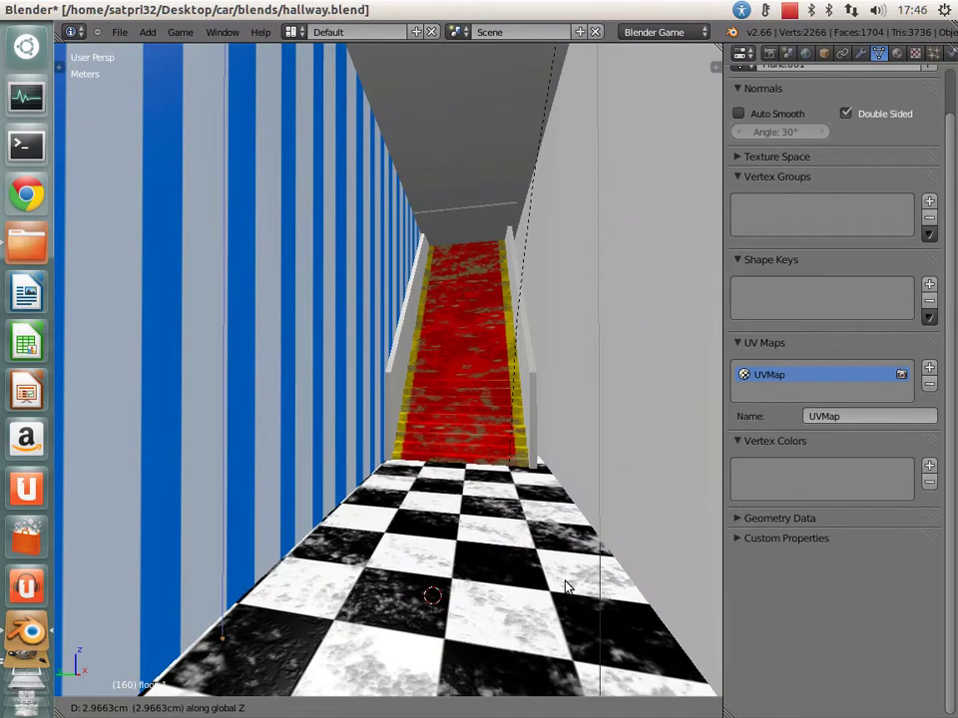
key(Escape)
key(Tab)
key(g)
key(x)
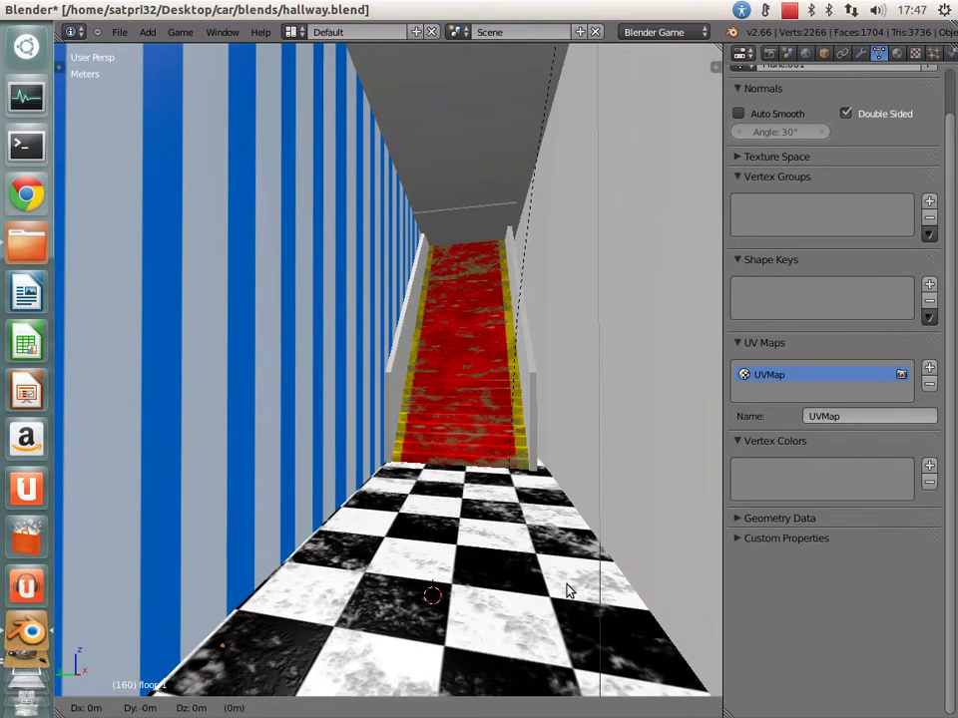
key(y)
click(561, 588)
Step: Isolate the floor in local view, check its edit mode, then restore the full hallway
key(KP_Divide)
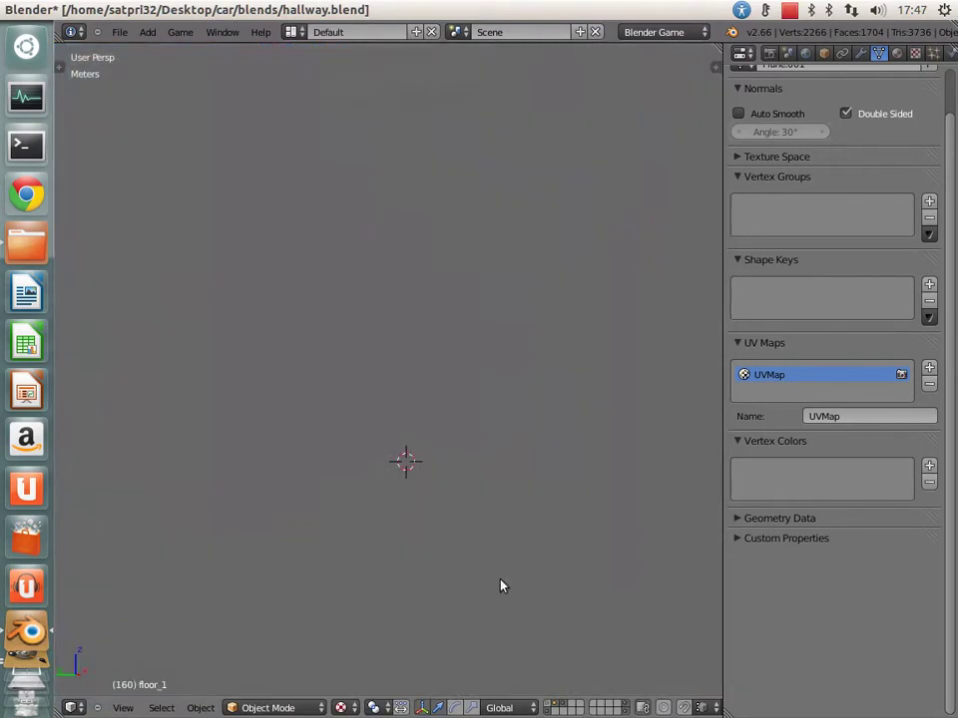
key(Tab)
scroll(474, 498, down, 3)
key(Tab)
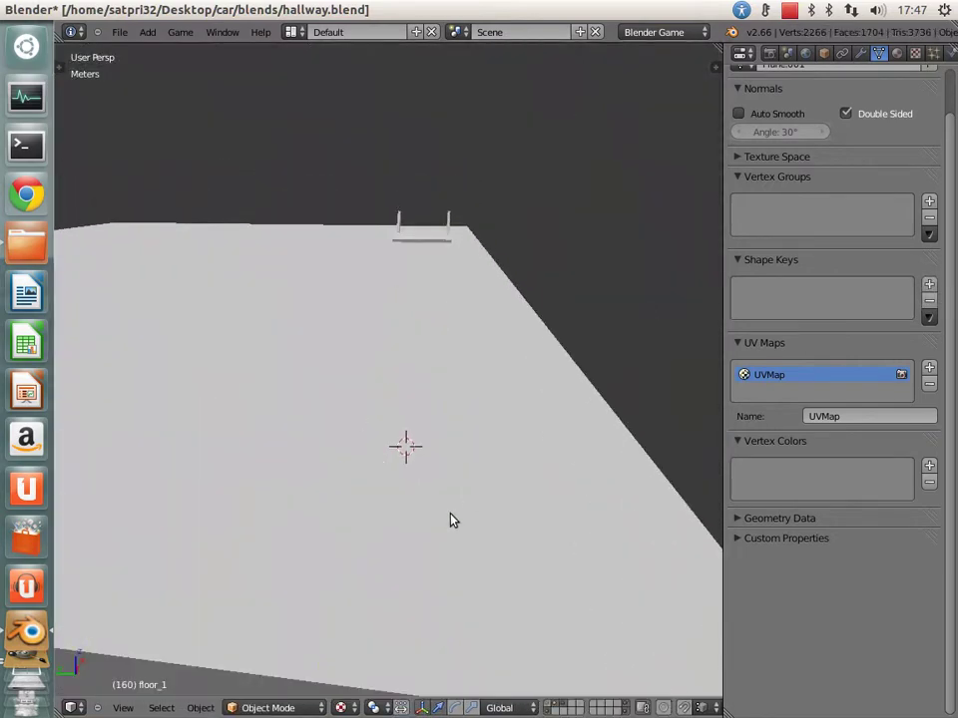
key(KP_Divide)
Step: Check the camera view, orbit out, and switch scene layers back to the hallway layer
key(KP_0)
mouse_move(435, 508)
middle_down()
mouse_move(361, 538)
mouse_move(234, 569)
mouse_move(545, 708)
middle_up()
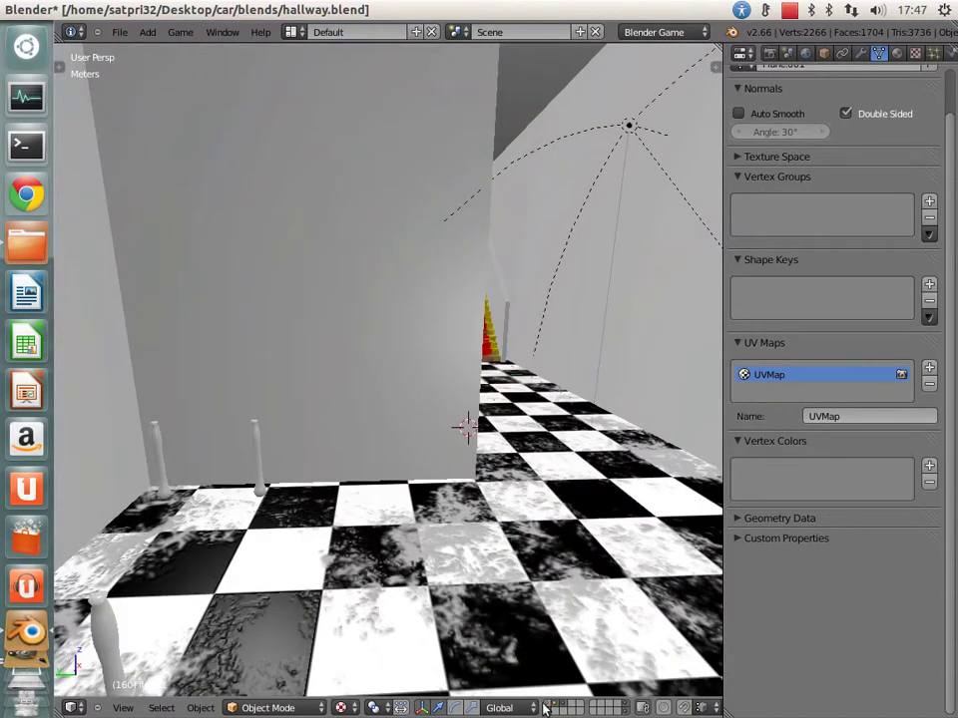
scroll(319, 544, up, 5)
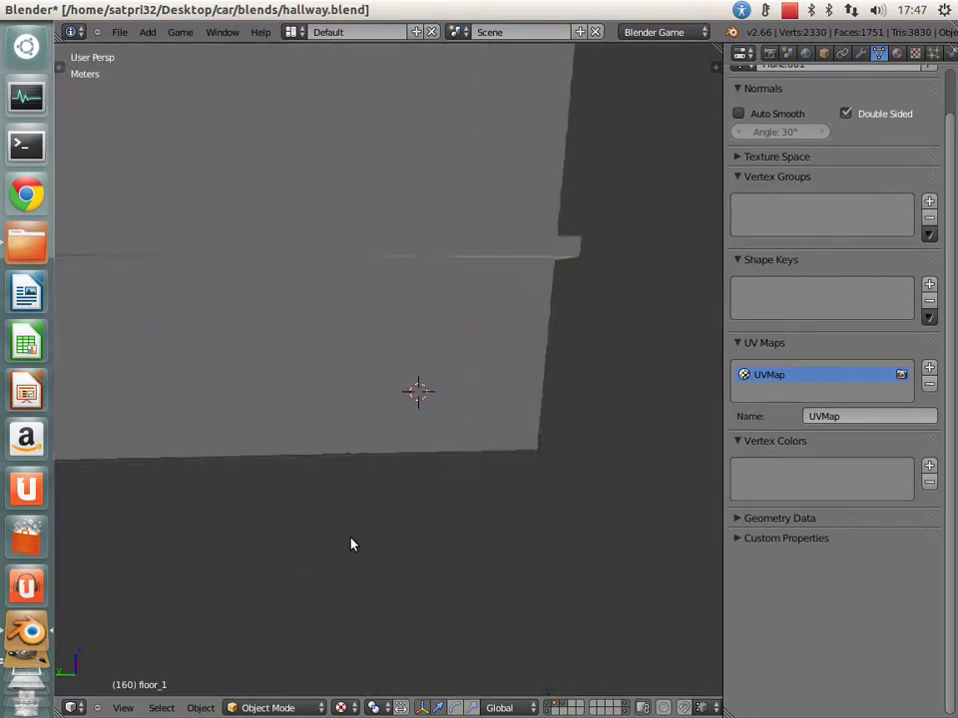
scroll(350, 544, up, 3)
click(559, 708)
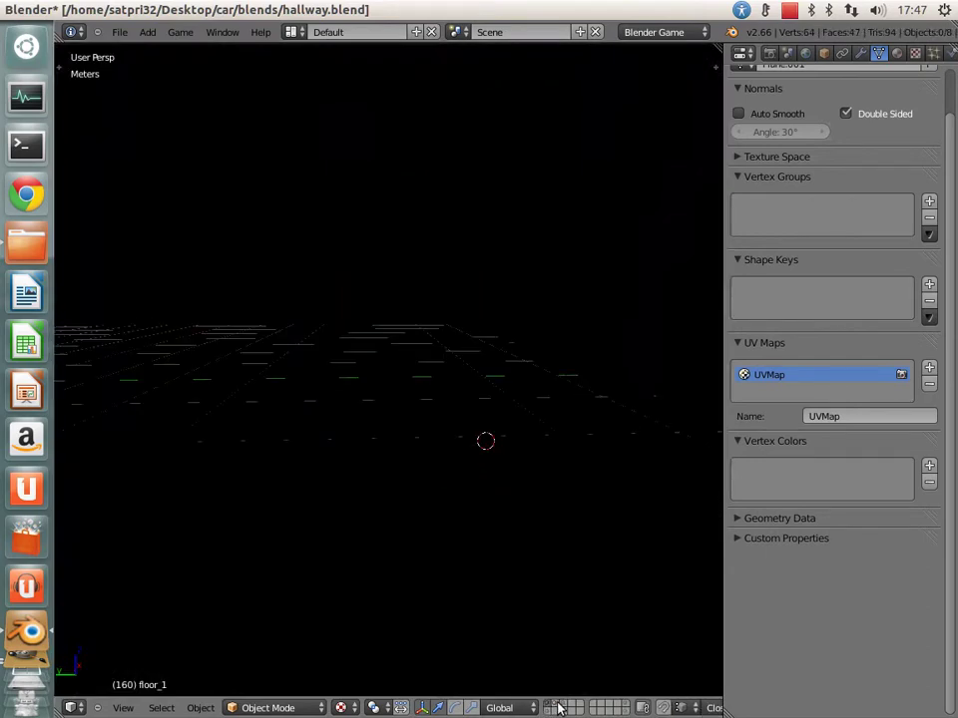
click(626, 709)
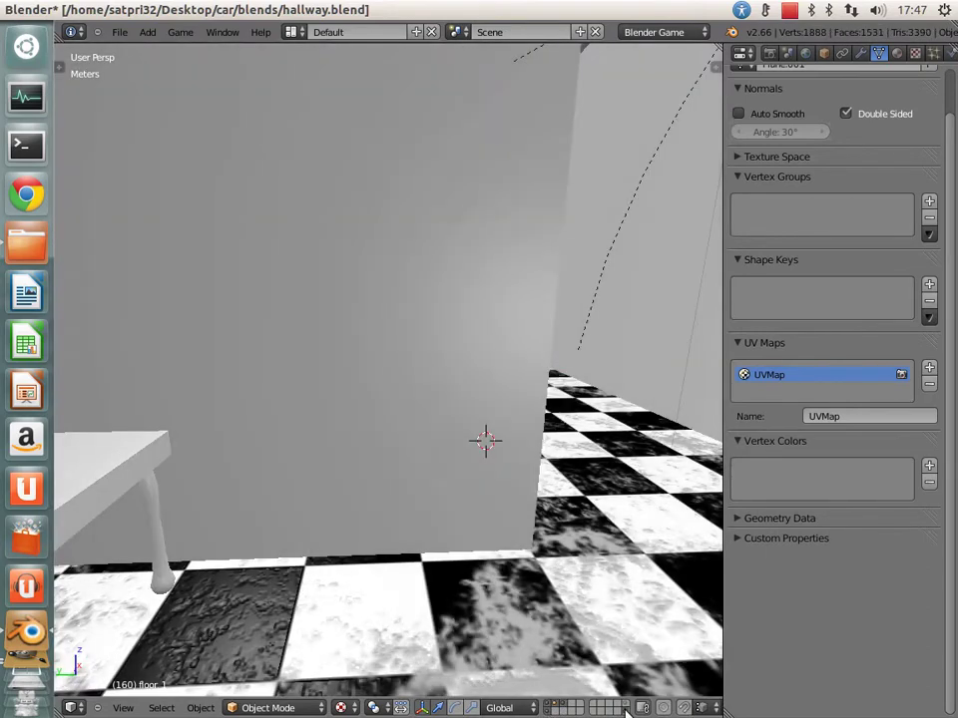
Step: Select the table, dismiss its layer popup, and cycle through layers back to the staircase layer
right_click(185, 482)
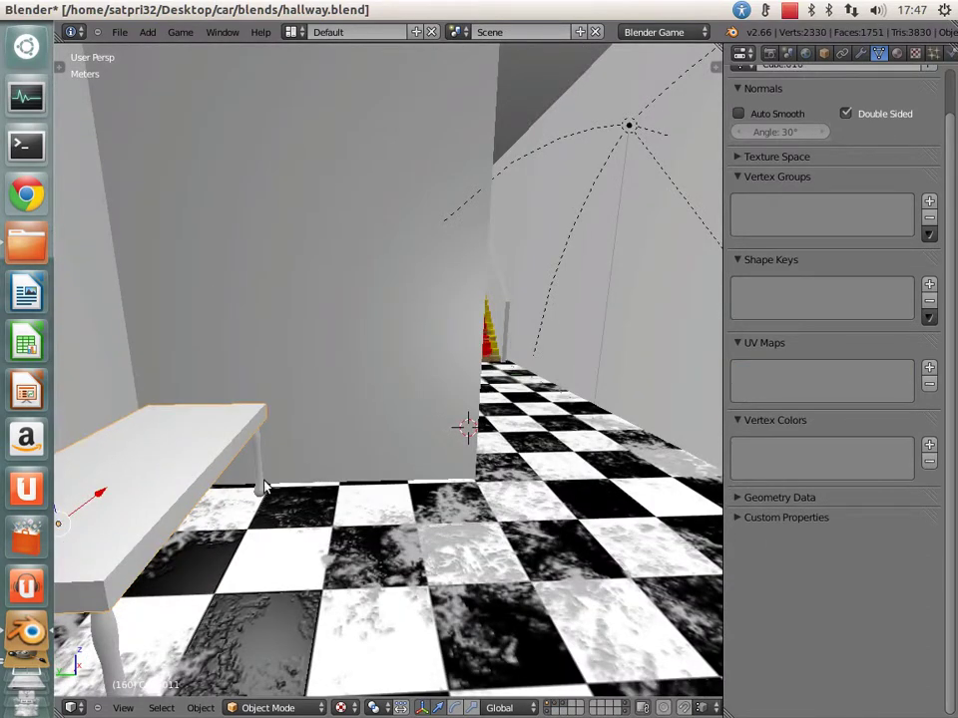
key(m)
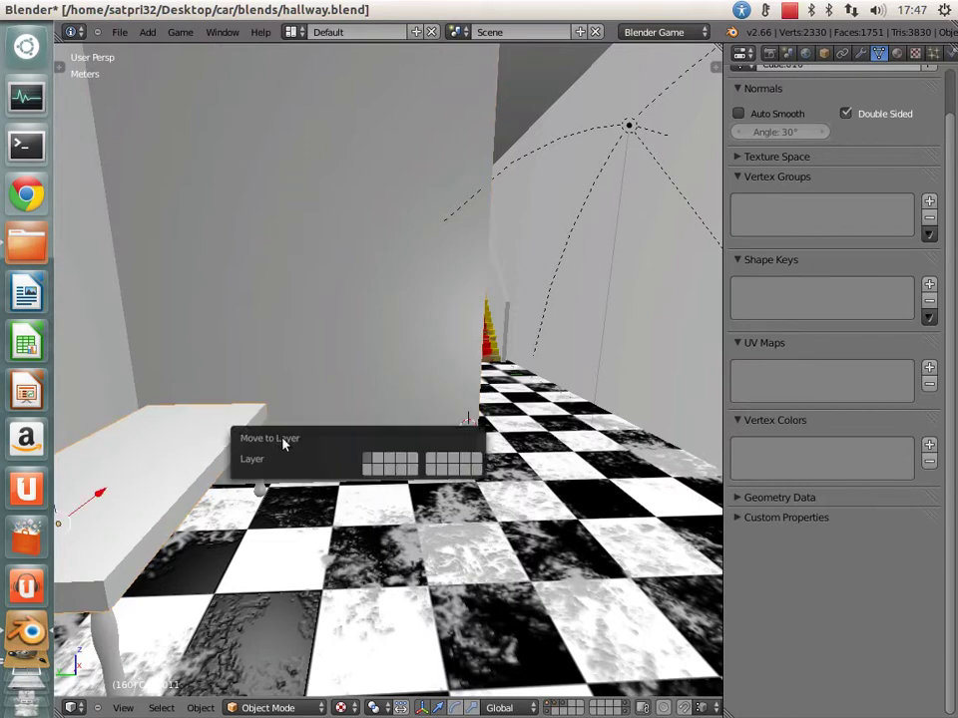
click(404, 369)
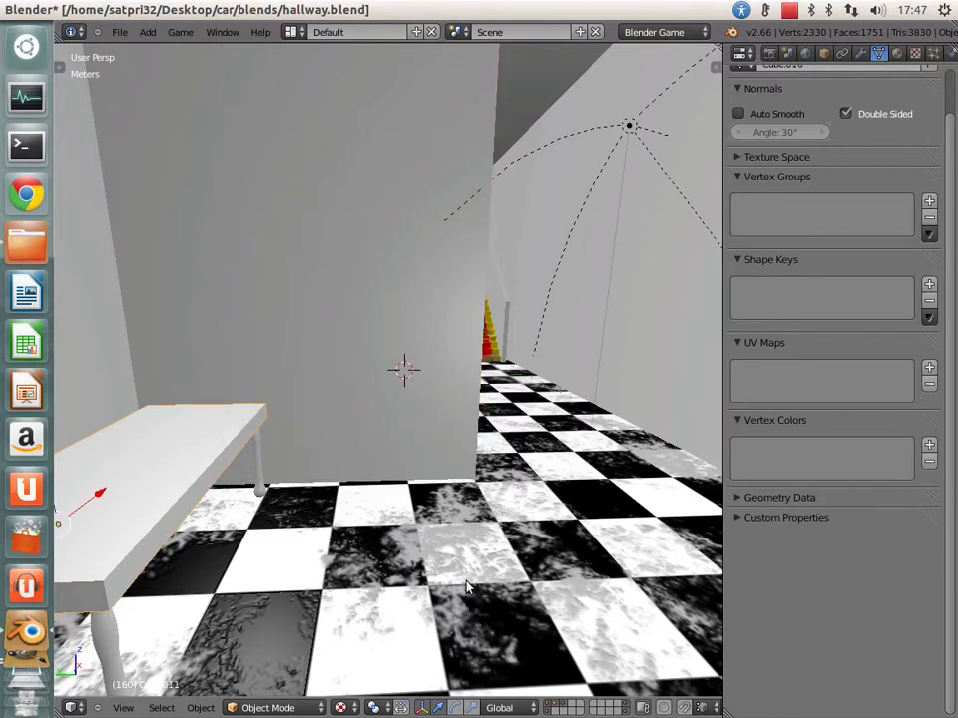
click(564, 708)
click(549, 703)
click(575, 706)
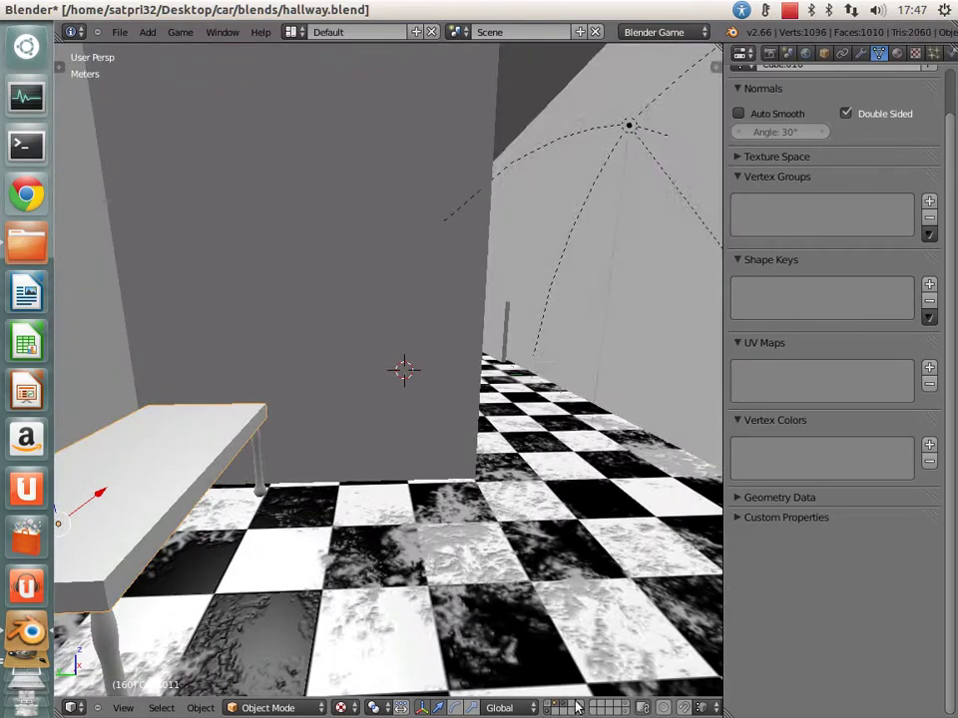
shift+click(609, 703)
shift+click(598, 703)
Step: Save hallway.blend and orbit down the hallway to face the red stairs
key(ctrl+s)
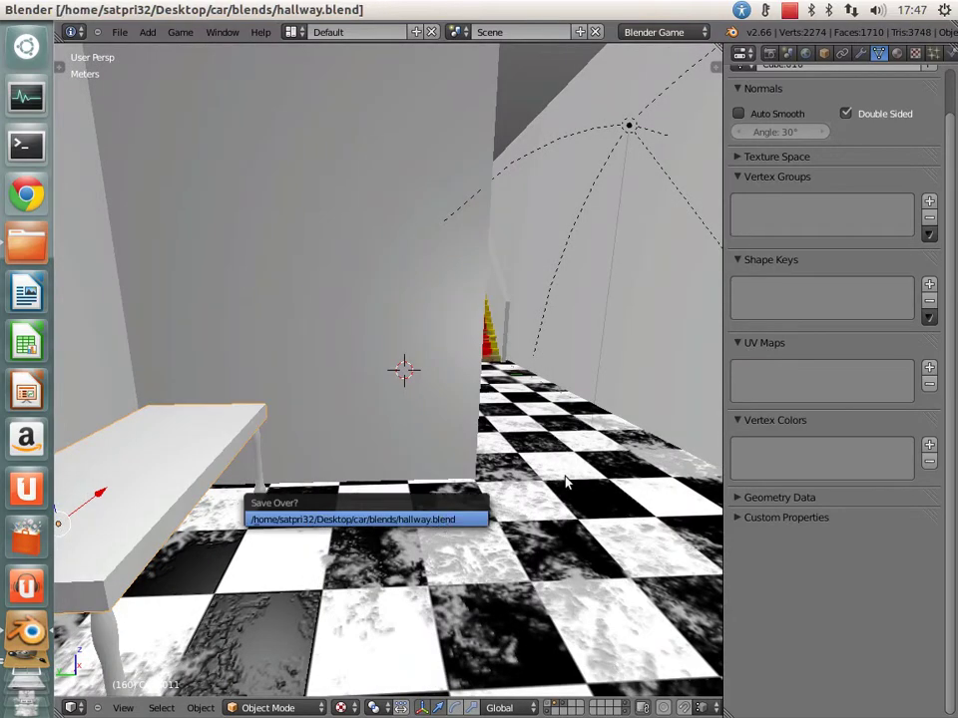
middle_drag(563, 483, 522, 486)
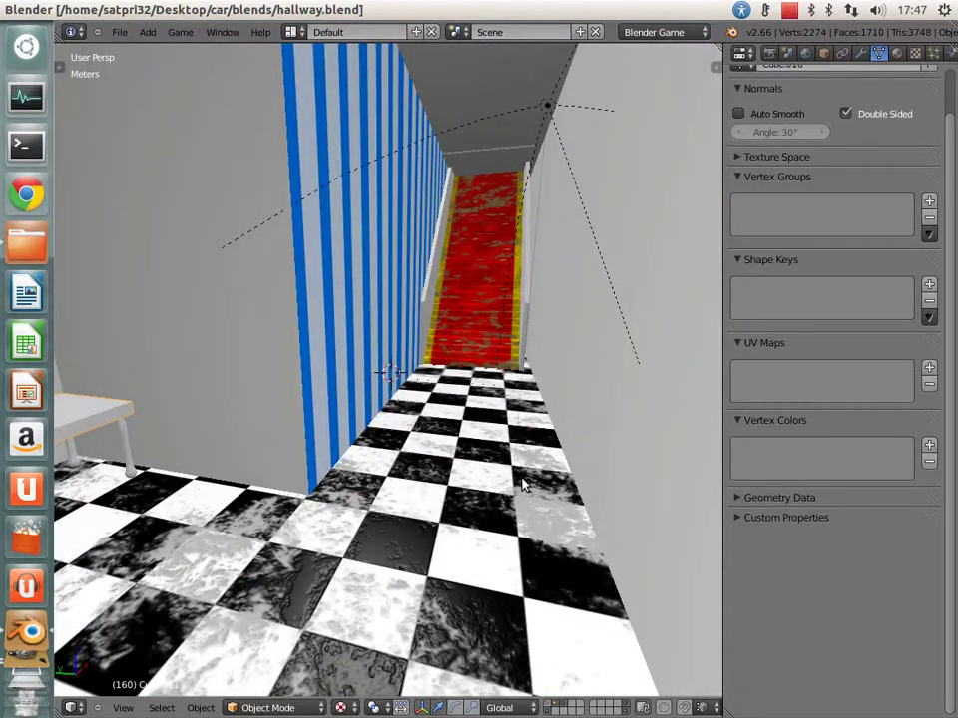
mouse_move(523, 484)
middle_down()
mouse_move(539, 481)
mouse_move(519, 455)
middle_up()
click(789, 9)
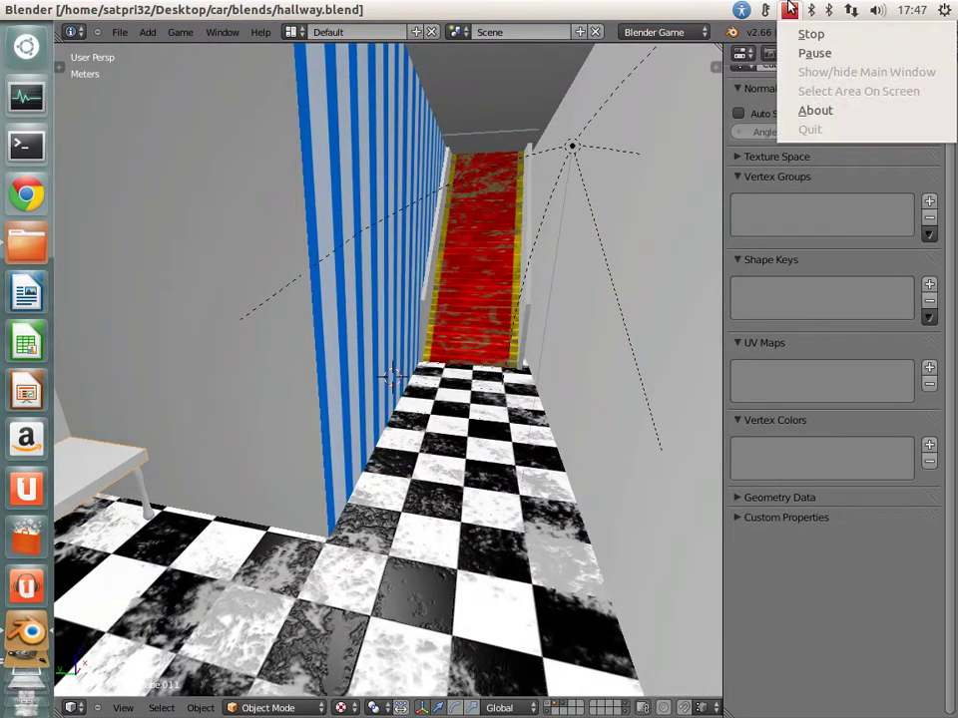